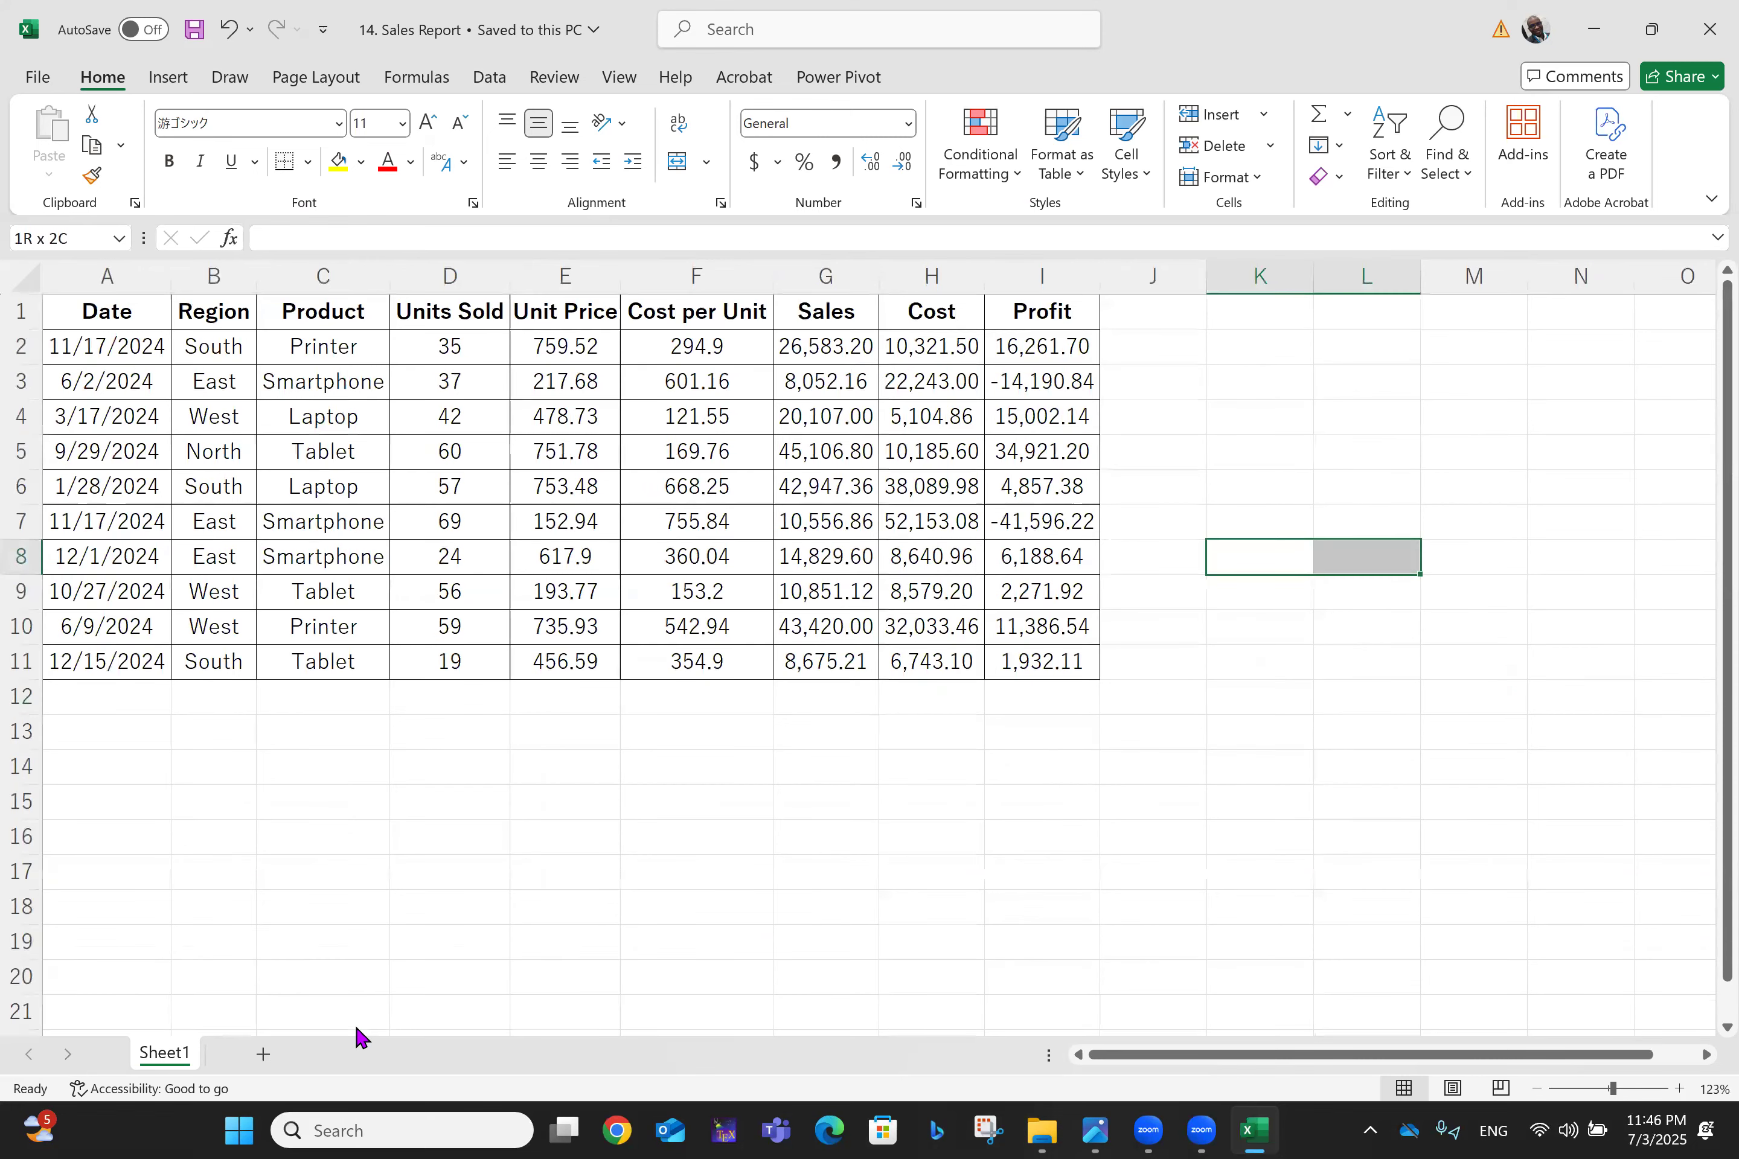
Step: Review the sales data's column headers in row 1, from Date across to Profit
{"action": "left_click", "coordinate": [1153, 731]}
{"action": "scroll", "coordinate": [1175, 600], "scroll_direction": "up", "scroll_amount": 3}
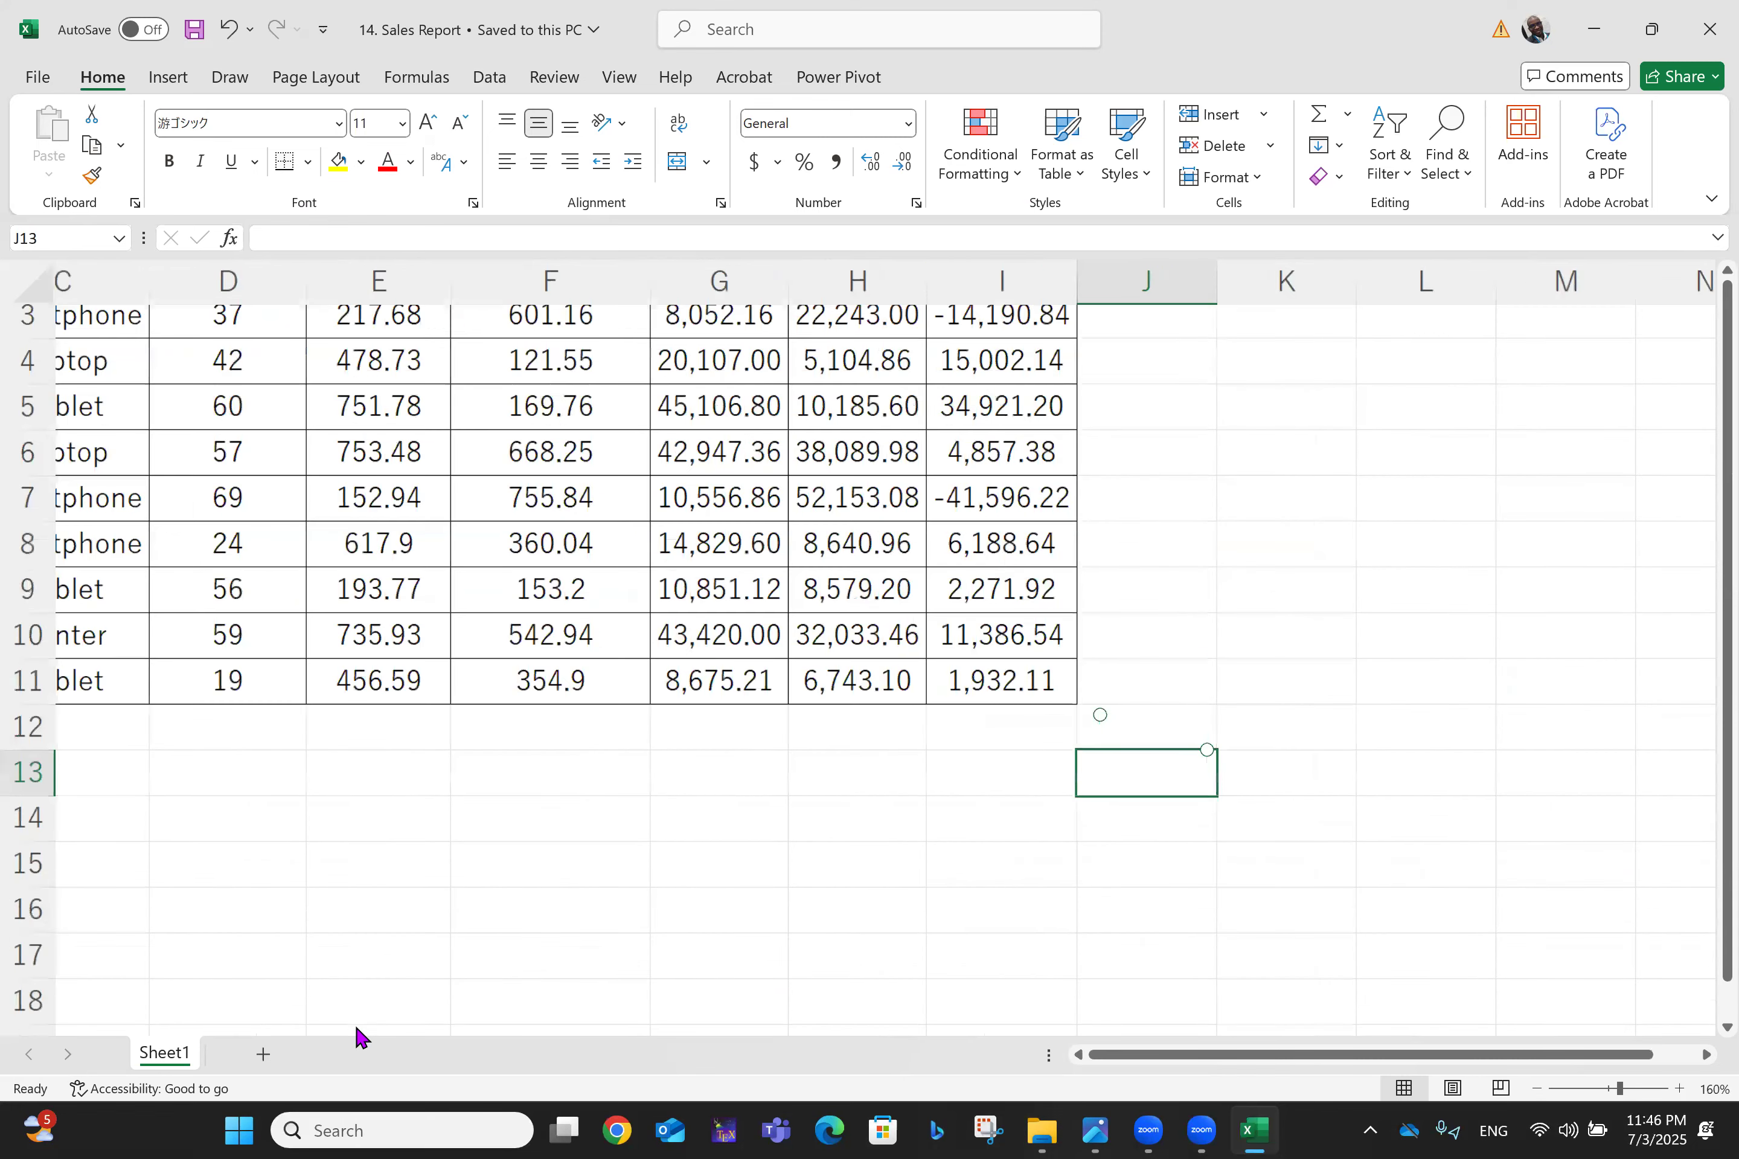
{"action": "left_click", "coordinate": [1286, 544]}
{"action": "scroll", "coordinate": [1286, 544], "scroll_direction": "up", "scroll_amount": 1}
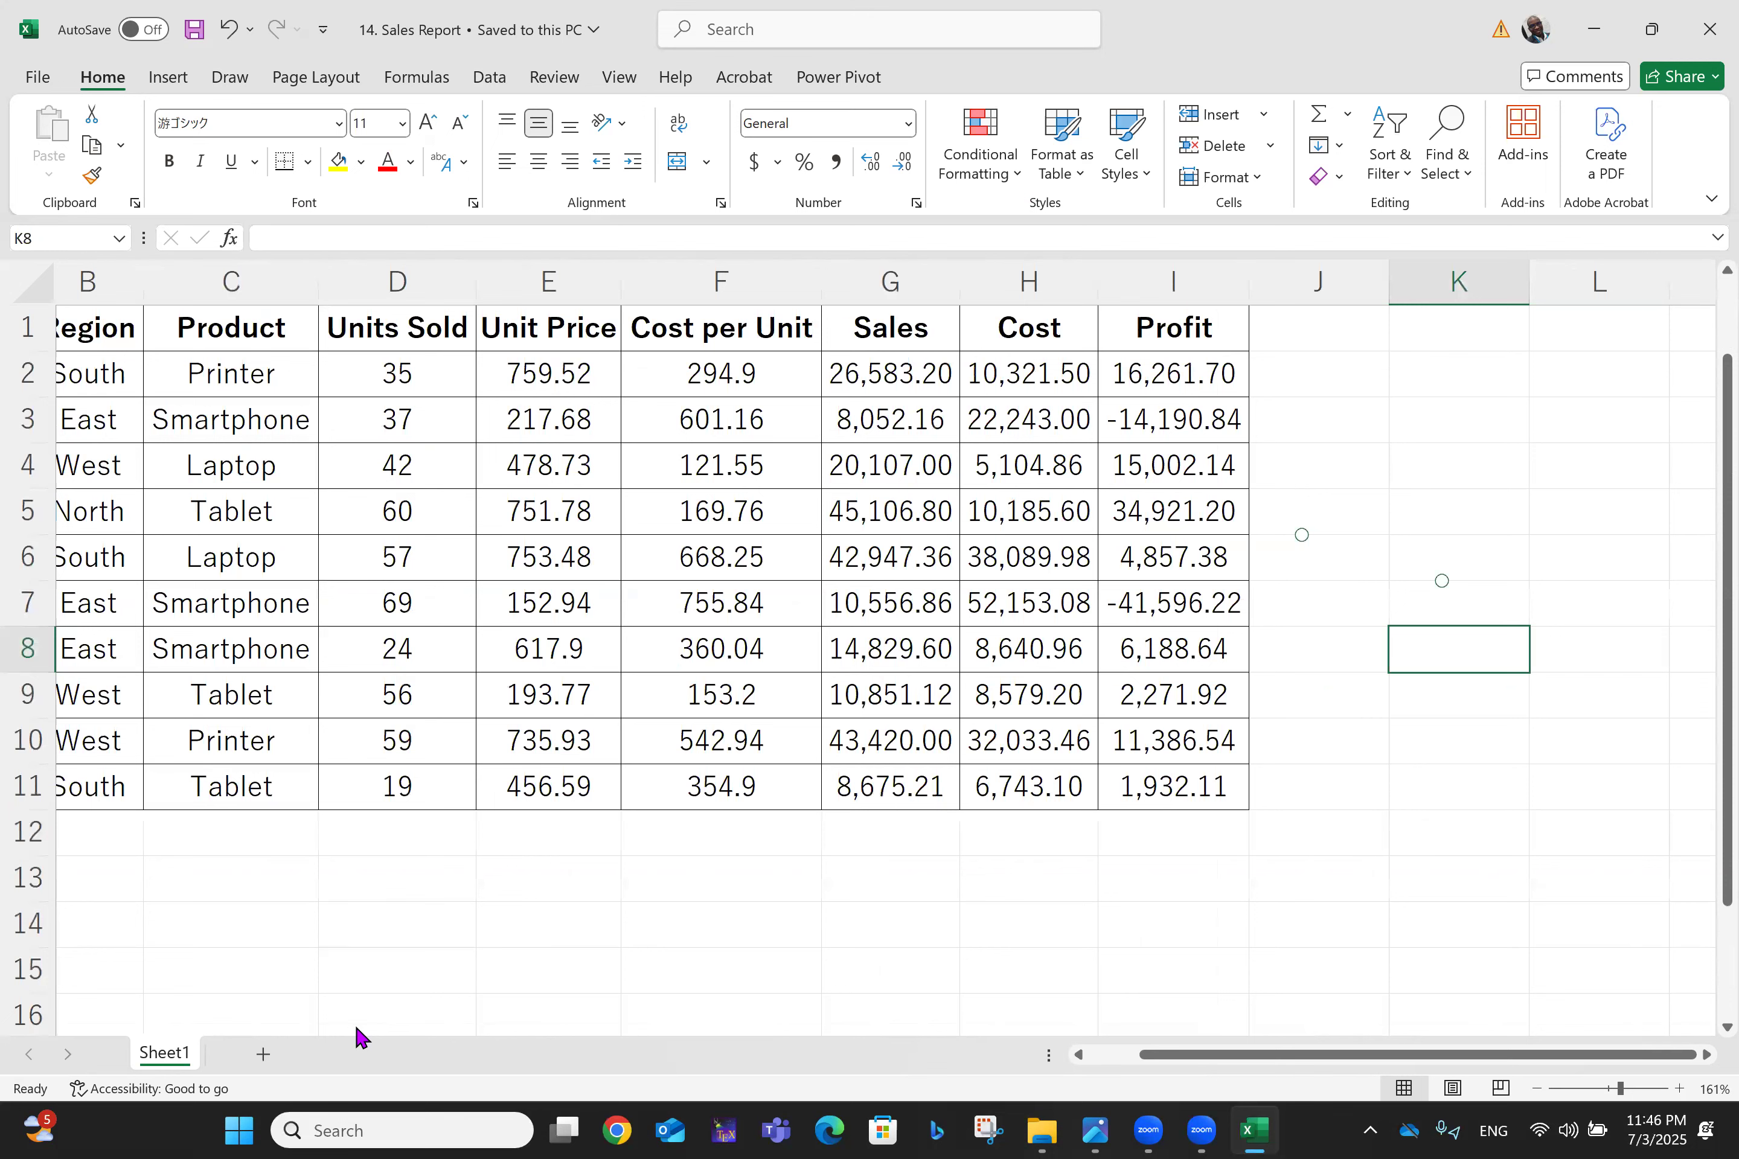
{"action": "scroll", "coordinate": [1371, 557], "scroll_direction": "left", "scroll_amount": 1}
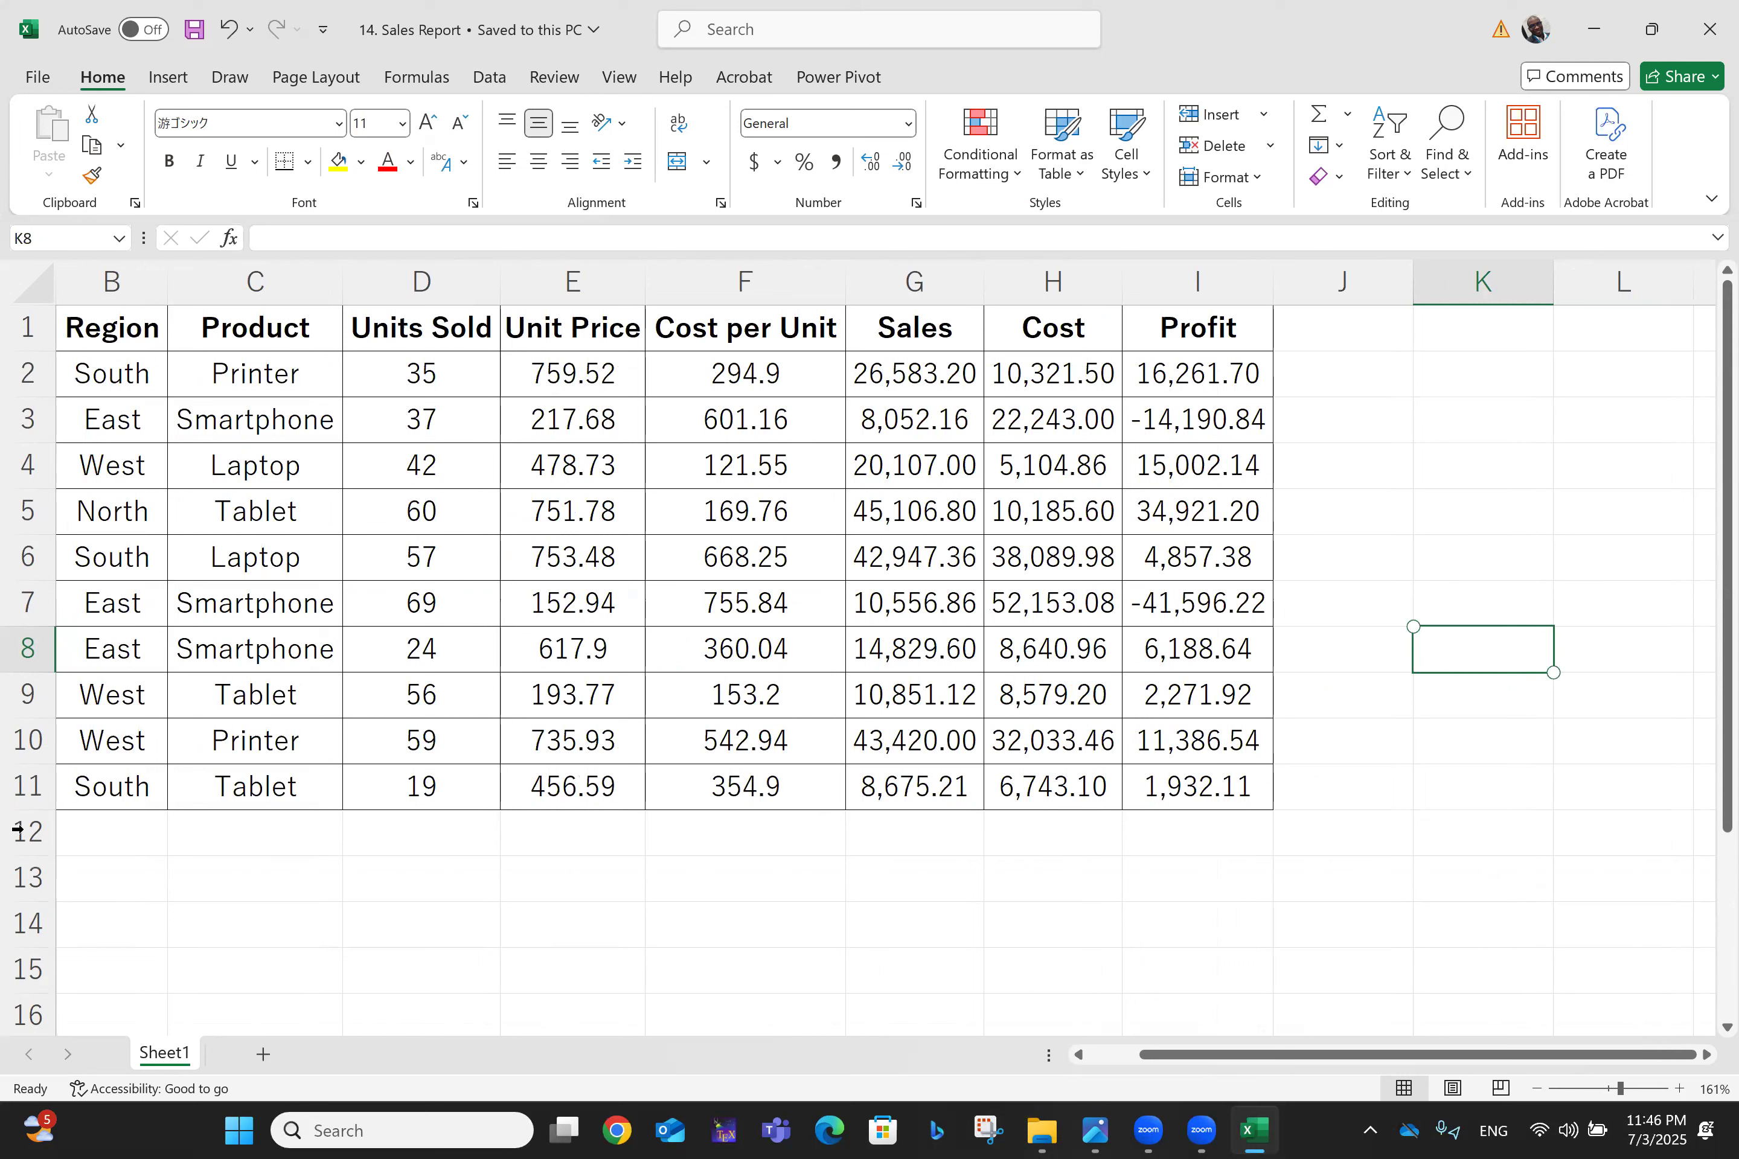
{"action": "left_click", "coordinate": [80, 320]}
{"action": "key", "text": "Right"}
{"action": "key", "text": "Right"}
{"action": "key", "text": "Right"}
{"action": "key", "text": "Right"}
{"action": "key", "text": "Right"}
{"action": "key", "text": "Right"}
{"action": "key", "text": "Right"}
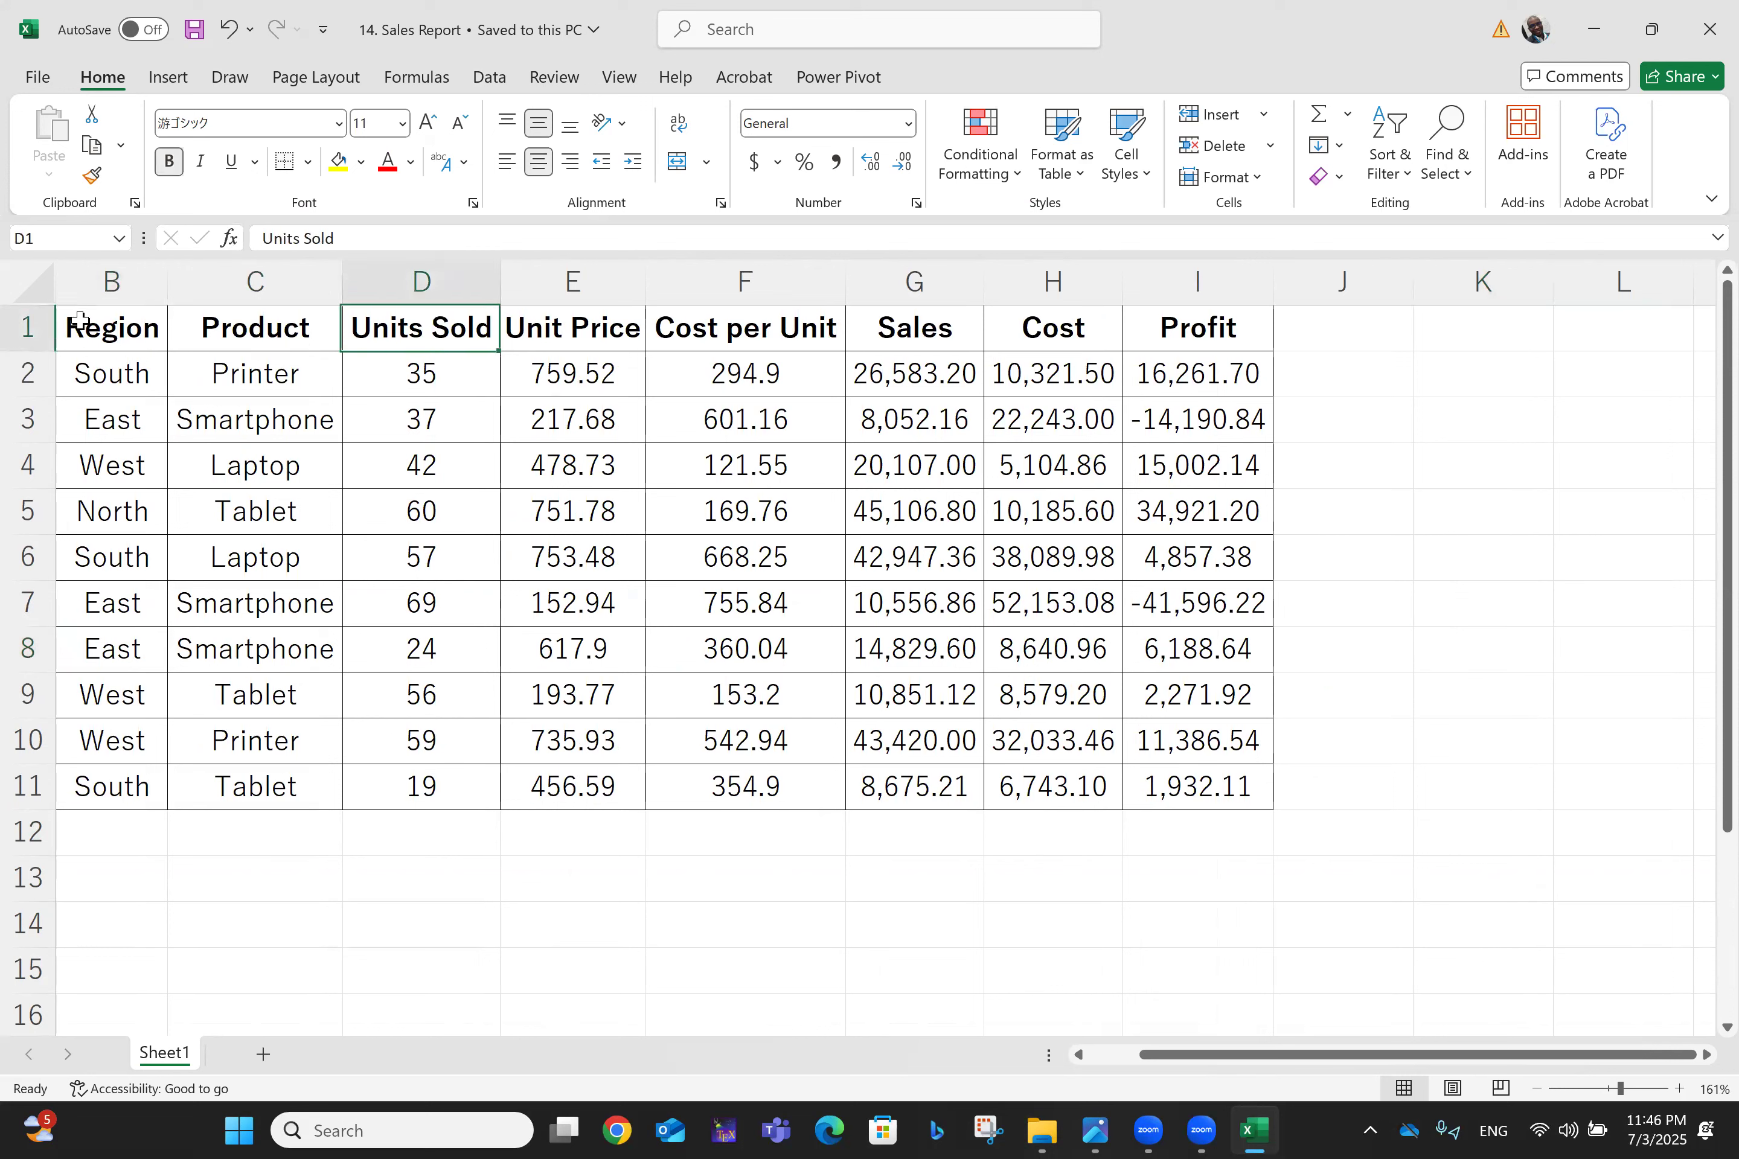
{"action": "key", "text": "Left"}
{"action": "key", "text": "Left"}
{"action": "key", "text": "Left"}
{"action": "key", "text": "Left"}
{"action": "key", "text": "Left"}
{"action": "key", "text": "Left"}
{"action": "key", "text": "Left"}
{"action": "key", "text": "Left"}
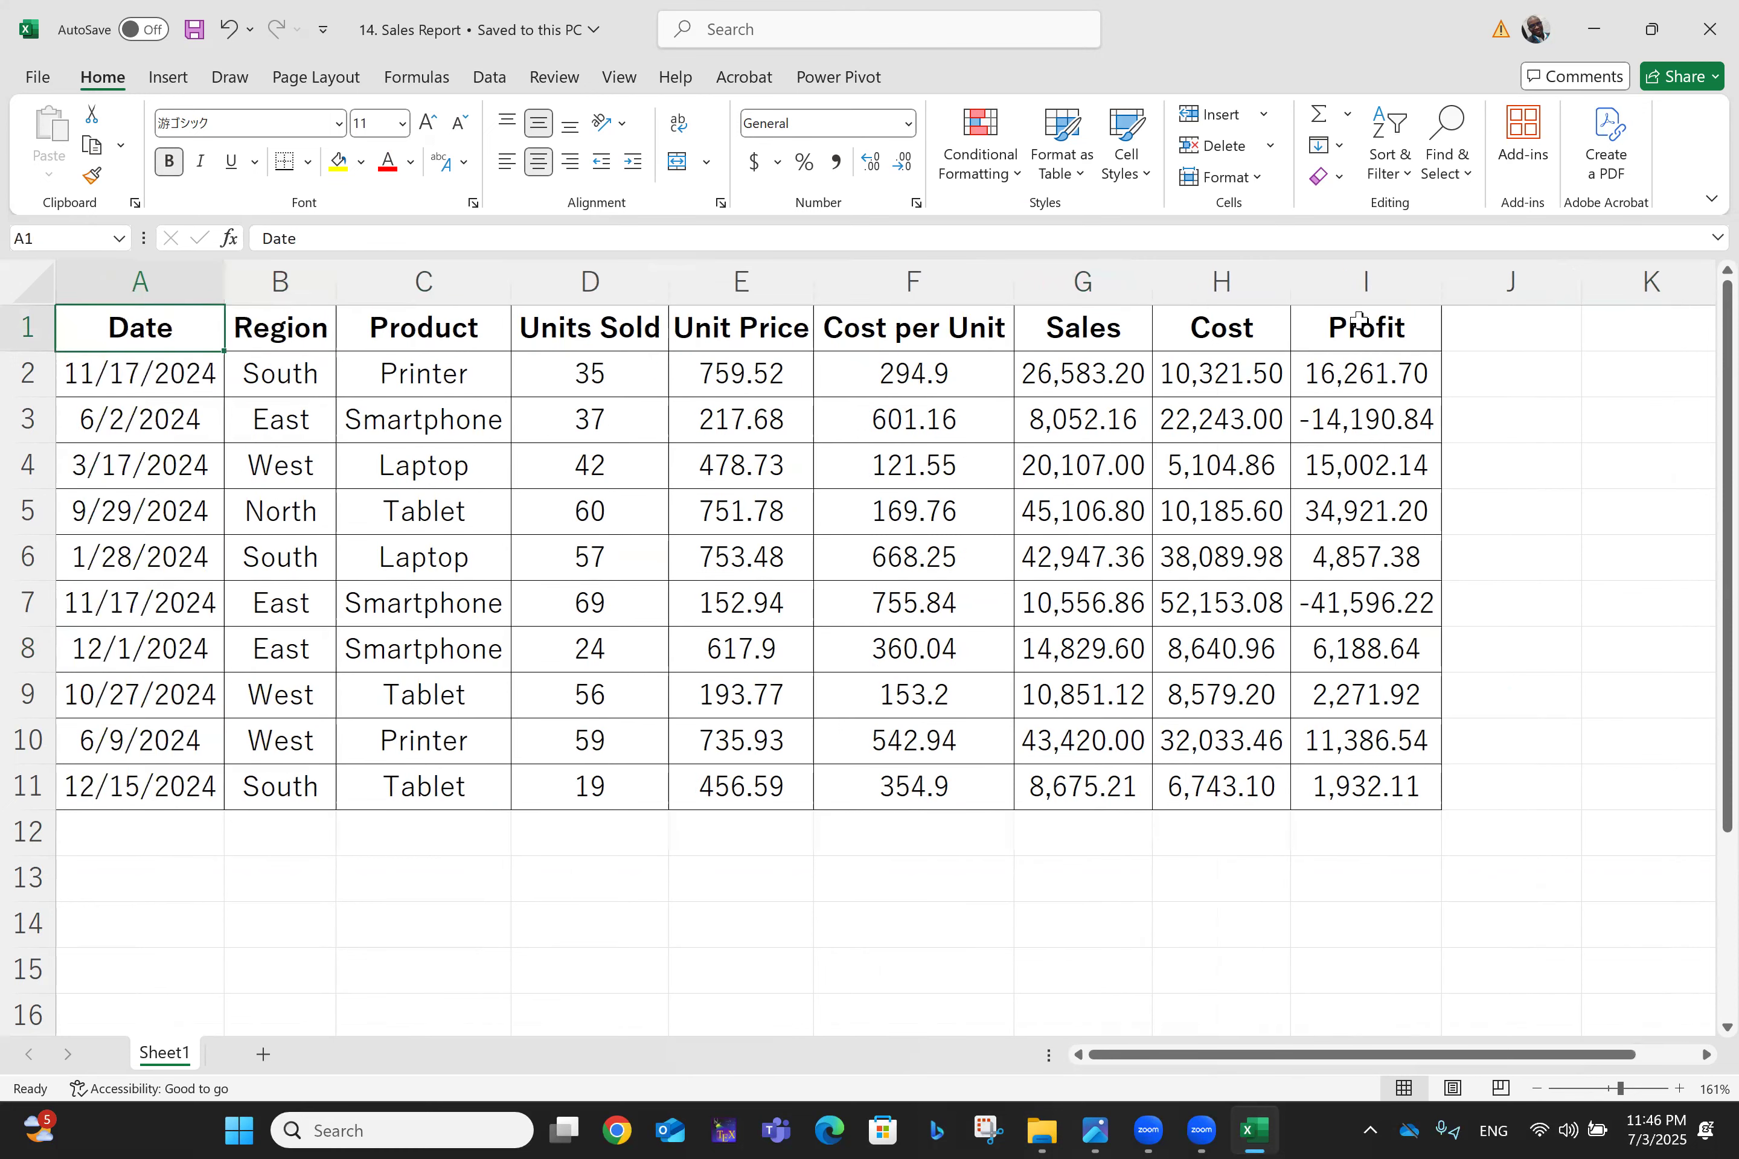
Step: Delete the Profit column from the sales data and save the workbook
{"action": "right_click", "coordinate": [1351, 282]}
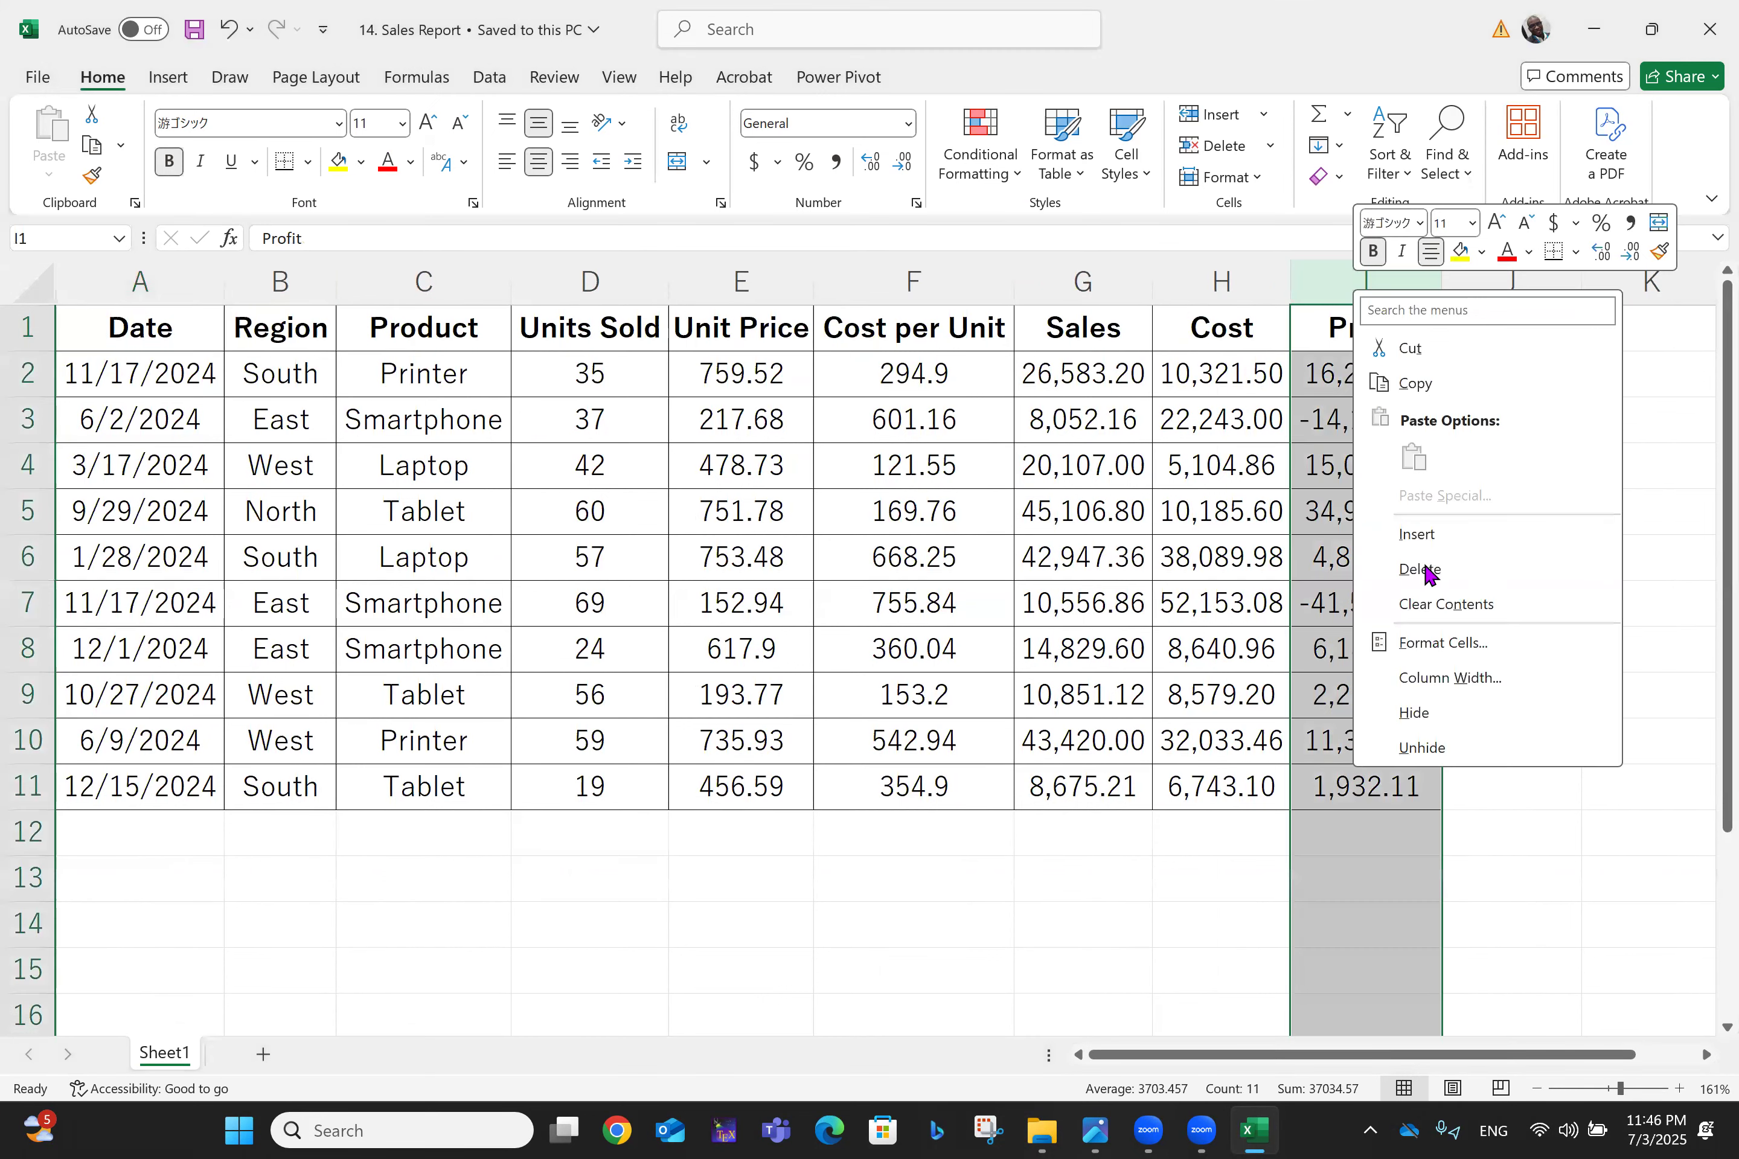
{"action": "left_click", "coordinate": [1421, 570]}
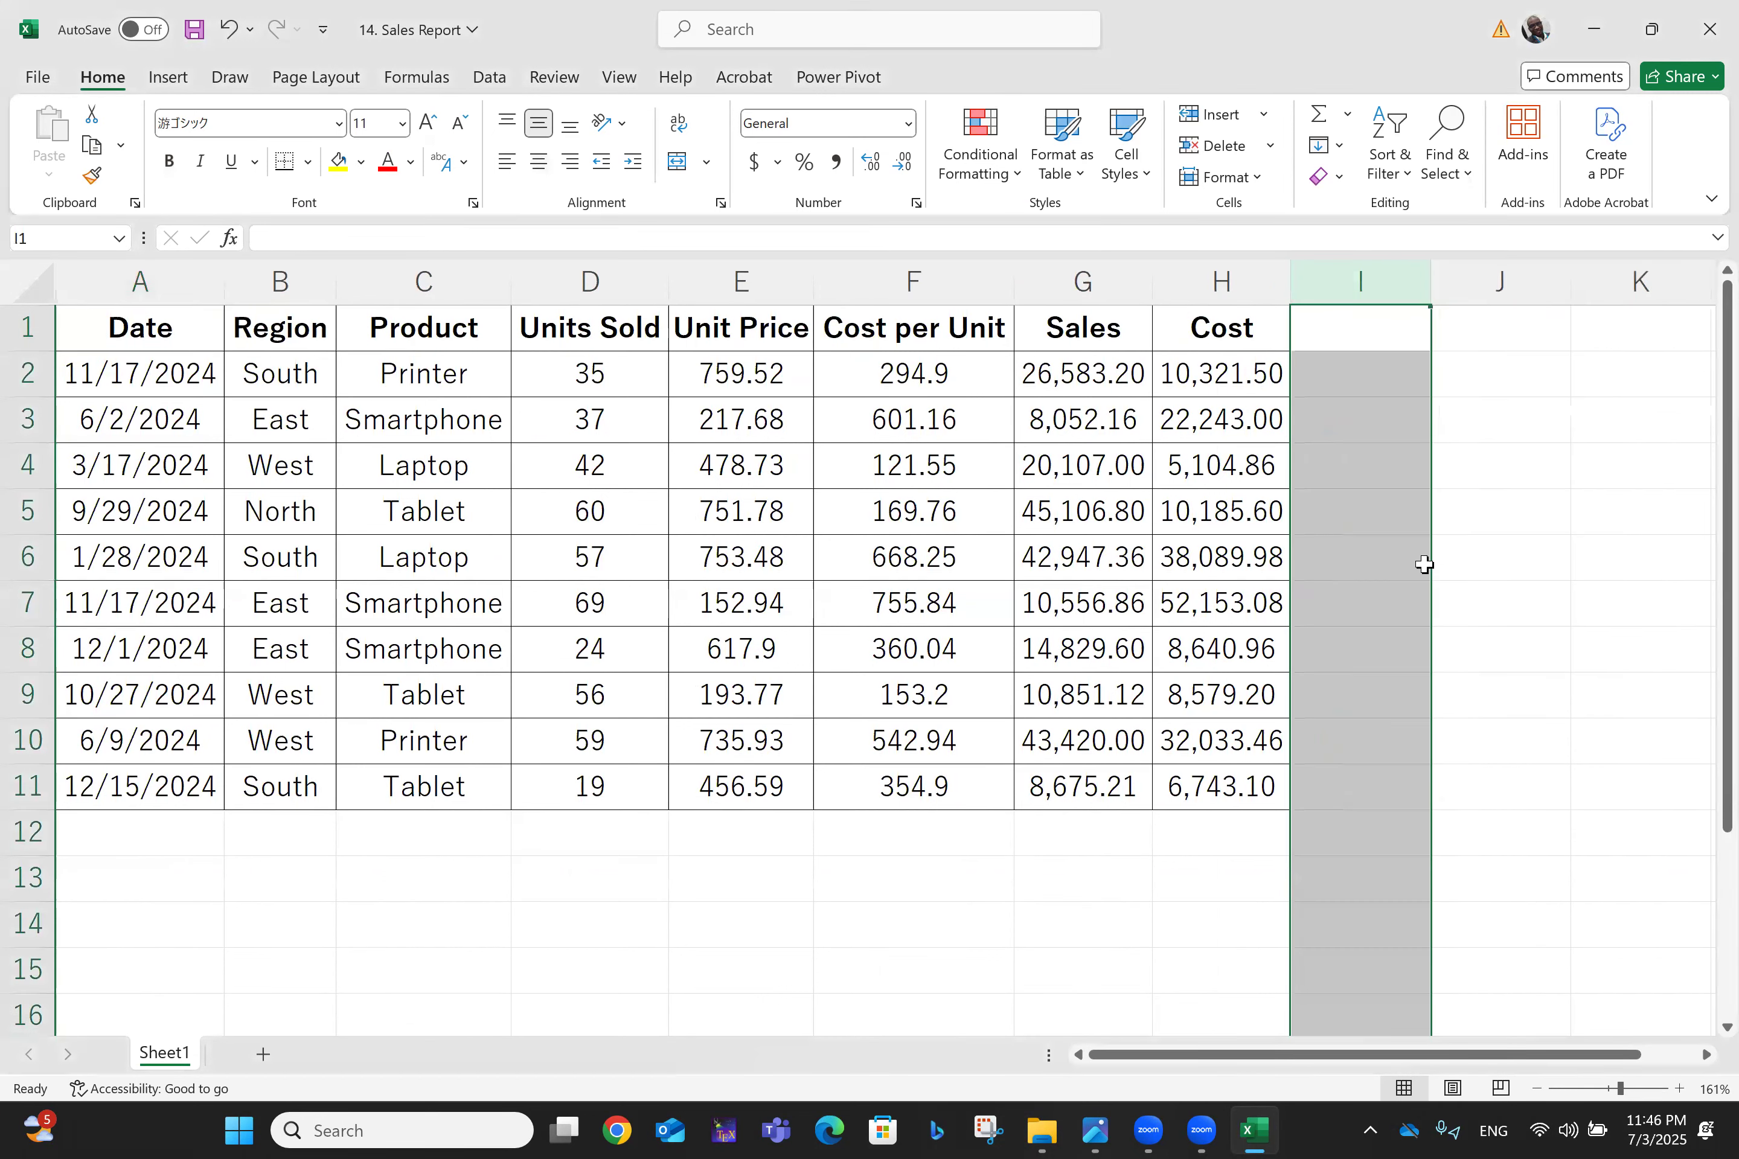
{"action": "key", "text": "Left"}
{"action": "key", "text": "Left"}
{"action": "key", "text": "Left"}
{"action": "key", "text": "Left"}
{"action": "key", "text": "Left"}
{"action": "key", "text": "Left"}
{"action": "key", "text": "Left"}
{"action": "key", "text": "Left"}
{"action": "key", "text": "ctrl+s"}
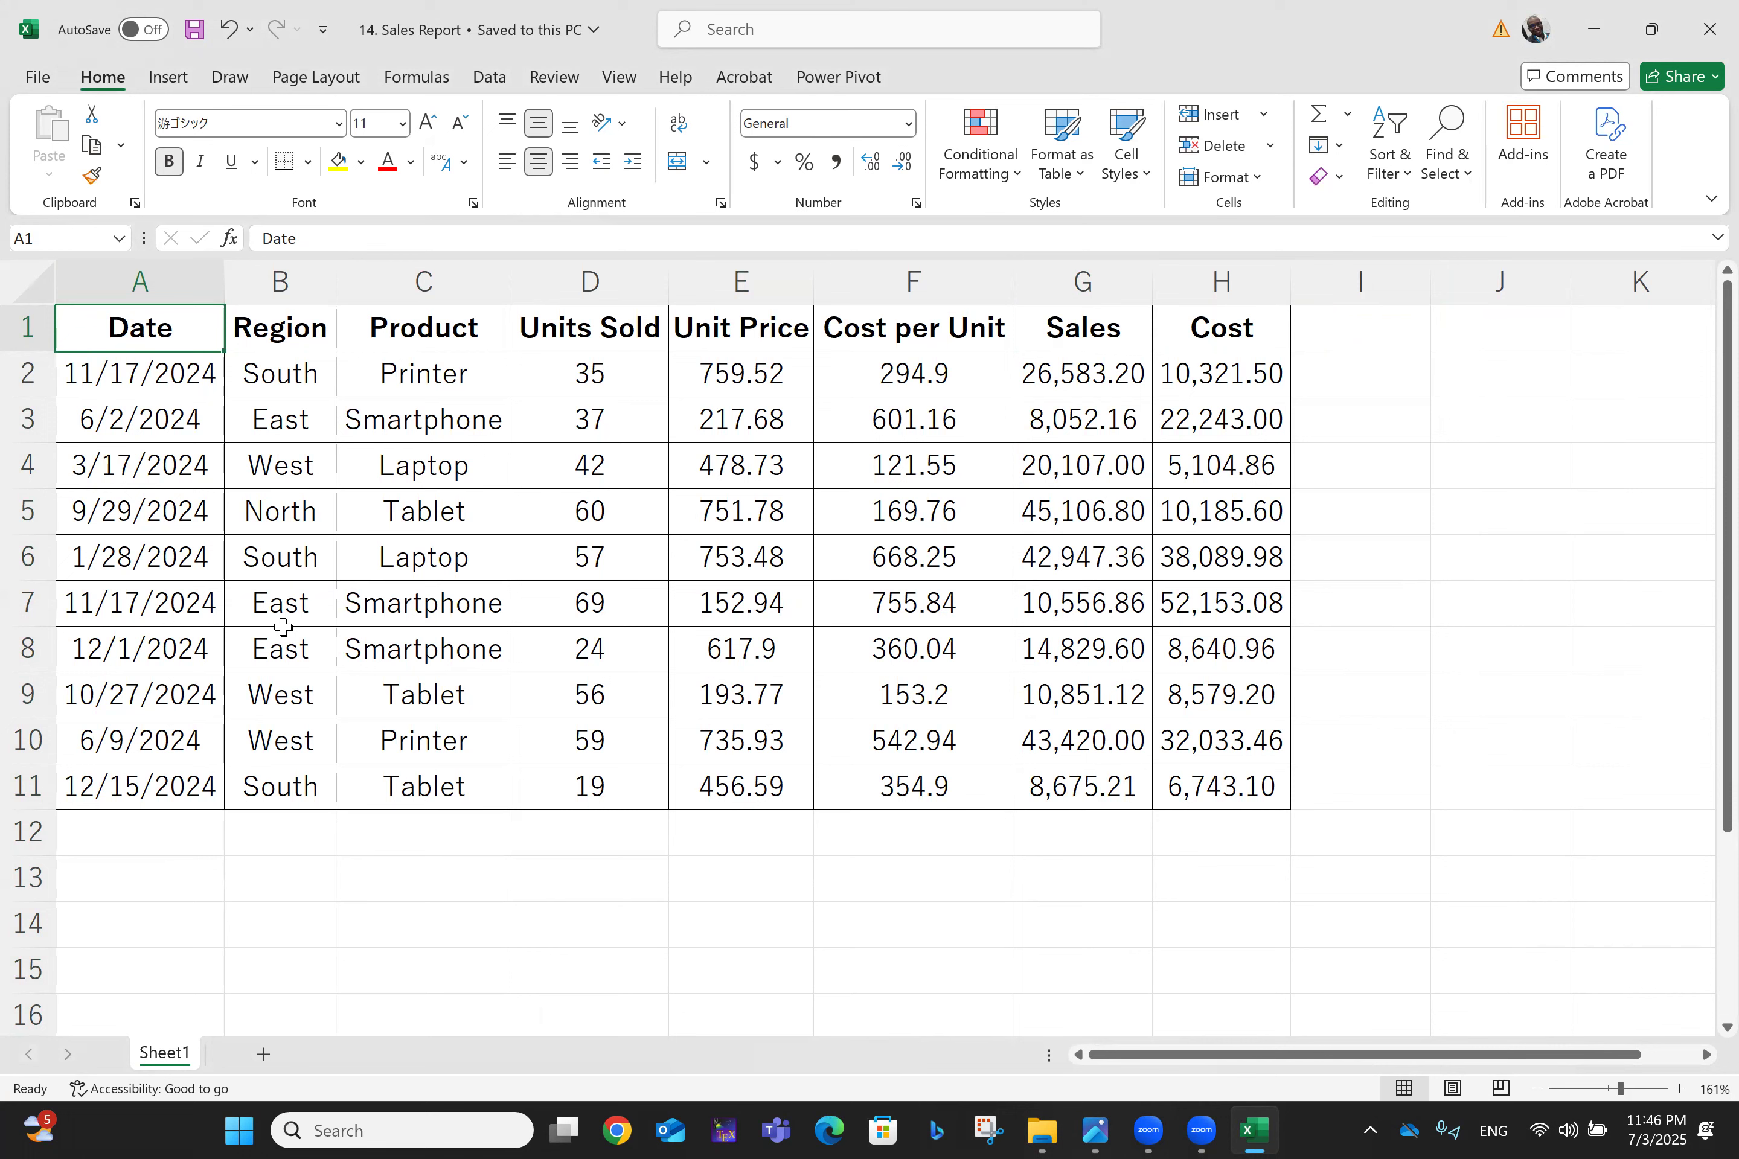
{"action": "key", "text": "ctrl+t"}
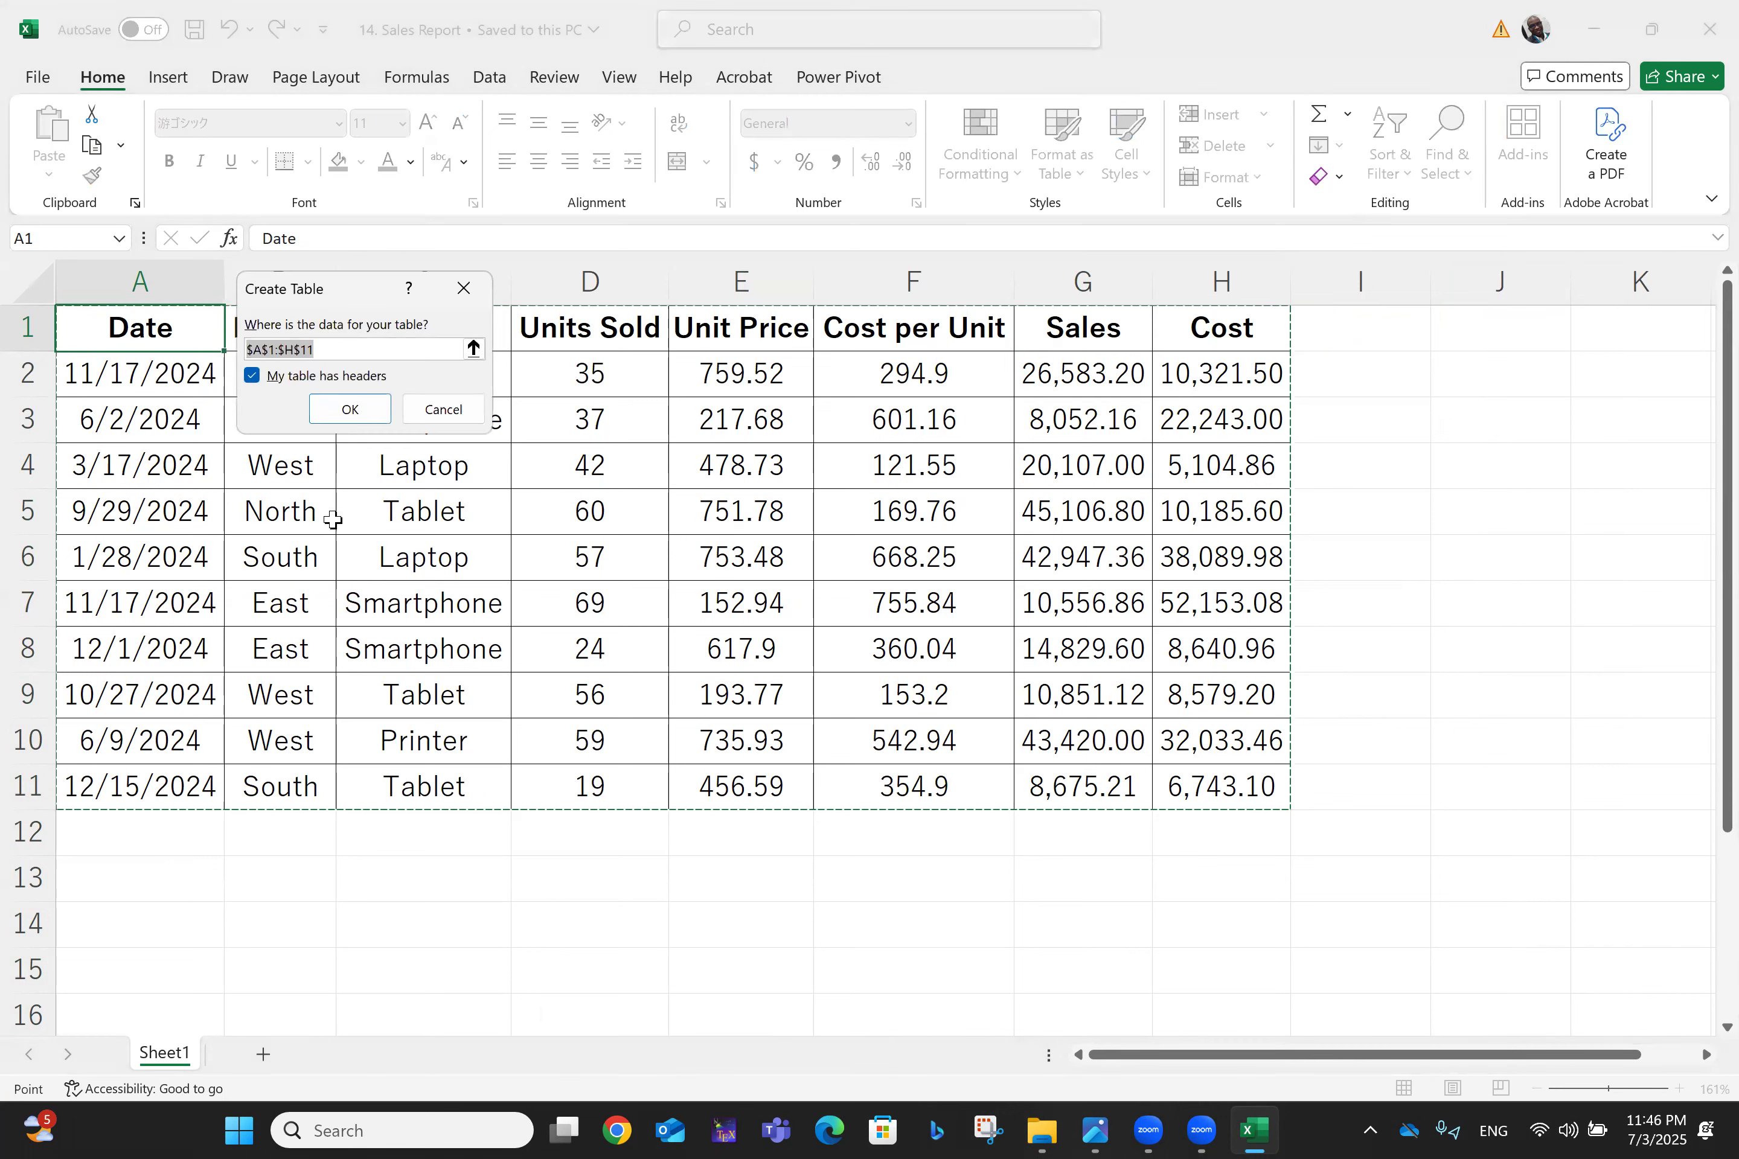
{"action": "left_click", "coordinate": [340, 410]}
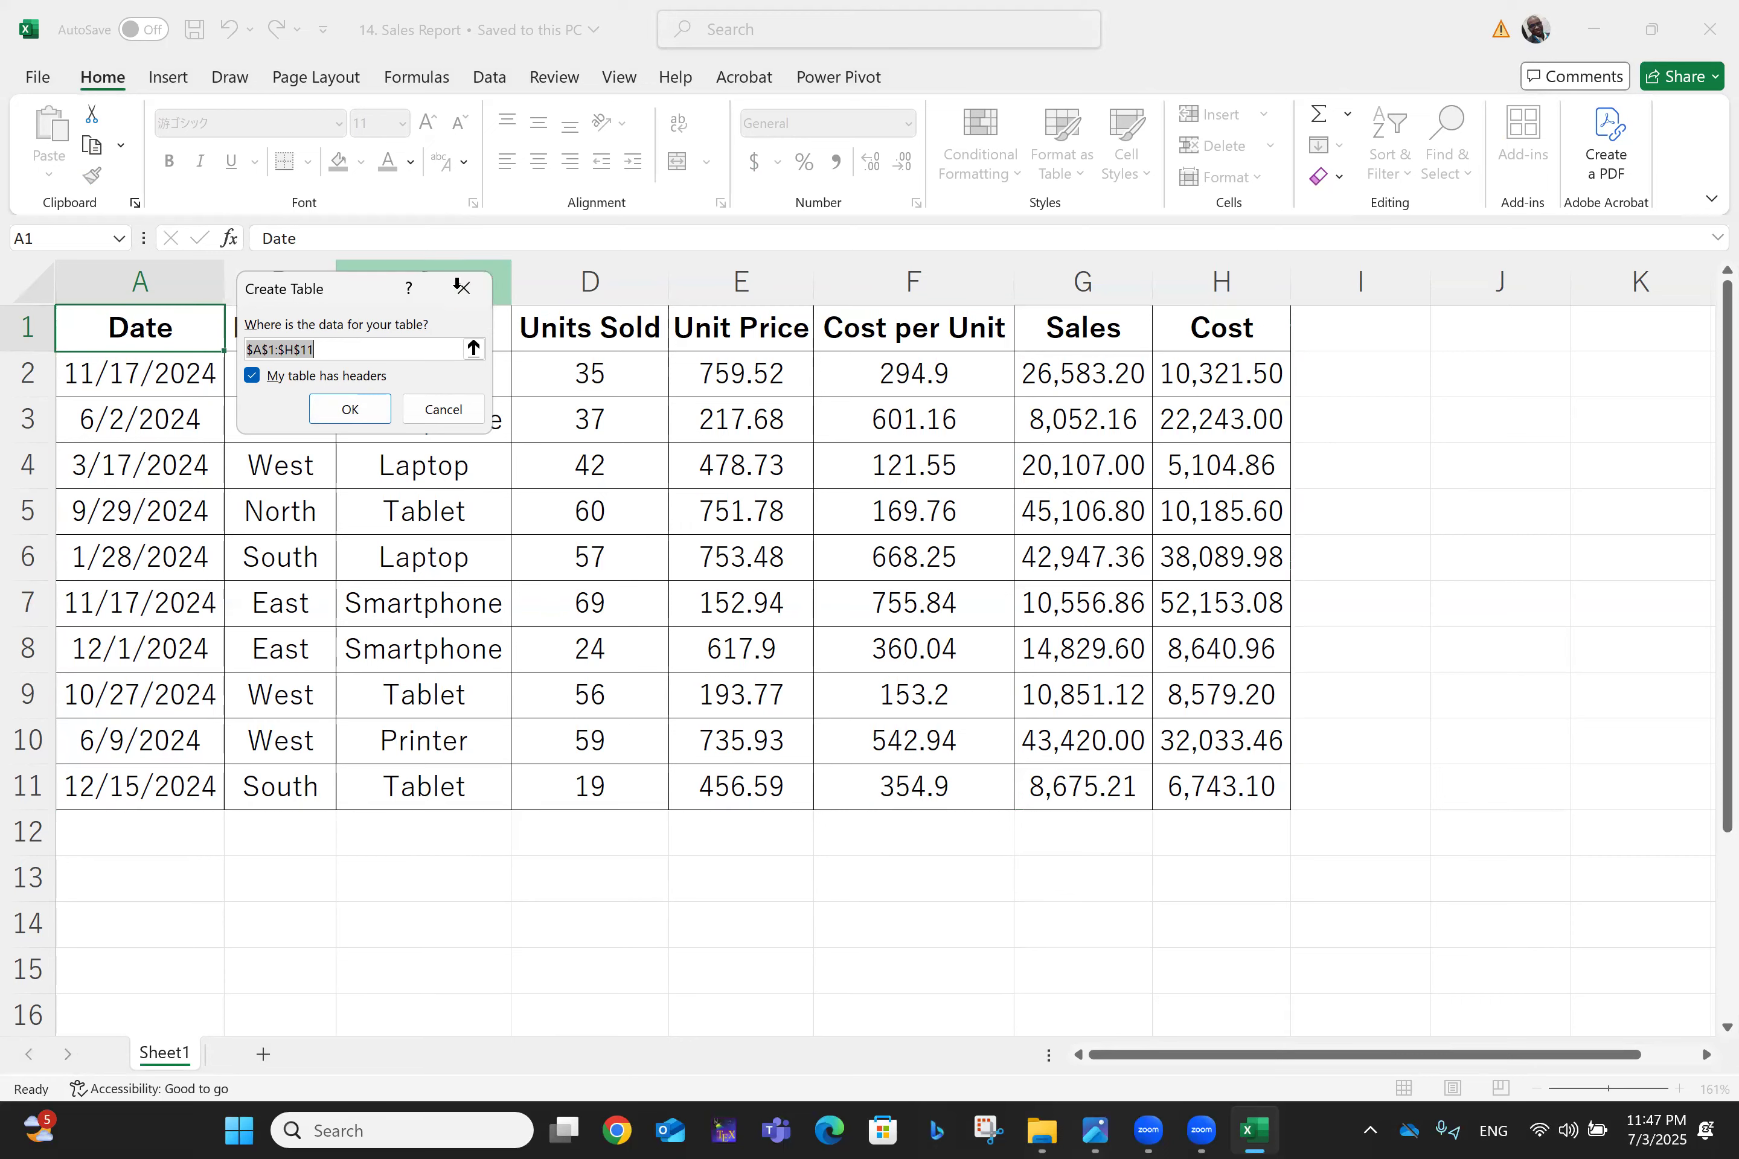
{"action": "left_click", "coordinate": [460, 290]}
{"action": "left_click", "coordinate": [1654, 642]}
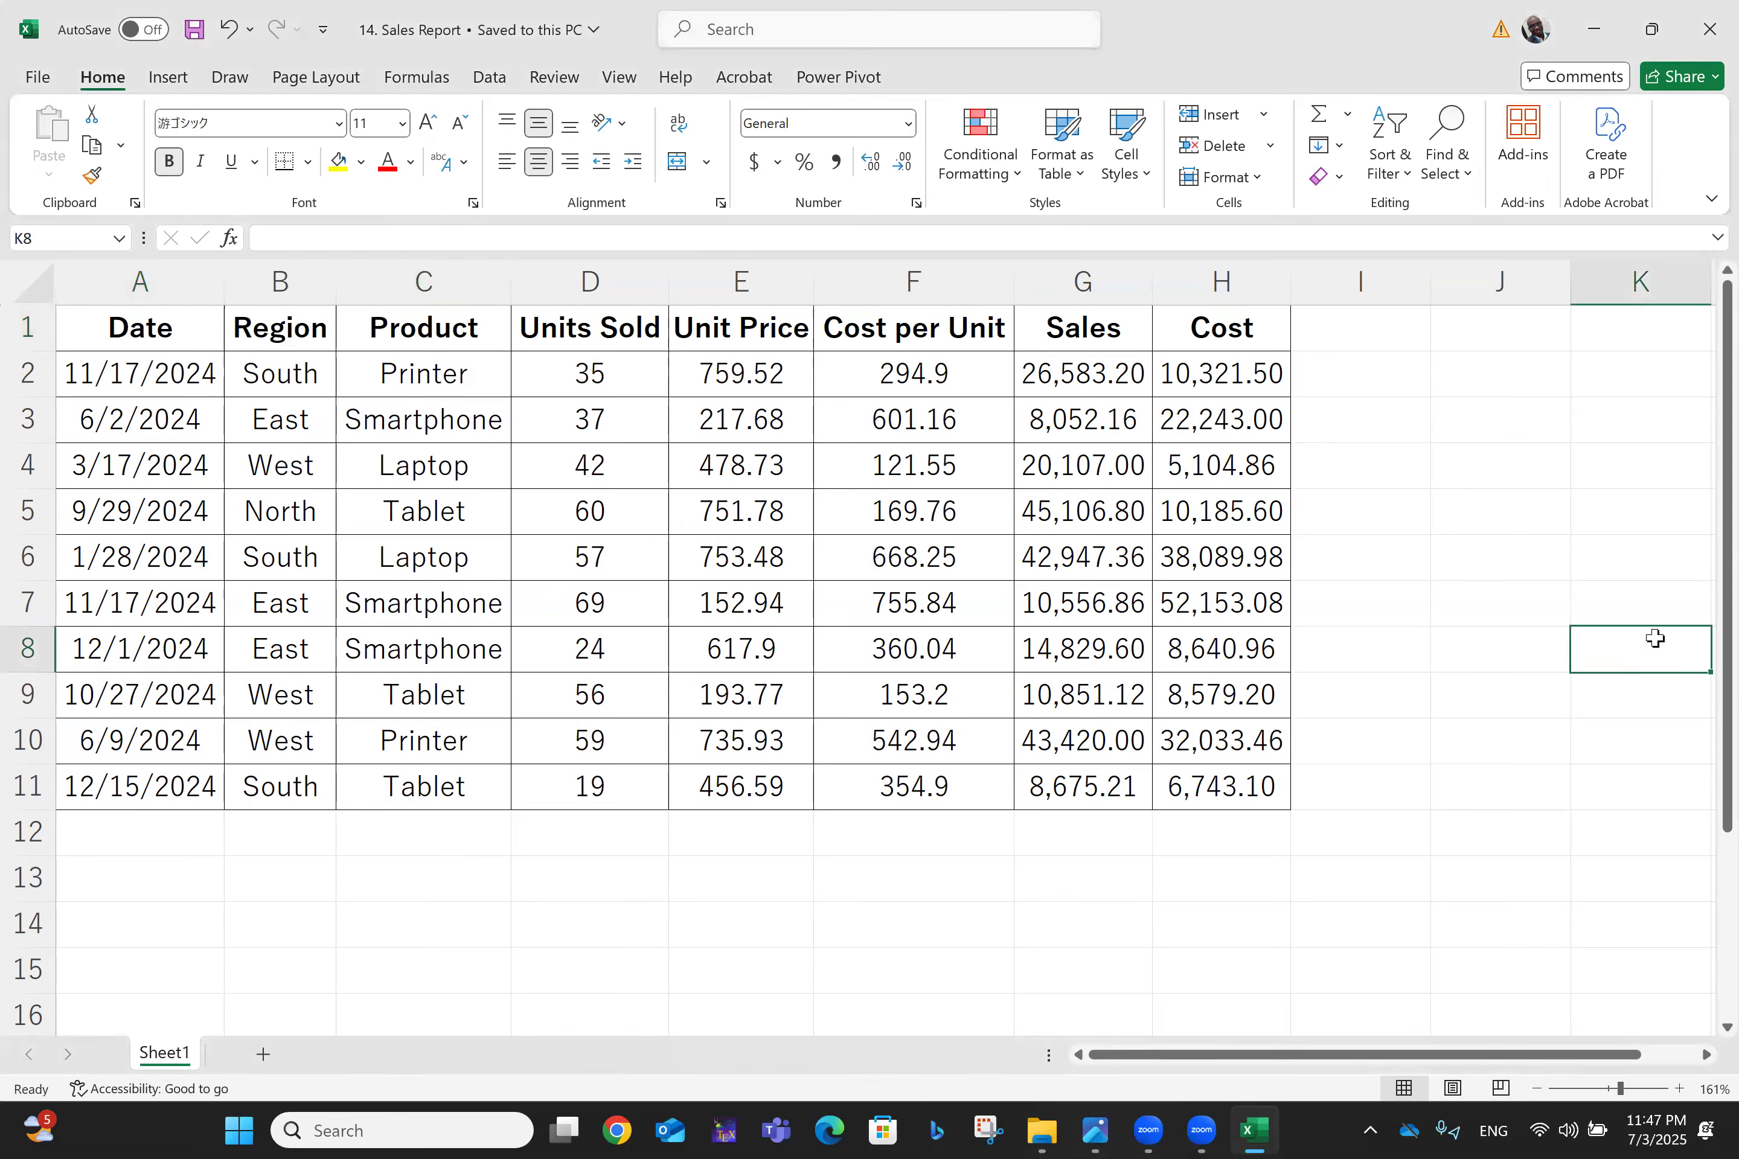
Step: Convert the range A1:H11 into a table with headers and apply the light yellow banded table style
{"action": "left_click", "coordinate": [144, 336]}
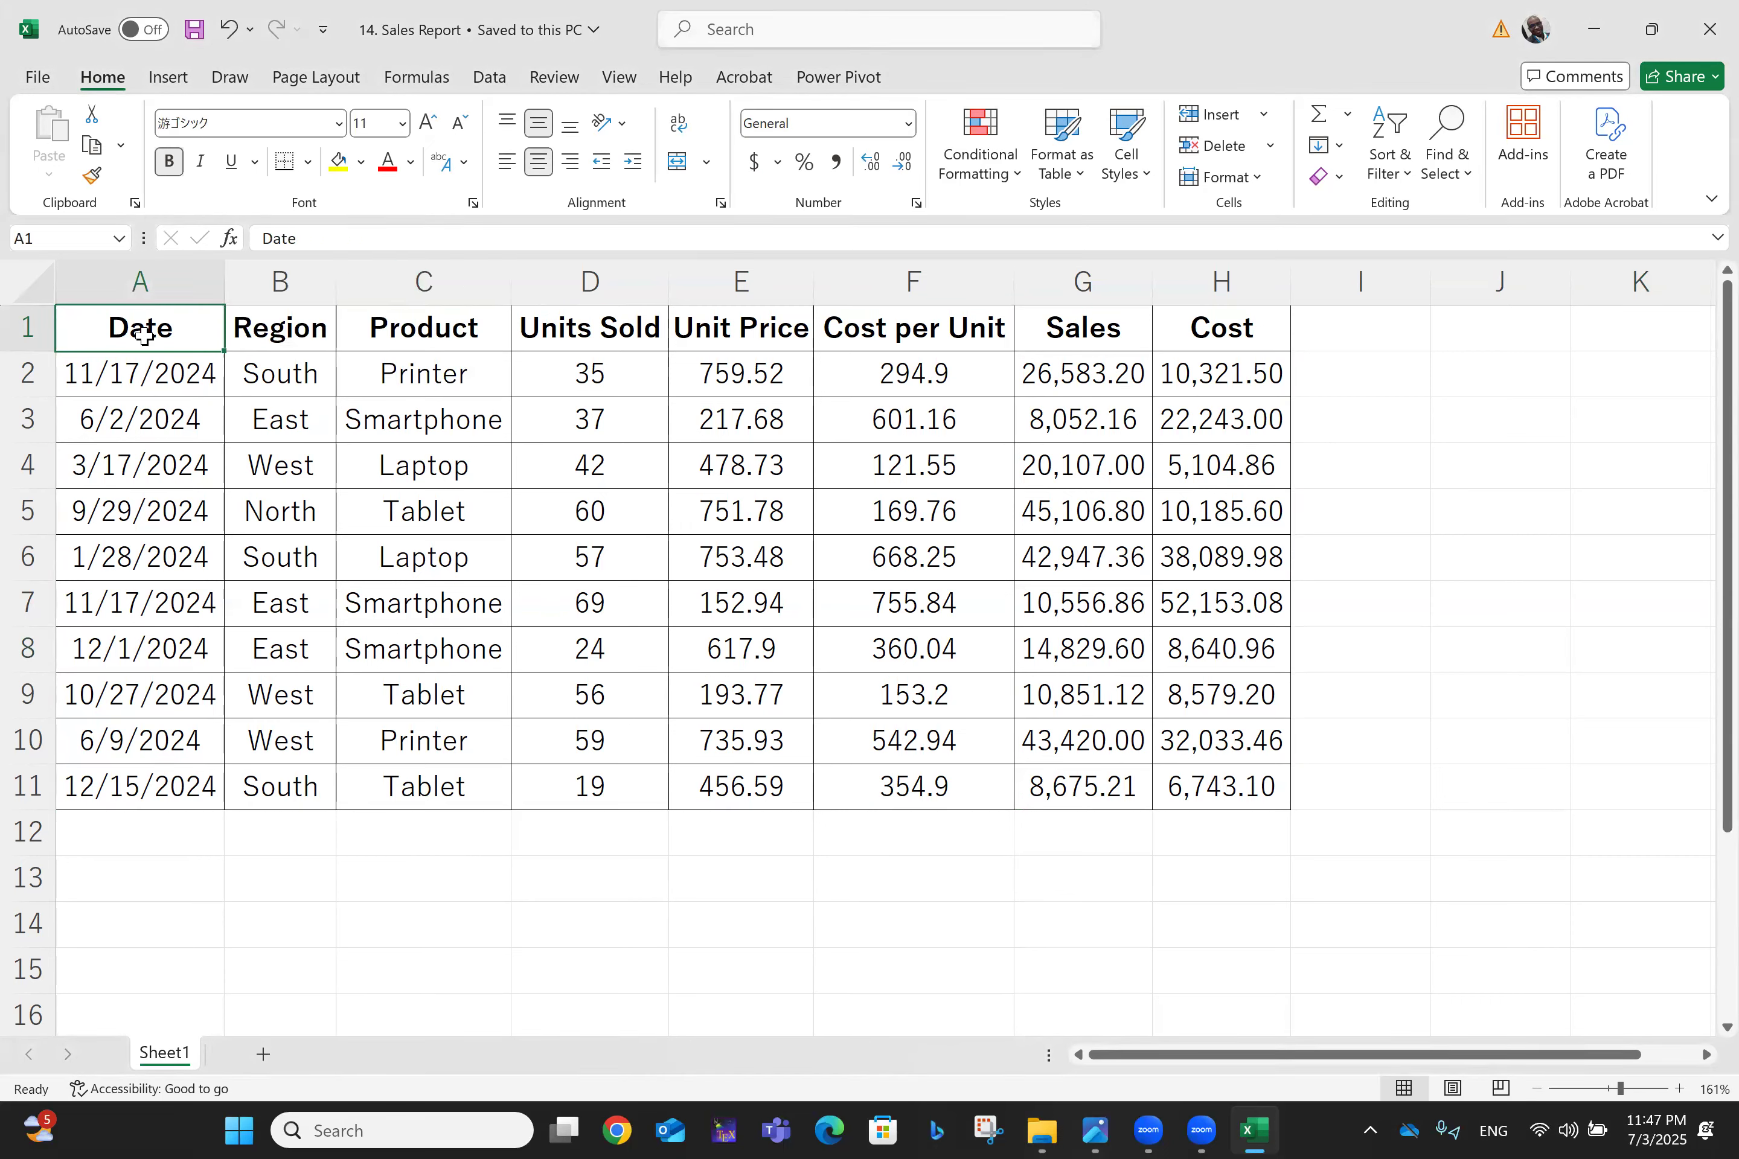
{"action": "key", "text": "ctrl+t"}
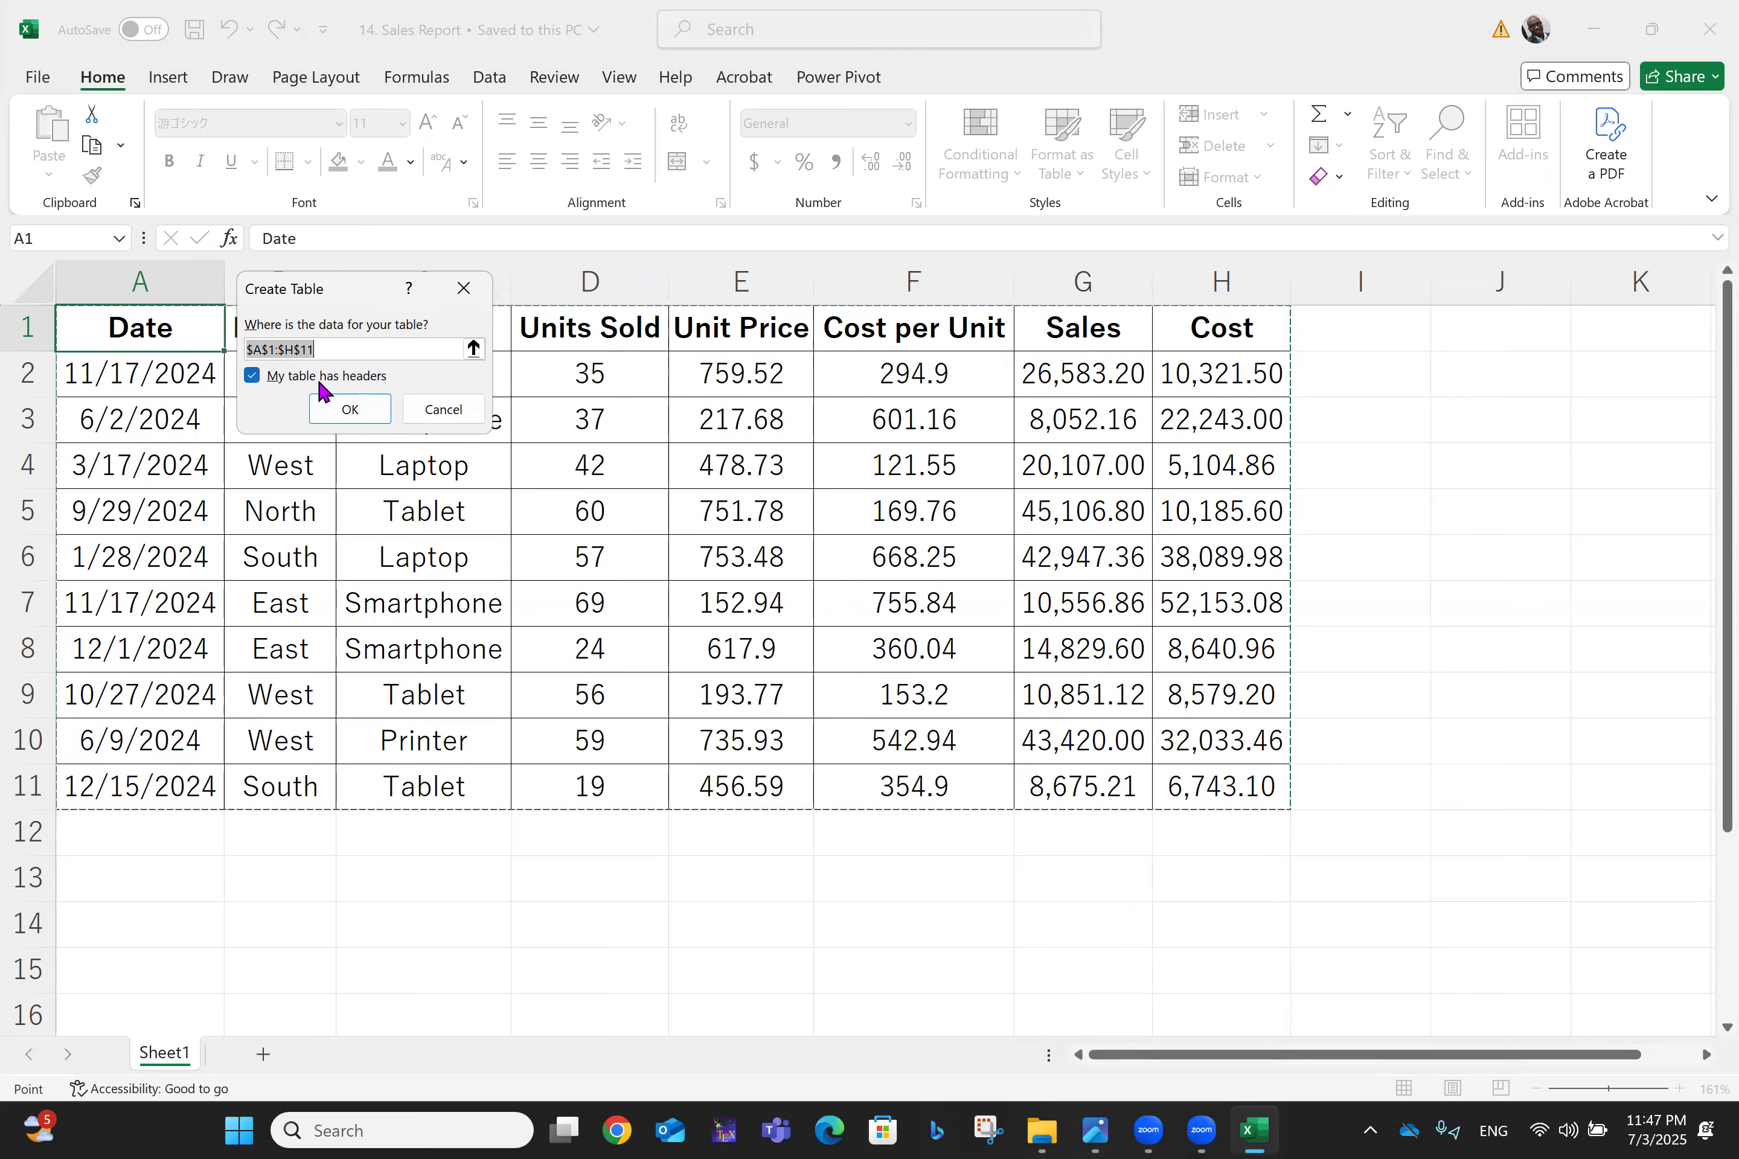
{"action": "left_click", "coordinate": [373, 415]}
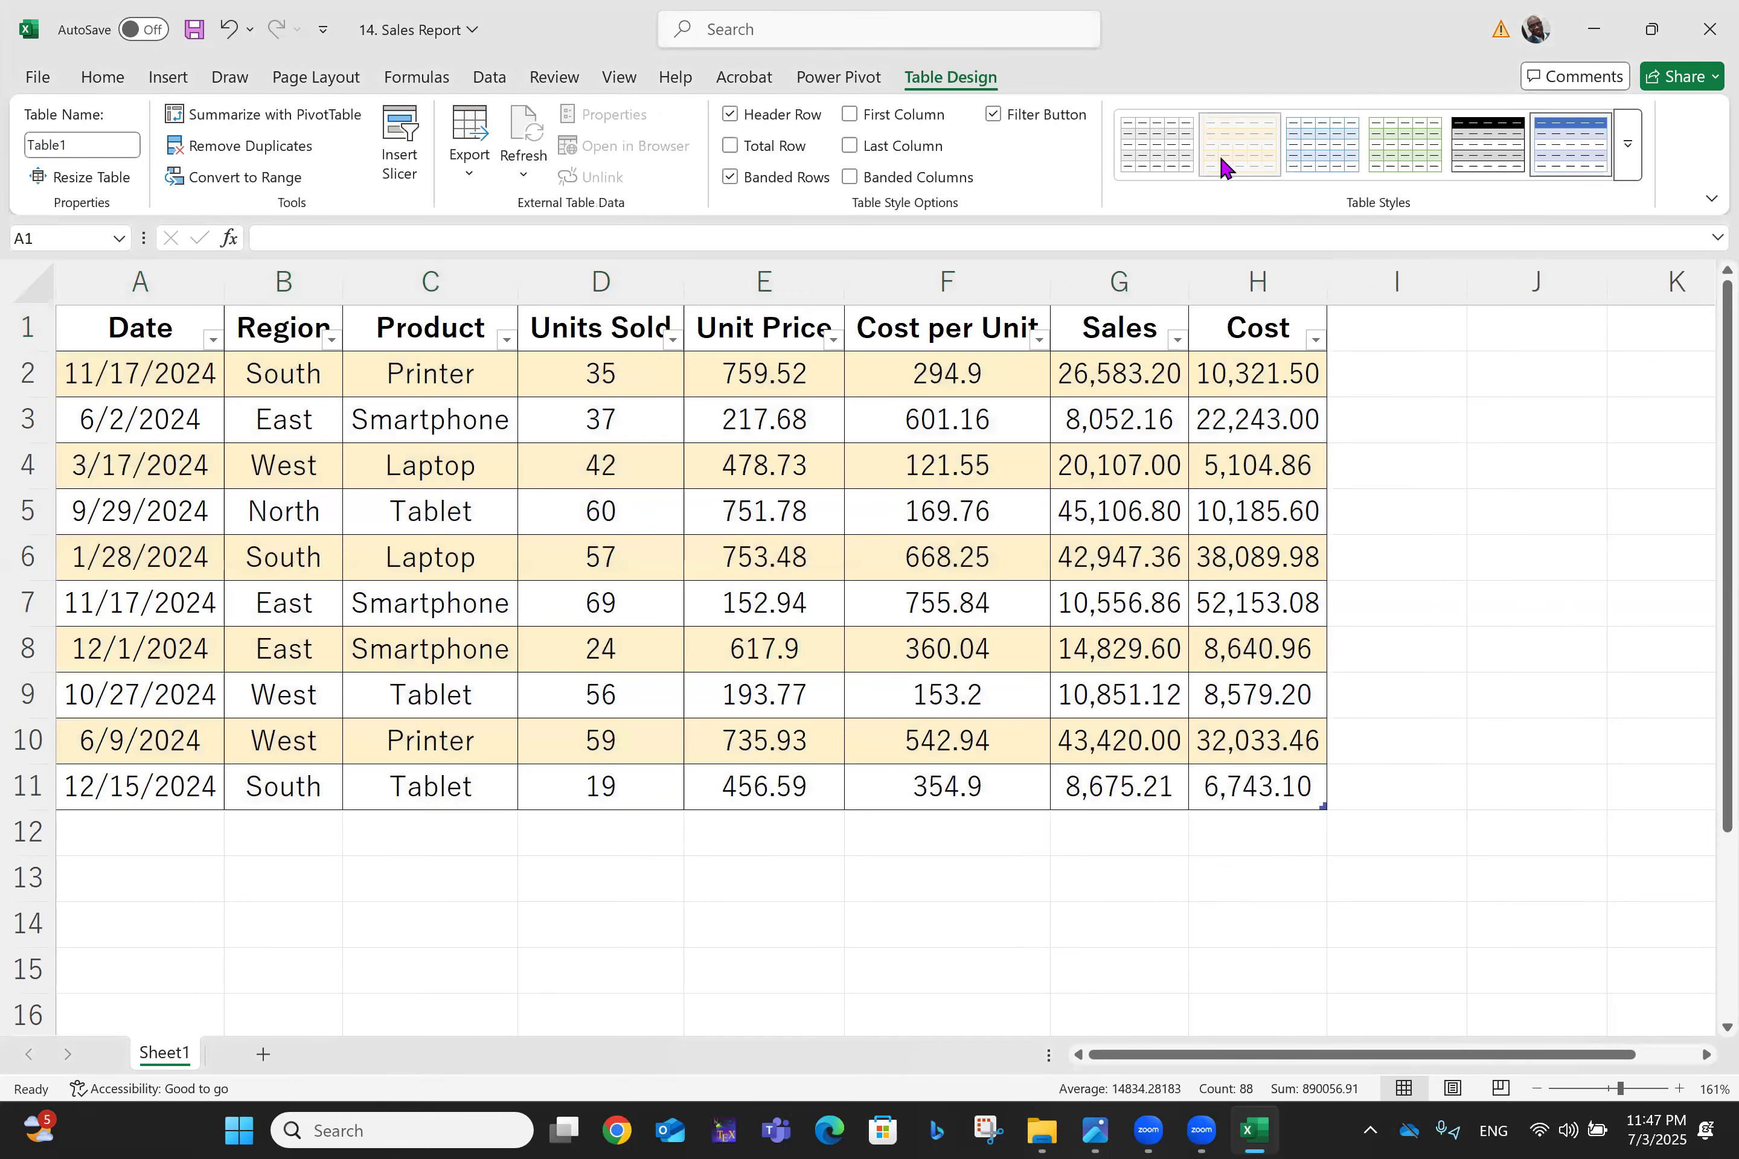
{"action": "left_click", "coordinate": [1222, 166]}
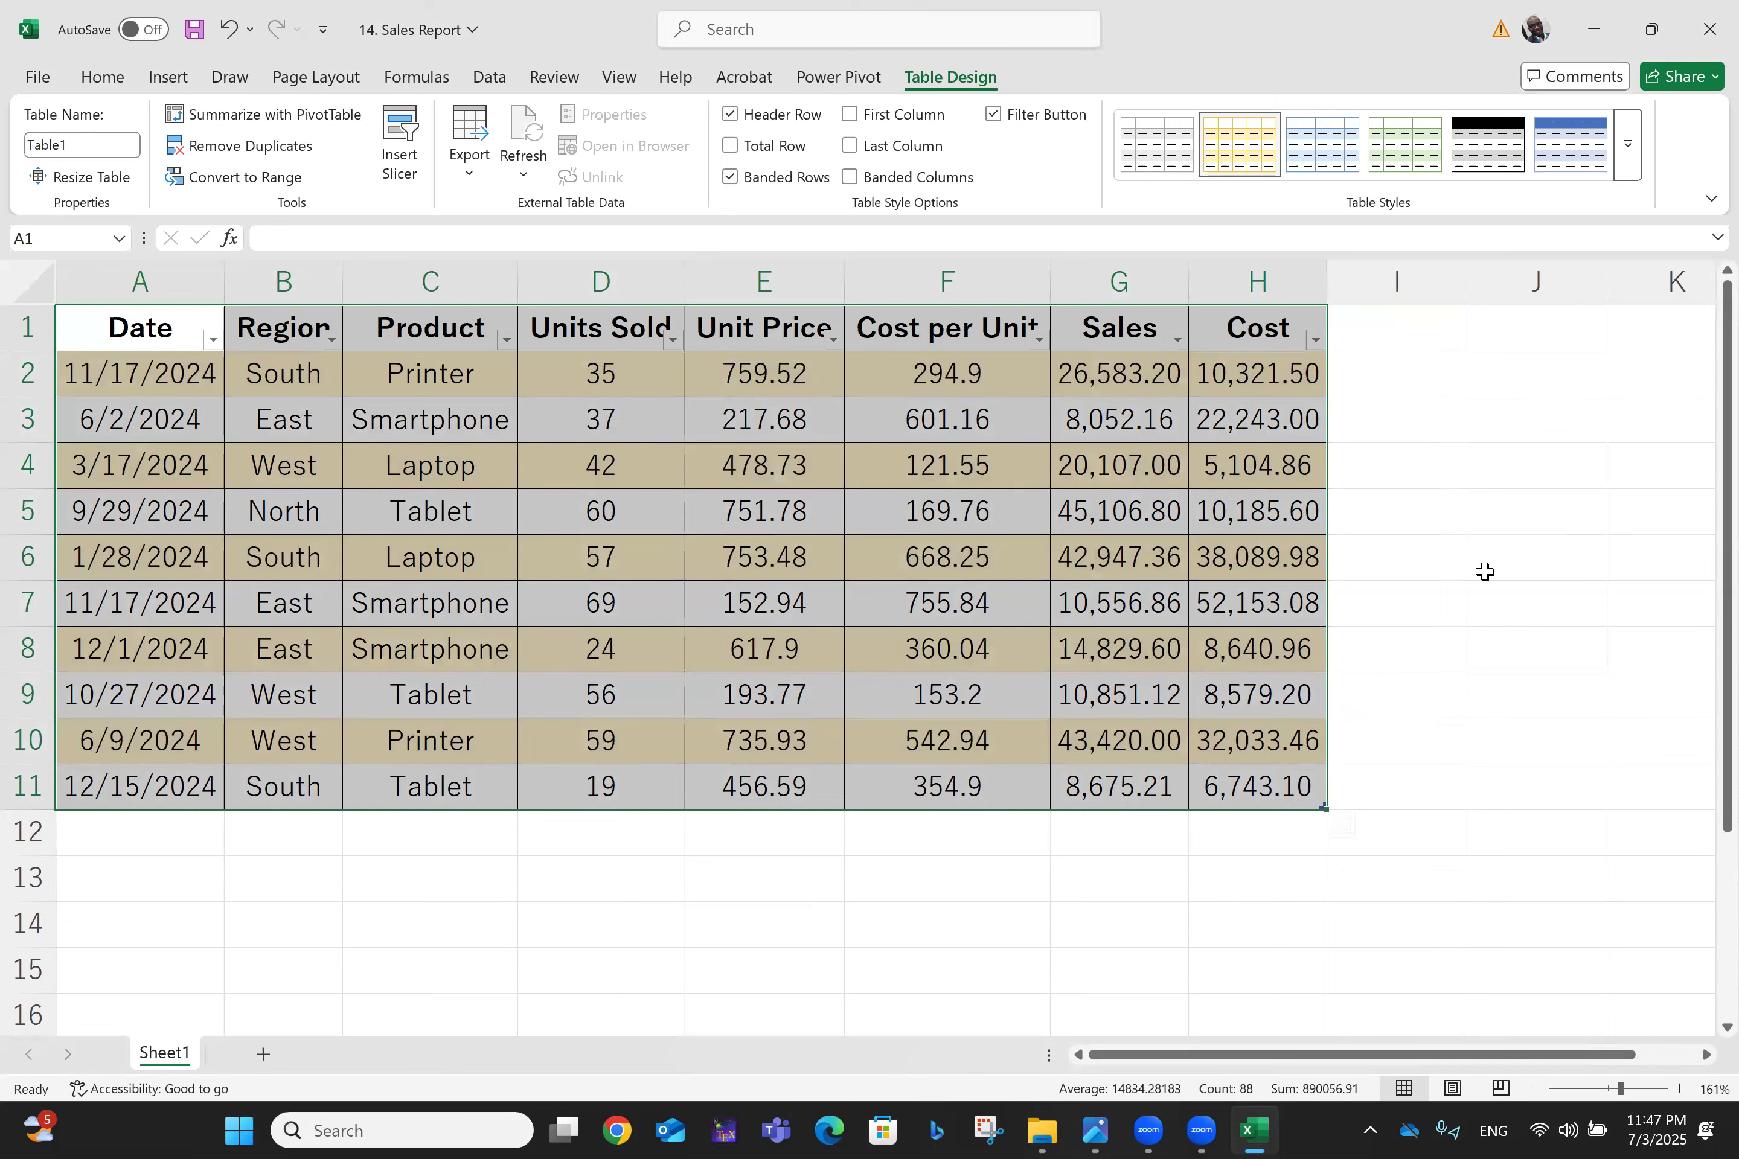
{"action": "key", "text": "ctrl+Home"}
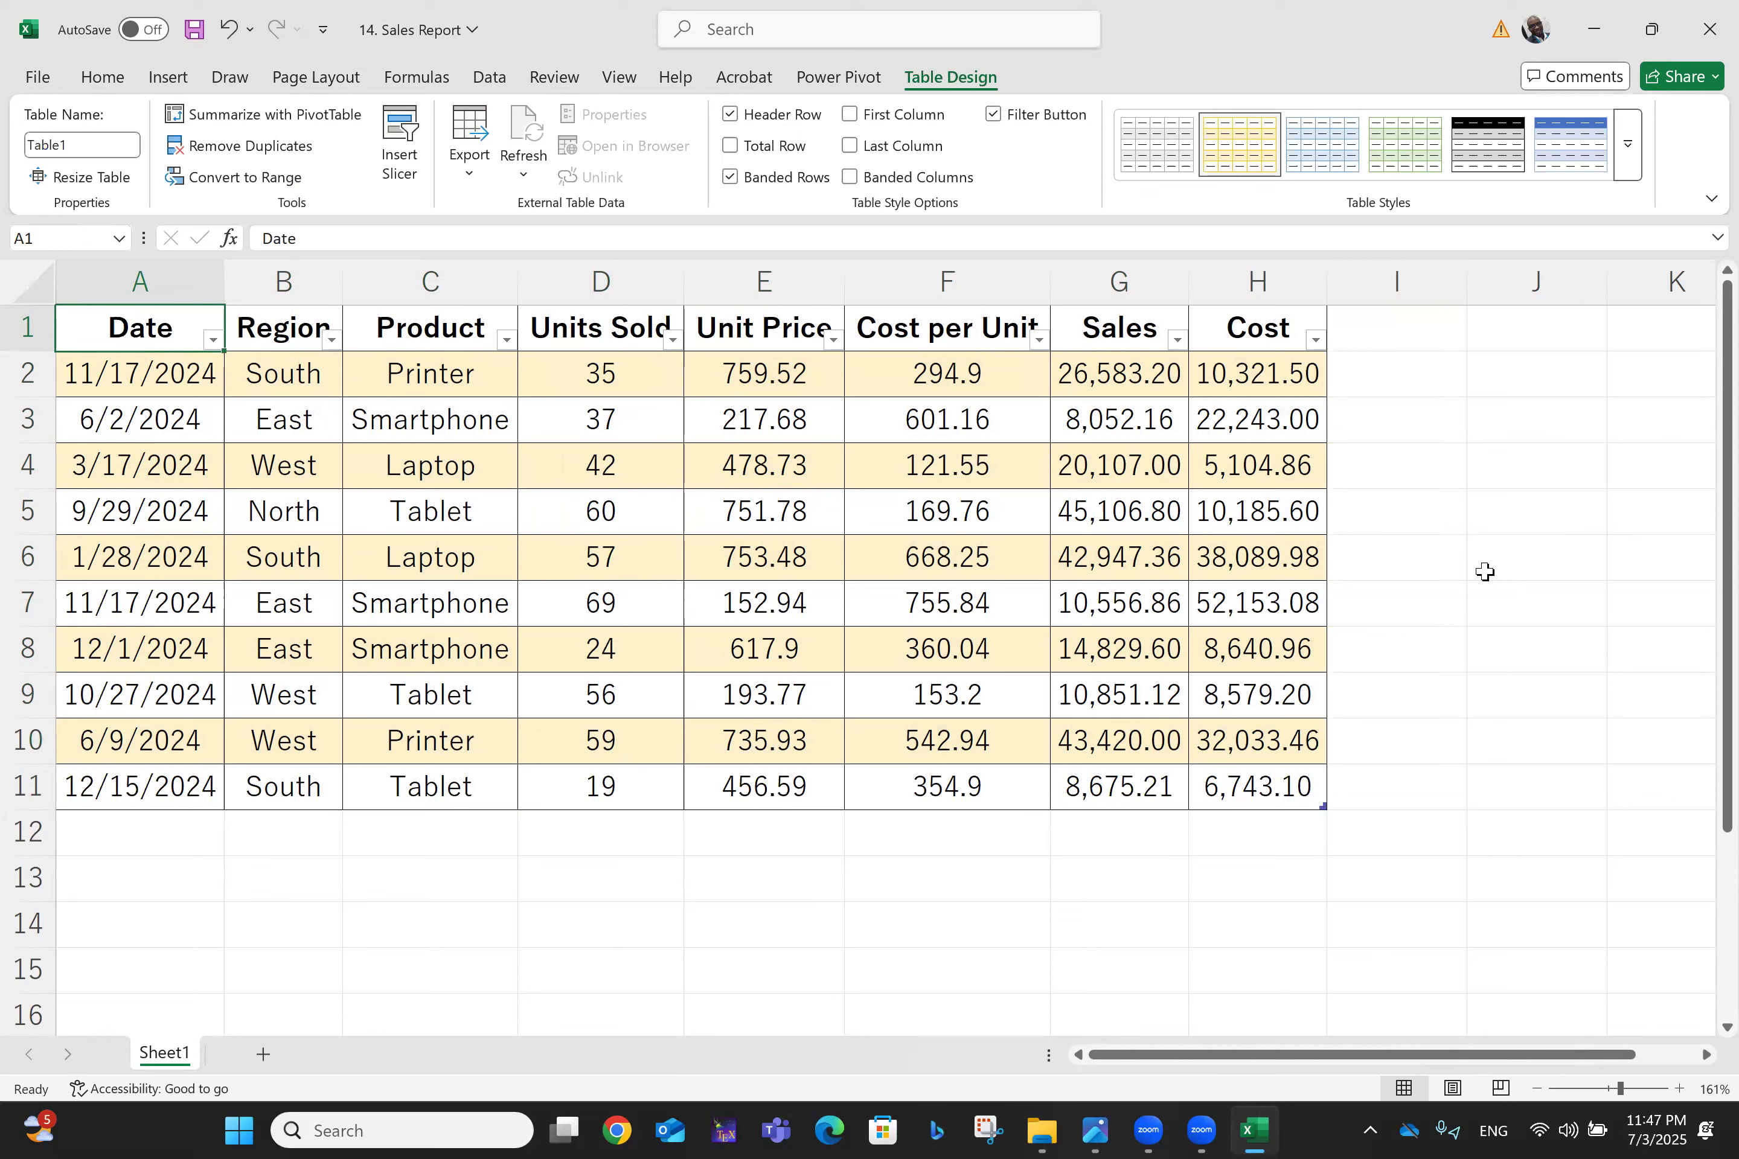
Step: Try inserting a table without headers at the empty cell J6, and undo the insertion
{"action": "left_click", "coordinate": [1548, 675]}
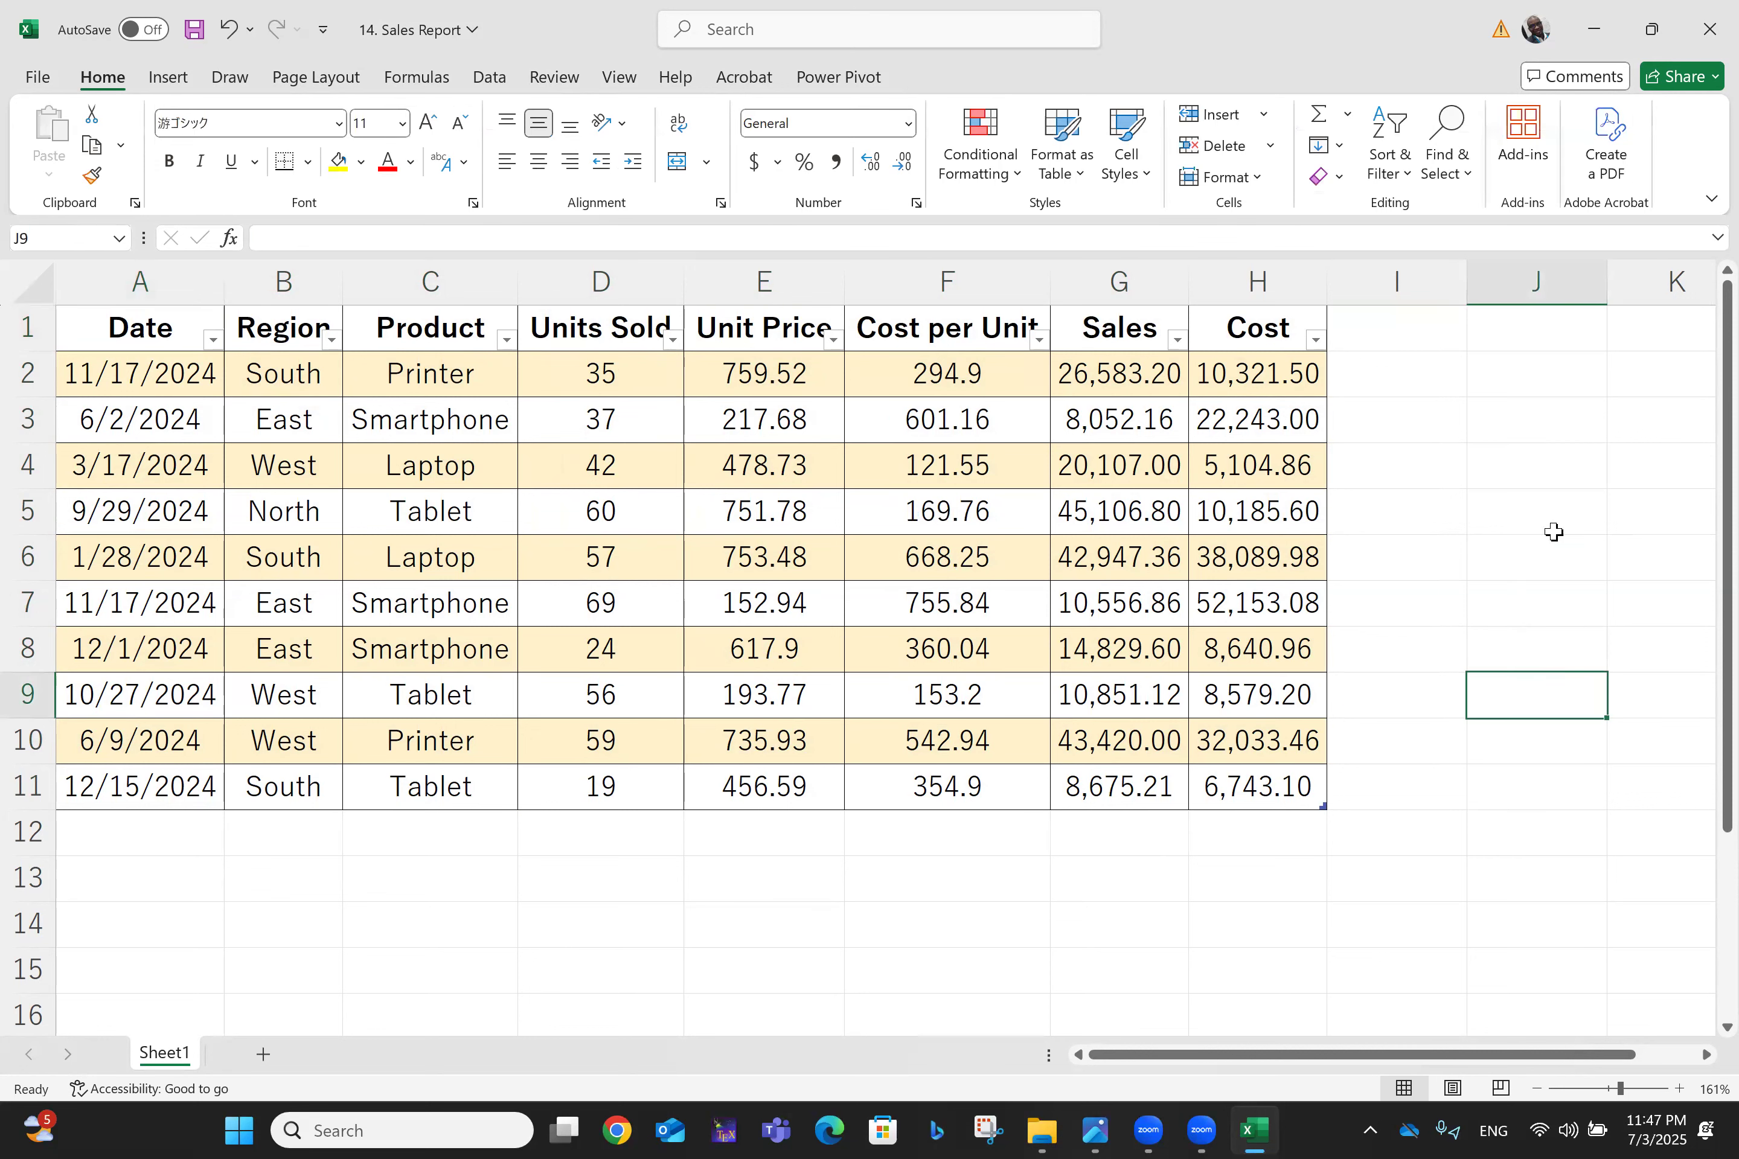
{"action": "left_click", "coordinate": [1545, 574]}
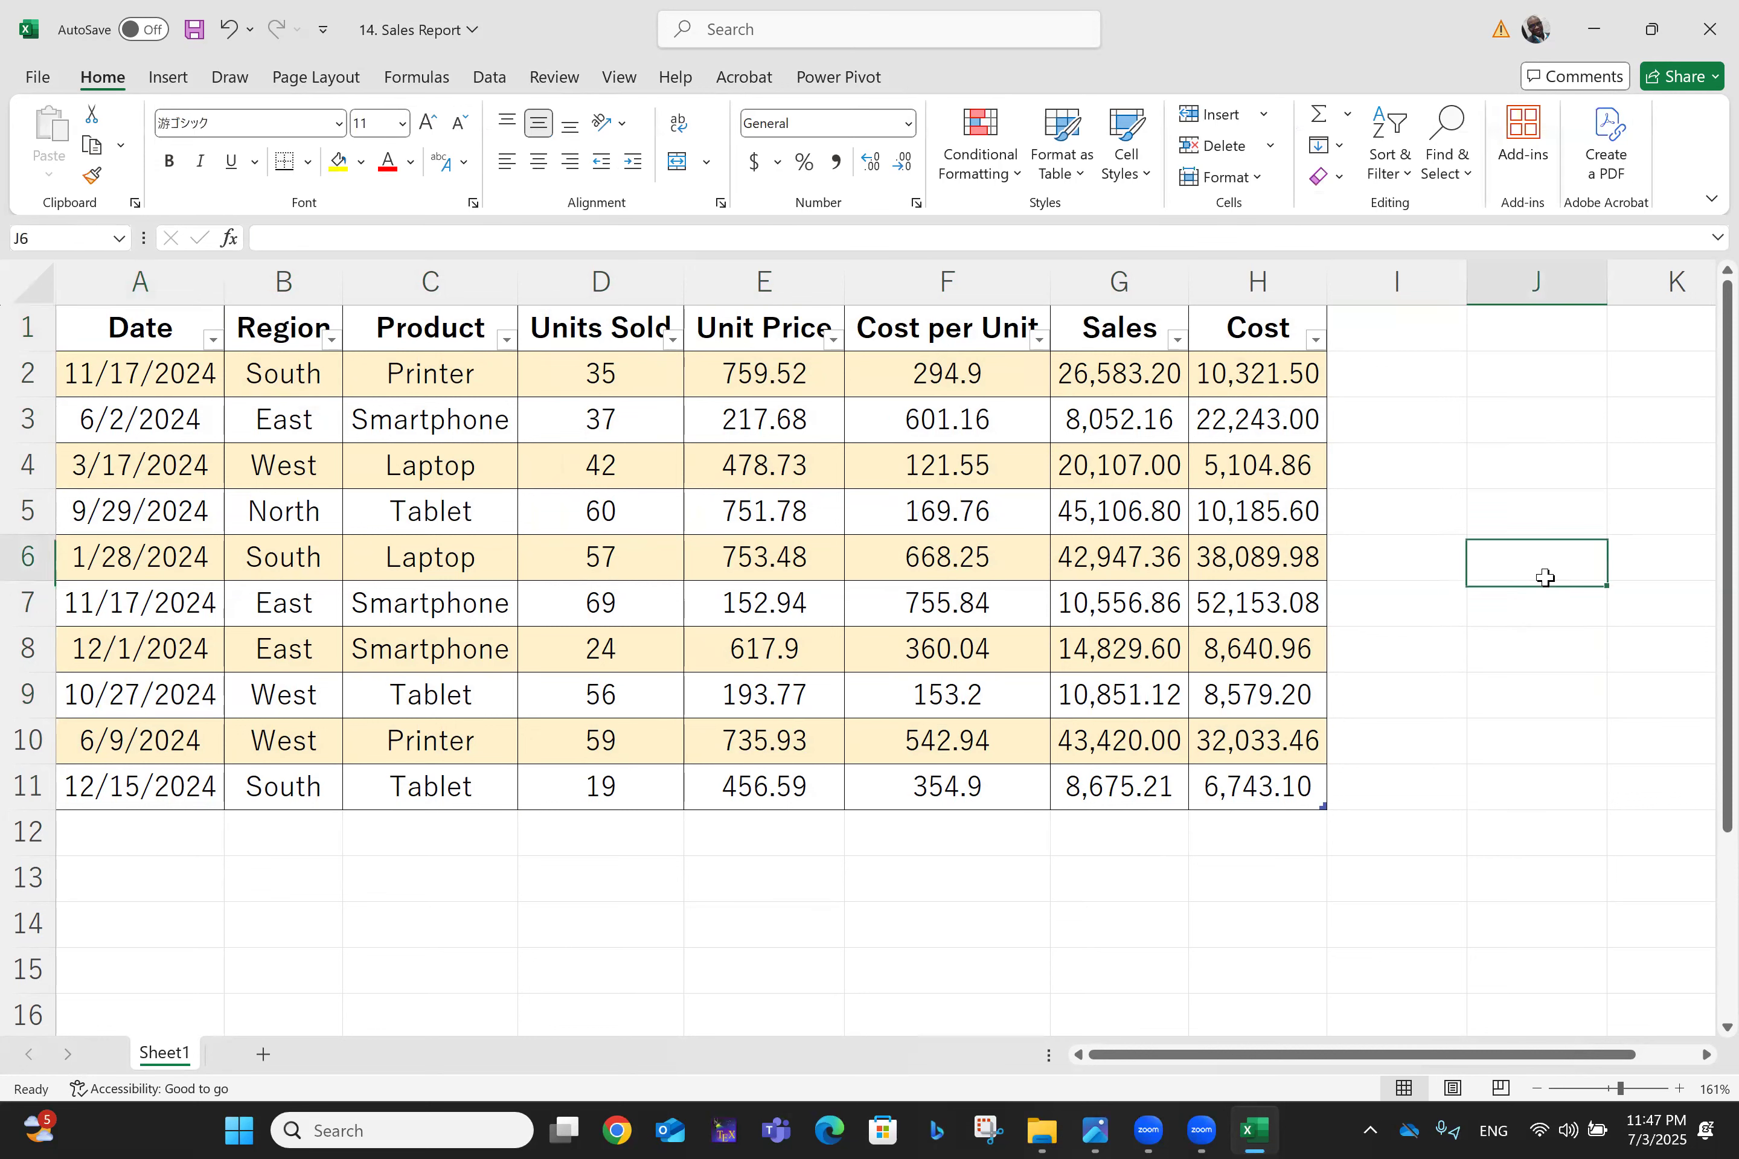
{"action": "left_click", "coordinate": [168, 77]}
{"action": "left_click", "coordinate": [232, 150]}
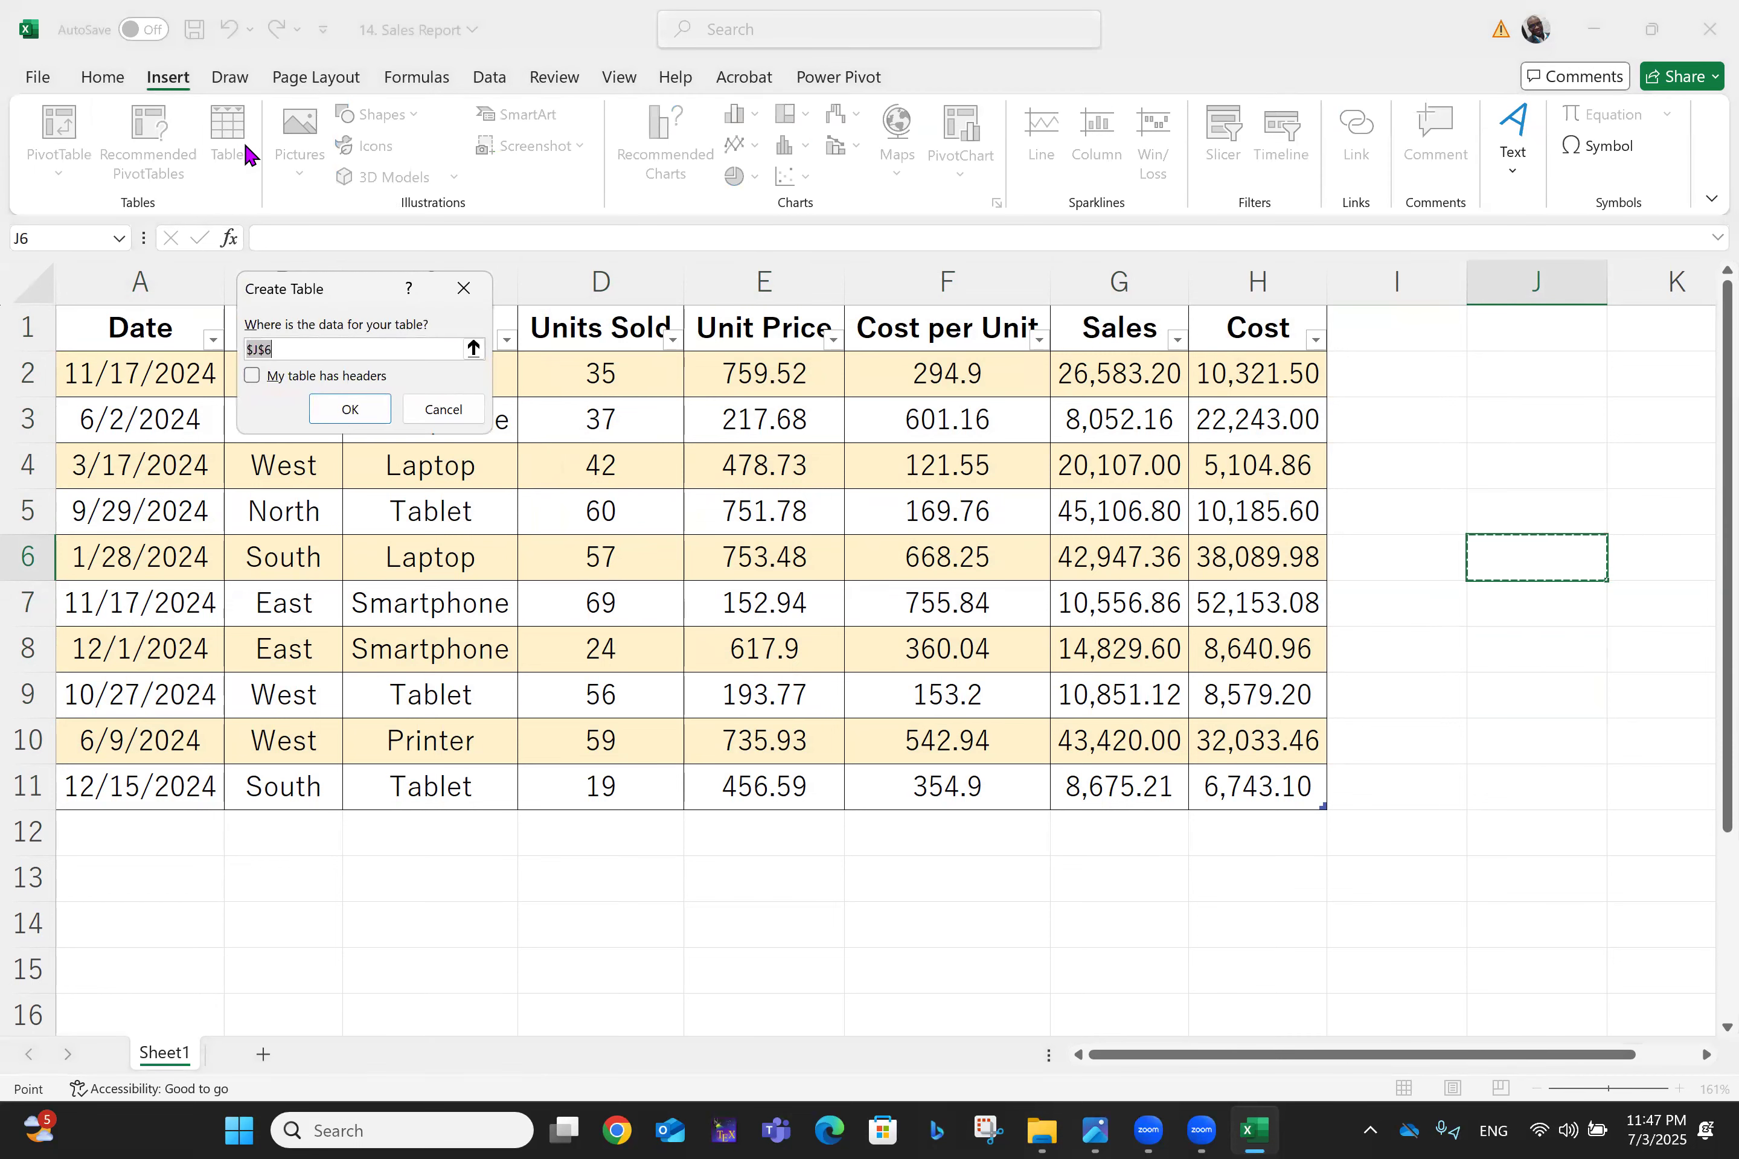
{"action": "left_click", "coordinate": [363, 408]}
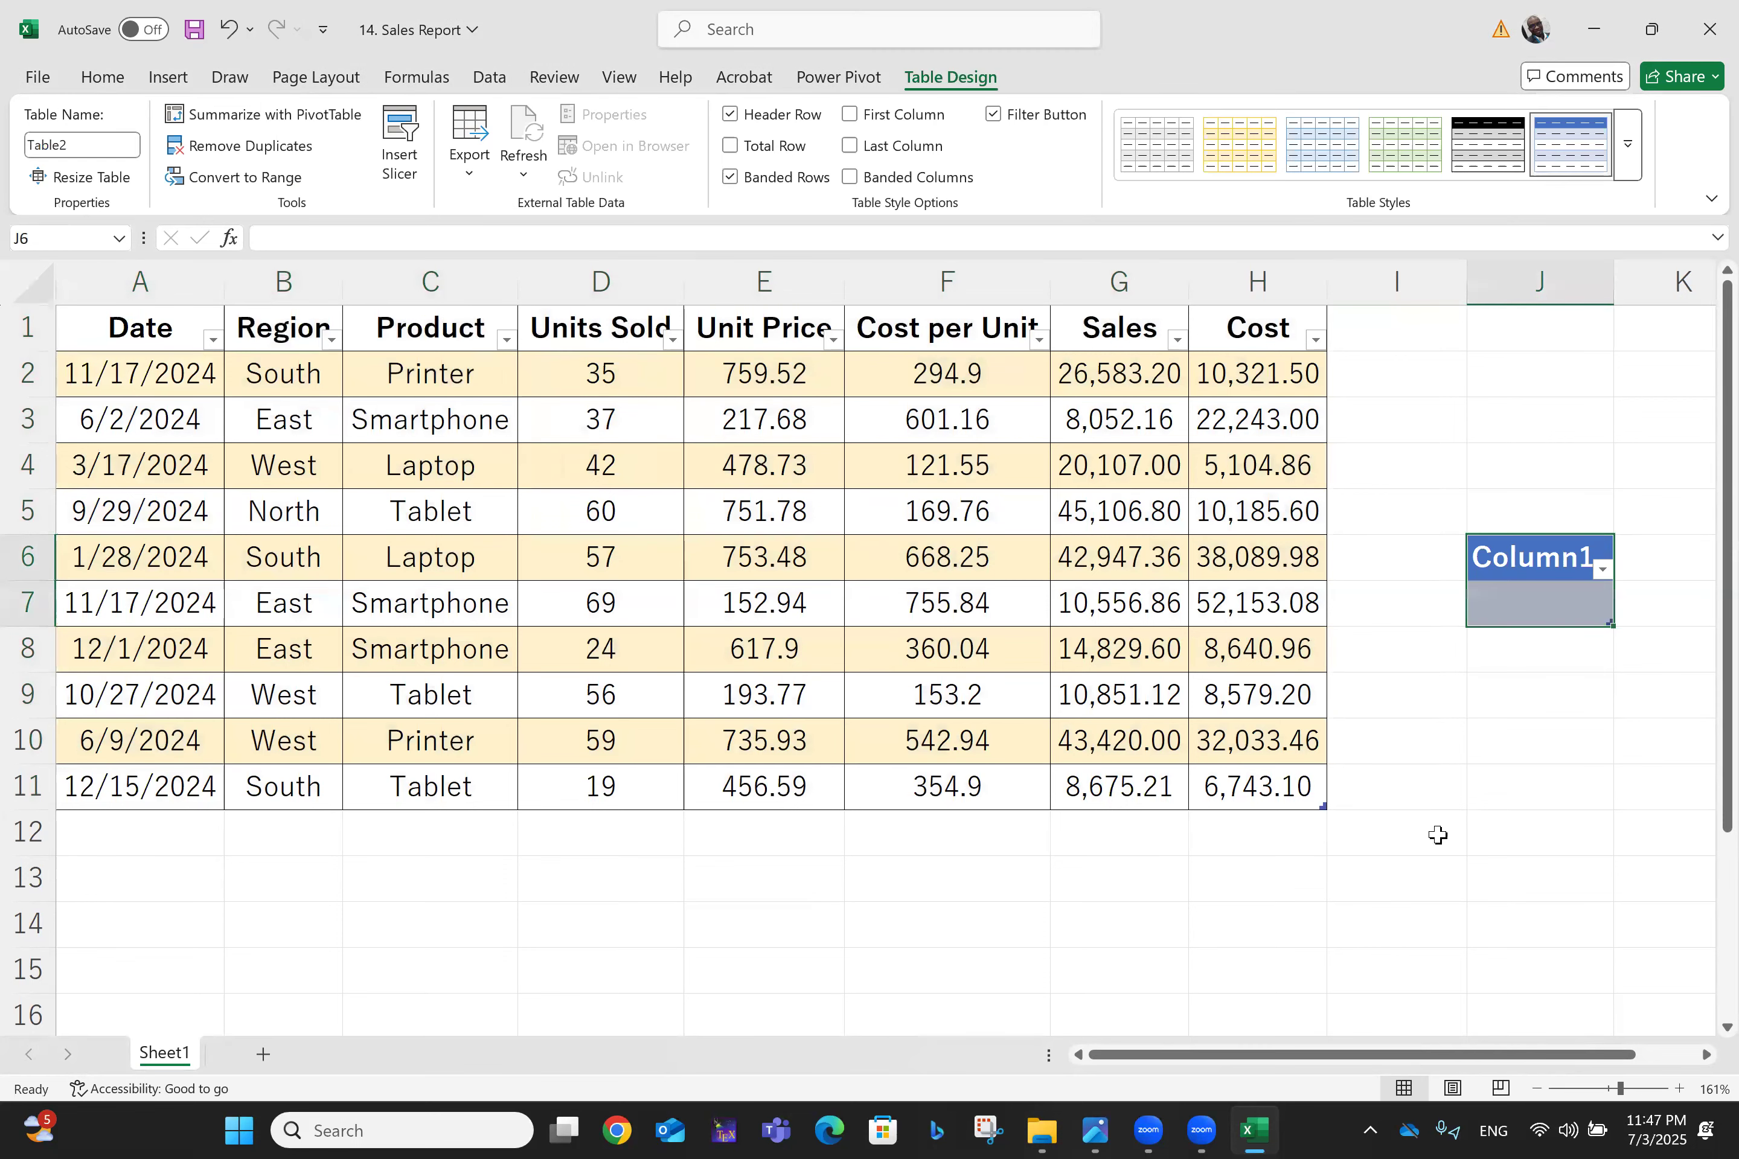
{"action": "left_click", "coordinate": [1601, 572]}
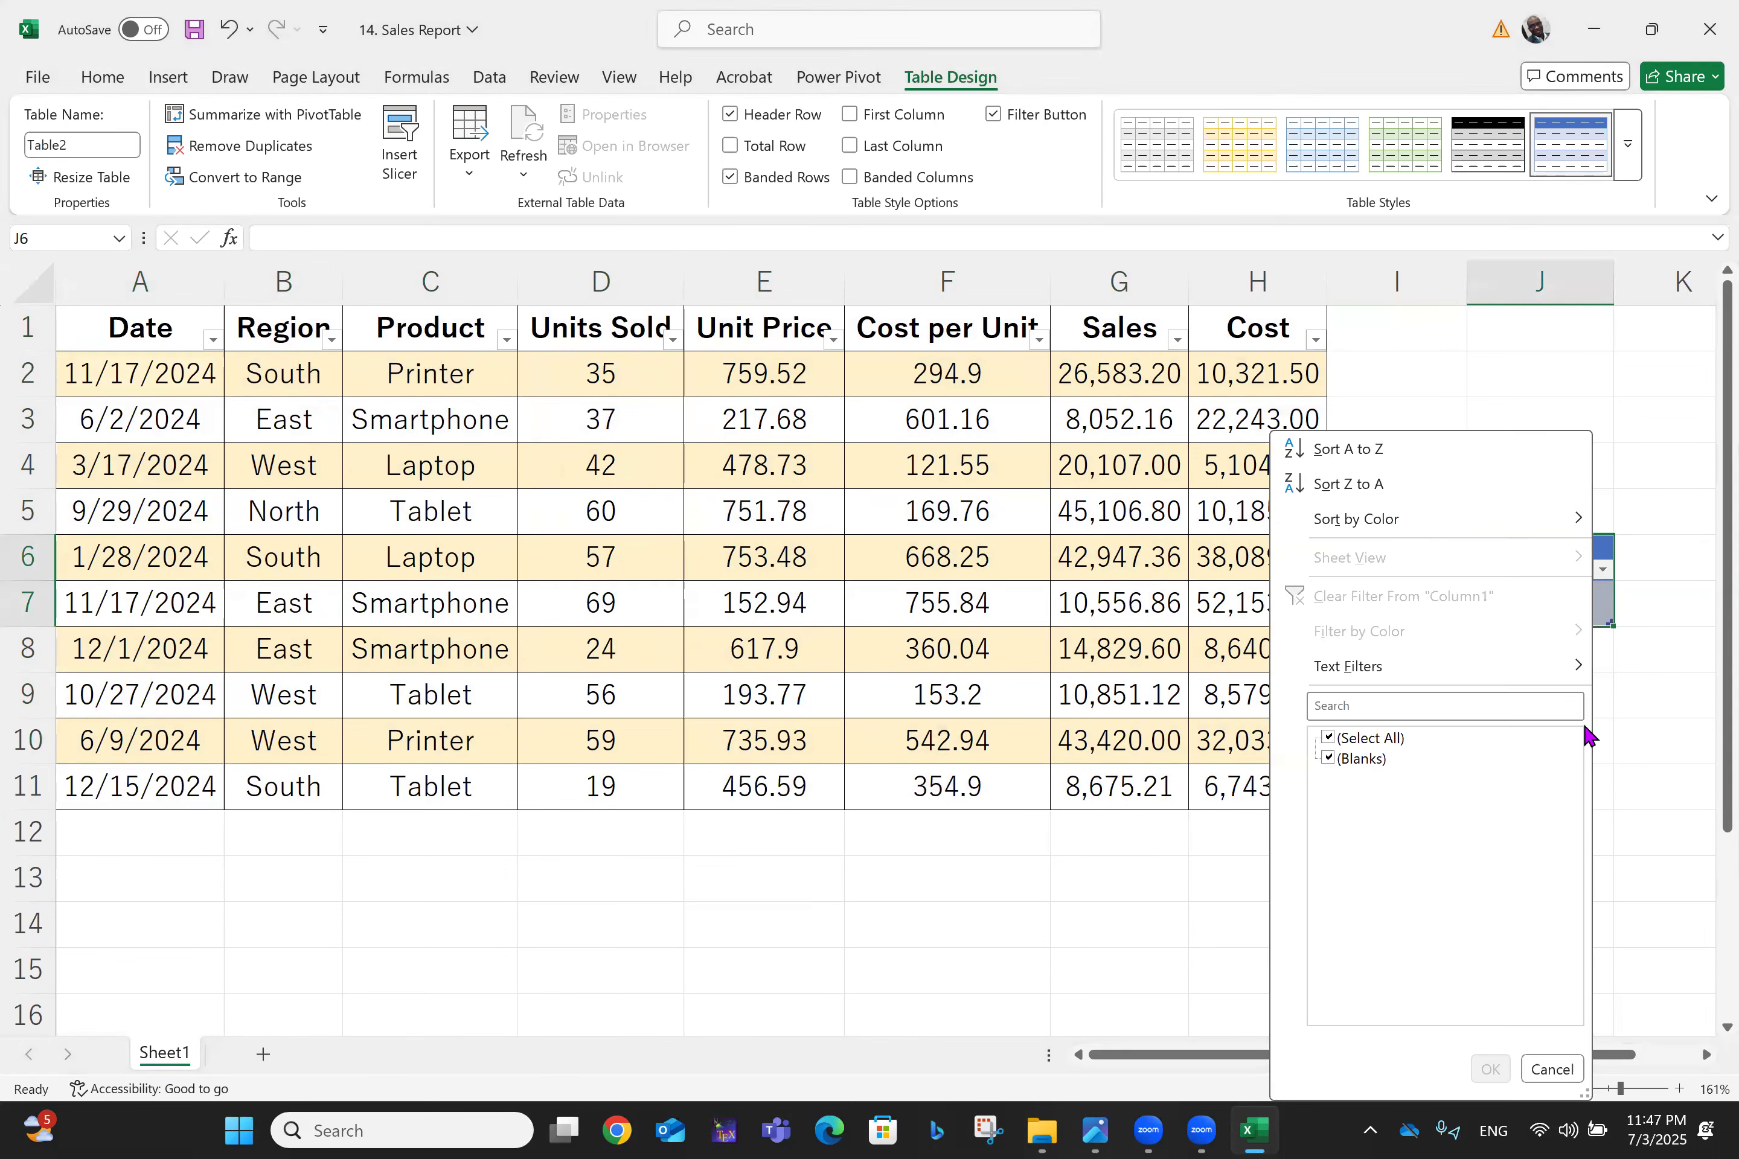
{"action": "left_click", "coordinate": [1653, 481]}
{"action": "key", "text": "ctrl+z"}
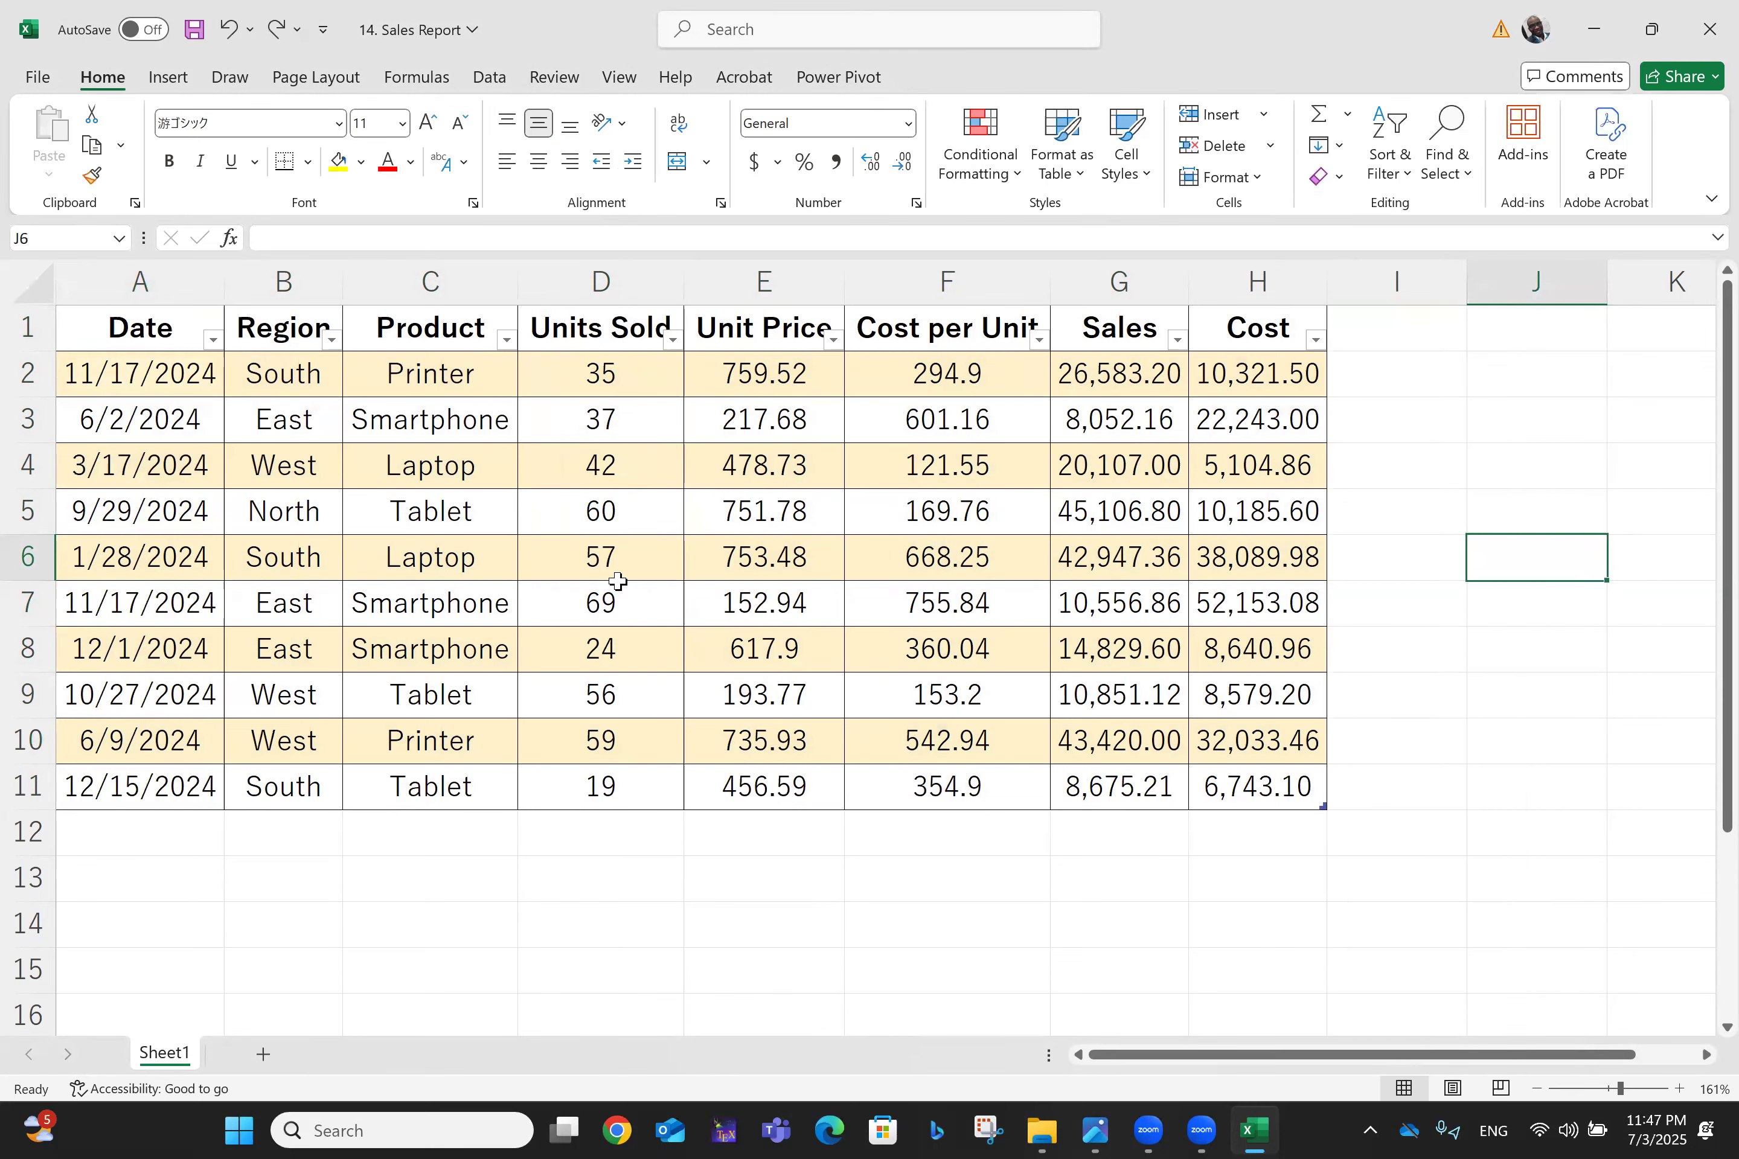
{"action": "left_click", "coordinate": [116, 328]}
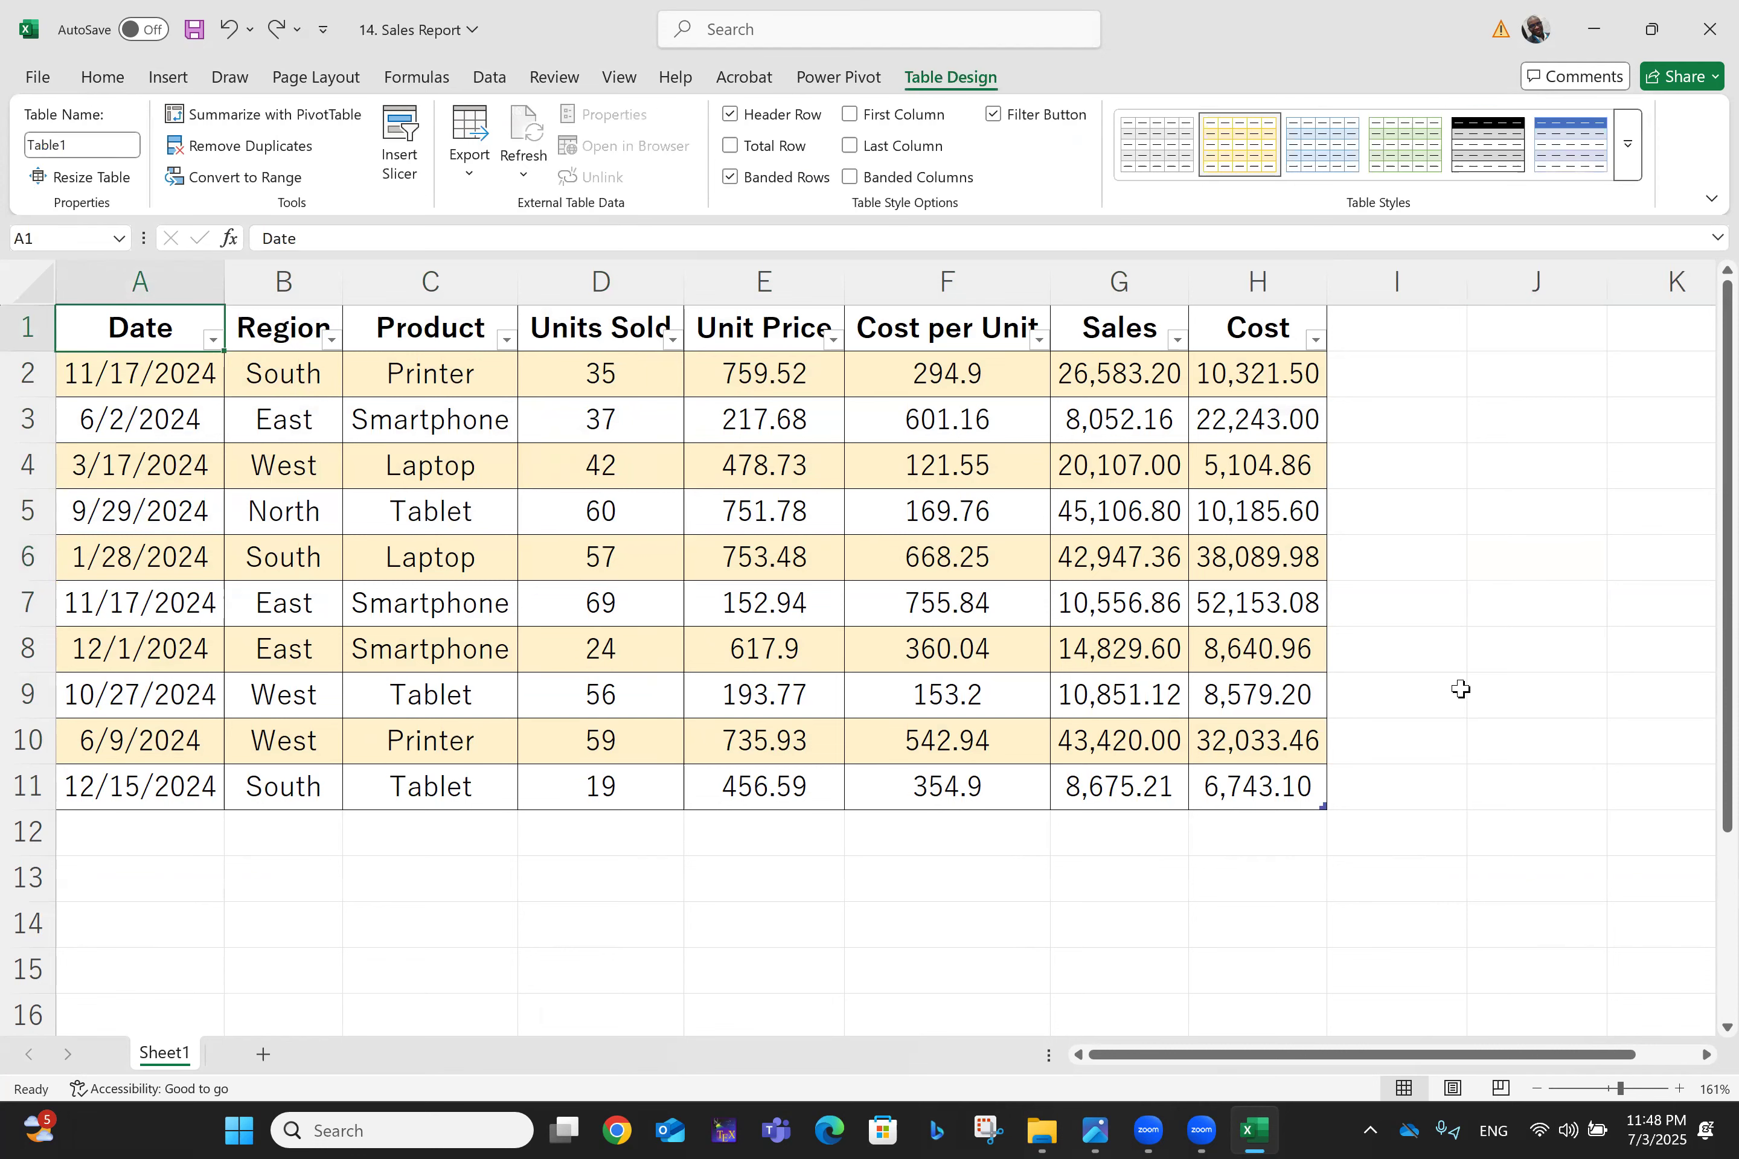
{"action": "left_click", "coordinate": [166, 79]}
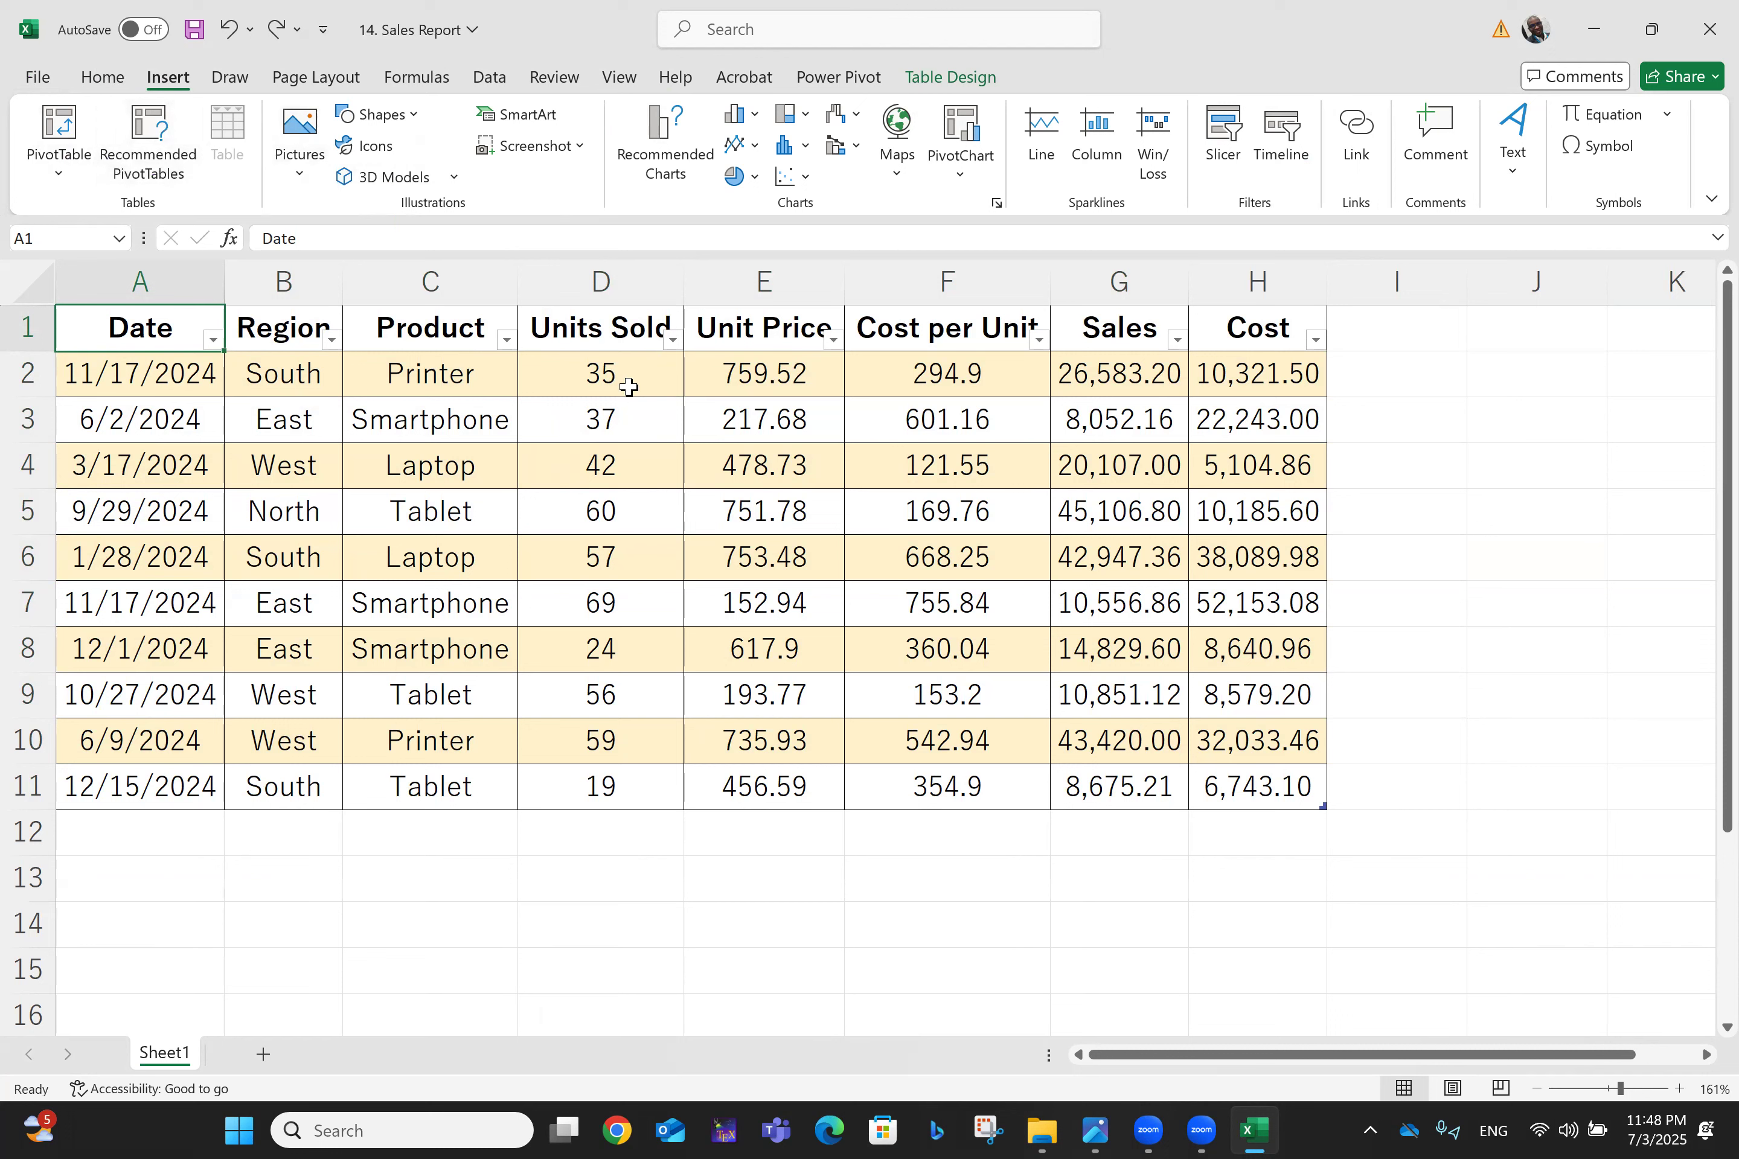
{"action": "left_click", "coordinate": [59, 136]}
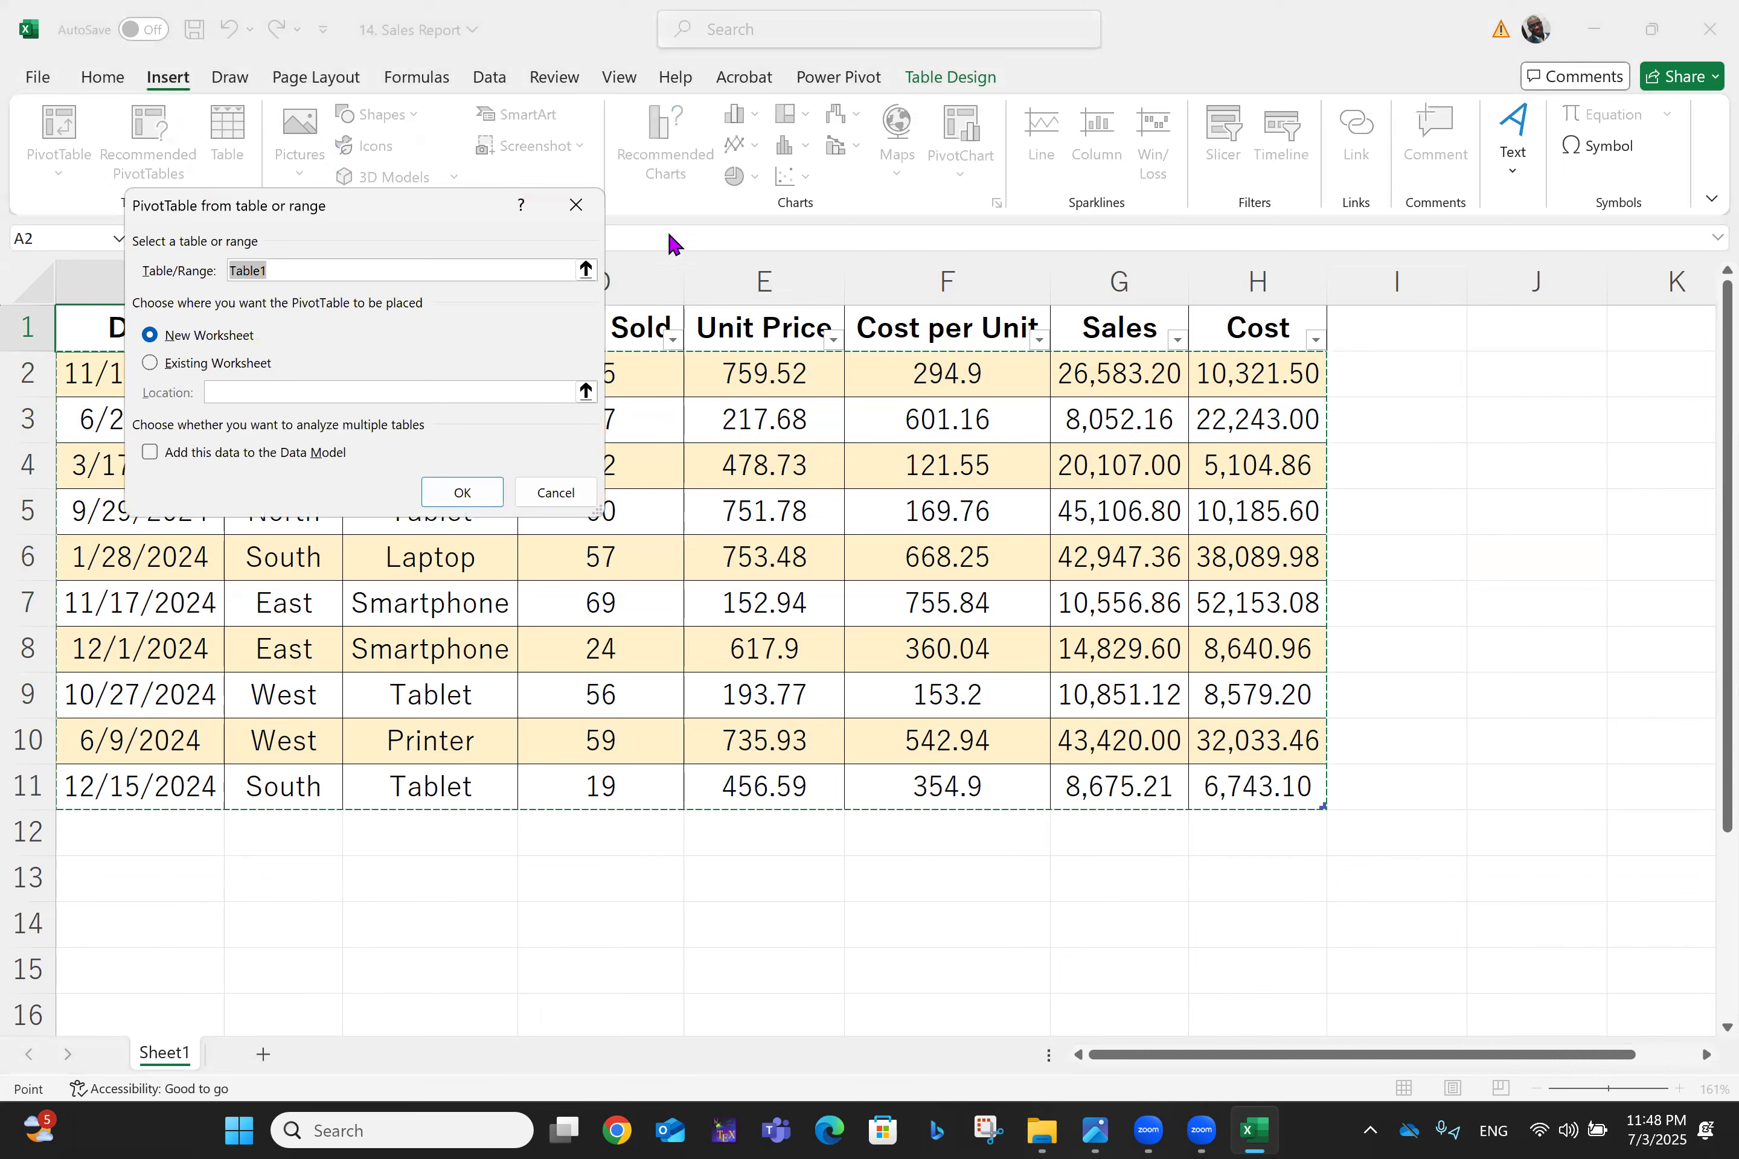
{"action": "left_click", "coordinate": [577, 209]}
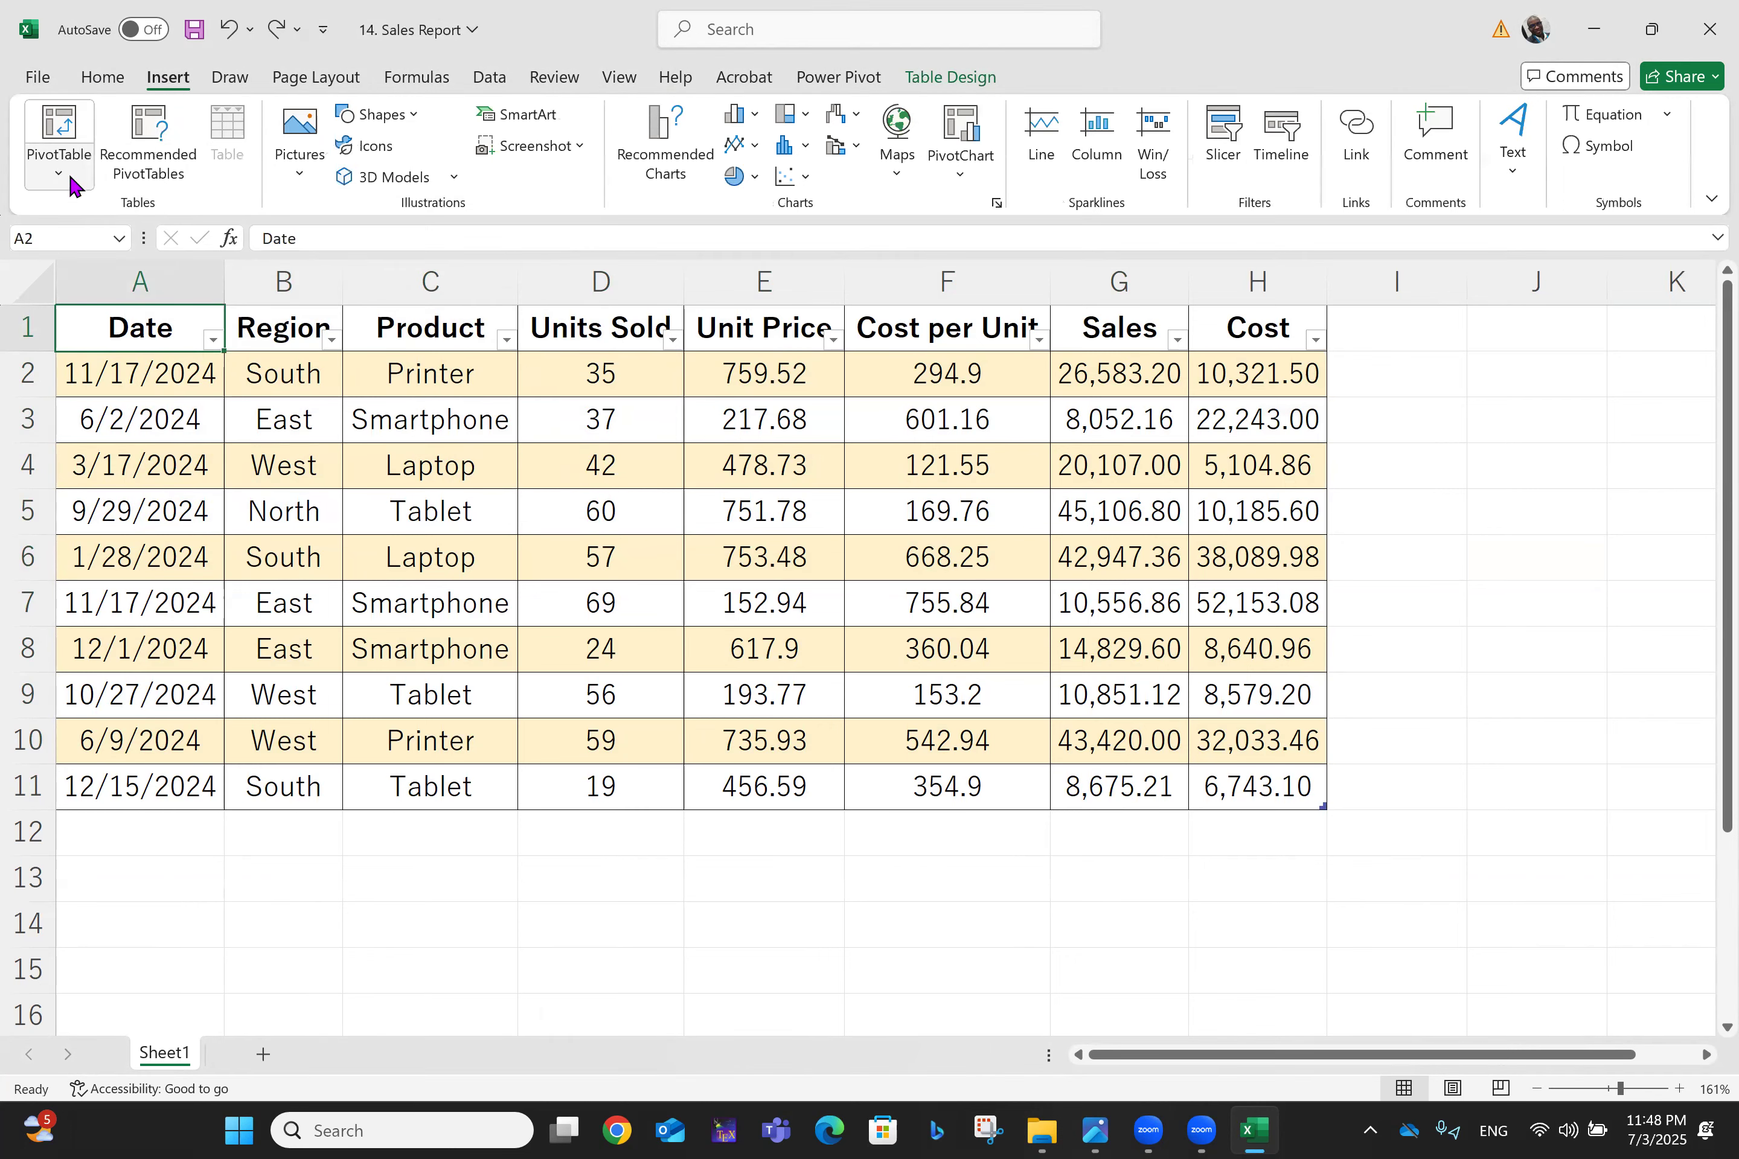
{"action": "left_click", "coordinate": [72, 179]}
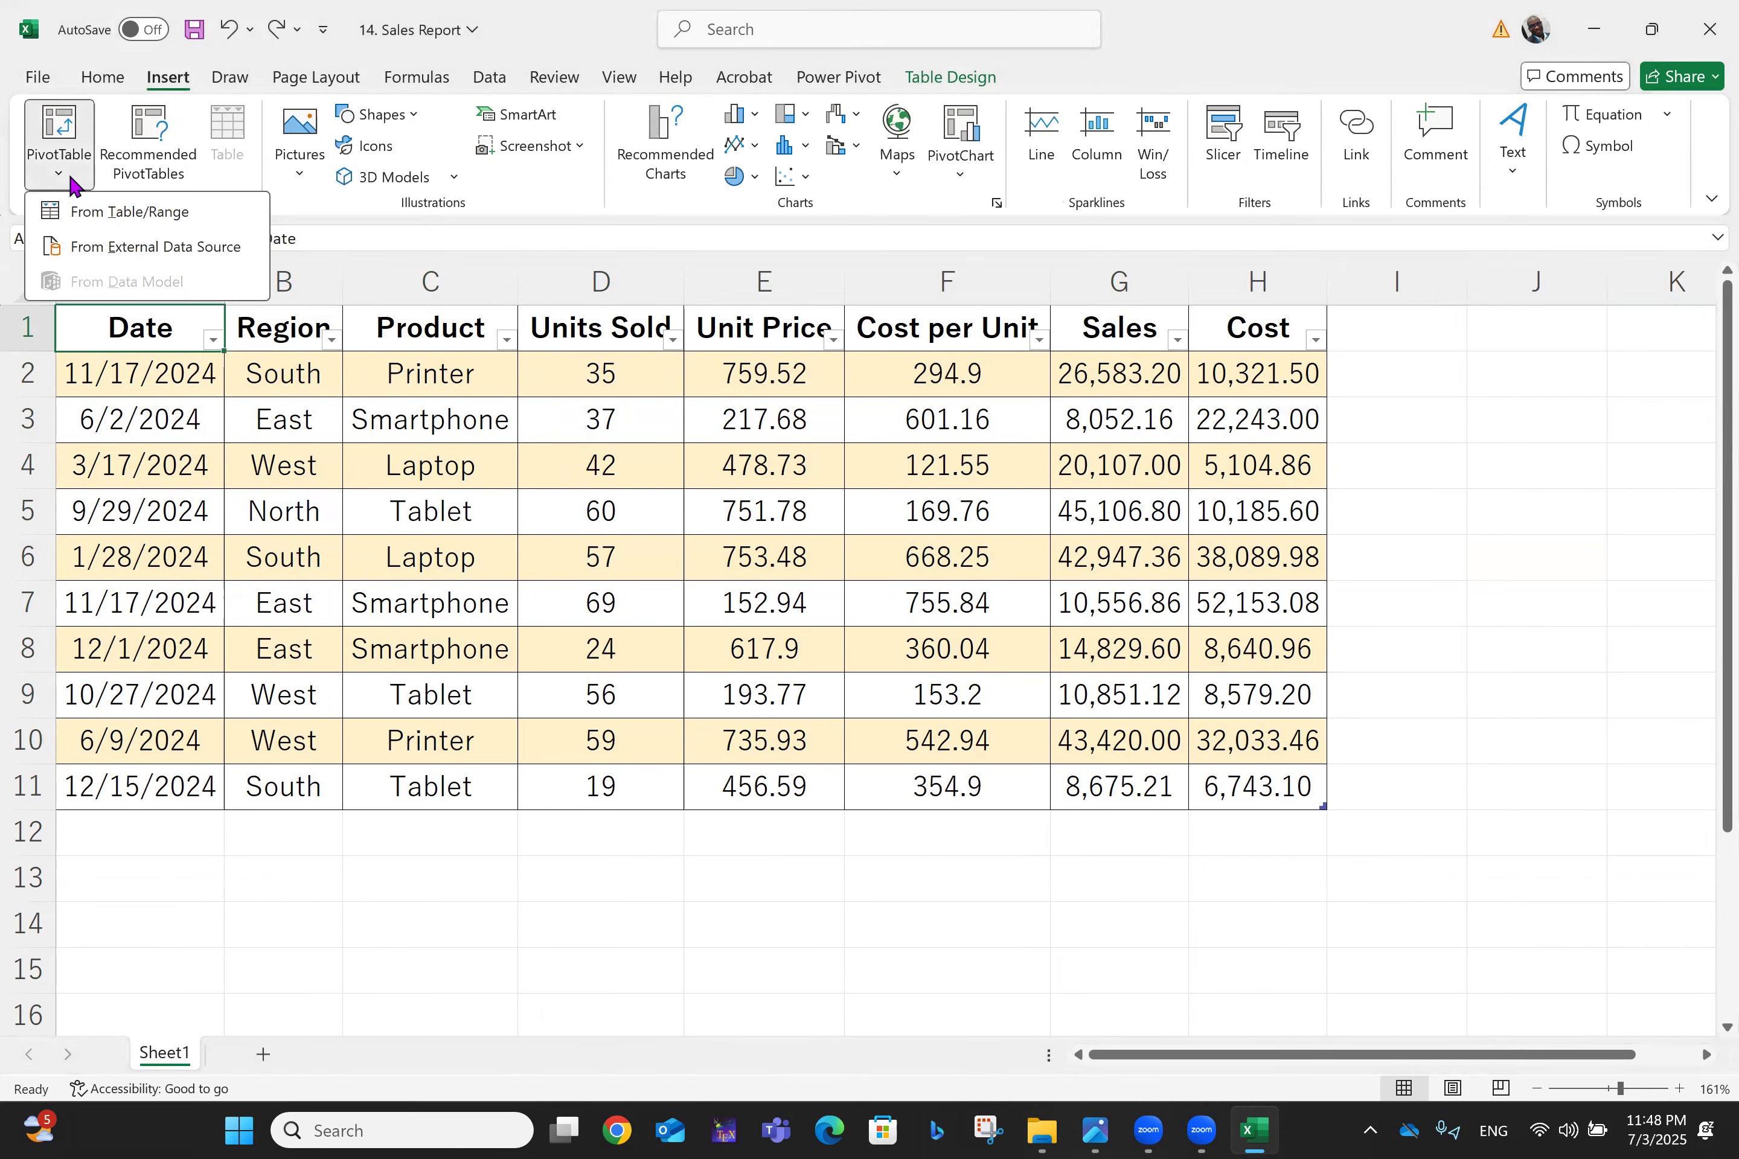
Step: Try placing a PivotTable from Table1 on the existing worksheet at Sheet1 cell J3, and undo it
{"action": "left_click", "coordinate": [56, 136]}
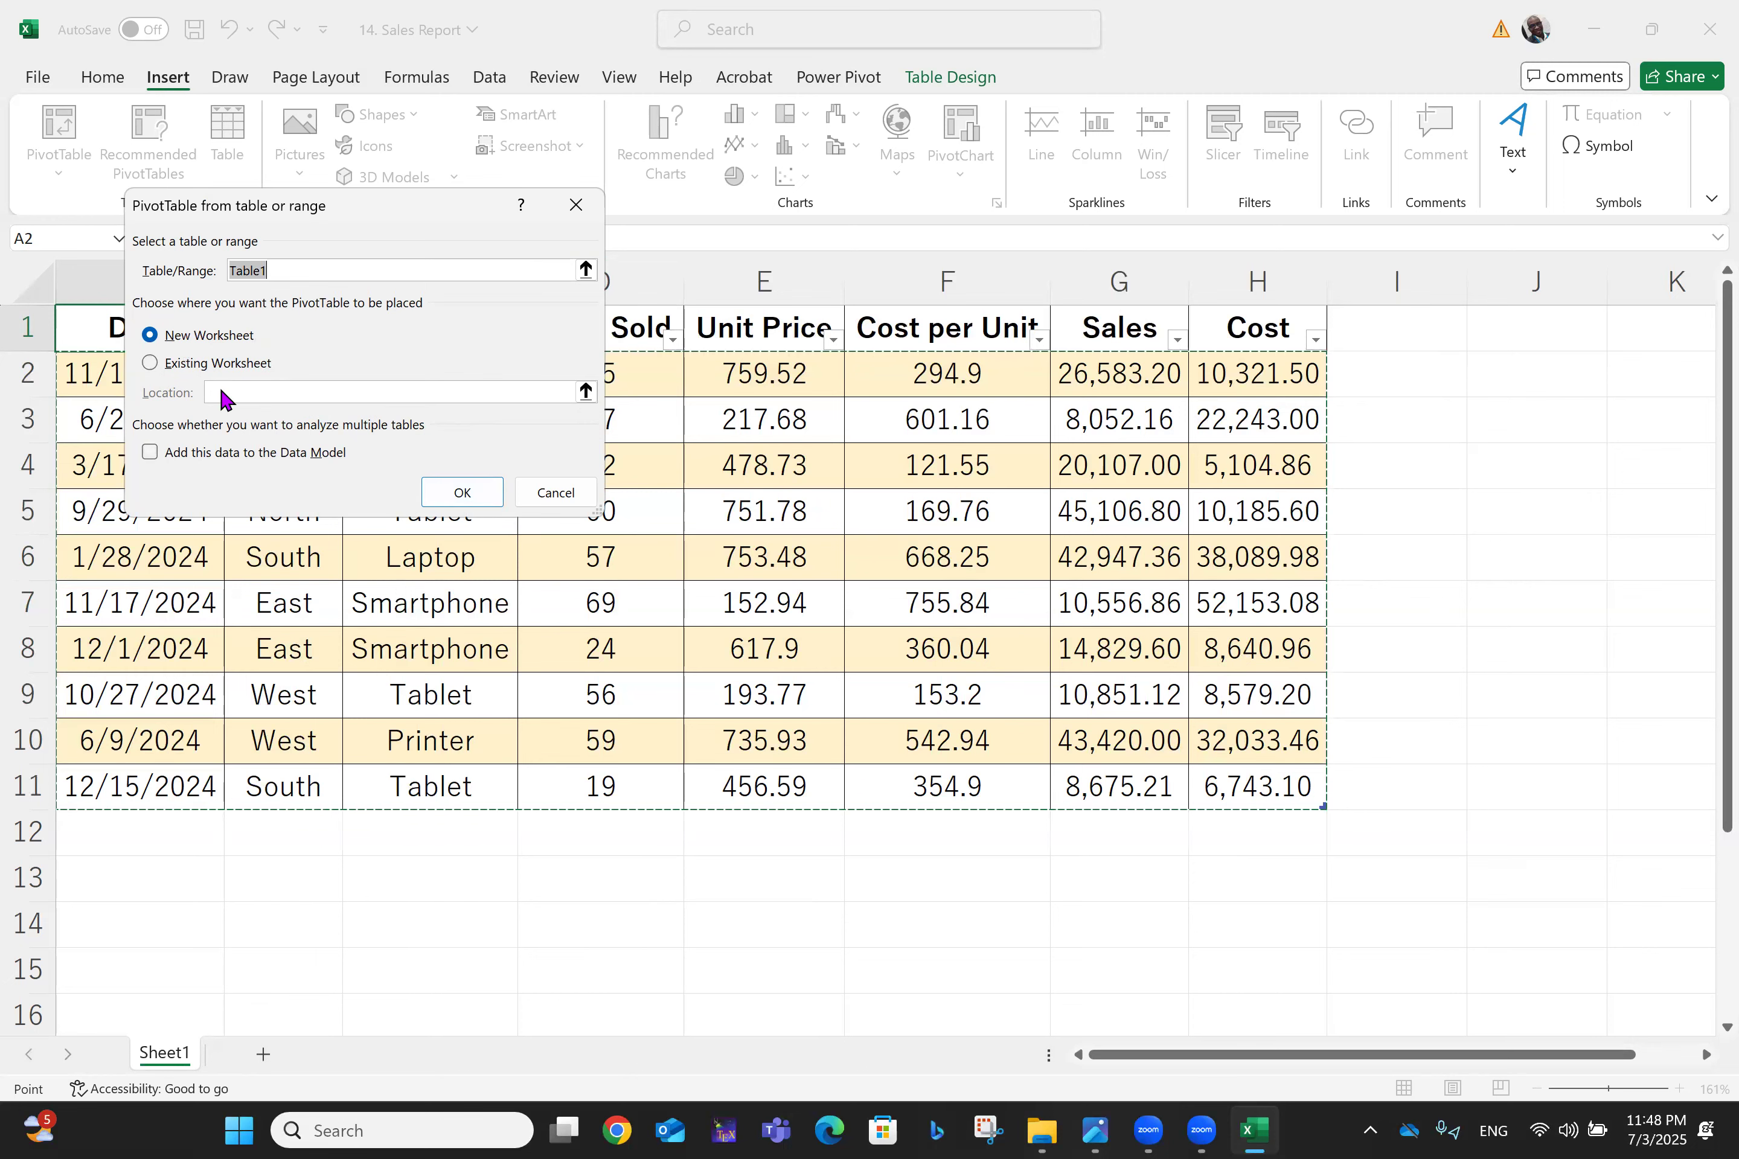
{"action": "left_click", "coordinate": [217, 366]}
{"action": "left_click", "coordinate": [265, 391]}
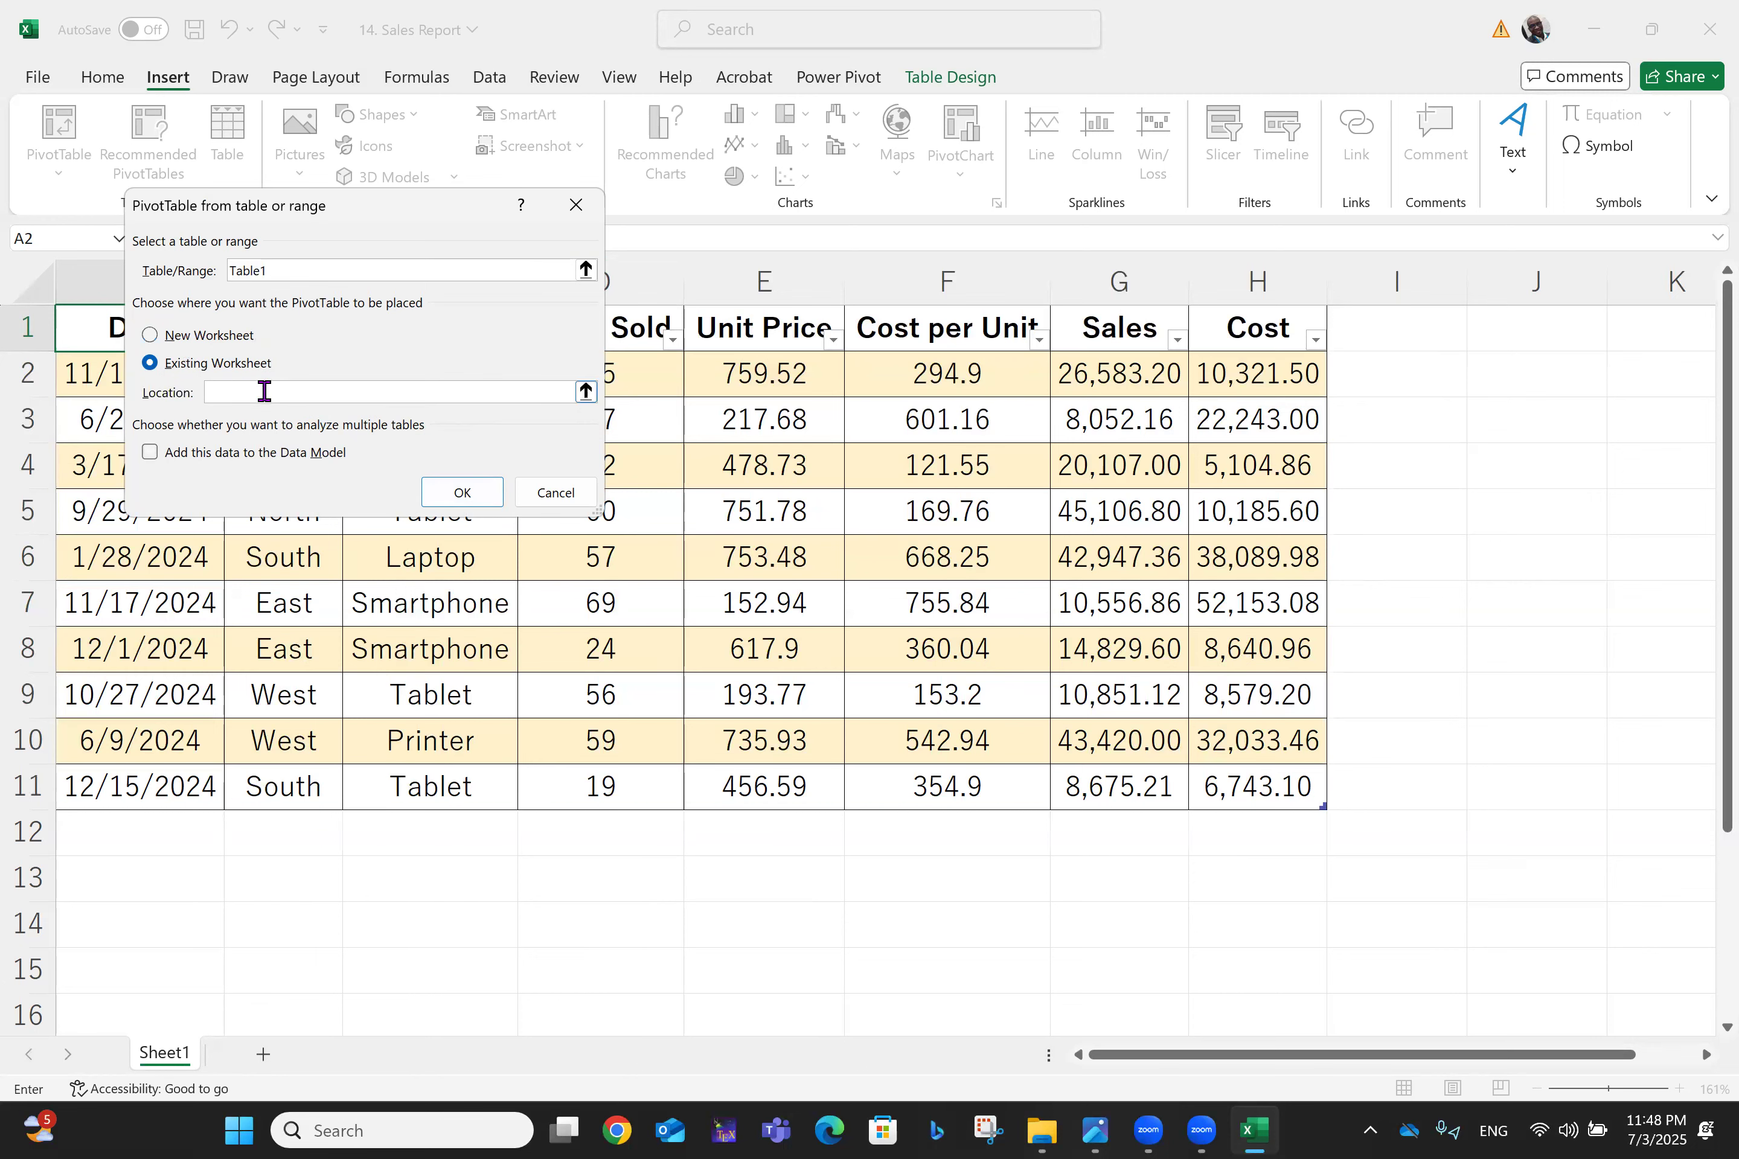
{"action": "left_click", "coordinate": [1517, 432]}
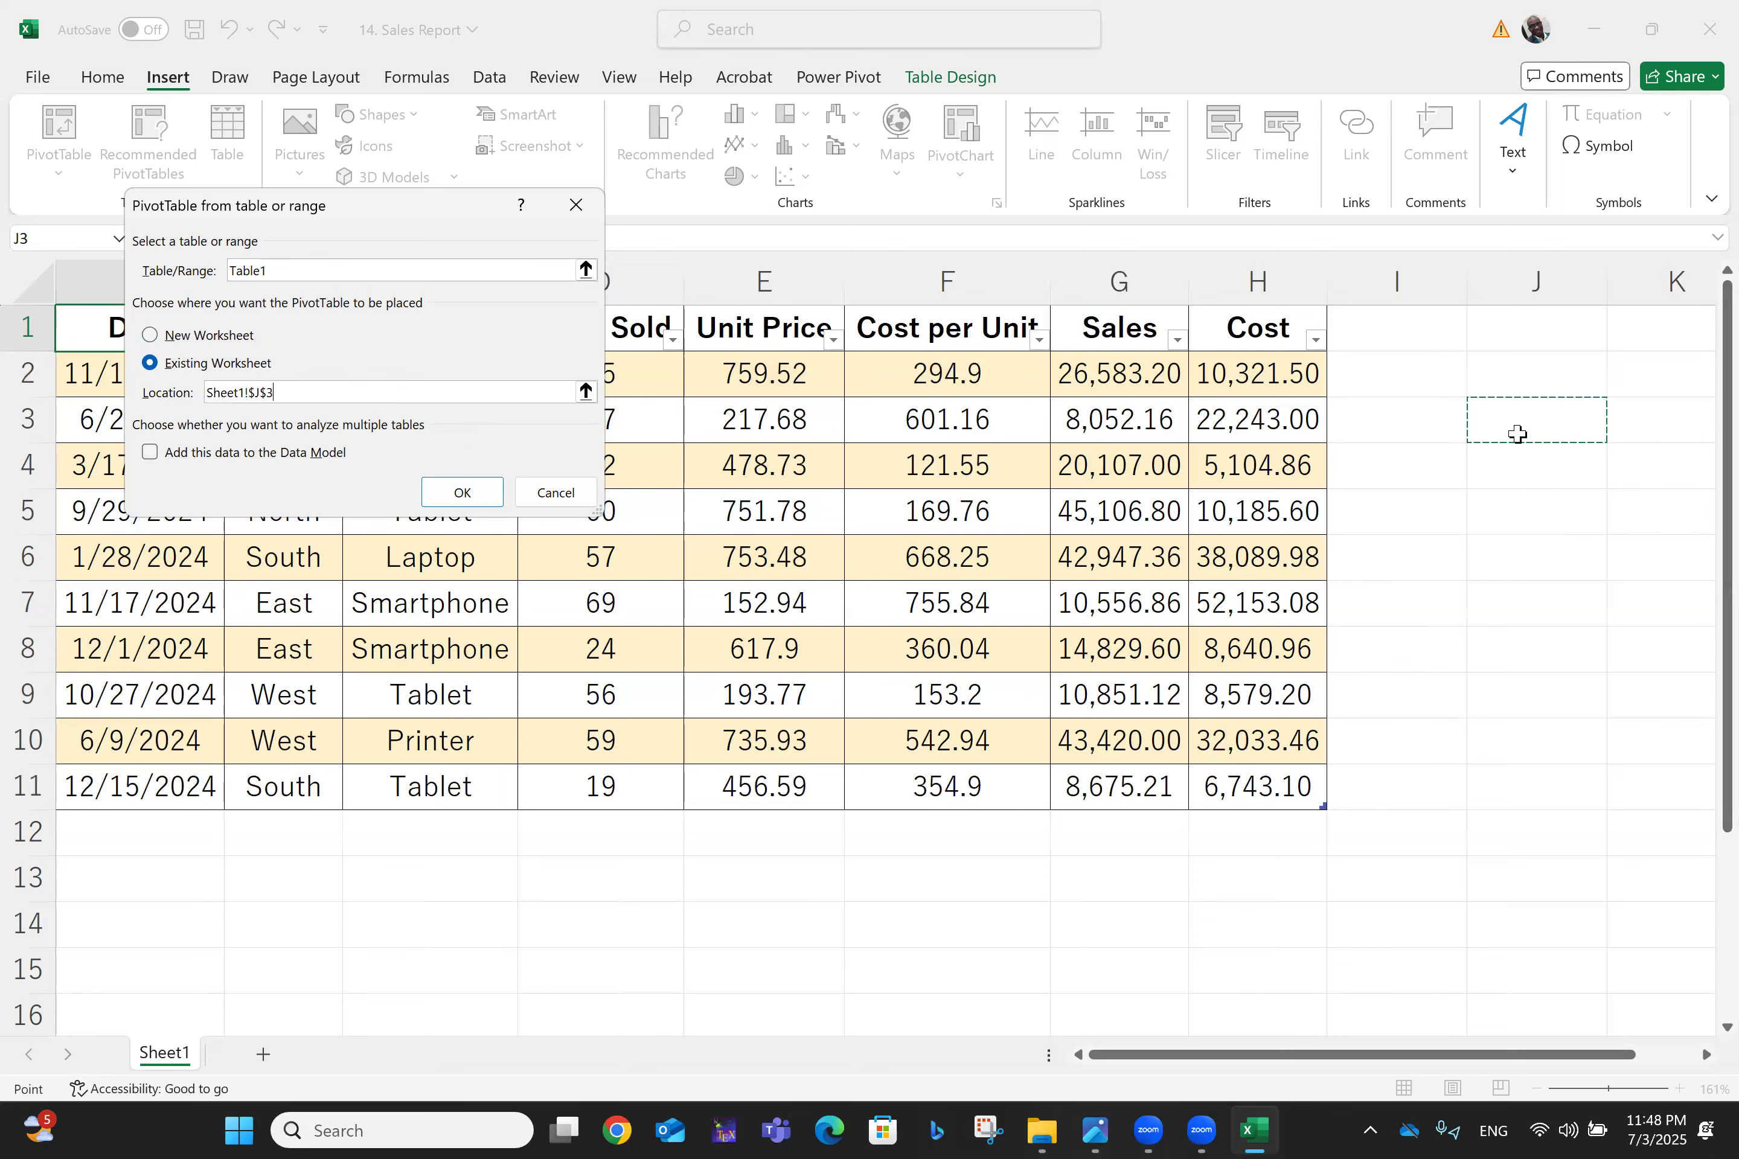
{"action": "left_click", "coordinate": [479, 490]}
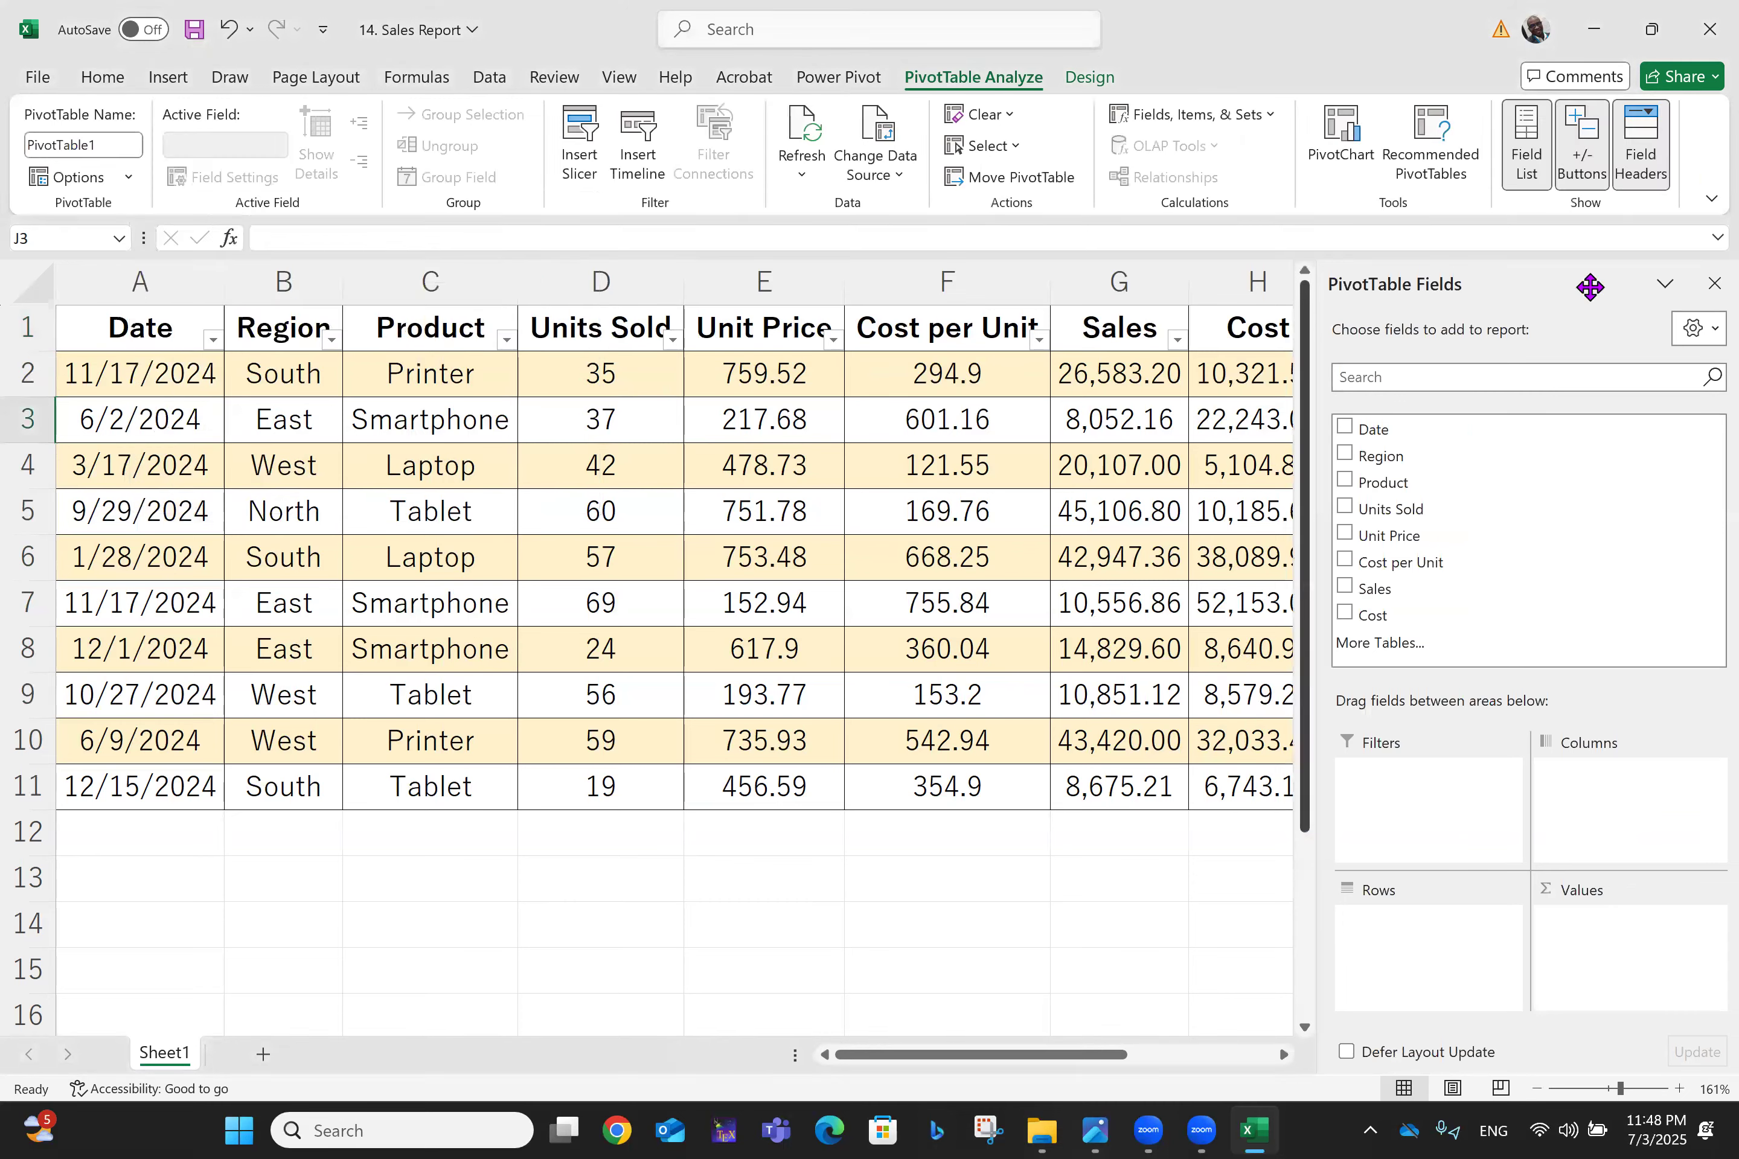
{"action": "left_click", "coordinate": [1712, 284]}
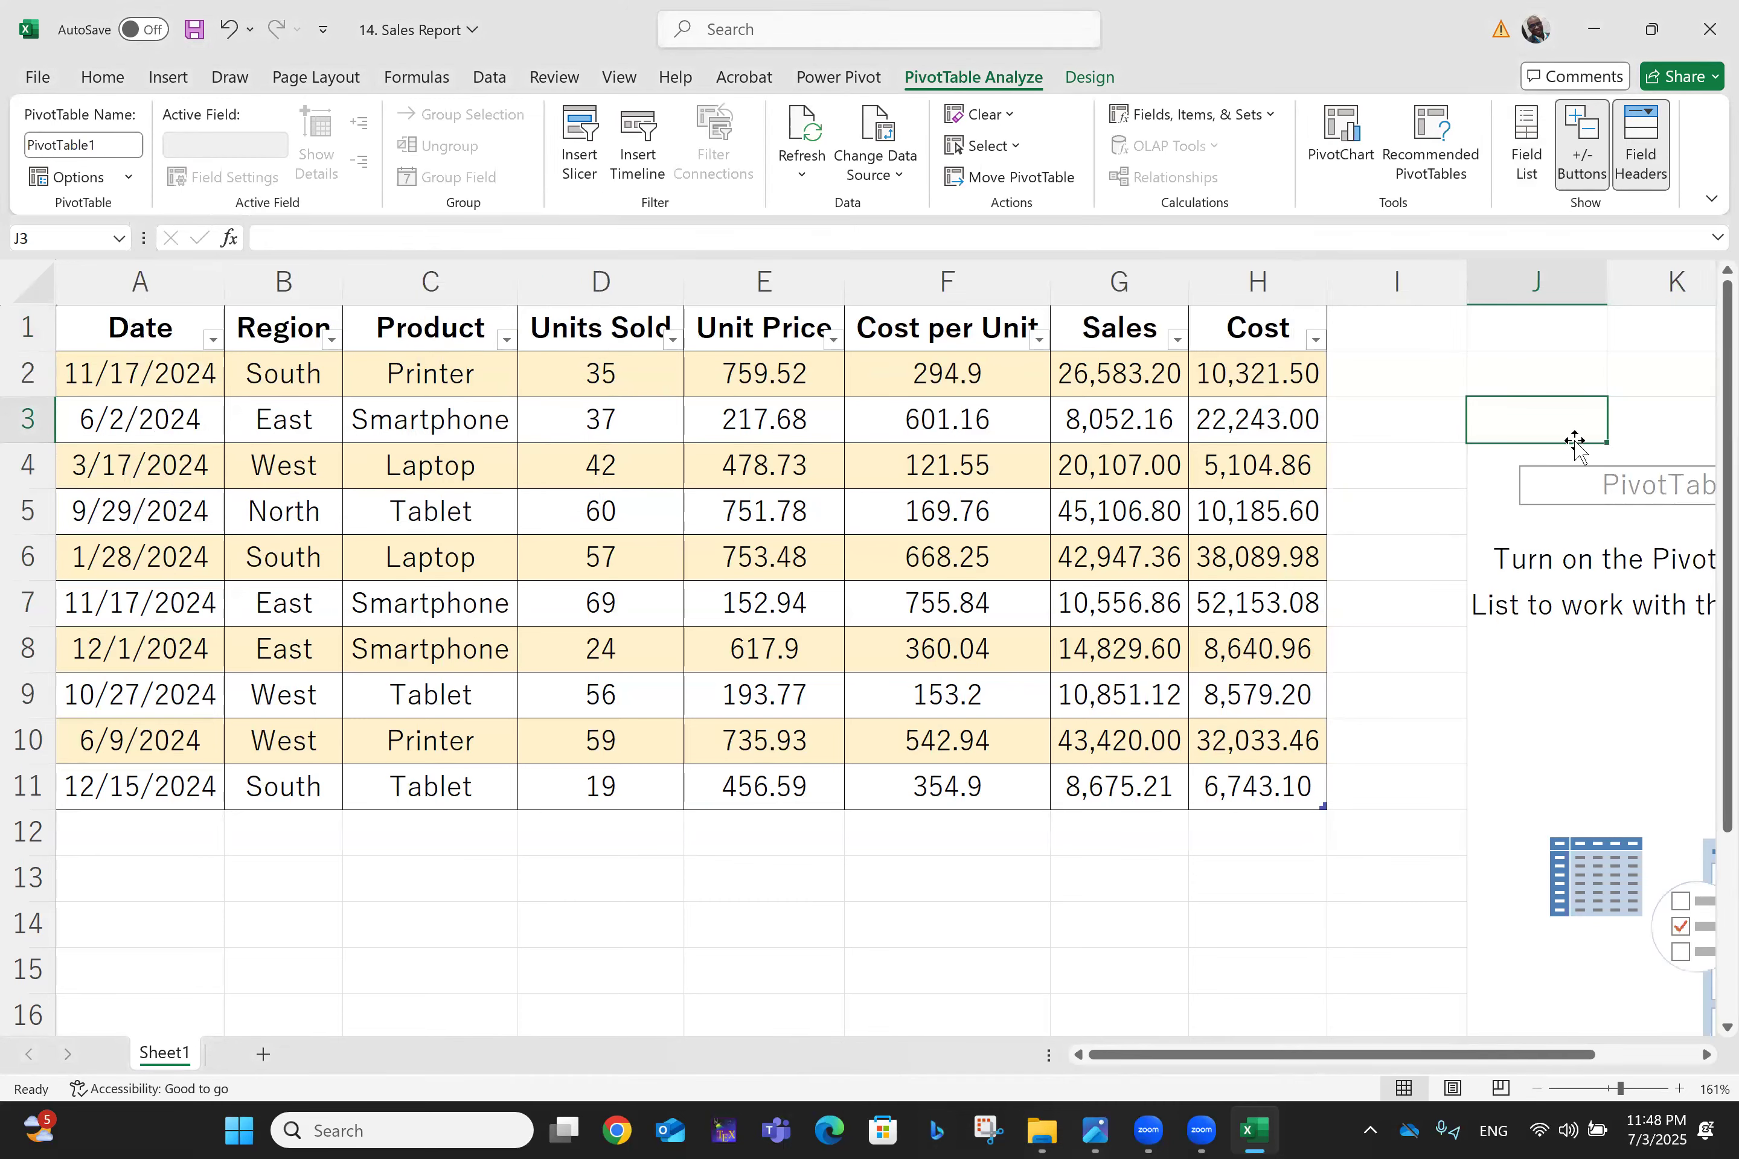
{"action": "key", "text": "ctrl+z"}
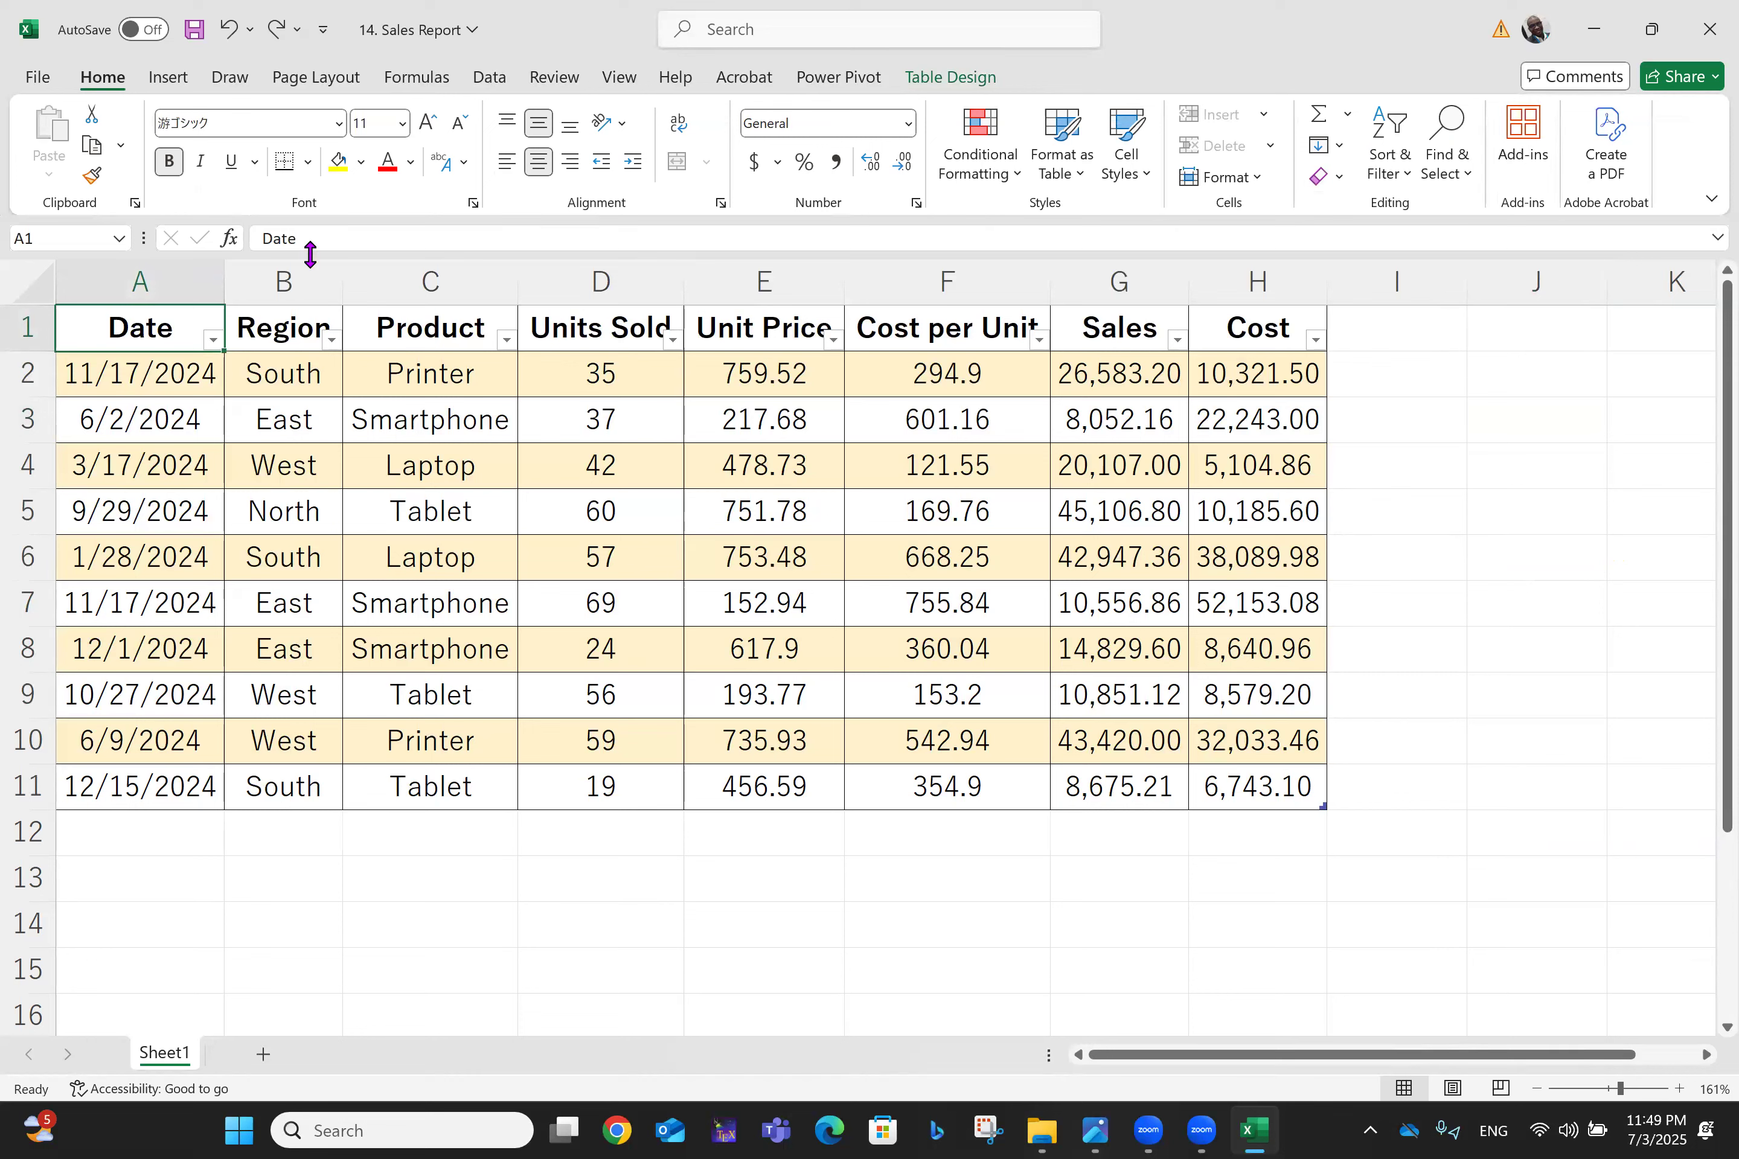
Step: Create an empty PivotTable from Table1 on a new worksheet
{"action": "left_click", "coordinate": [165, 79]}
{"action": "left_click", "coordinate": [53, 135]}
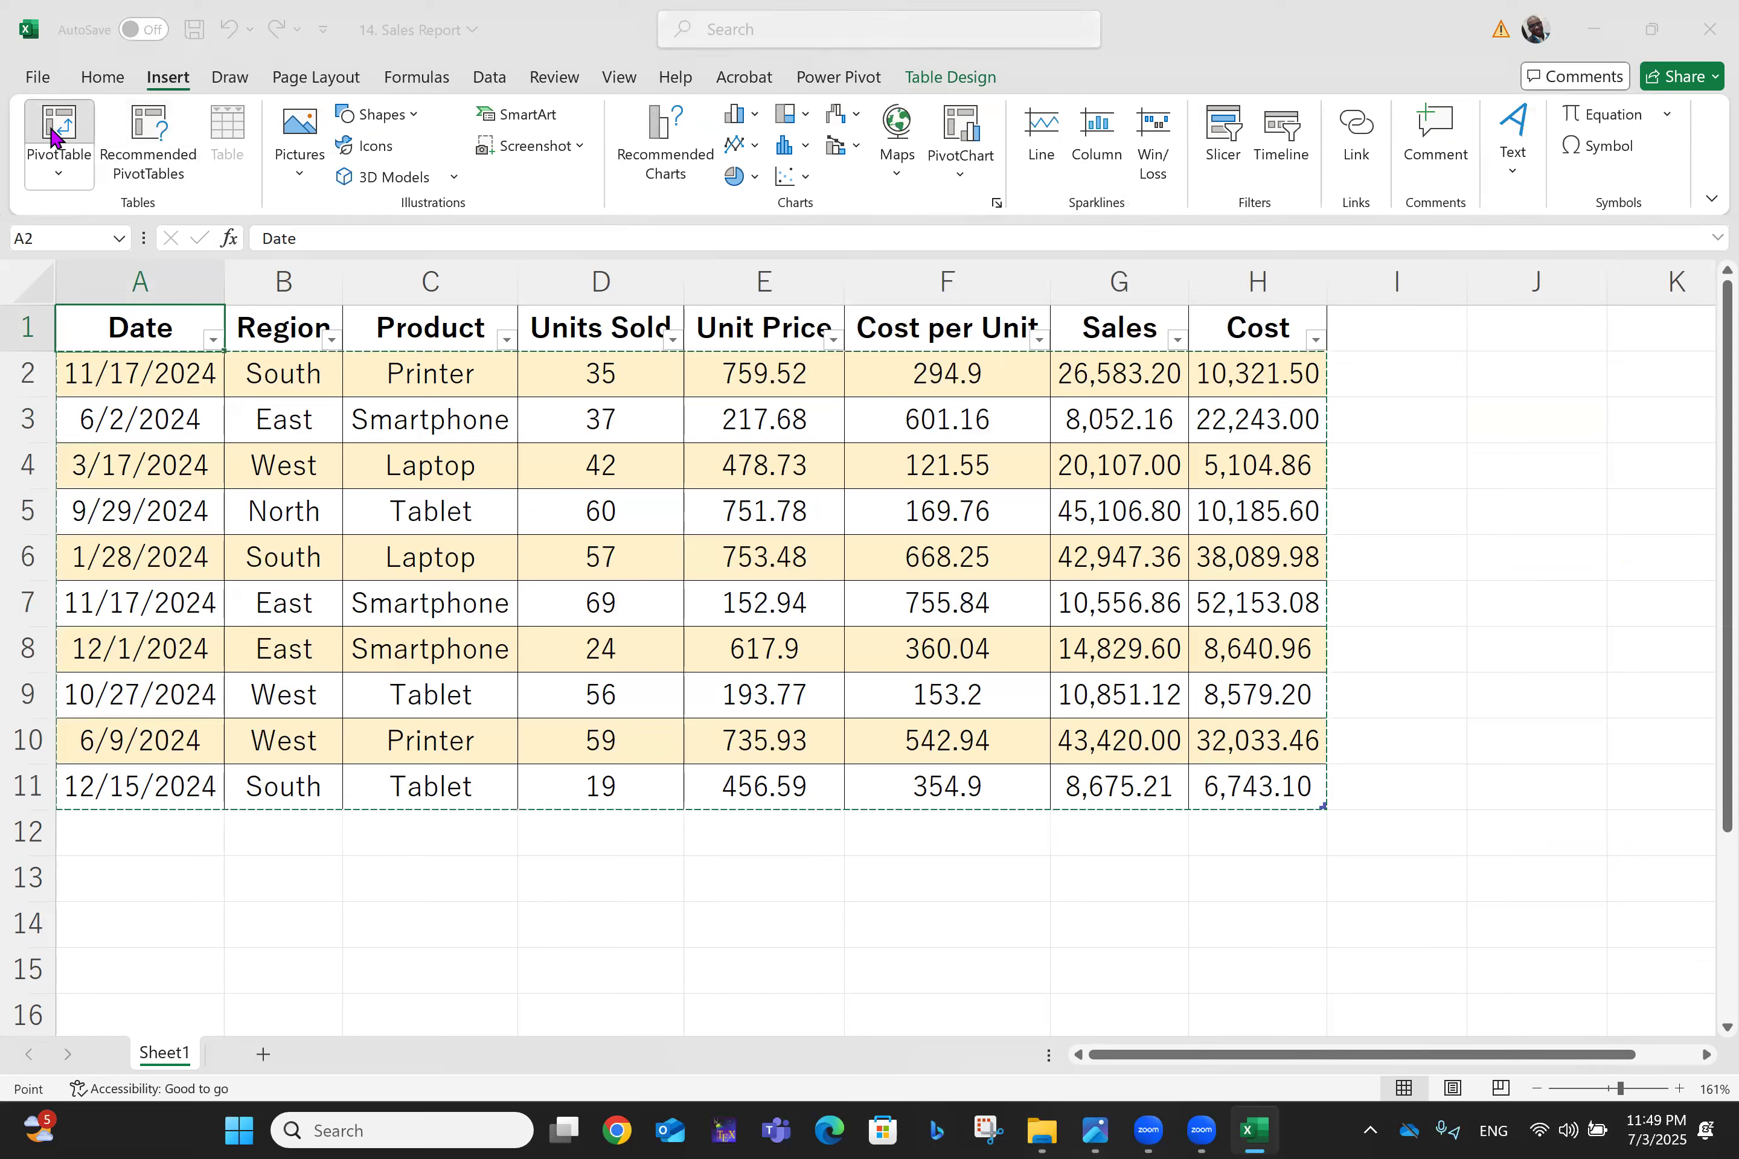
{"action": "left_click", "coordinate": [458, 492]}
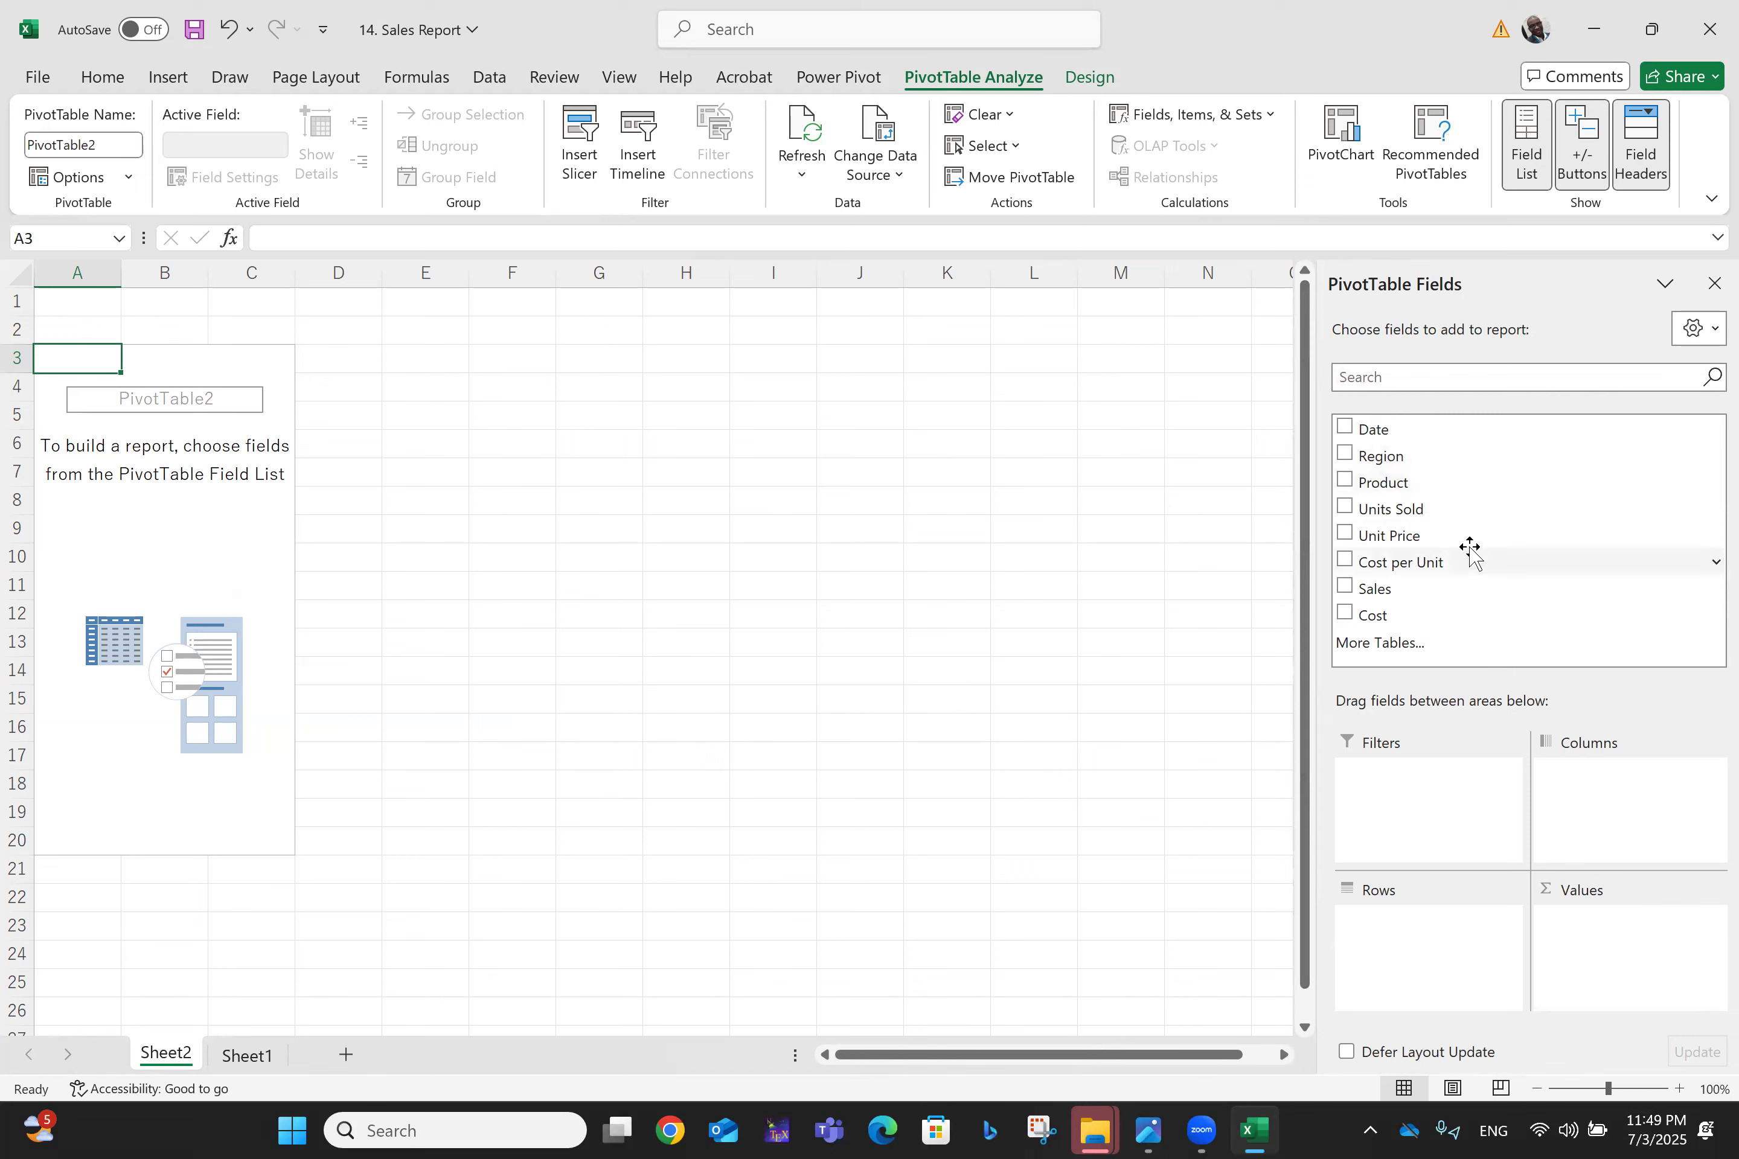
Step: Add the Region field to the PivotTable's rows and view its row label filter options without applying any
{"action": "left_click", "coordinate": [247, 1055]}
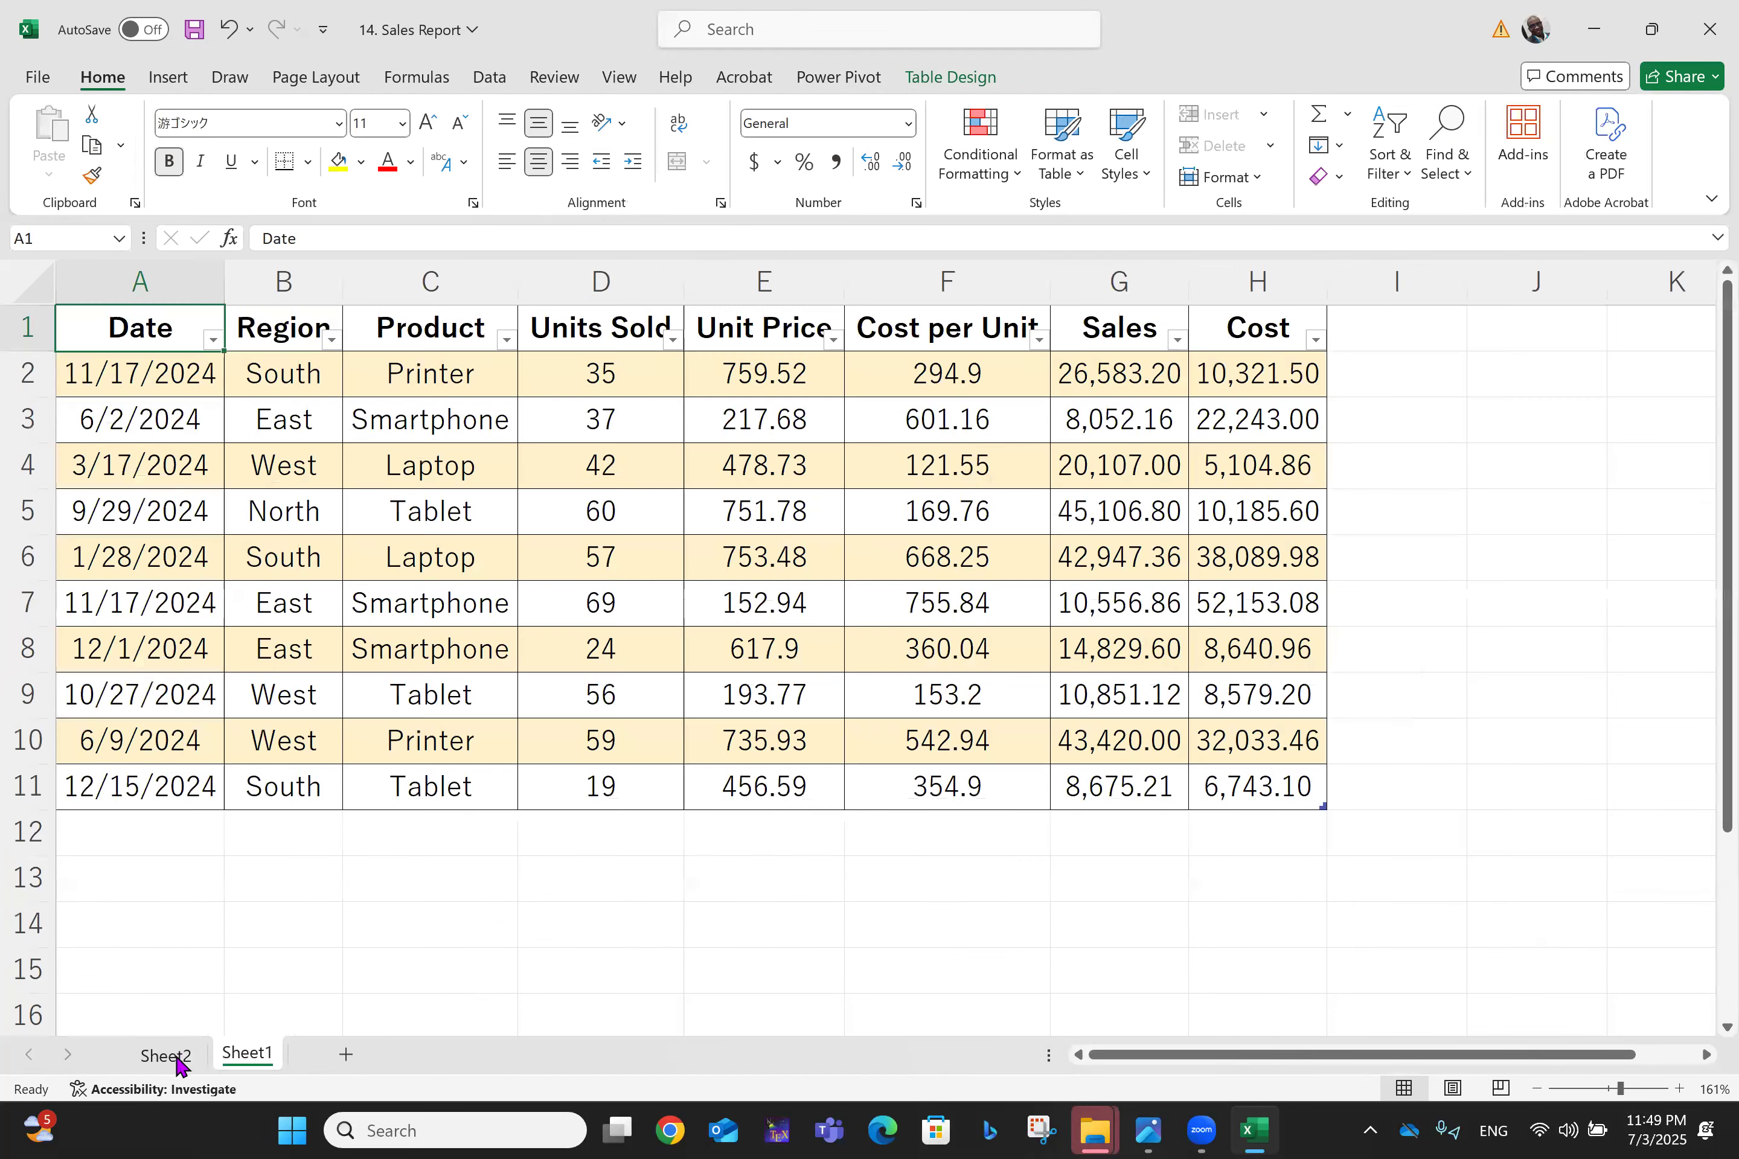
{"action": "key", "text": "ctrl+Page_Up"}
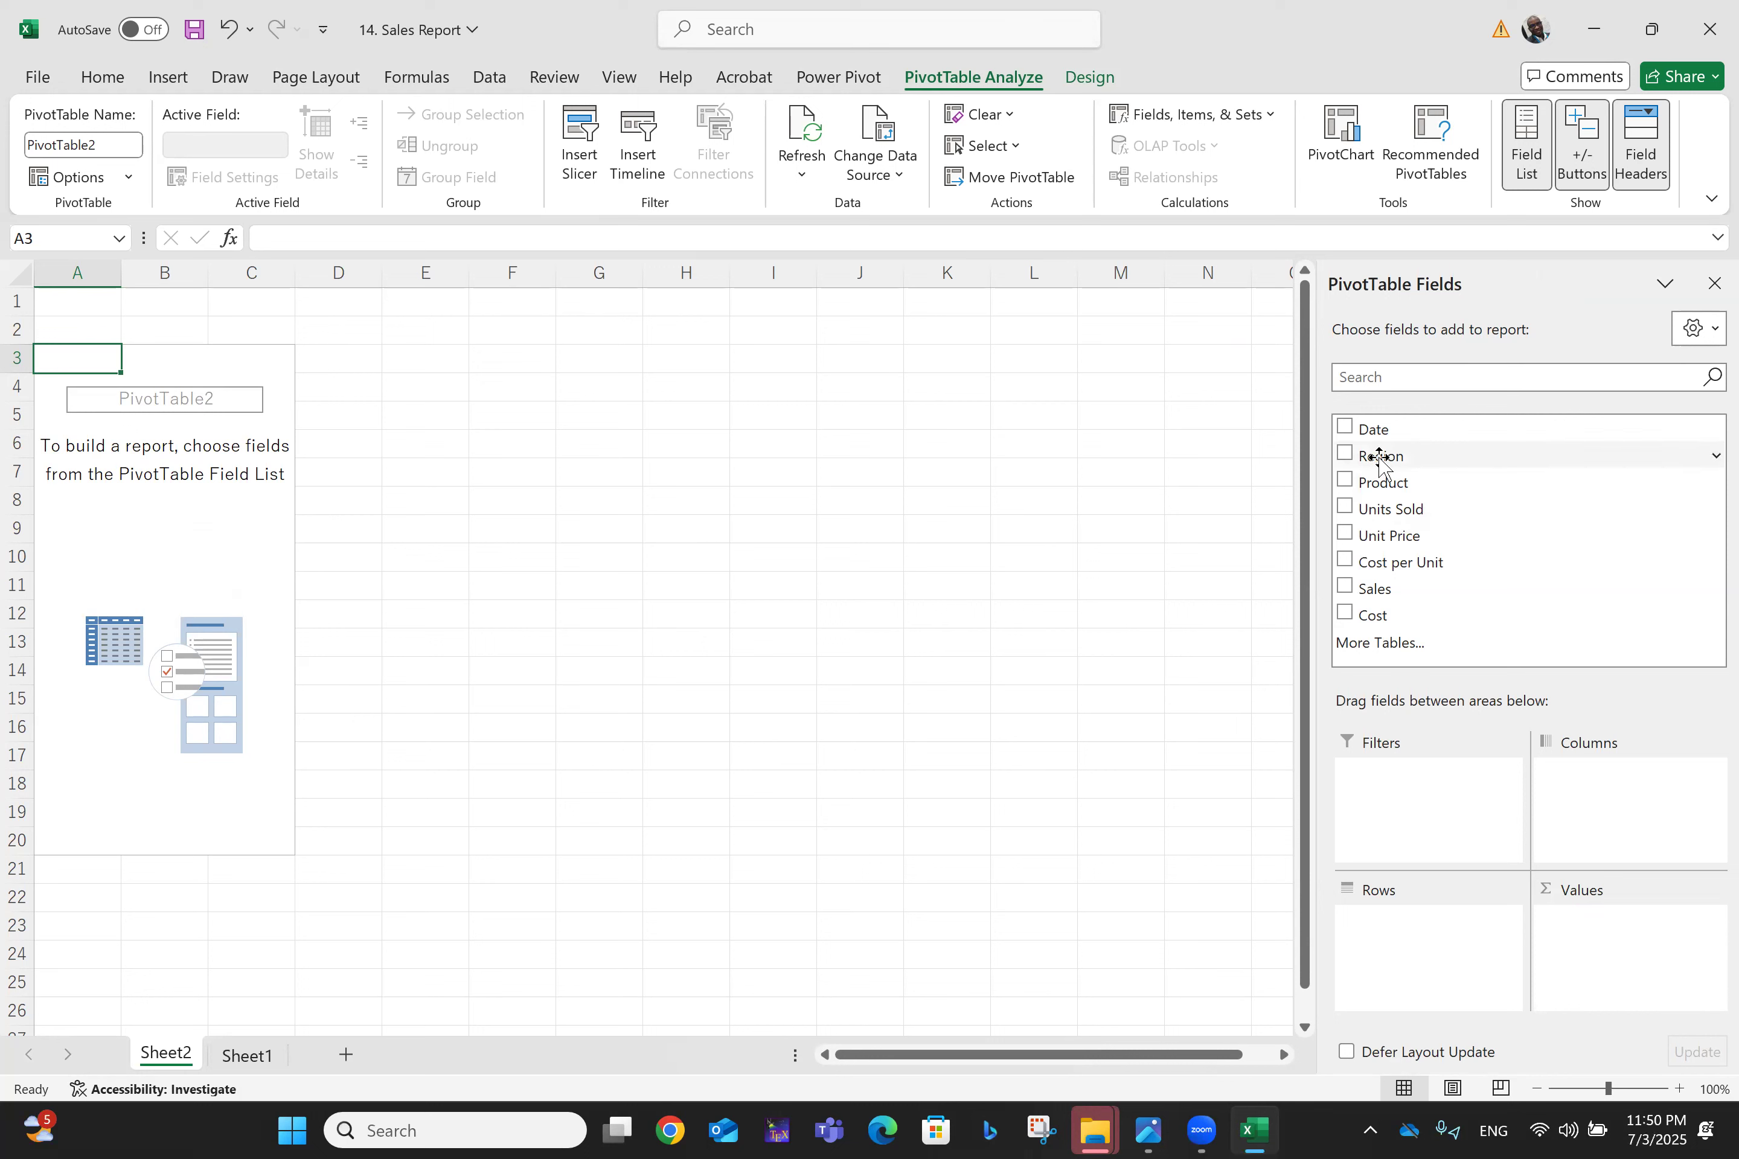
{"action": "left_click_drag", "start_coordinate": [1380, 458], "coordinate": [1388, 936]}
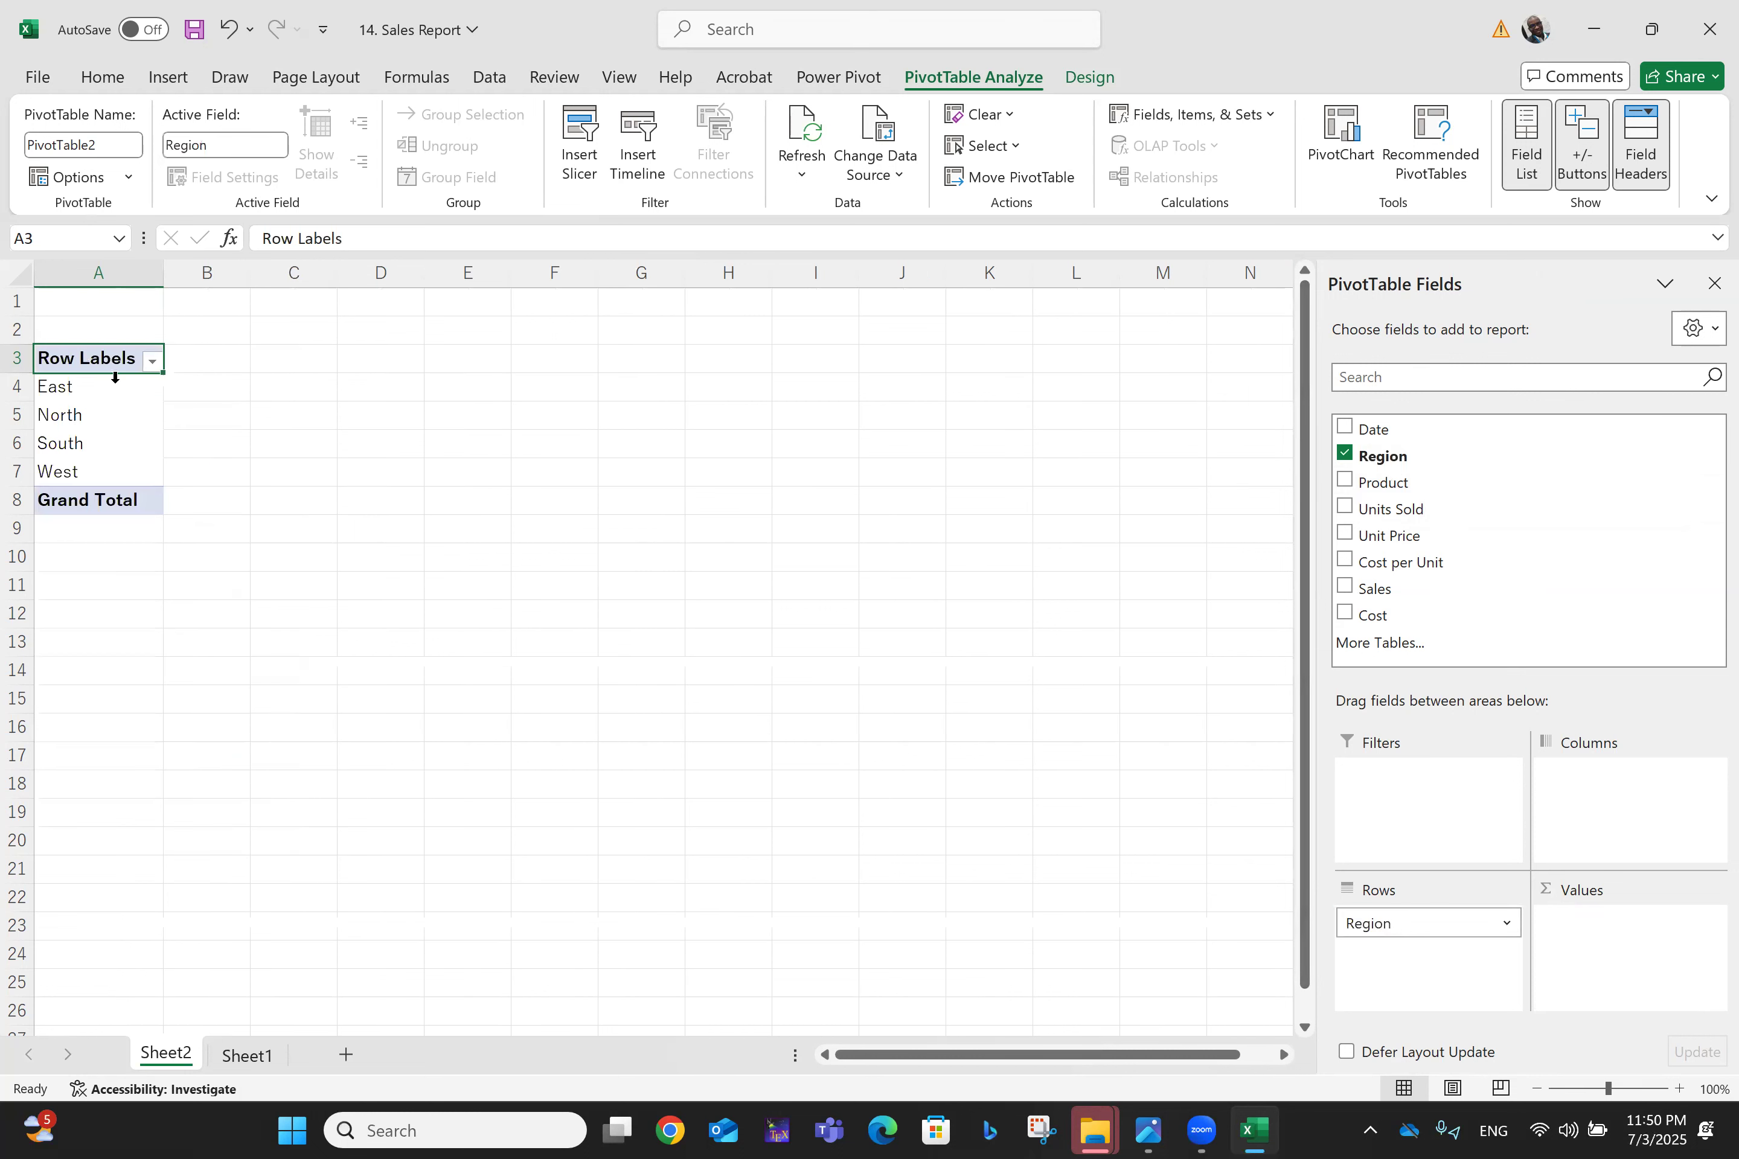
{"action": "left_click", "coordinate": [154, 362]}
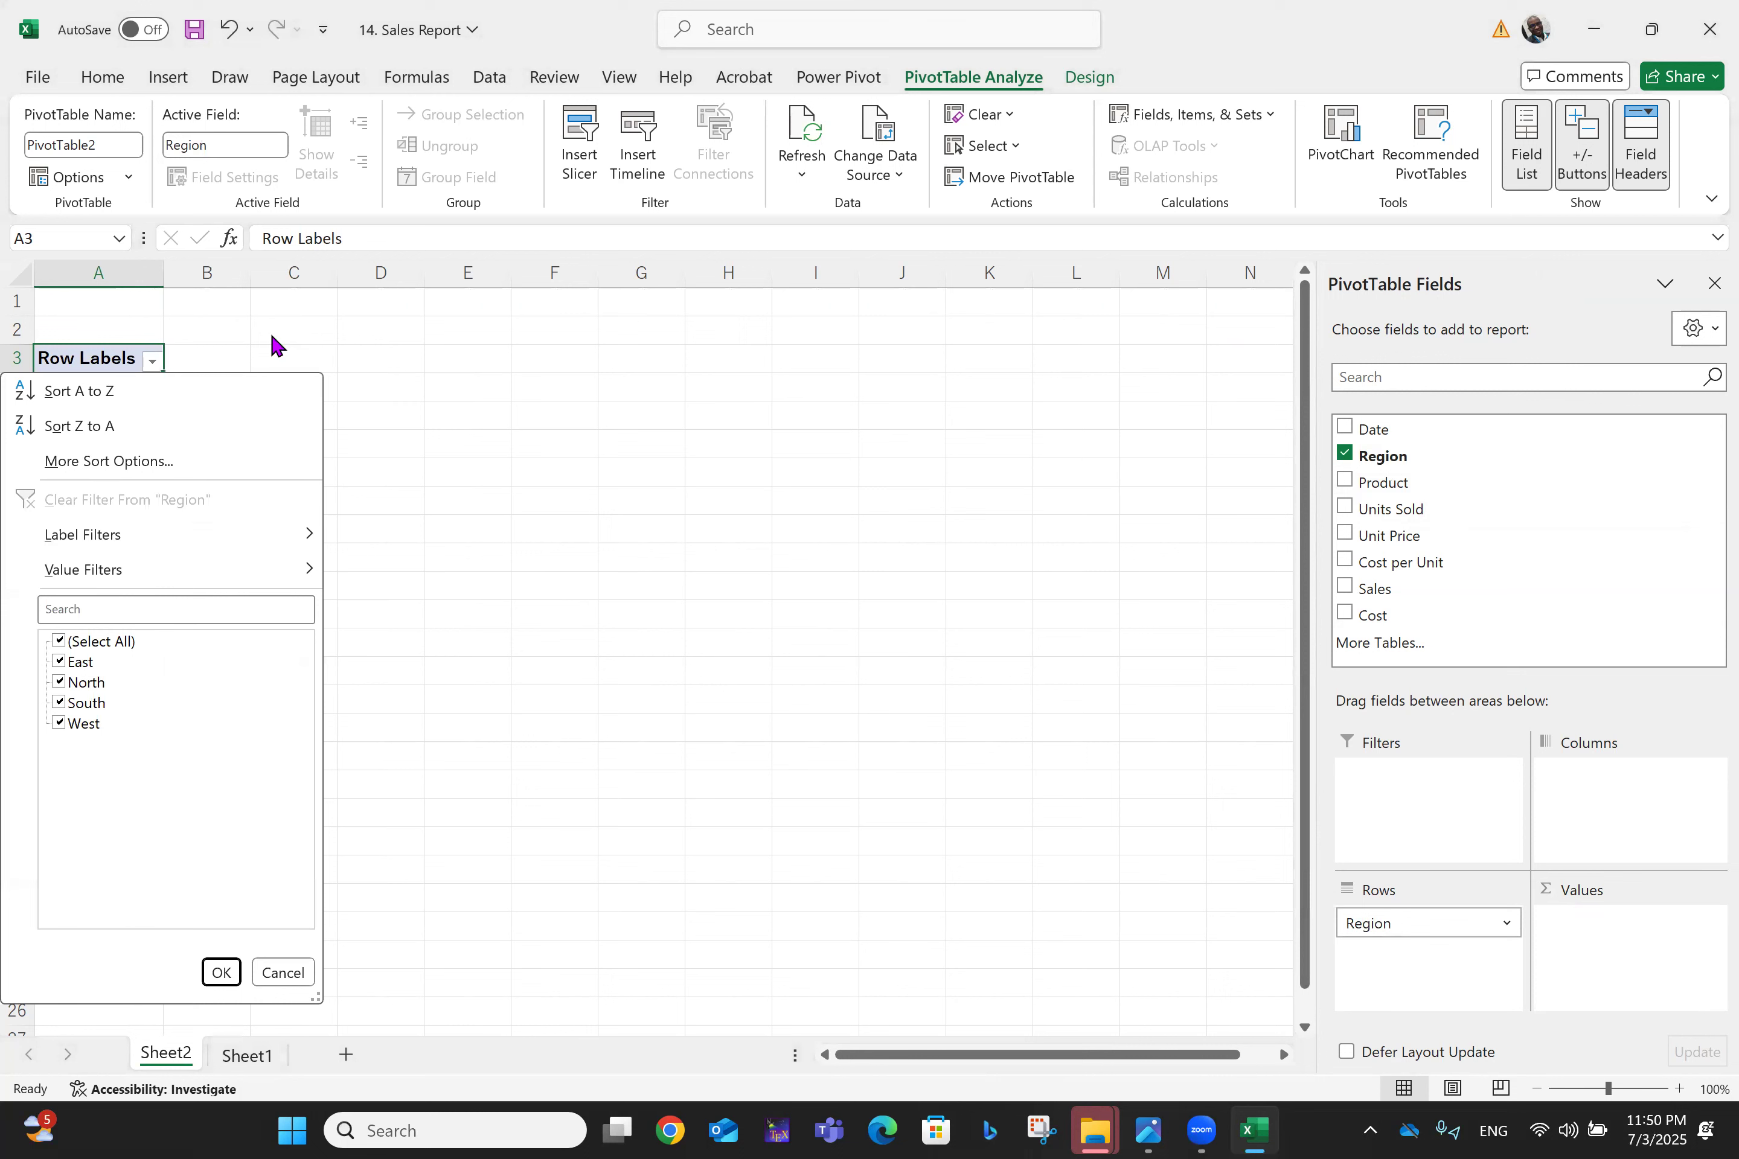
{"action": "left_click", "coordinate": [270, 338]}
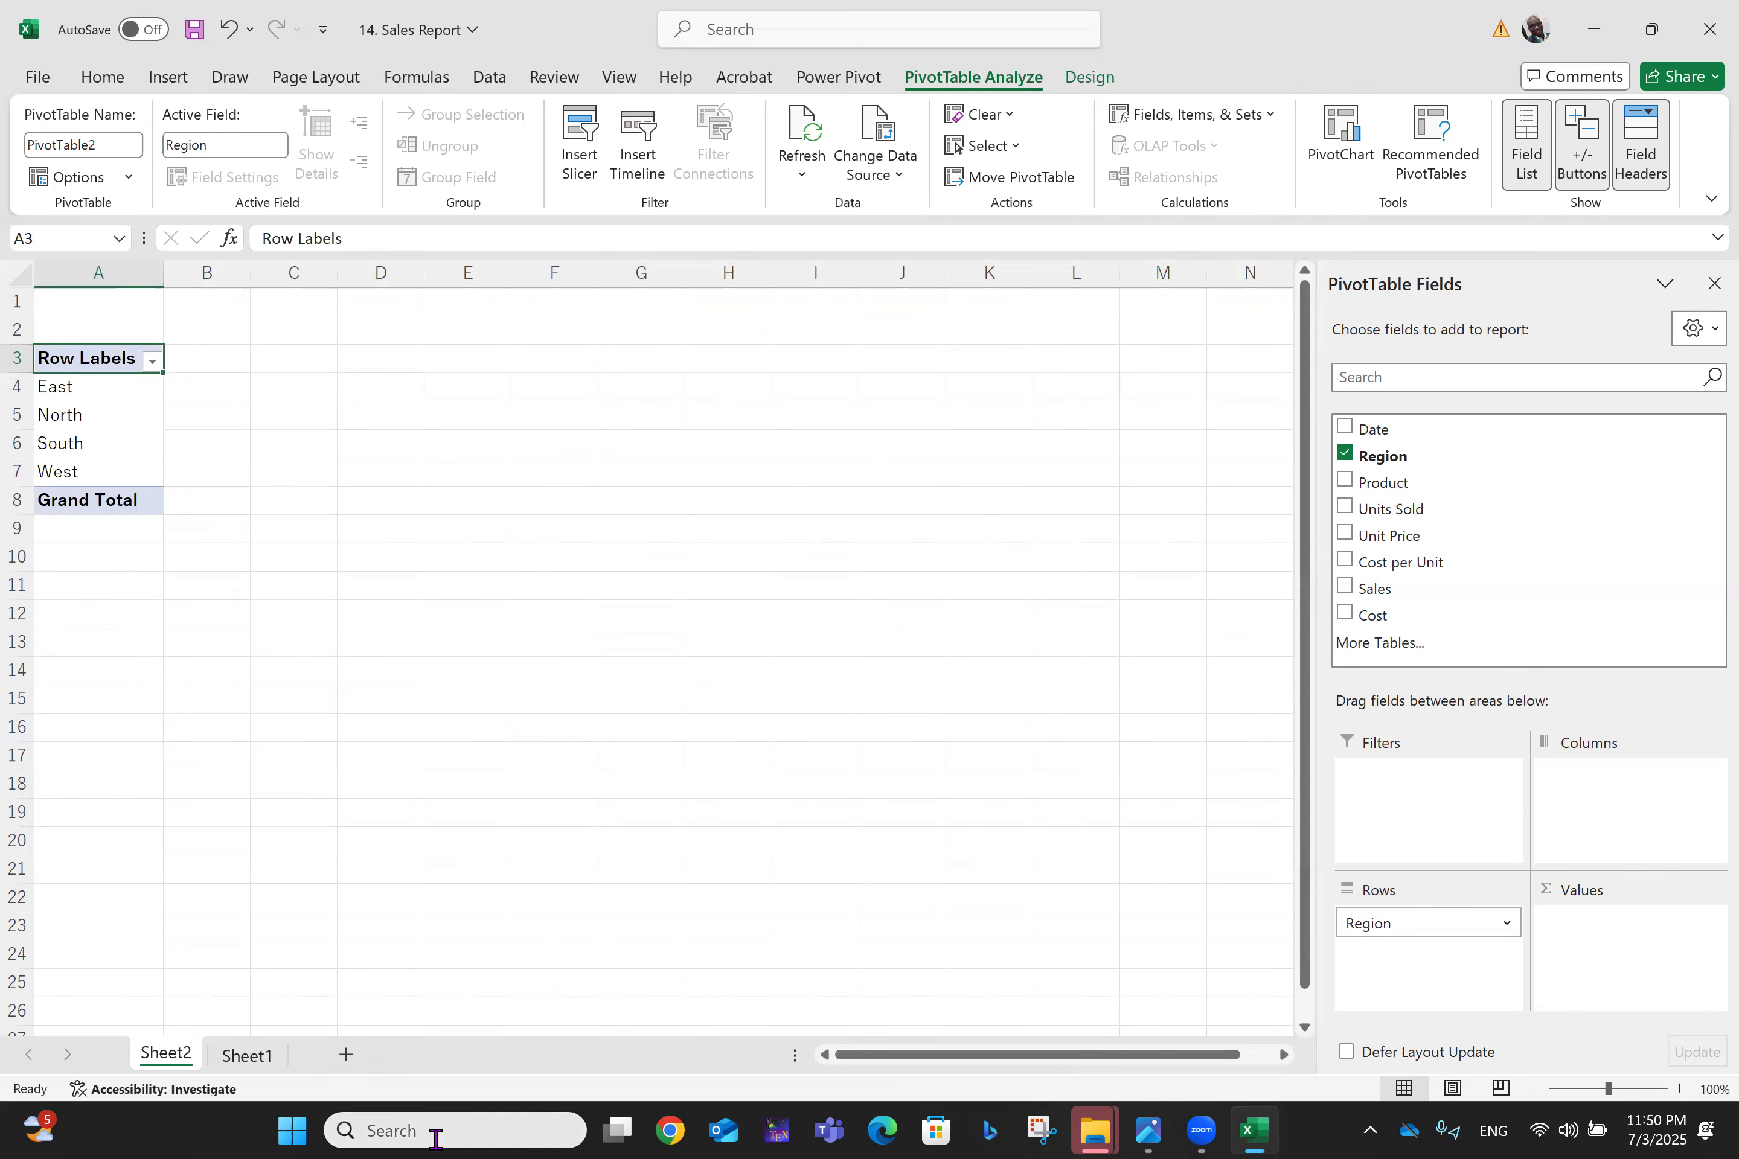
Step: Check the source data on Sheet1 and add Product to the PivotTable's columns and Sales to its values
{"action": "left_click", "coordinate": [257, 1060]}
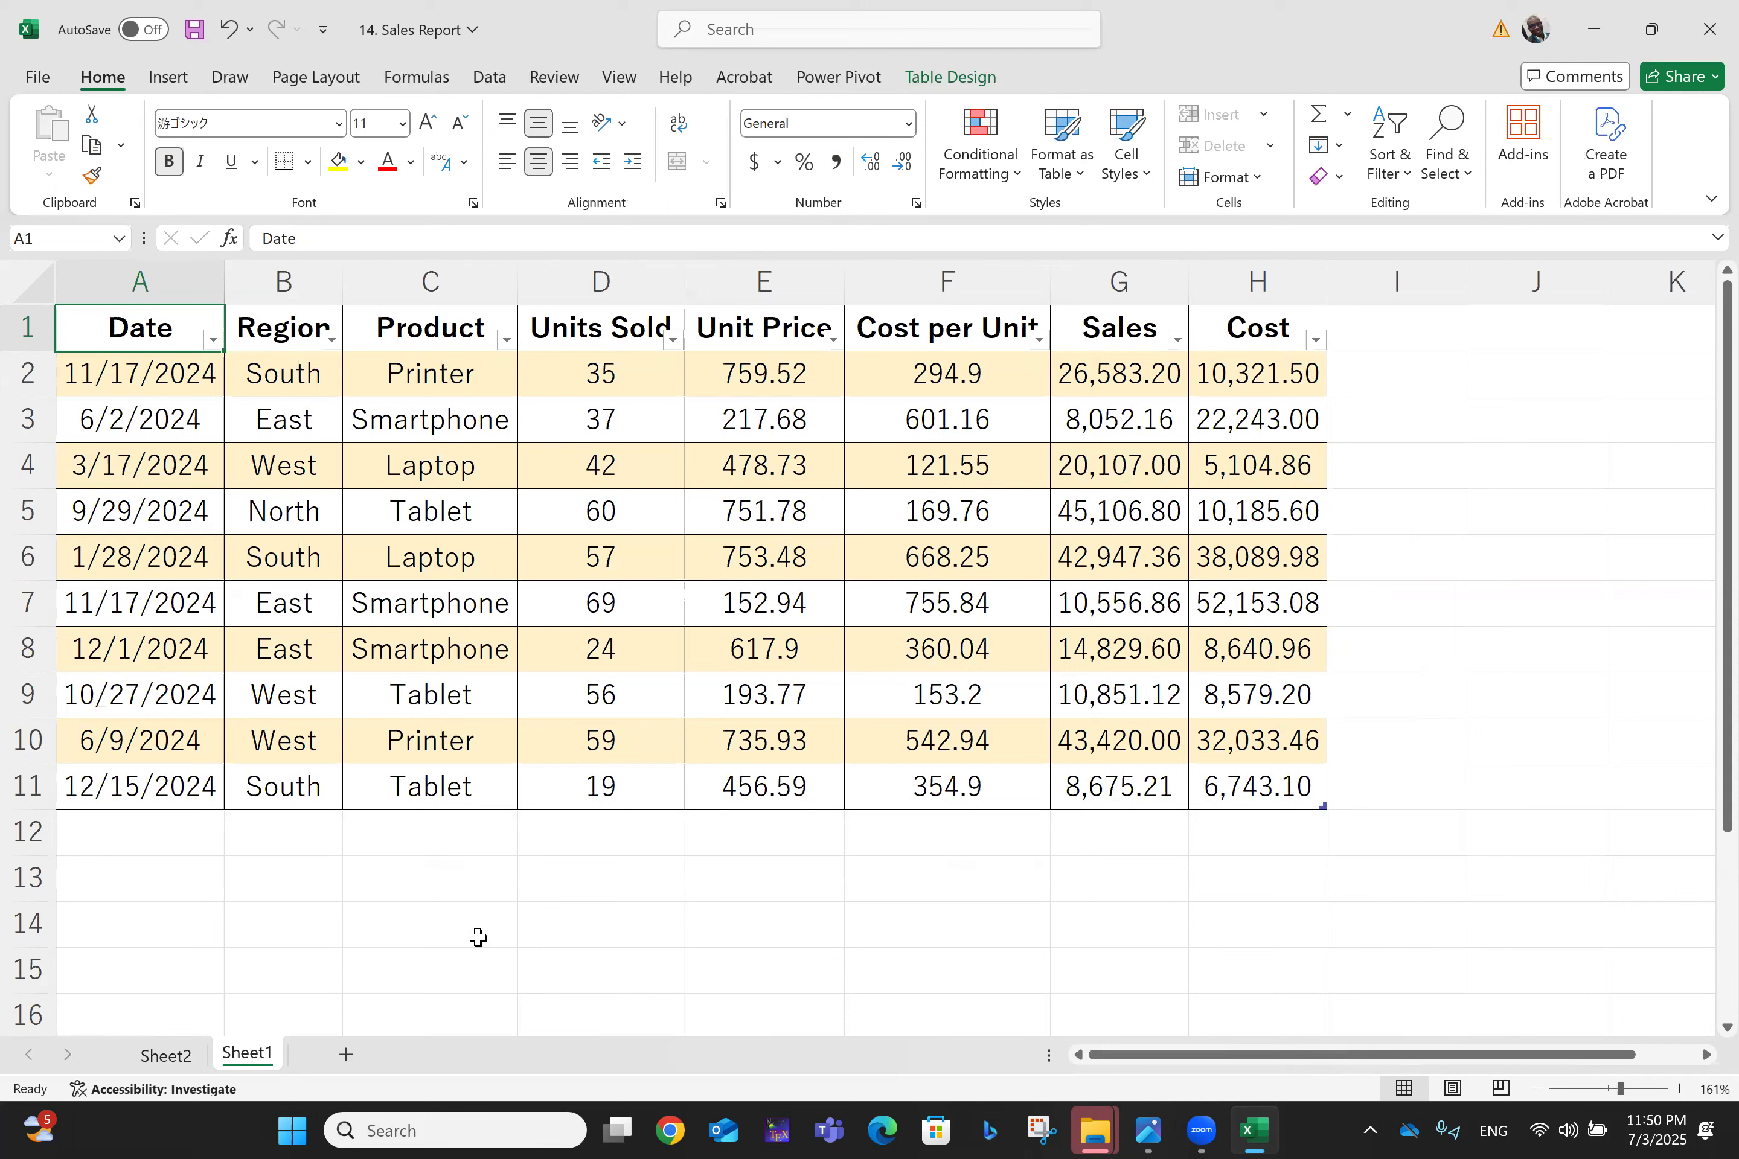
{"action": "left_click", "coordinate": [180, 1057]}
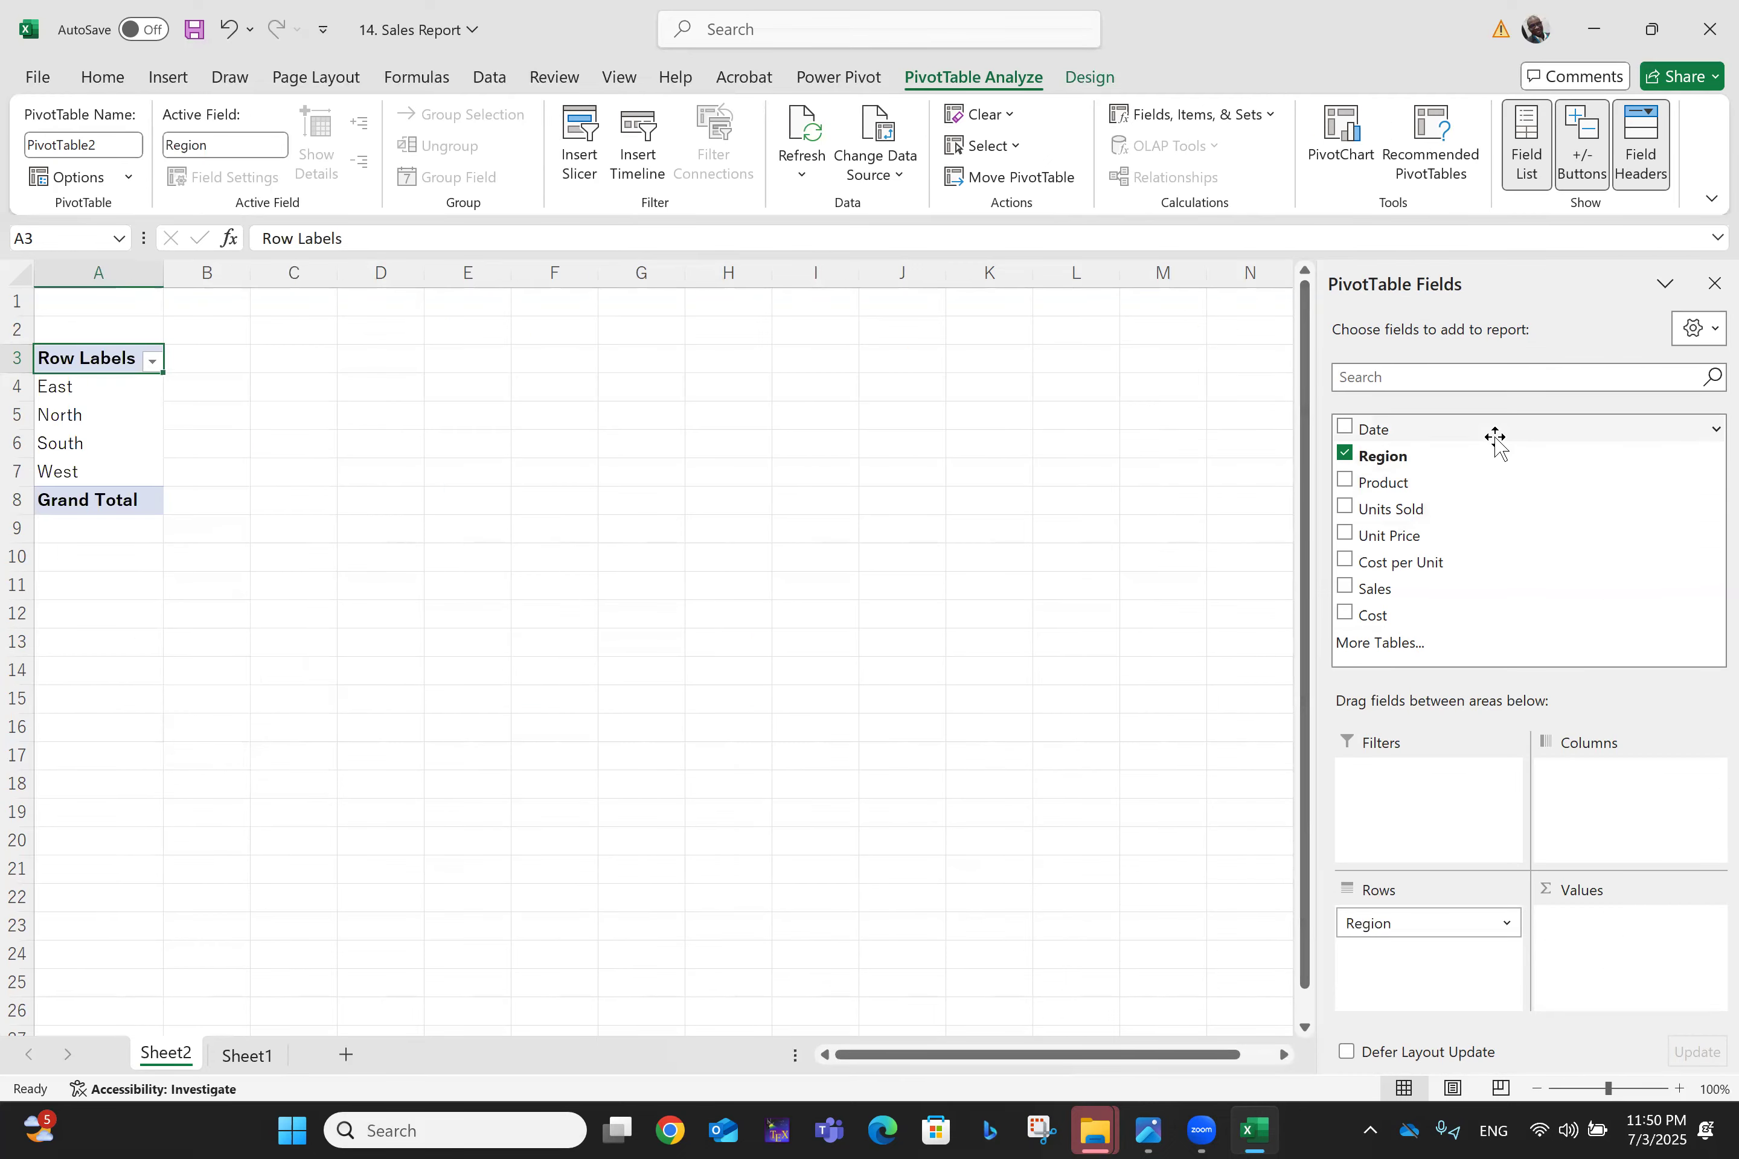
{"action": "left_click_drag", "start_coordinate": [1385, 486], "coordinate": [1579, 808]}
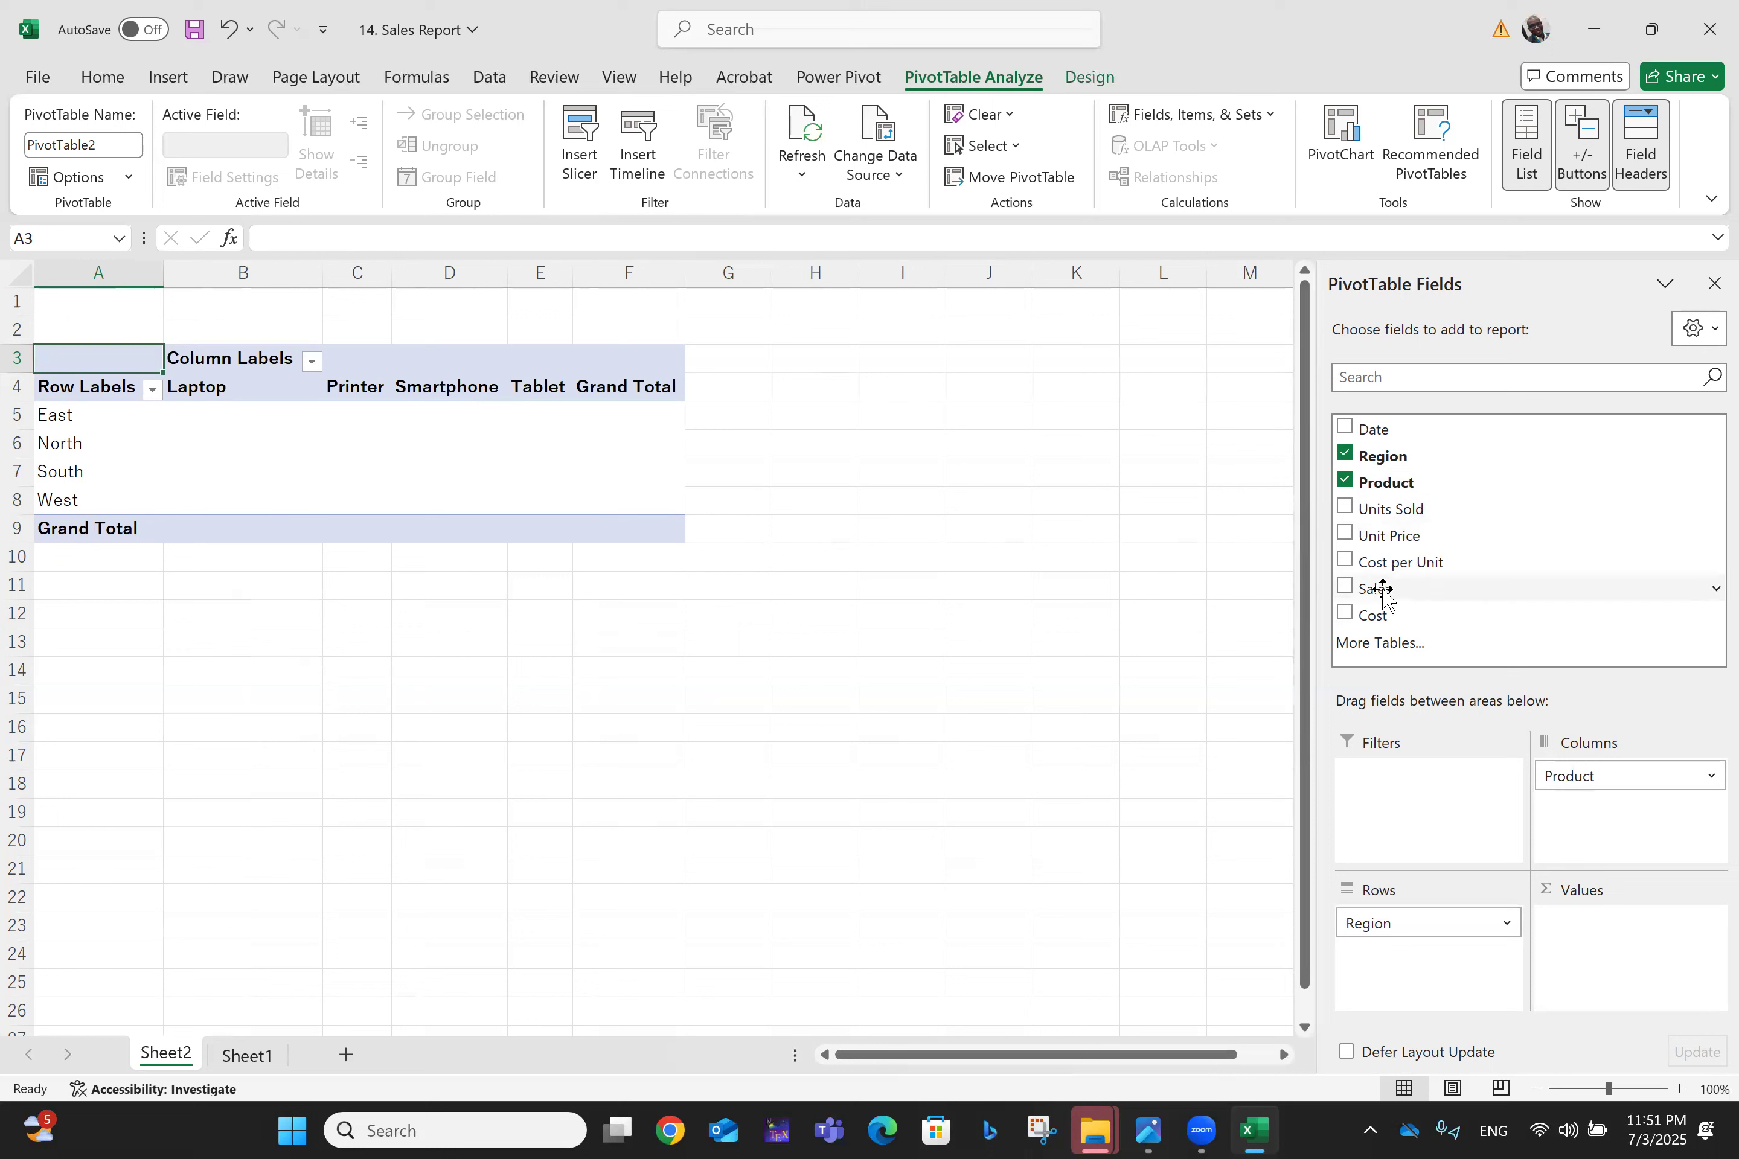
{"action": "left_click_drag", "start_coordinate": [1383, 591], "coordinate": [1586, 935]}
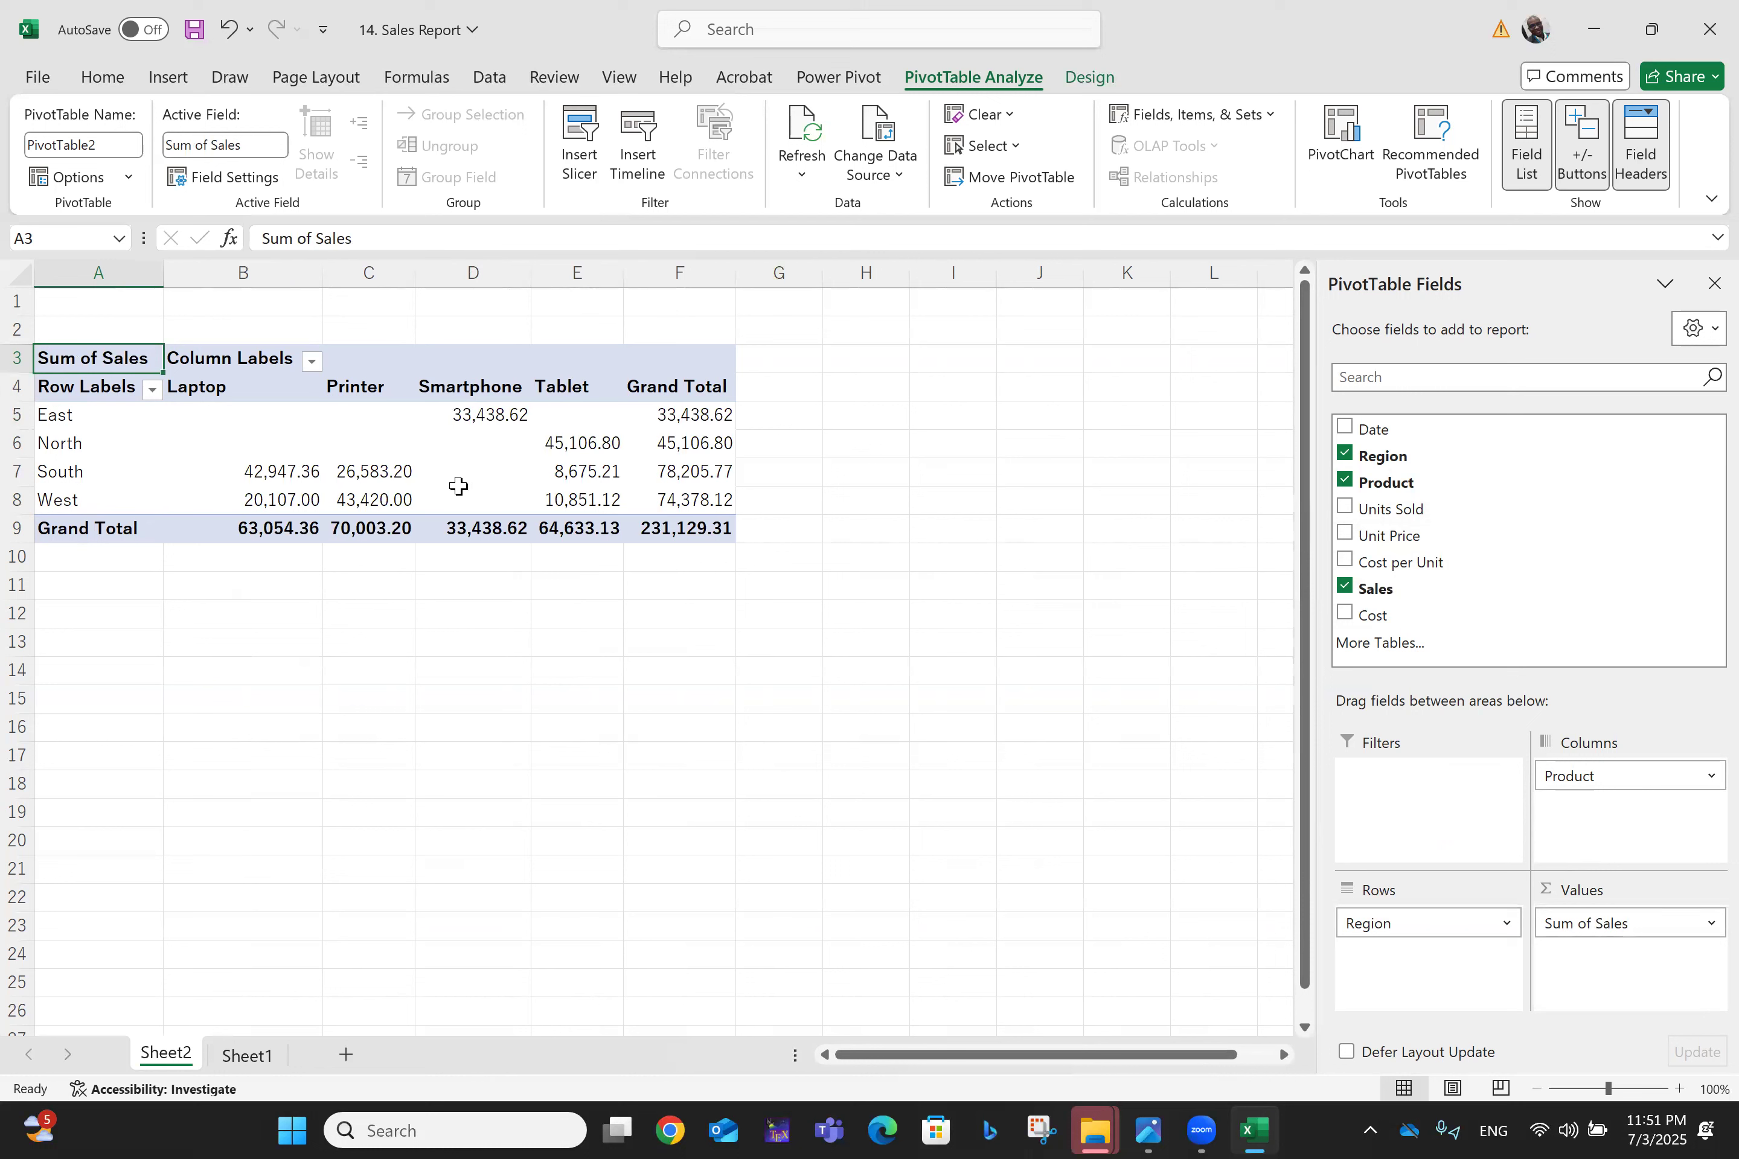
Step: Try to group the East row label in the PivotTable
{"action": "mouse_move", "coordinate": [499, 406]}
{"action": "left_click", "coordinate": [58, 425]}
{"action": "right_click", "coordinate": [58, 426]}
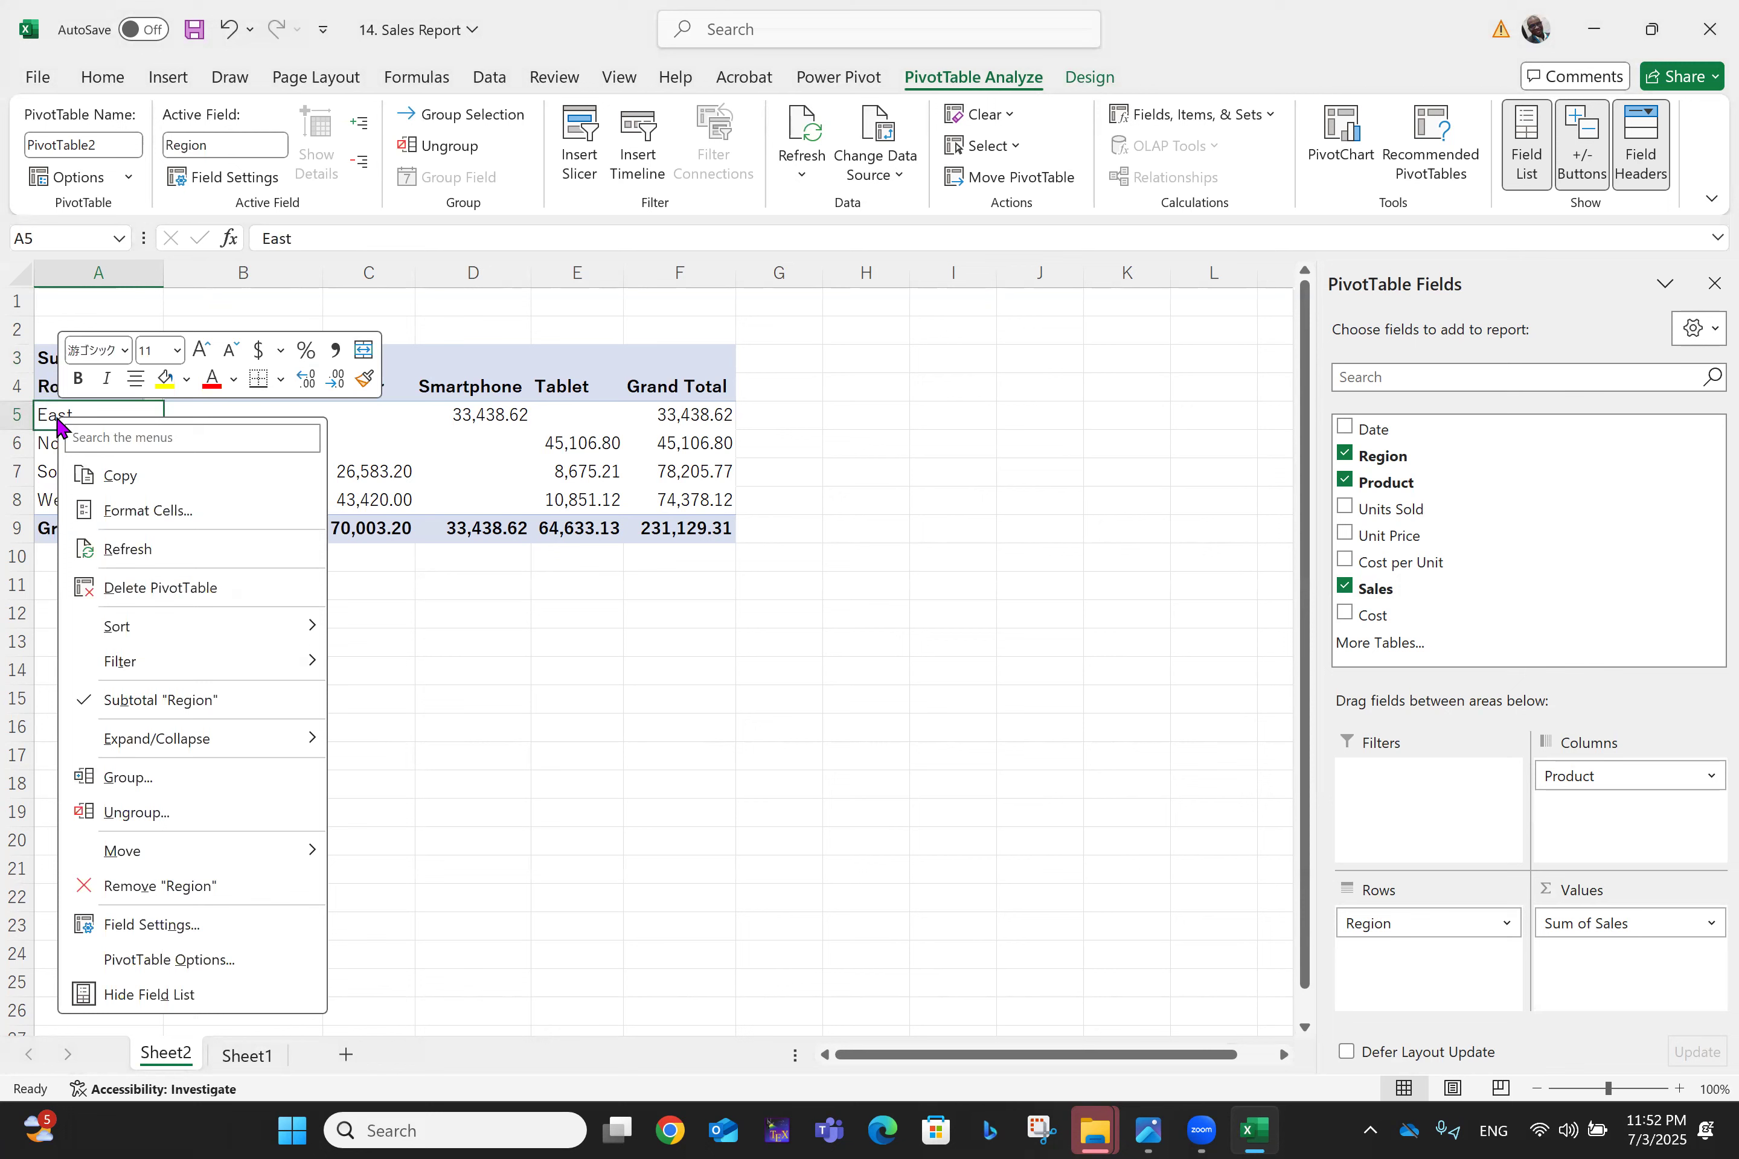
{"action": "left_click", "coordinate": [129, 777]}
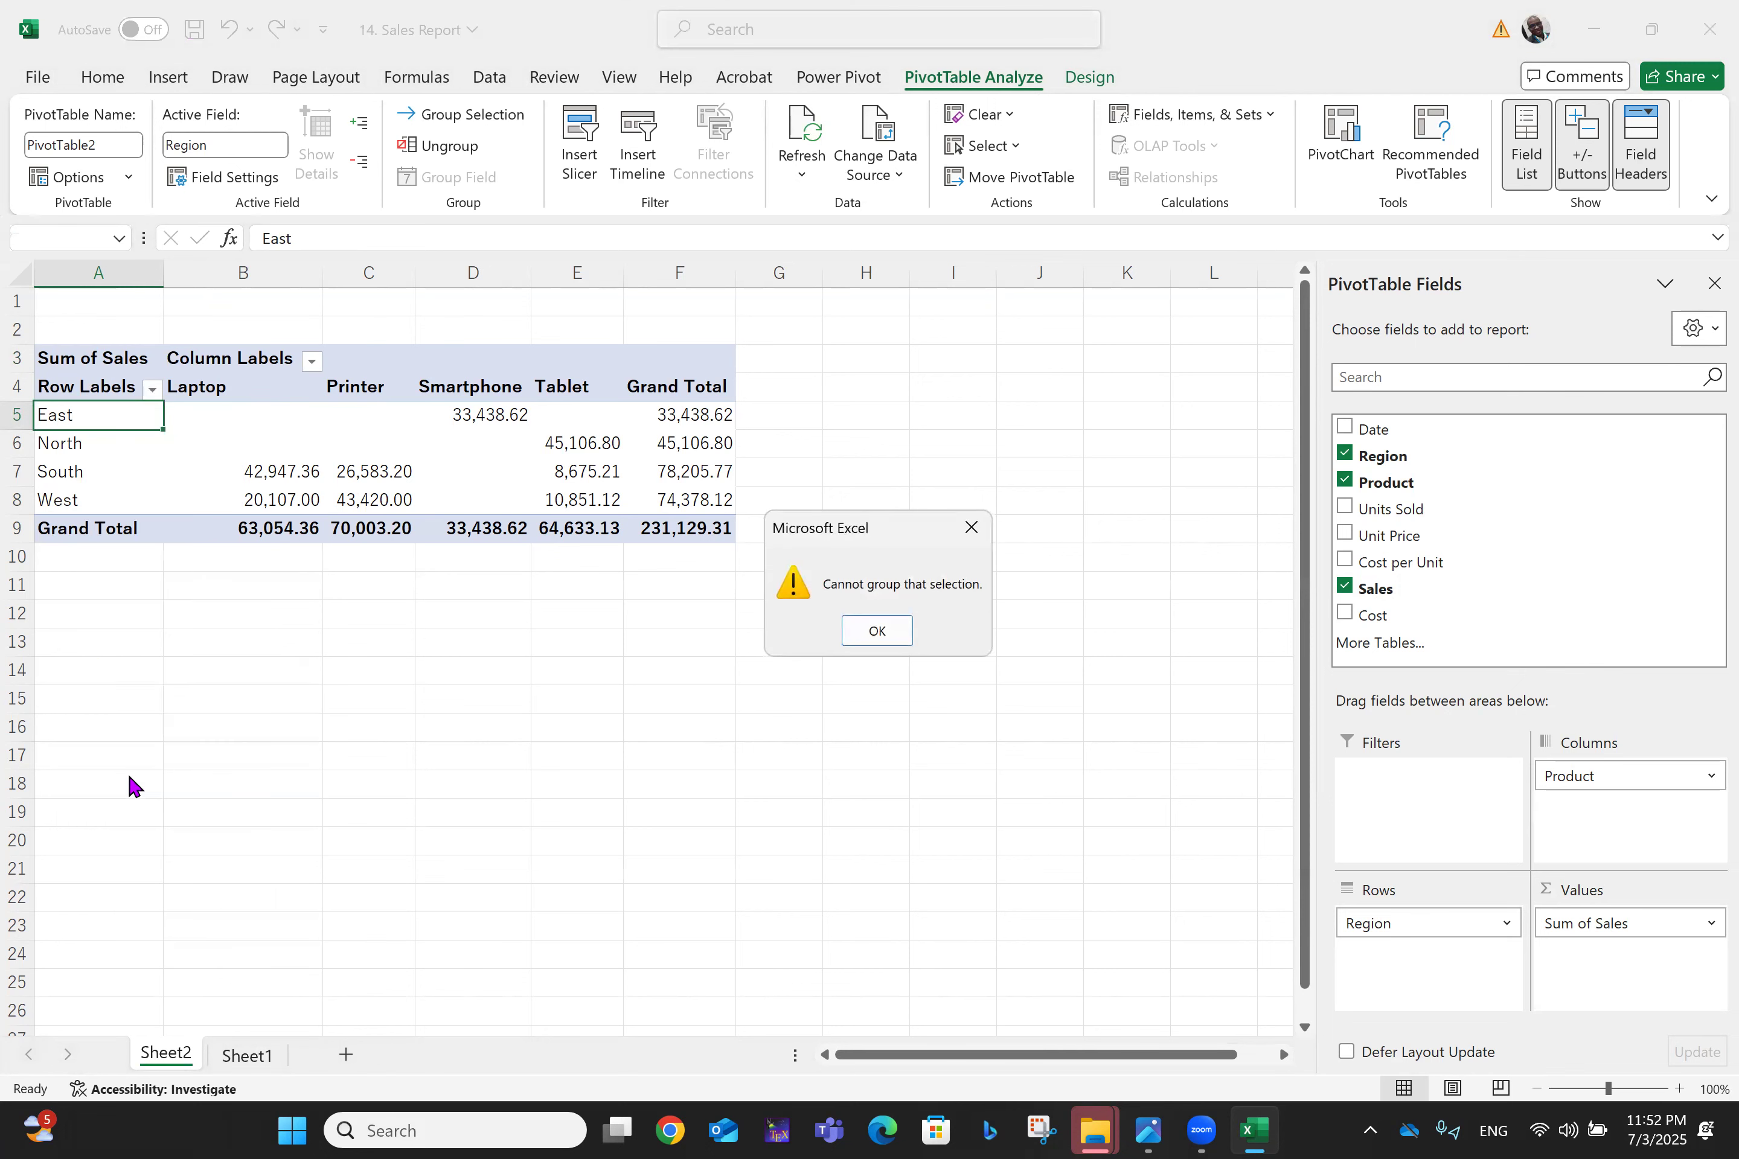
{"action": "left_click", "coordinate": [872, 632]}
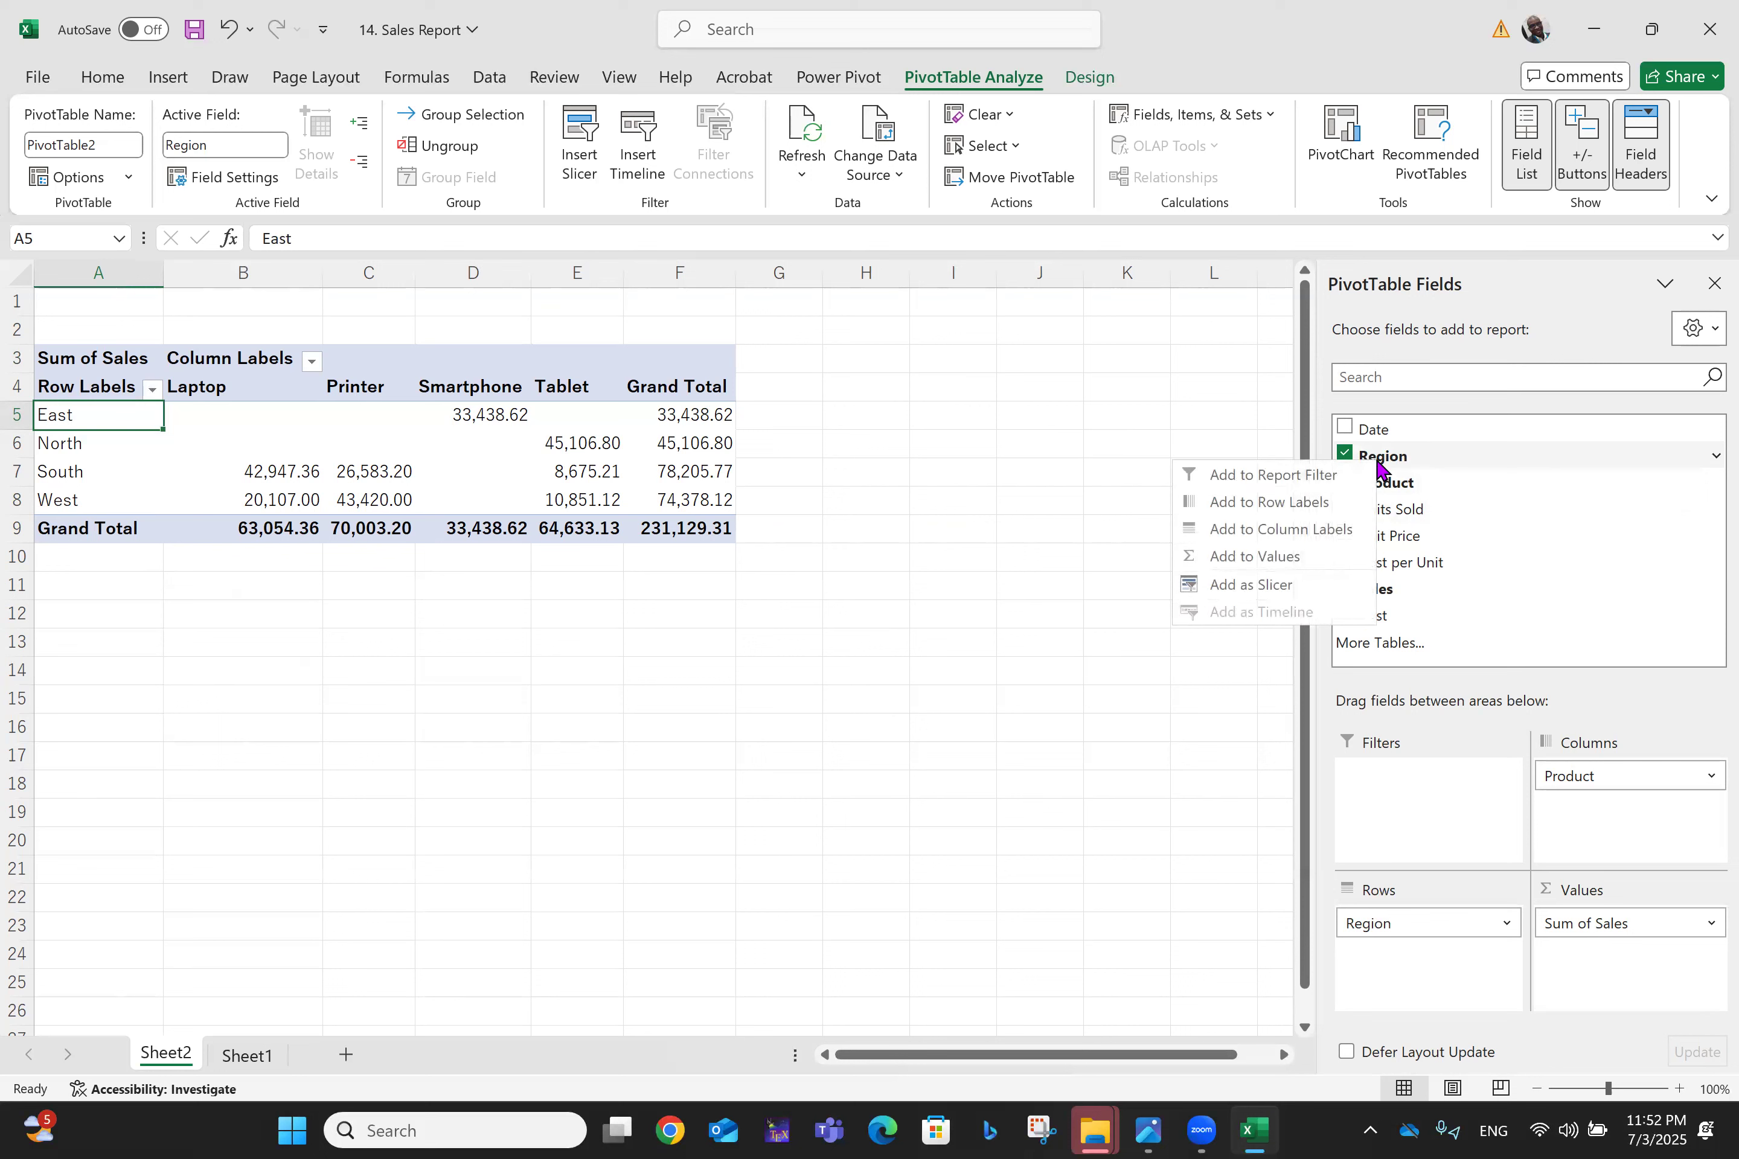
Step: View the layout and sort options of the PivotTable field list
{"action": "left_click", "coordinate": [1492, 483]}
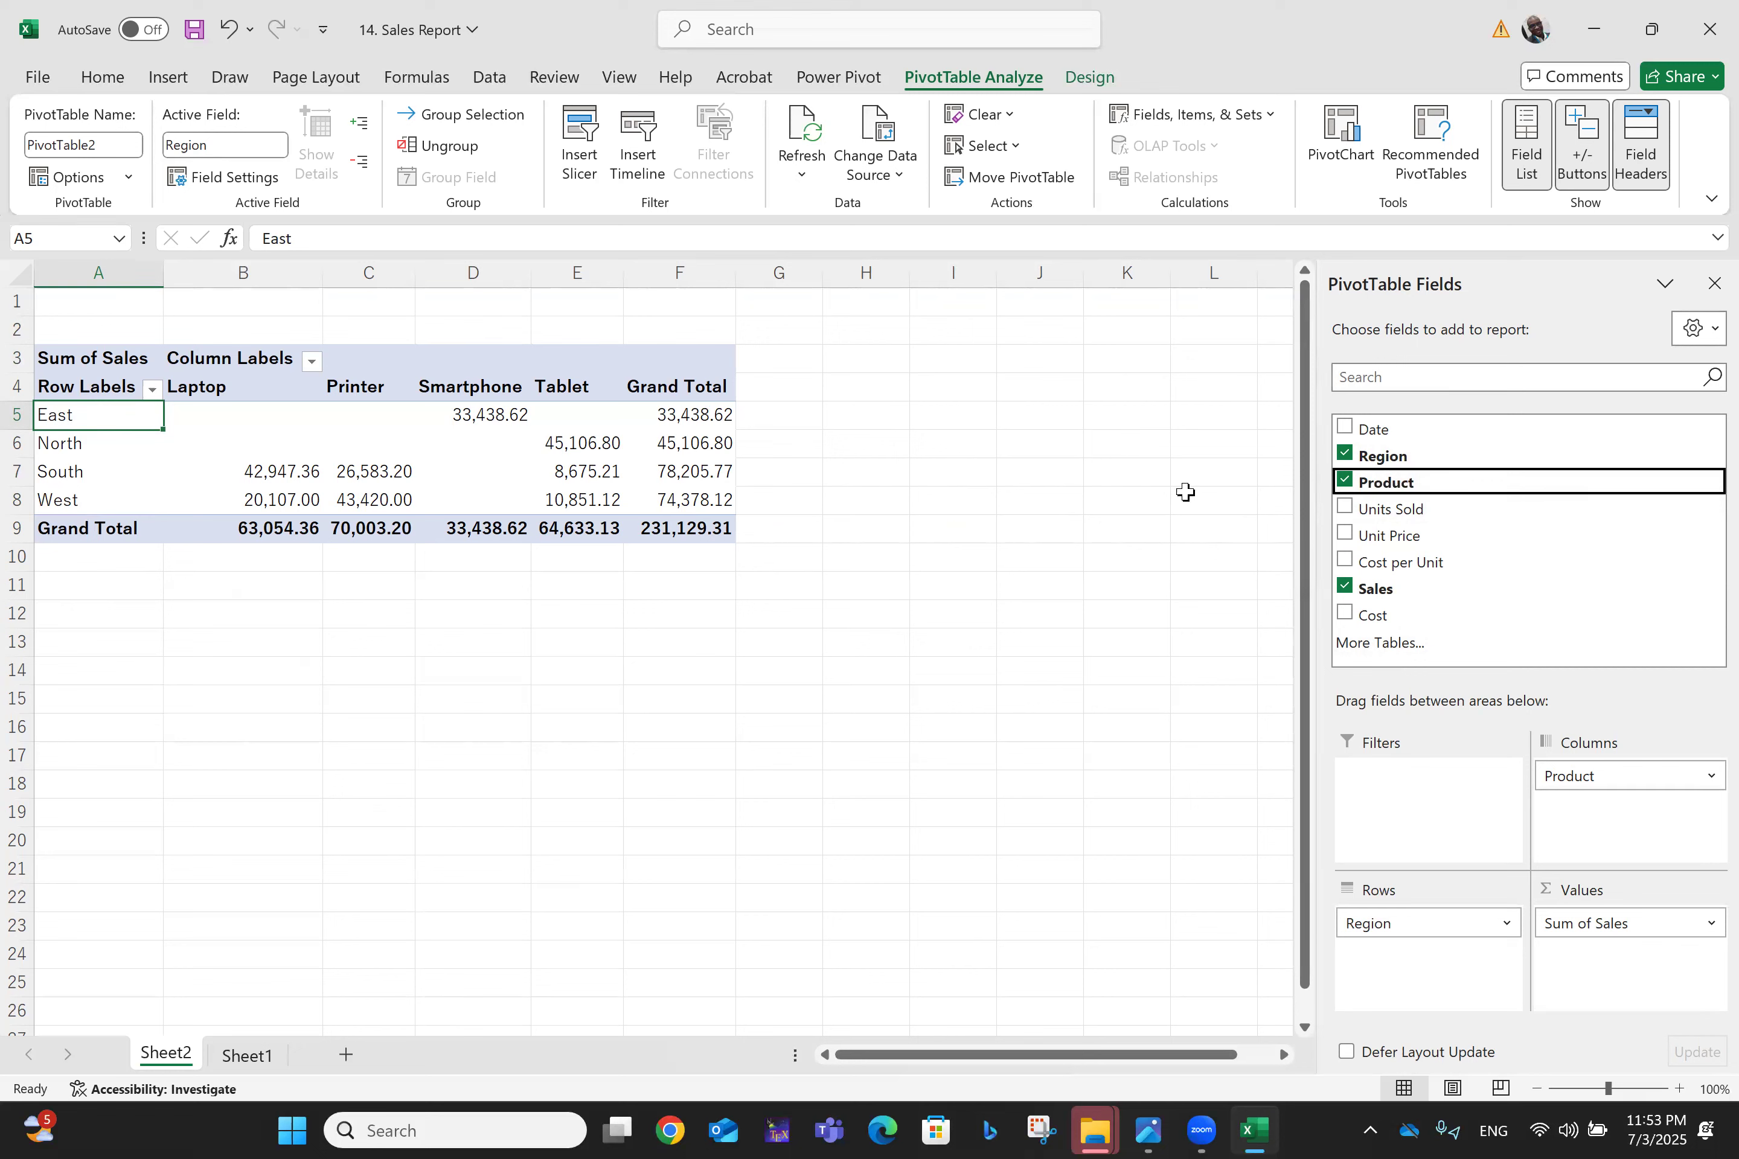
{"action": "left_click", "coordinate": [1702, 331]}
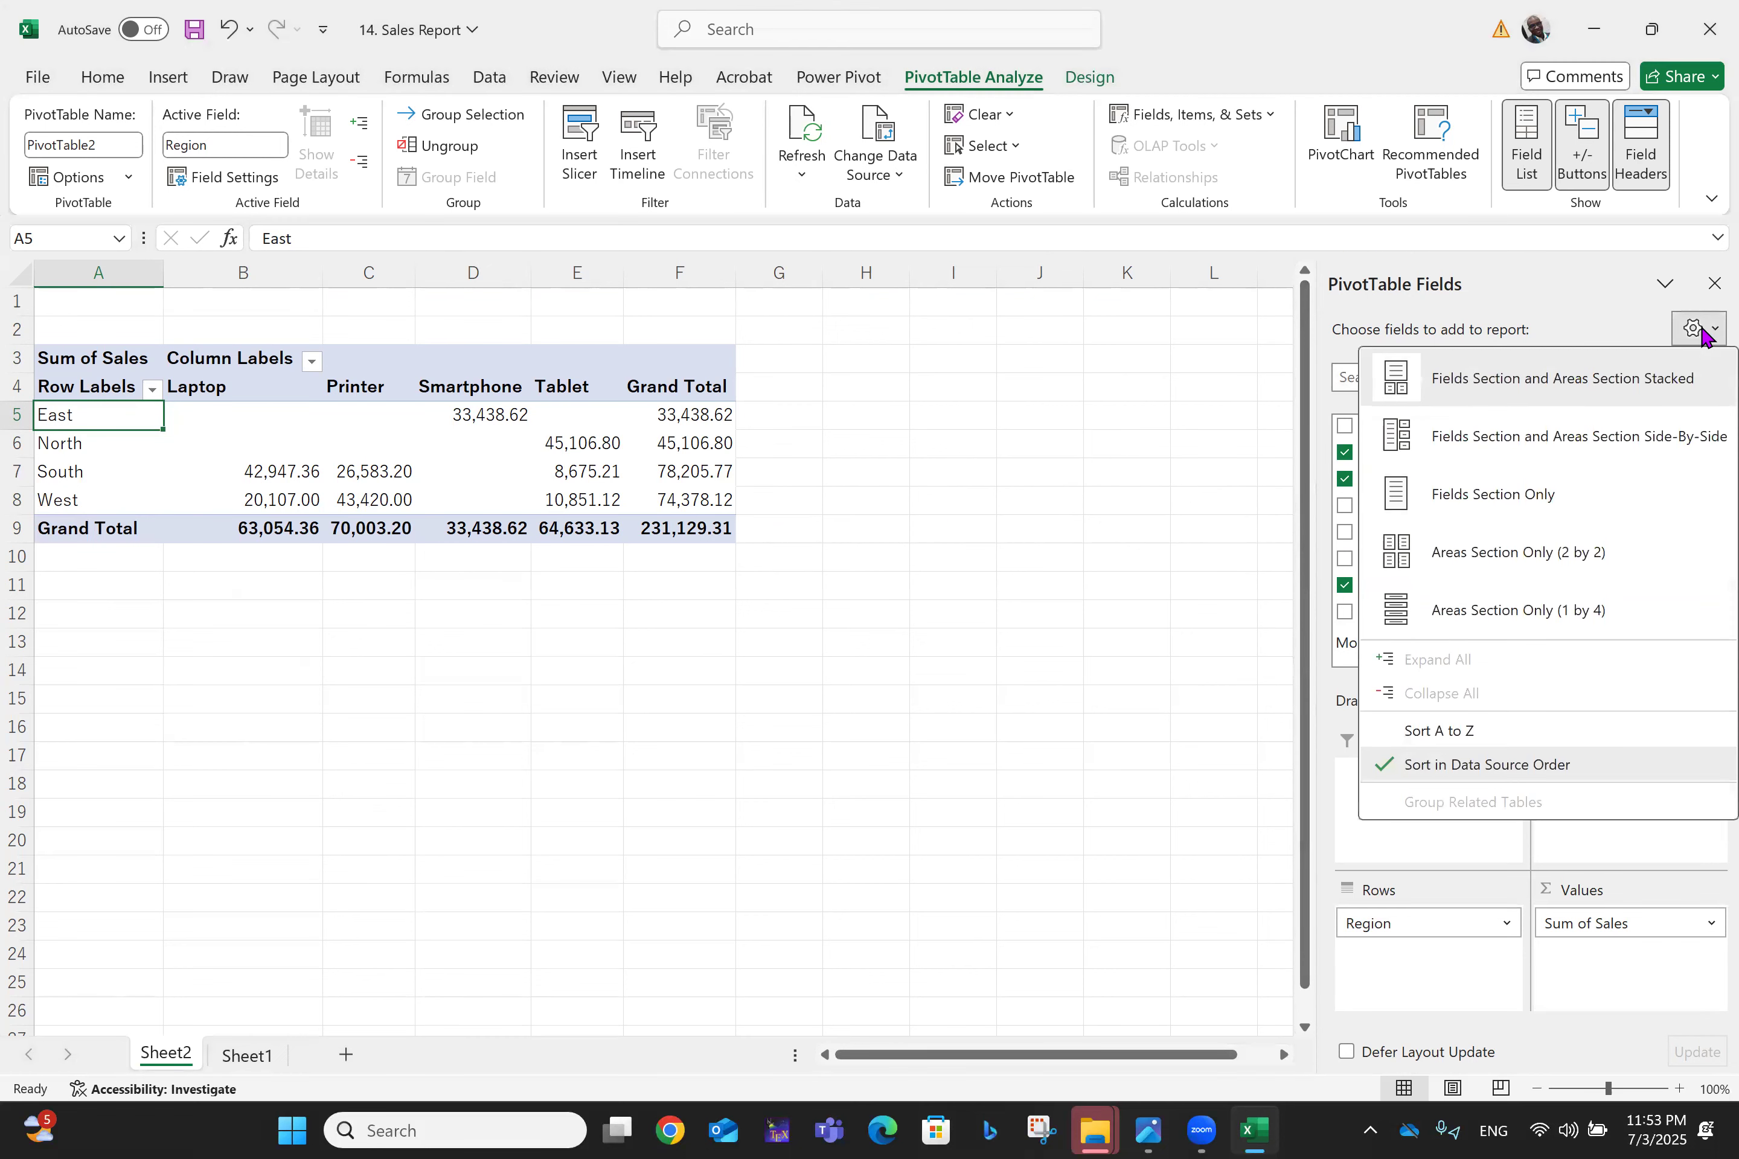
{"action": "left_click", "coordinate": [1104, 697]}
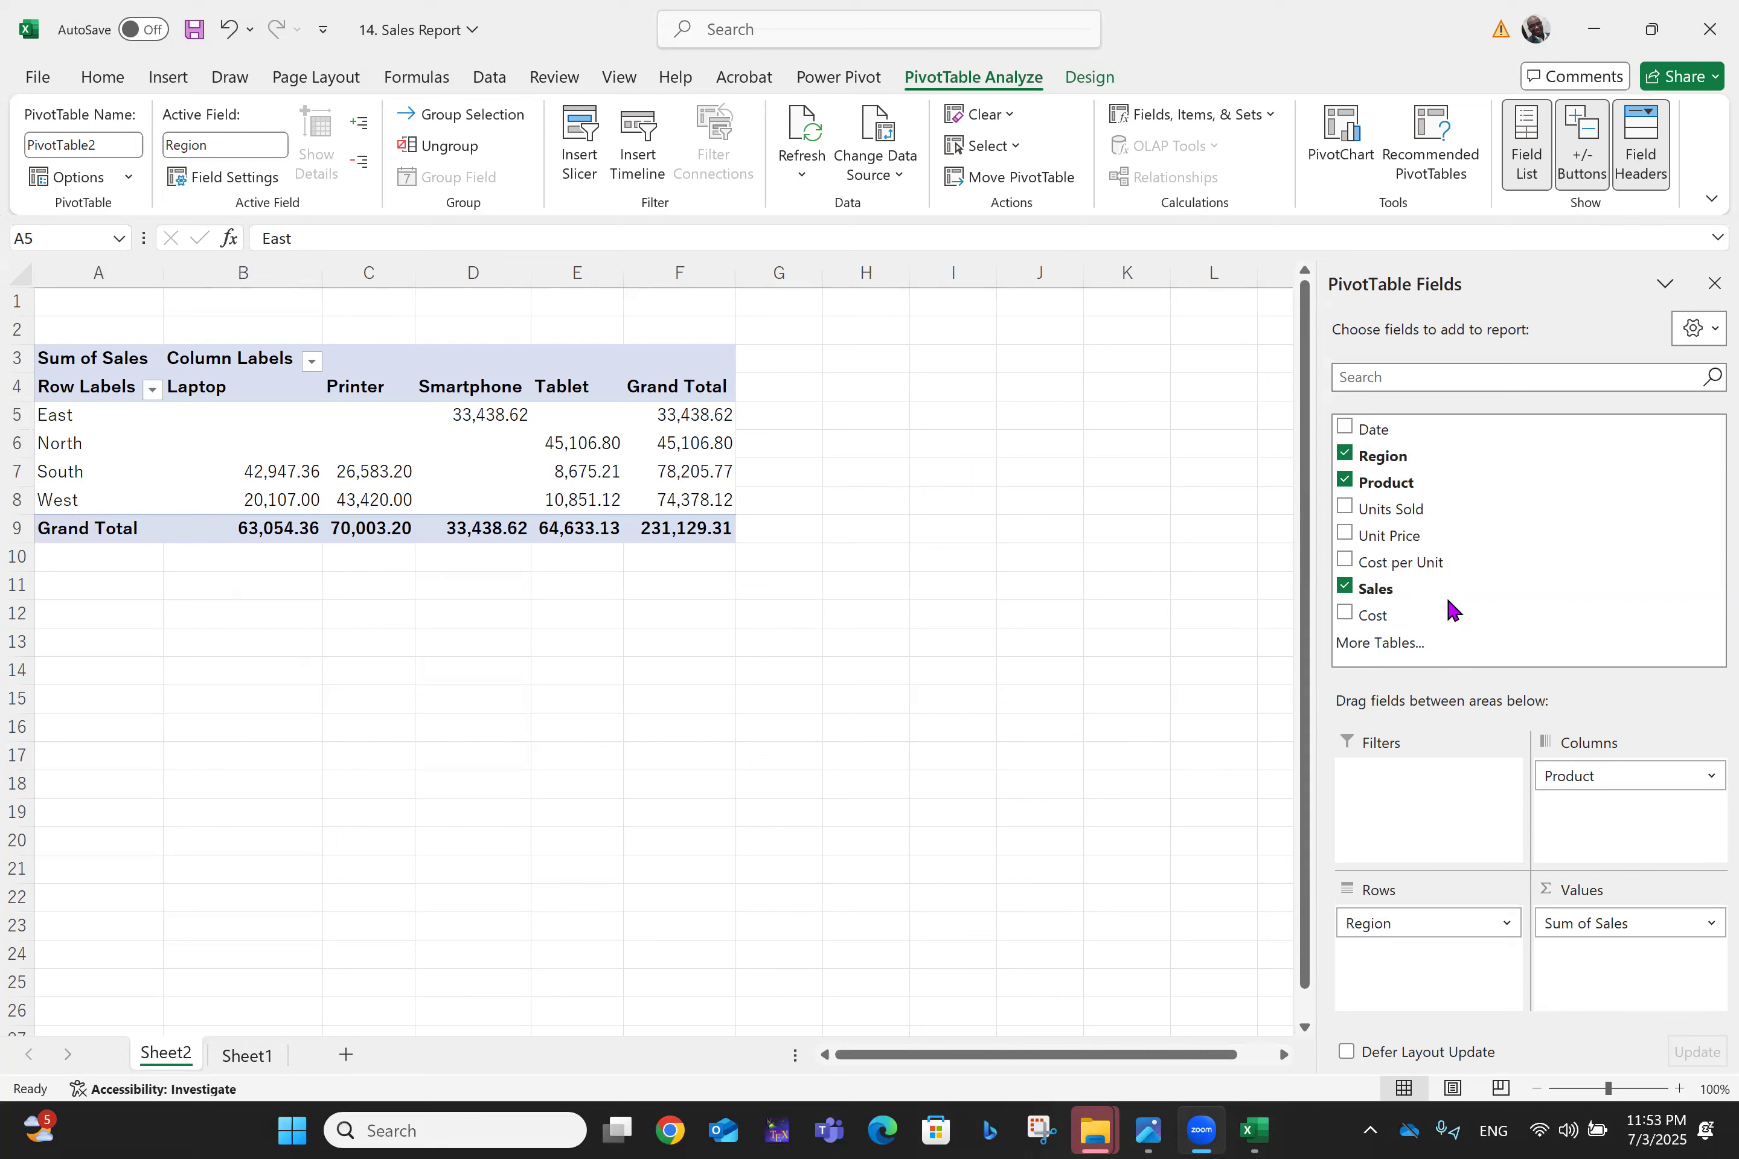
Step: Try Date as a report filter with multiple item selection, and remove it from the filters
{"action": "left_click", "coordinate": [1398, 459]}
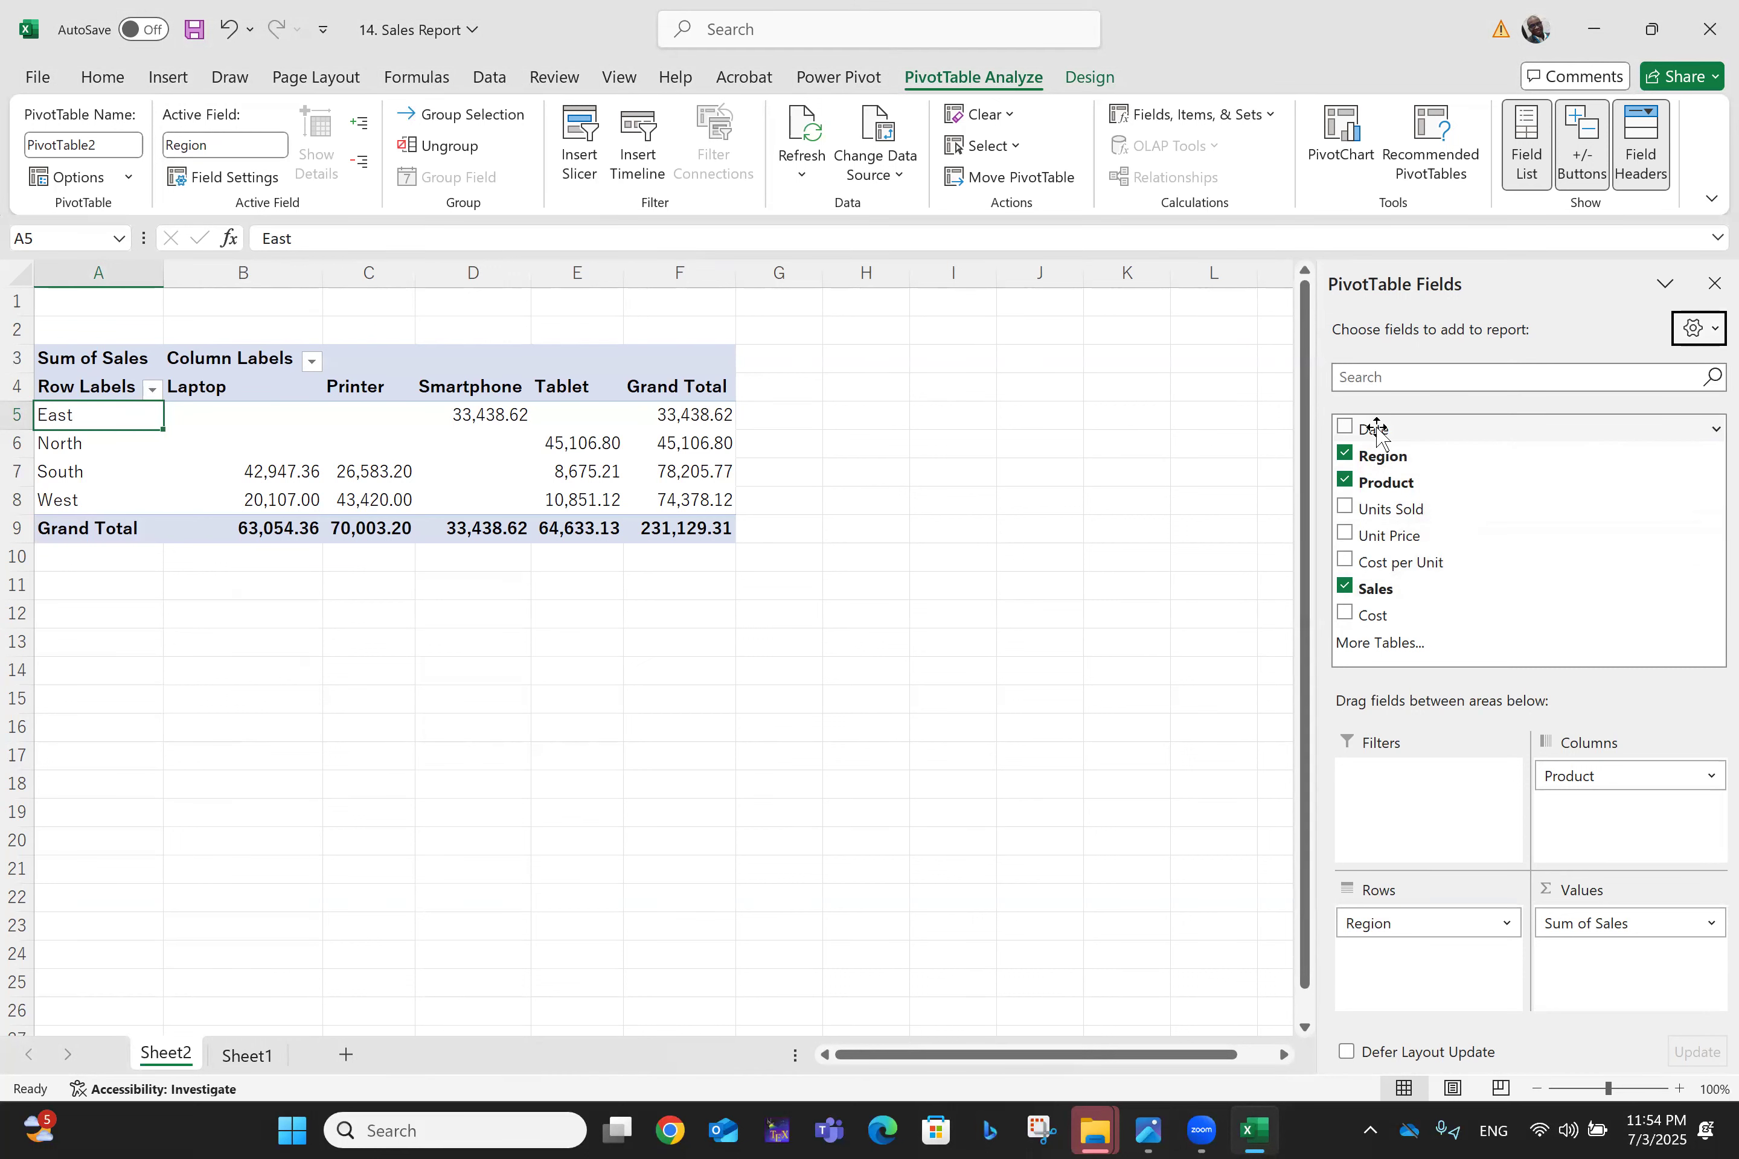
{"action": "left_click_drag", "start_coordinate": [1376, 432], "coordinate": [1398, 804]}
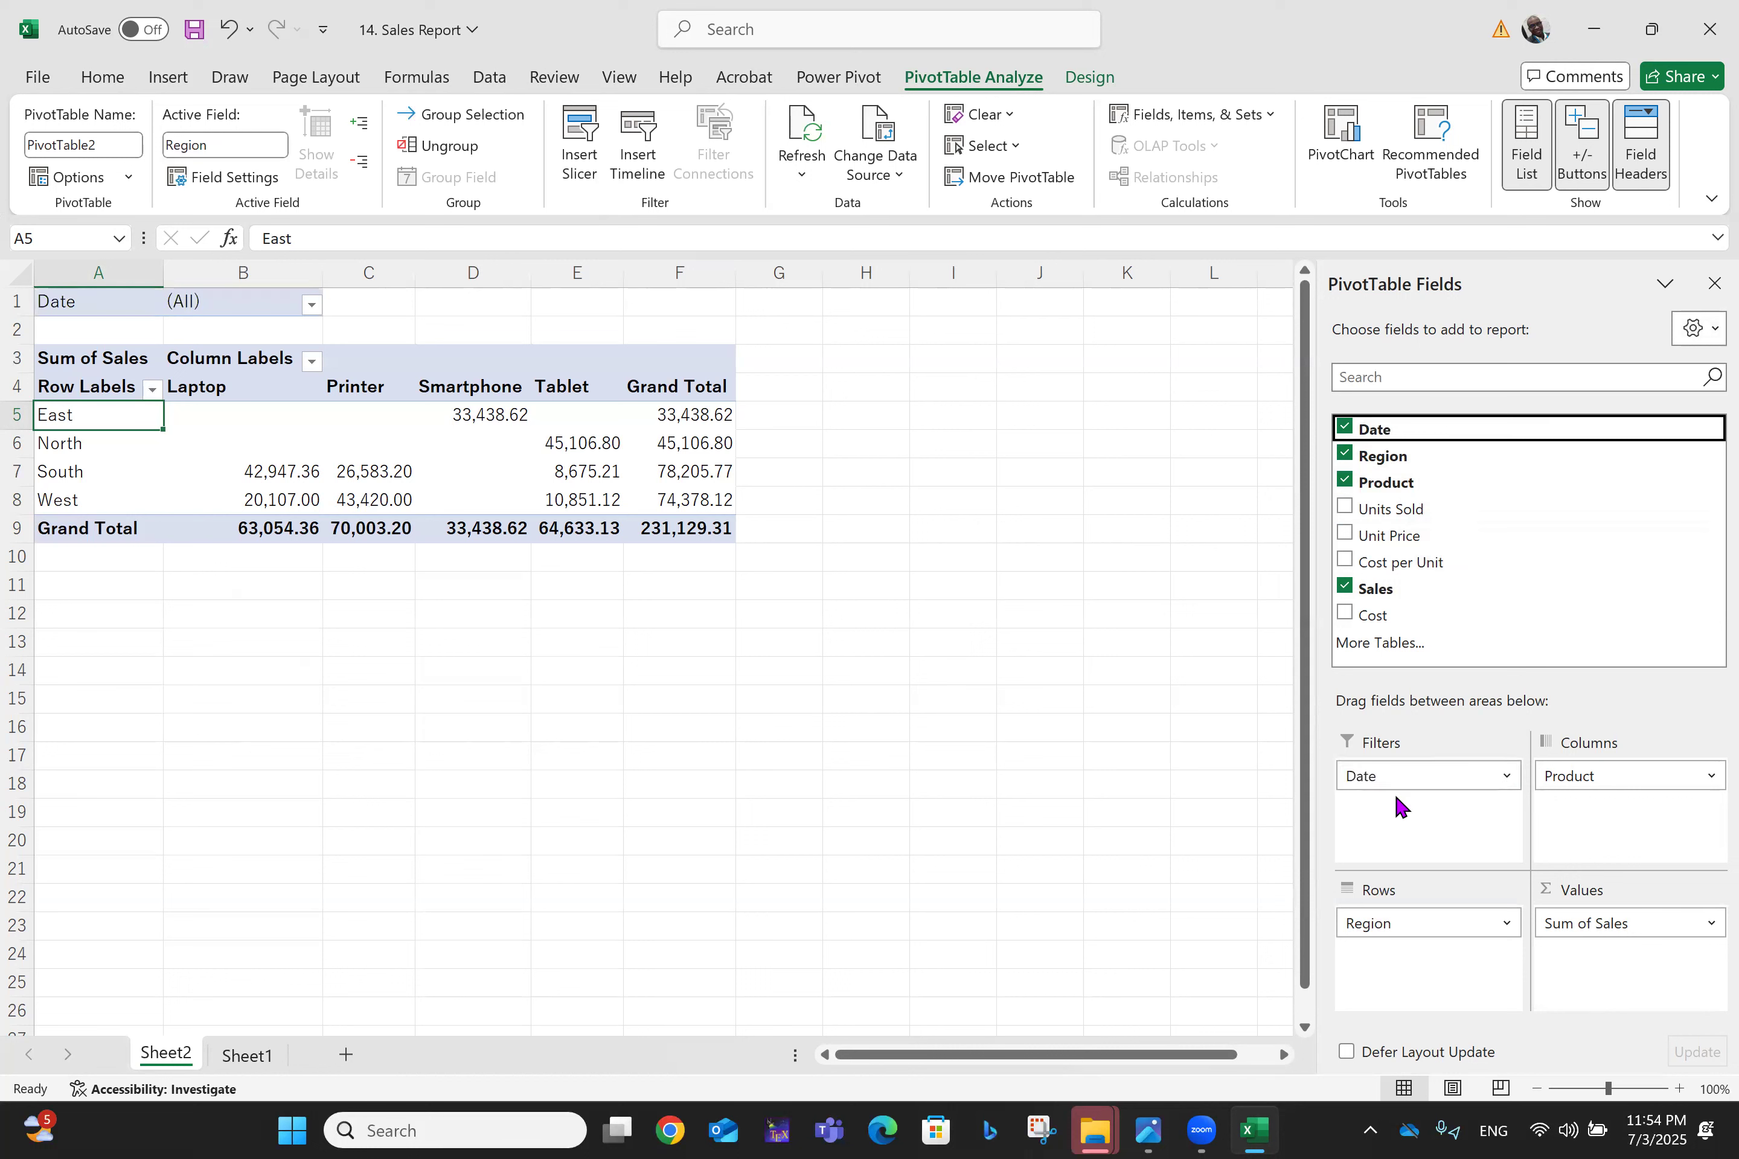
{"action": "left_click", "coordinate": [312, 304]}
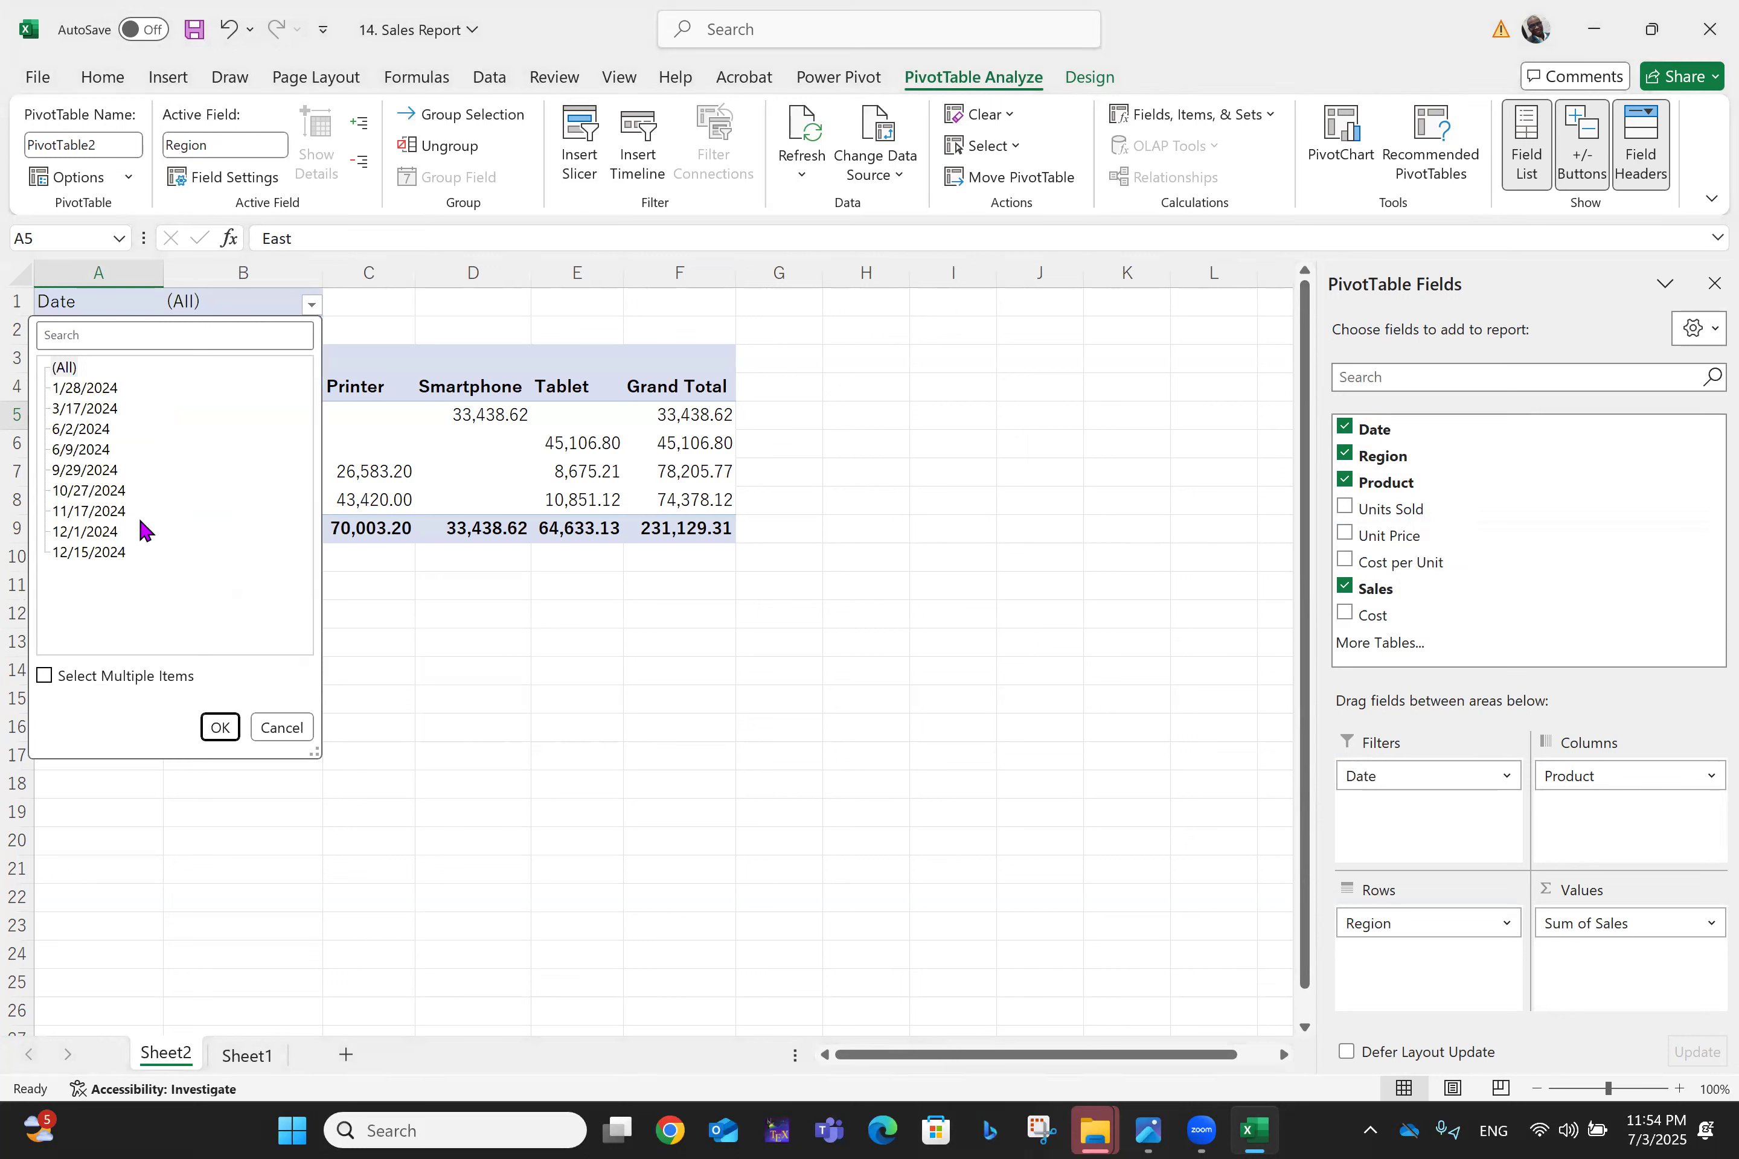
{"action": "left_click", "coordinate": [49, 676]}
{"action": "left_click", "coordinate": [218, 730]}
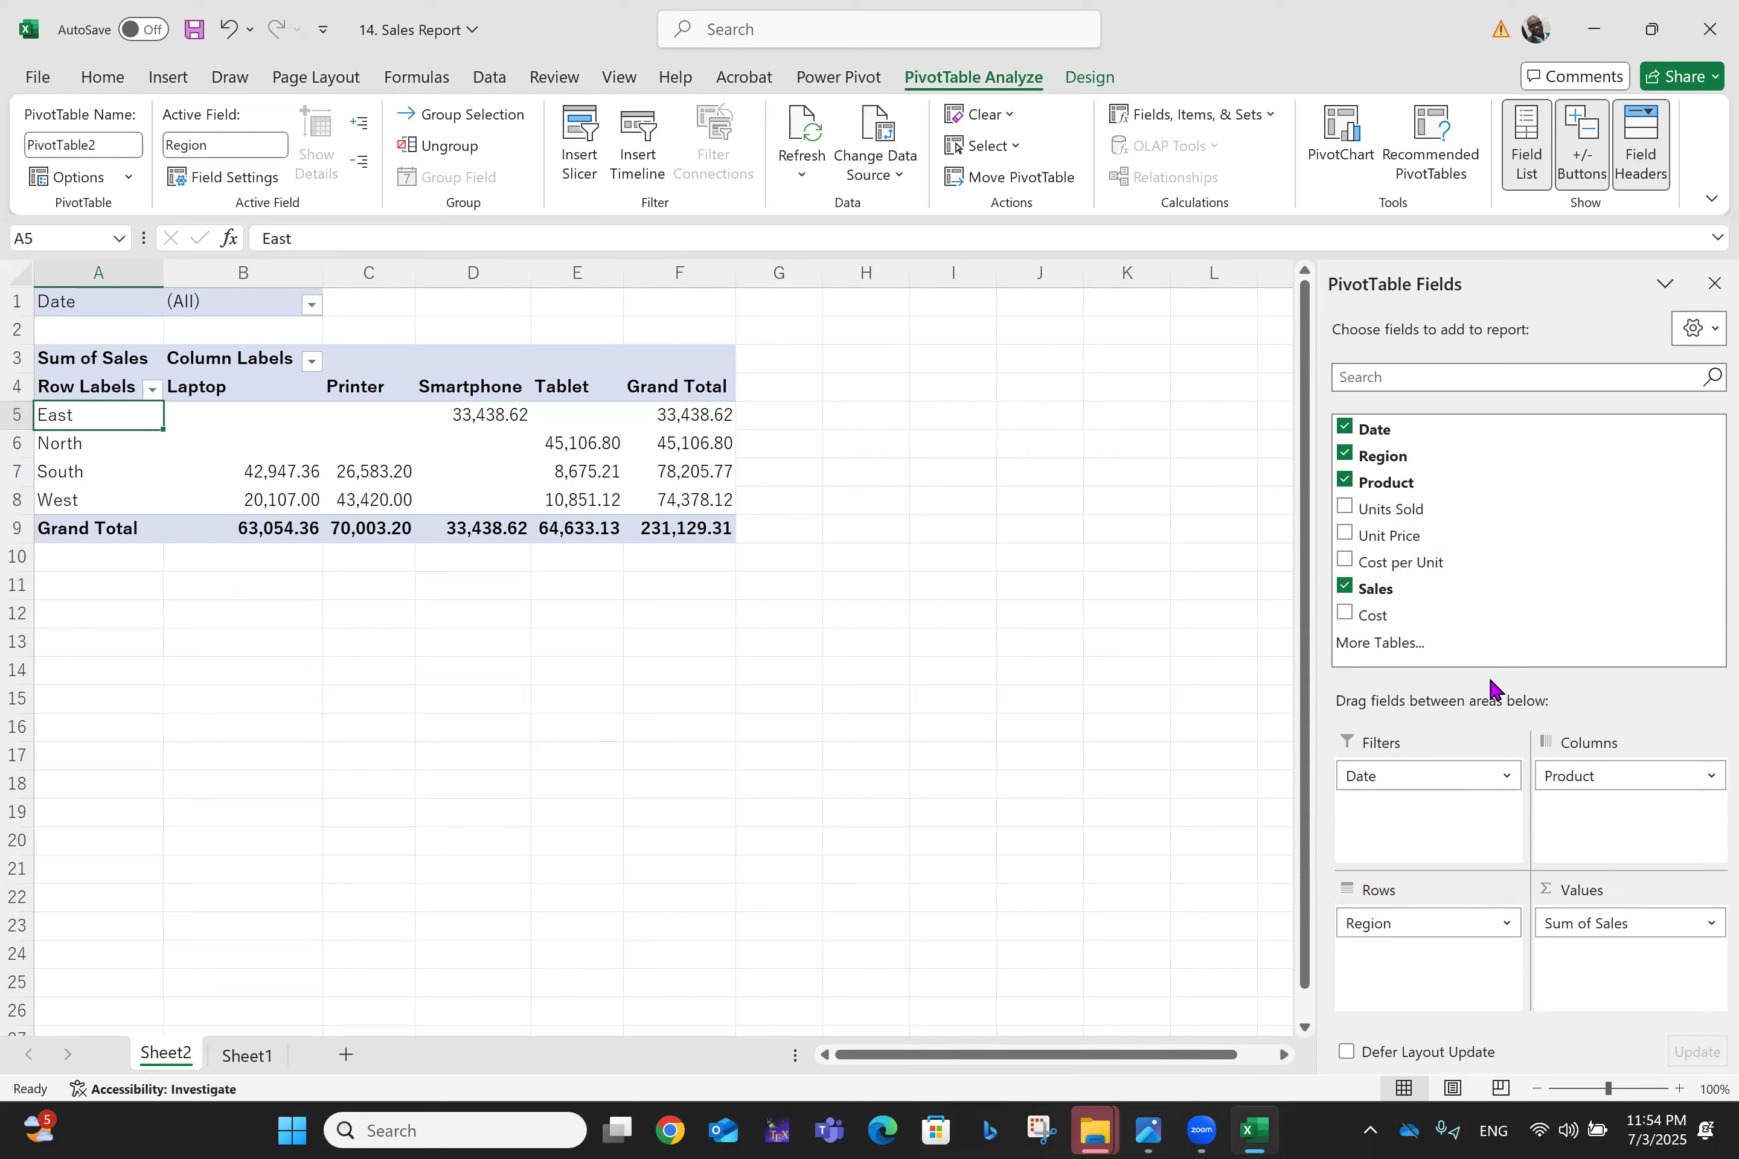
{"action": "left_click_drag", "start_coordinate": [1438, 771], "coordinate": [994, 737]}
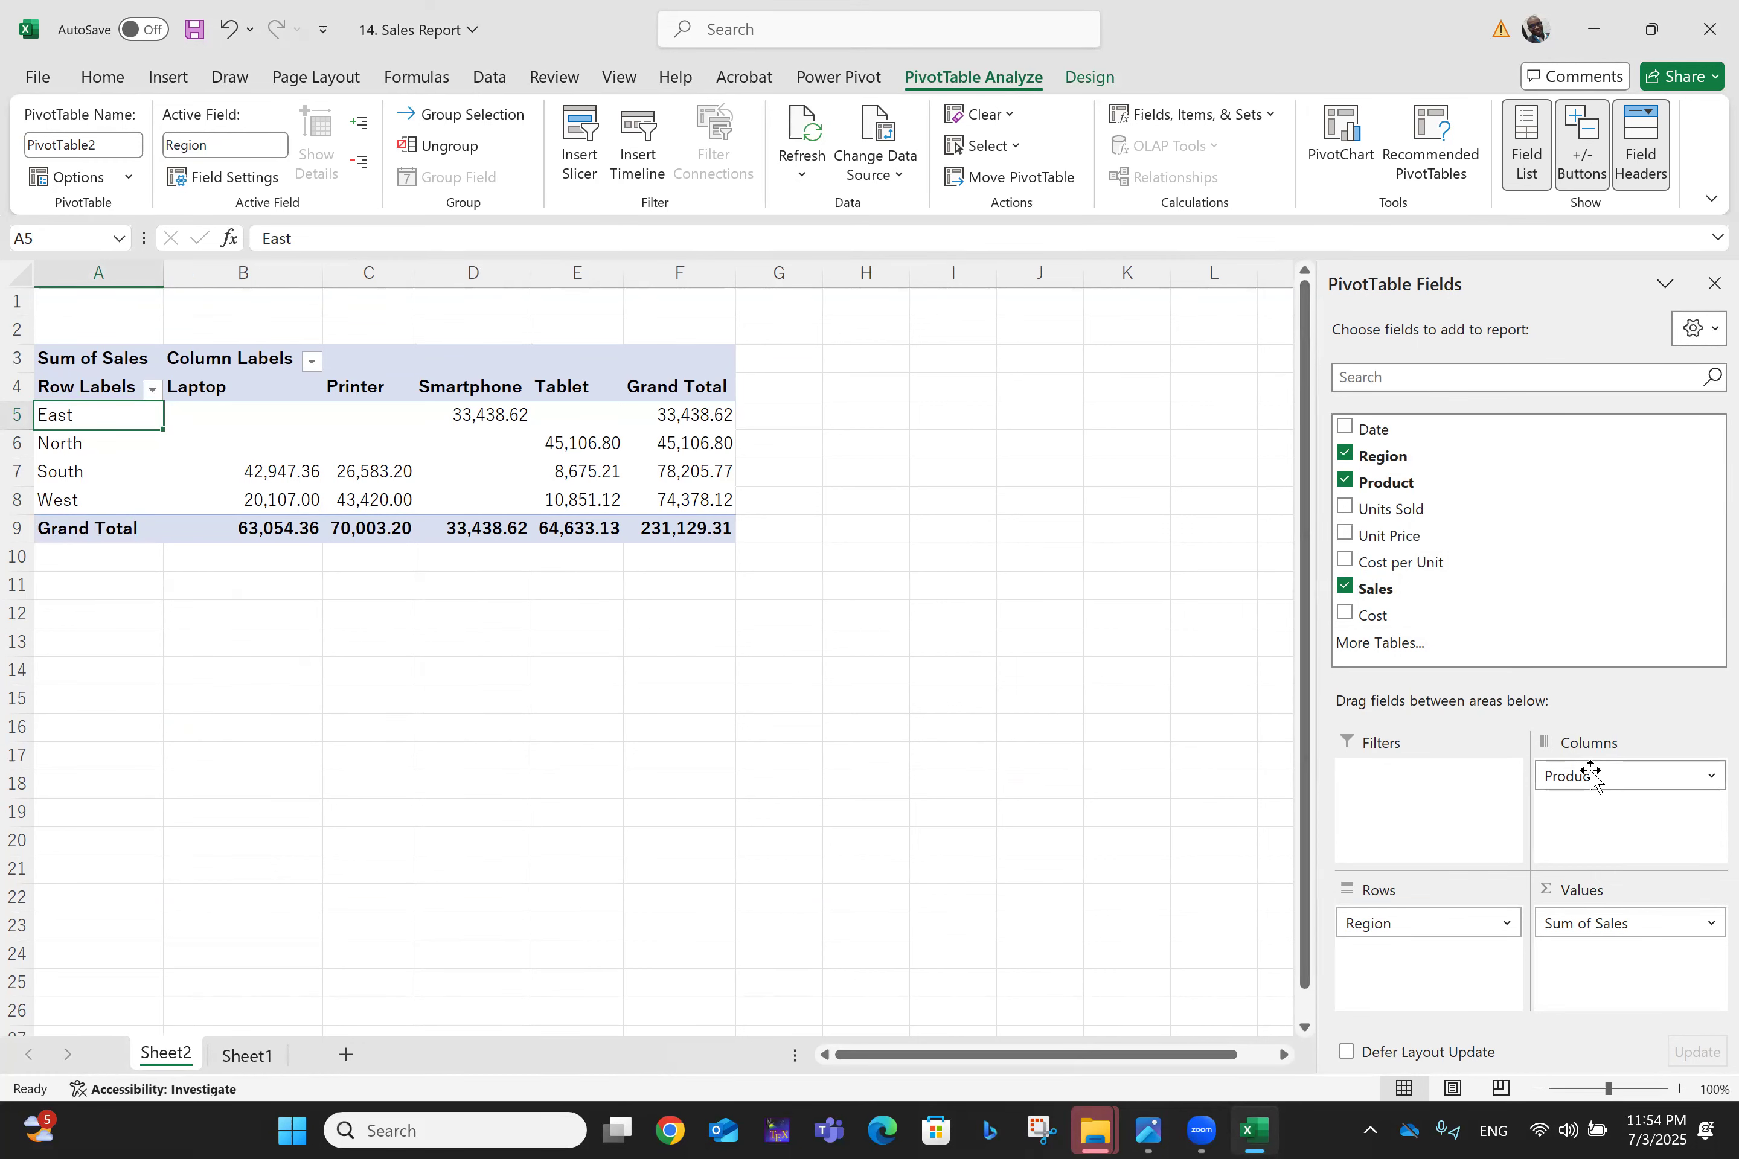
Step: Replace Product with Date in the PivotTable's columns and undo the automatic grouping into months and days
{"action": "left_click_drag", "start_coordinate": [1590, 775], "coordinate": [1113, 781]}
{"action": "left_click_drag", "start_coordinate": [1366, 428], "coordinate": [1572, 783]}
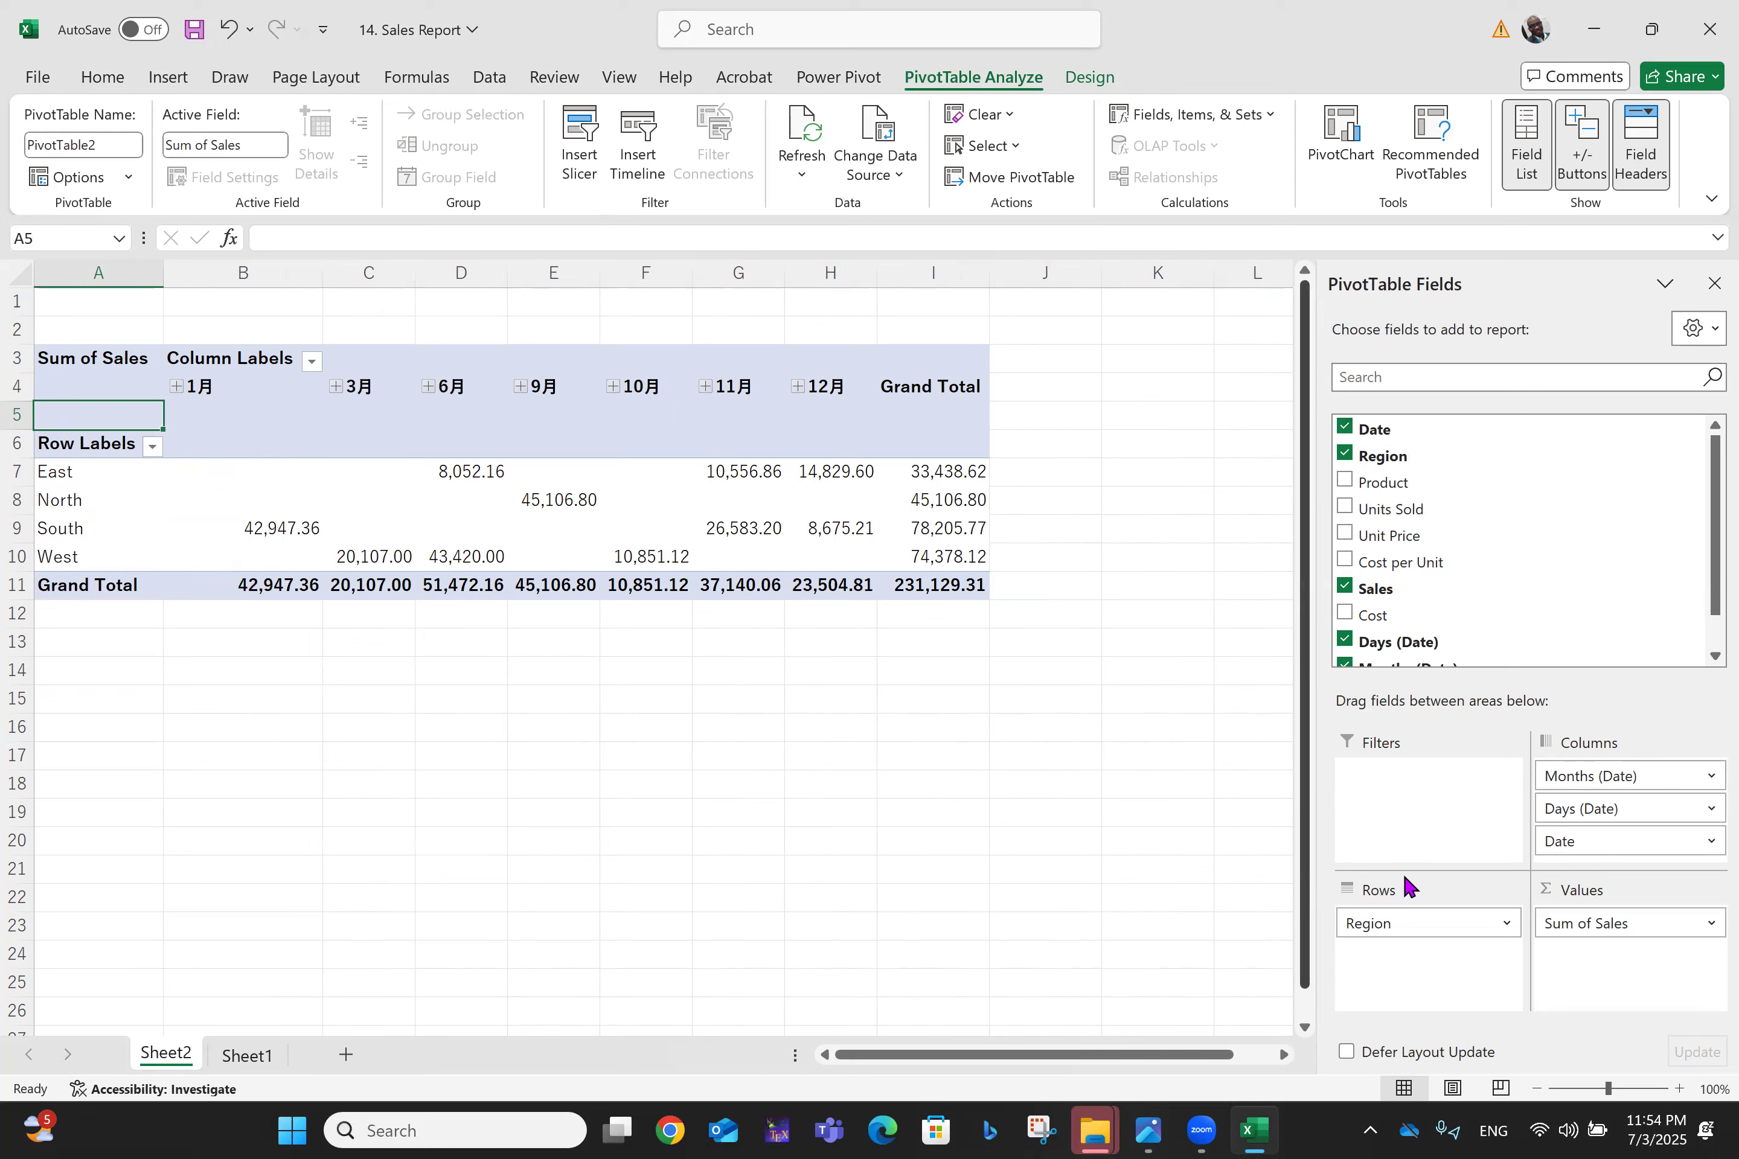
{"action": "left_click", "coordinate": [1705, 778]}
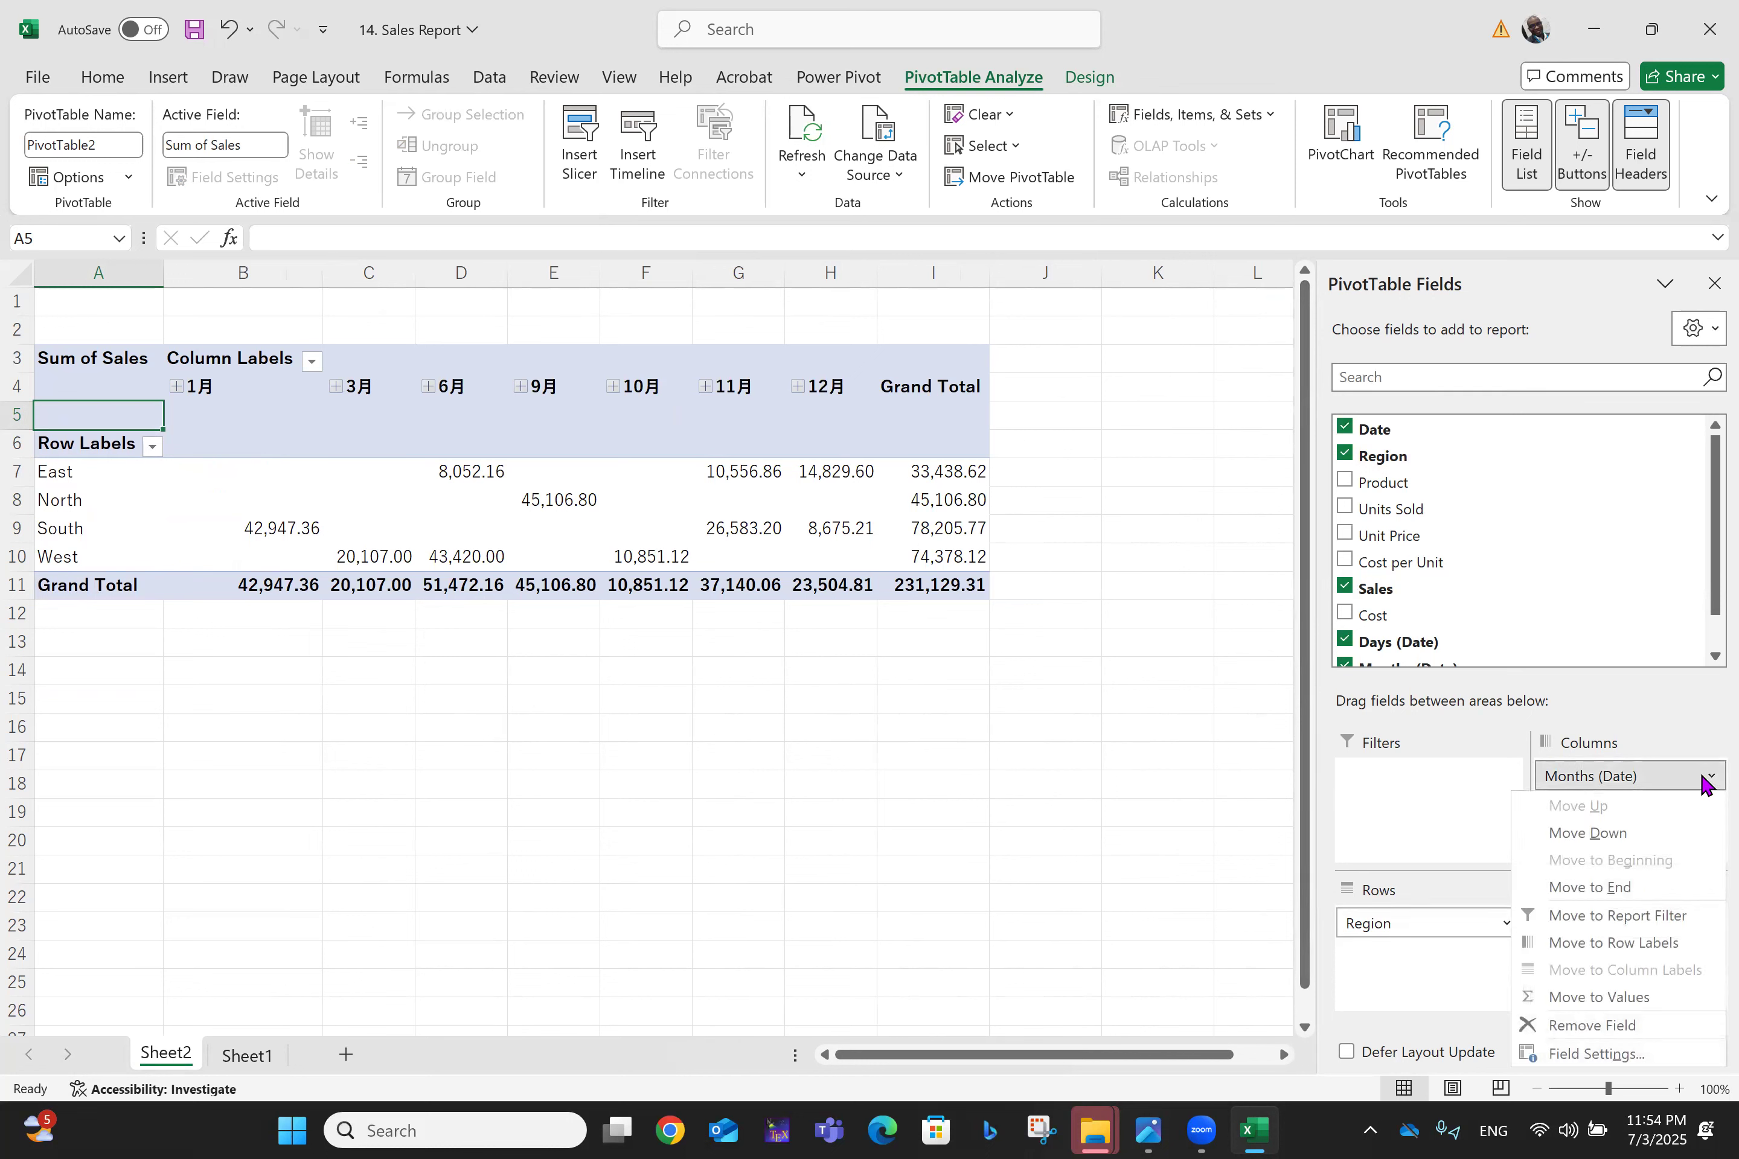
{"action": "left_click", "coordinate": [1107, 896]}
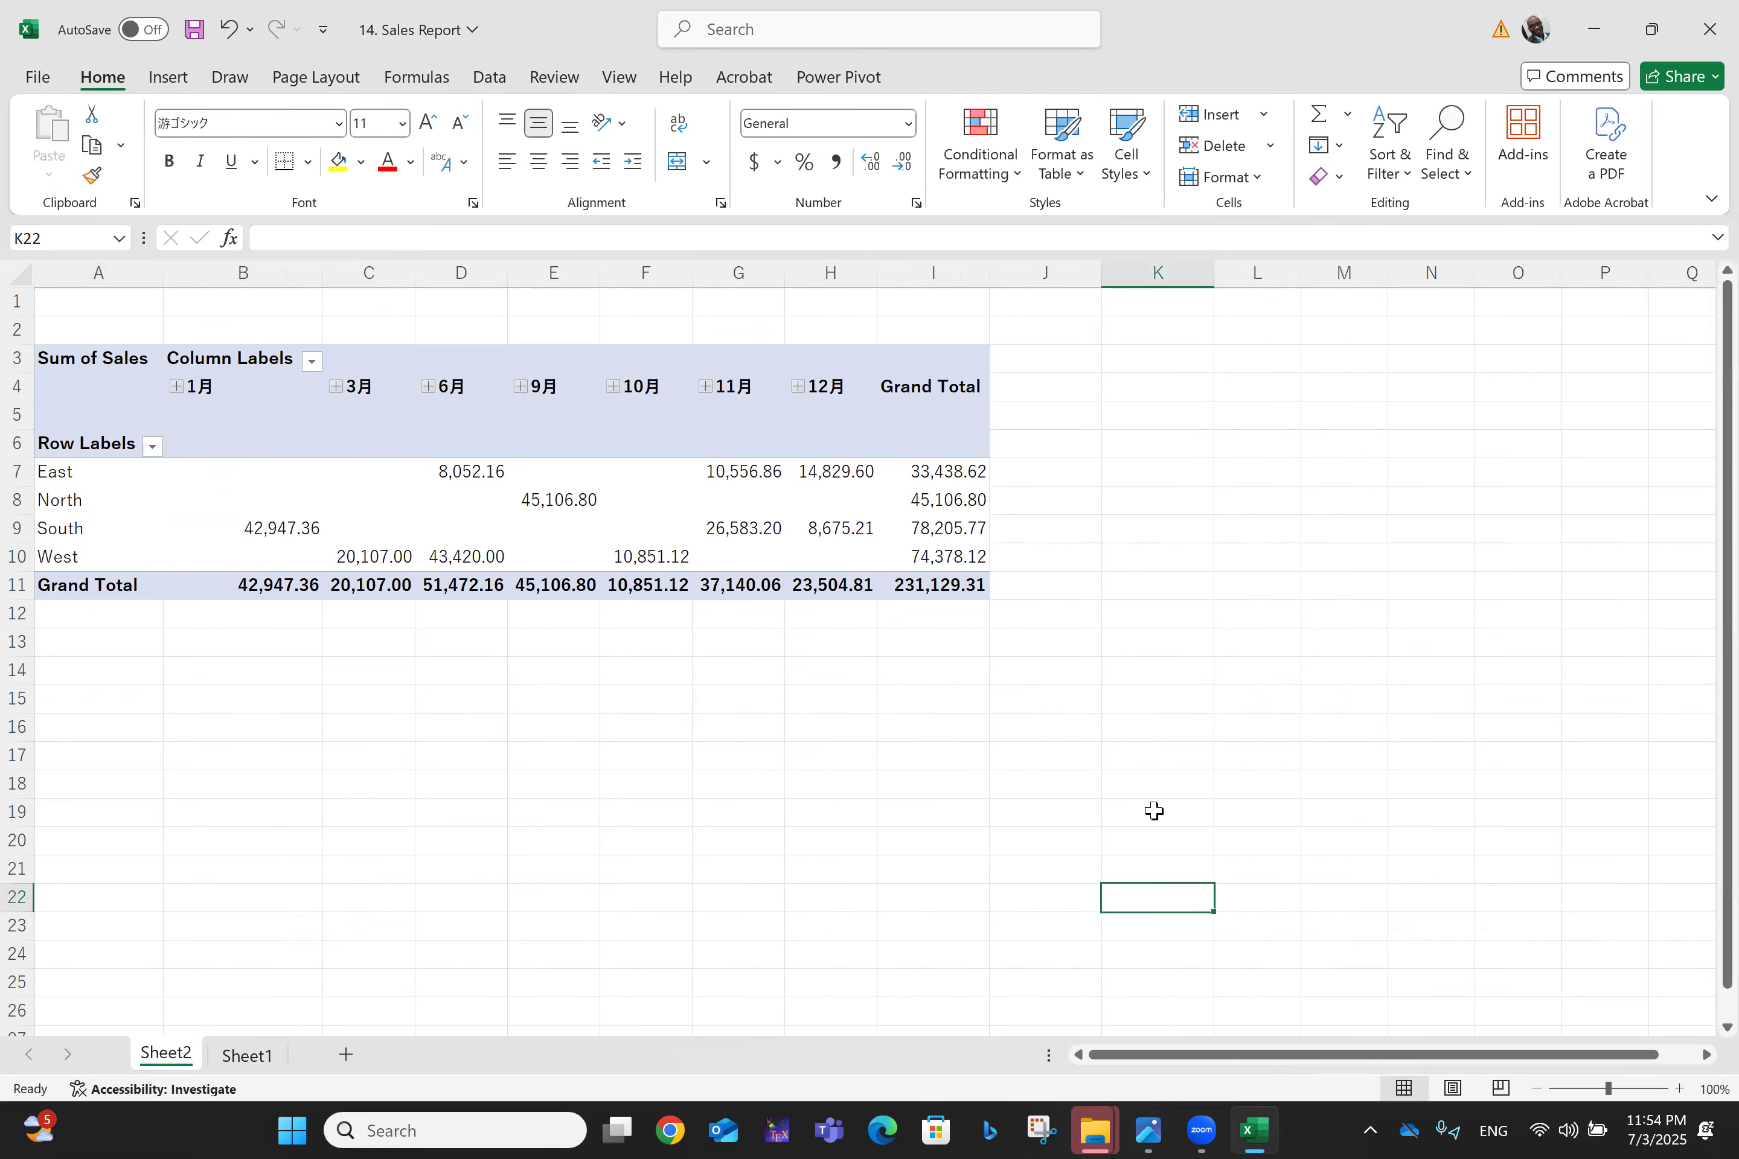
{"action": "key", "text": "ctrl+z"}
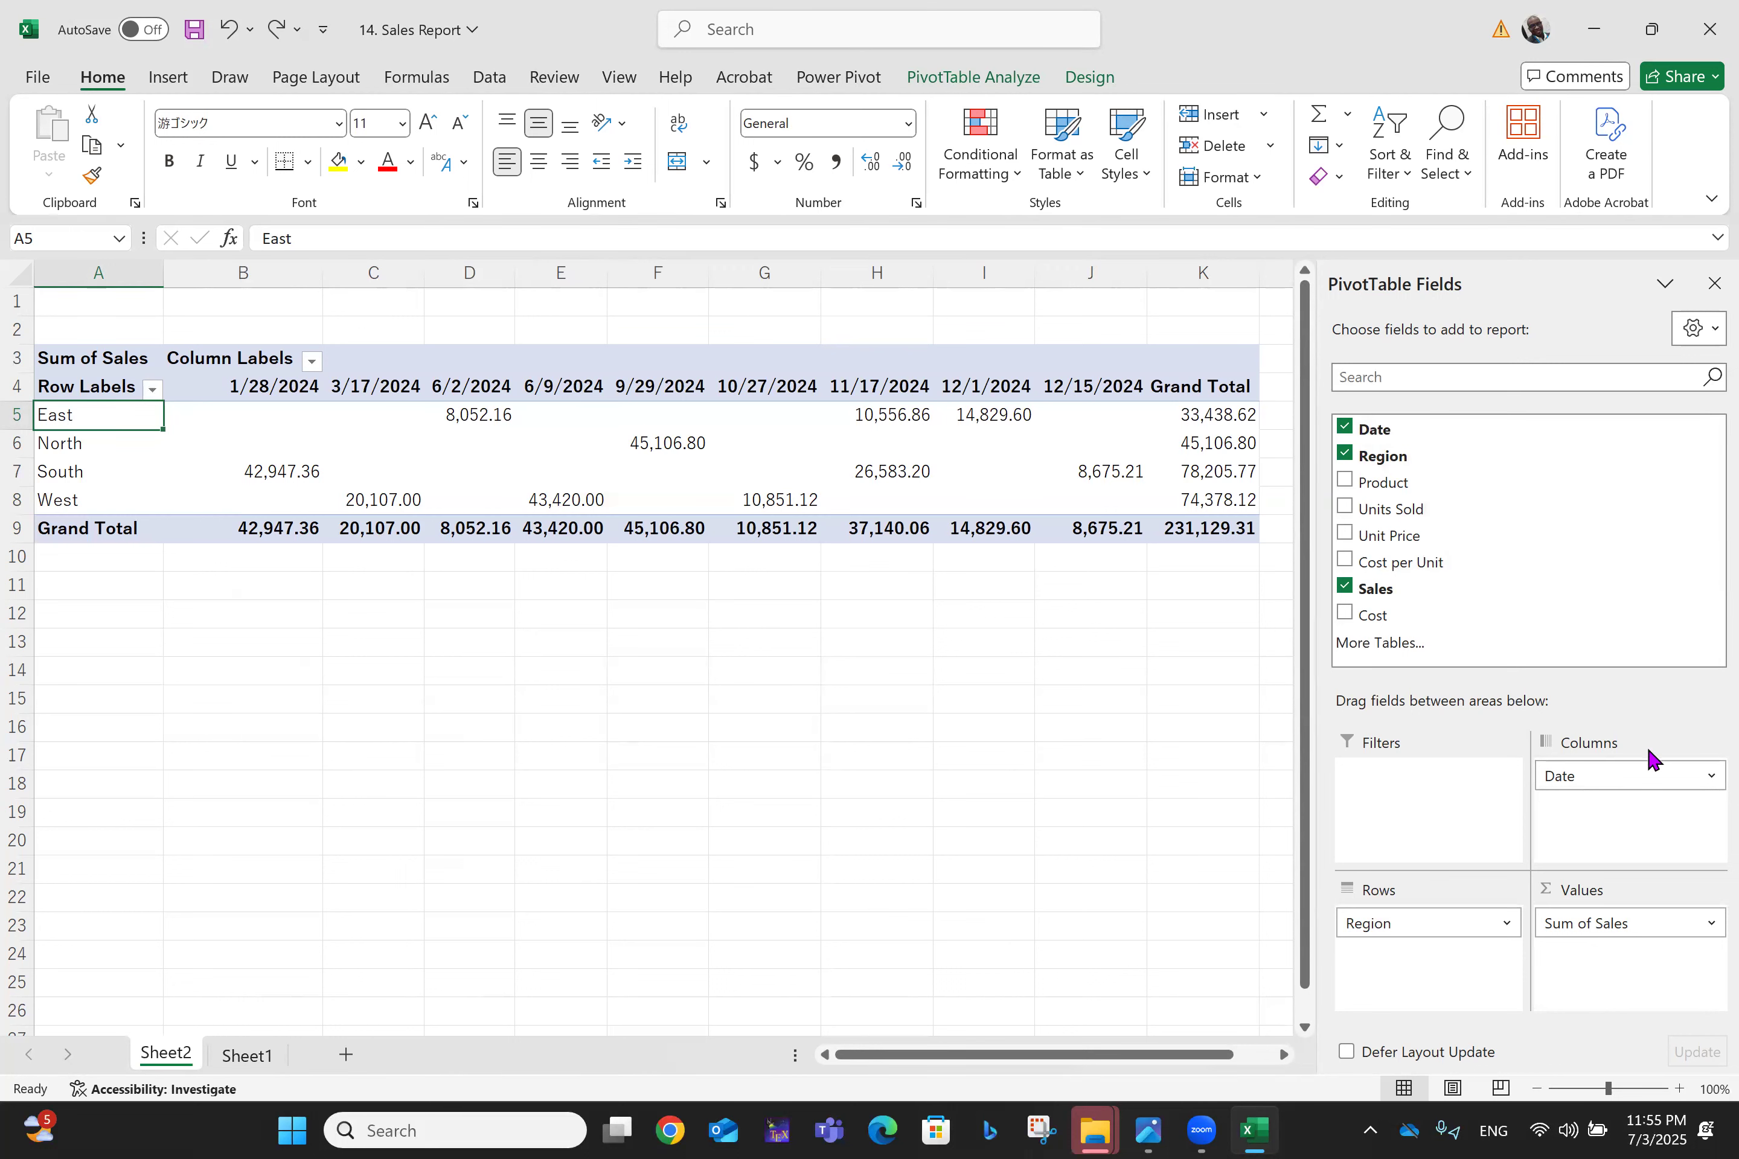
Step: Remove Date from the PivotTable's columns and Region from its rows
{"action": "left_click_drag", "start_coordinate": [1650, 774], "coordinate": [1126, 712]}
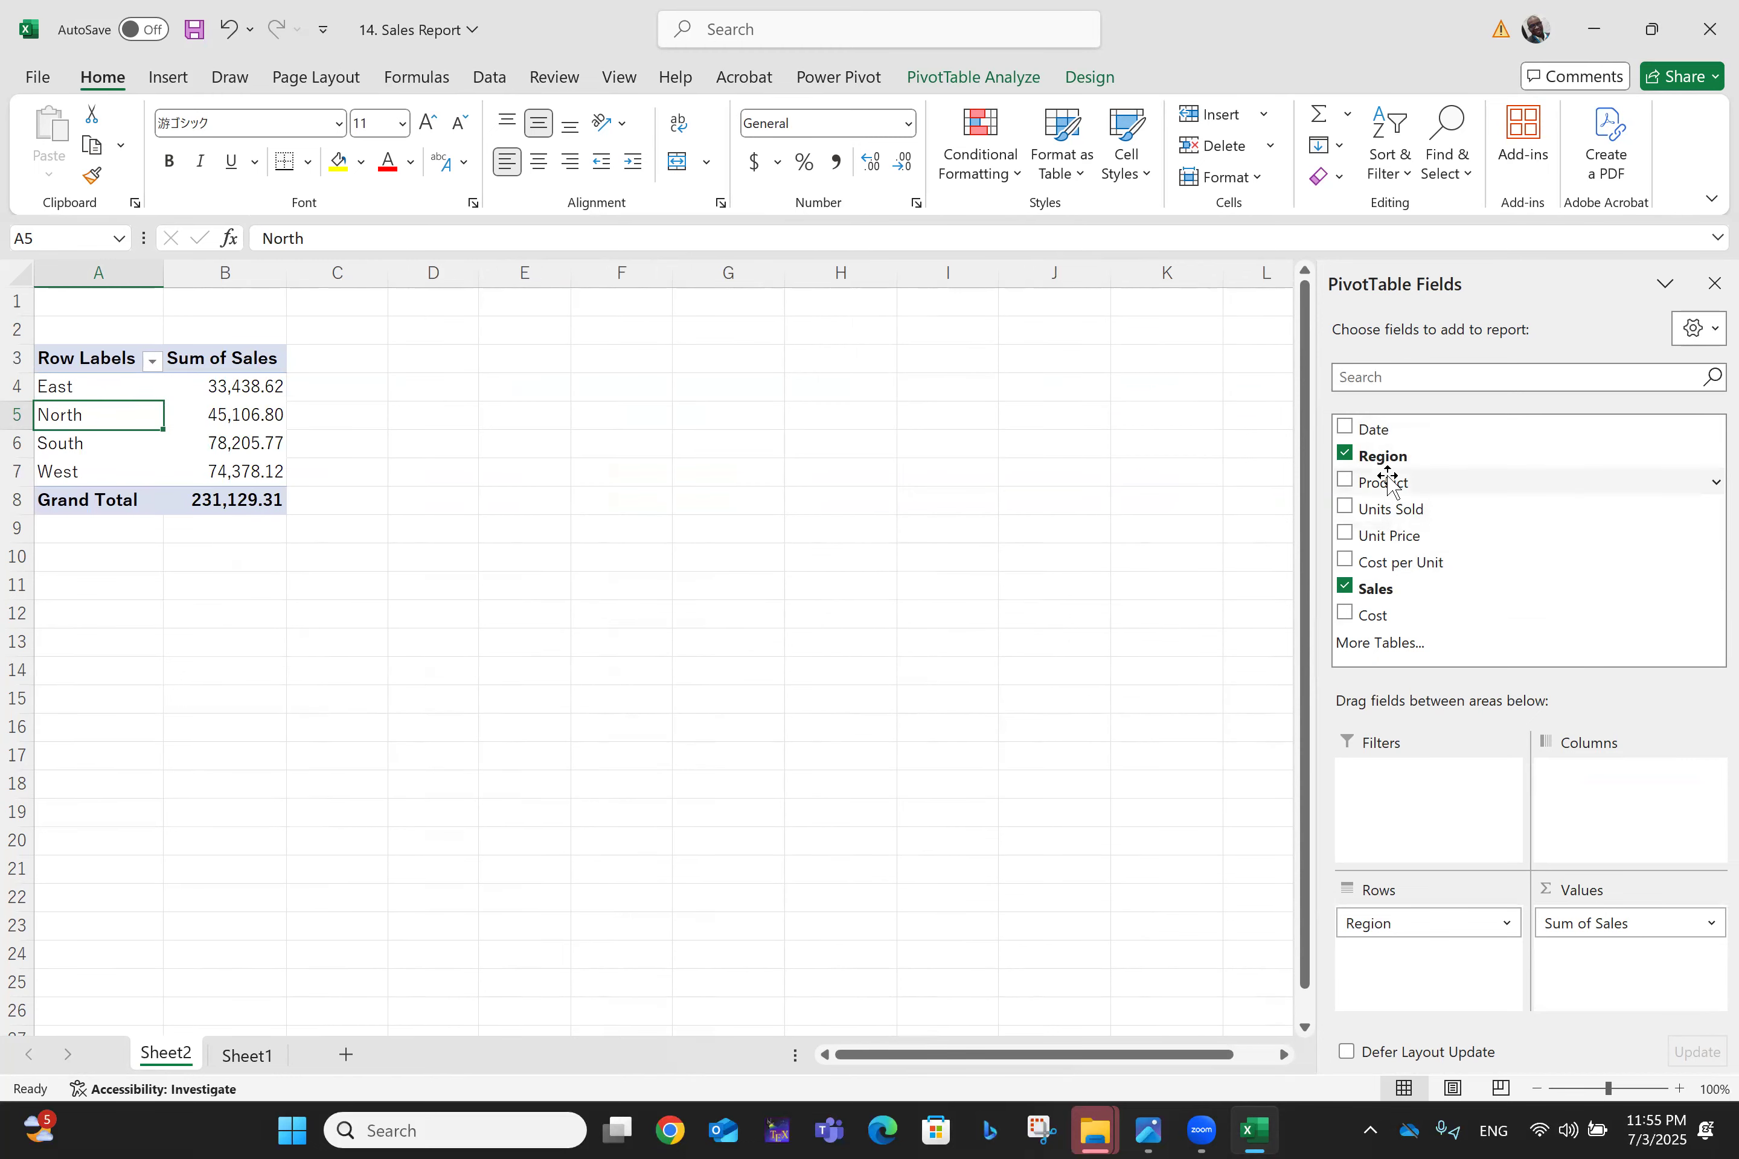
{"action": "left_click_drag", "start_coordinate": [1387, 494], "coordinate": [1500, 449]}
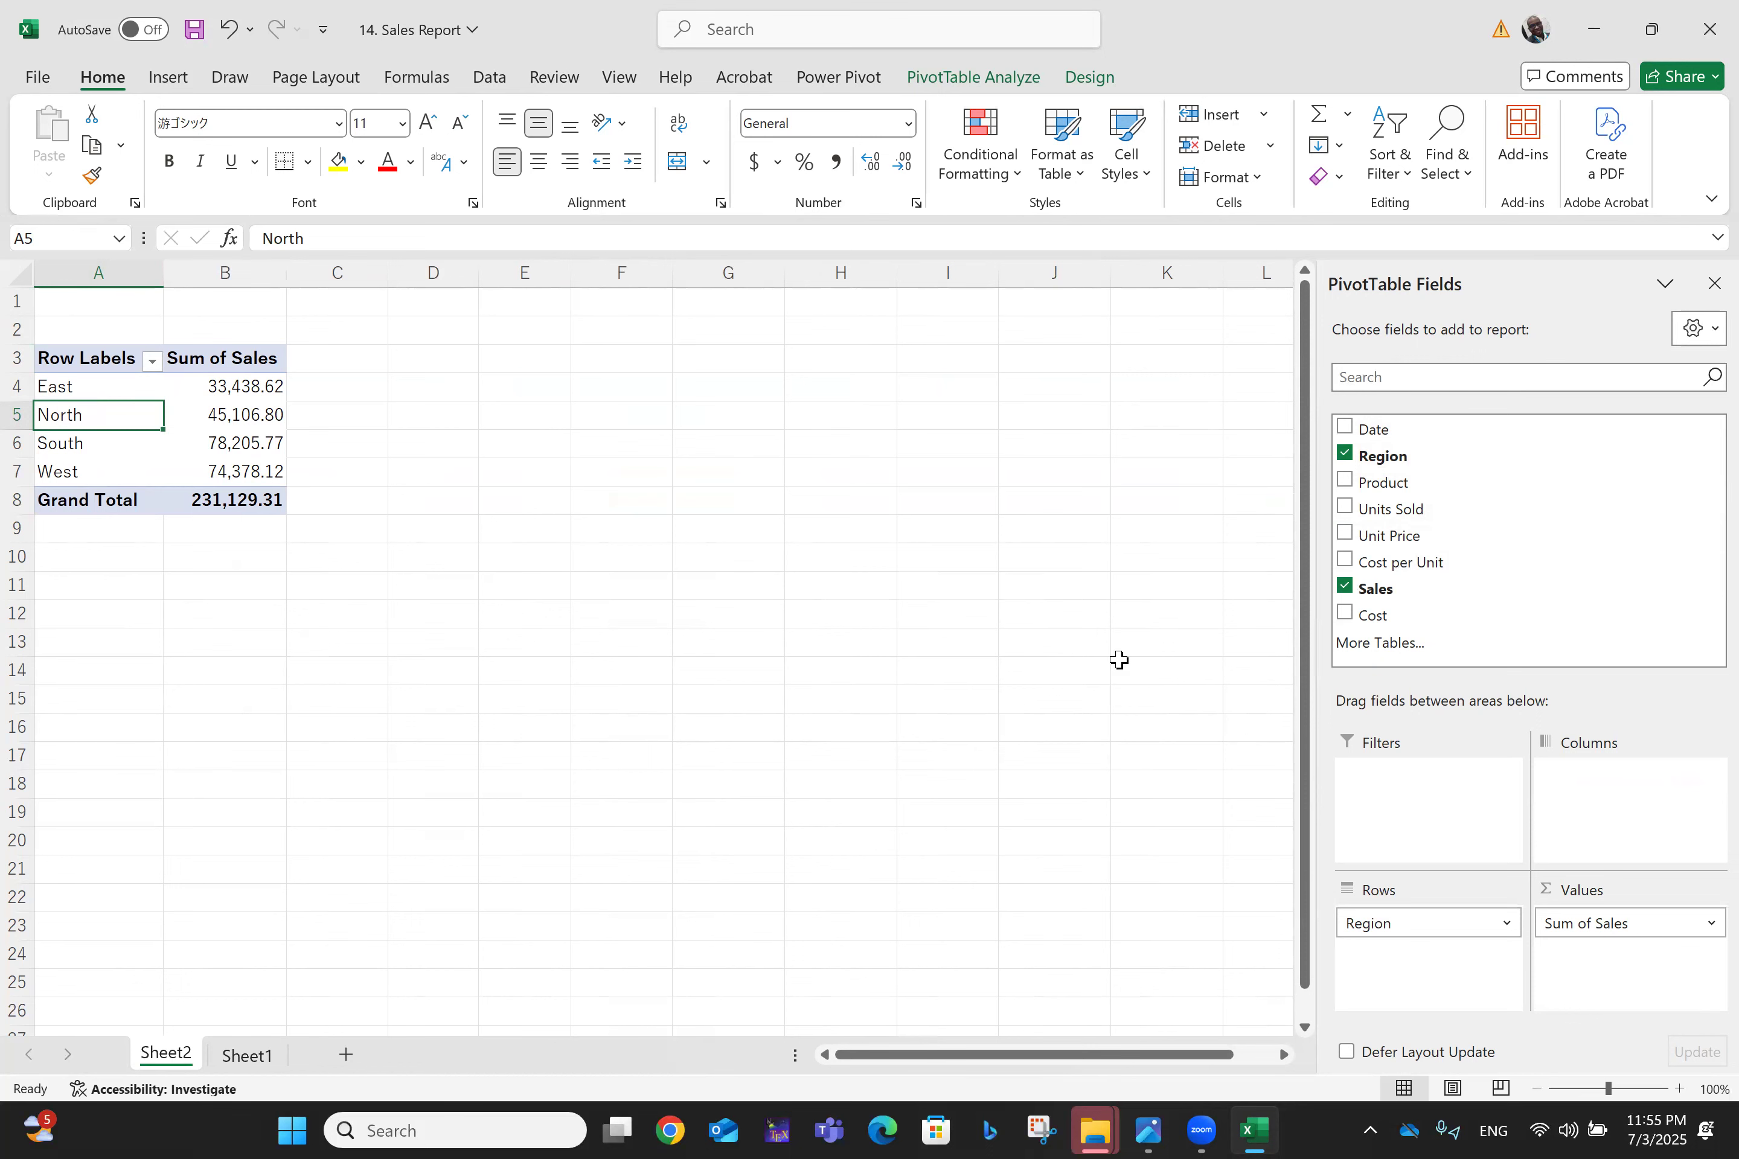
{"action": "left_click_drag", "start_coordinate": [1411, 918], "coordinate": [1071, 860]}
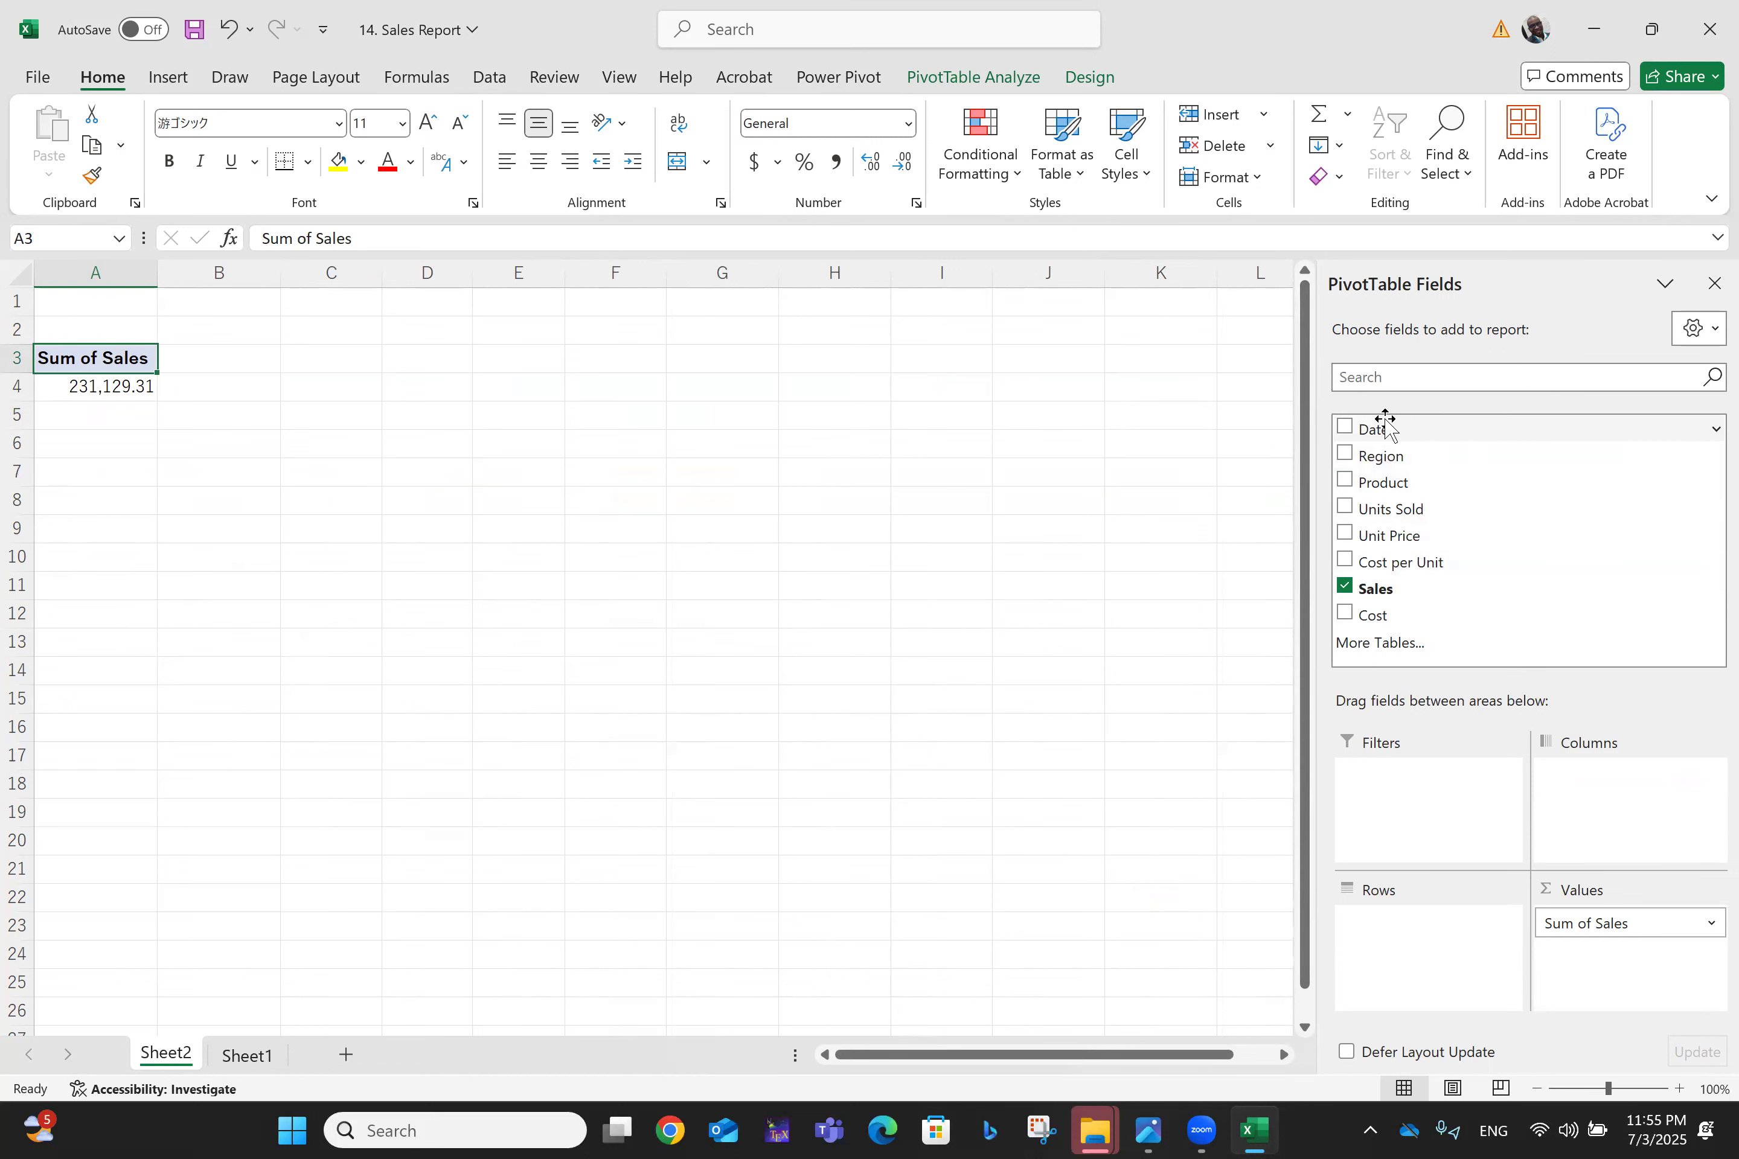
Step: Try Date as the row field, removing its Months and Days levels, and take Date out of the rows
{"action": "left_click_drag", "start_coordinate": [1374, 430], "coordinate": [1366, 930]}
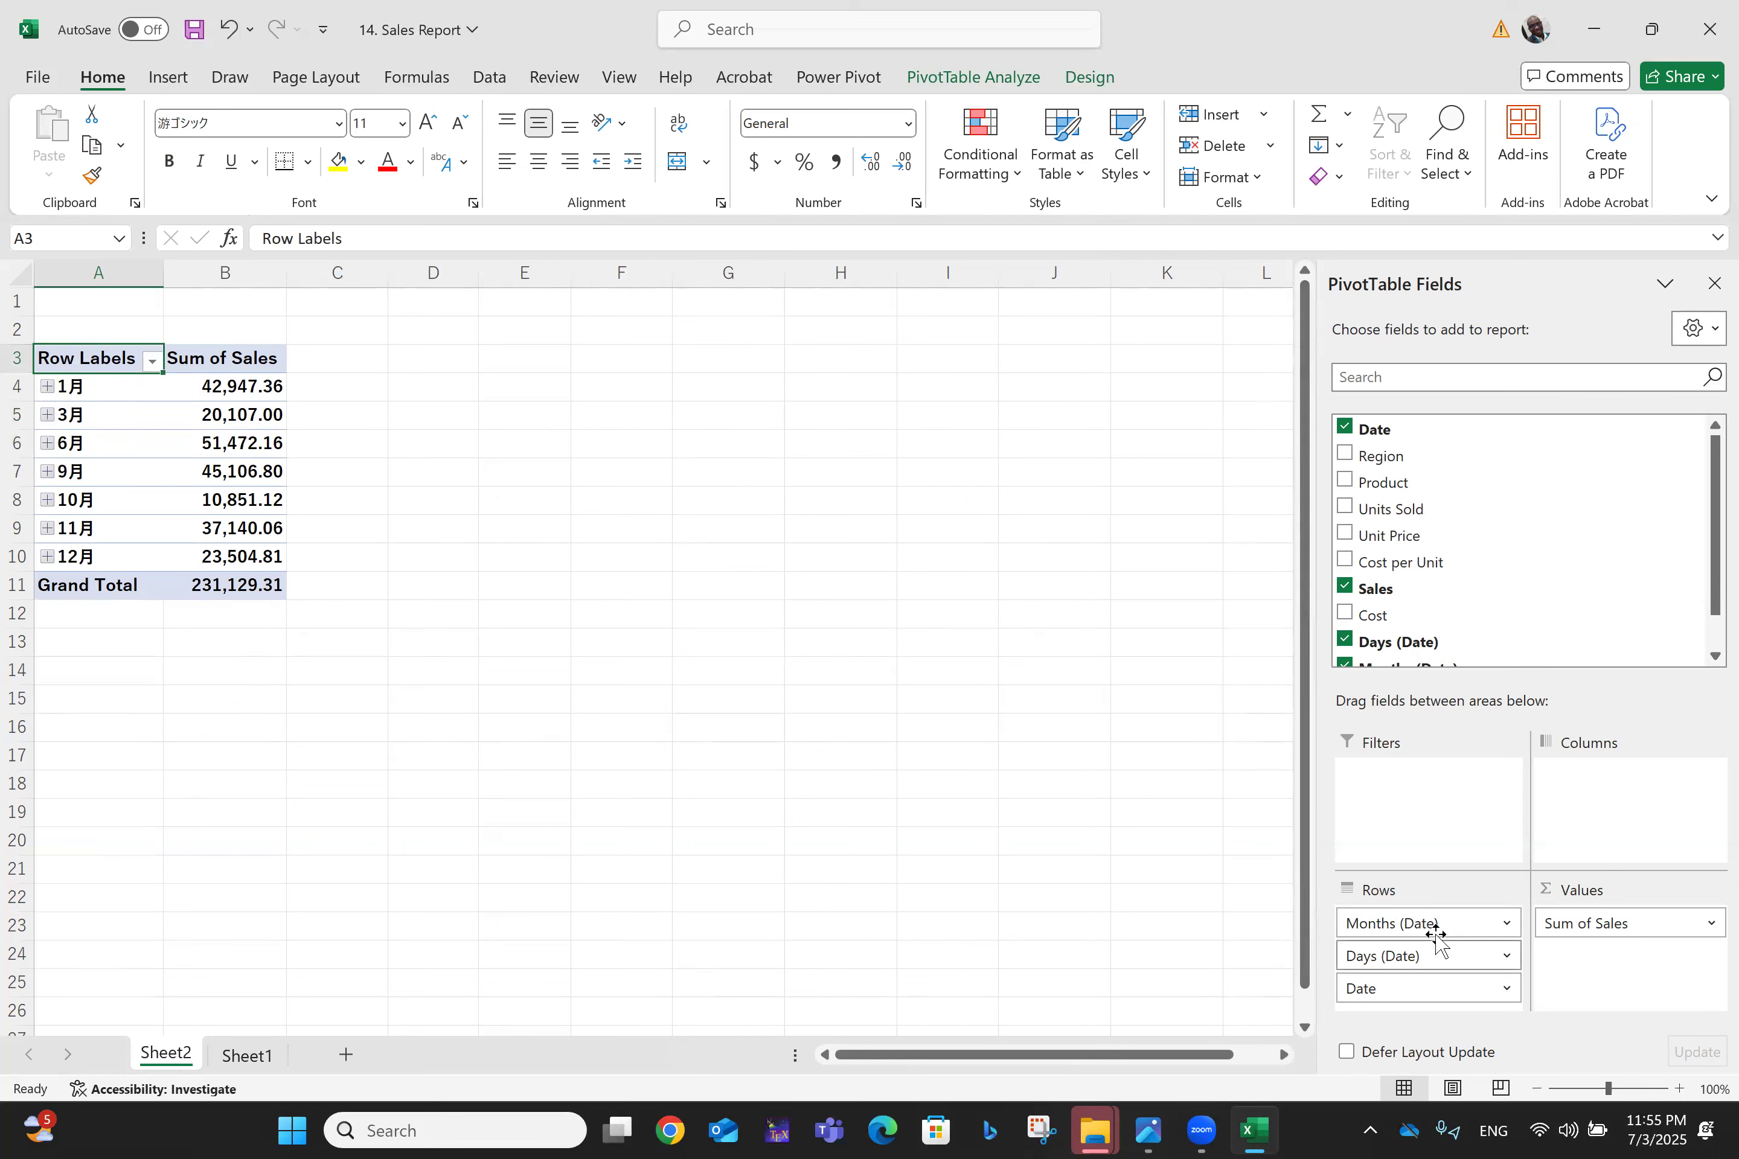
{"action": "left_click_drag", "start_coordinate": [1417, 924], "coordinate": [1026, 885]}
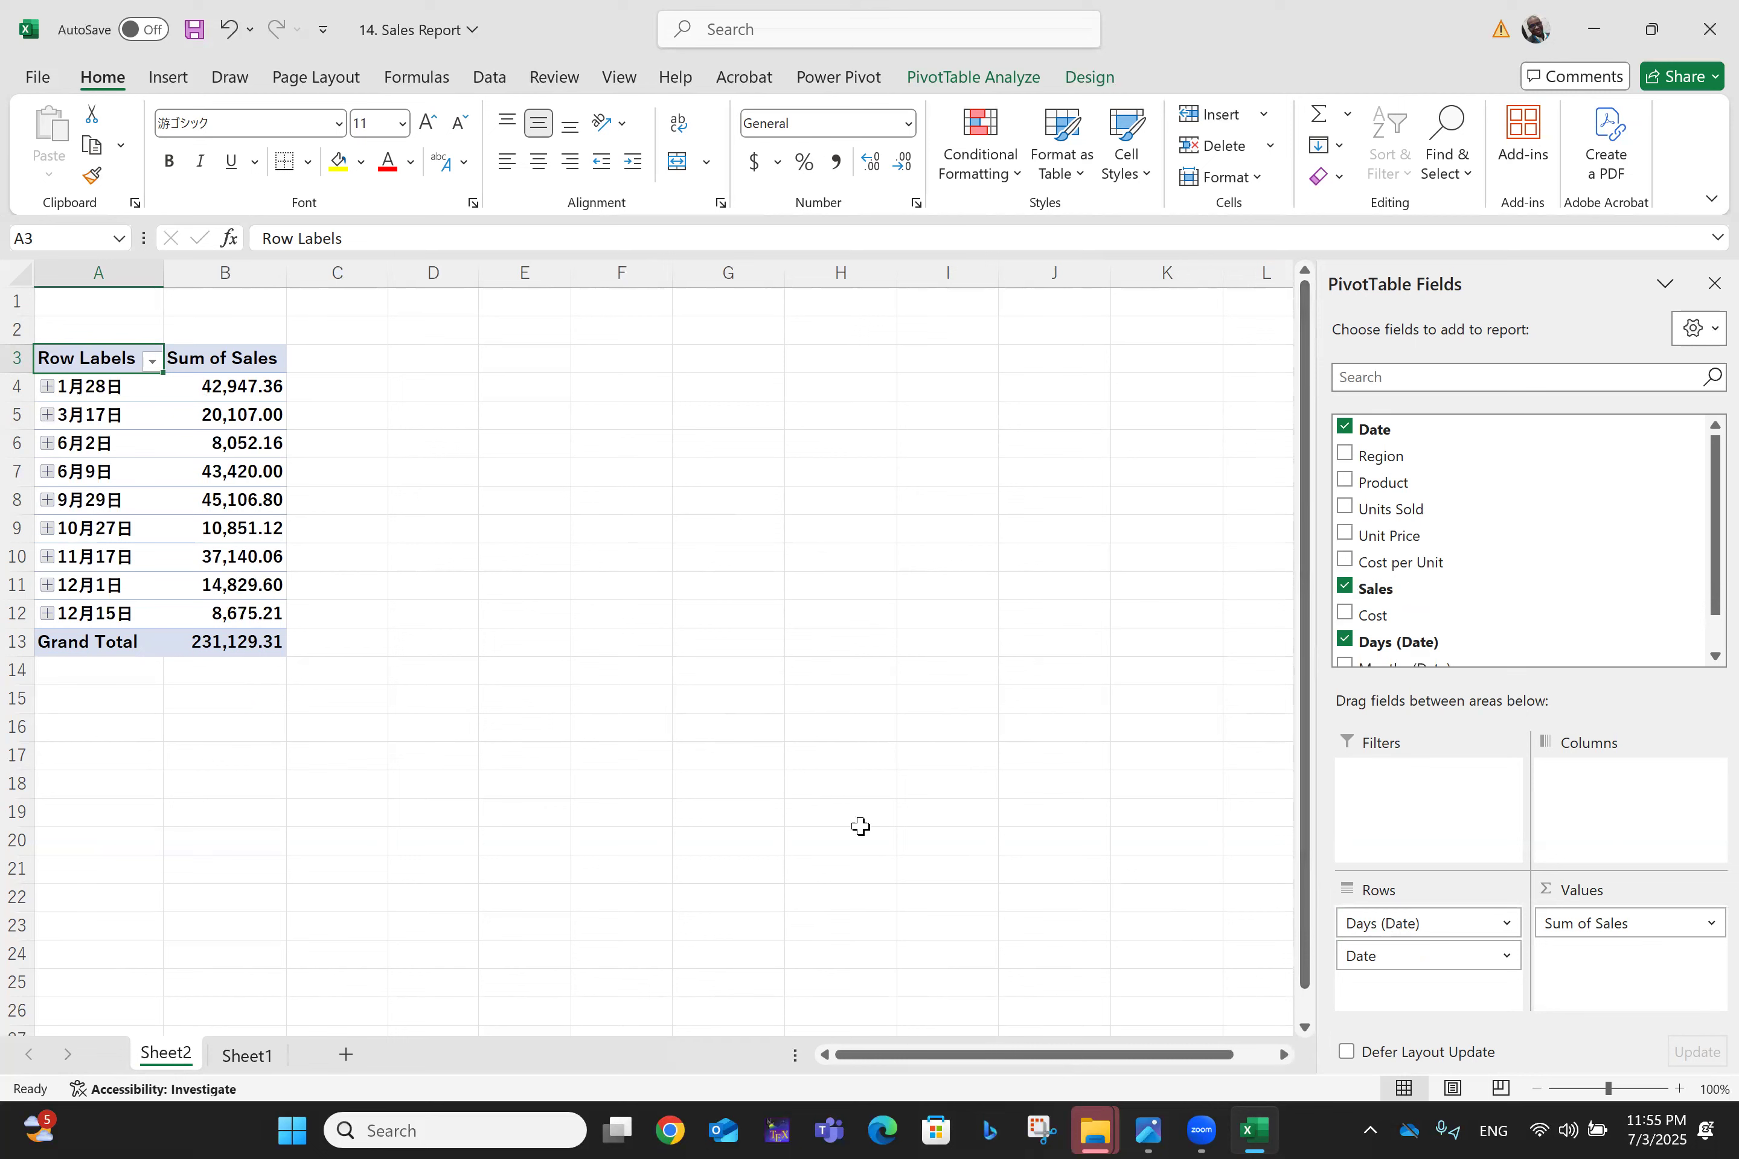
{"action": "left_click_drag", "start_coordinate": [1369, 928], "coordinate": [1095, 856]}
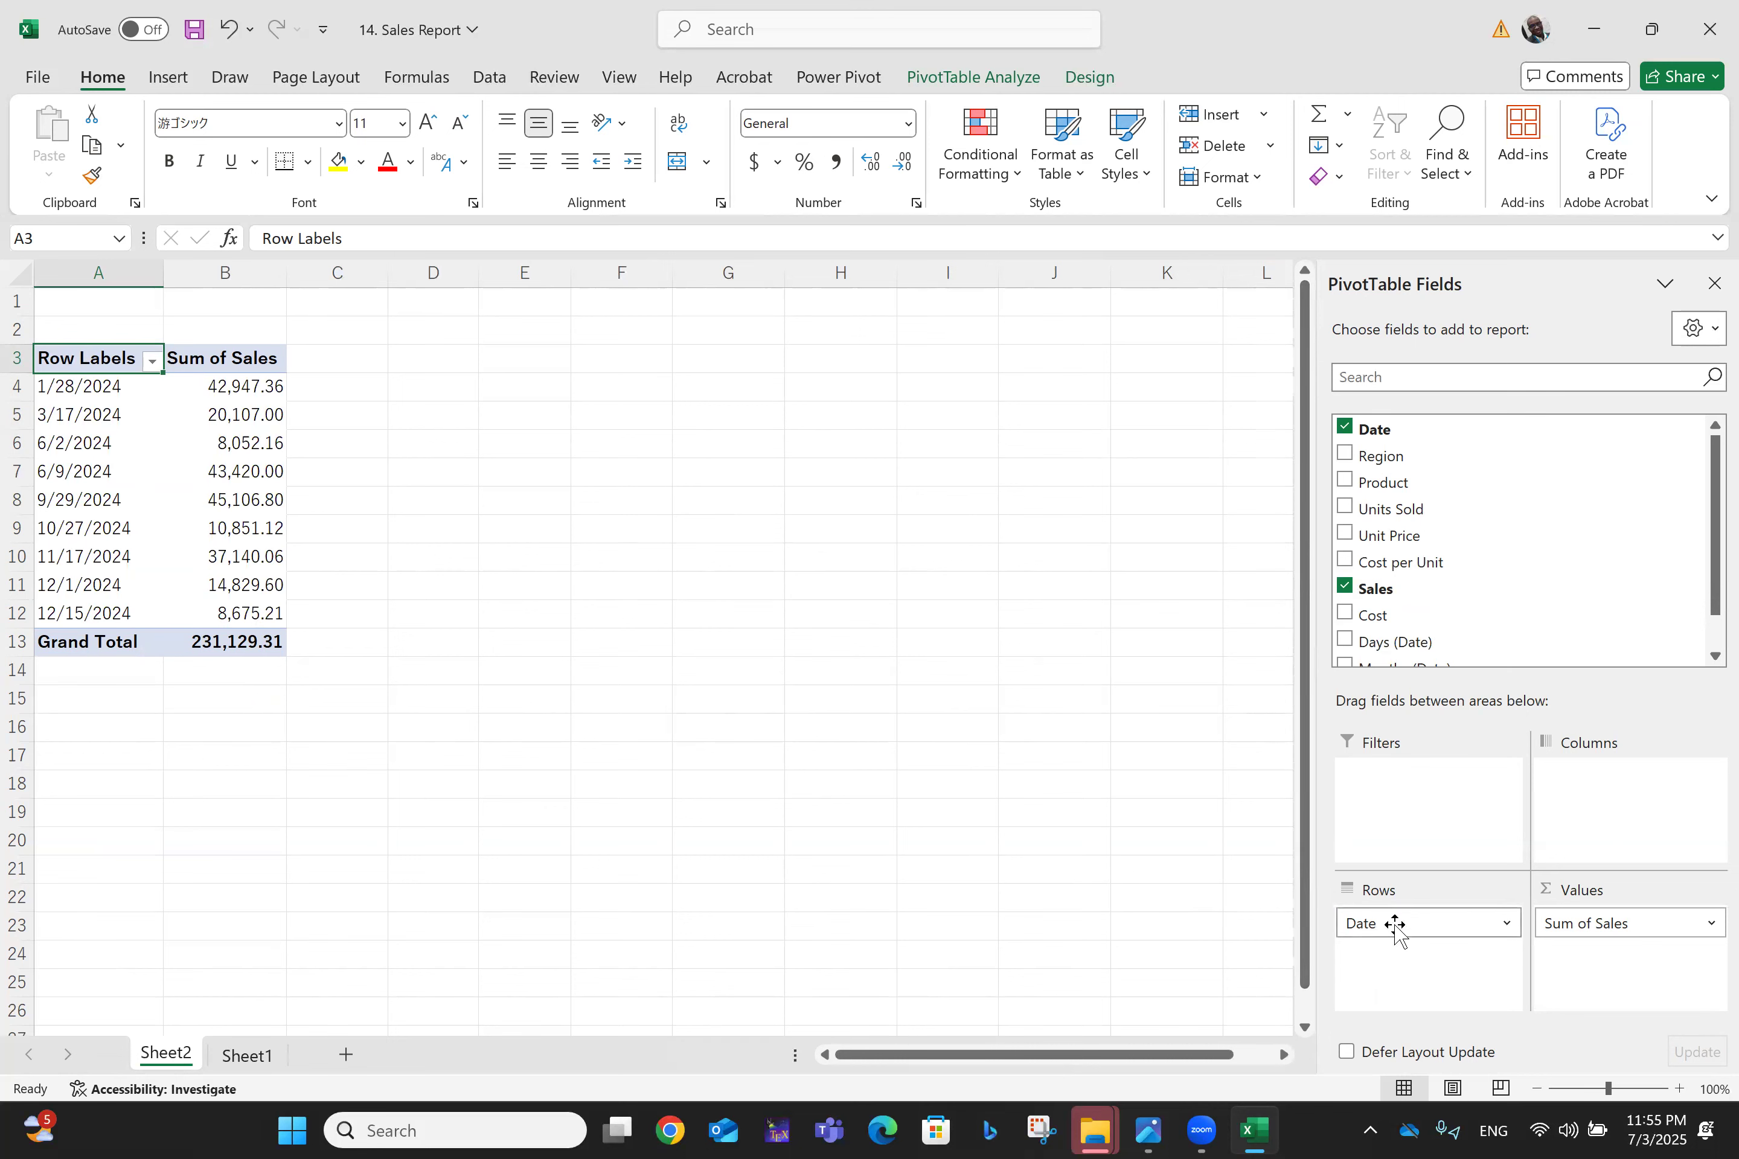
{"action": "left_click_drag", "start_coordinate": [1395, 925], "coordinate": [1013, 855]}
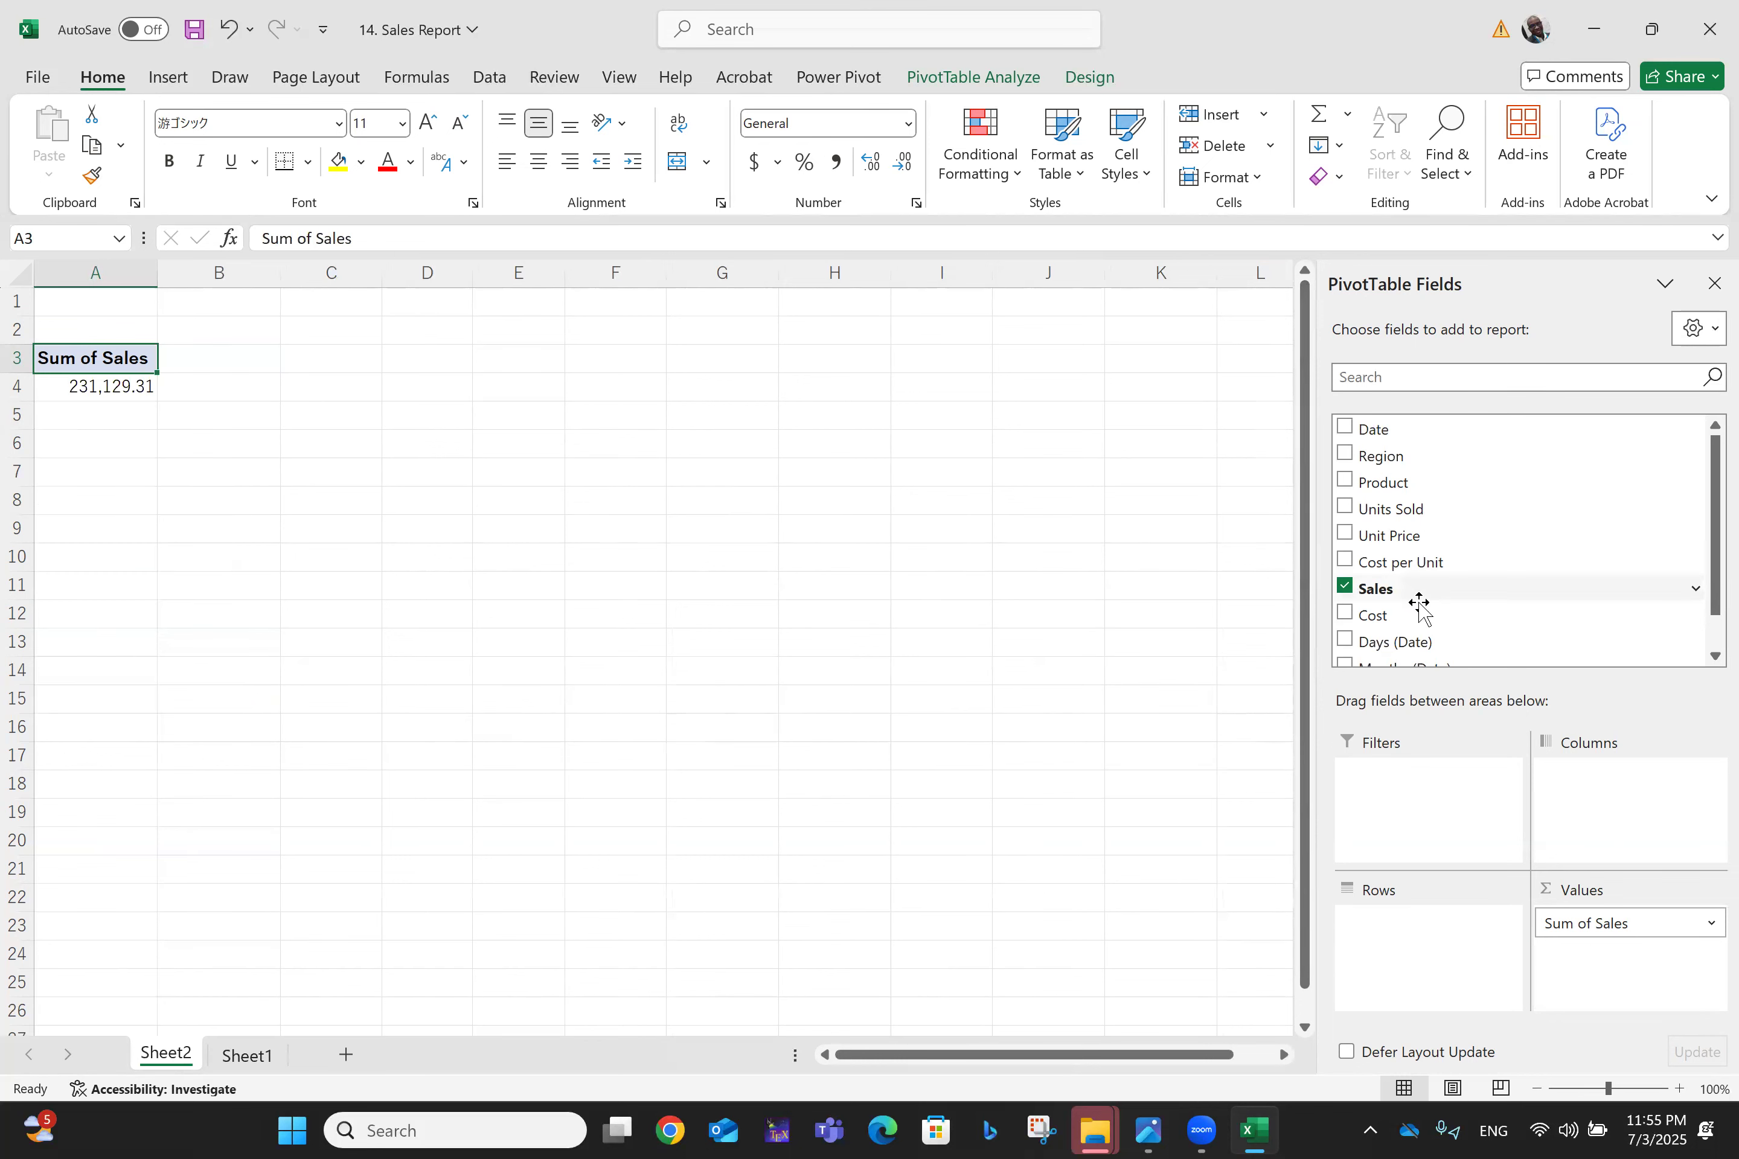
Step: Add the Product field to the PivotTable's rows to sum Sales by product
{"action": "left_click_drag", "start_coordinate": [1409, 488], "coordinate": [1413, 952]}
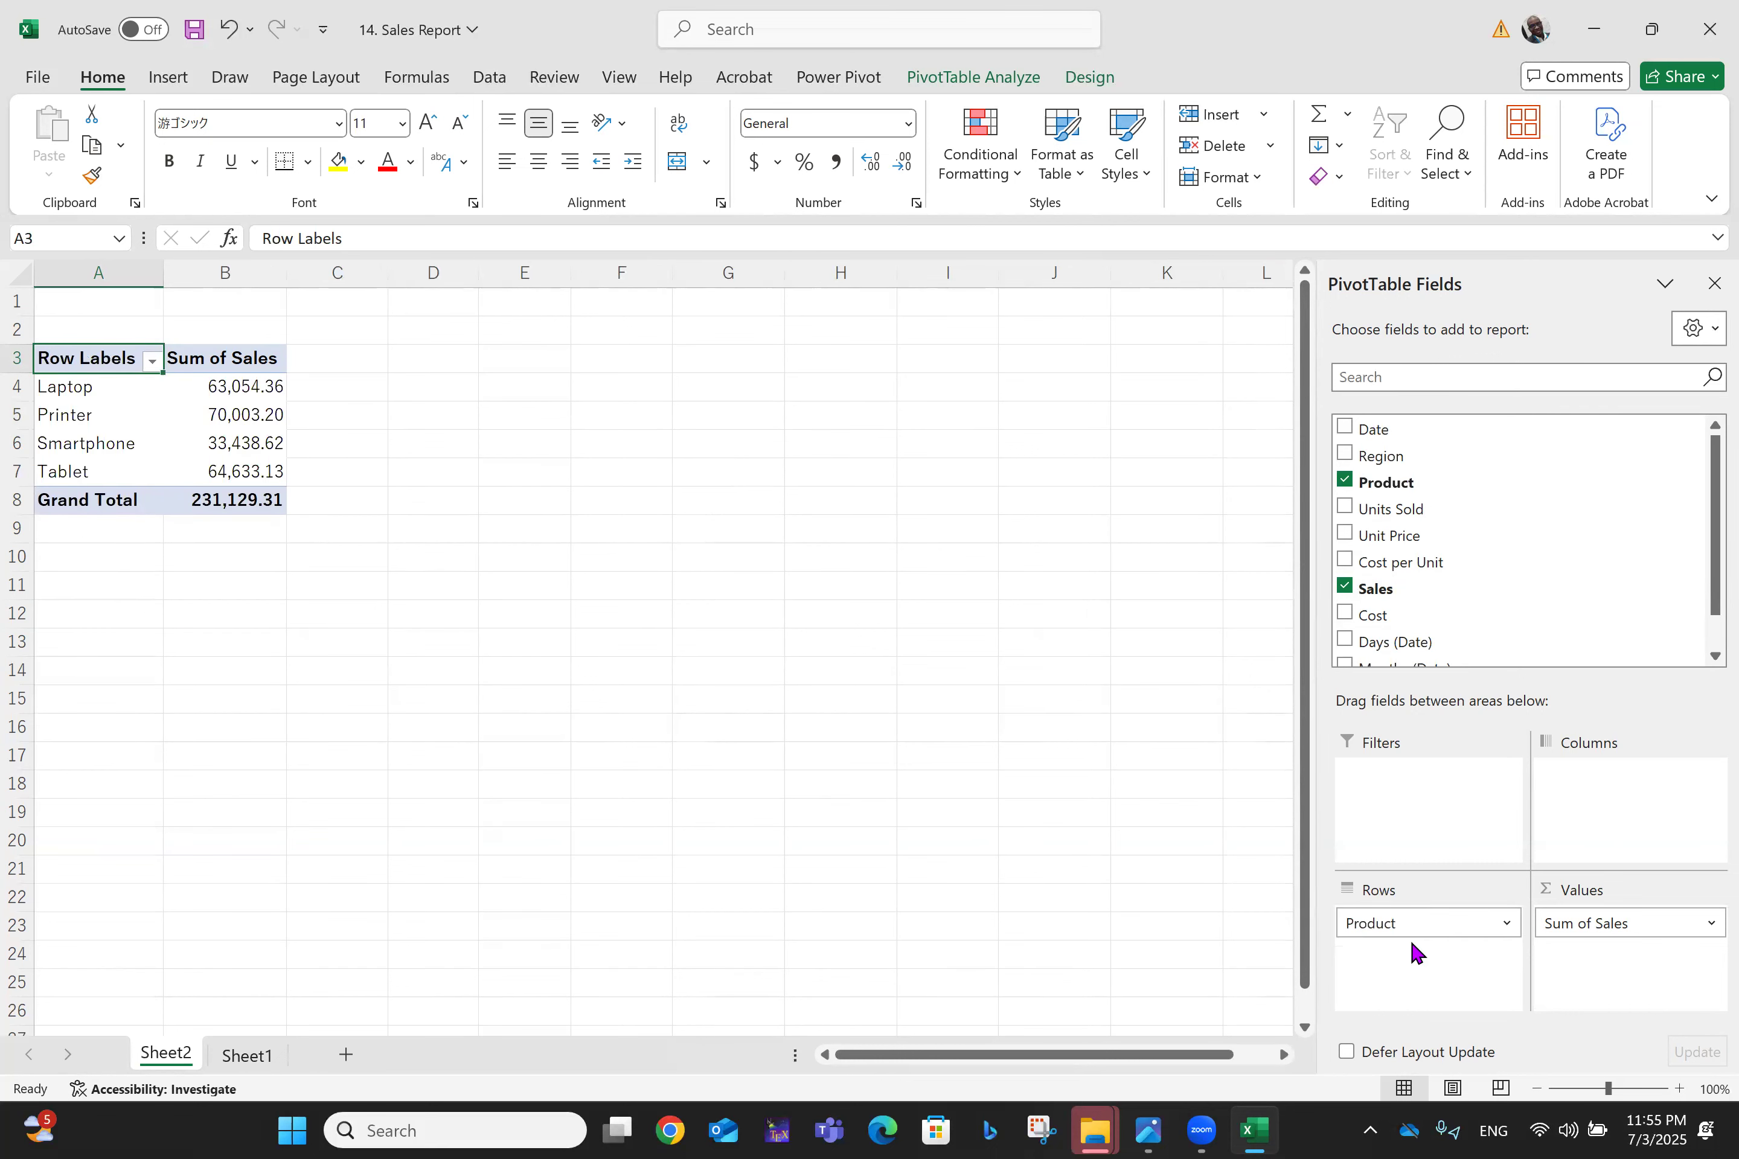
{"action": "scroll", "coordinate": [1410, 943], "scroll_direction": "left", "scroll_amount": 3}
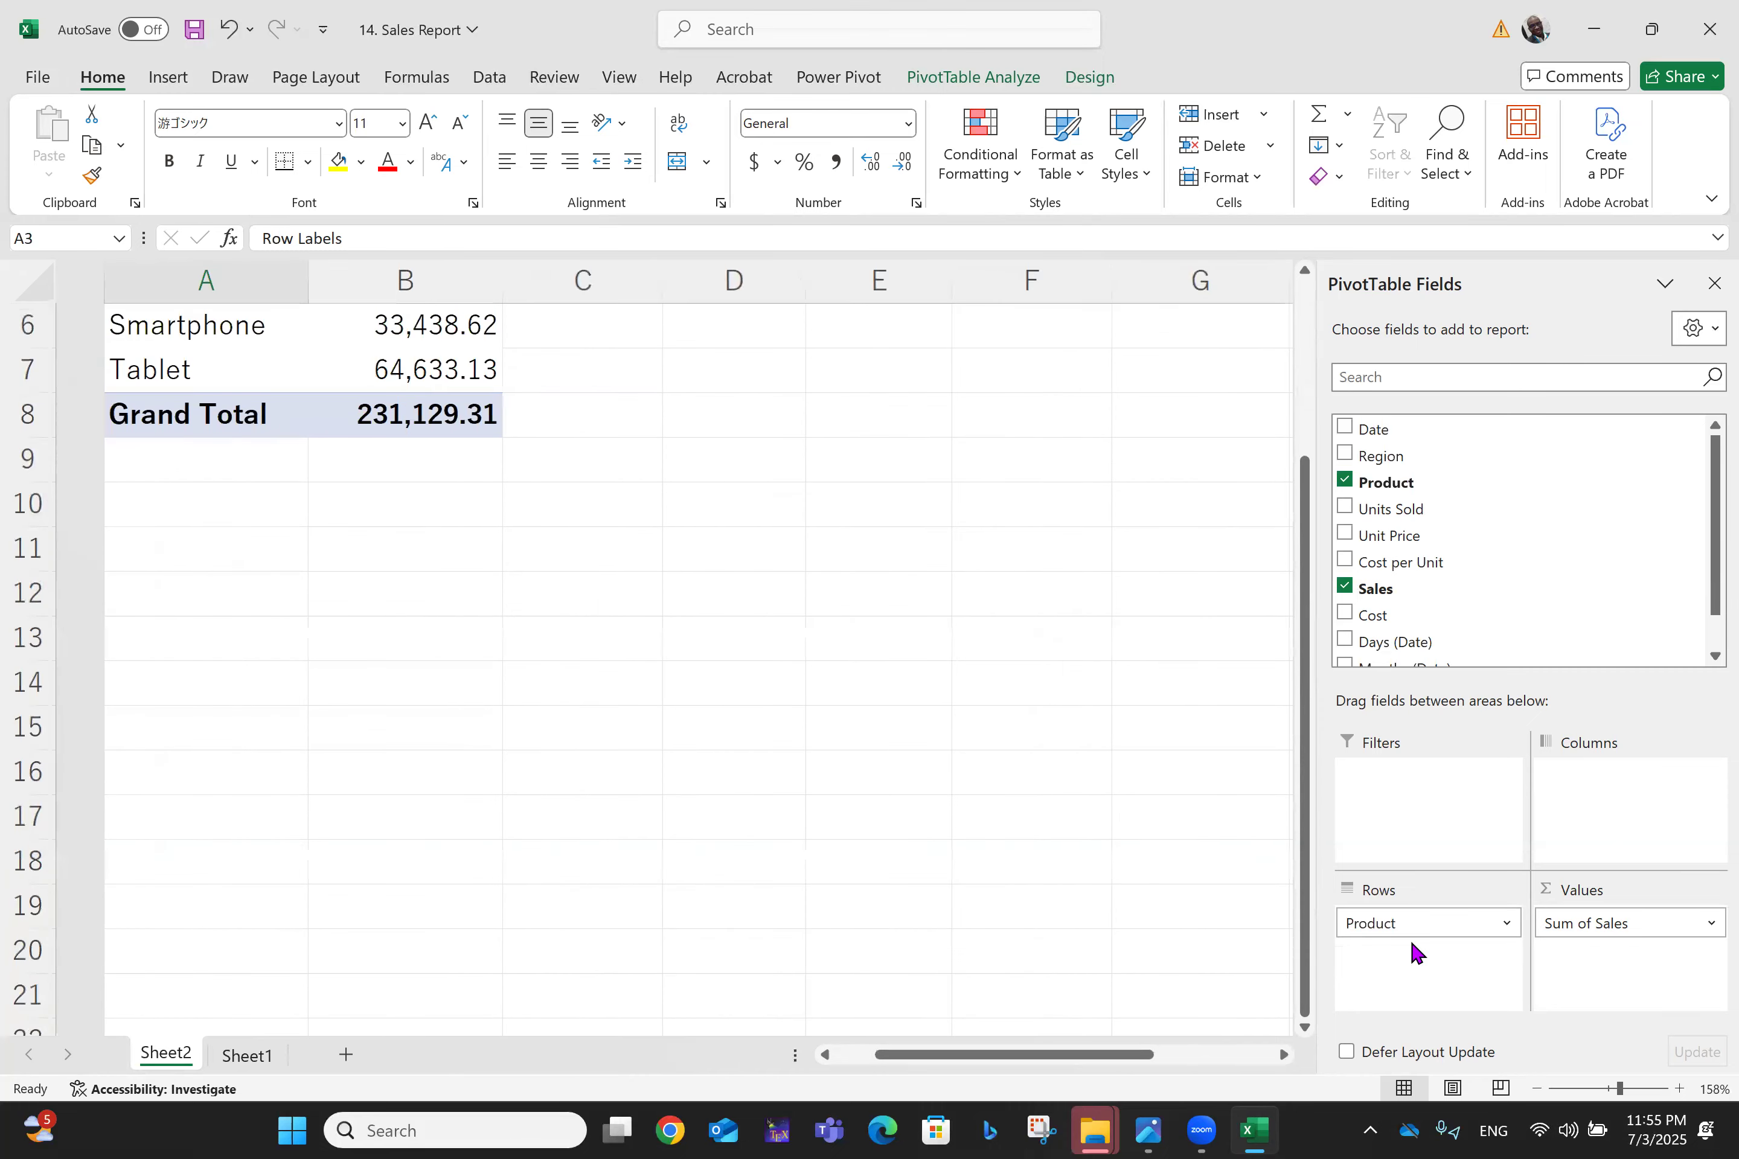
{"action": "scroll", "coordinate": [1410, 943], "scroll_direction": "up", "scroll_amount": 5}
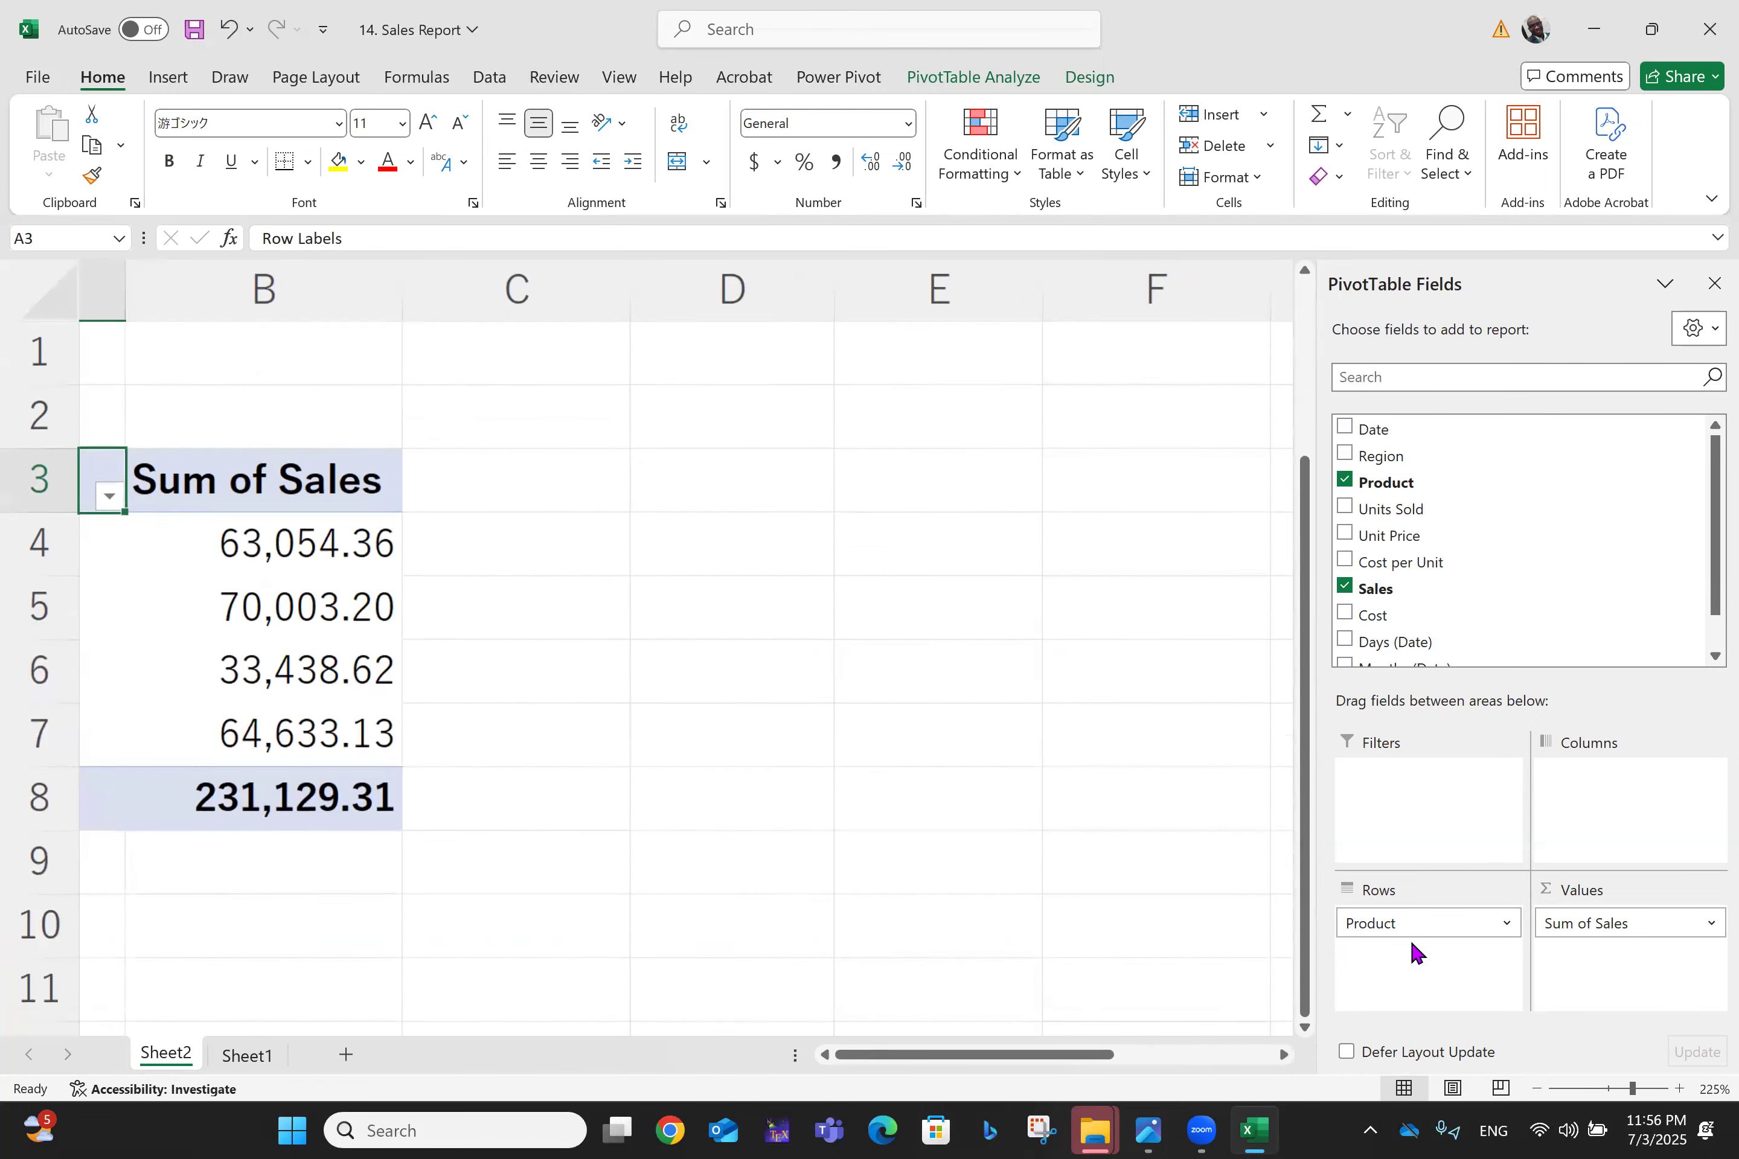
{"action": "scroll", "coordinate": [1411, 944], "scroll_direction": "left", "scroll_amount": 3}
{"action": "scroll", "coordinate": [1410, 944], "scroll_direction": "down", "scroll_amount": 1}
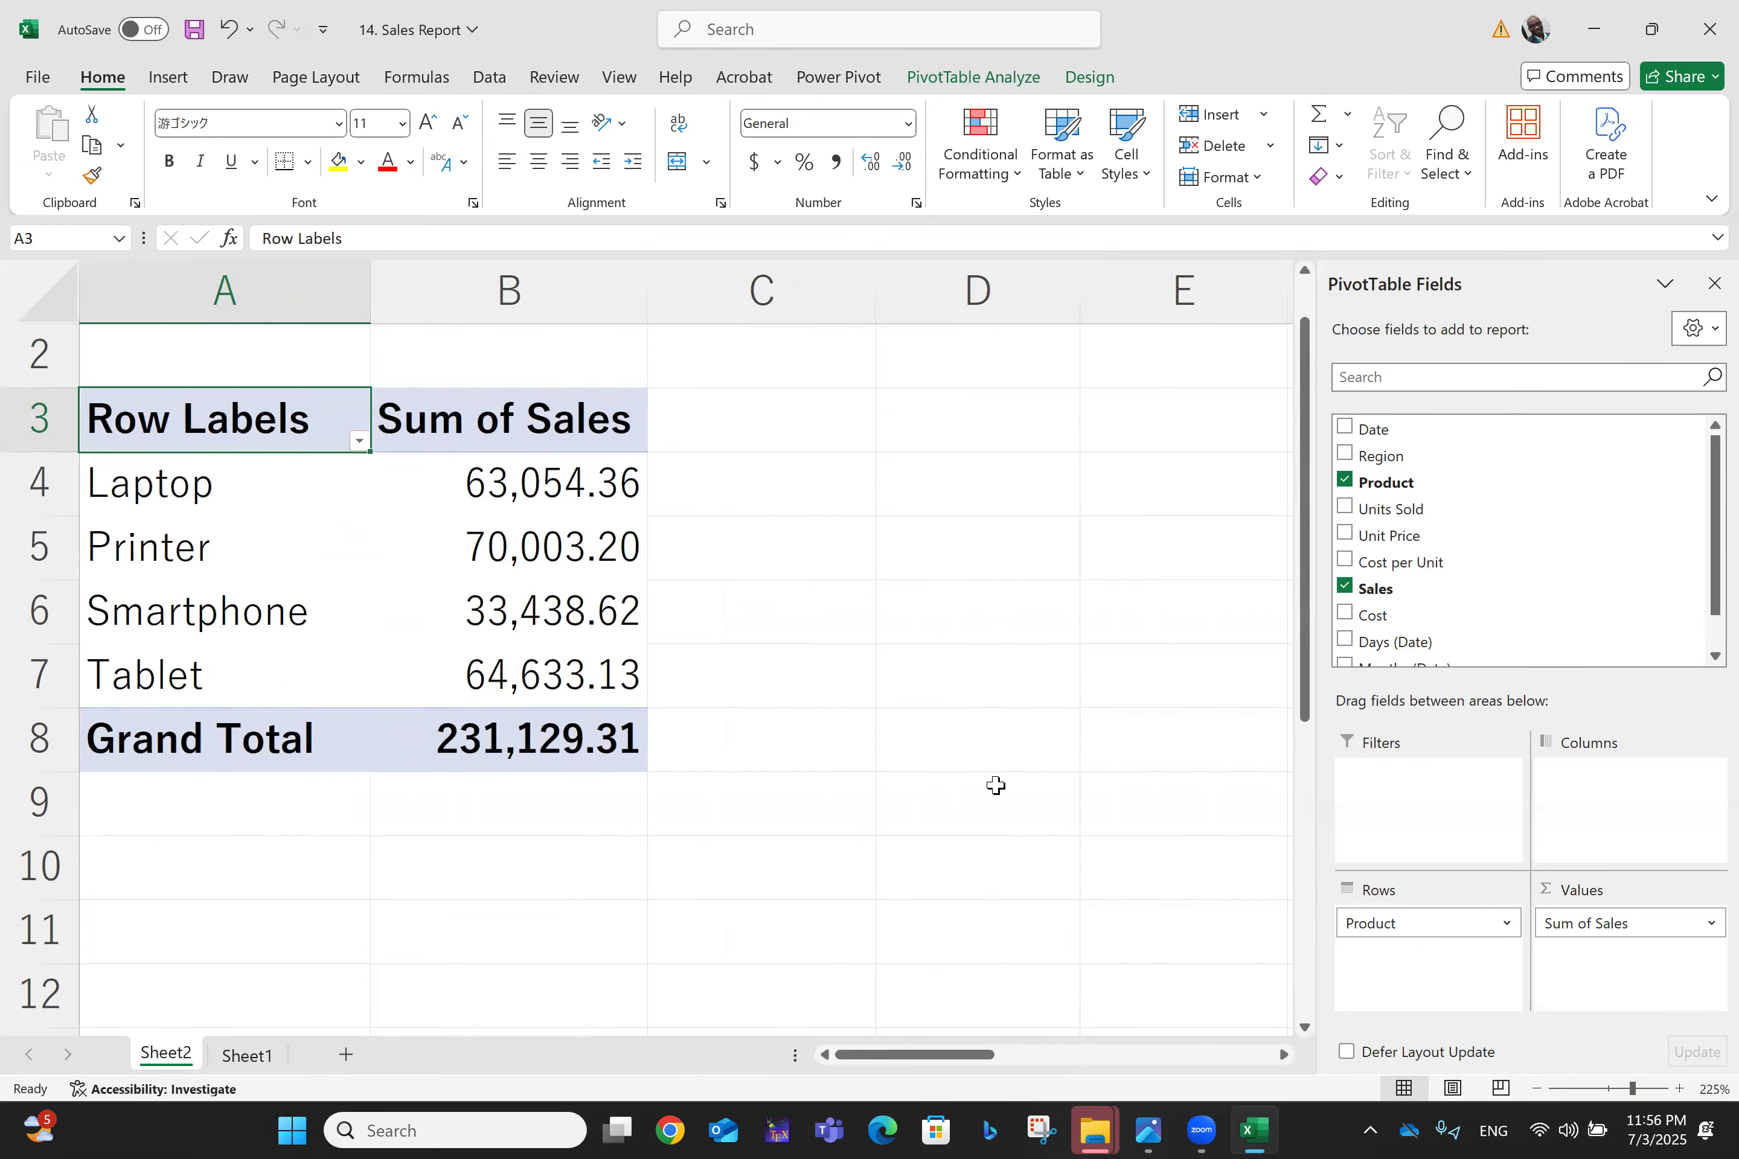
Step: Replace Product with Region in the PivotTable's rows and put Product in its columns
{"action": "mouse_move", "coordinate": [384, 649]}
{"action": "left_click_drag", "start_coordinate": [1374, 923], "coordinate": [1137, 792]}
{"action": "left_click_drag", "start_coordinate": [1385, 458], "coordinate": [1379, 935]}
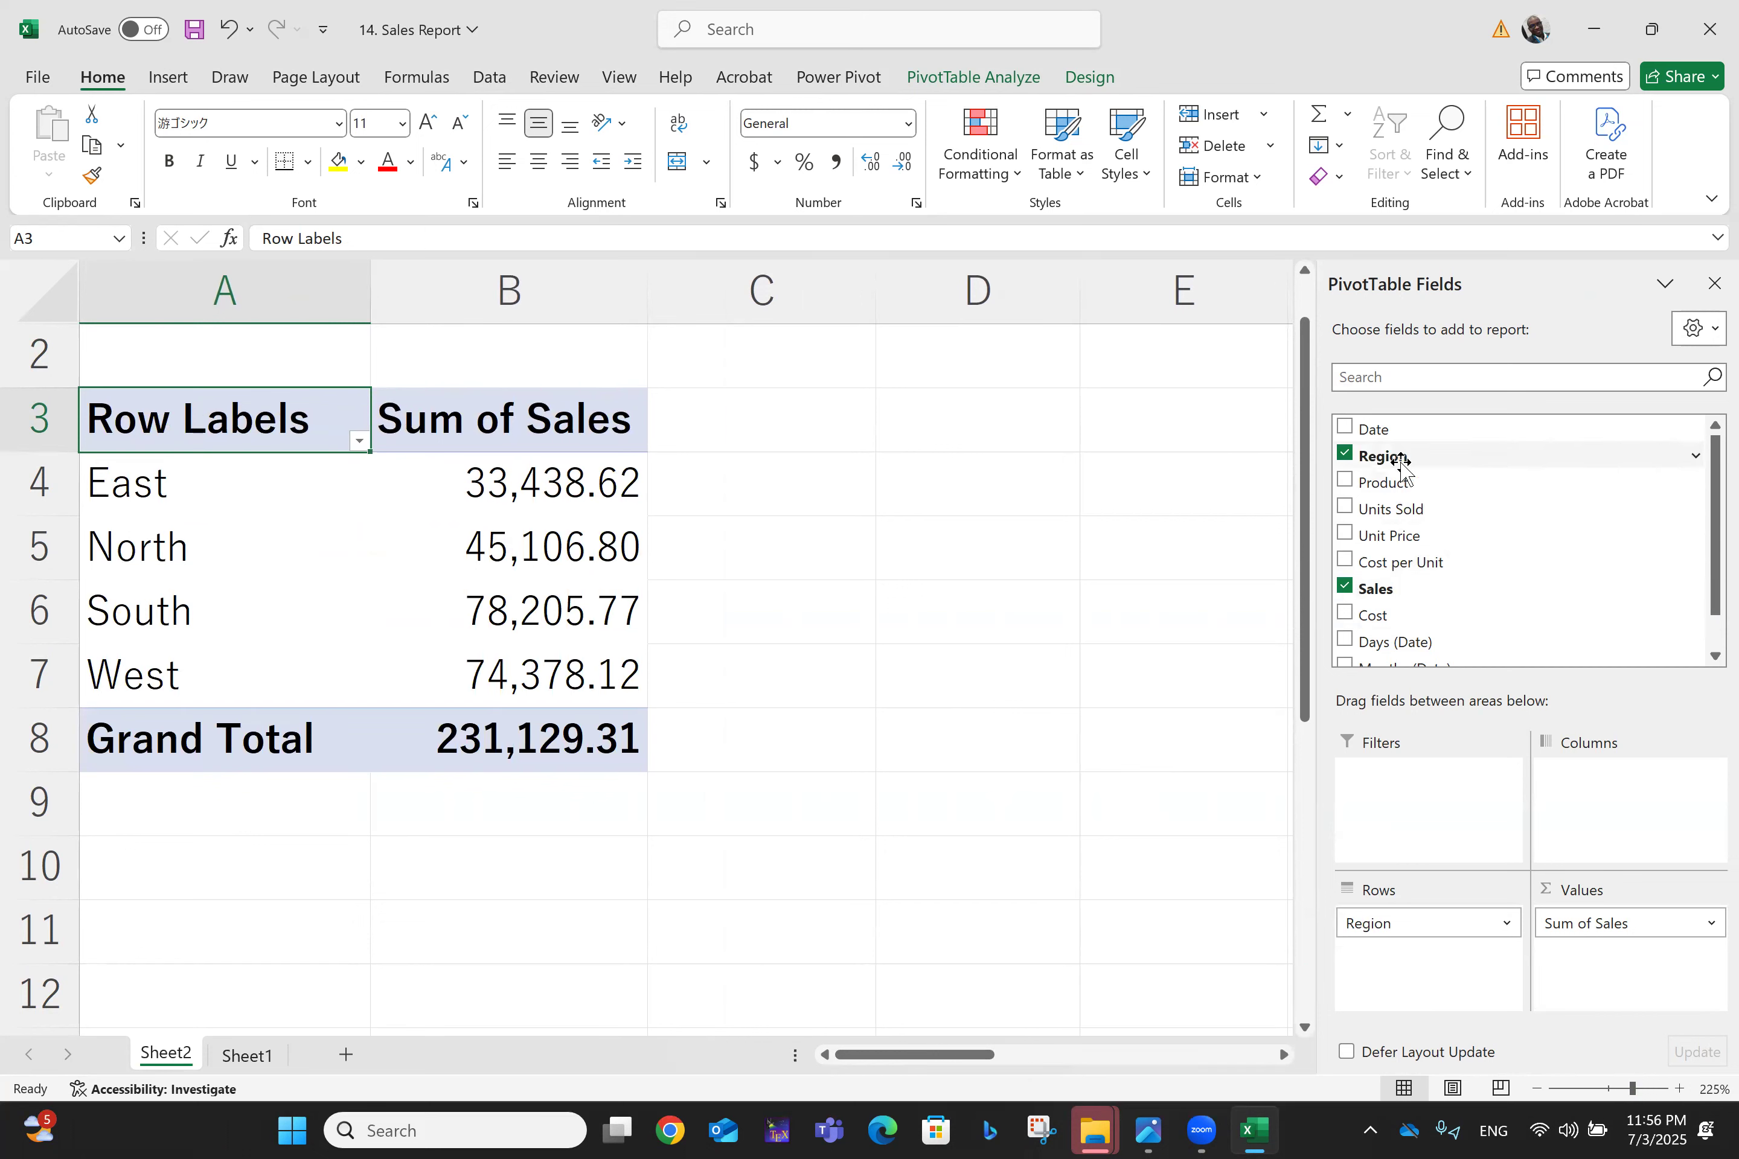
{"action": "left_click_drag", "start_coordinate": [1405, 482], "coordinate": [1603, 787]}
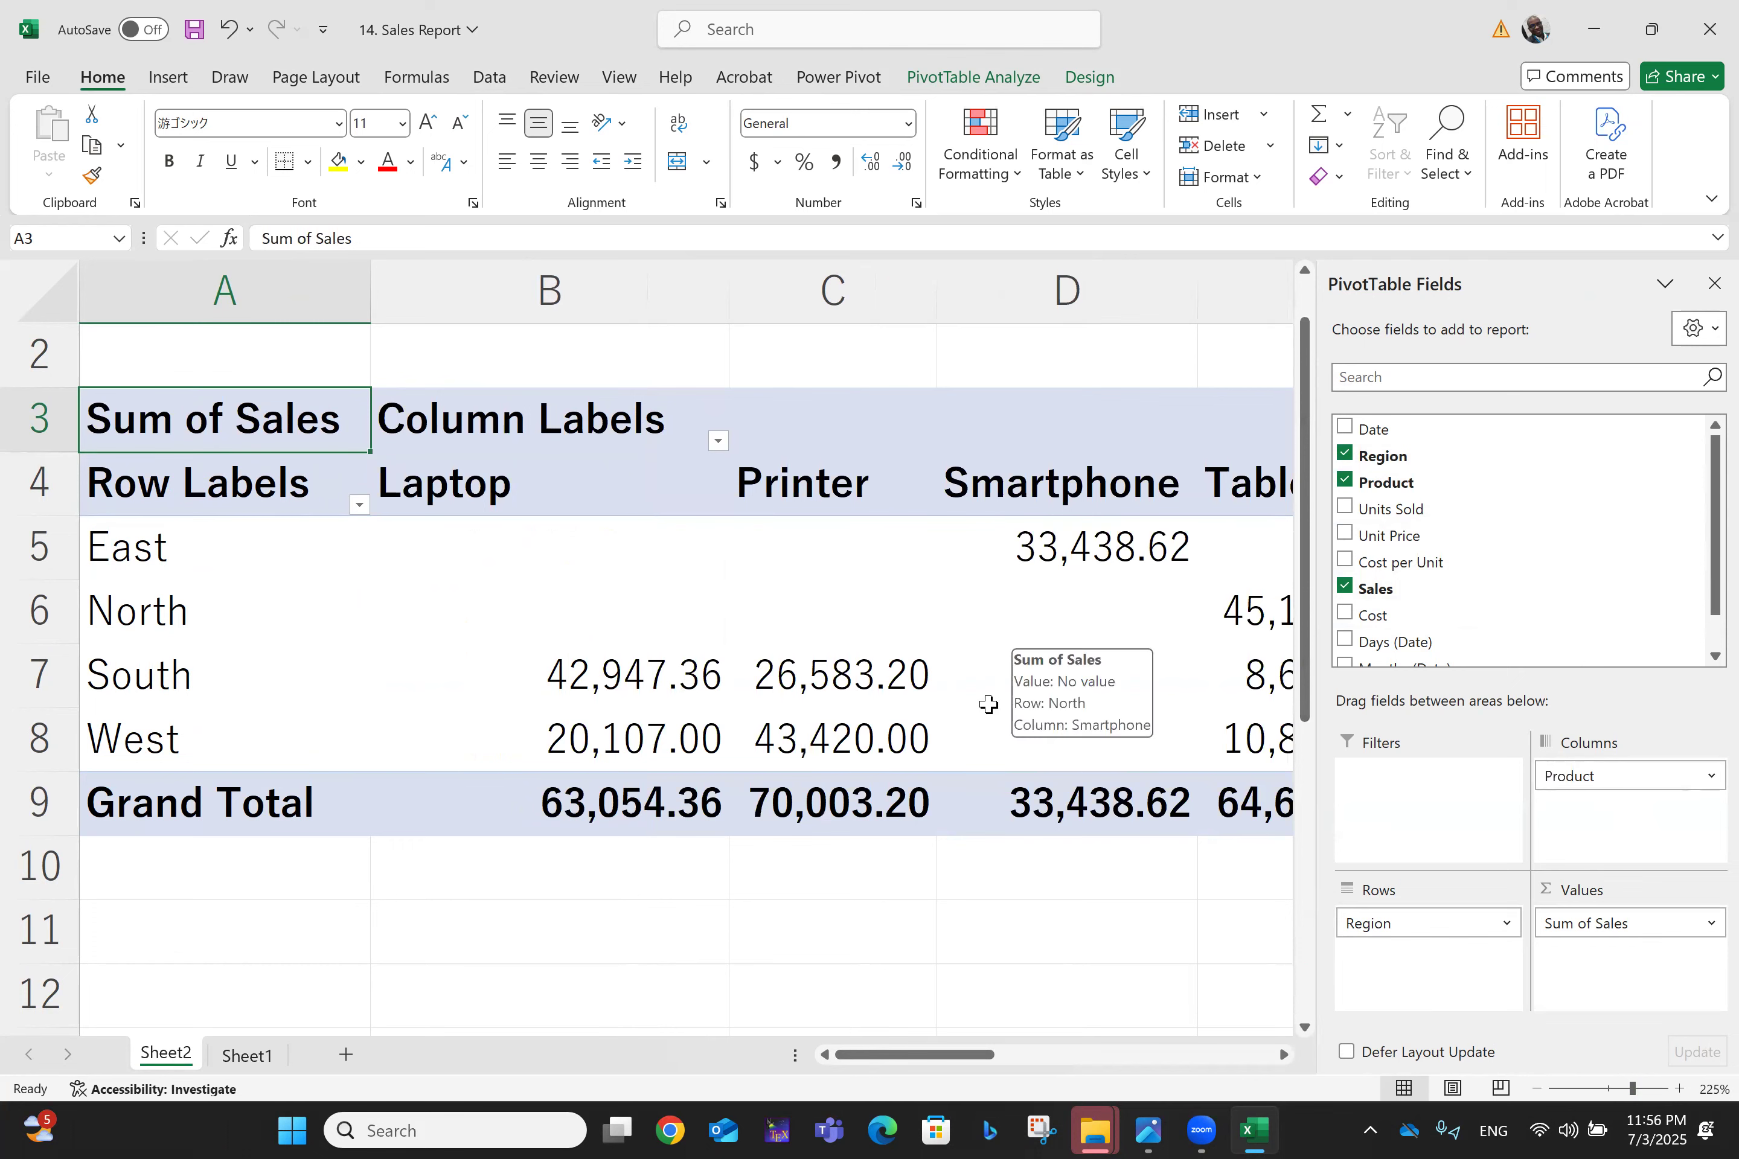
{"action": "scroll", "coordinate": [517, 703], "scroll_direction": "right", "scroll_amount": 4}
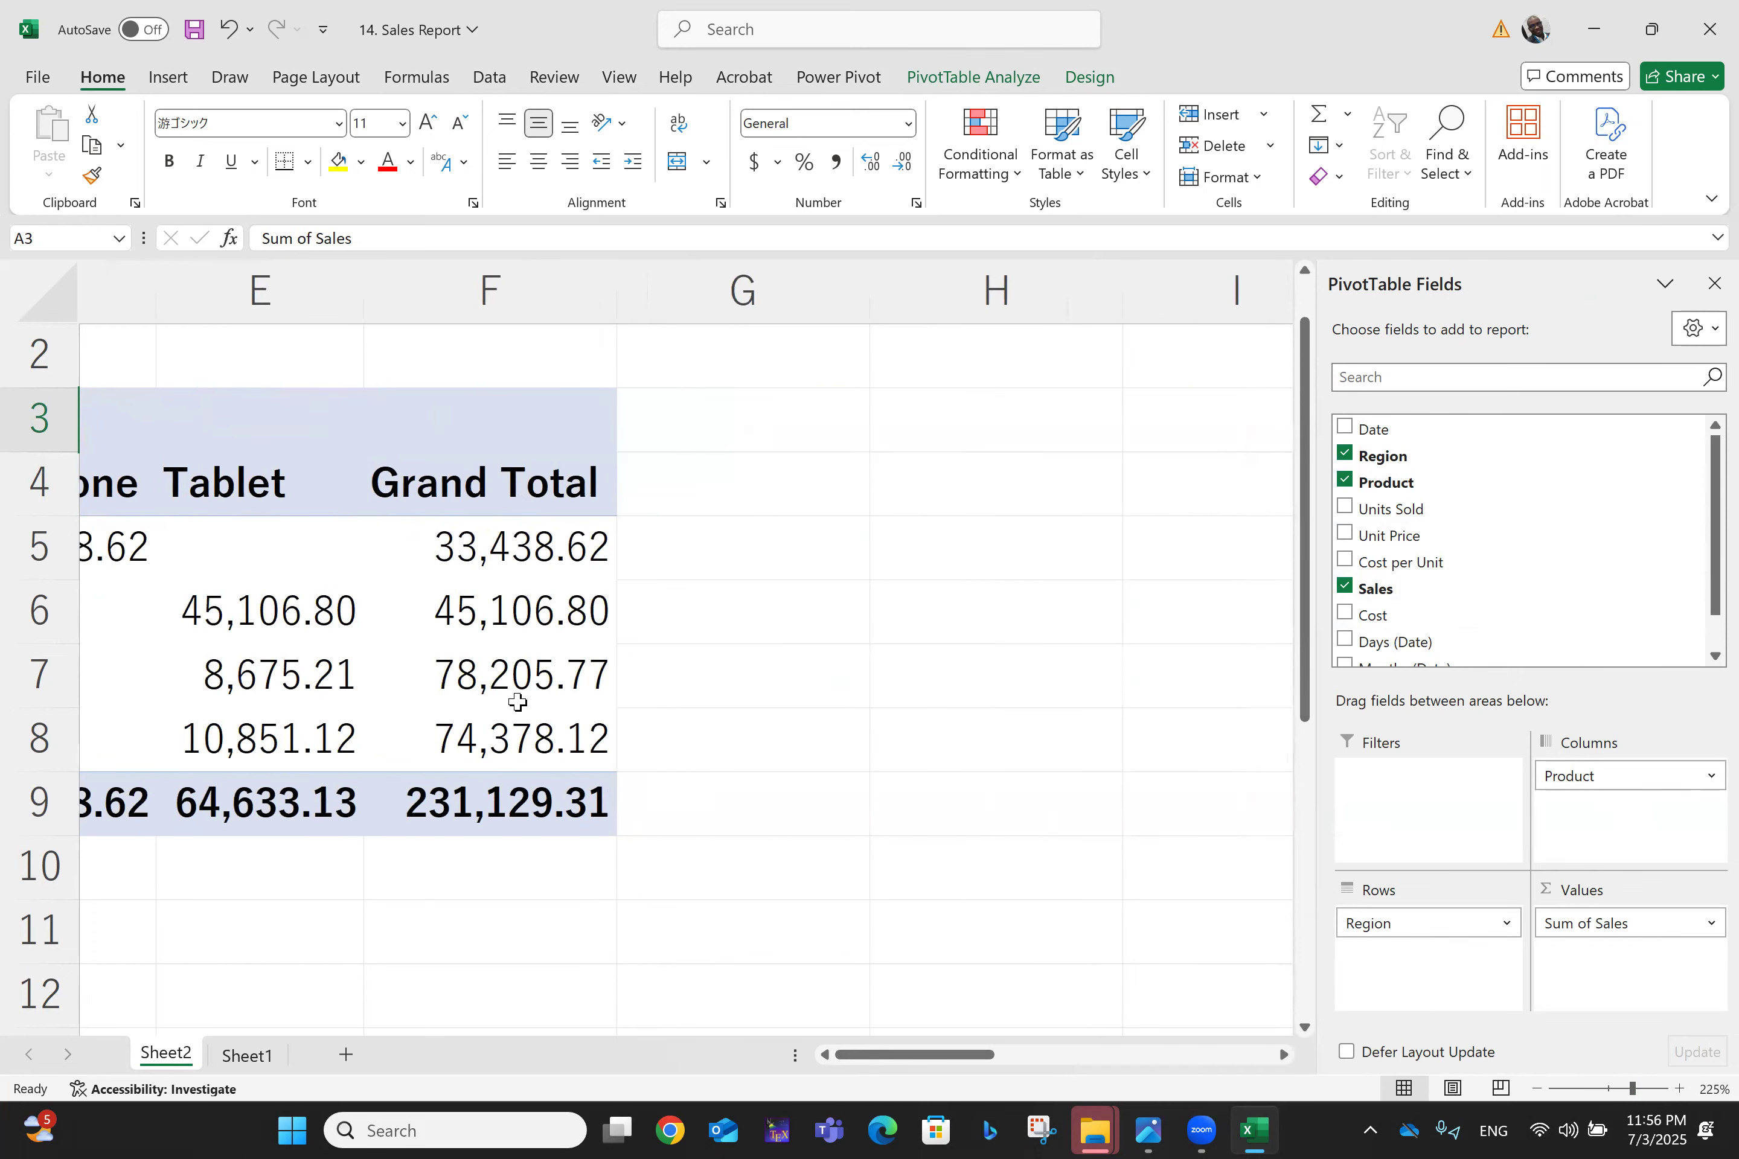
{"action": "scroll", "coordinate": [516, 703], "scroll_direction": "left", "scroll_amount": 3}
{"action": "scroll", "coordinate": [898, 838], "scroll_direction": "left", "scroll_amount": 1}
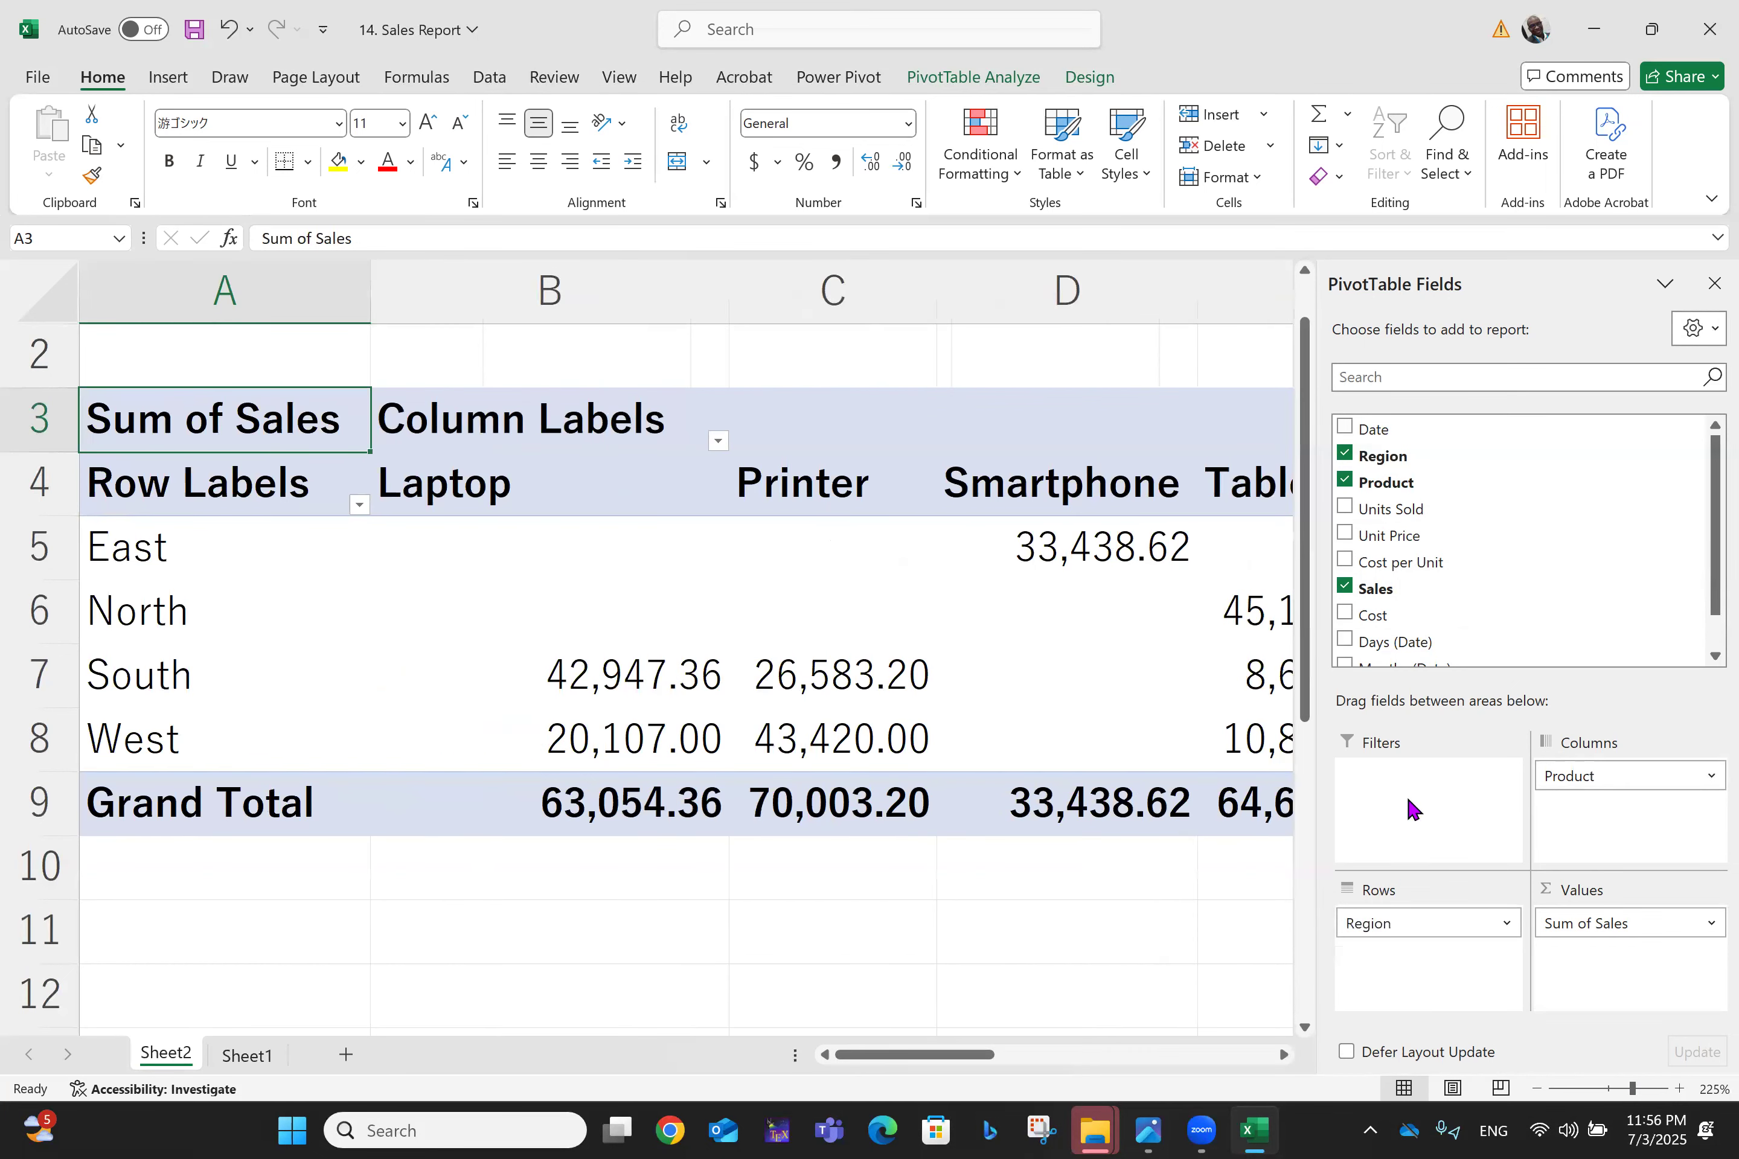
Step: Clear Product from the columns and try Product, replaced by Units Sold, in place of Region in the PivotTable's rows
{"action": "left_click_drag", "start_coordinate": [1597, 776], "coordinate": [1110, 864]}
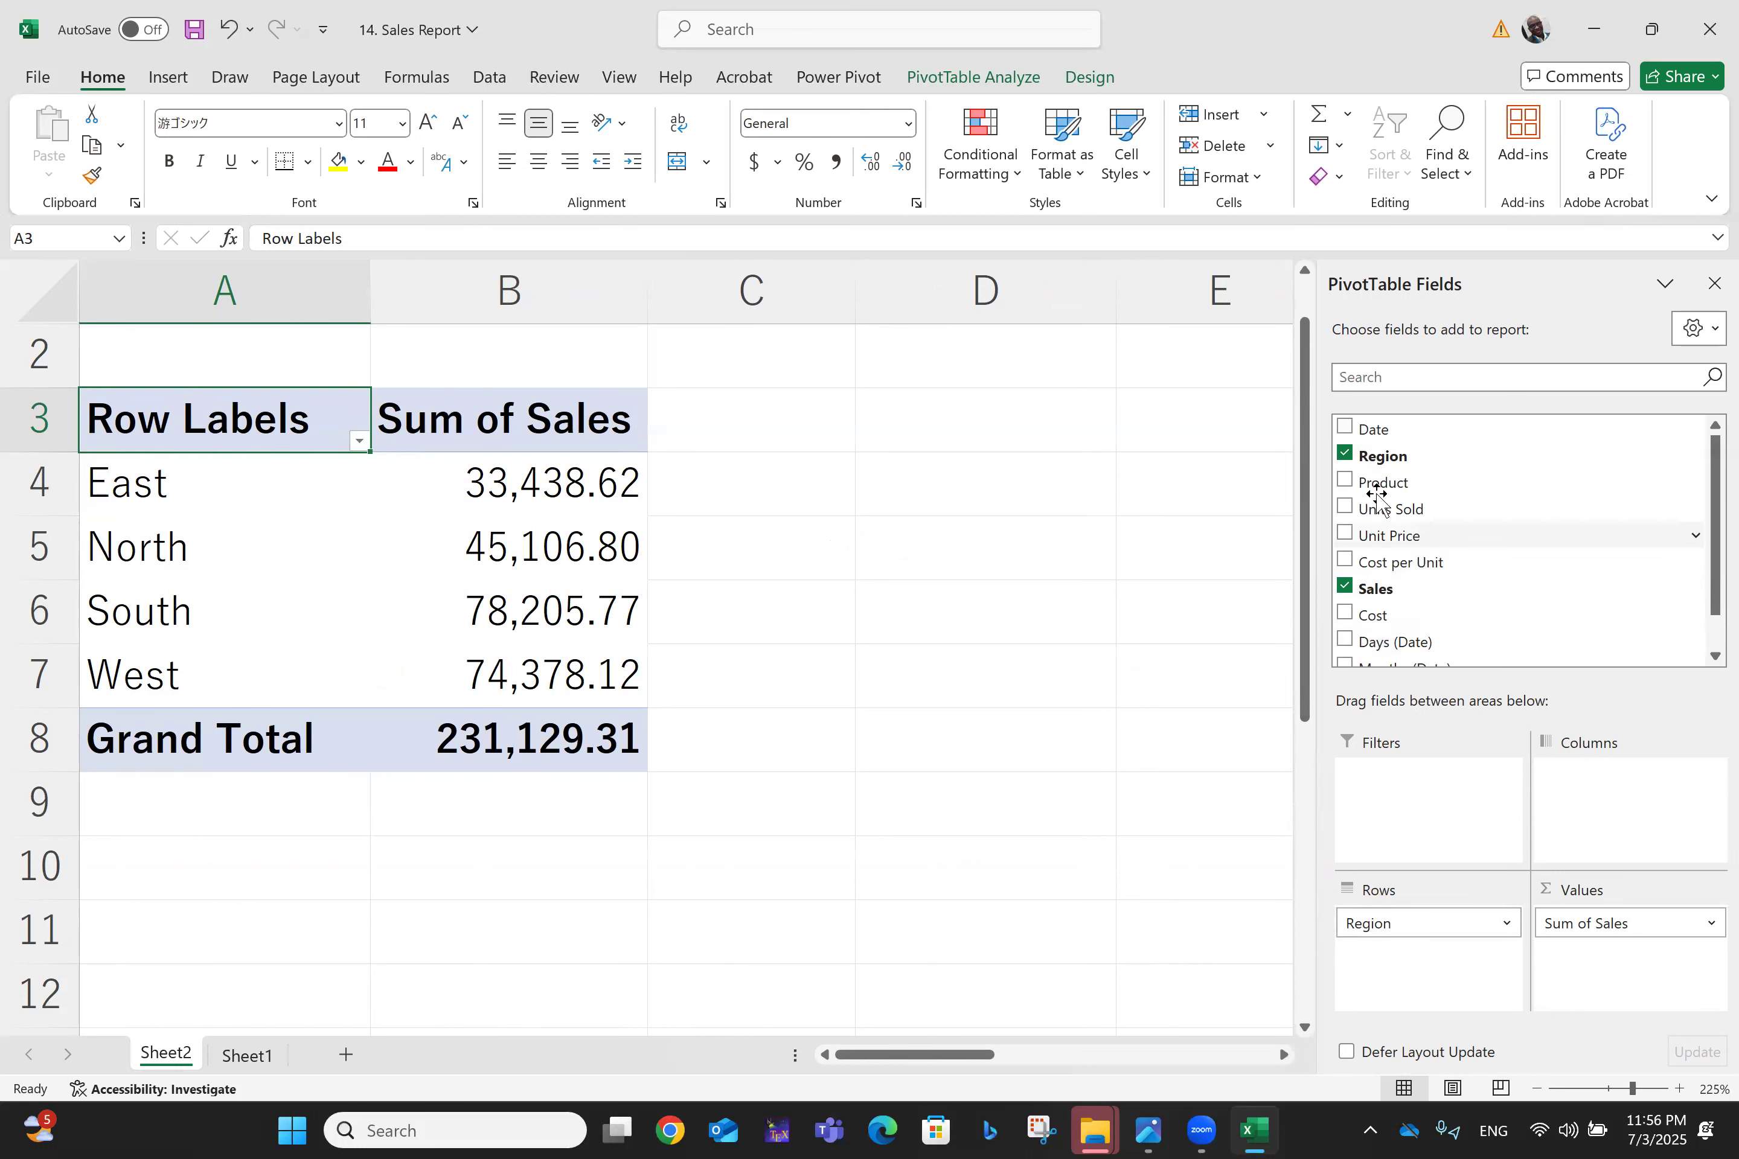
{"action": "left_click_drag", "start_coordinate": [1448, 931], "coordinate": [1235, 886]}
{"action": "left_click_drag", "start_coordinate": [1375, 486], "coordinate": [1396, 956]}
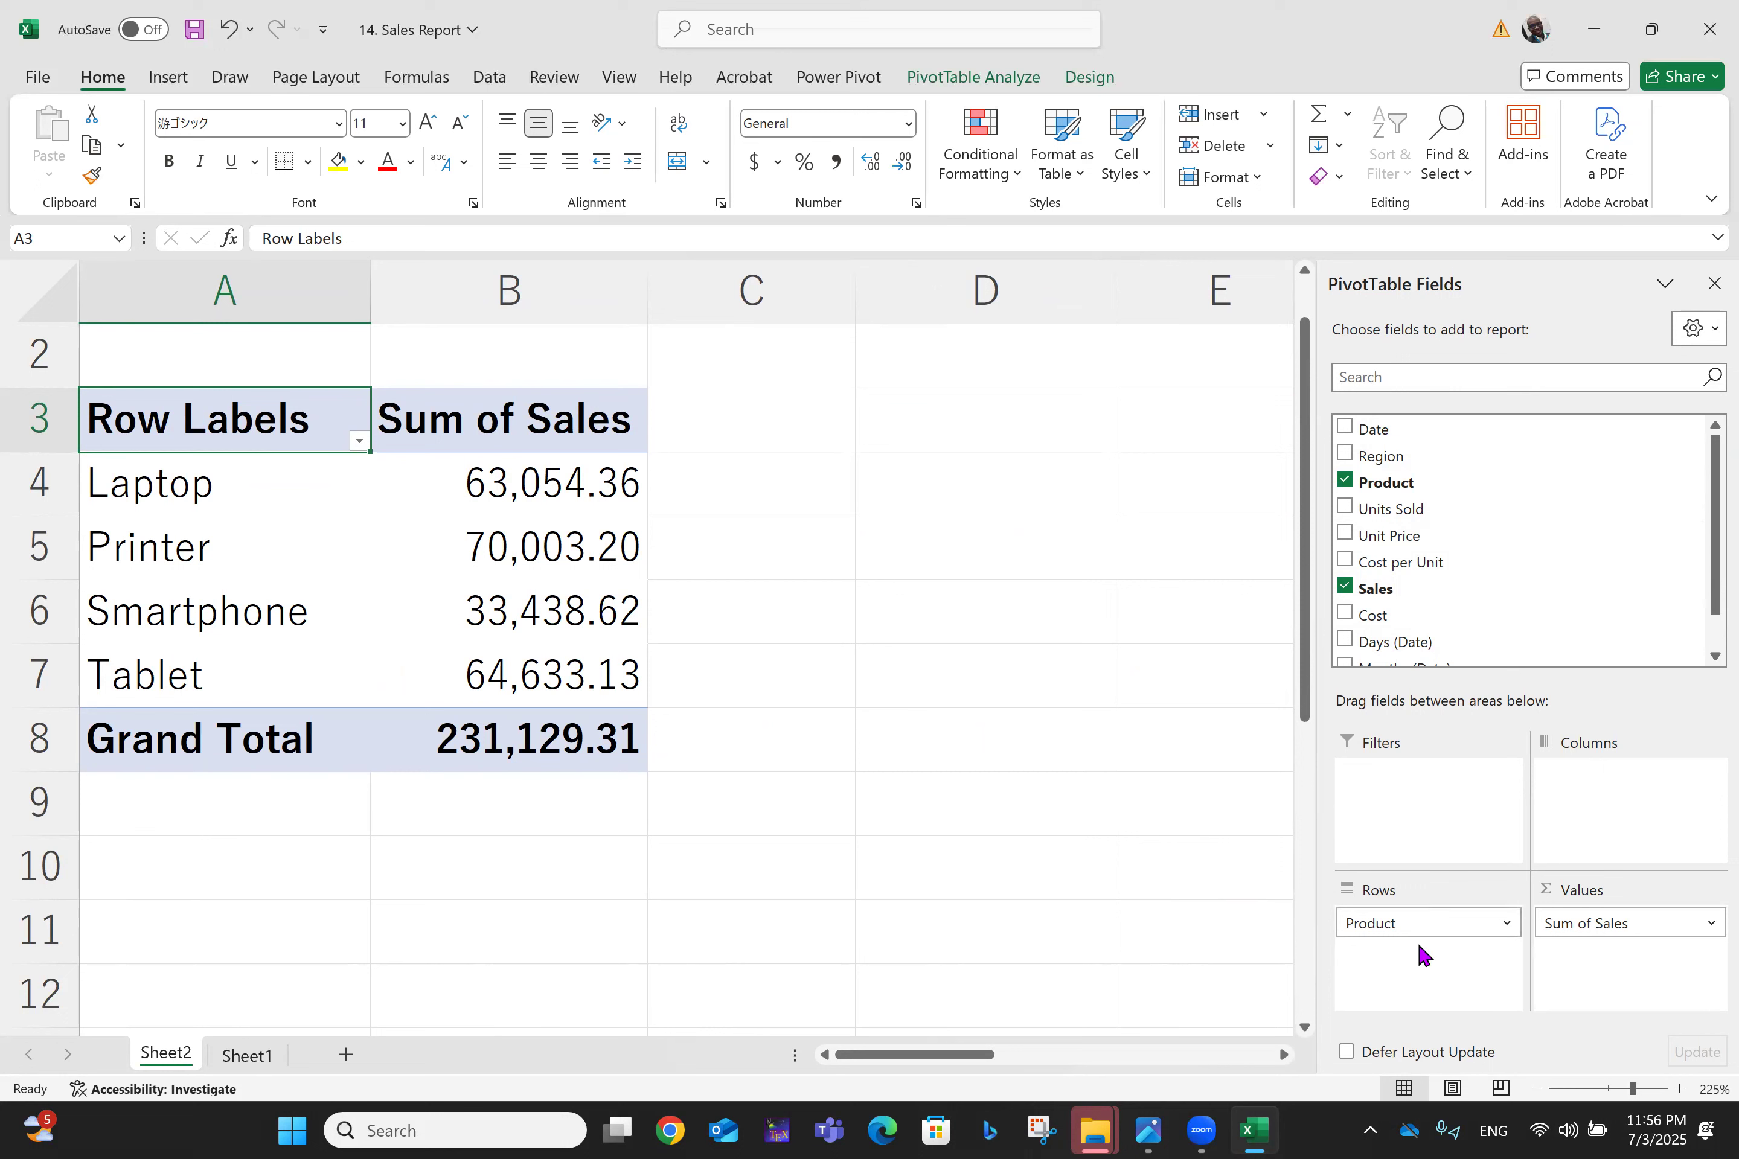
{"action": "left_click_drag", "start_coordinate": [1408, 927], "coordinate": [1048, 842]}
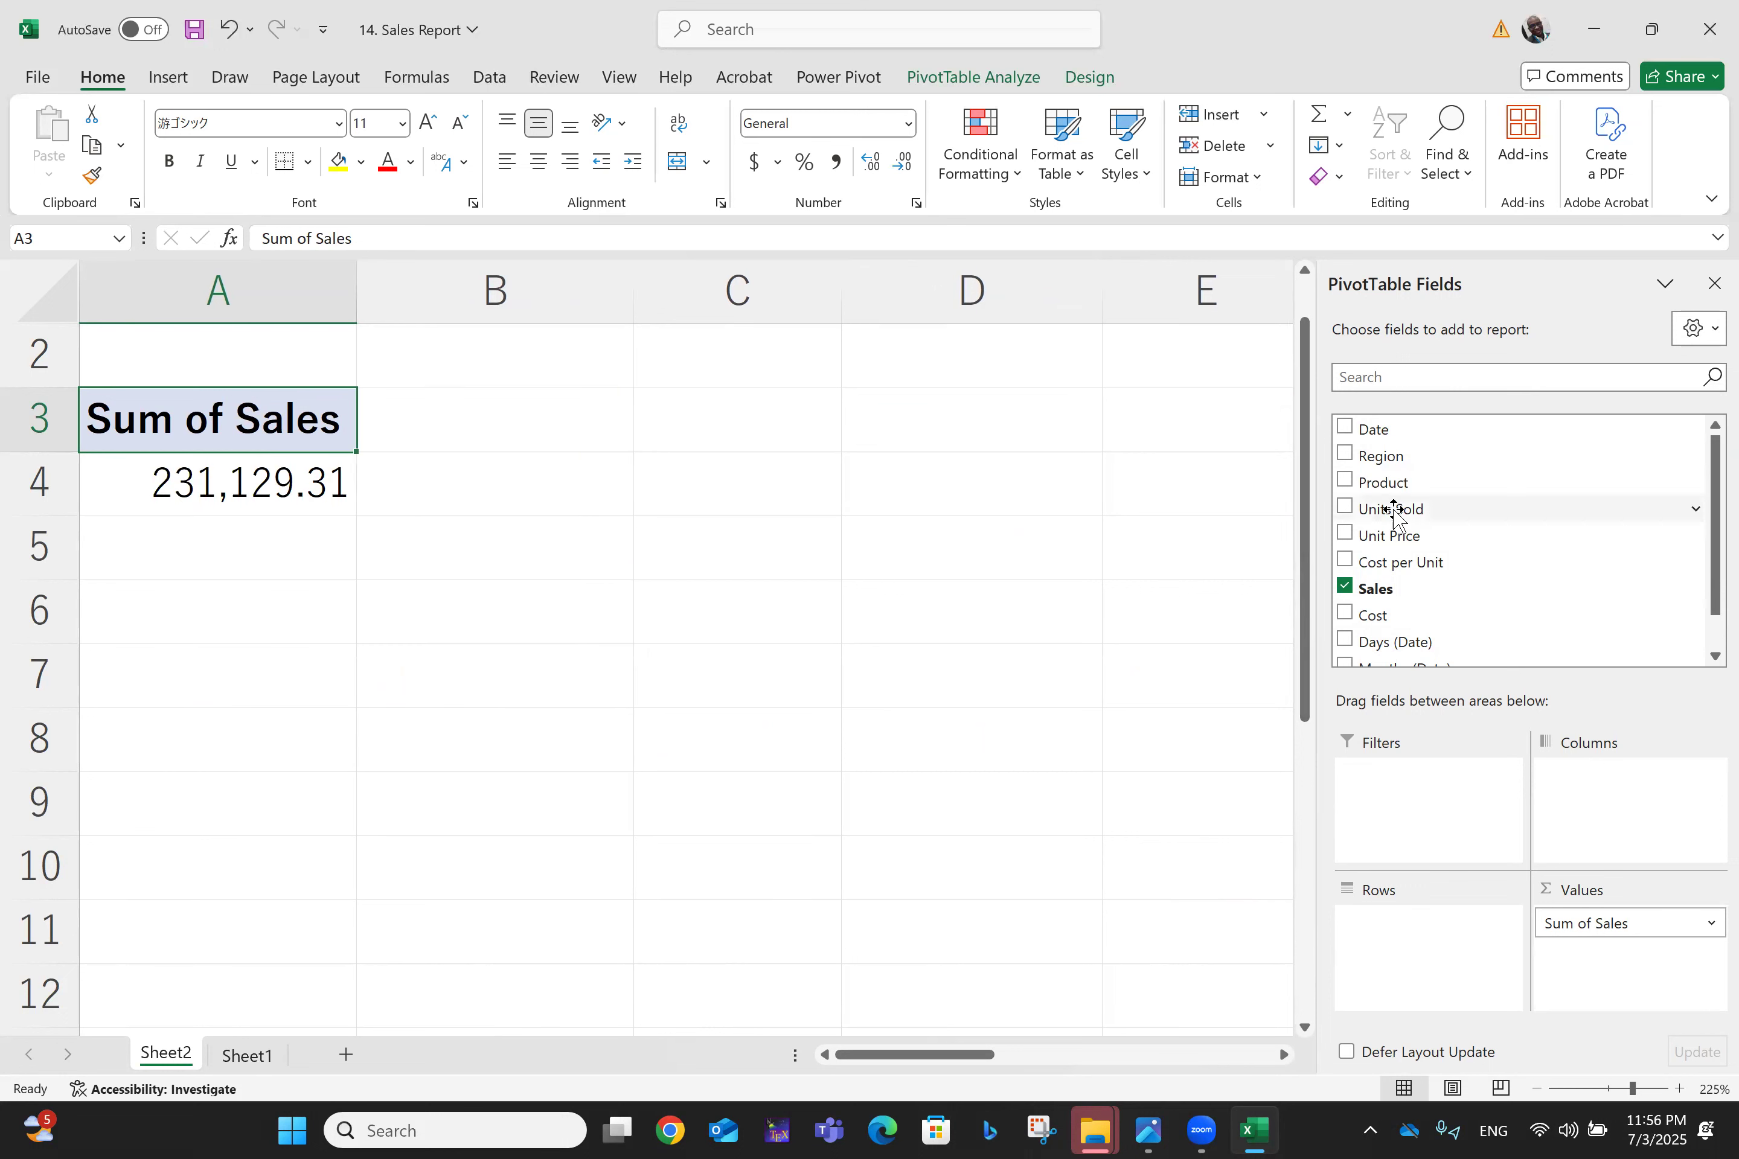
{"action": "left_click_drag", "start_coordinate": [1392, 511], "coordinate": [1395, 924]}
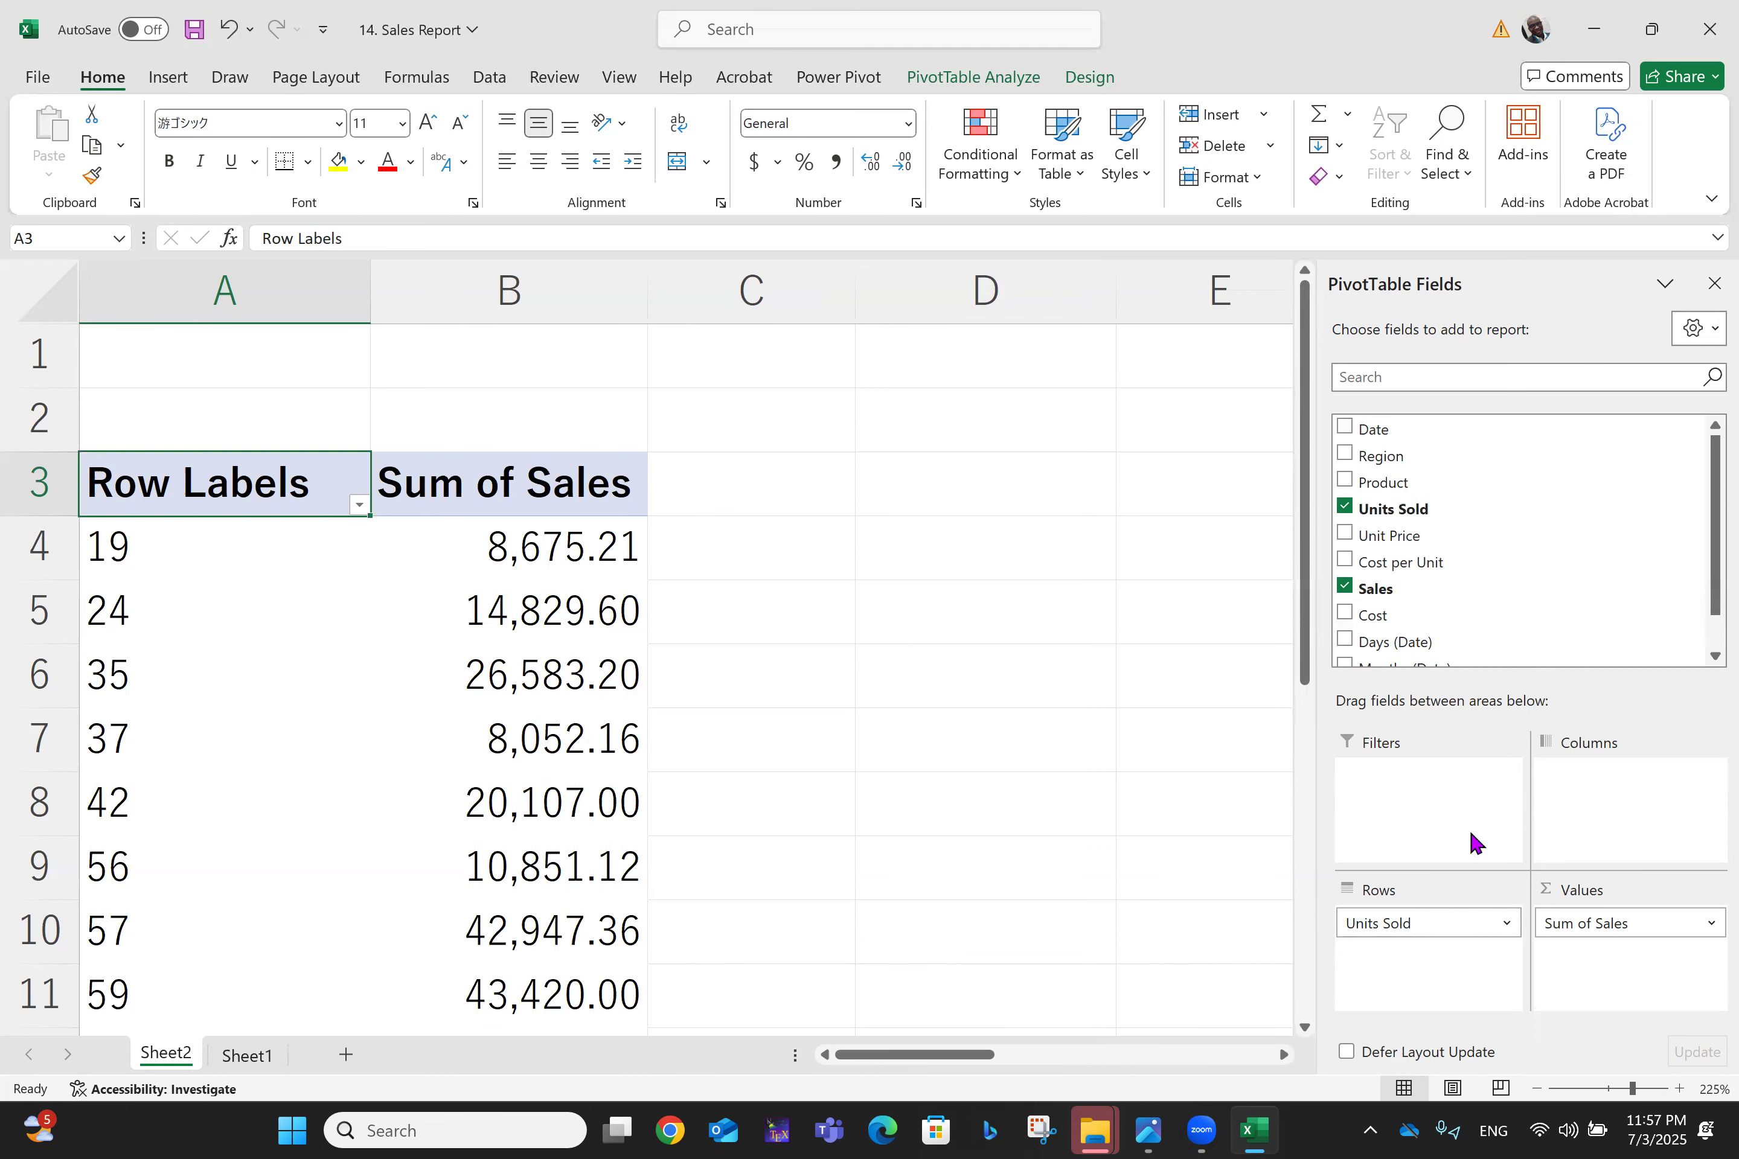
Step: Add Product to the PivotTable's columns and replace Units Sold with Region in its rows
{"action": "left_click_drag", "start_coordinate": [1382, 482], "coordinate": [1593, 777]}
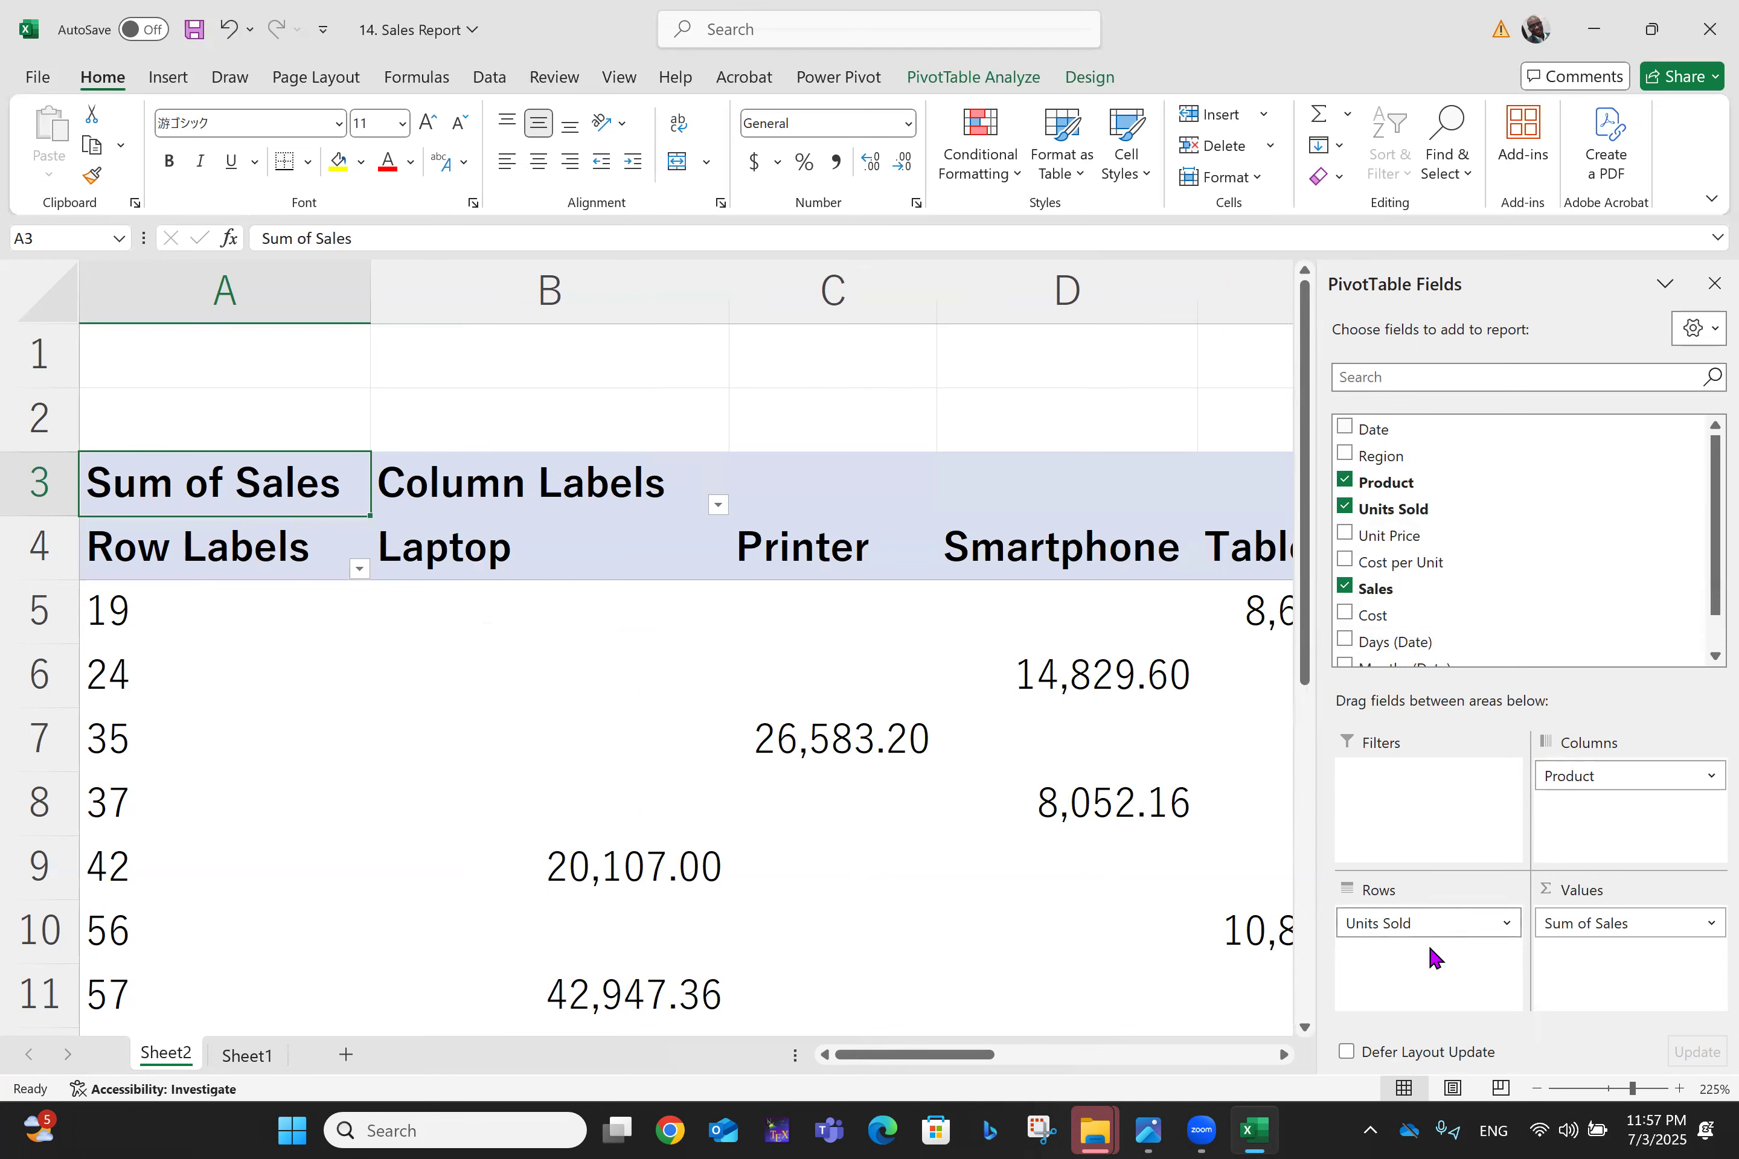
{"action": "left_click_drag", "start_coordinate": [1395, 923], "coordinate": [1123, 826]}
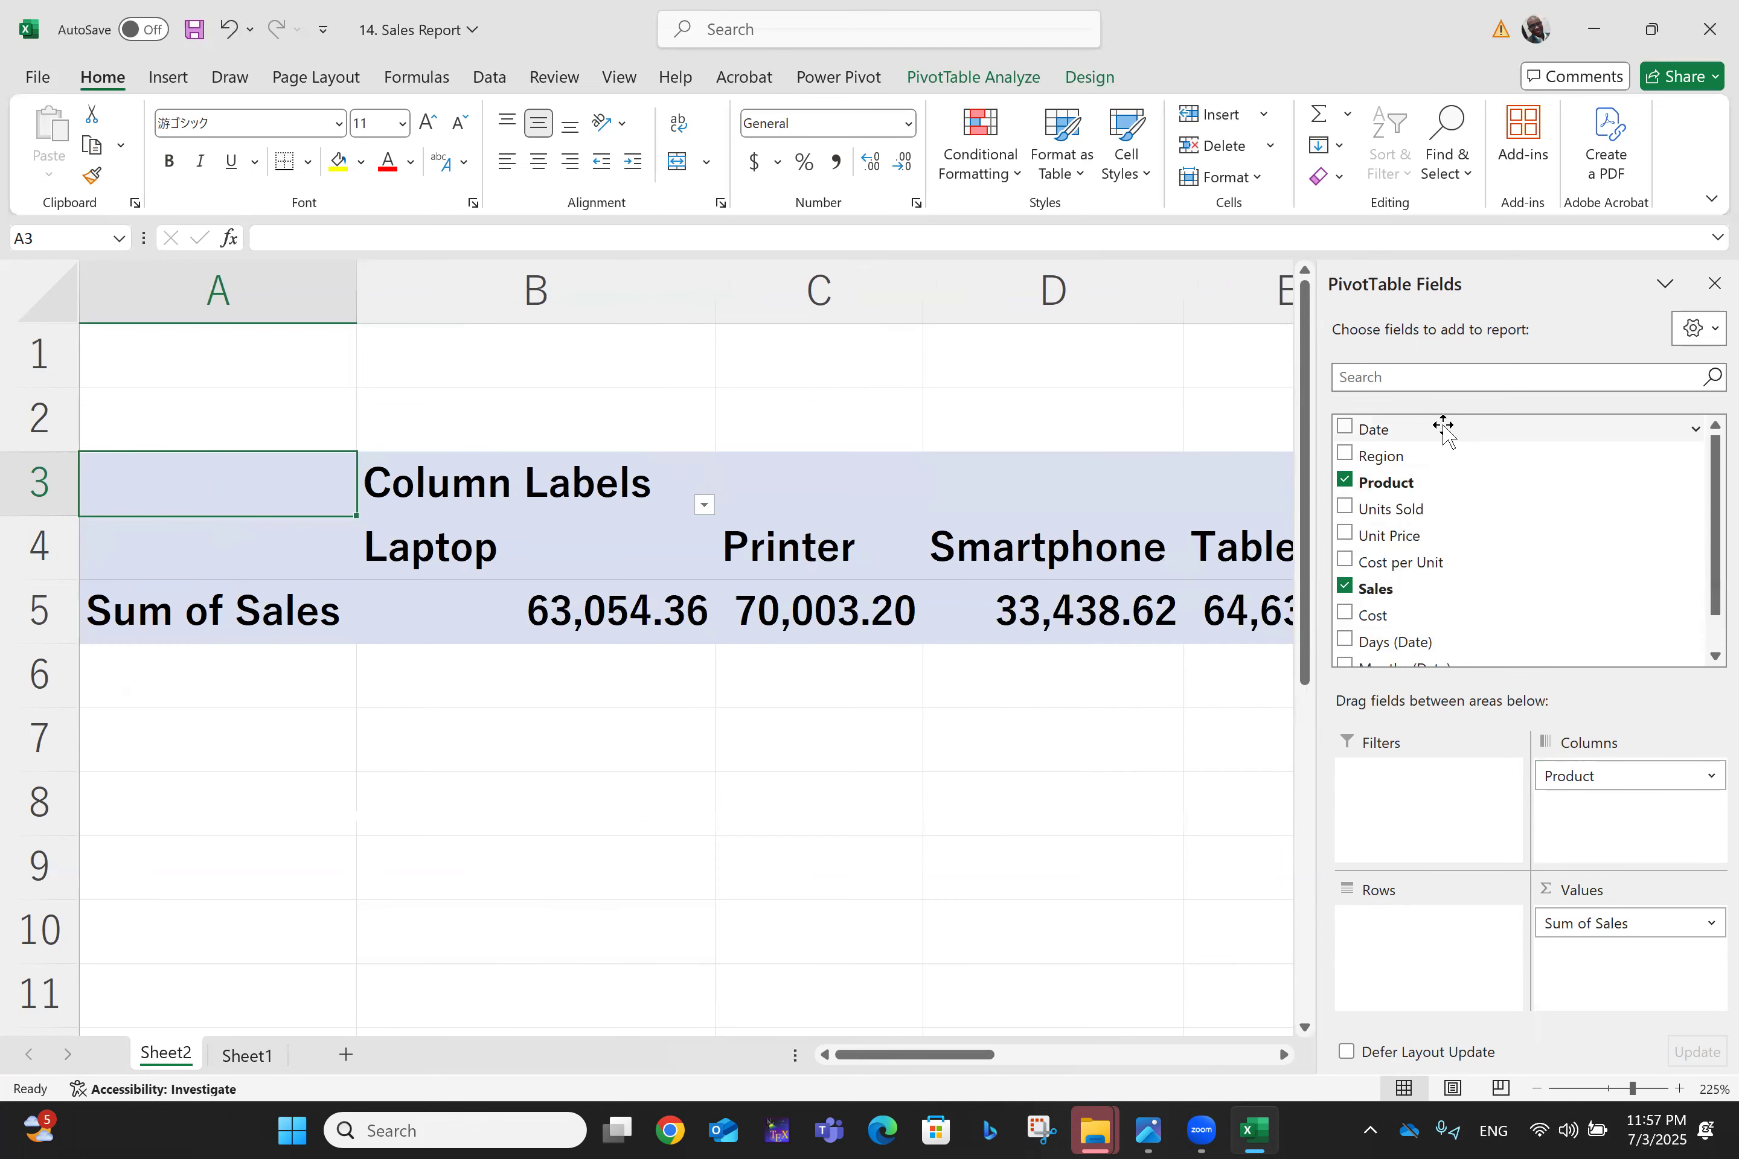
{"action": "left_click_drag", "start_coordinate": [1382, 457], "coordinate": [1404, 963]}
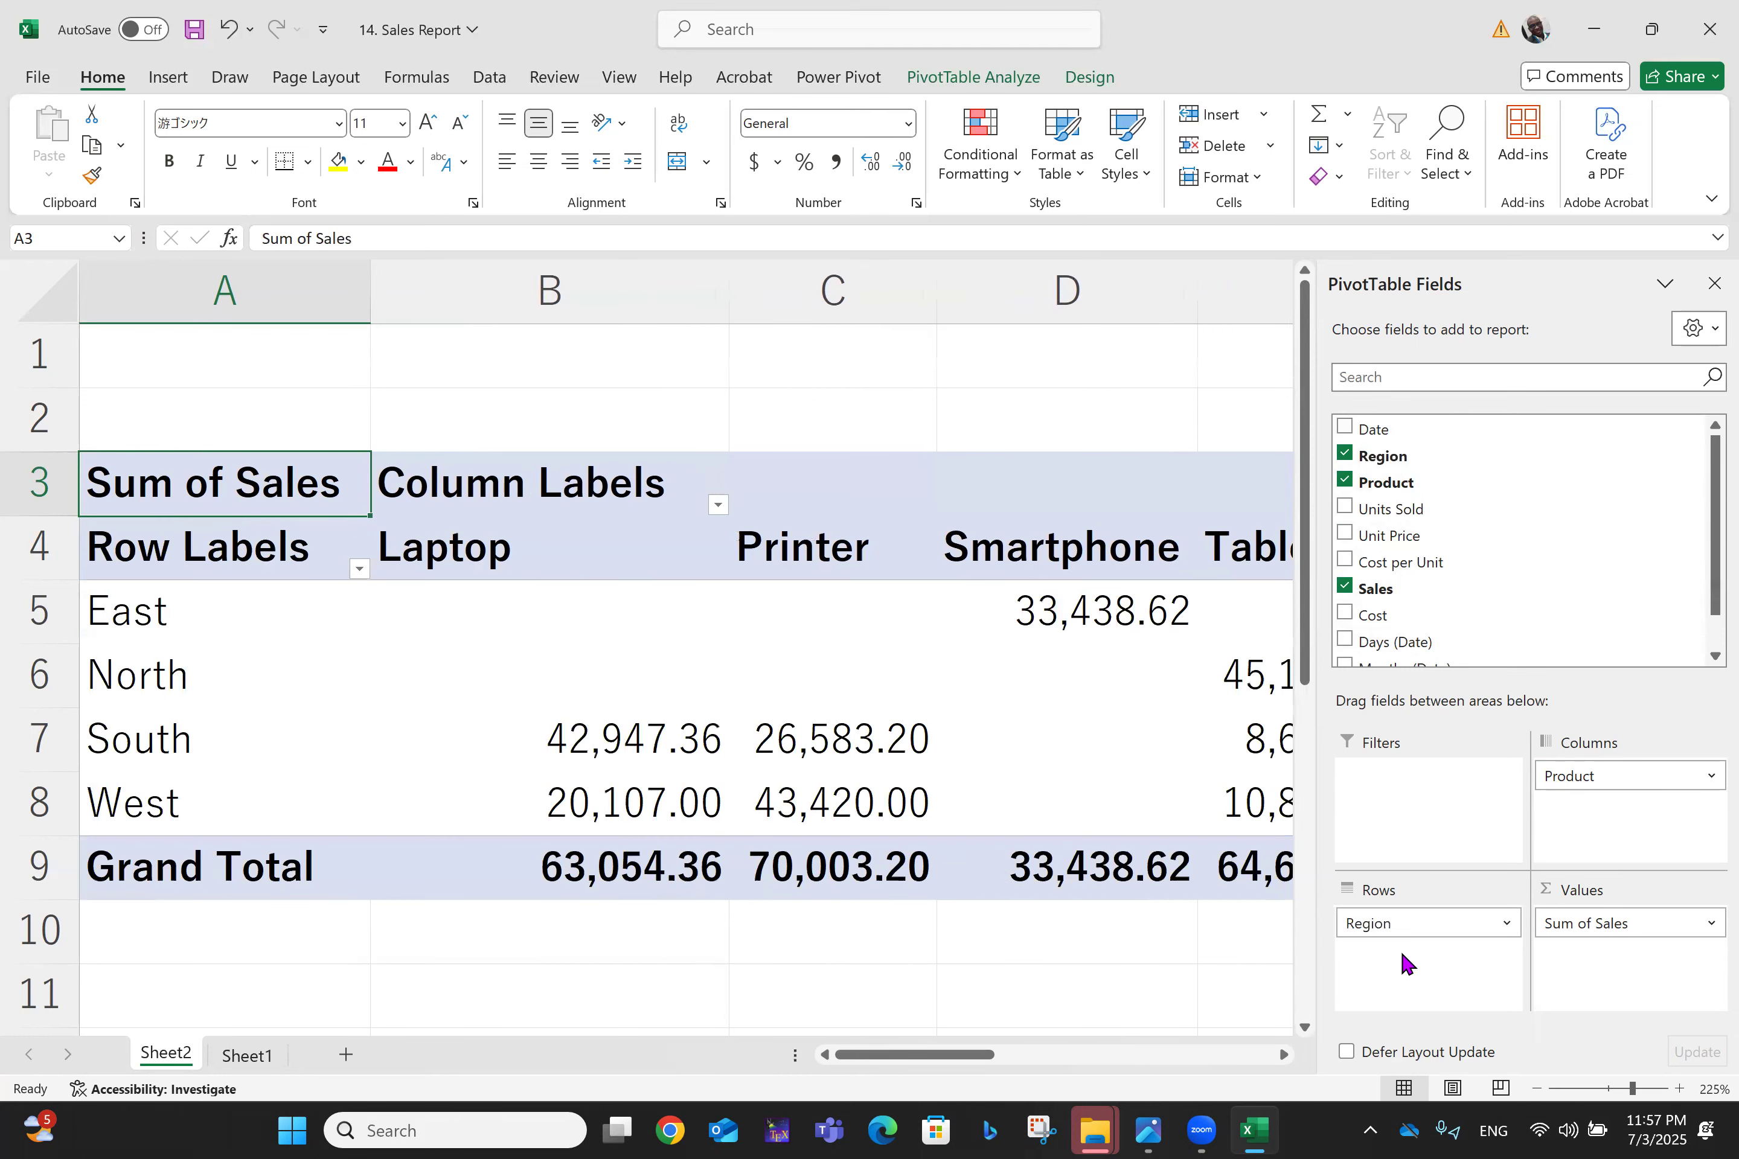
{"action": "scroll", "coordinate": [1403, 957], "scroll_direction": "down", "scroll_amount": 5}
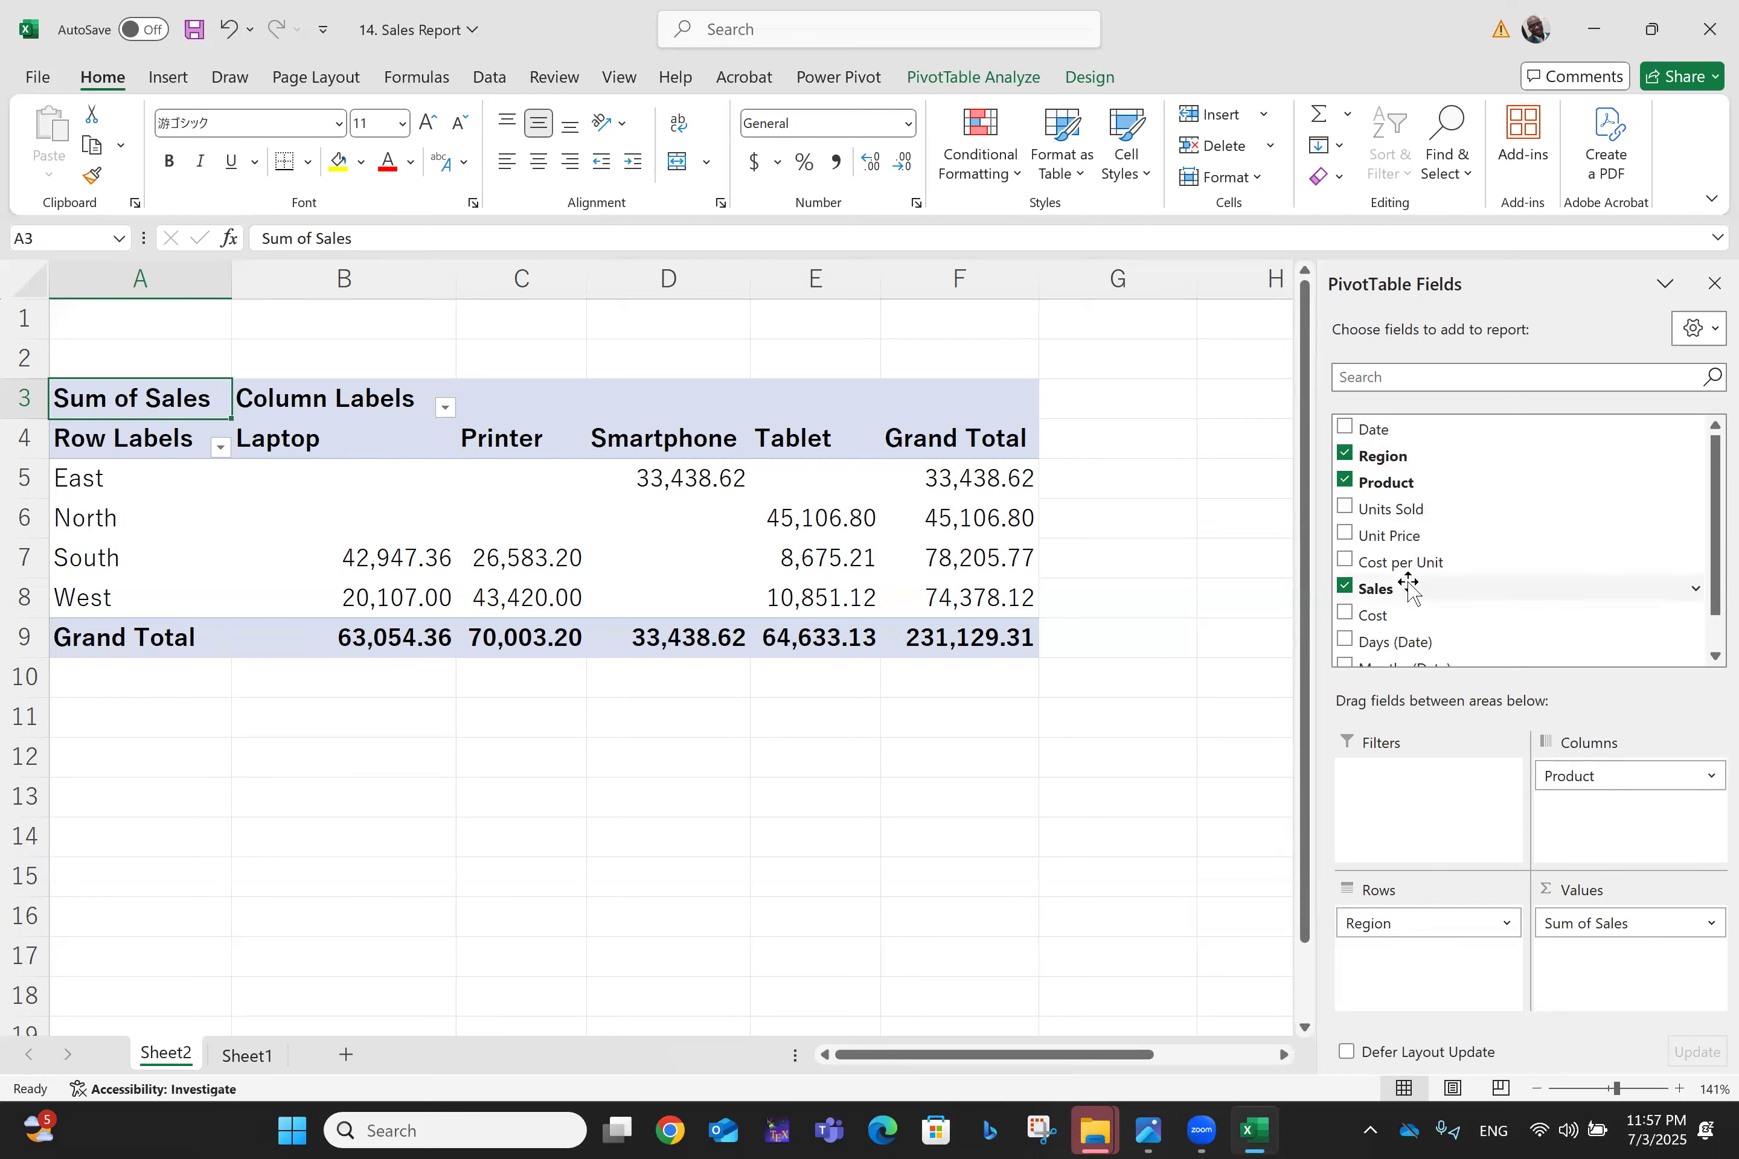
Step: Examine the full PivotTable of sales by region and product with the field list hidden
{"action": "right_click", "coordinate": [1383, 457]}
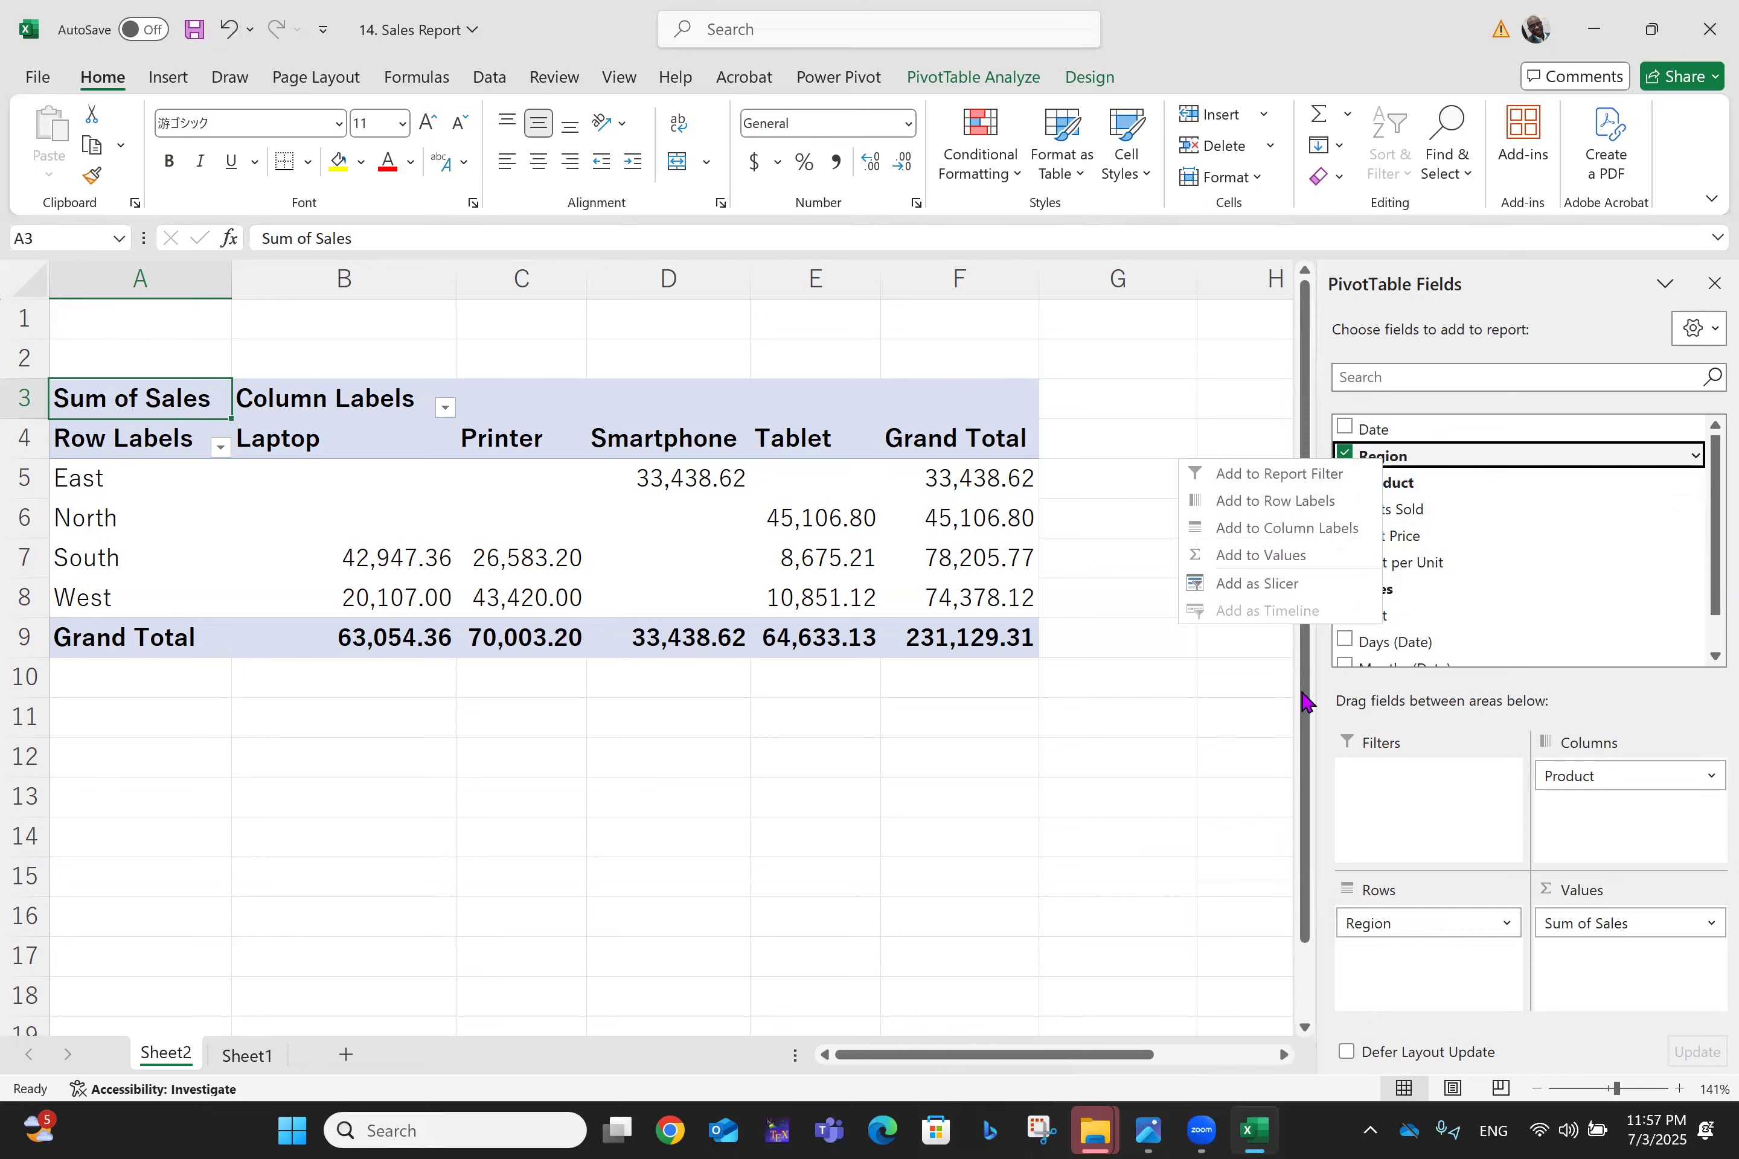
{"action": "left_click", "coordinate": [1284, 742]}
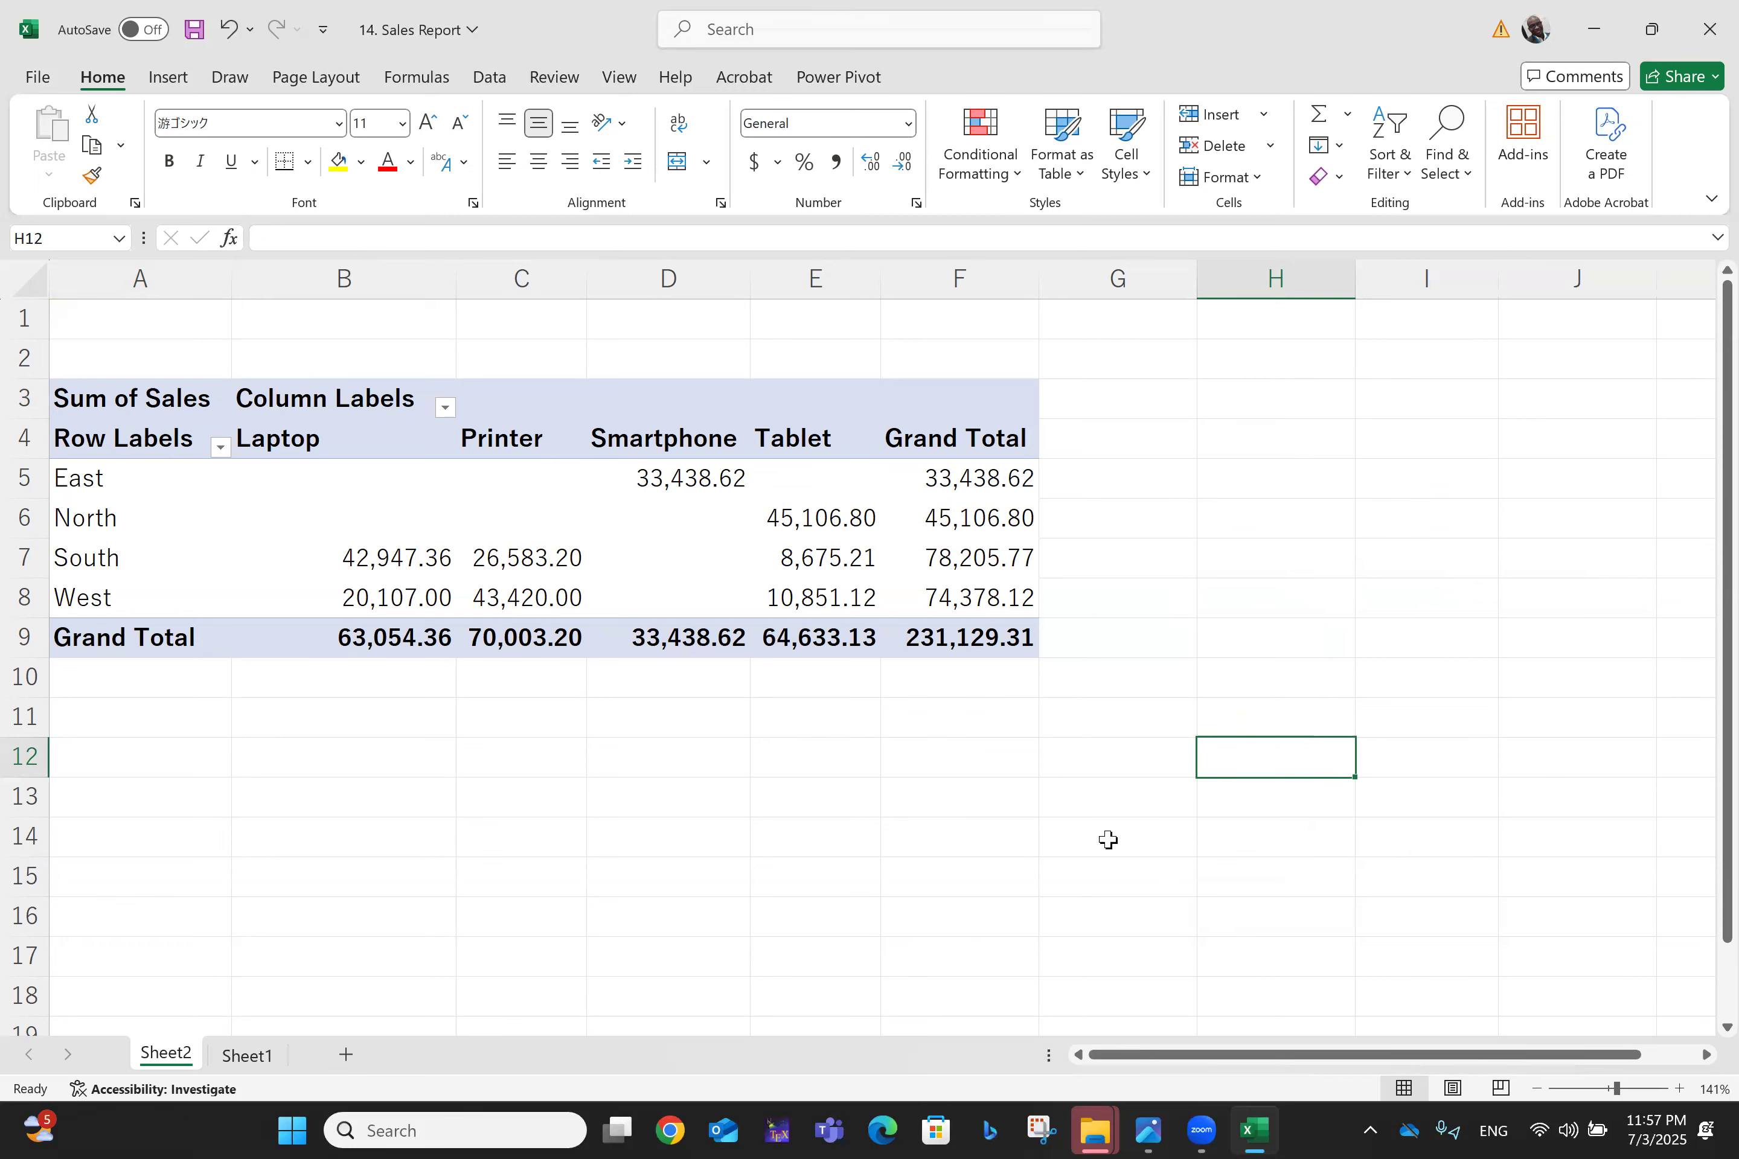
{"action": "scroll", "coordinate": [1107, 840], "scroll_direction": "up", "scroll_amount": 5}
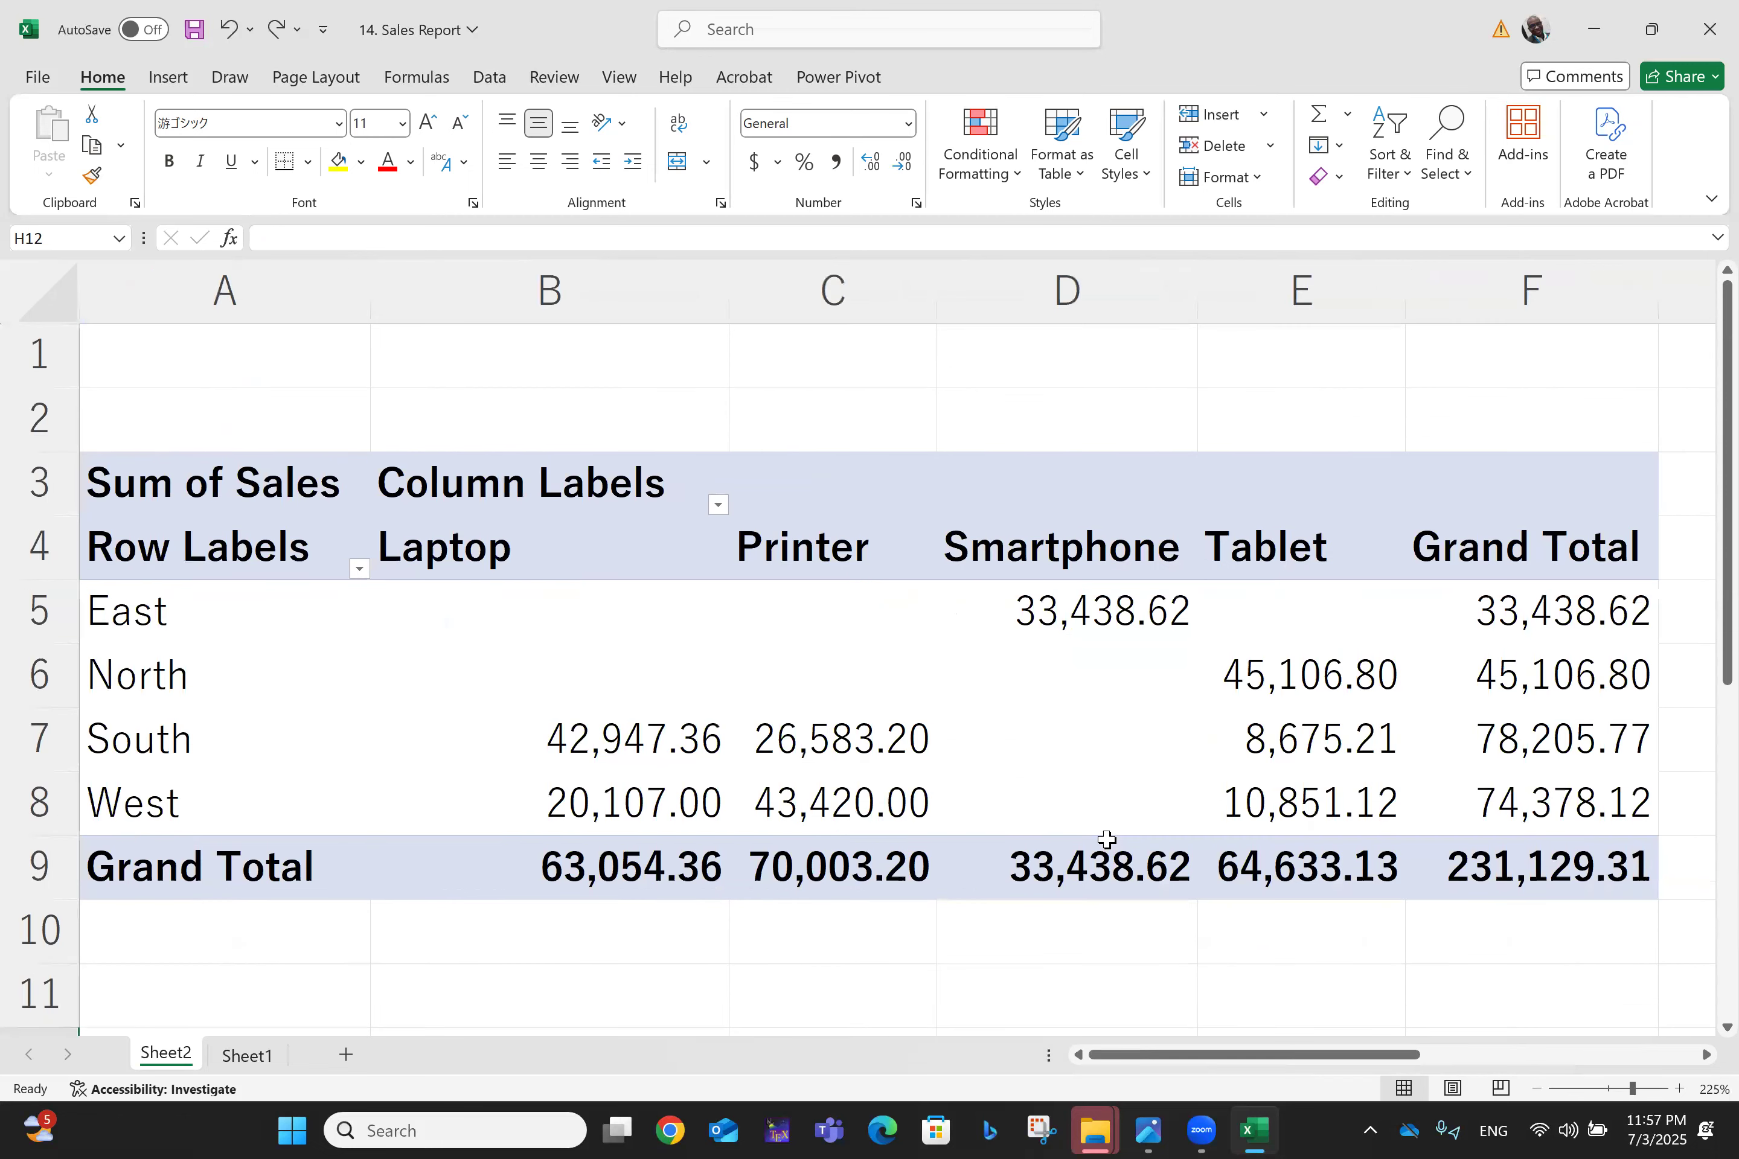
{"action": "scroll", "coordinate": [1106, 840], "scroll_direction": "right", "scroll_amount": 3}
Step: Return to the PivotTable and add the Region field back to its rows
{"action": "key", "text": "ctrl+Left"}
{"action": "key", "text": "ctrl+Up"}
{"action": "key", "text": "ctrl+Up"}
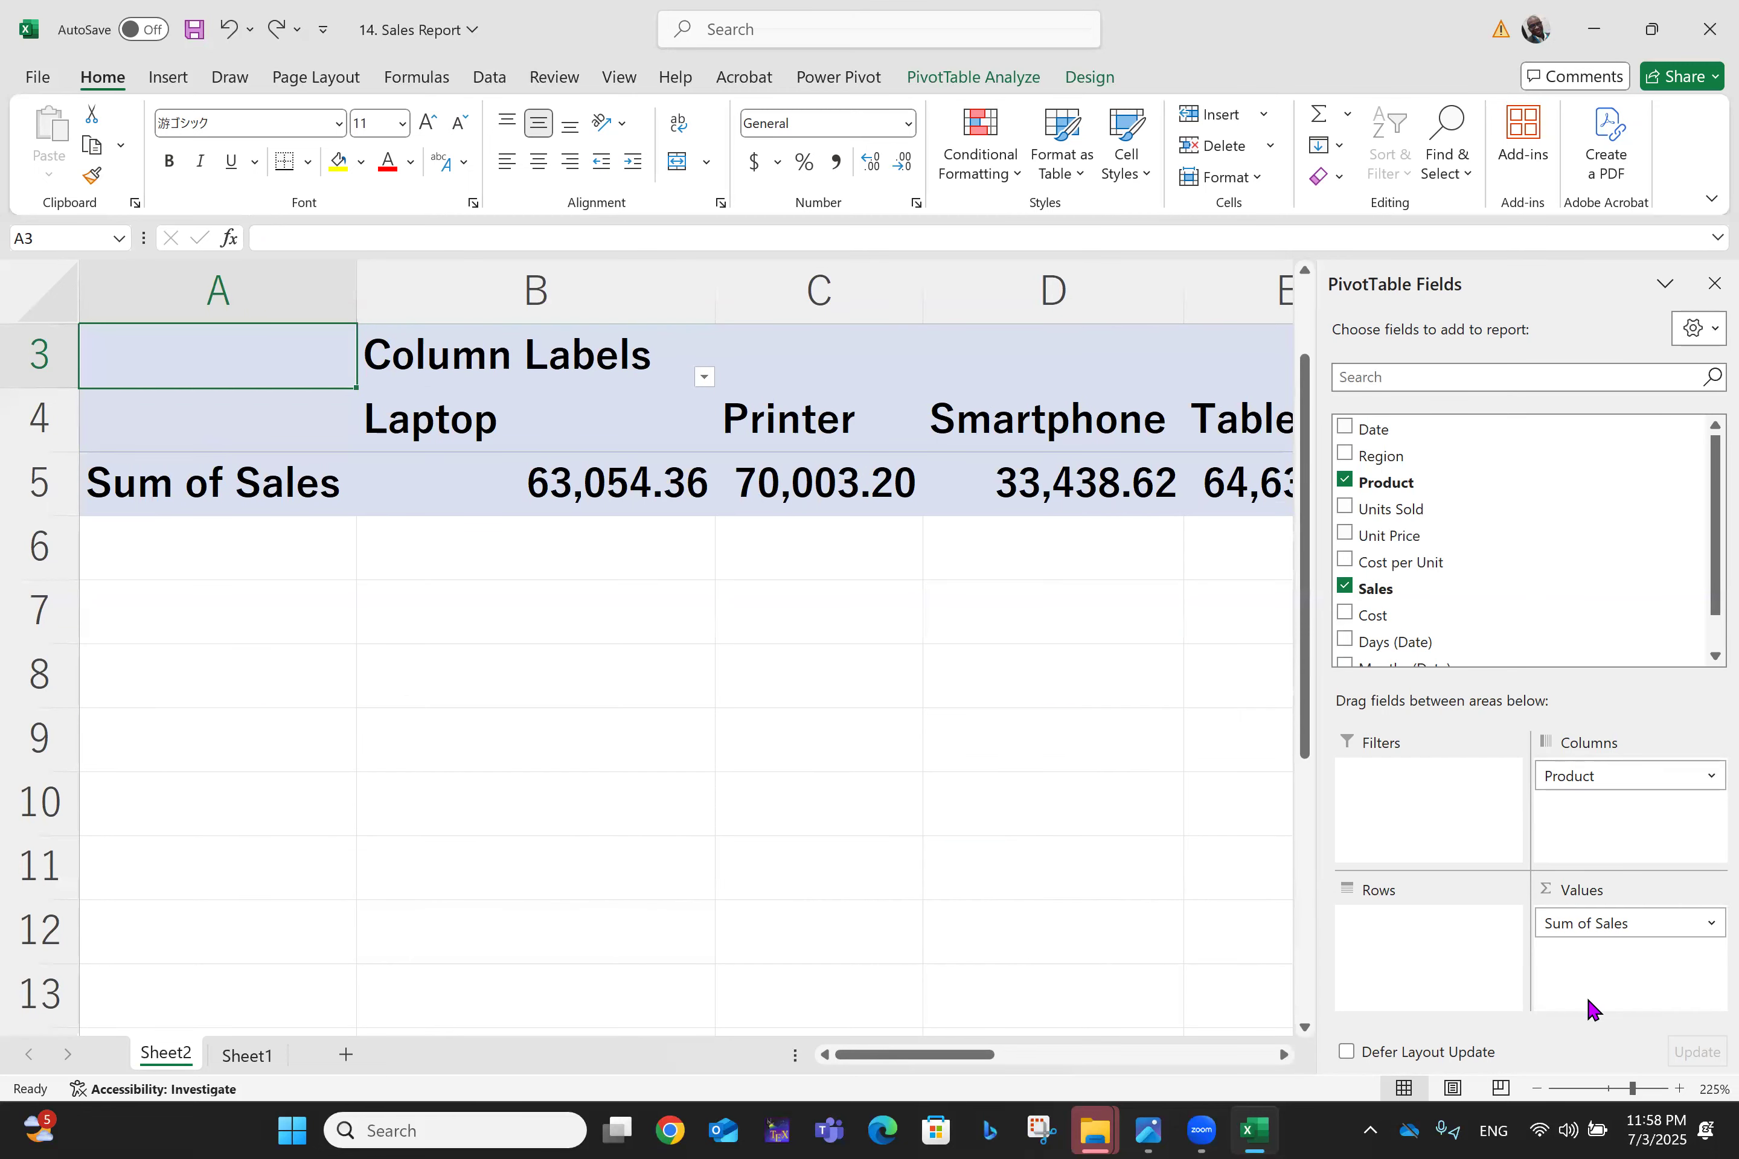
{"action": "left_click_drag", "start_coordinate": [1378, 457], "coordinate": [1392, 923]}
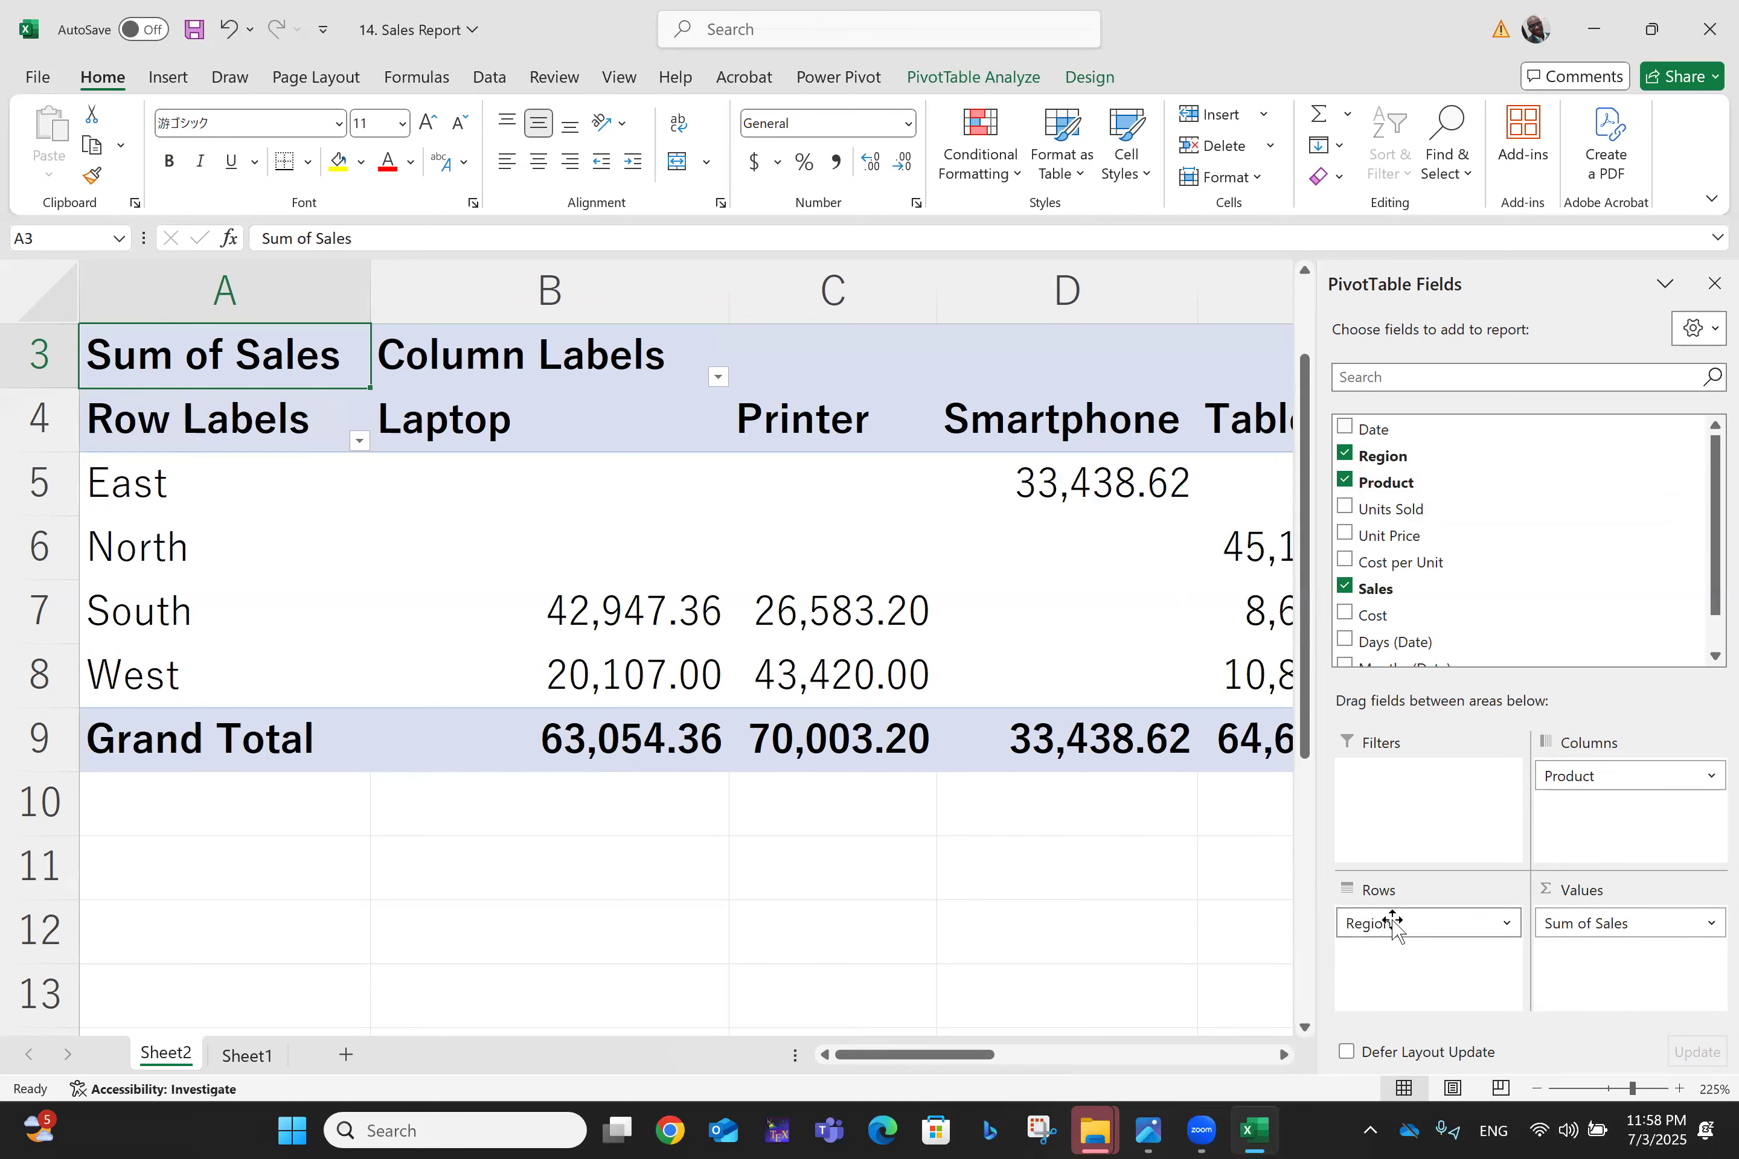
{"action": "scroll", "coordinate": [1392, 920], "scroll_direction": "down", "scroll_amount": 6}
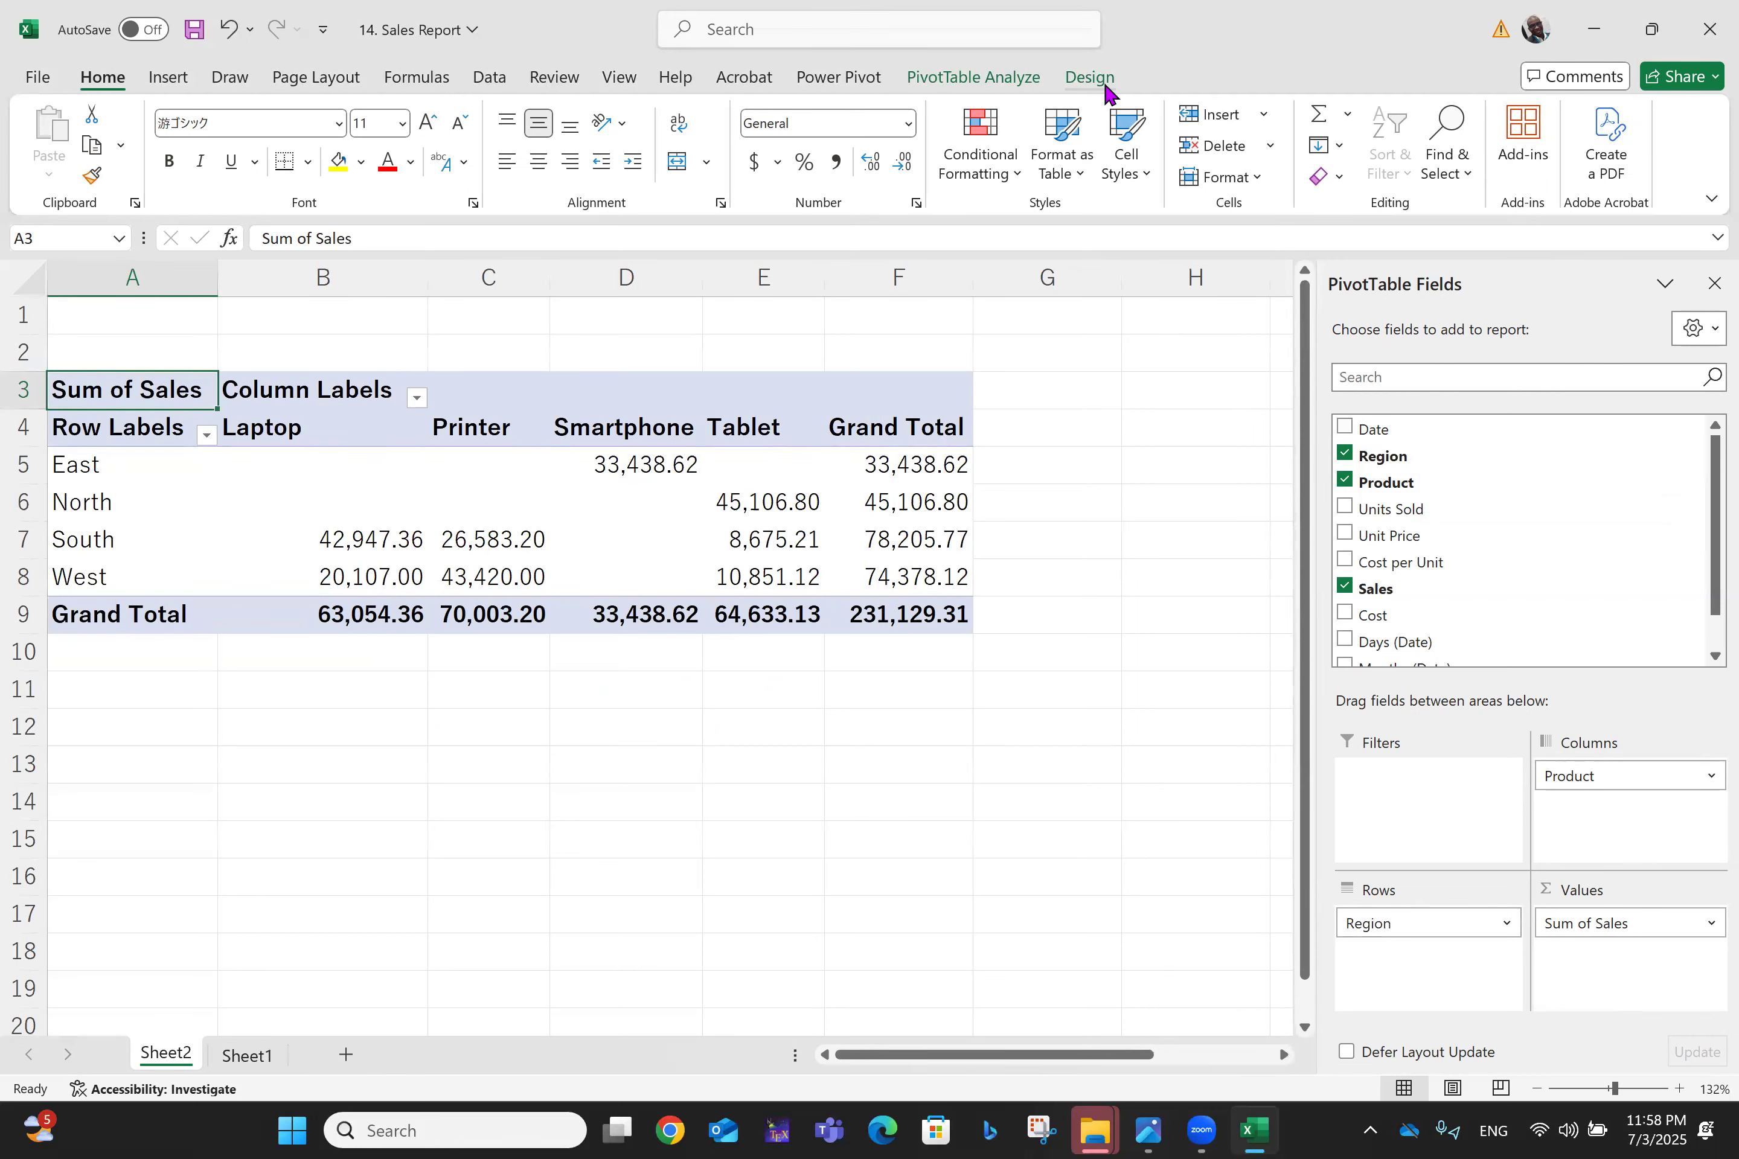
Step: Look through the sort and filter options of the PivotTable's row labels and column labels
{"action": "left_click", "coordinate": [206, 435]}
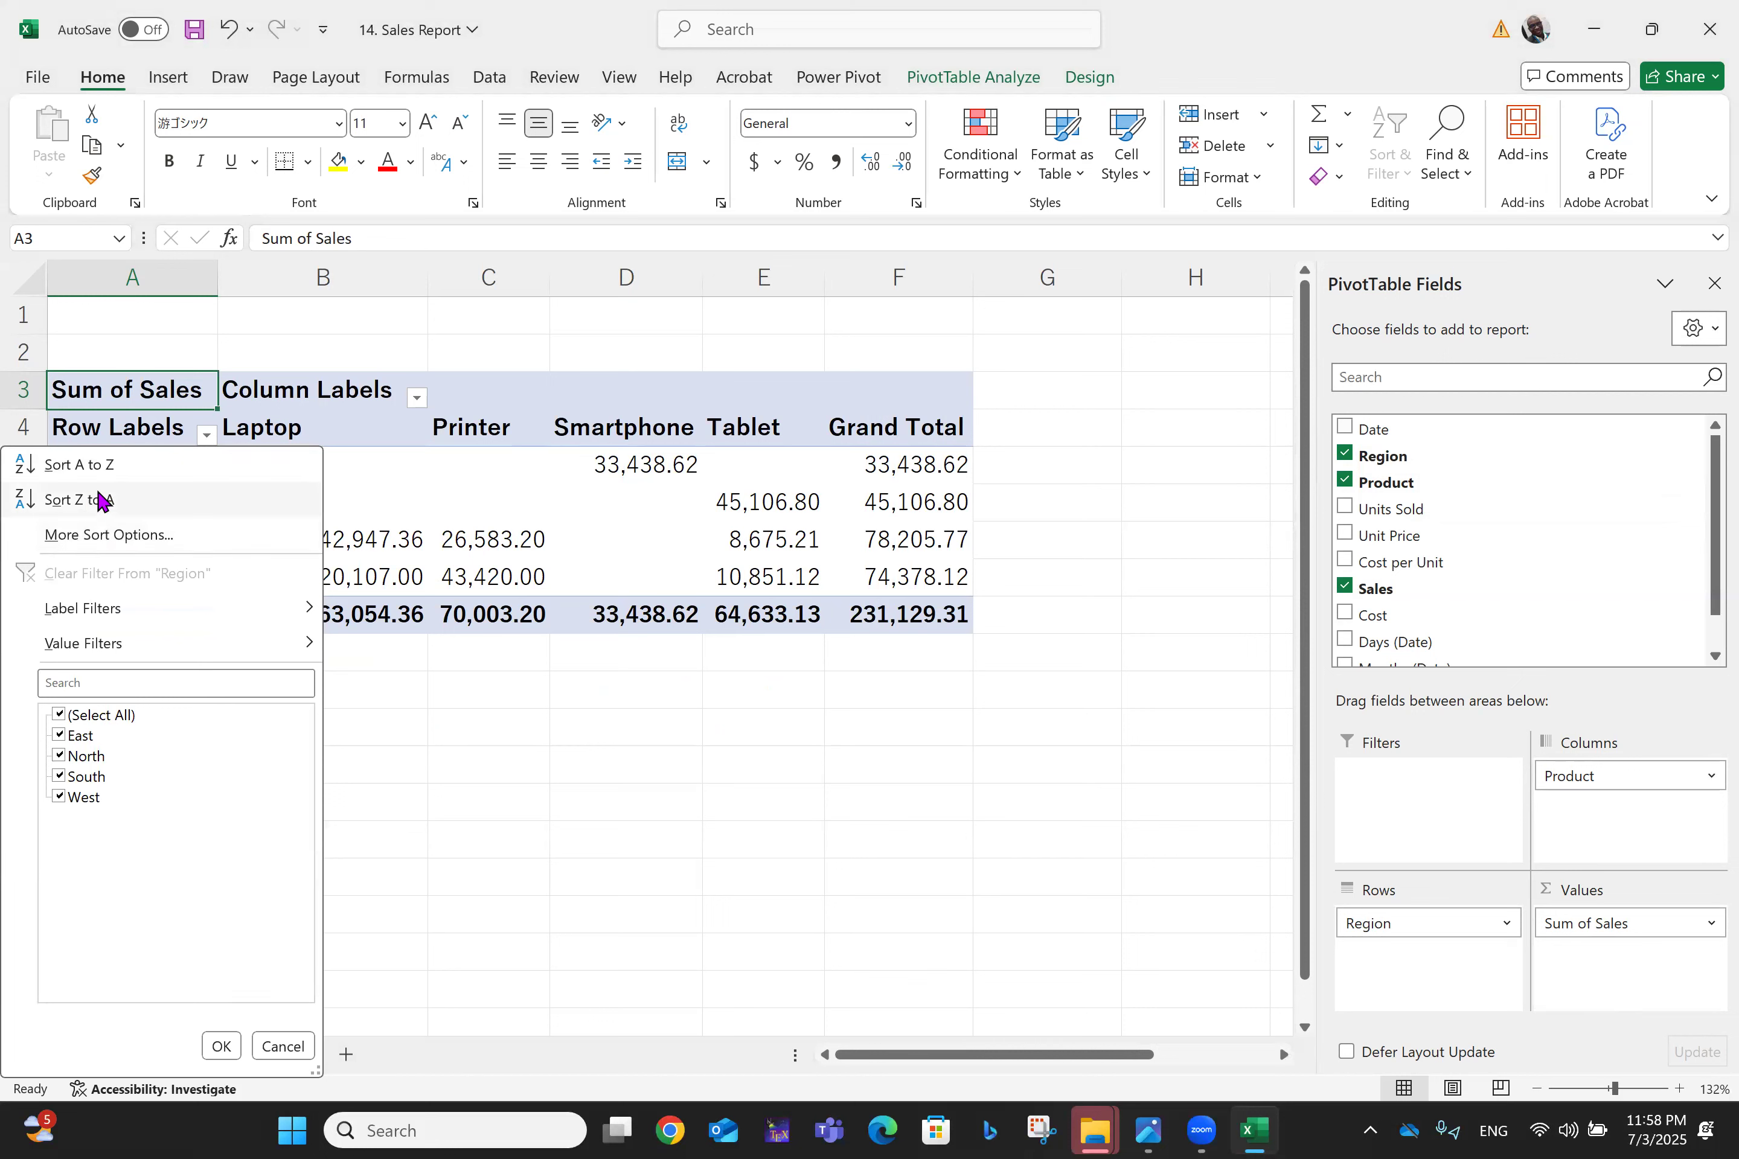
{"action": "mouse_move", "coordinate": [141, 614]}
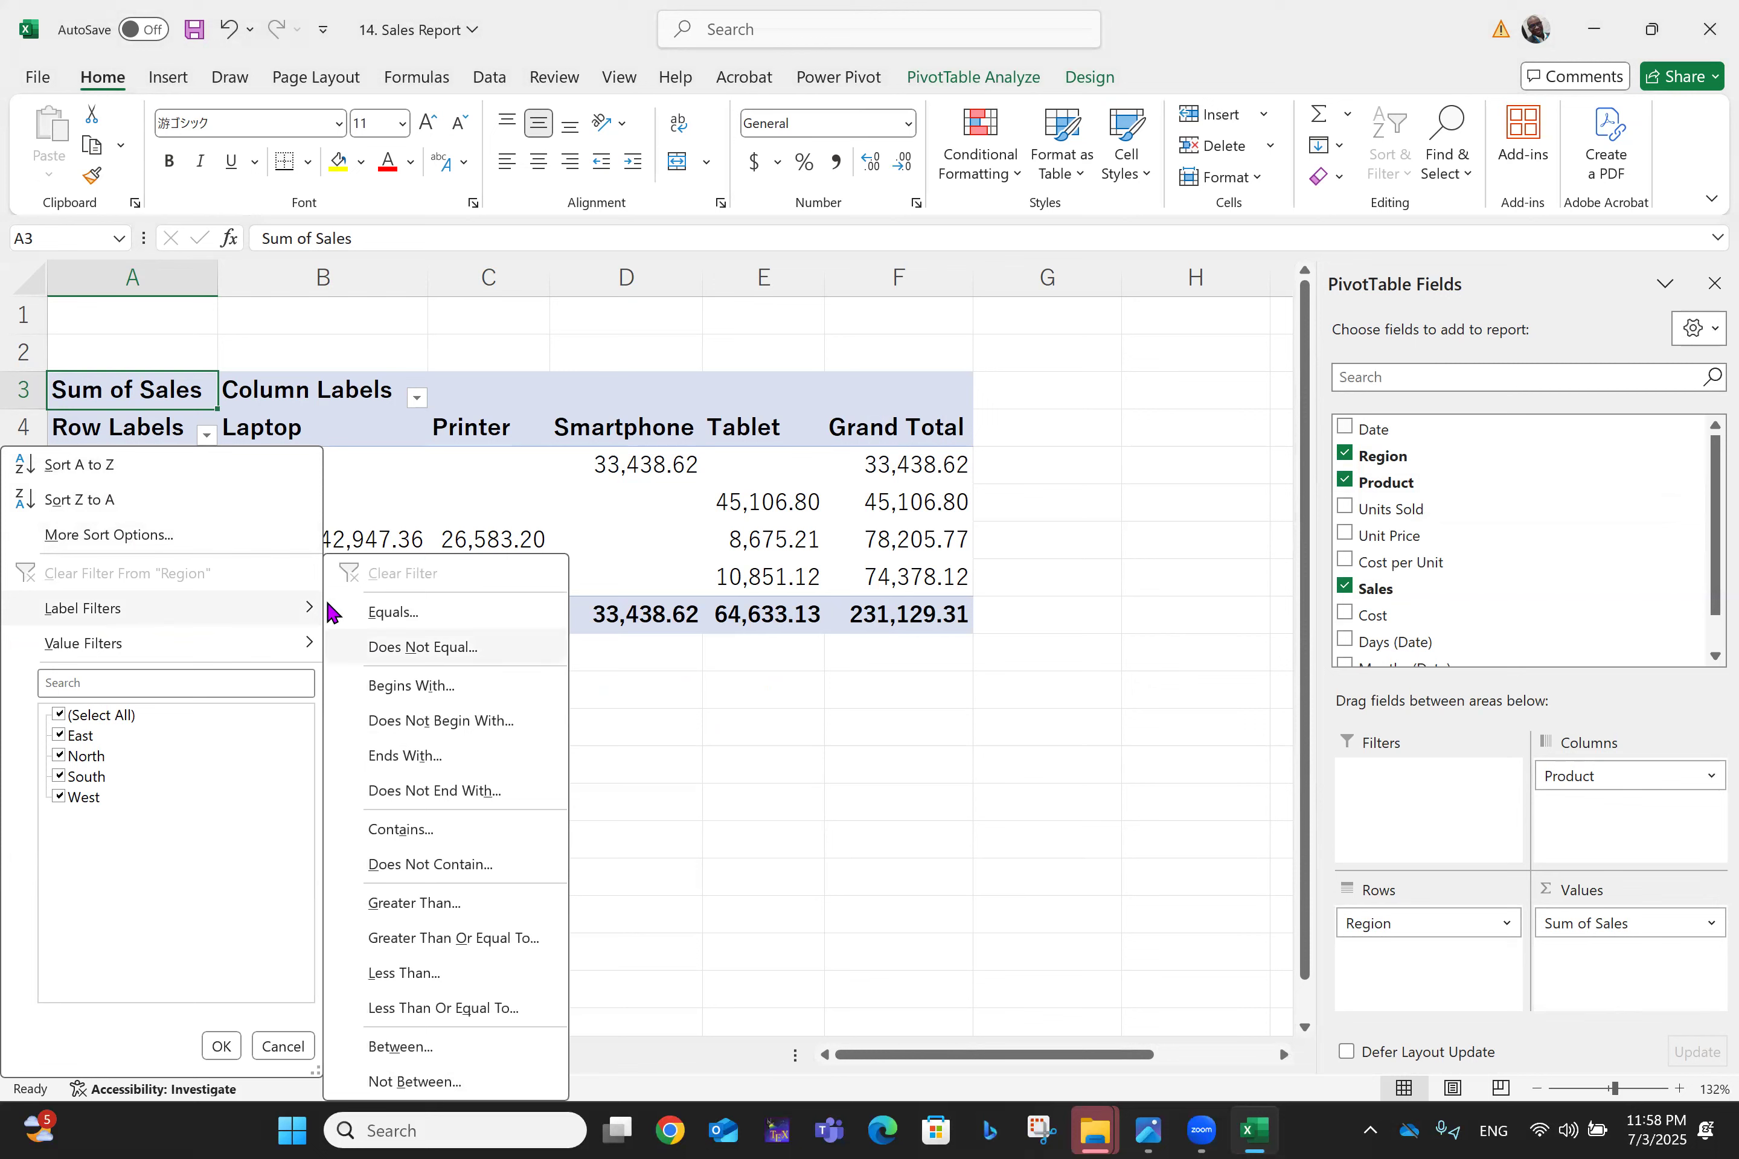
{"action": "left_click", "coordinate": [422, 401]}
{"action": "left_click", "coordinate": [422, 402]}
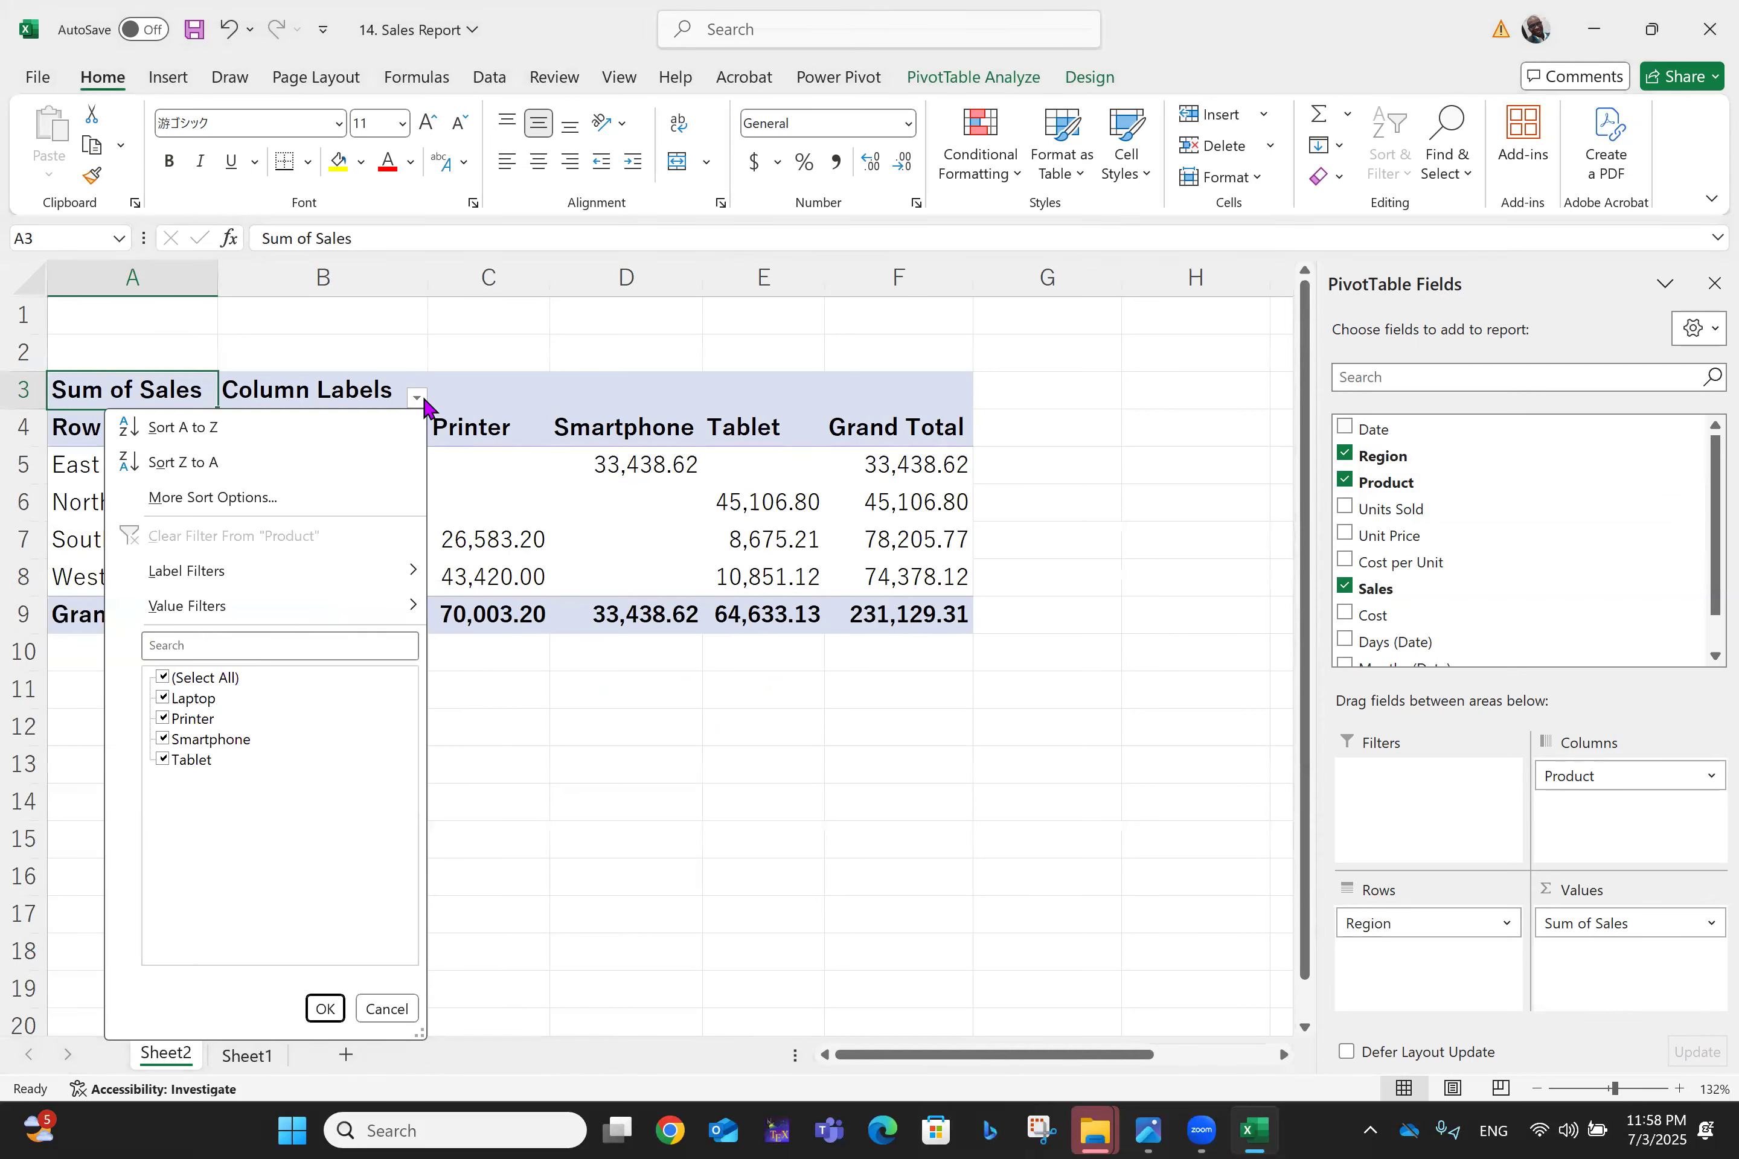
{"action": "left_click", "coordinate": [504, 346]}
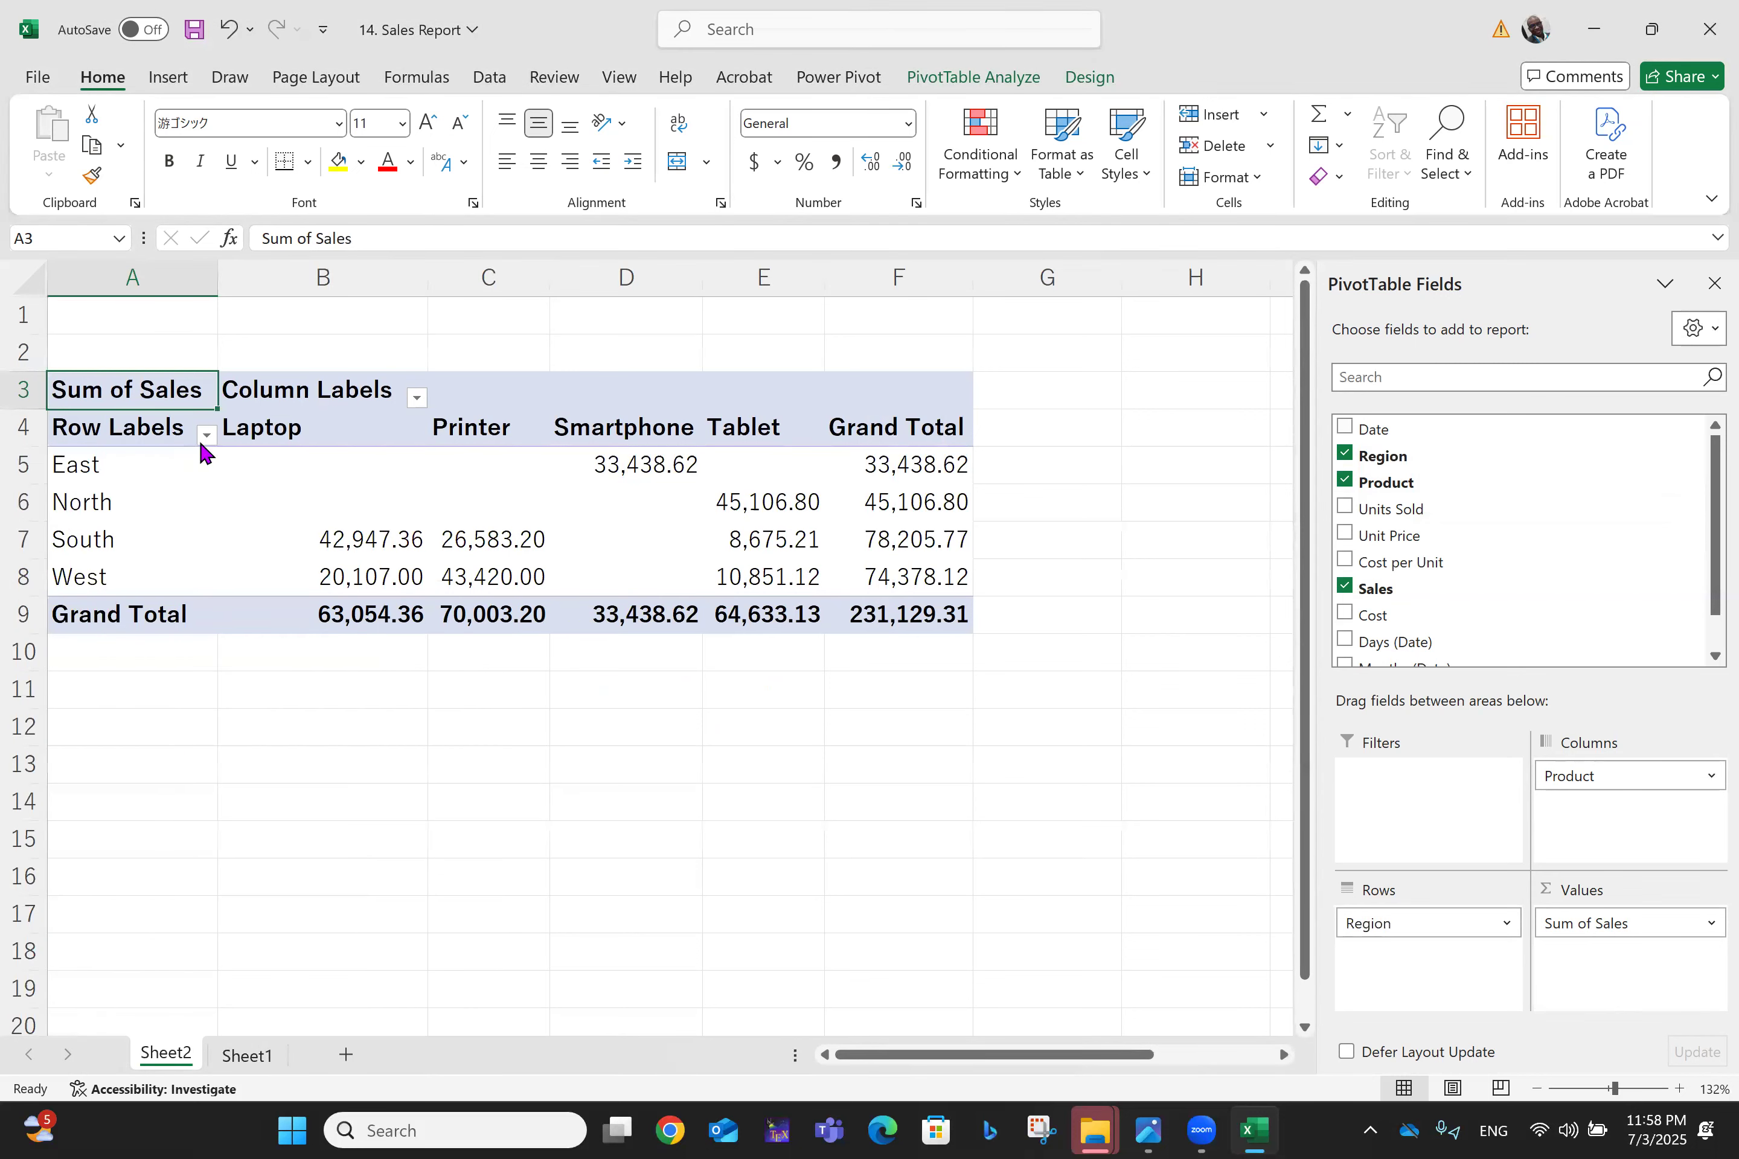
Step: Try summarising the PivotTable's Sales values by Count and undo the change
{"action": "left_click", "coordinate": [378, 545]}
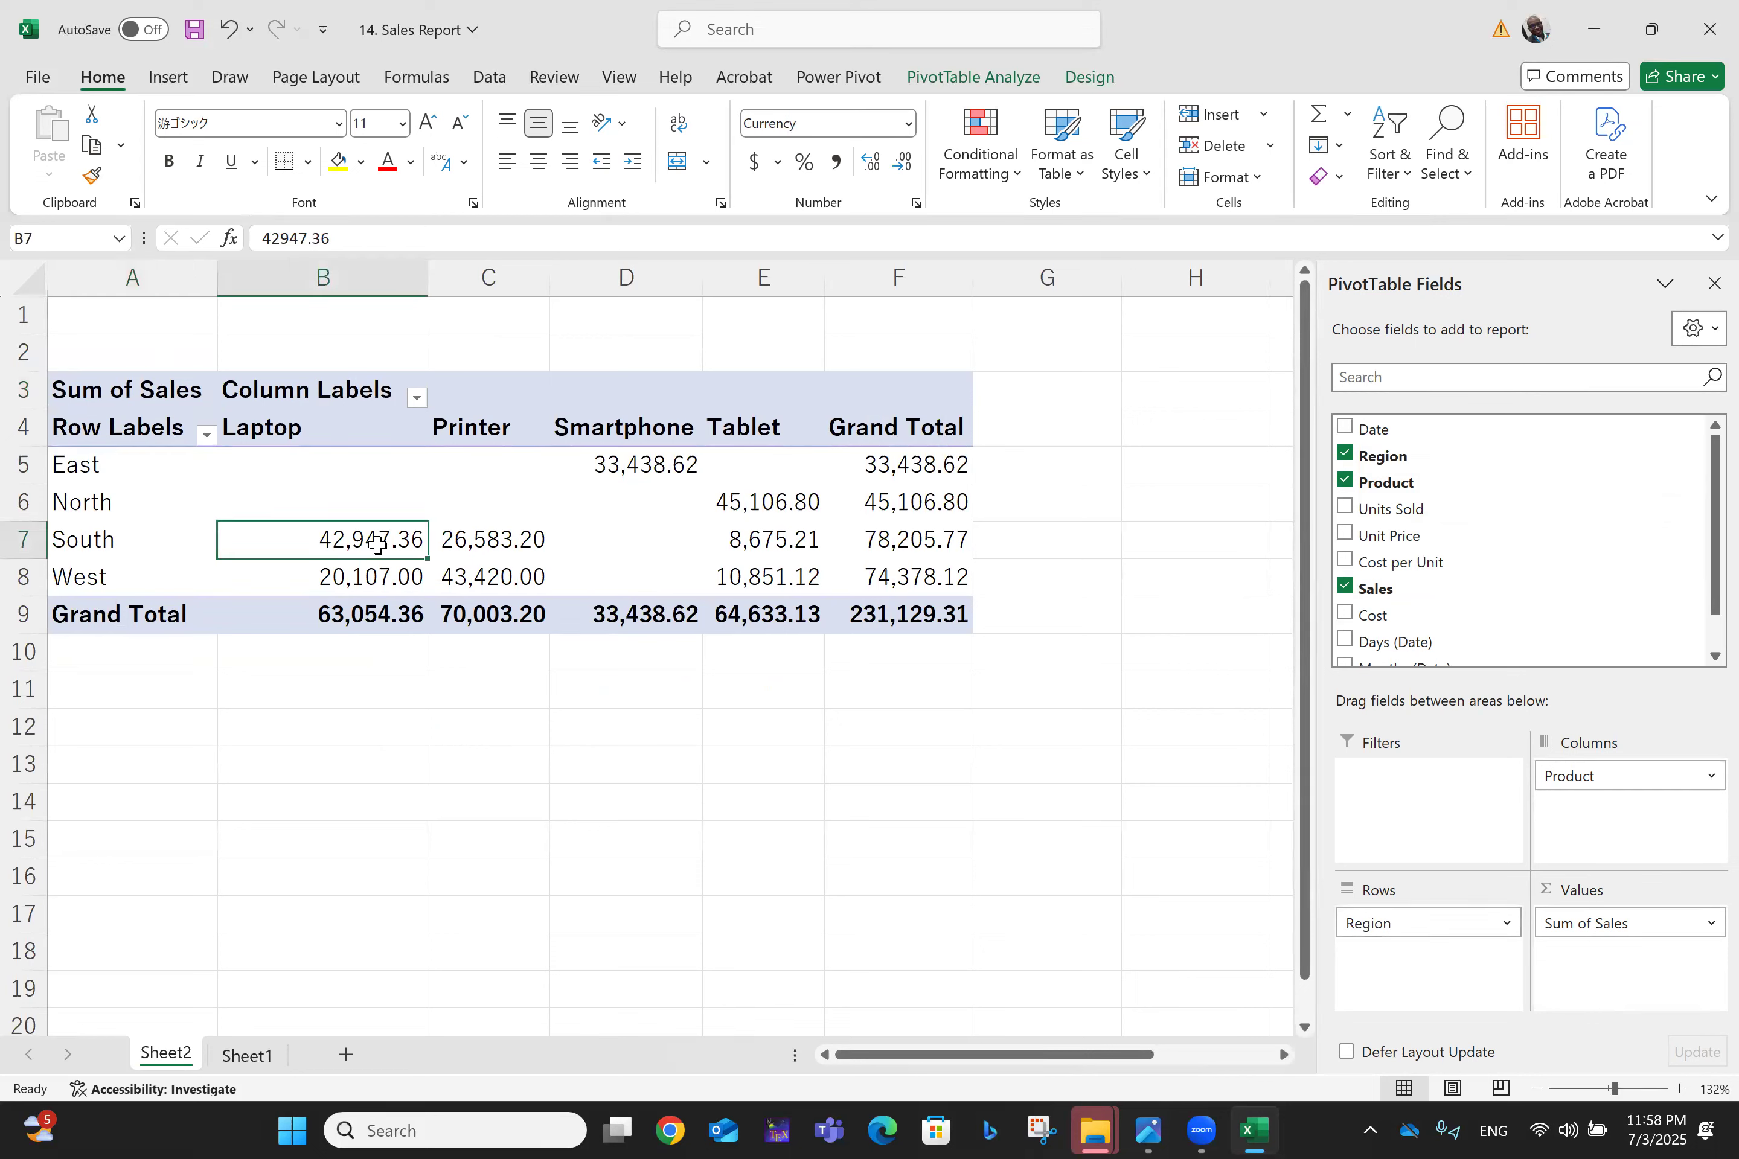
{"action": "right_click", "coordinate": [378, 549]}
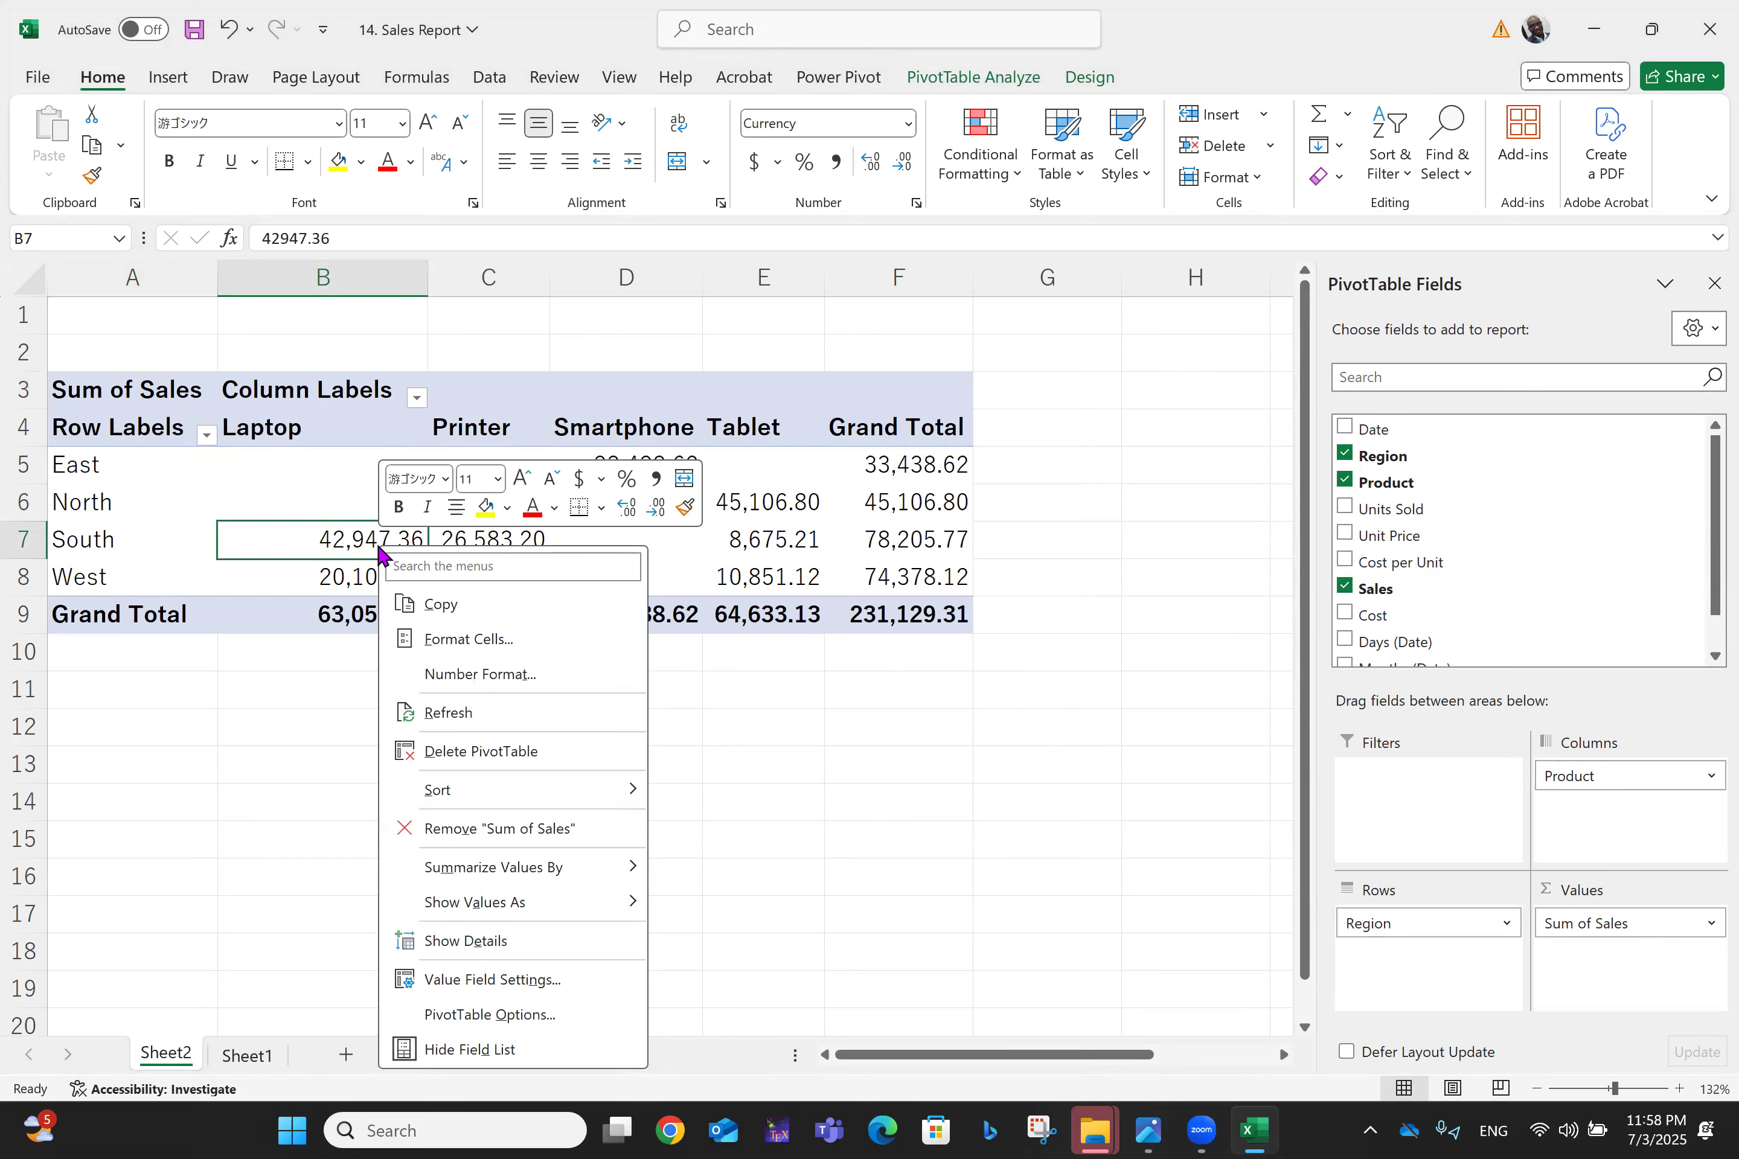
{"action": "mouse_move", "coordinate": [535, 875]}
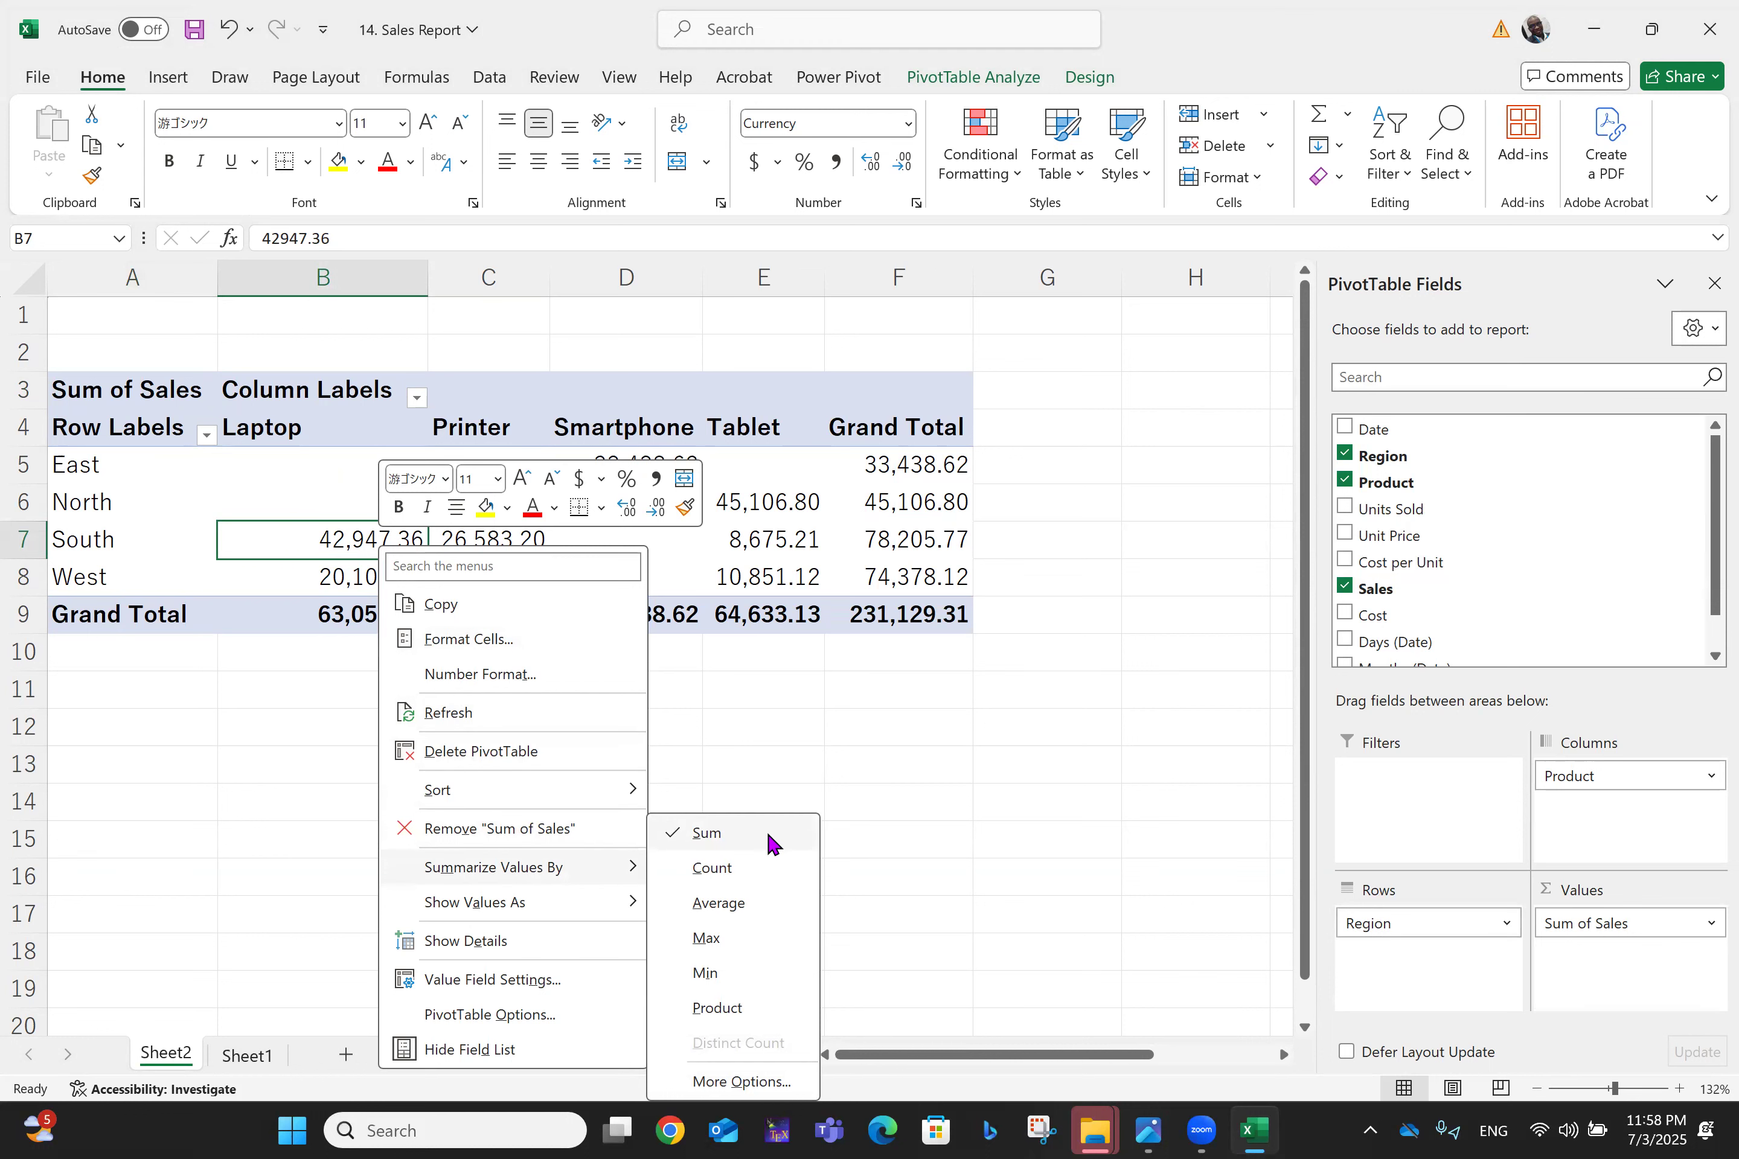
{"action": "left_click", "coordinate": [741, 867]}
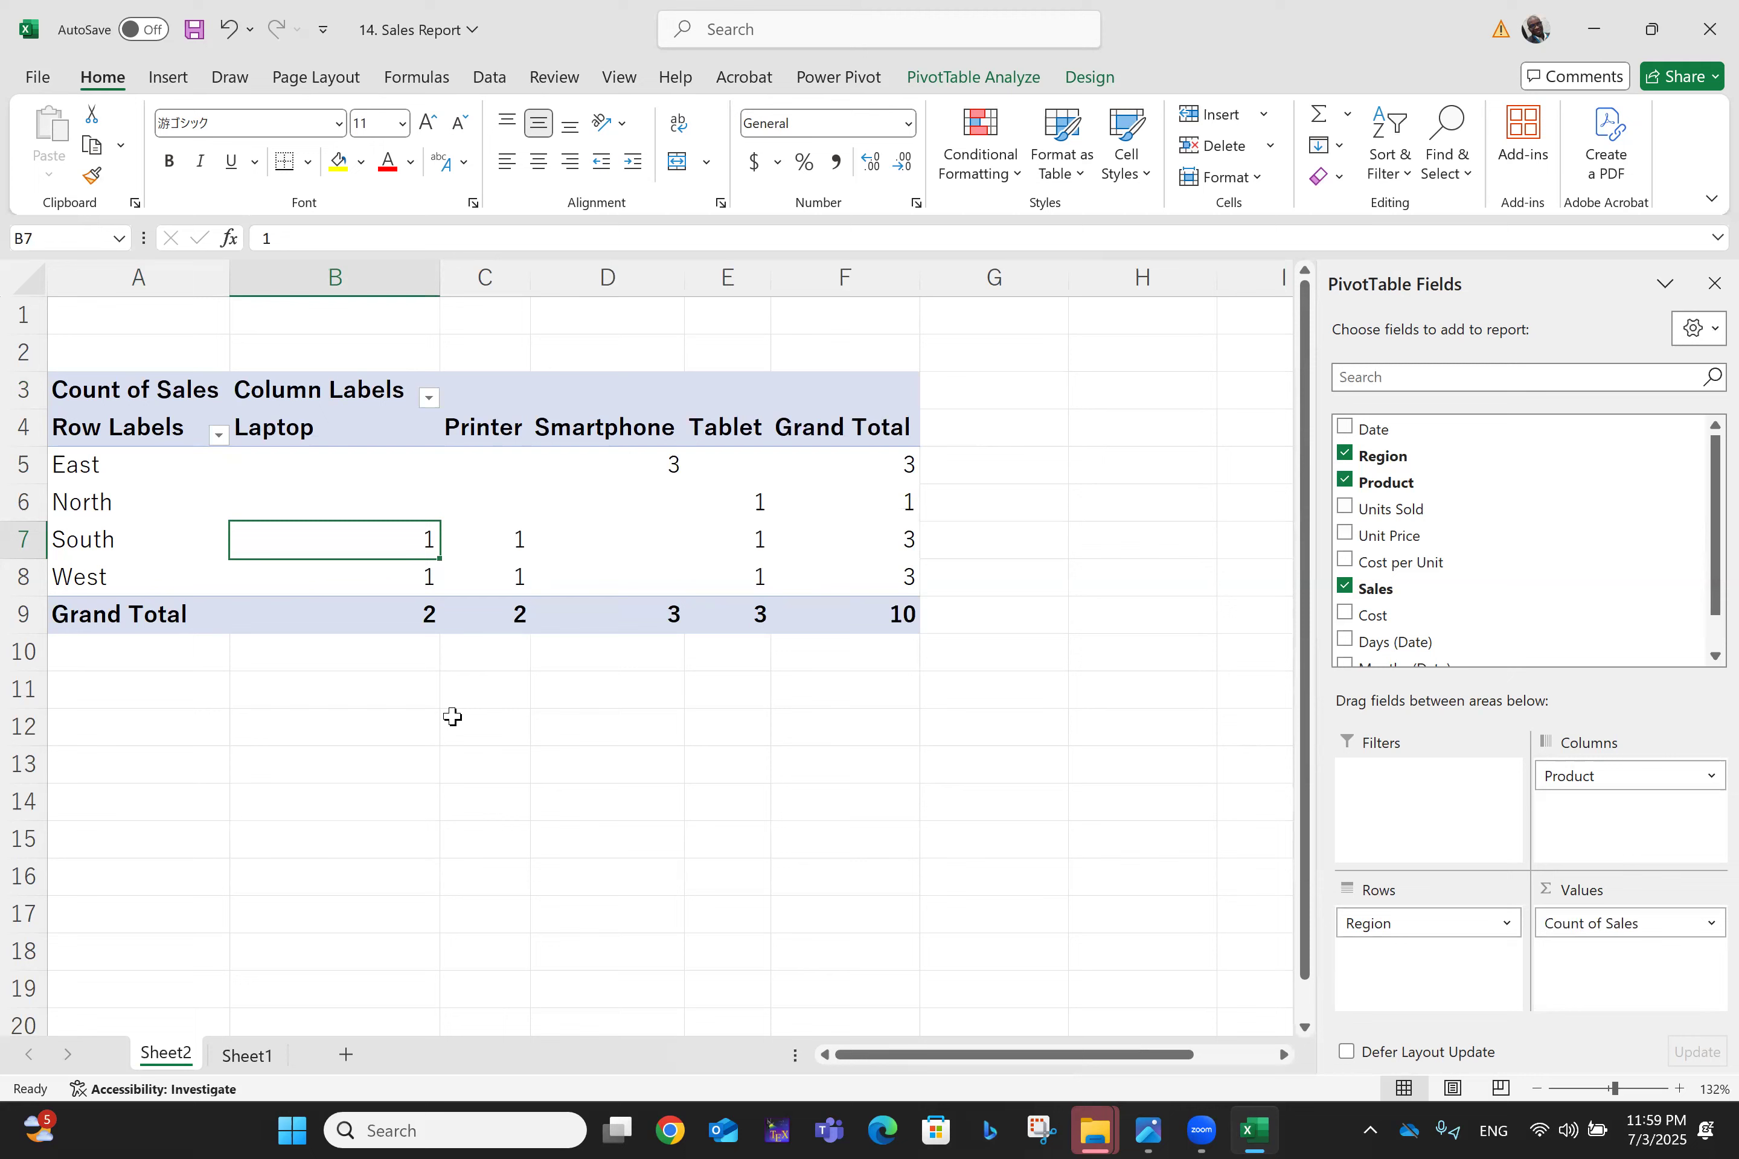
{"action": "key", "text": "ctrl+z"}
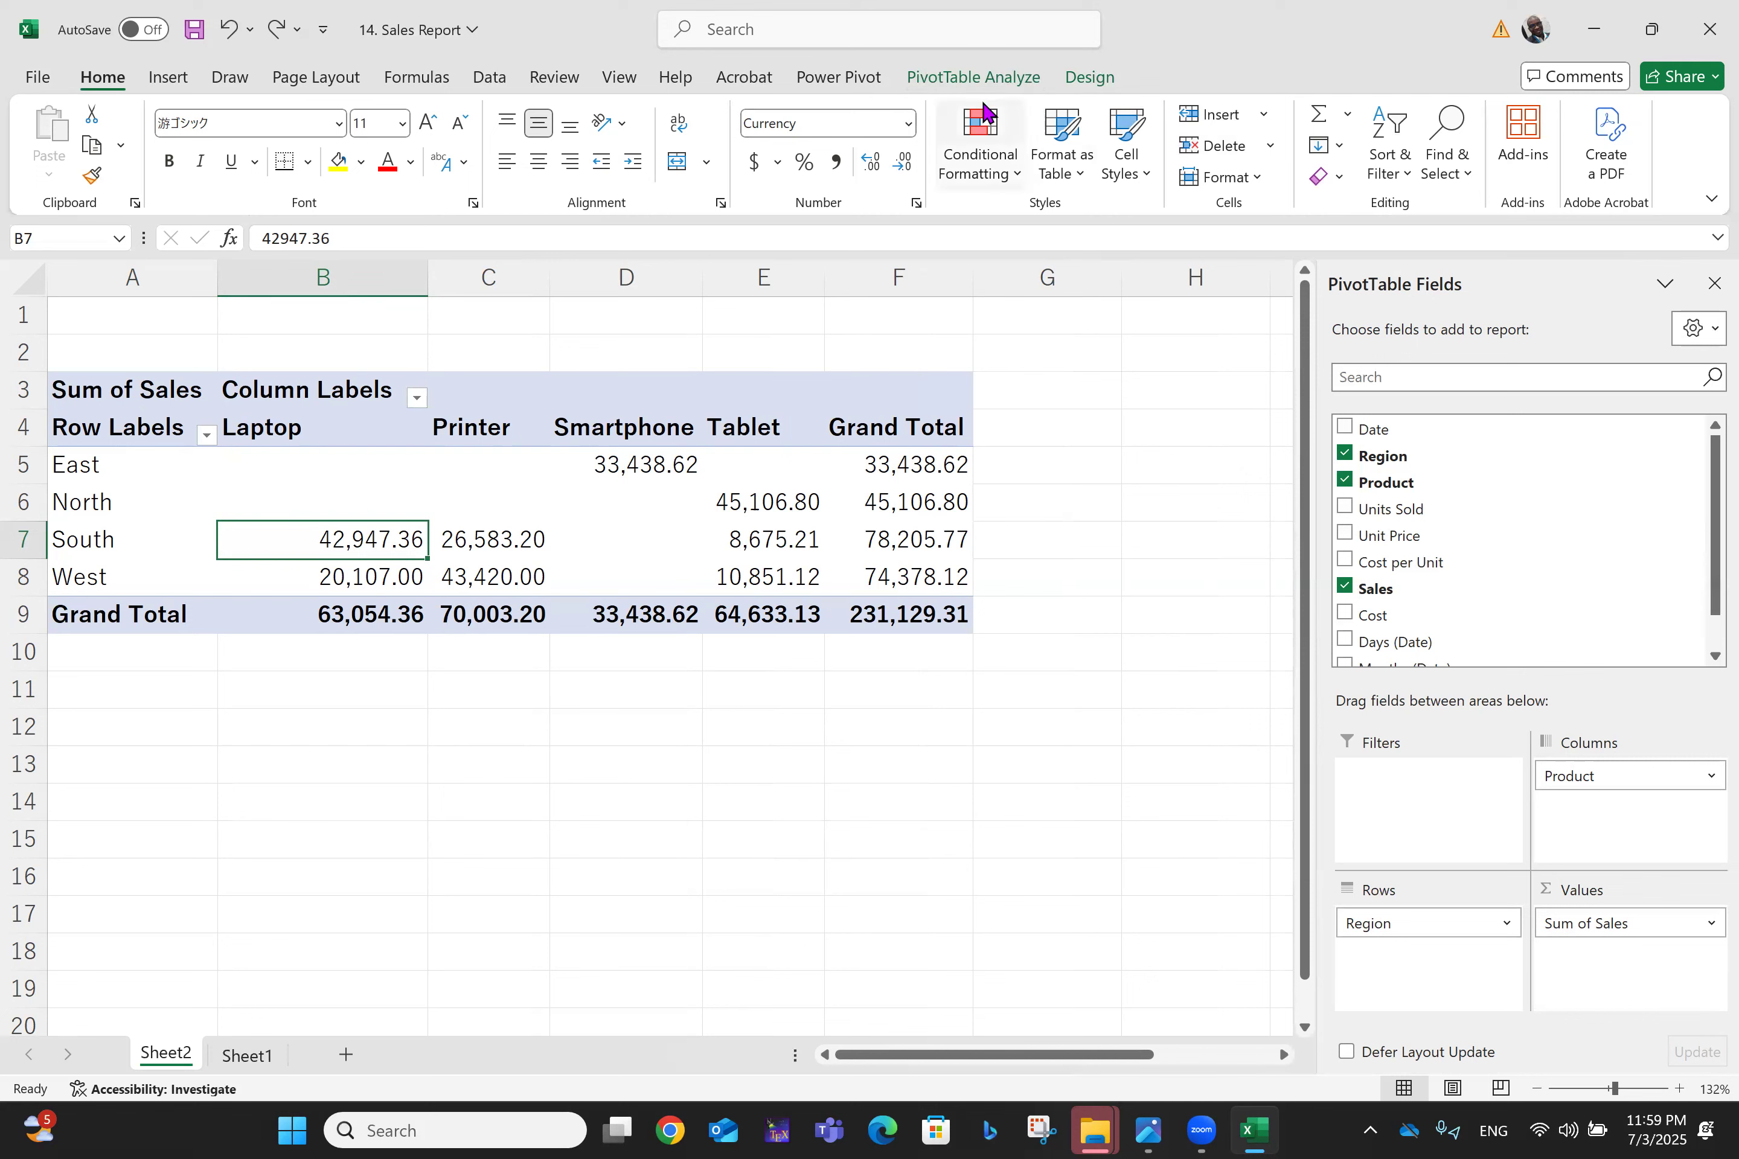
Step: Insert a calculated field named Profit into the PivotTable with the formula Sales-Cost
{"action": "left_click", "coordinate": [993, 79]}
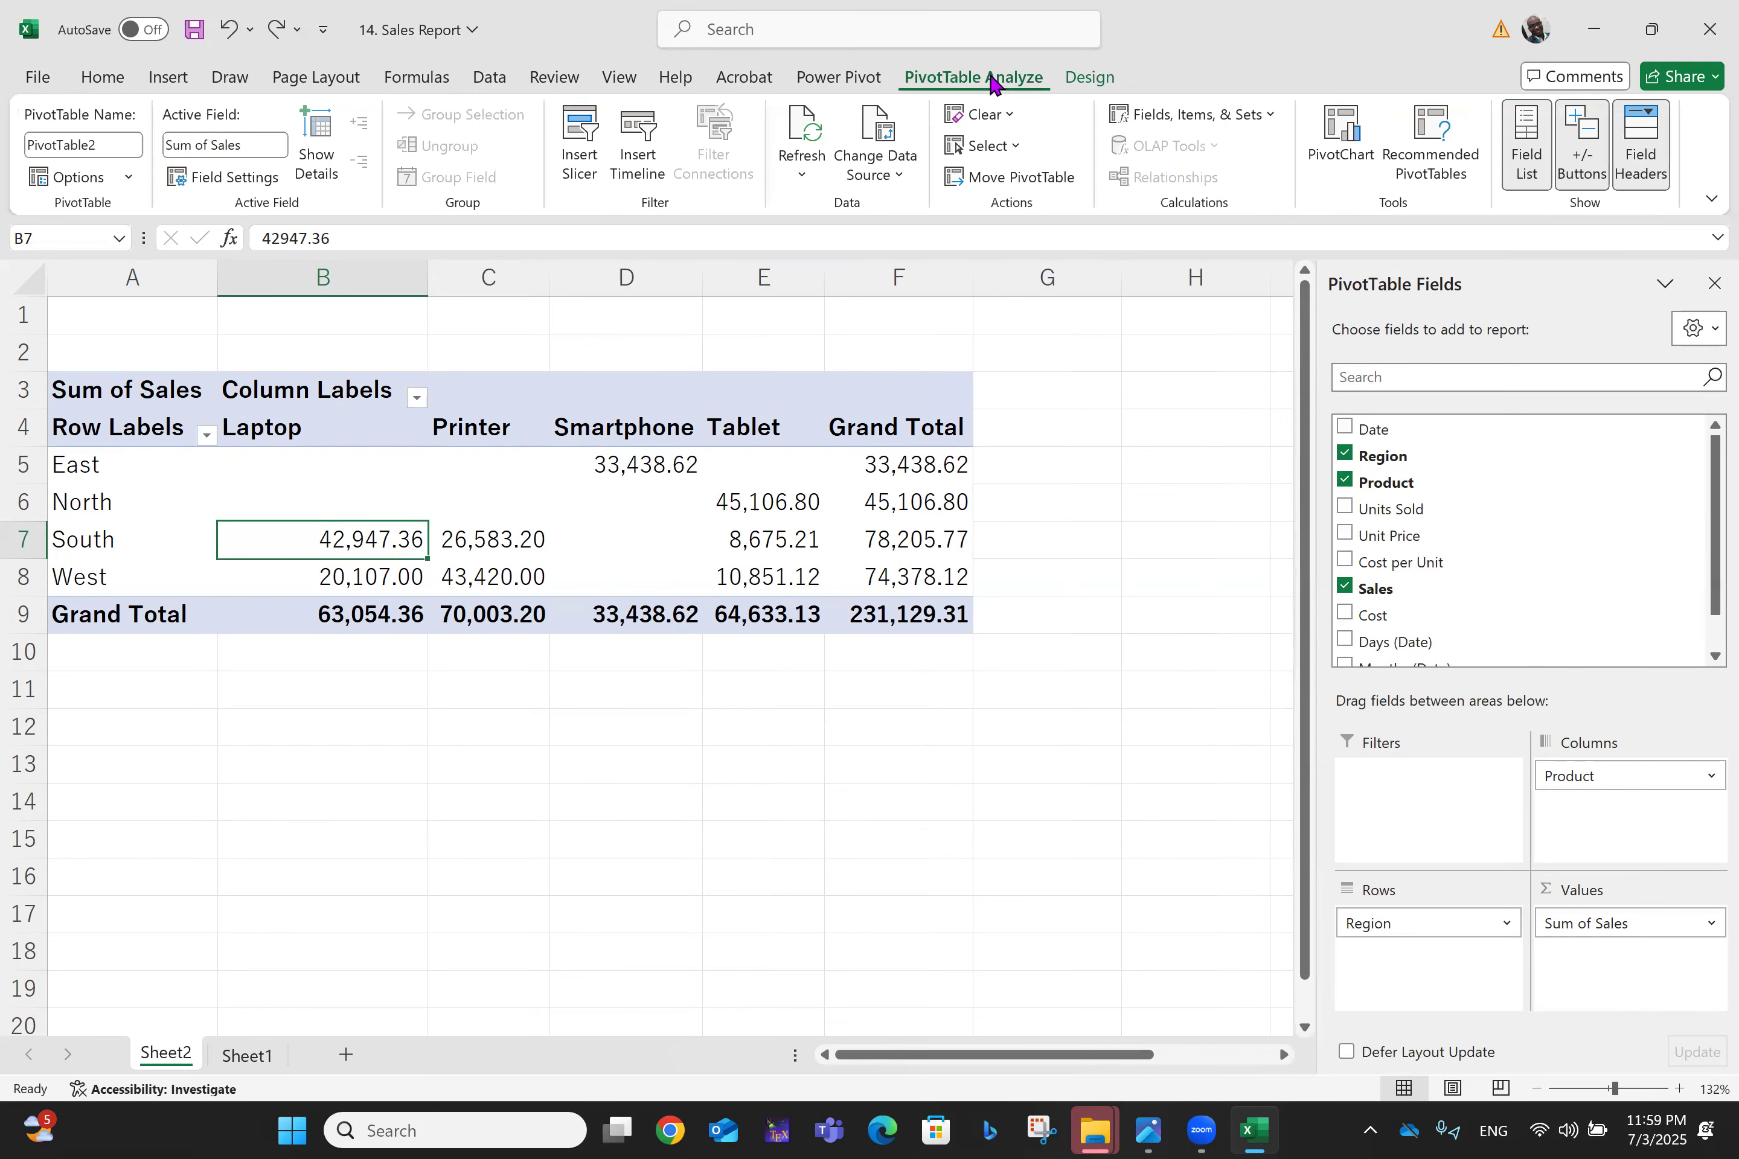
{"action": "left_click", "coordinate": [1197, 115]}
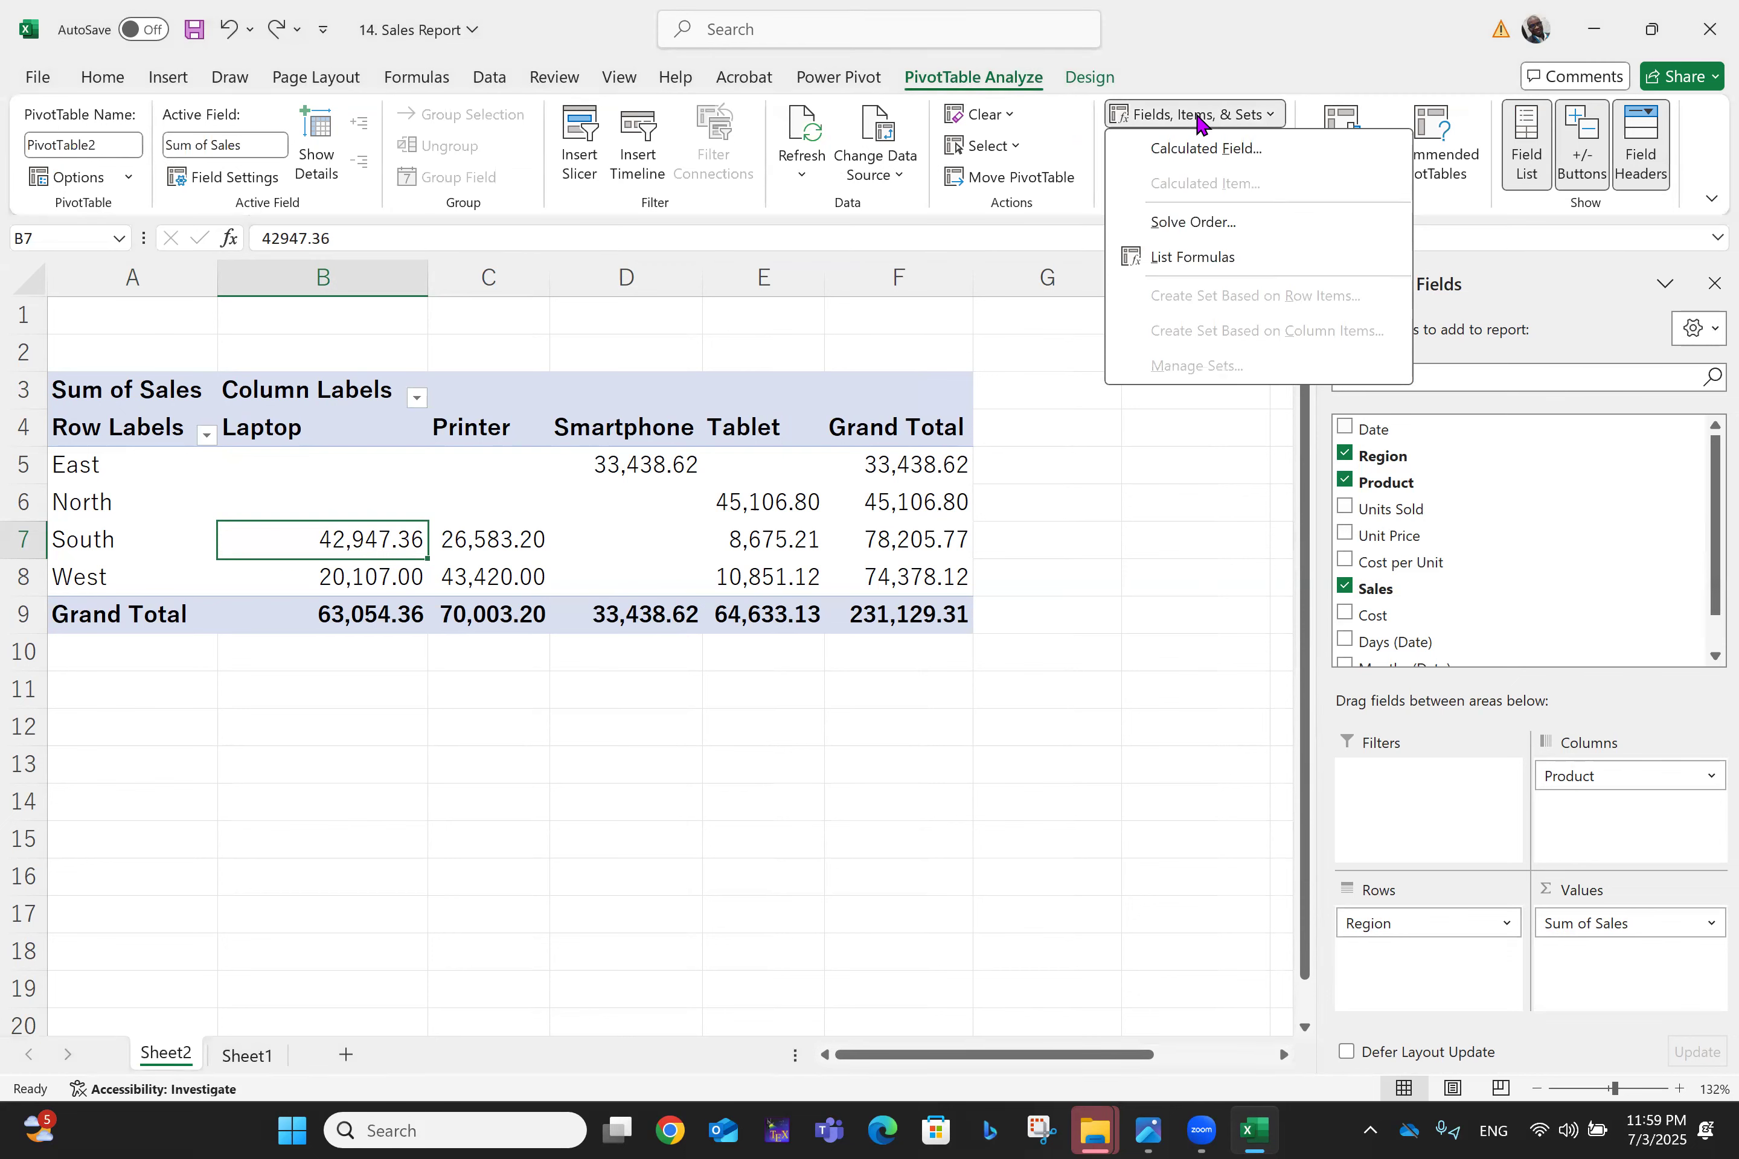
{"action": "left_click", "coordinate": [1200, 149]}
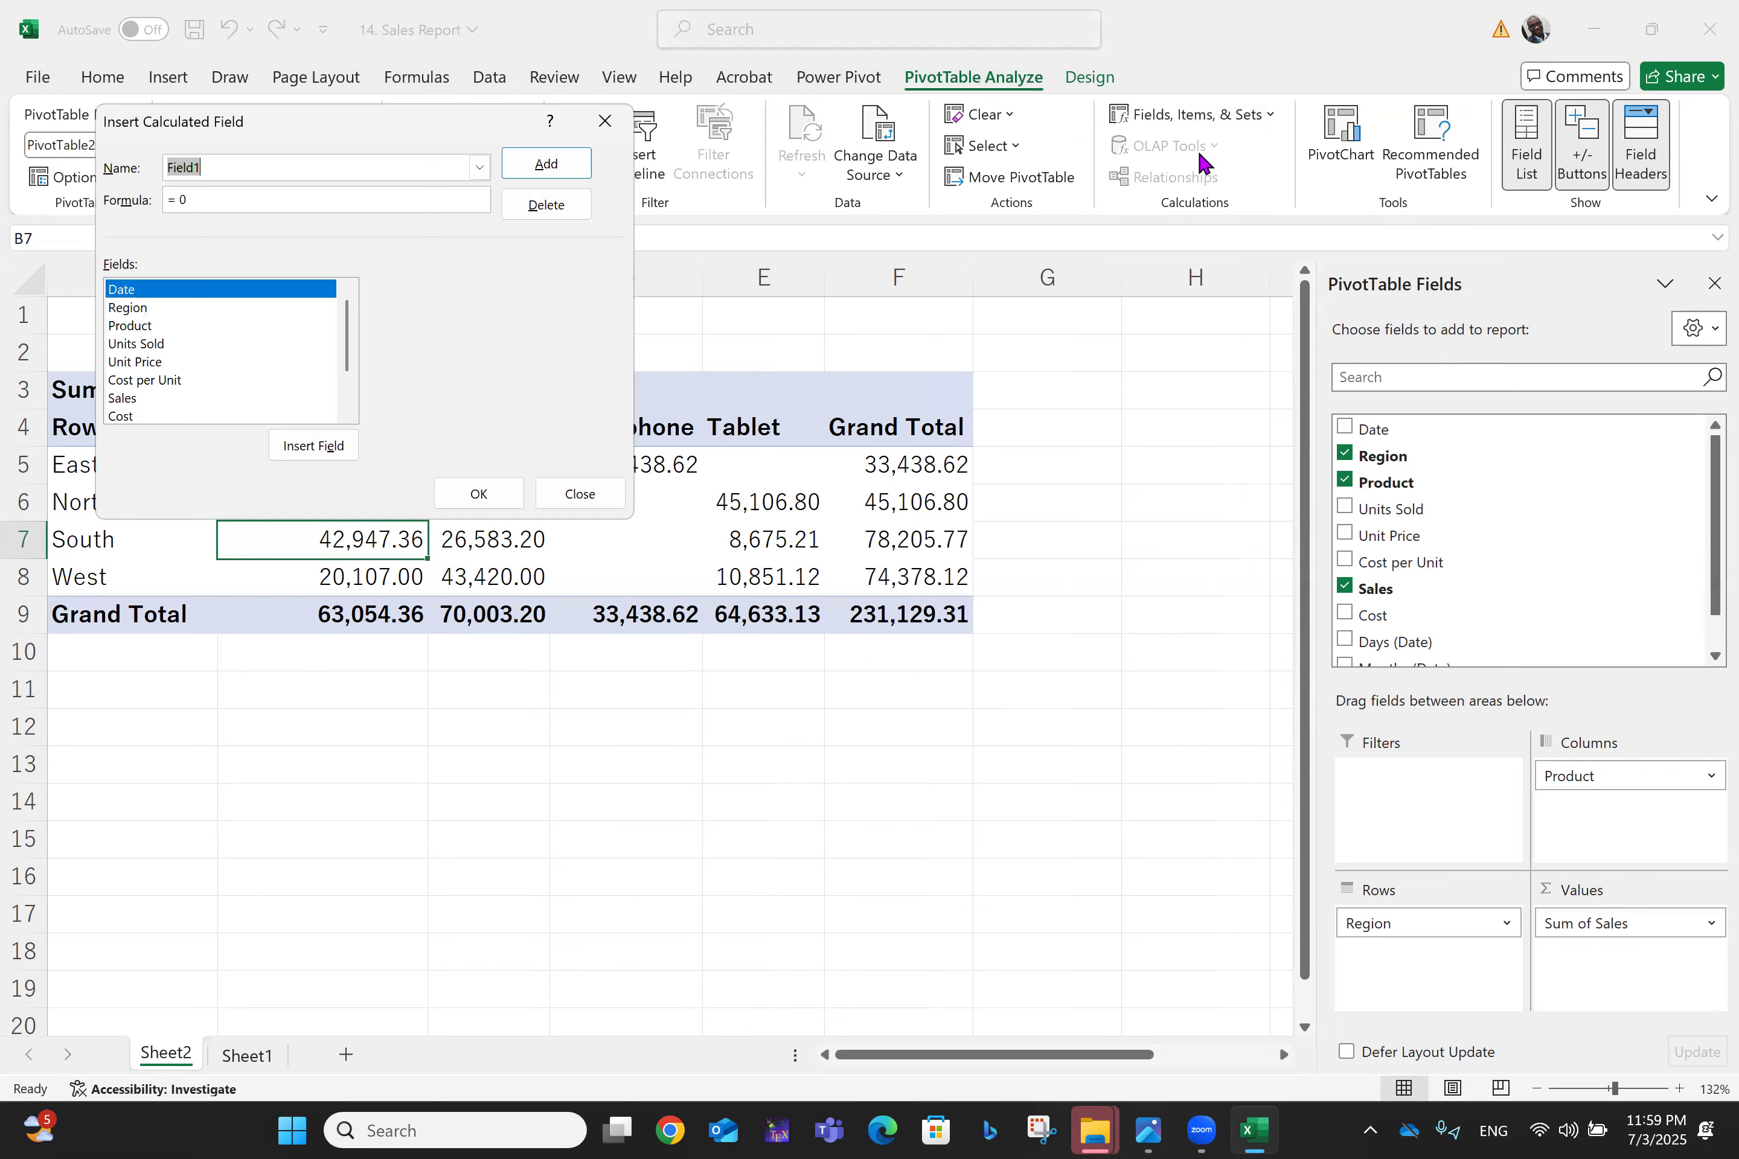
{"action": "type", "text": "Profit"}
{"action": "left_click", "coordinate": [228, 199]}
{"action": "key", "text": "BackSpace"}
{"action": "type", "text": "Sales-Cost"}
{"action": "left_click", "coordinate": [565, 173]}
{"action": "left_click", "coordinate": [477, 495]}
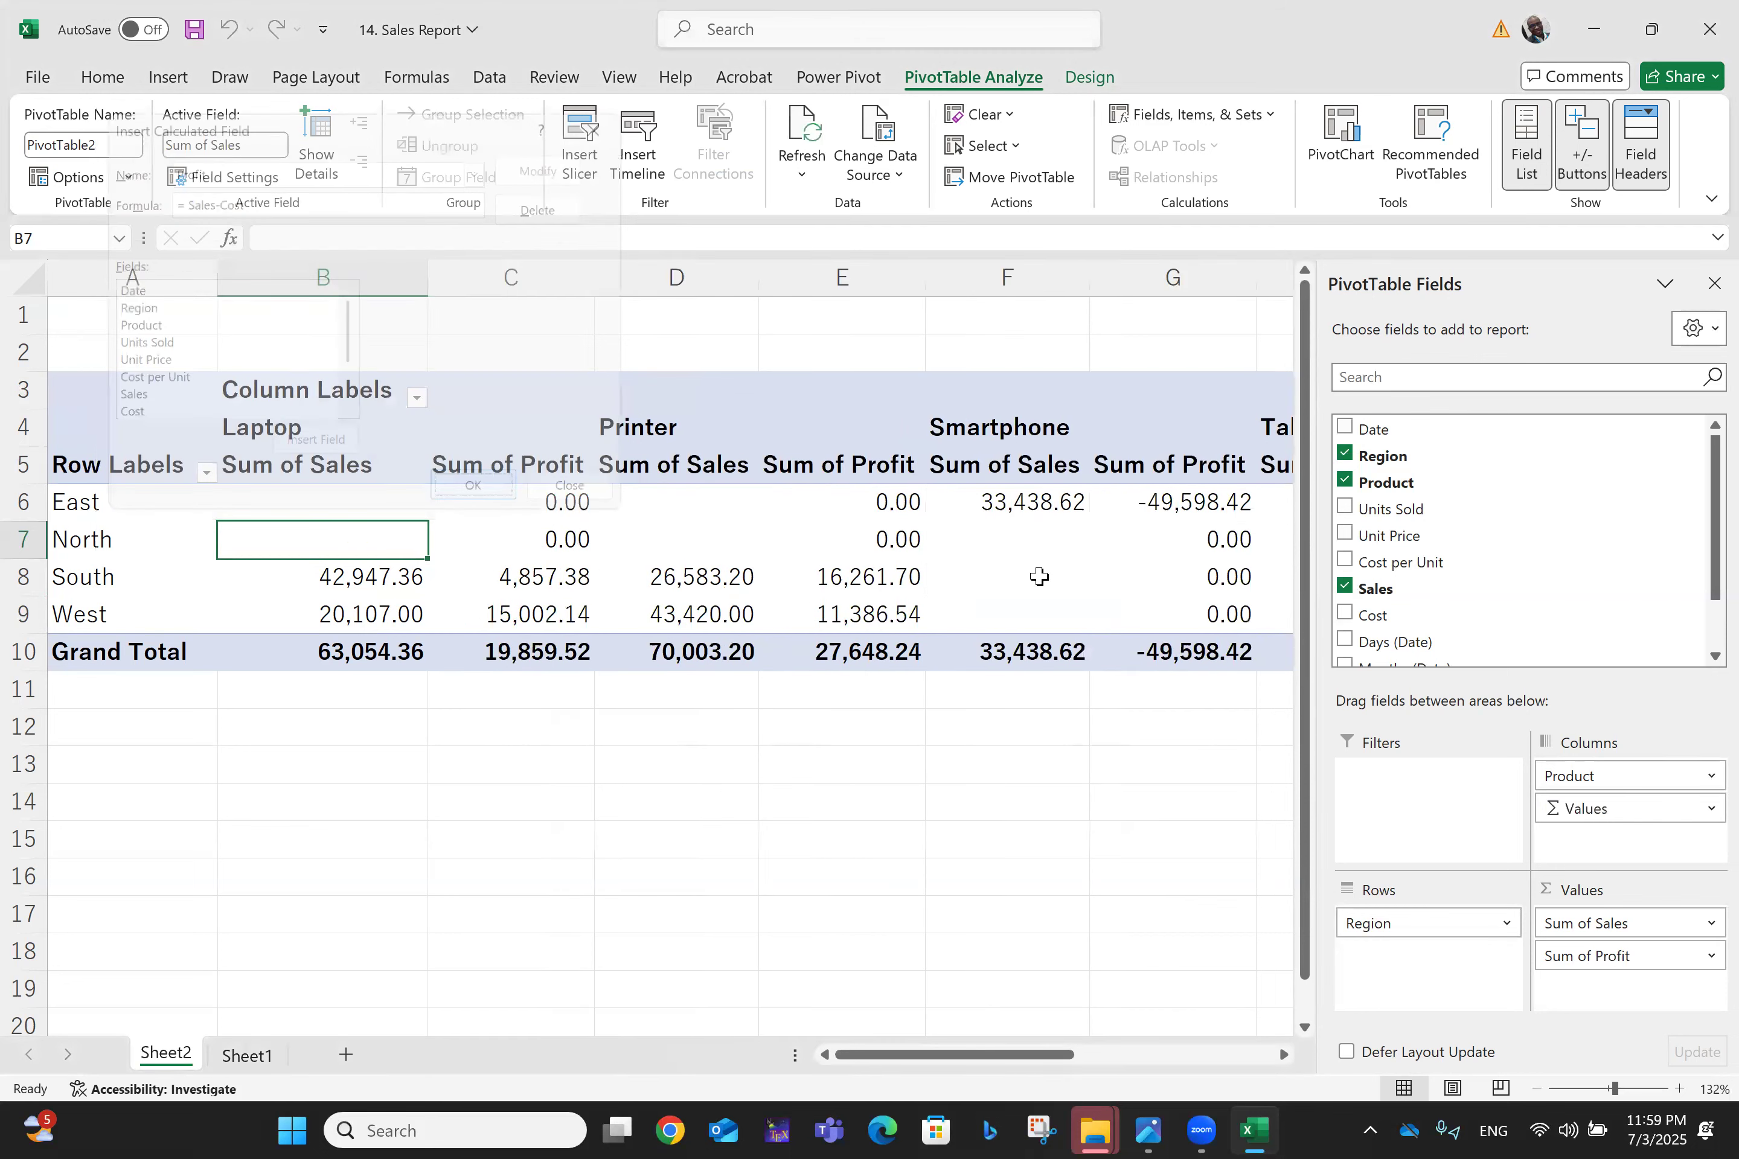
Step: Examine the Sum of Profit columns for each product and the total profit per region
{"action": "scroll", "coordinate": [1038, 575], "scroll_direction": "right", "scroll_amount": 1}
{"action": "scroll", "coordinate": [1039, 577], "scroll_direction": "right", "scroll_amount": 2}
{"action": "scroll", "coordinate": [1039, 577], "scroll_direction": "left", "scroll_amount": 3}
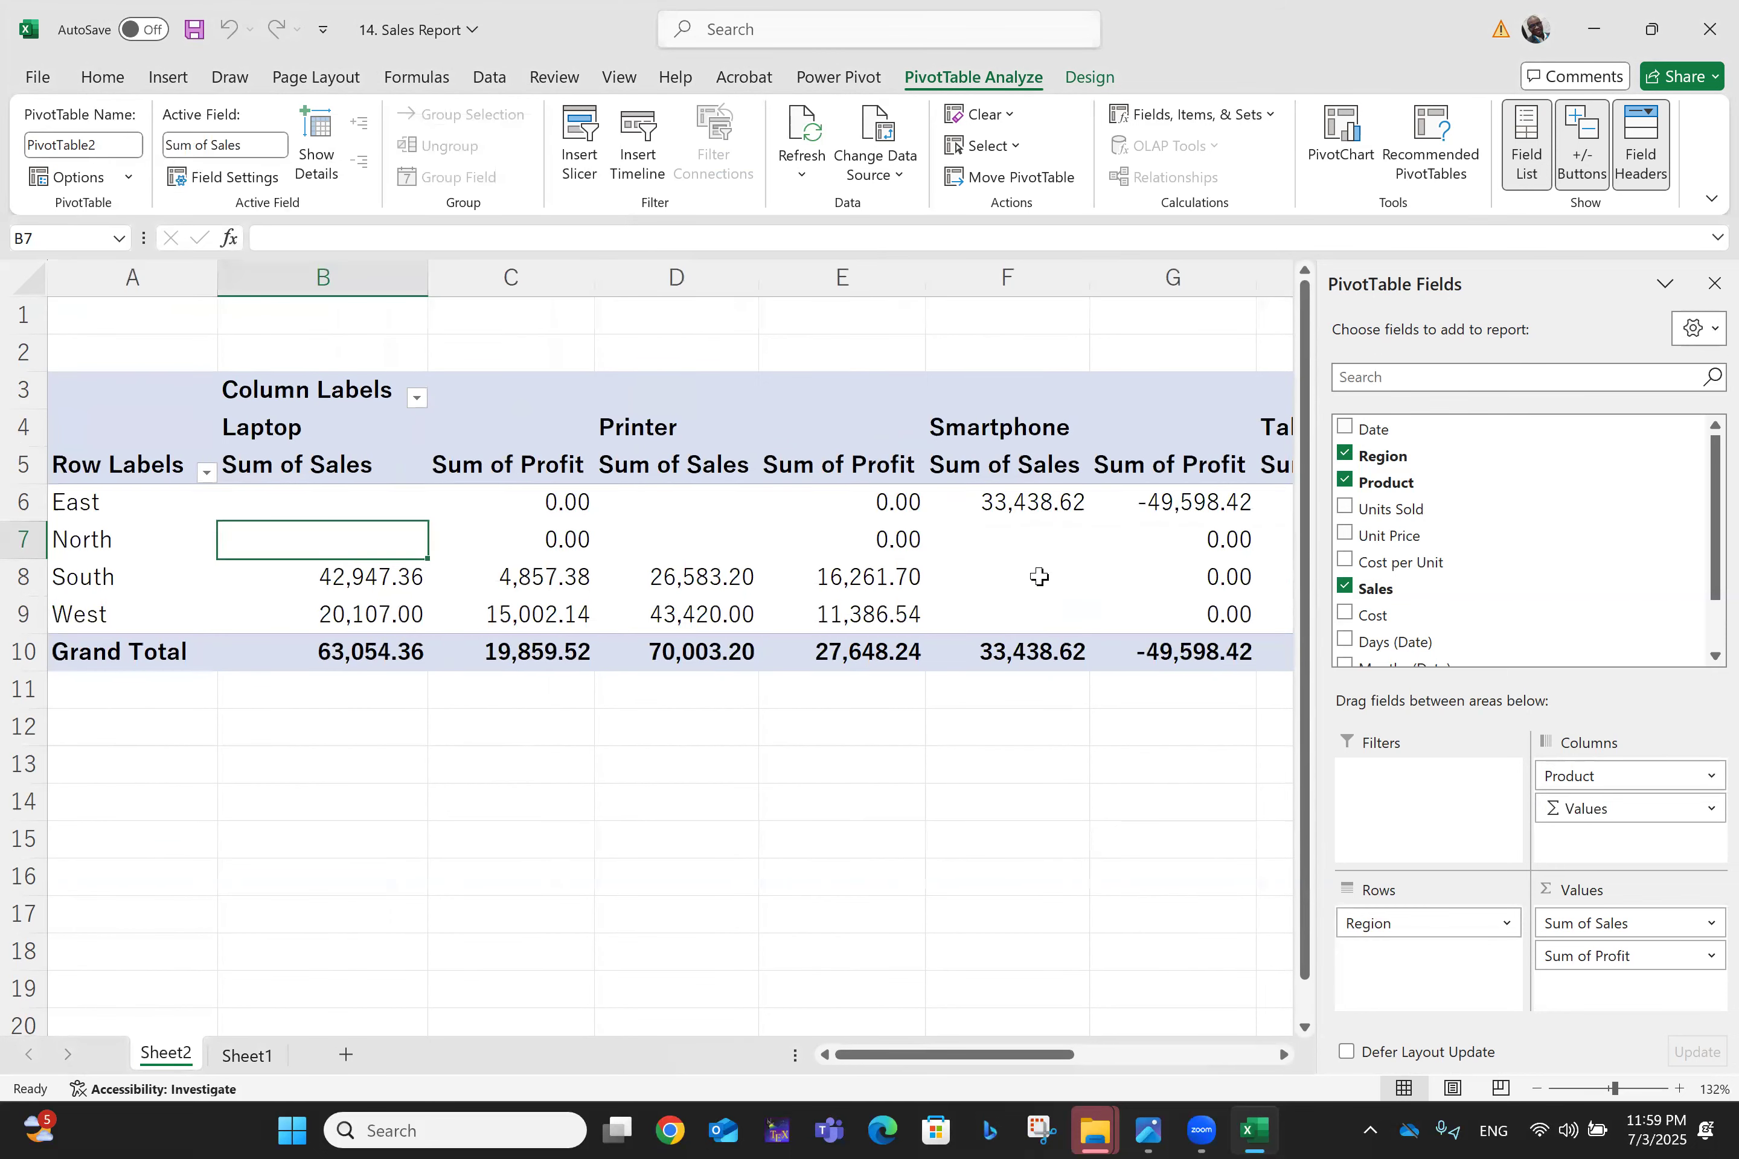
{"action": "scroll", "coordinate": [1039, 577], "scroll_direction": "right", "scroll_amount": 5}
{"action": "scroll", "coordinate": [1039, 576], "scroll_direction": "down", "scroll_amount": 3}
{"action": "scroll", "coordinate": [1039, 577], "scroll_direction": "right", "scroll_amount": 1}
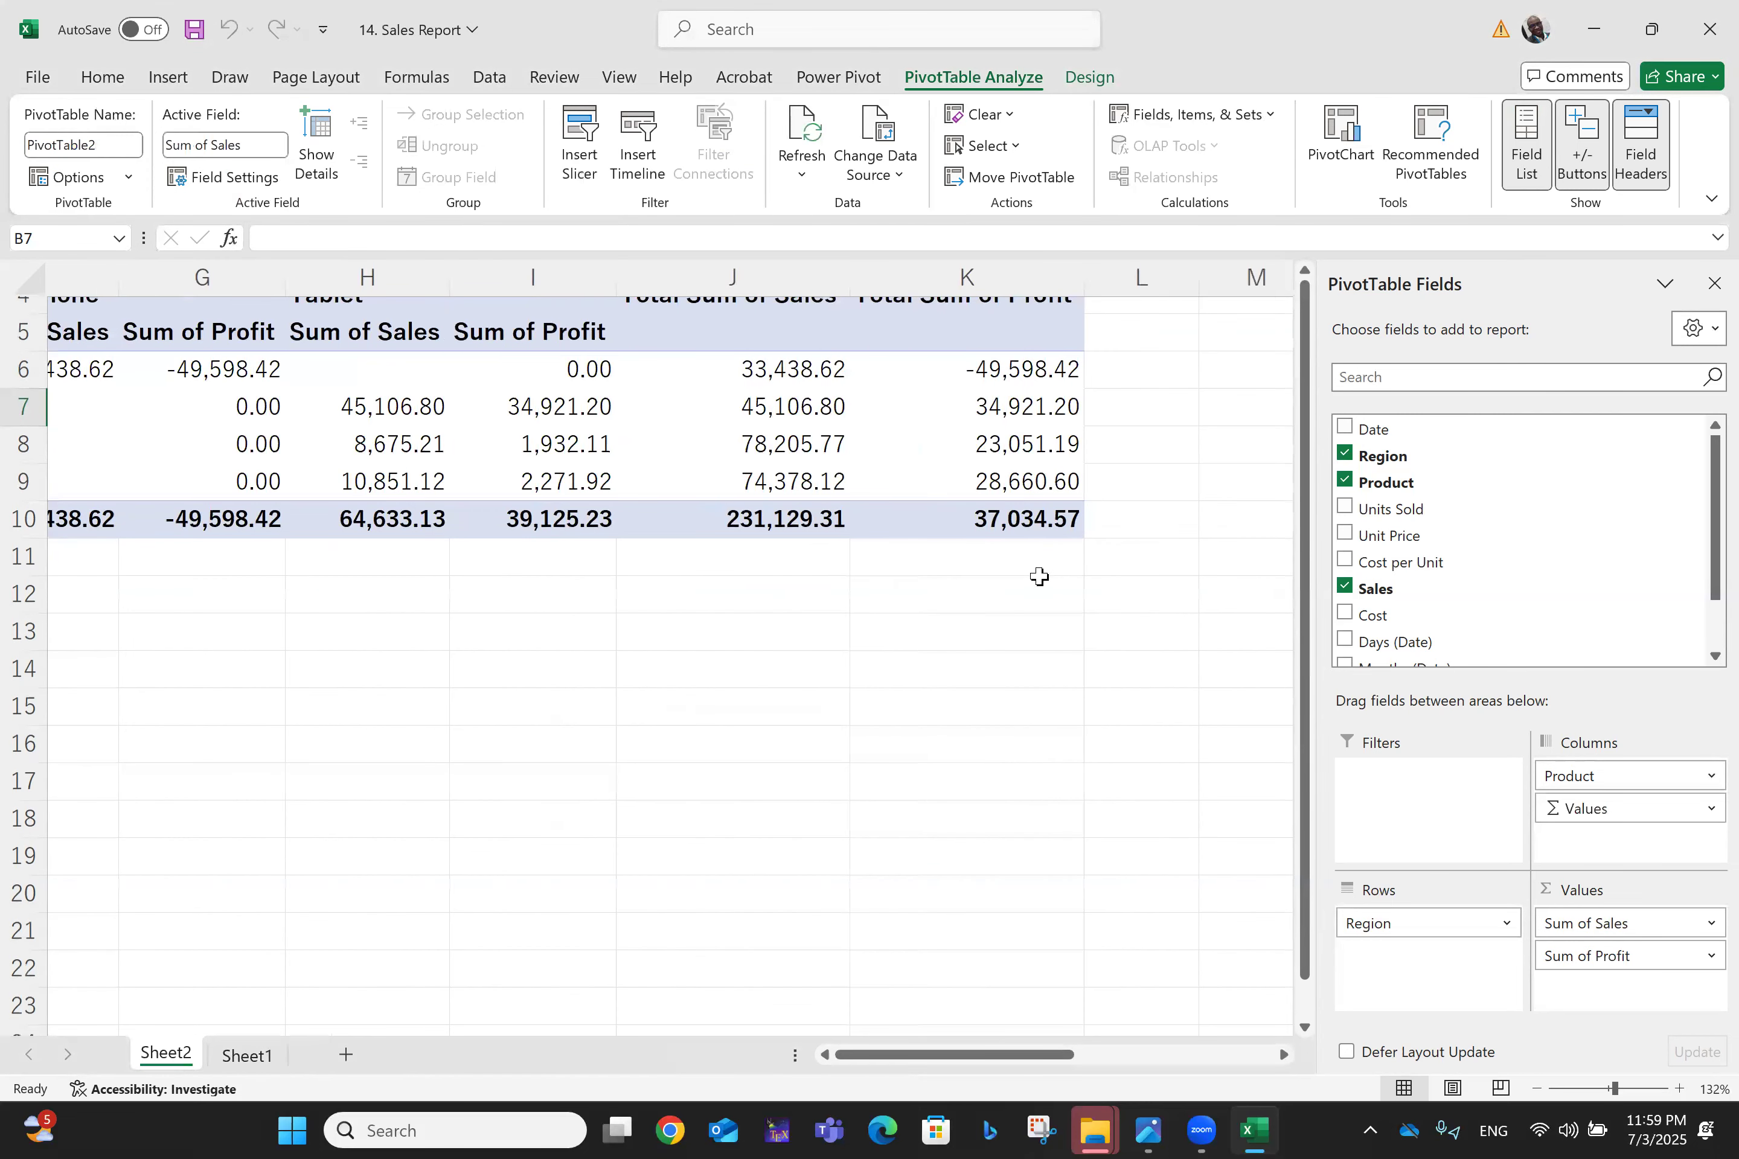
{"action": "scroll", "coordinate": [649, 357], "scroll_direction": "left", "scroll_amount": 1}
{"action": "scroll", "coordinate": [650, 357], "scroll_direction": "down", "scroll_amount": 1}
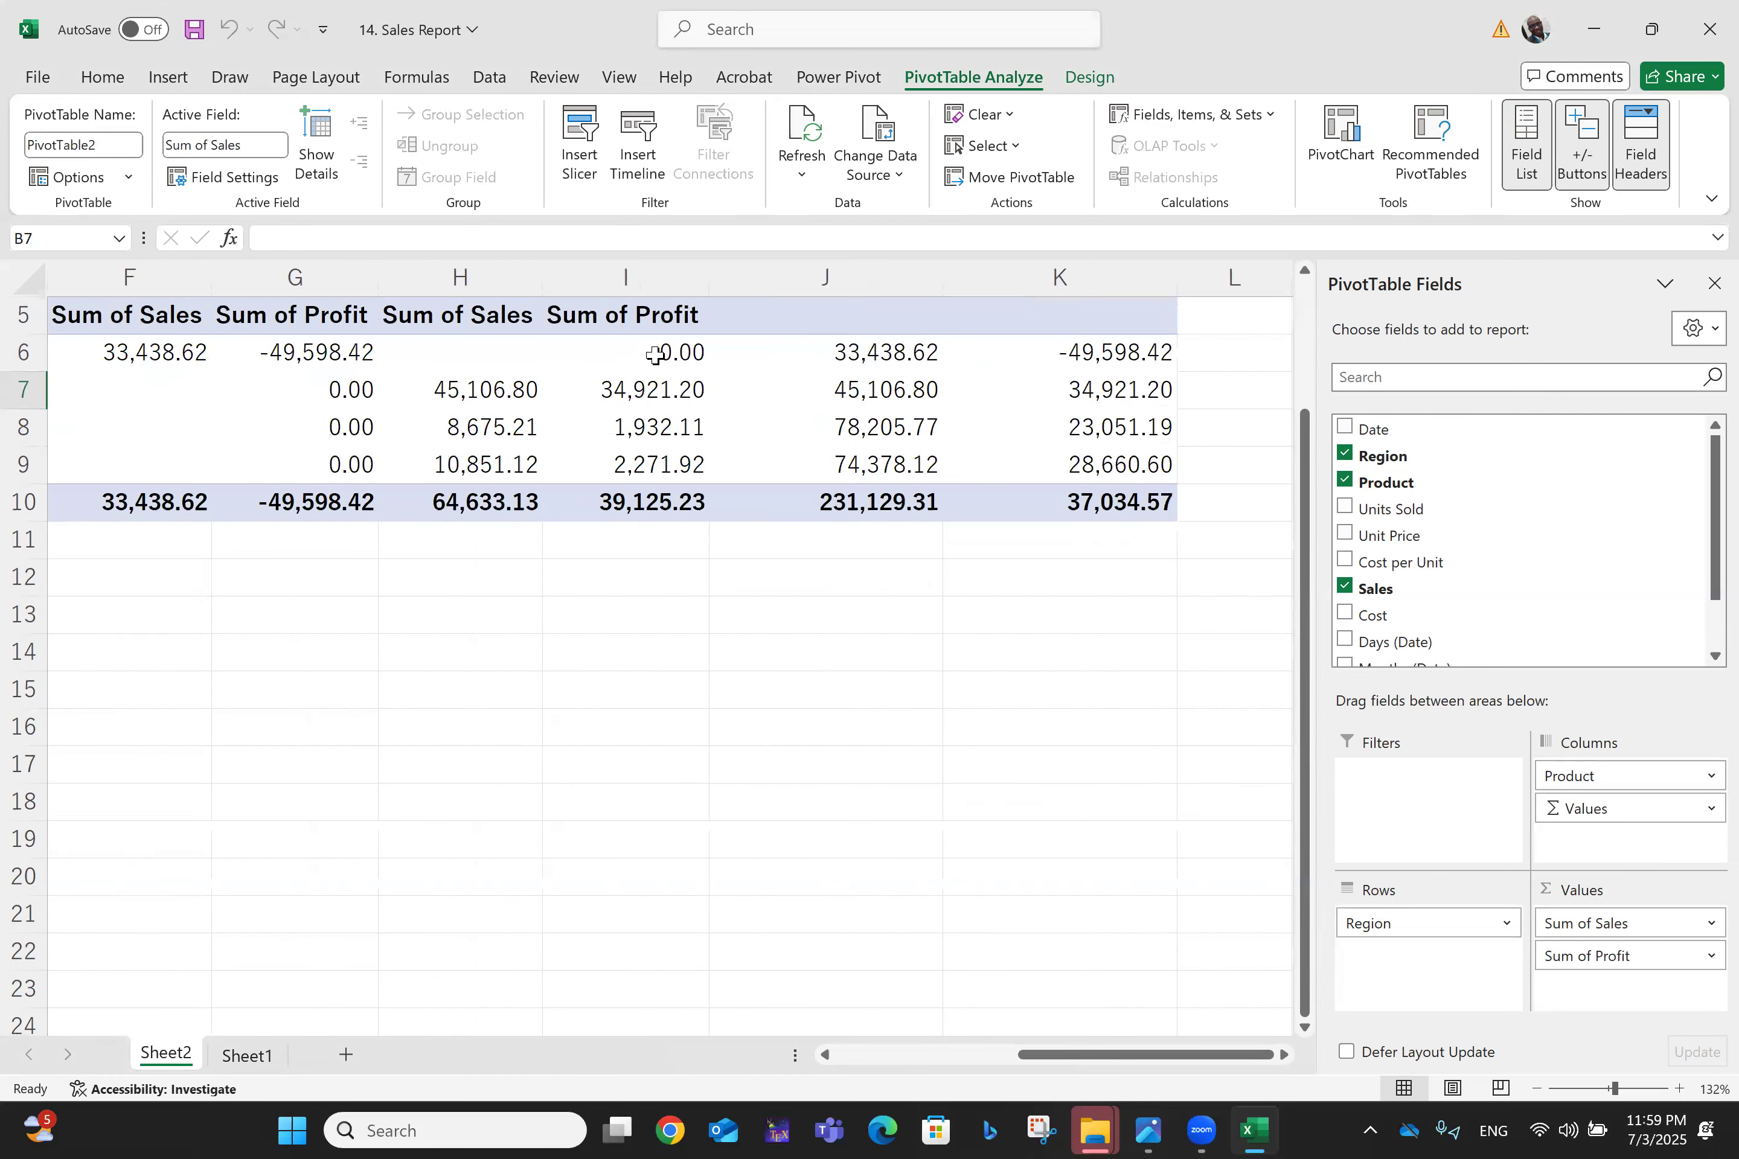
{"action": "scroll", "coordinate": [1010, 454], "scroll_direction": "right", "scroll_amount": 5}
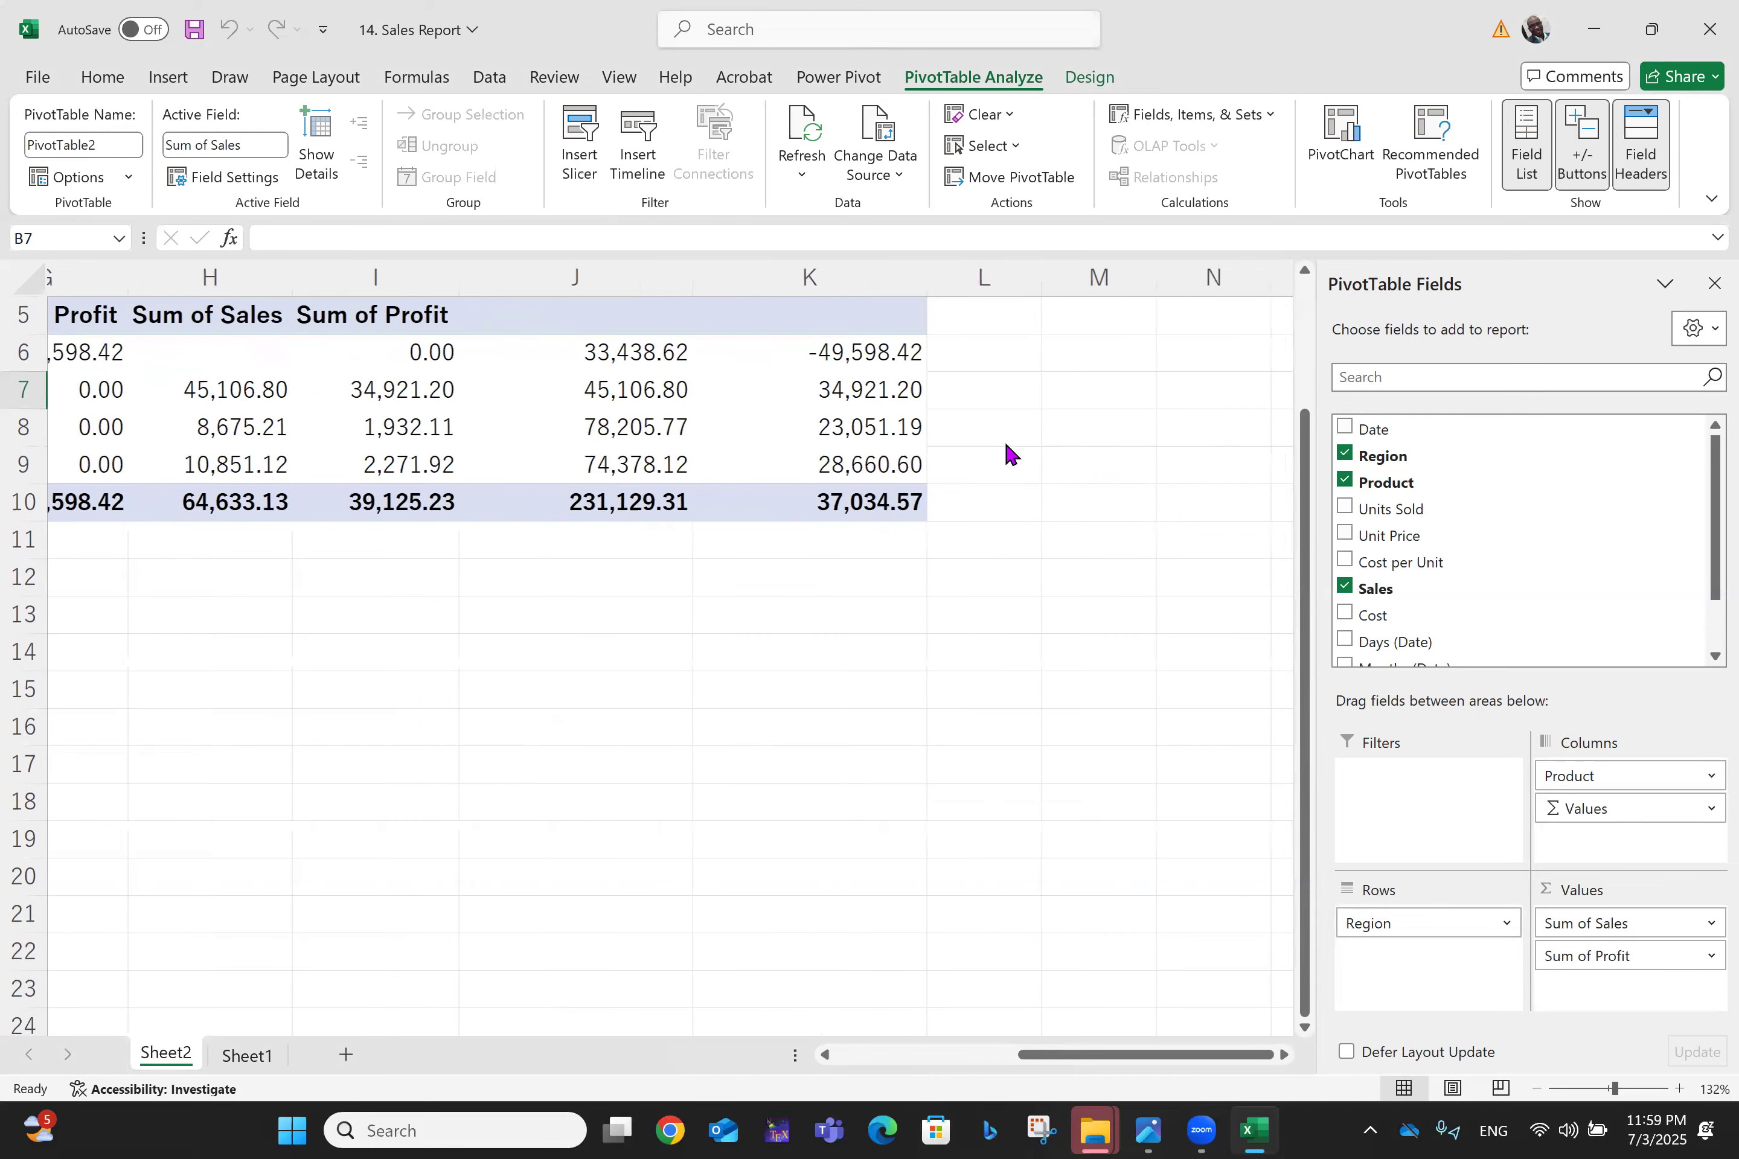
Step: Review the Sum of Profit columns in the PivotTable and check them against the source sales table on Sheet1
{"action": "scroll", "coordinate": [1010, 454], "scroll_direction": "left", "scroll_amount": 5}
{"action": "scroll", "coordinate": [1010, 453], "scroll_direction": "left", "scroll_amount": 6}
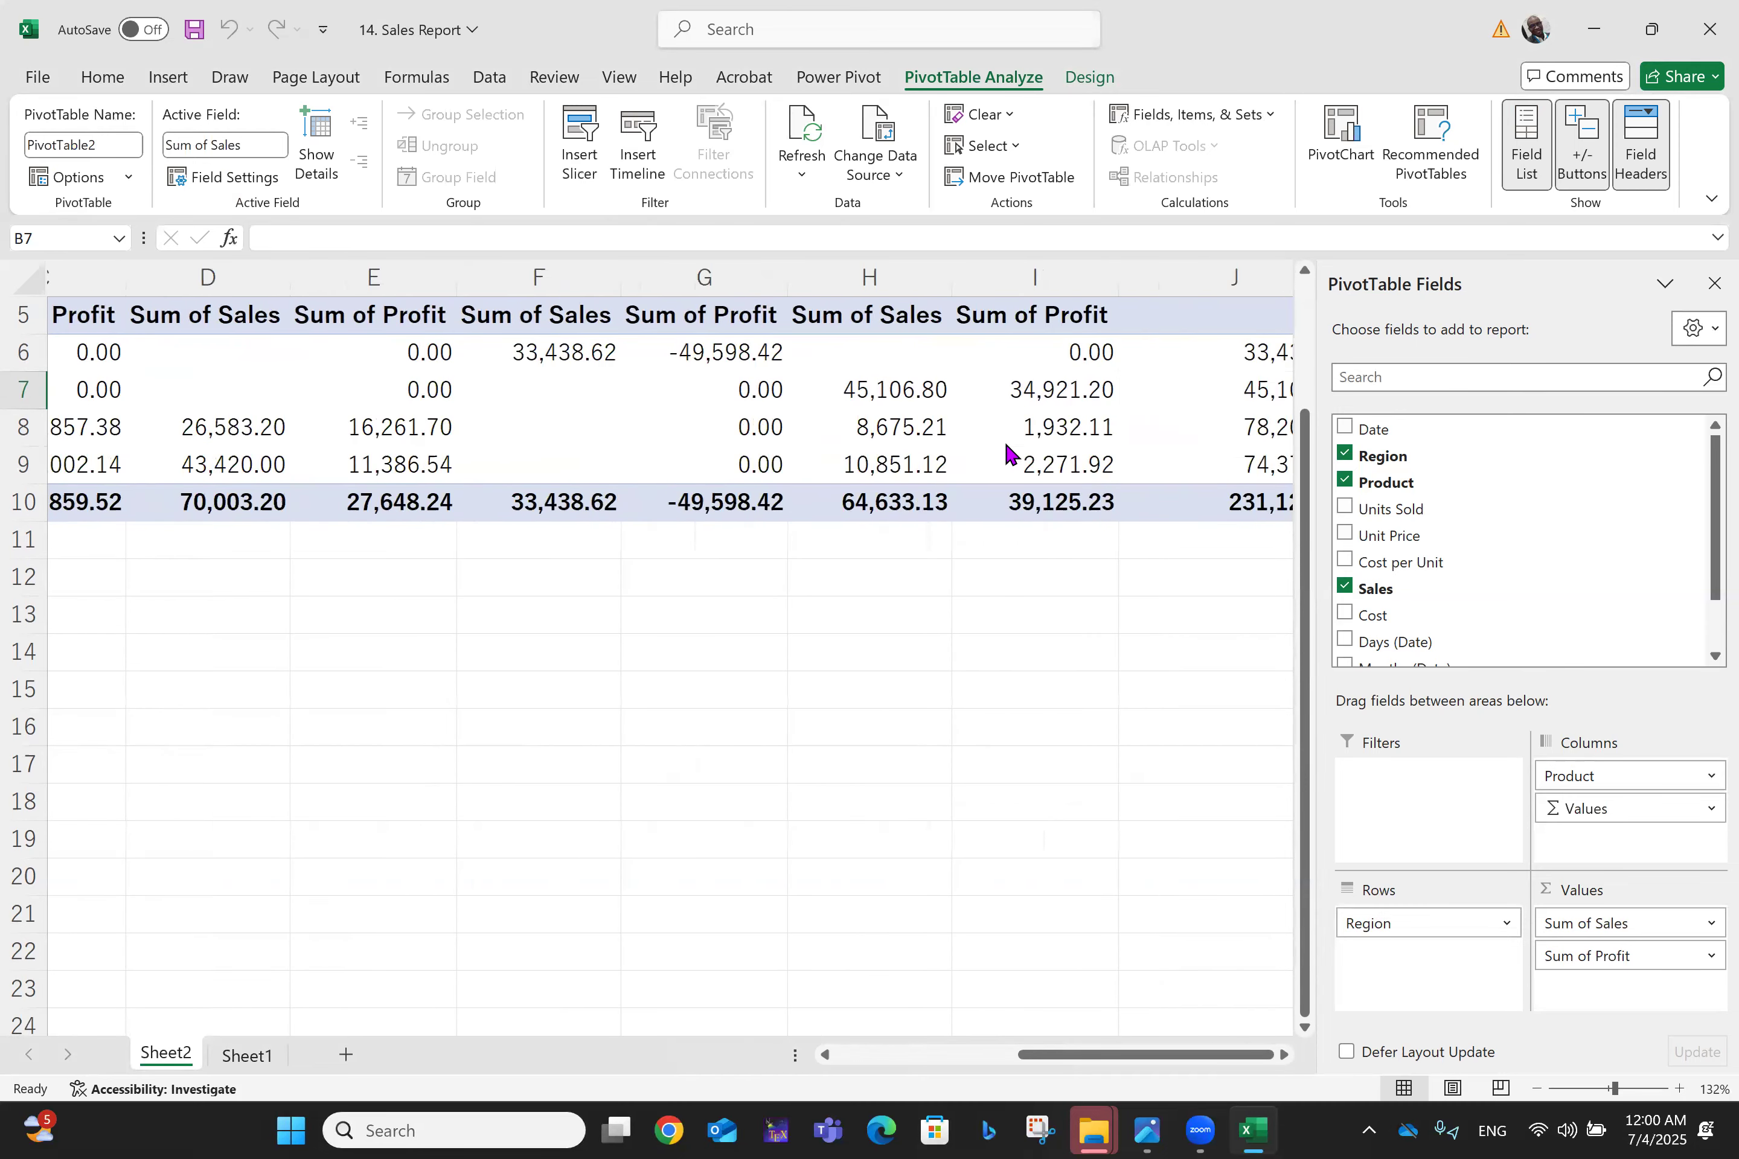
{"action": "scroll", "coordinate": [1010, 454], "scroll_direction": "right", "scroll_amount": 6}
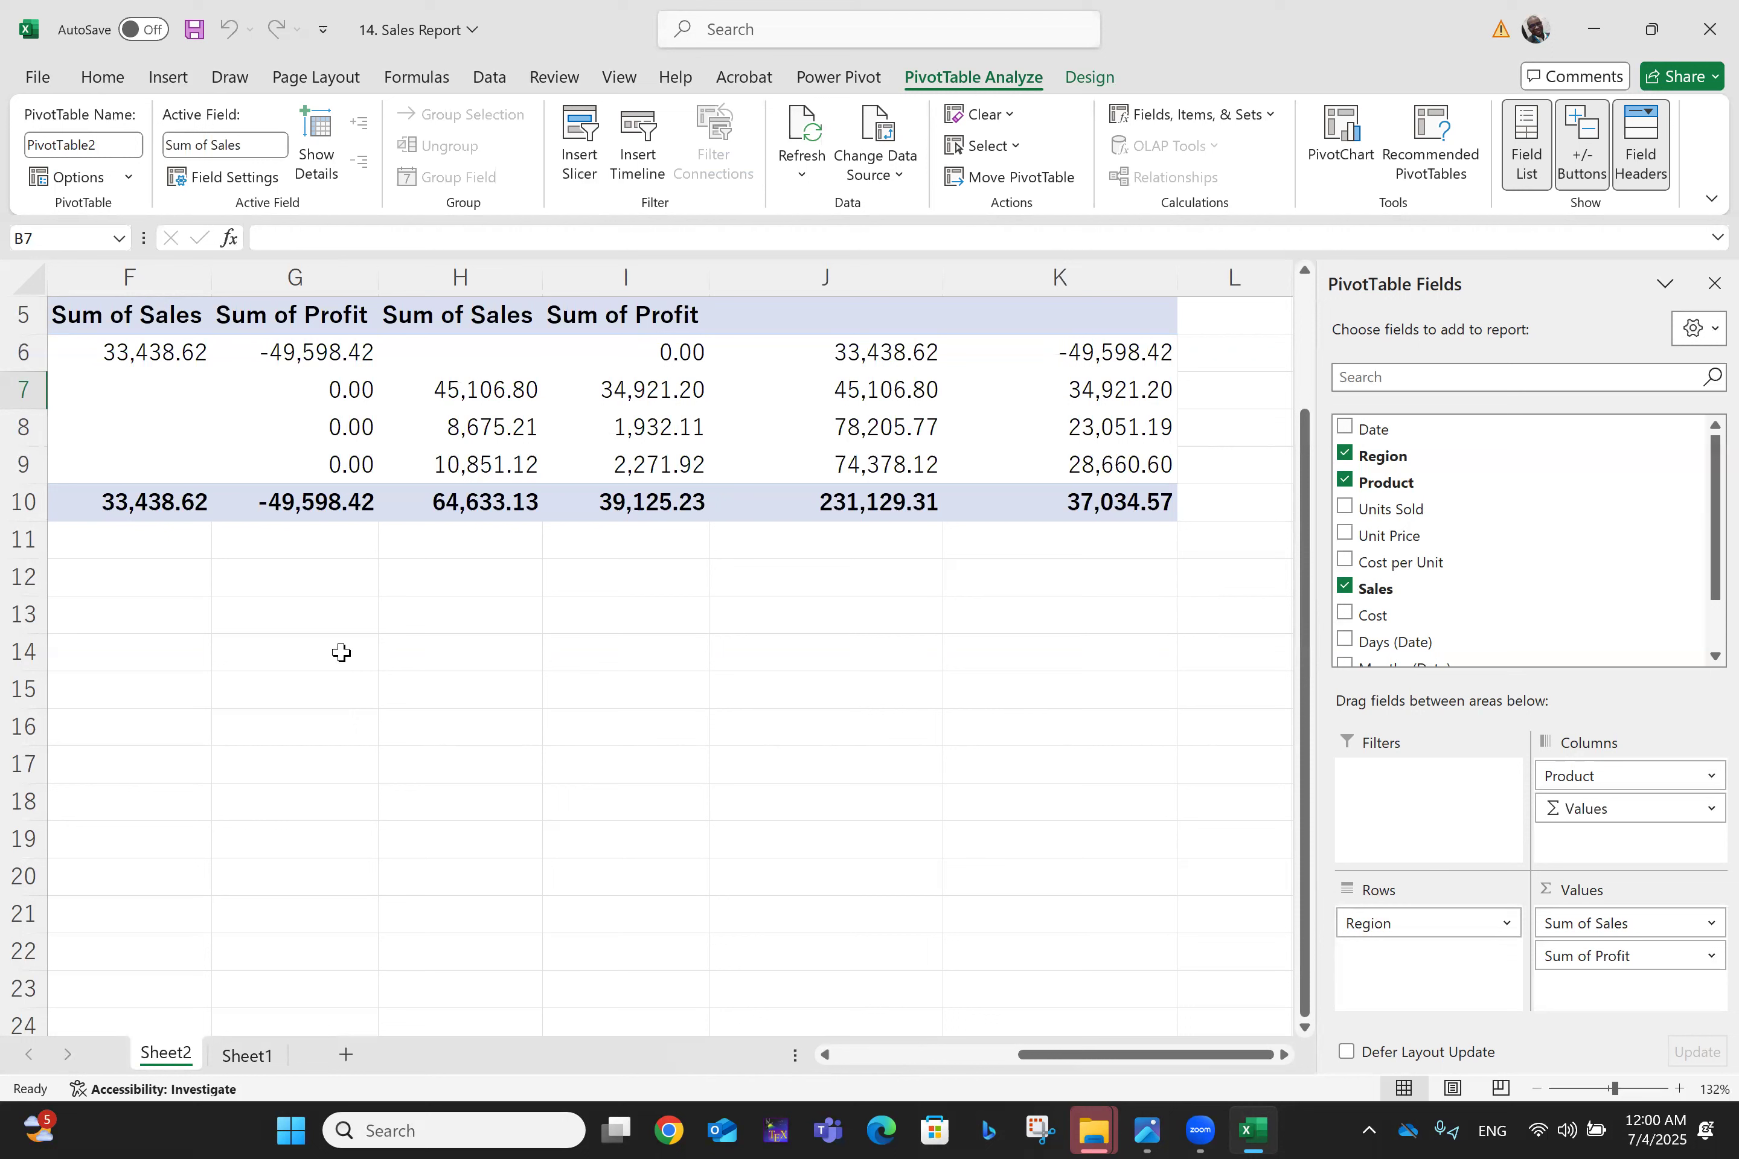
{"action": "left_click", "coordinate": [234, 1055]}
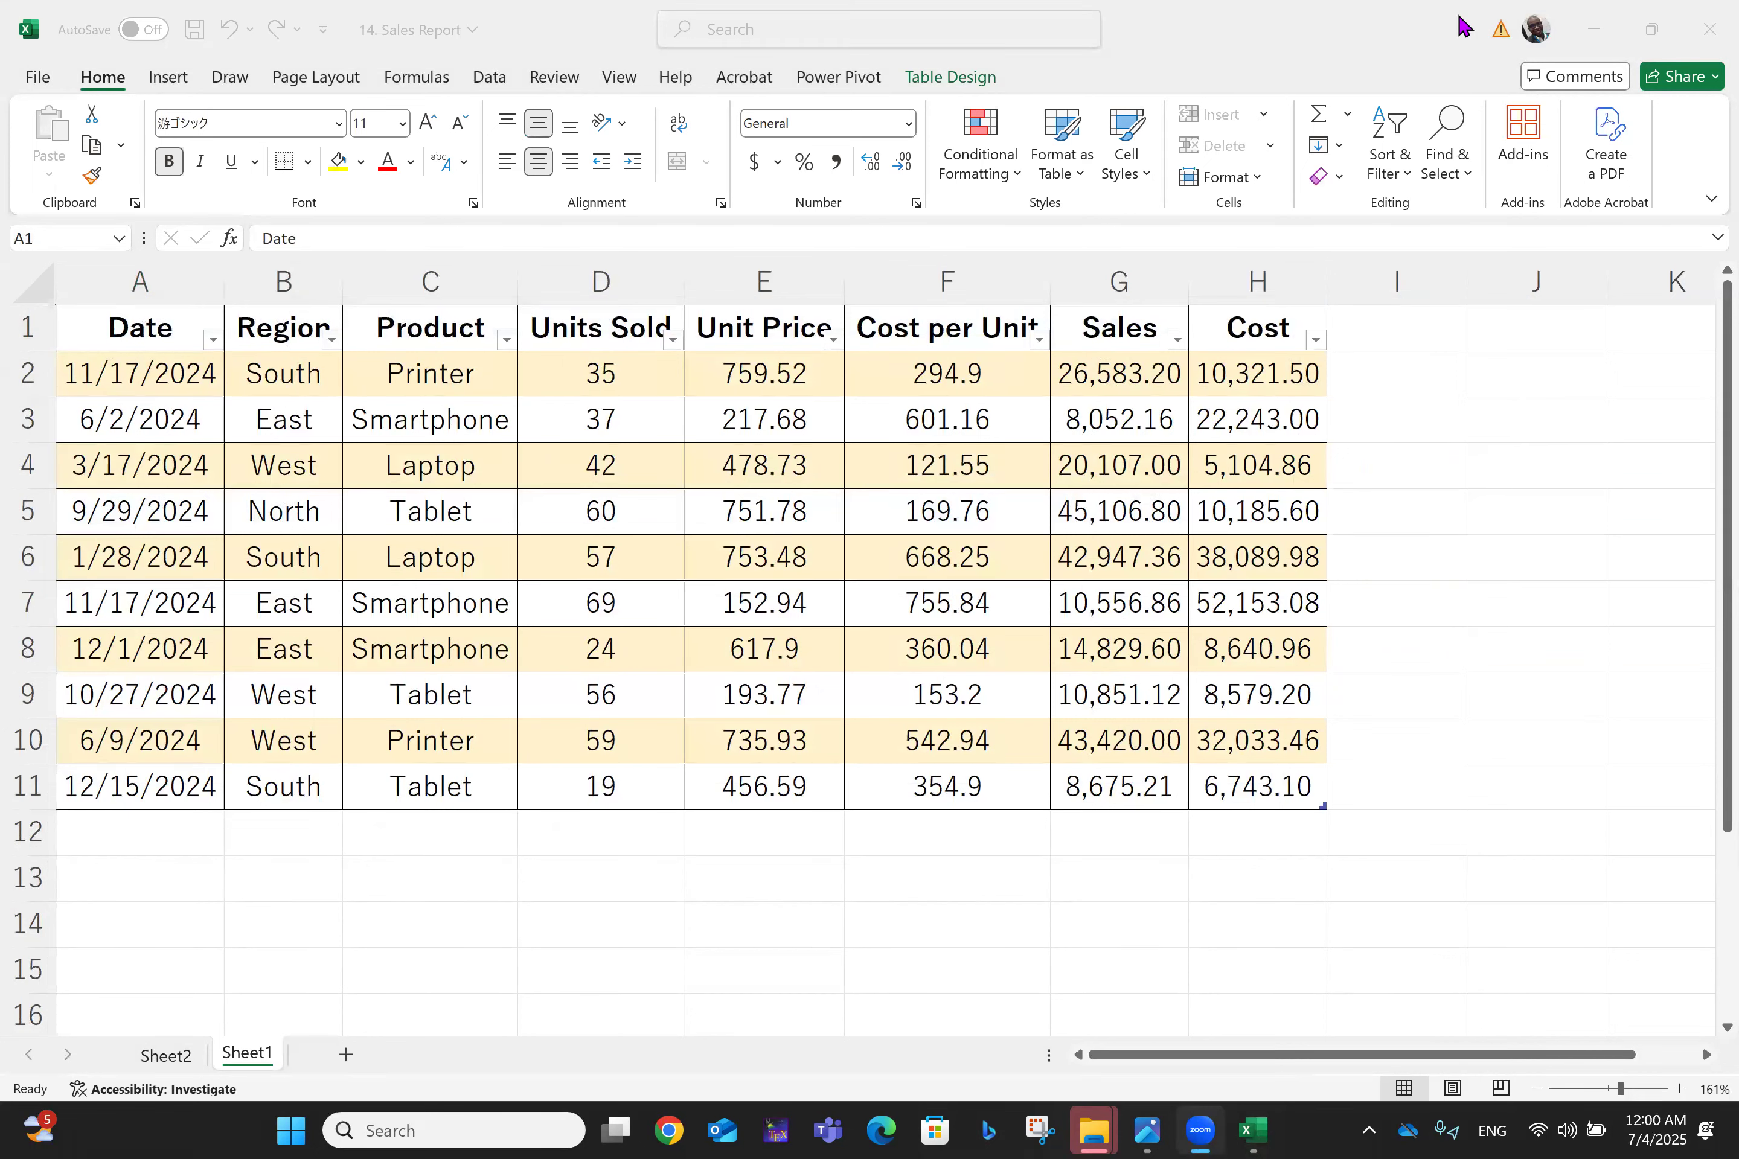
{"action": "left_click", "coordinate": [163, 1060]}
{"action": "left_click", "coordinate": [163, 1056]}
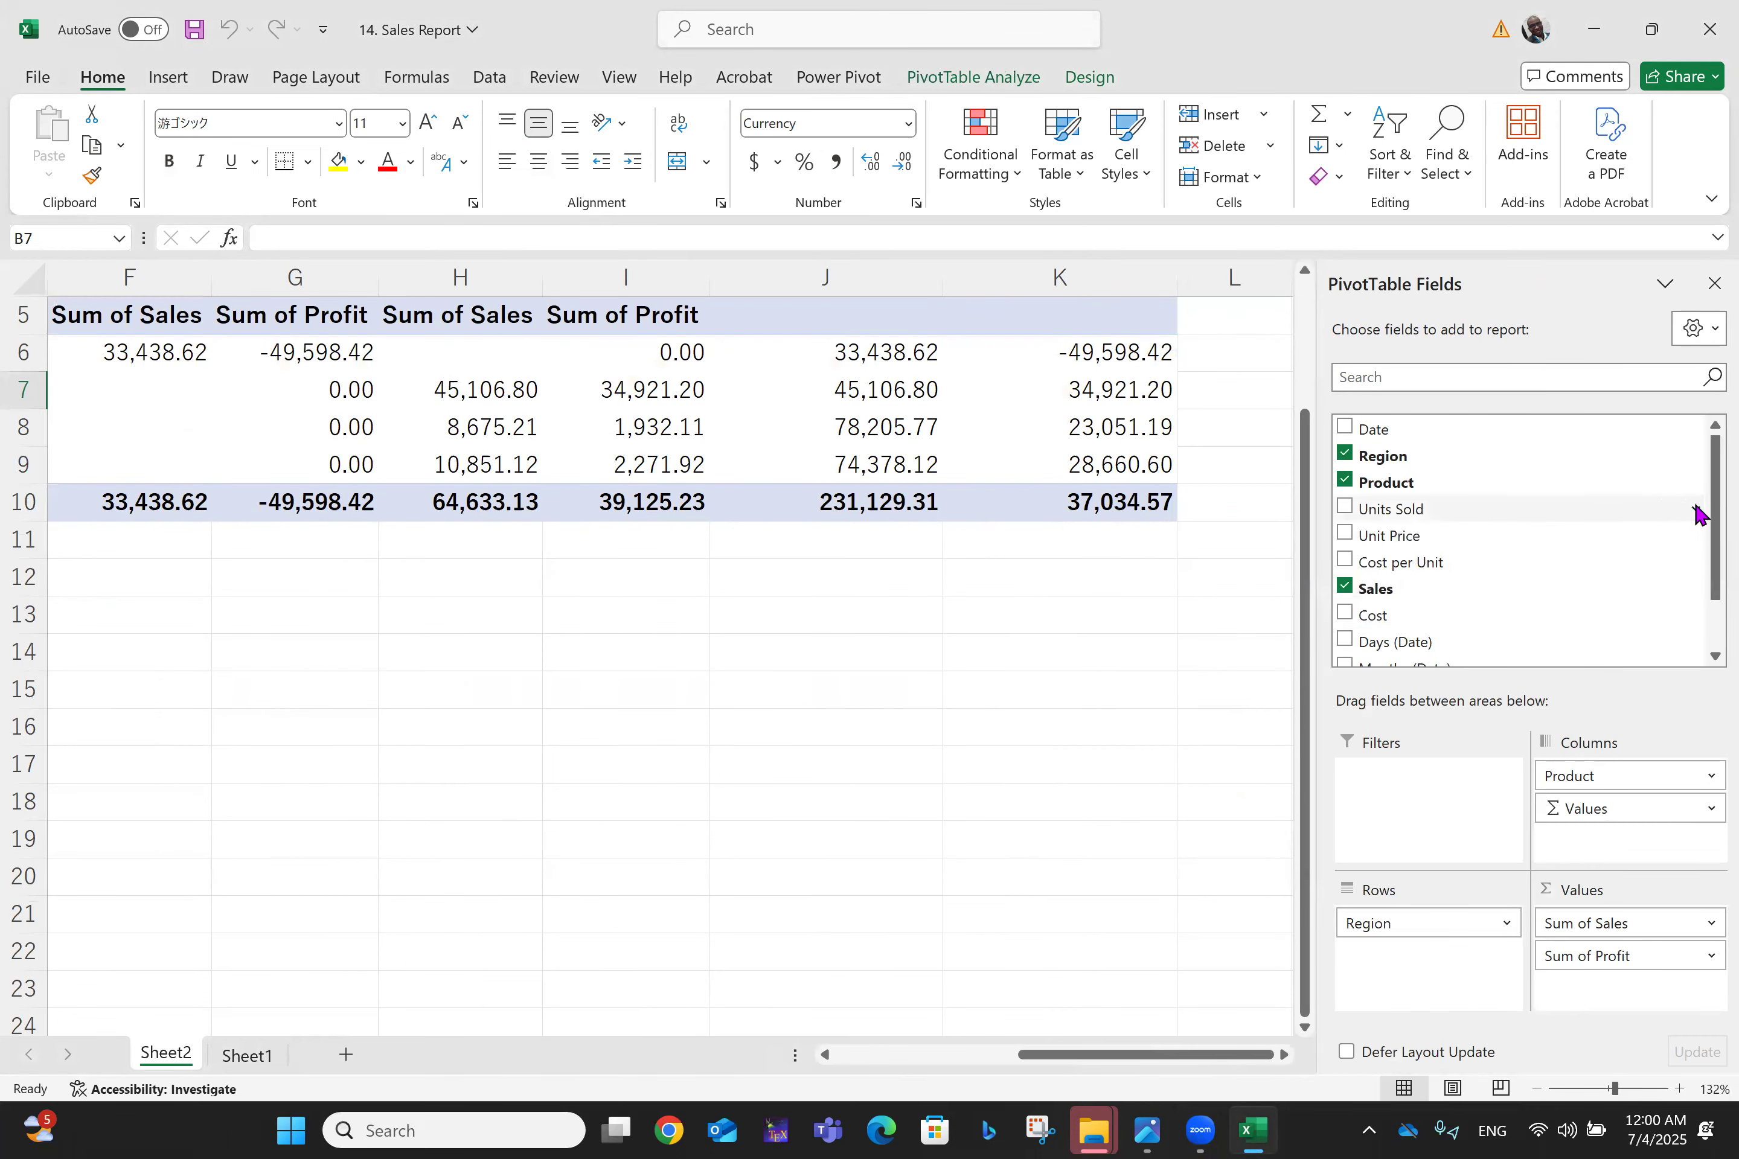
Step: Remove the Profit field from the PivotTable, leaving only Sum of Sales as its value
{"action": "left_click_drag", "start_coordinate": [1709, 516], "coordinate": [1700, 645]}
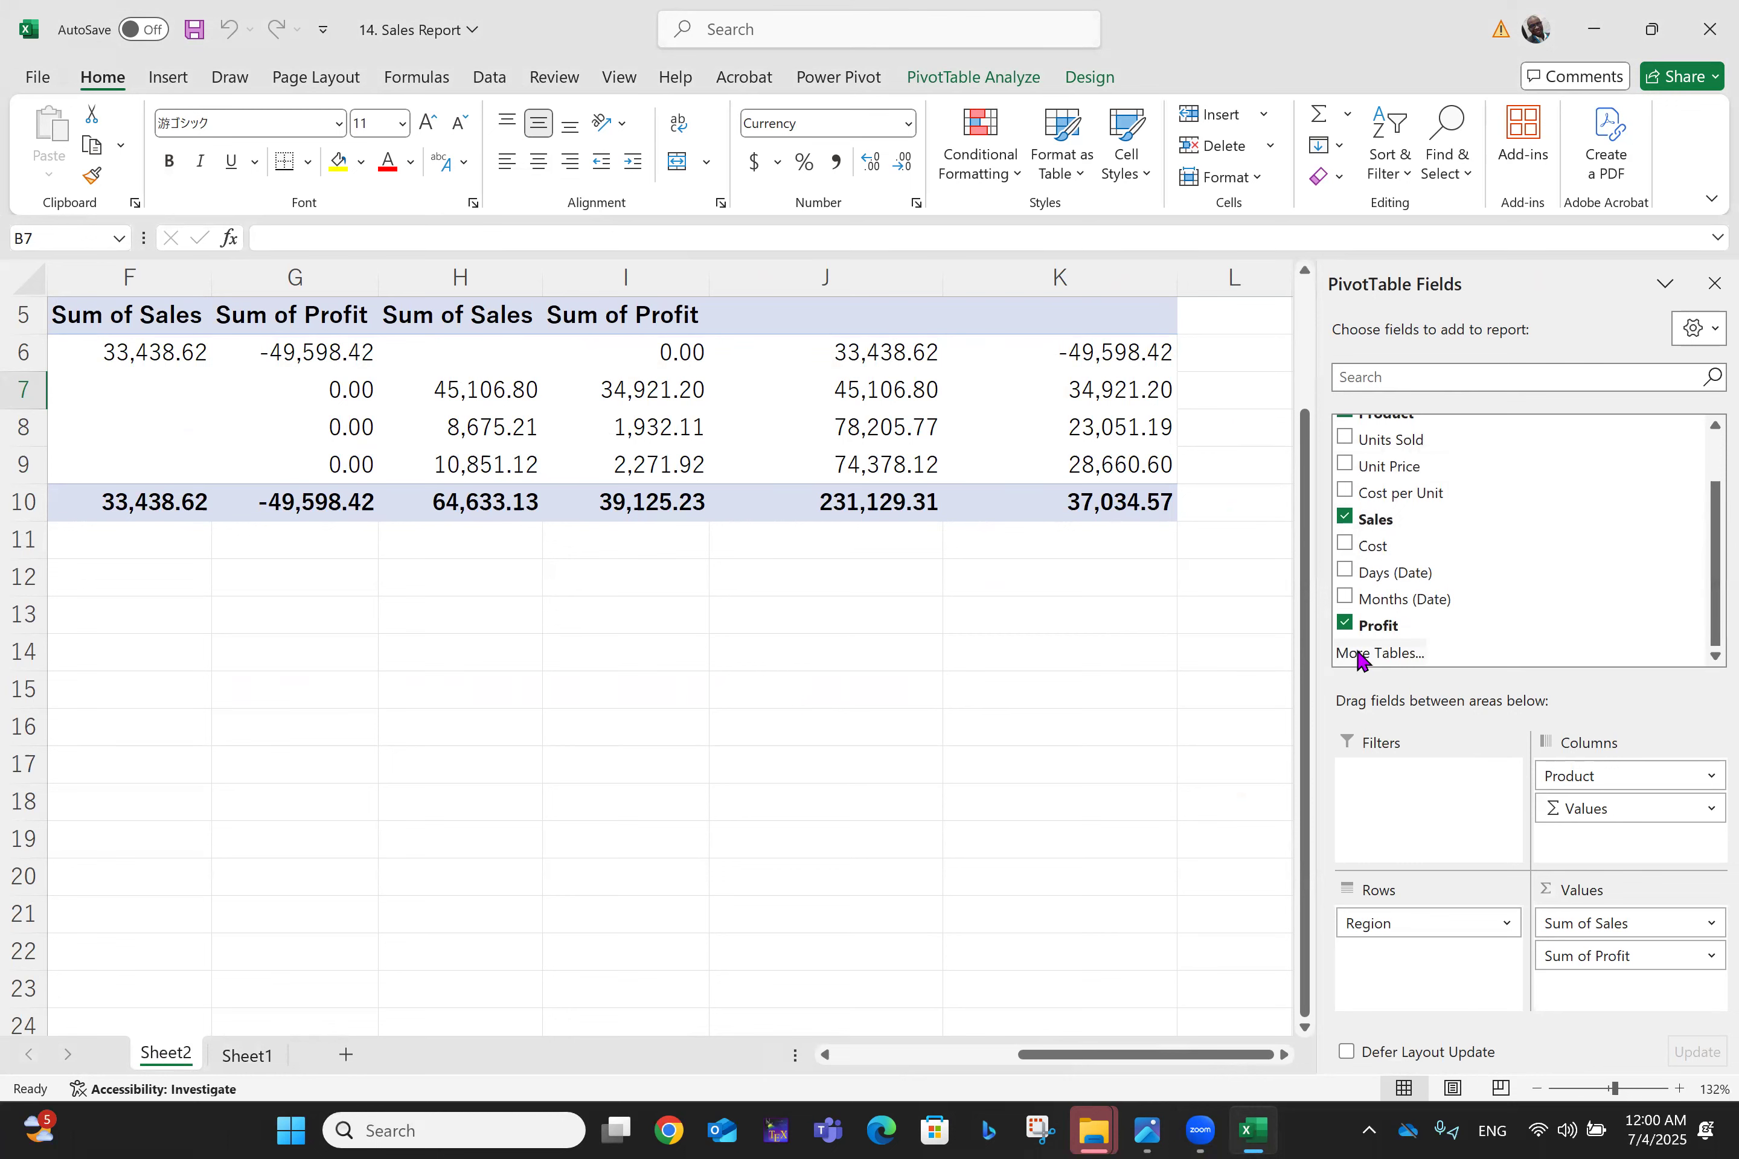
{"action": "left_click", "coordinate": [1344, 623]}
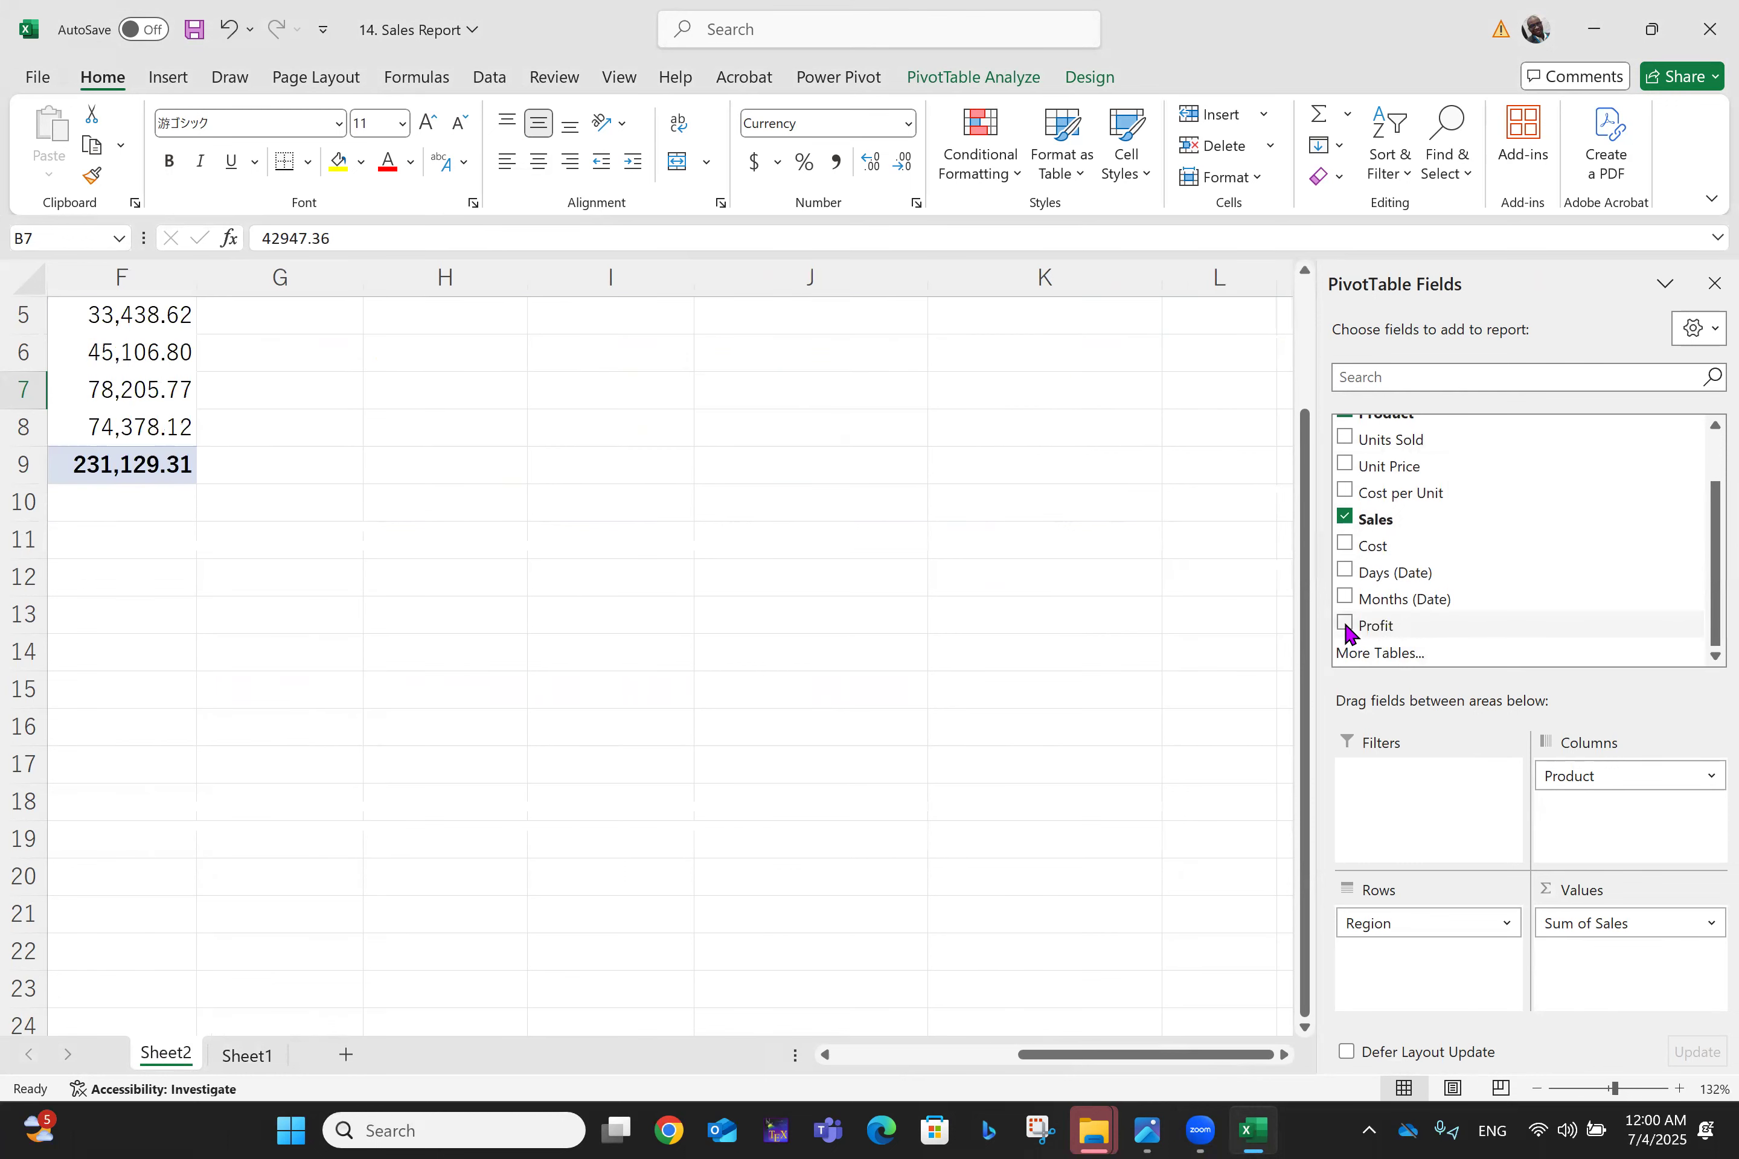
{"action": "scroll", "coordinate": [651, 646], "scroll_direction": "left", "scroll_amount": 5}
{"action": "scroll", "coordinate": [650, 647], "scroll_direction": "down", "scroll_amount": 1}
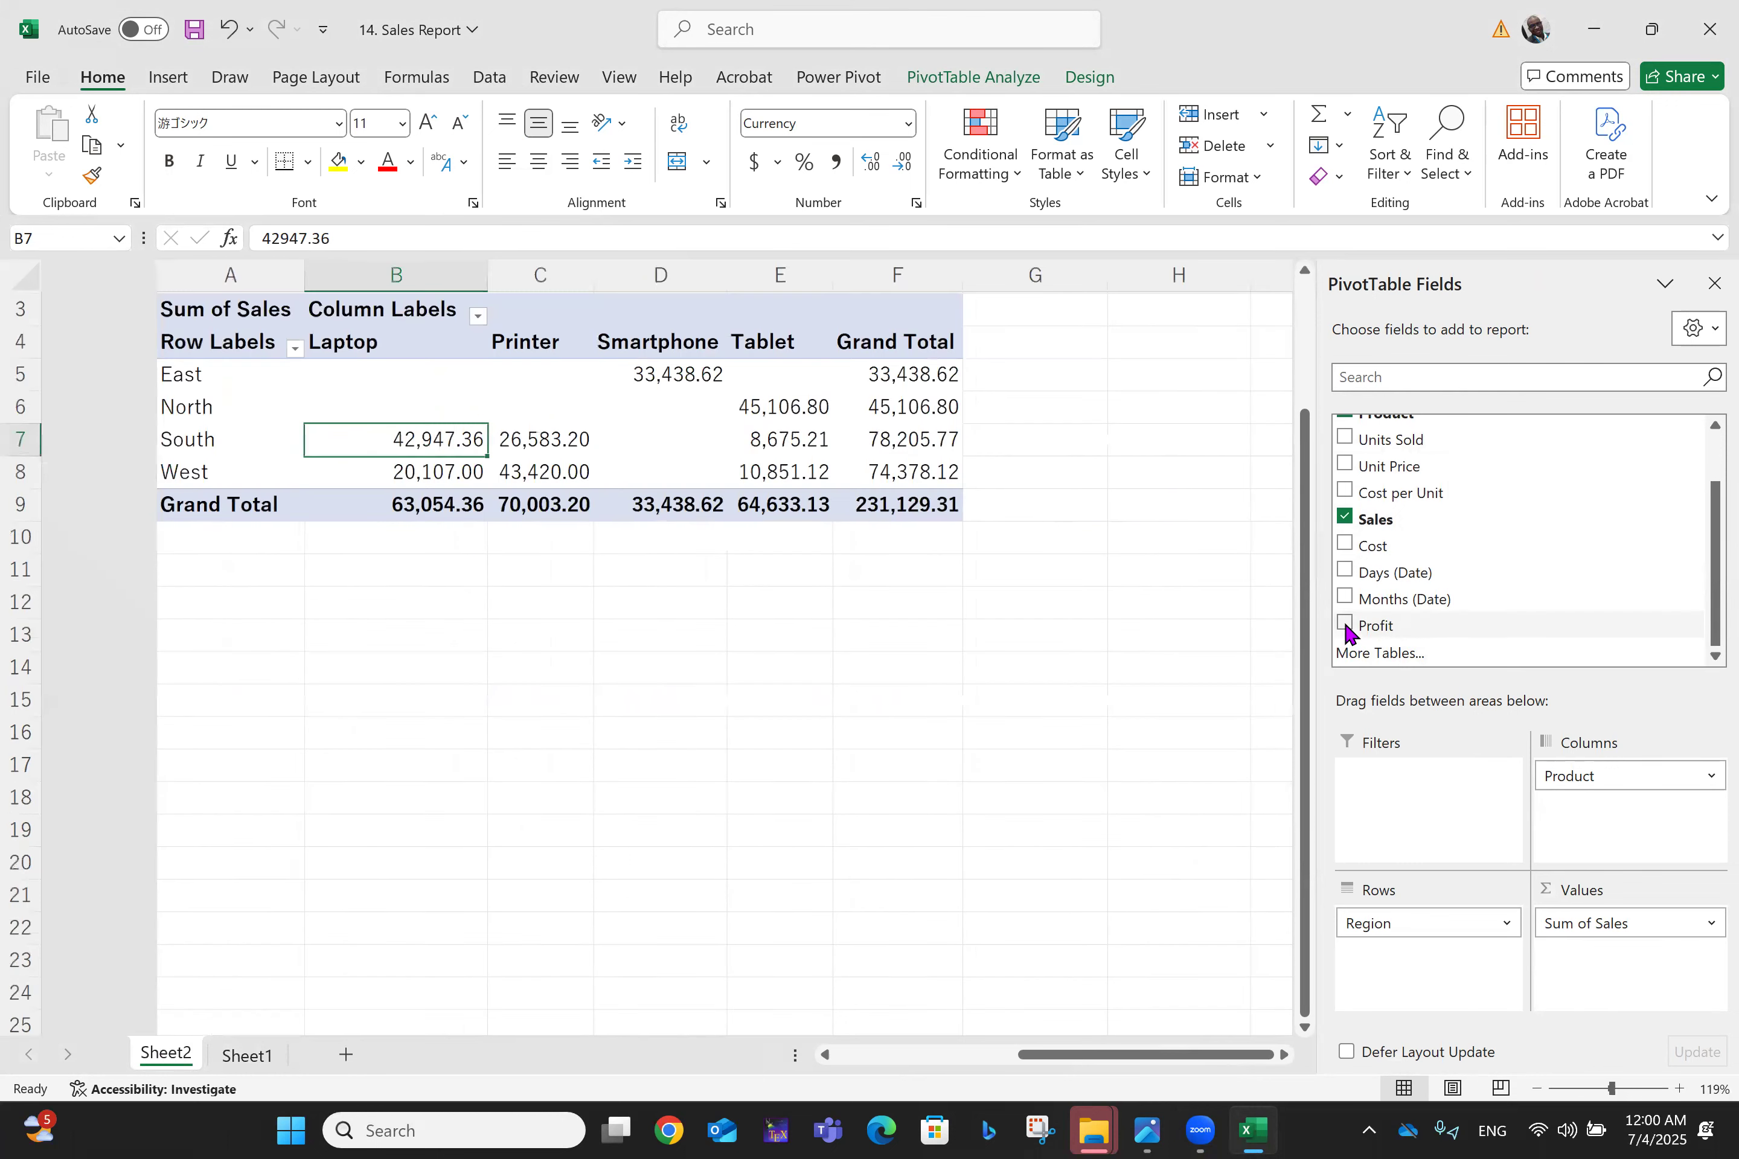
{"action": "scroll", "coordinate": [651, 647], "scroll_direction": "right", "scroll_amount": 3}
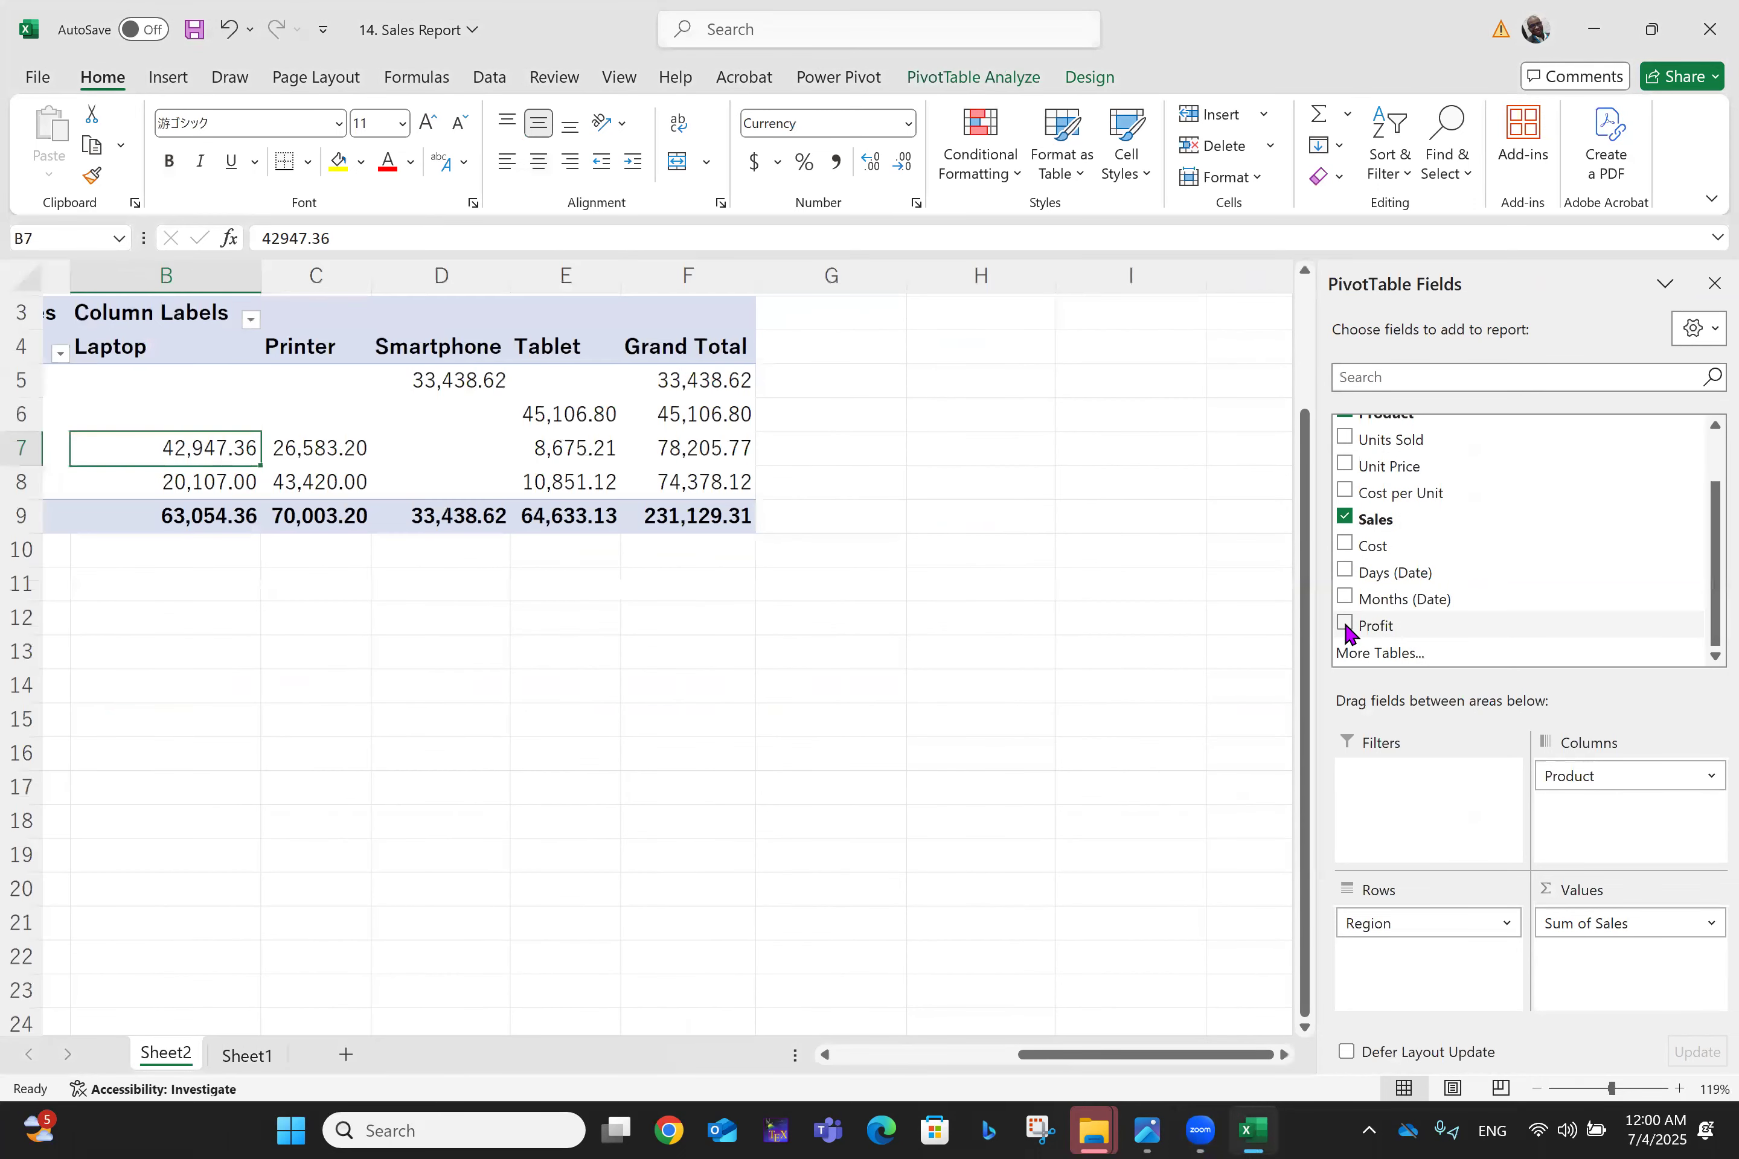
{"action": "scroll", "coordinate": [651, 647], "scroll_direction": "left", "scroll_amount": 3}
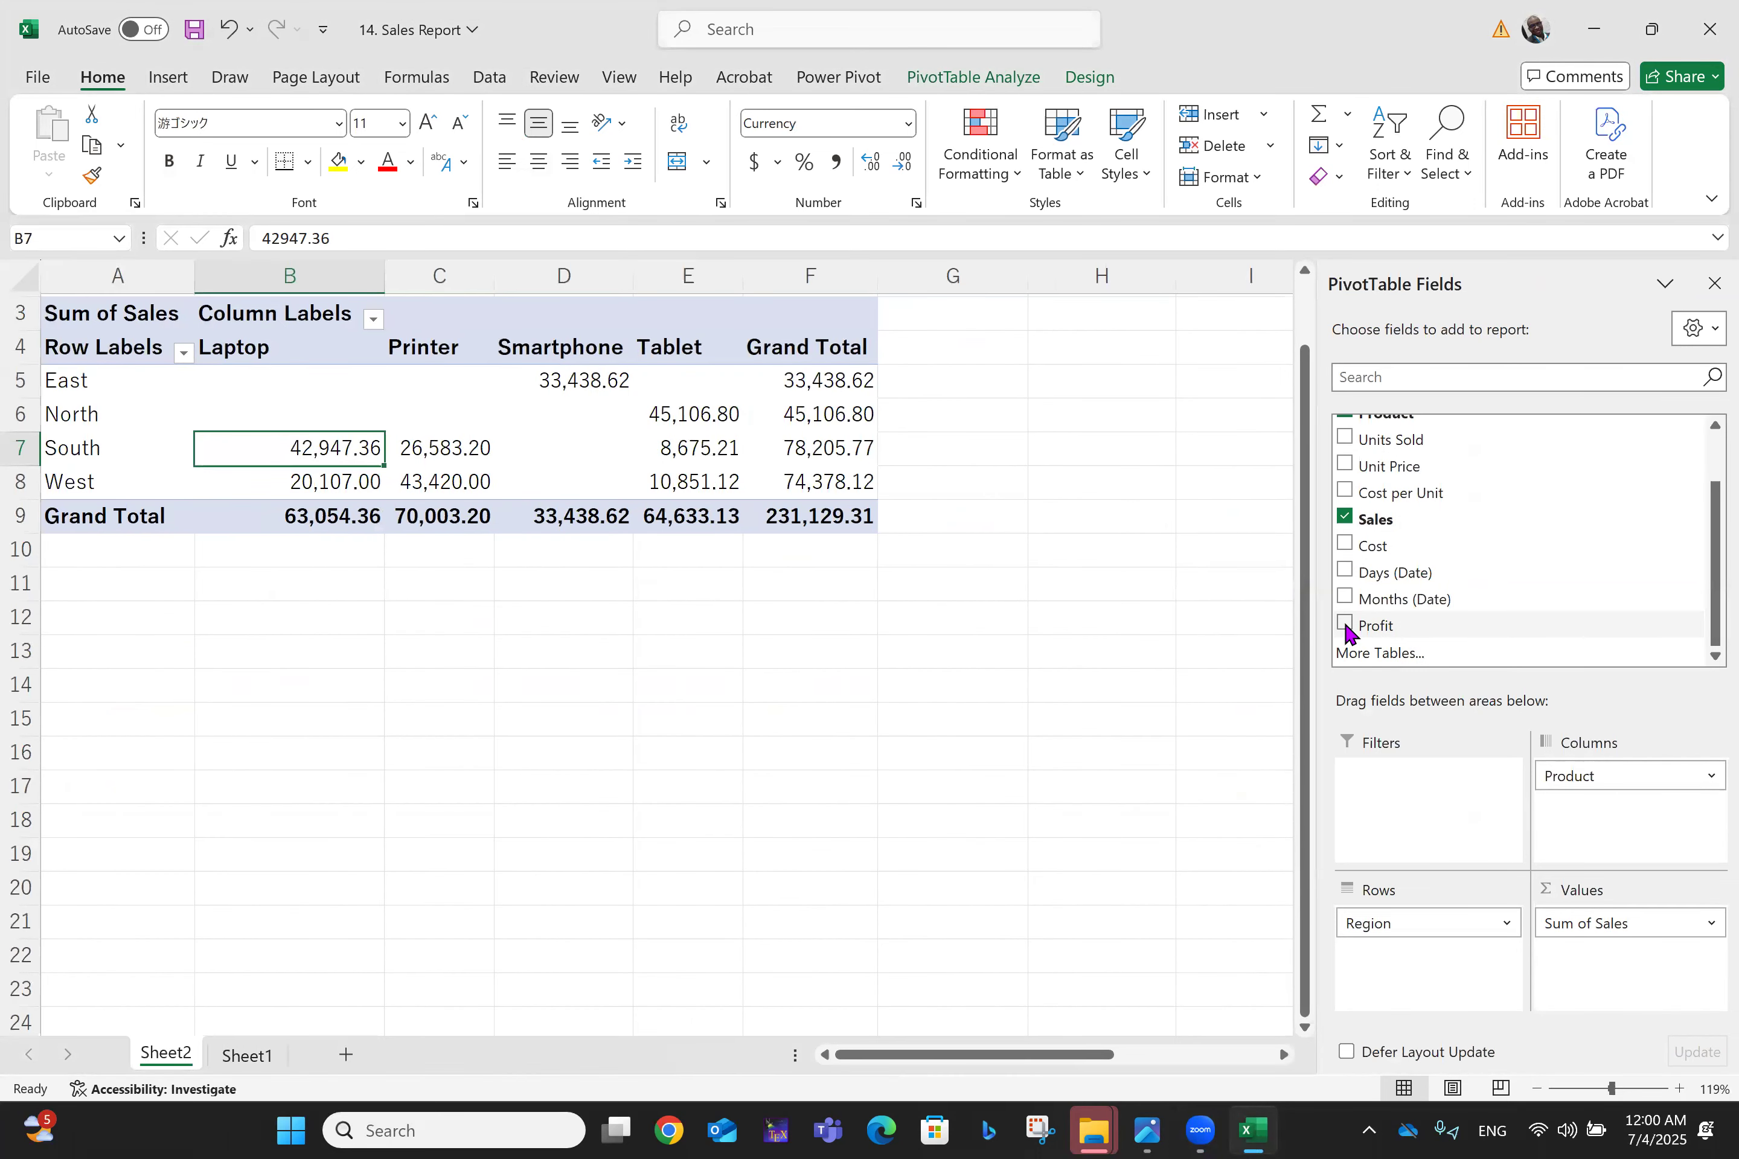
Step: Select the entire PivotTable range A3:F9, from the Sum of Sales header through the Grand Total row and column
{"action": "left_click", "coordinate": [134, 311]}
{"action": "key", "text": "shift+Down"}
{"action": "key", "text": "shift+Down"}
{"action": "key", "text": "shift+Down"}
{"action": "key", "text": "shift+Down"}
{"action": "key", "text": "shift+Down"}
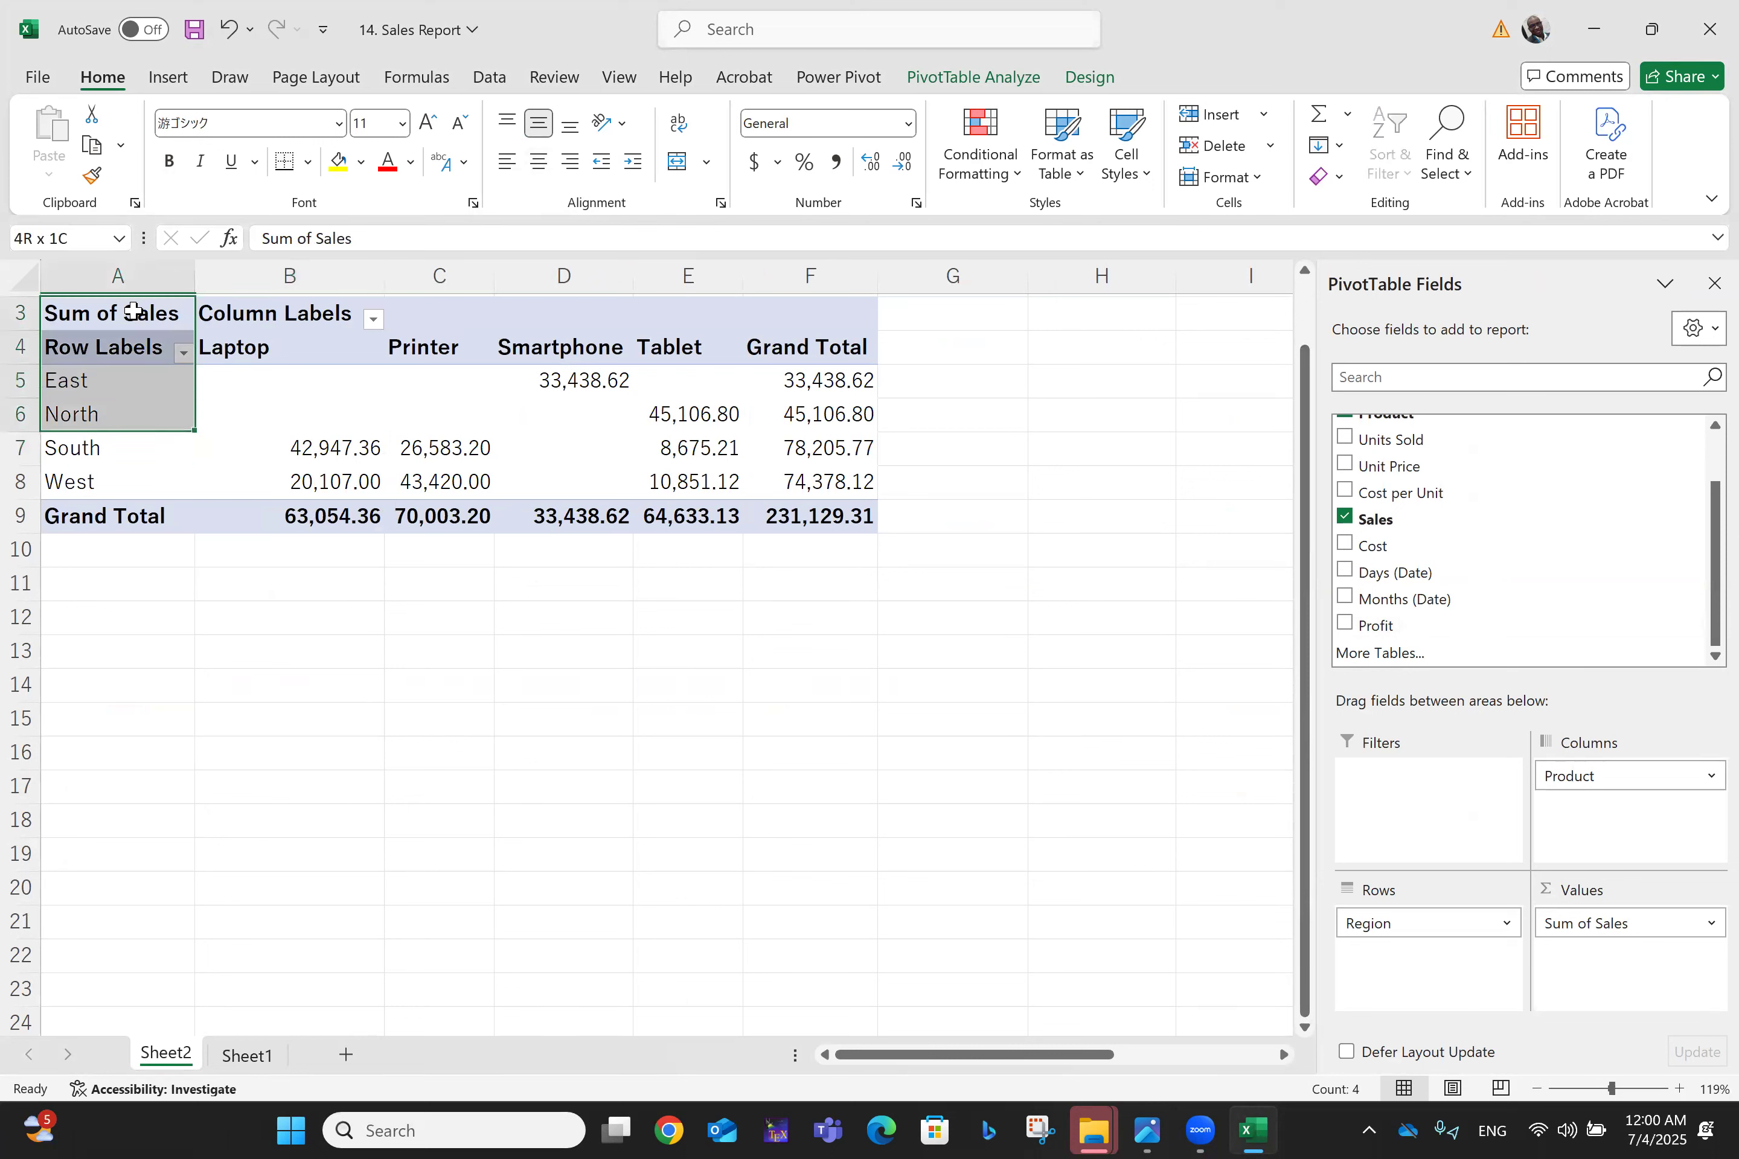
{"action": "key", "text": "shift+Right"}
{"action": "key", "text": "shift+Right"}
{"action": "key", "text": "shift+Down"}
{"action": "key", "text": "shift+Right"}
{"action": "key", "text": "shift+Right"}
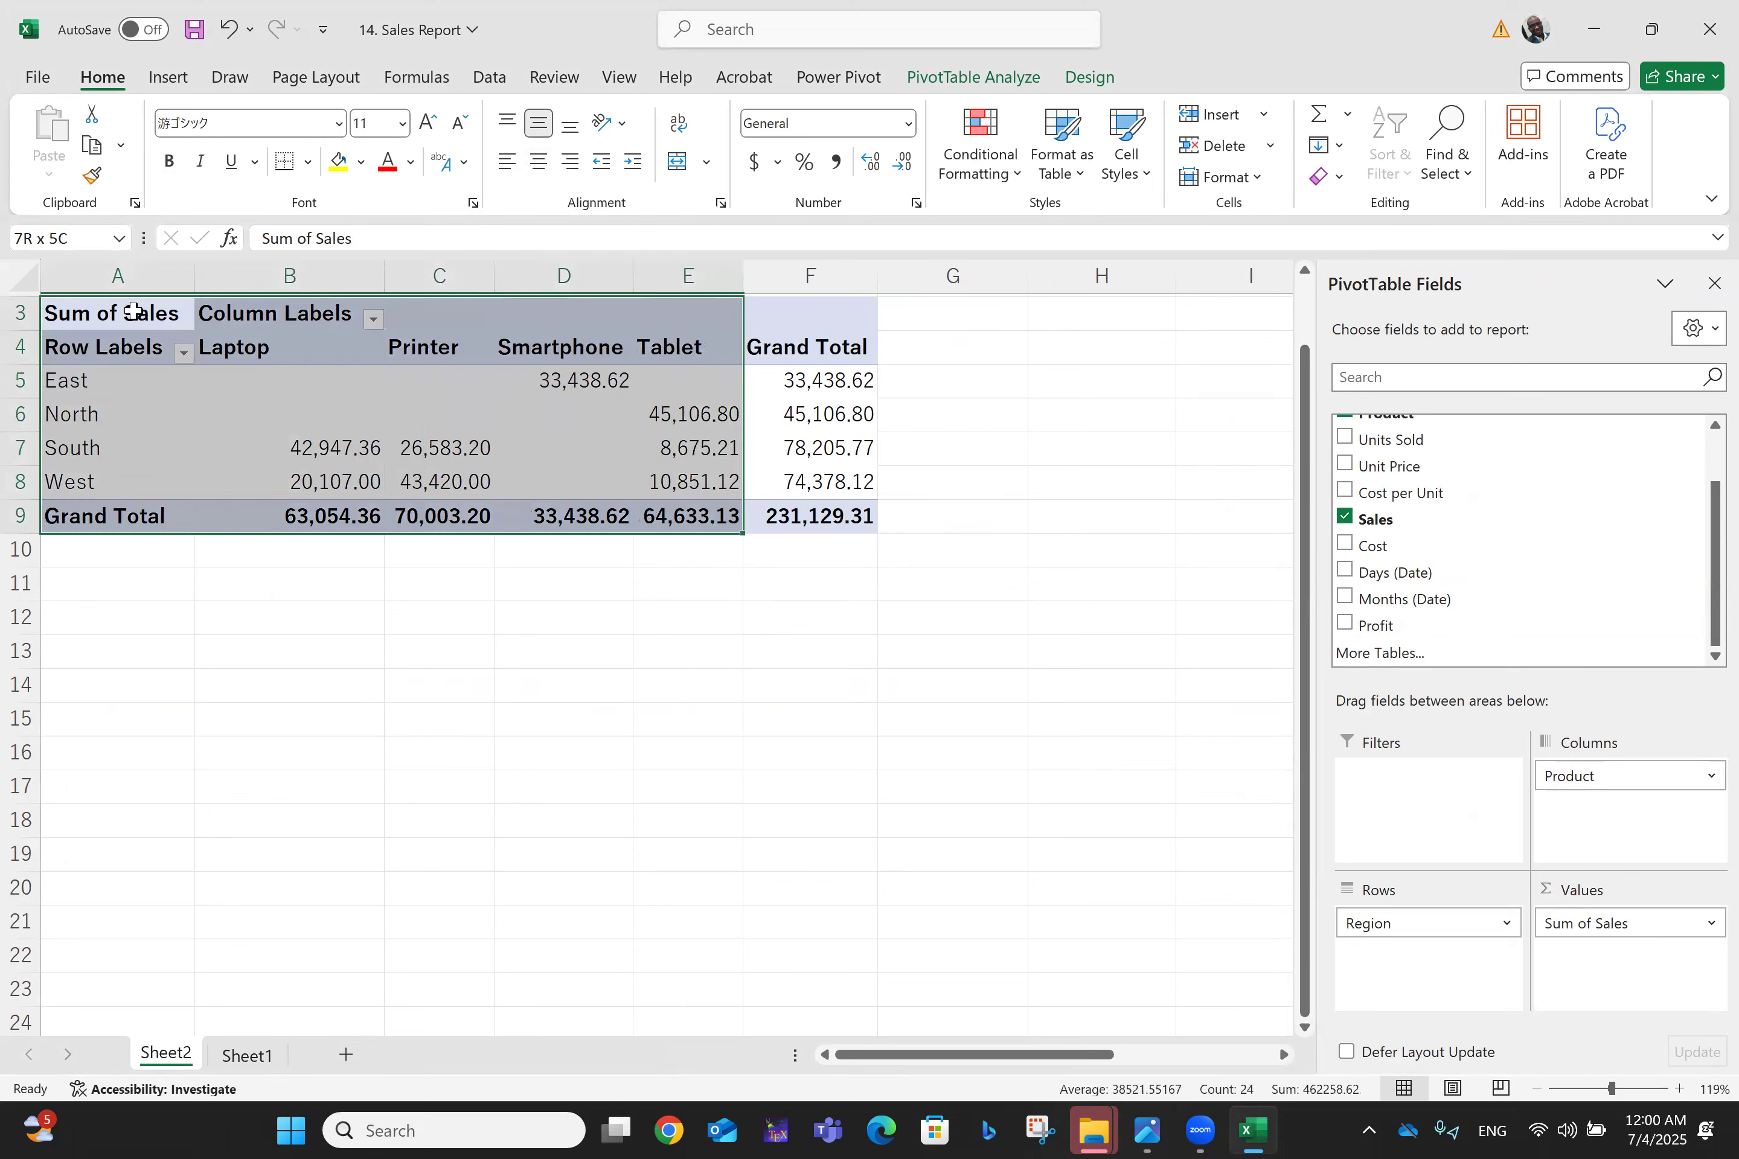
{"action": "key", "text": "shift+Right"}
{"action": "key", "text": "shift+Right"}
{"action": "key", "text": "shift+Left"}
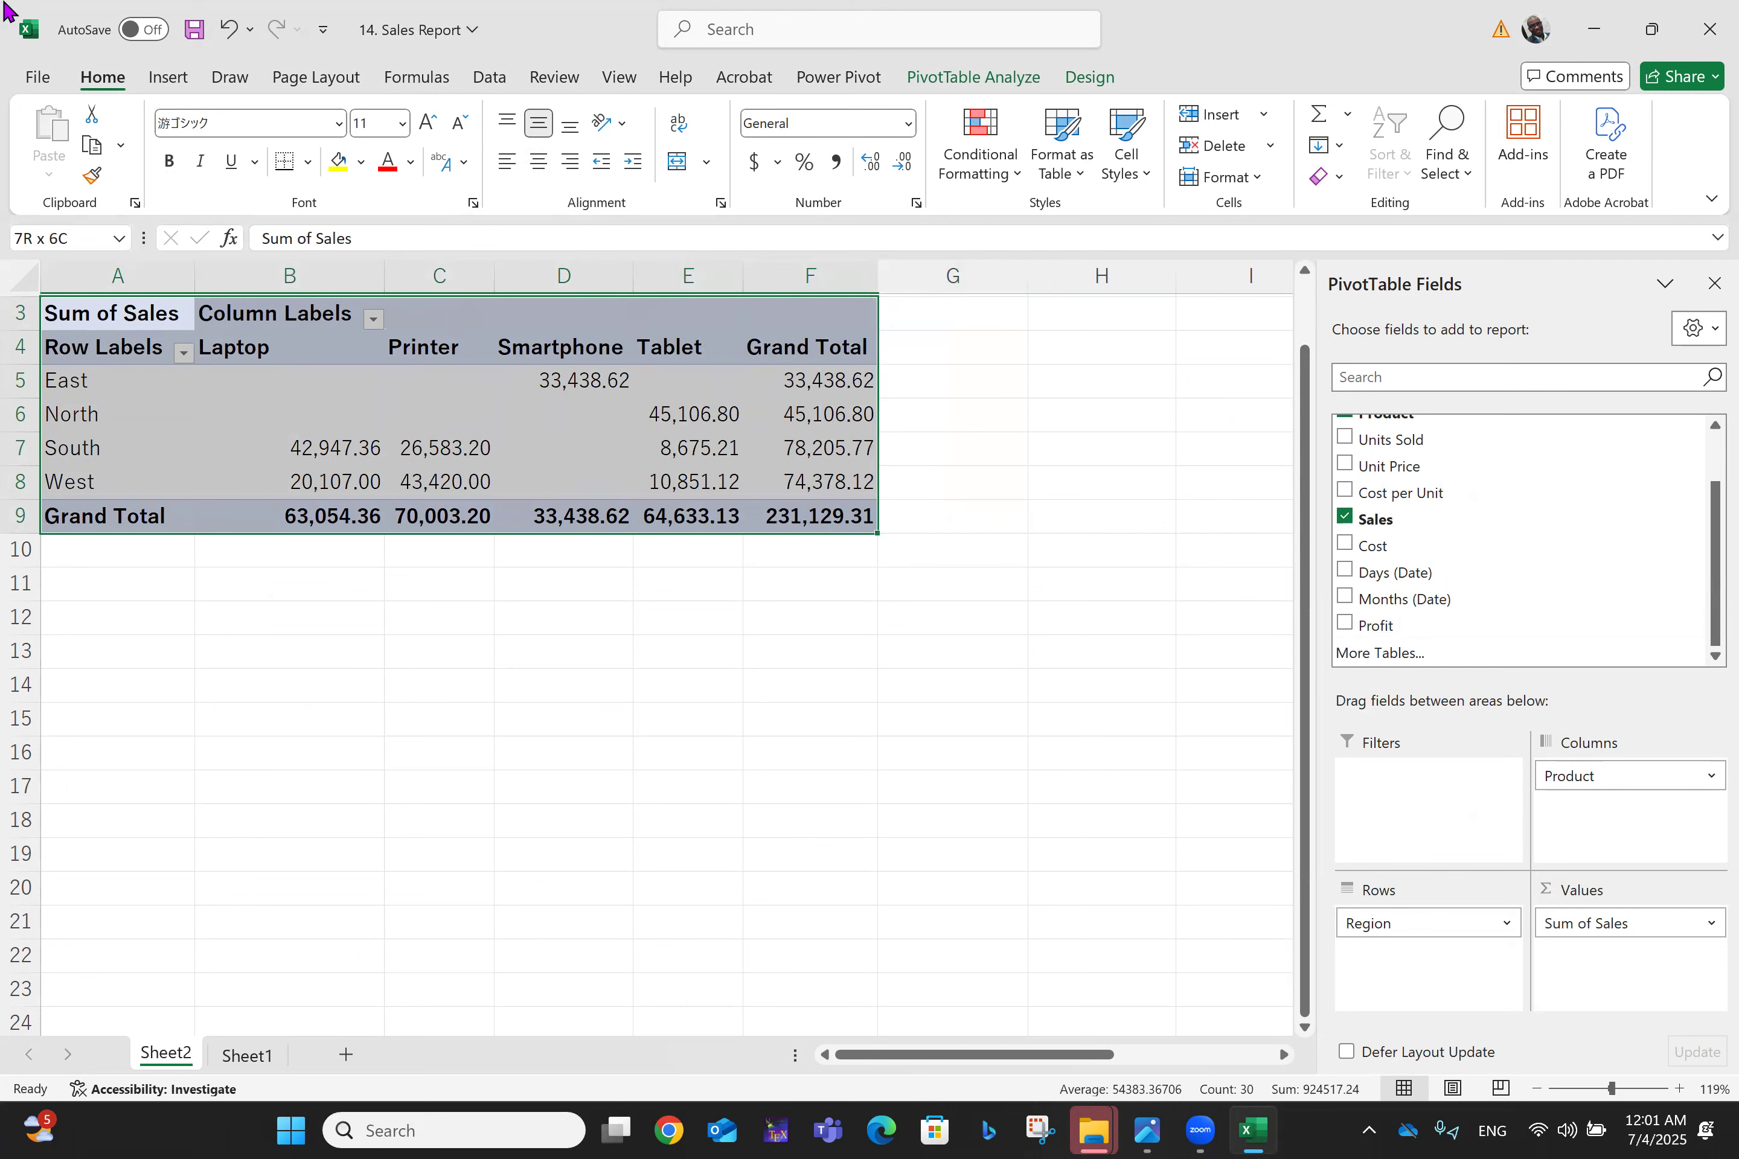
Step: Insert a Clustered Bar PivotChart based on the selected PivotTable
{"action": "left_click", "coordinate": [165, 79]}
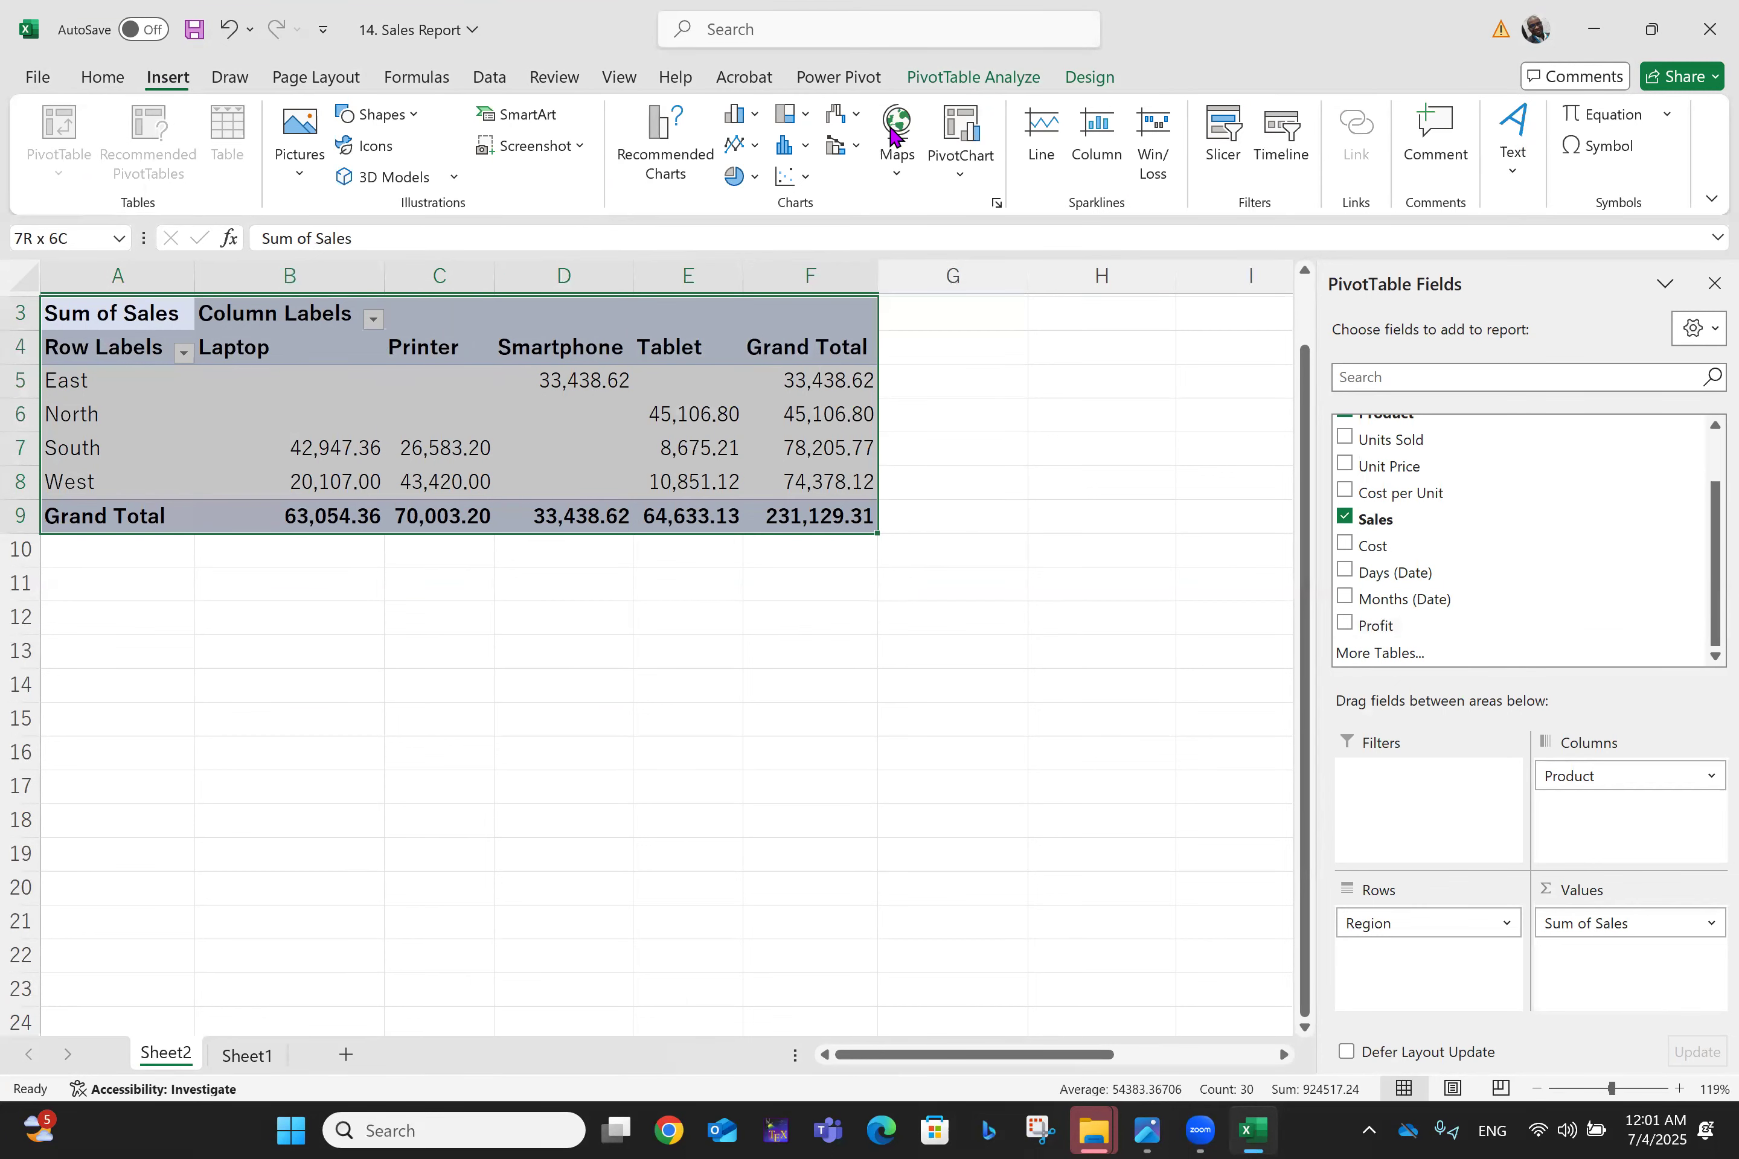
{"action": "left_click", "coordinate": [968, 129]}
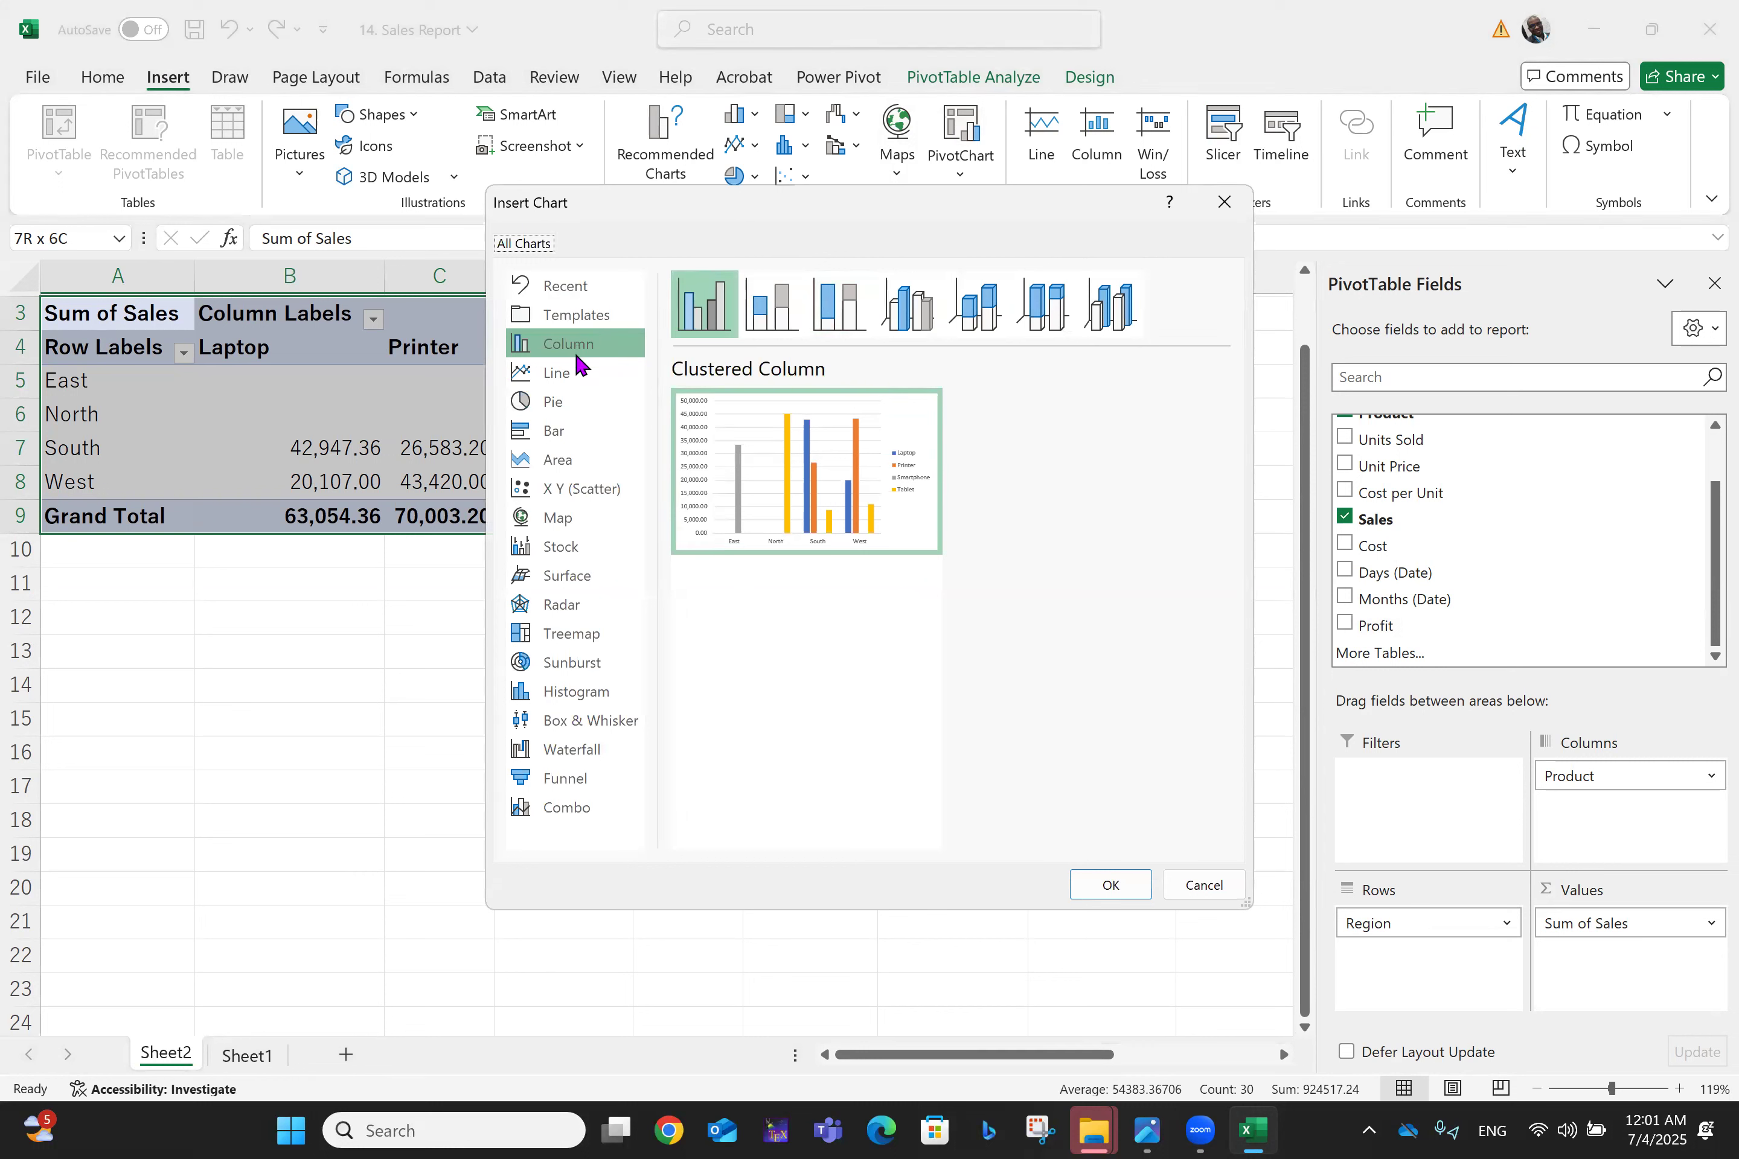
{"action": "left_click", "coordinate": [572, 374]}
{"action": "left_click", "coordinate": [572, 400]}
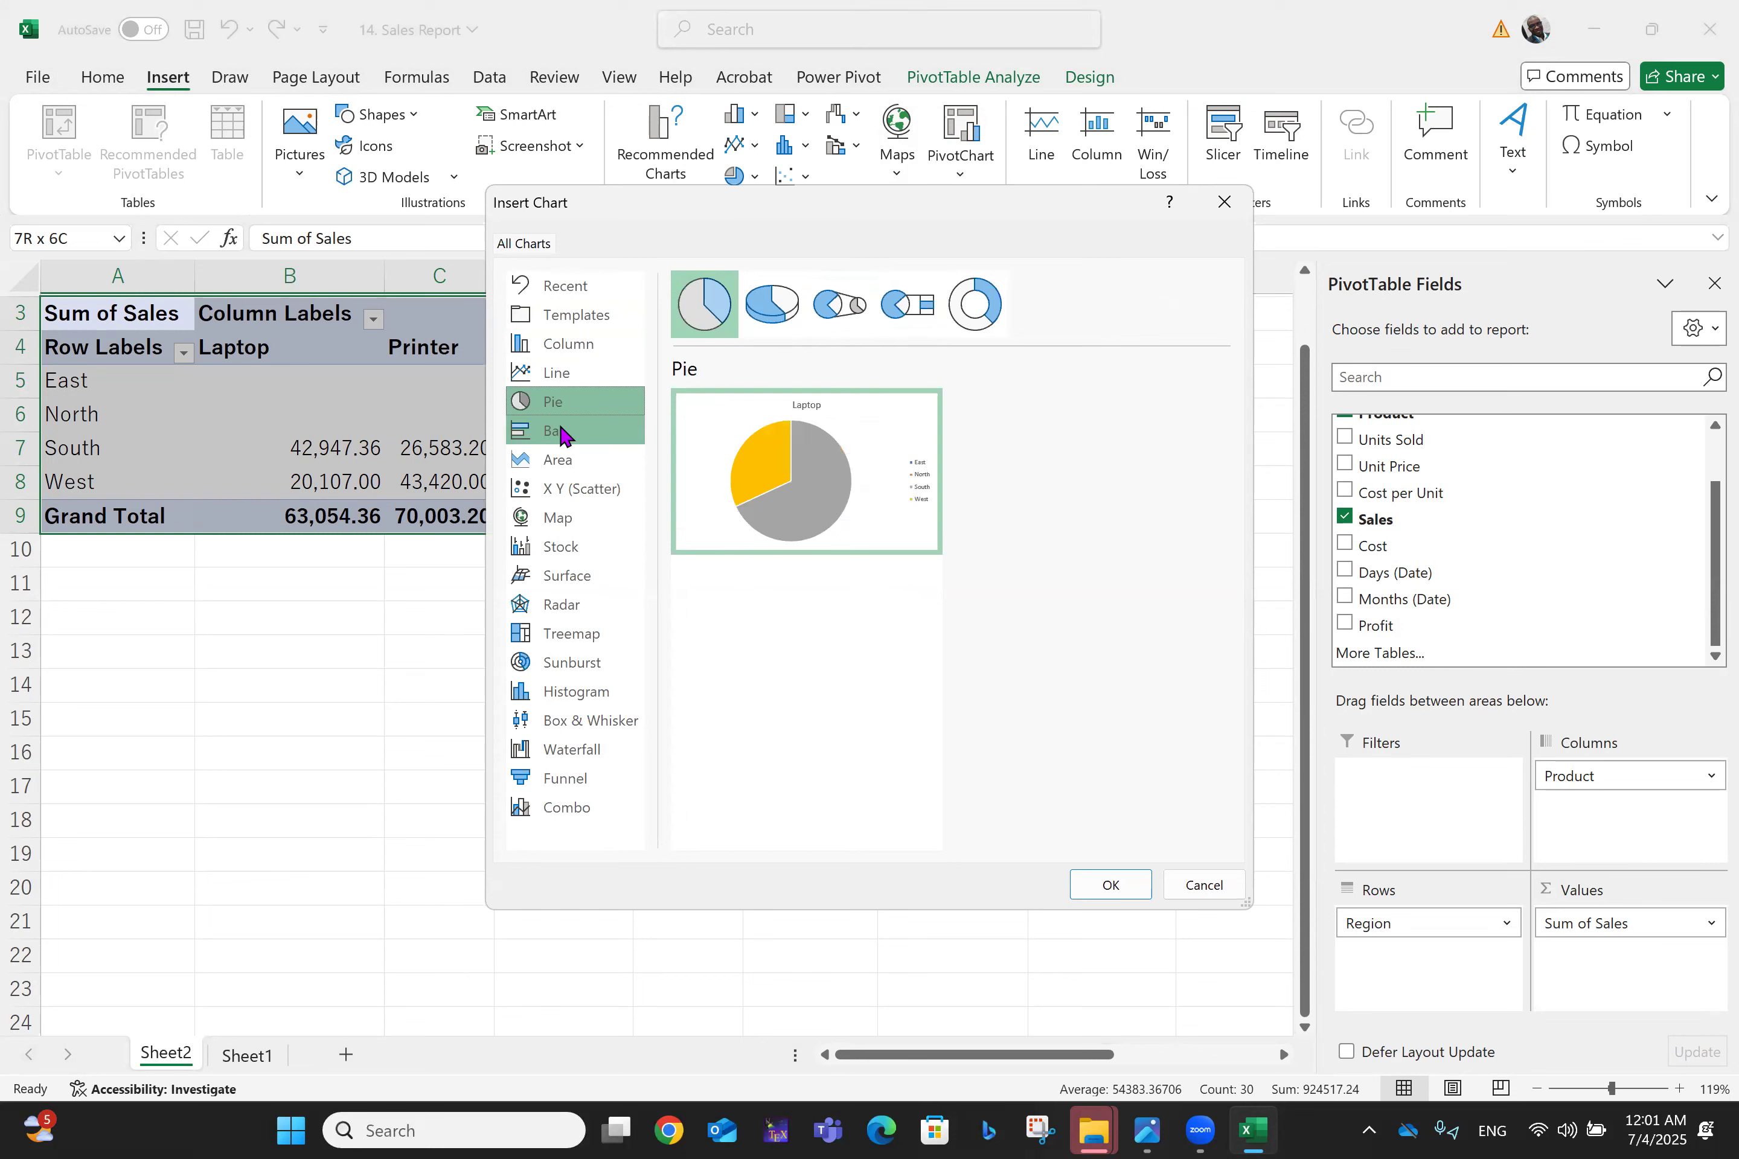
{"action": "left_click", "coordinate": [562, 432]}
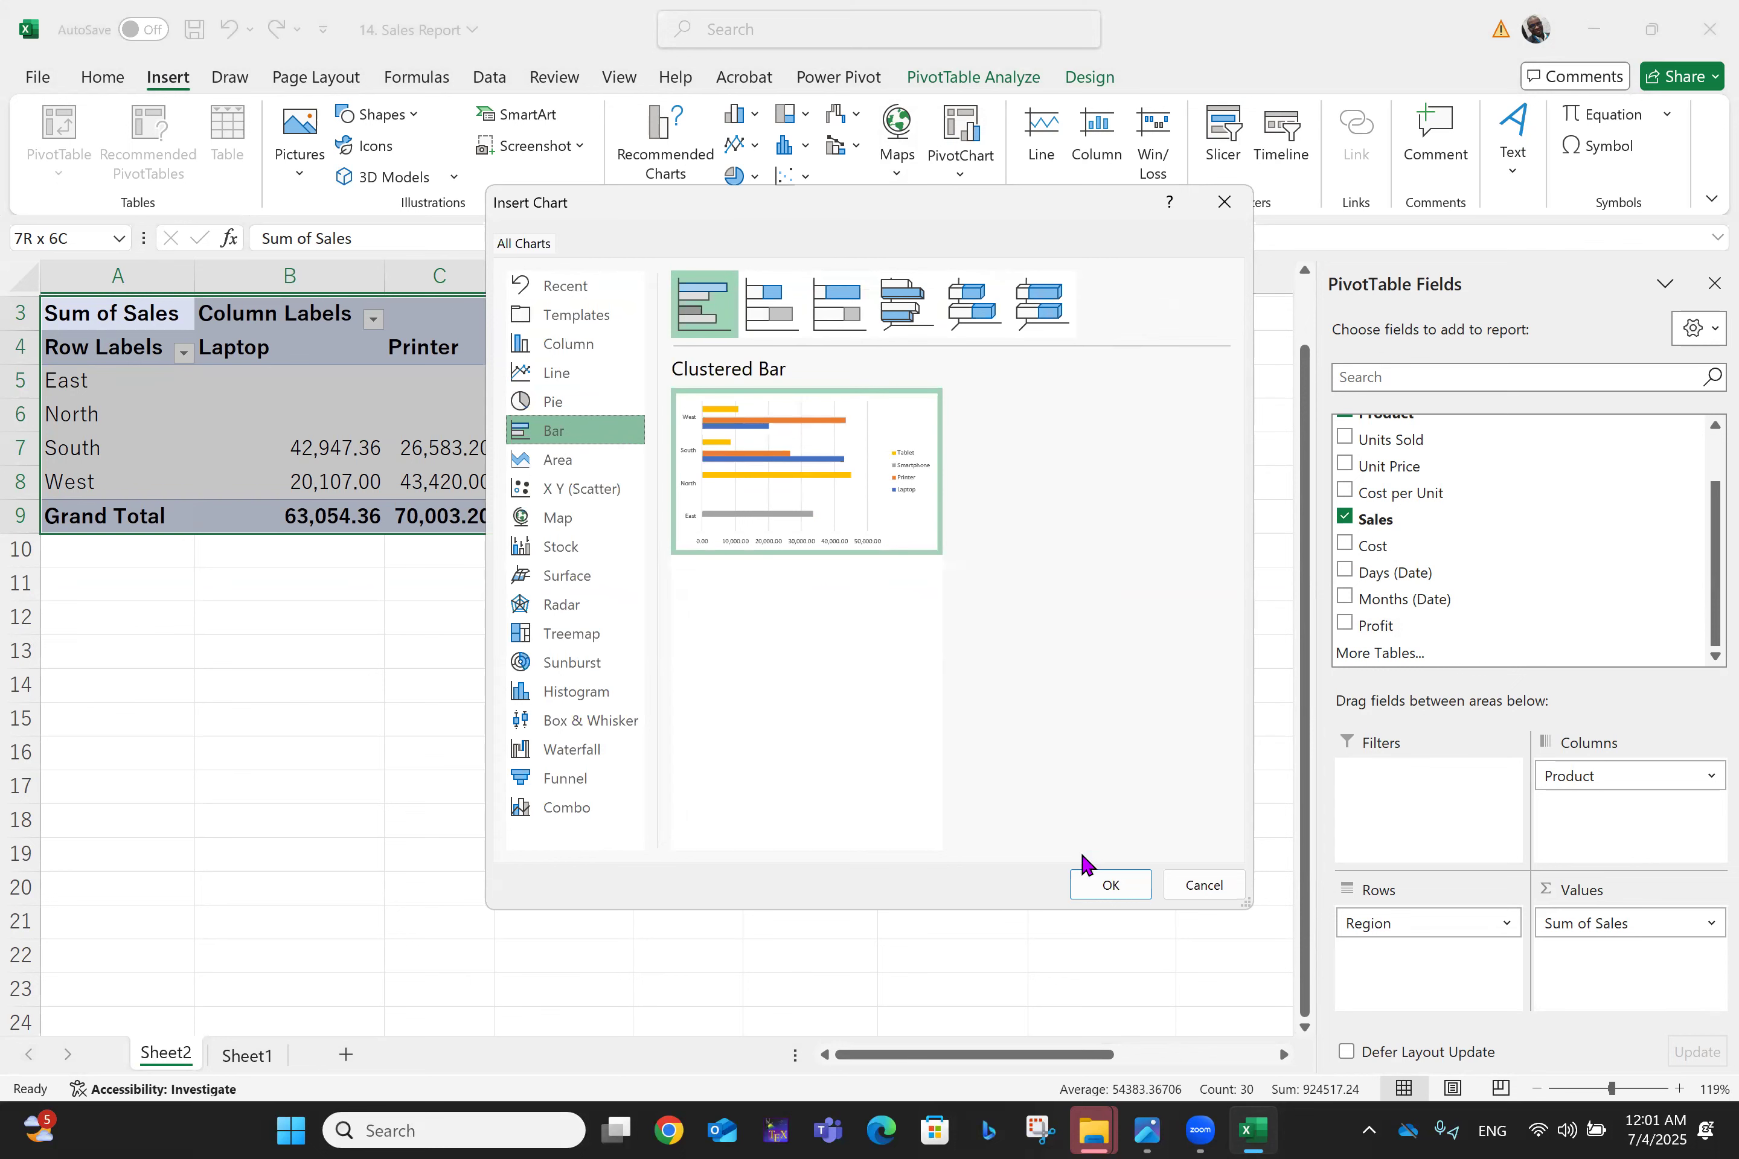
{"action": "left_click", "coordinate": [1122, 877]}
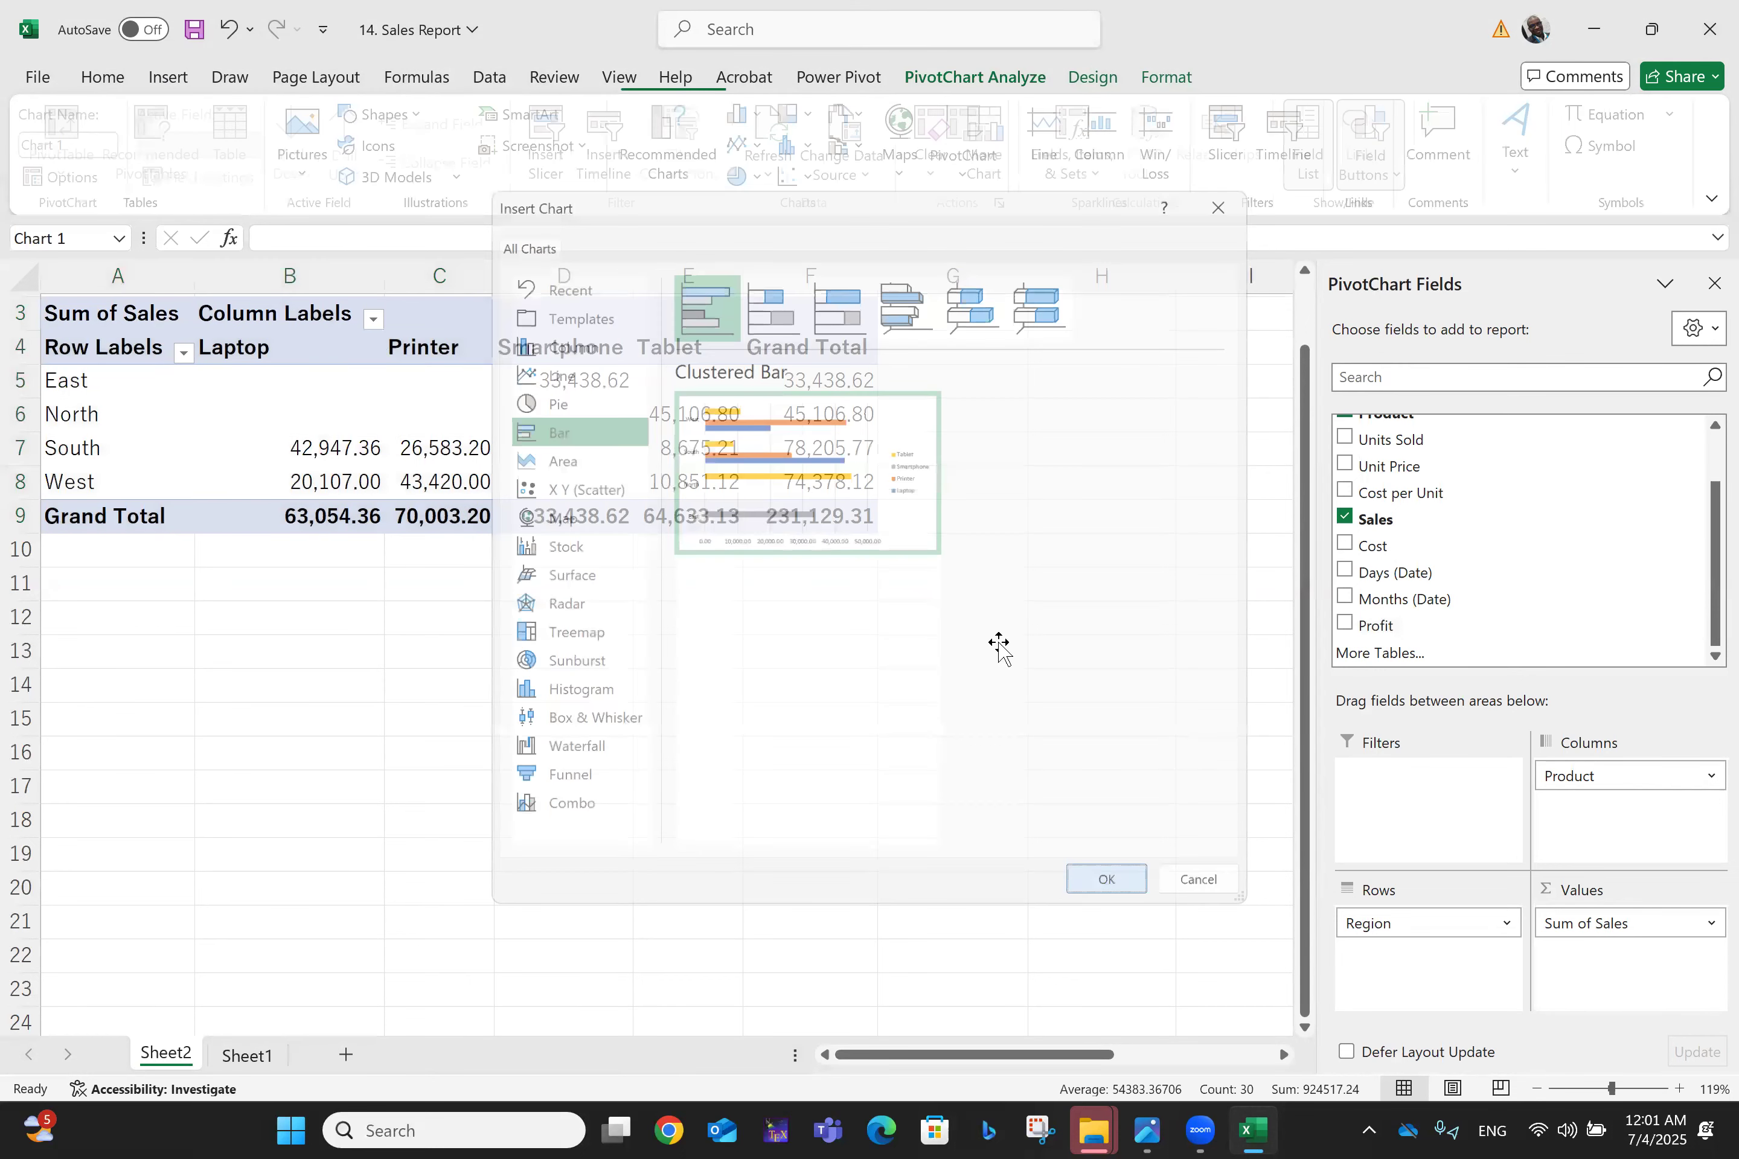
Step: Filter the PivotChart's Product field to show only Smartphone, excluding Laptop, Printer and Tablet
{"action": "left_click", "coordinate": [983, 623]}
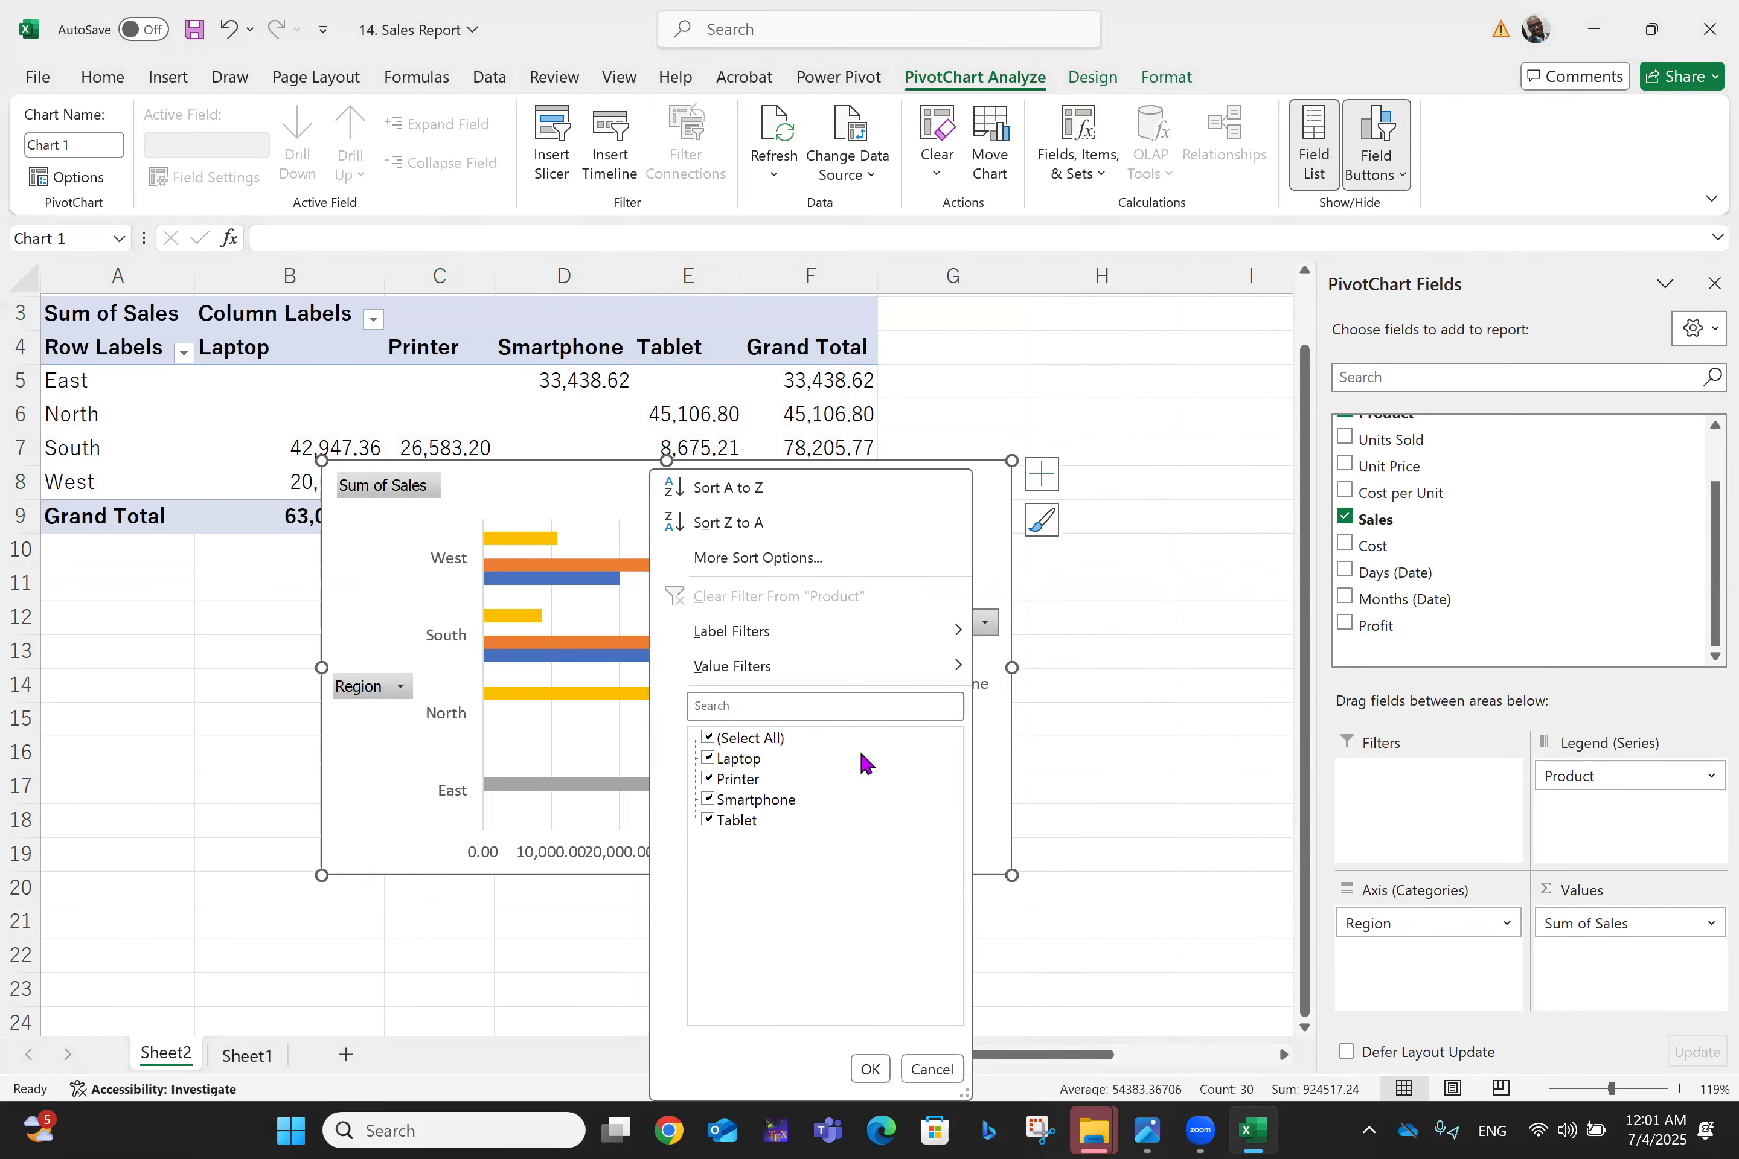
{"action": "left_click", "coordinate": [708, 820]}
{"action": "left_click", "coordinate": [708, 780]}
{"action": "left_click", "coordinate": [711, 760]}
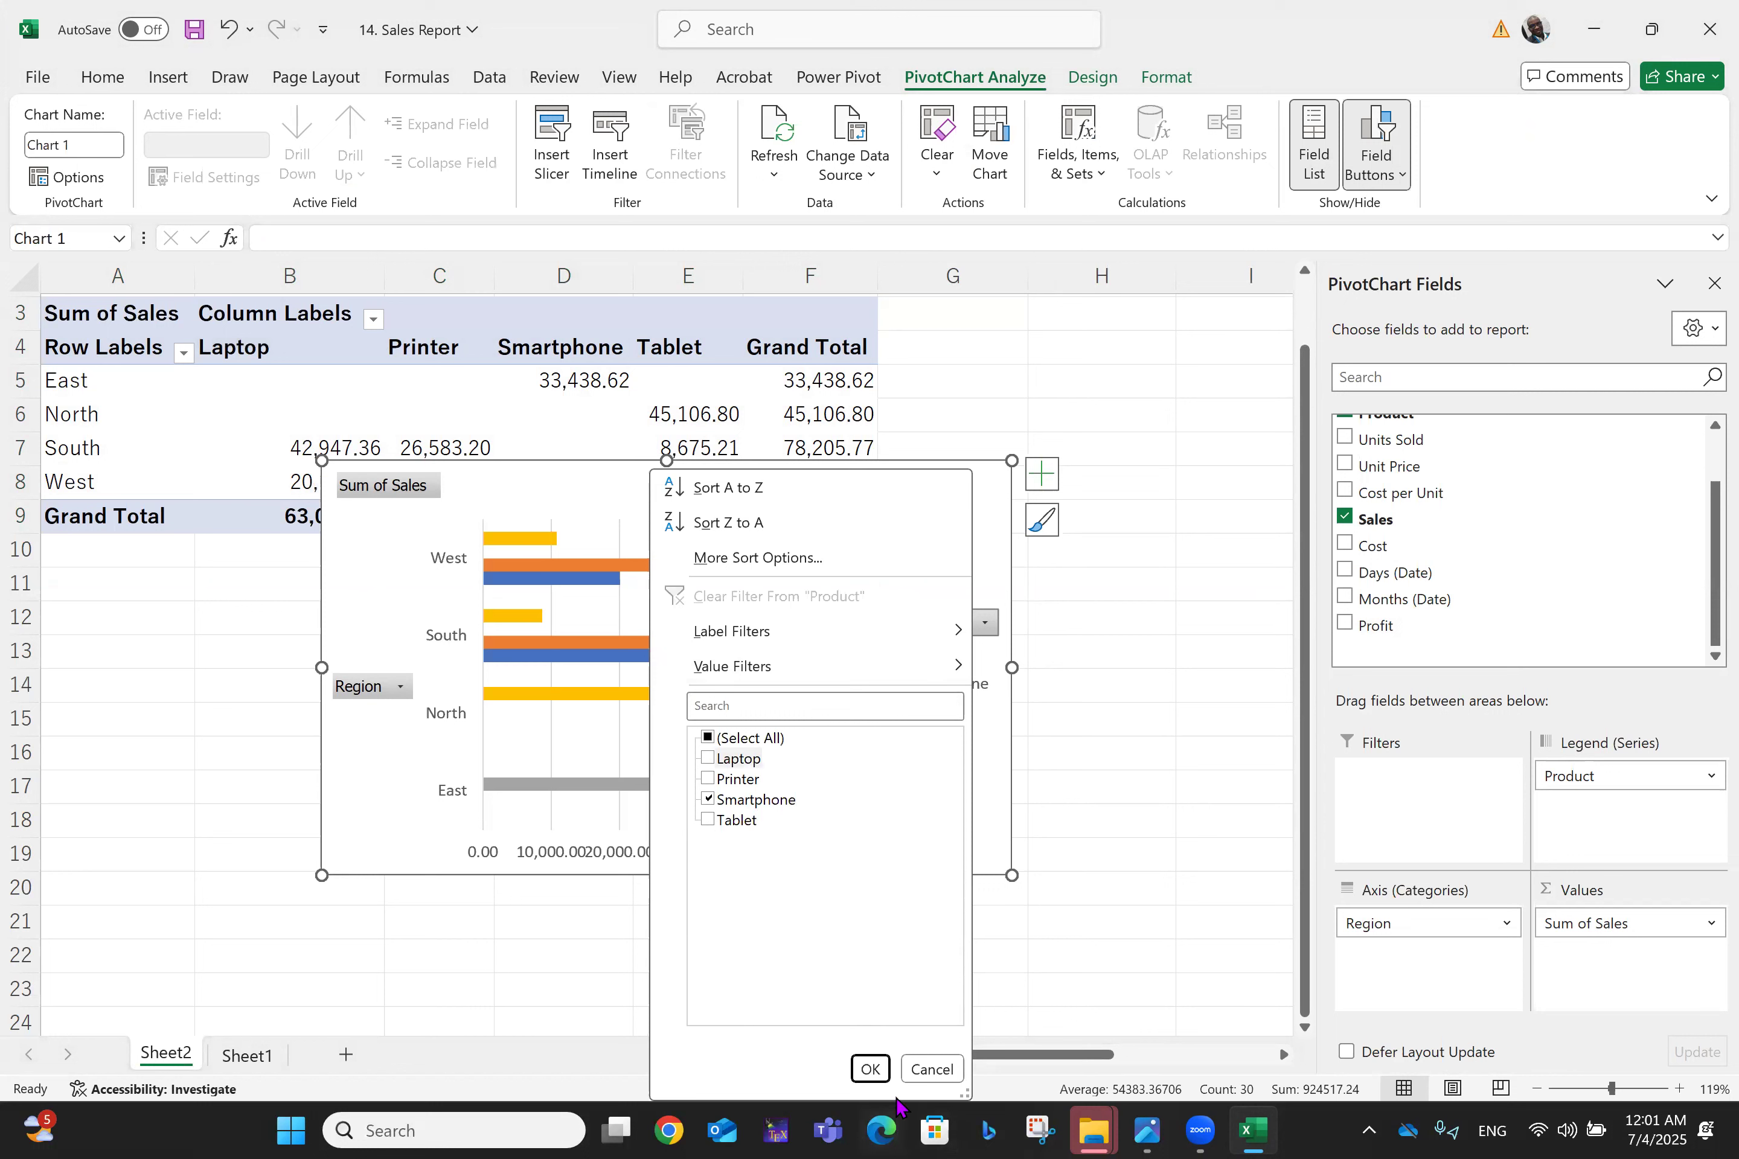
{"action": "left_click", "coordinate": [870, 1068]}
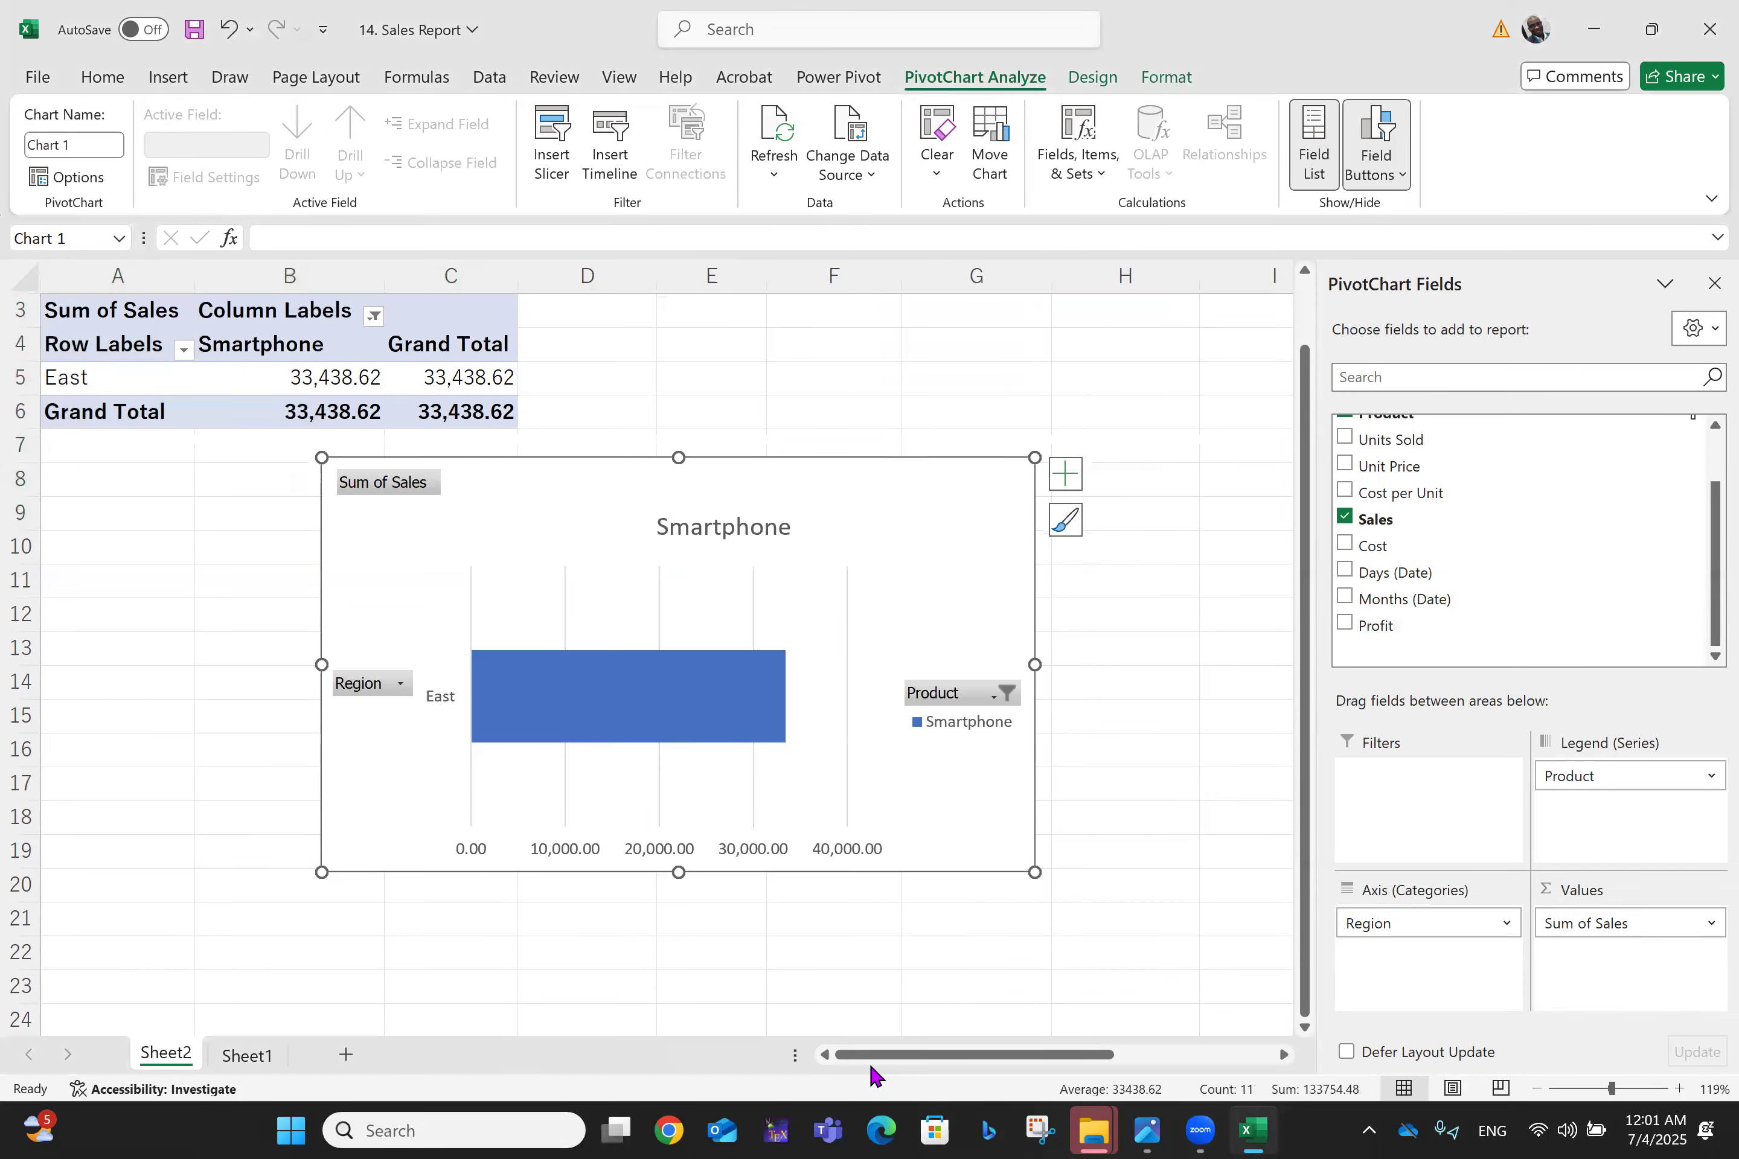
Step: Extend the PivotChart's Product filter to include Tablet alongside Smartphone
{"action": "left_click", "coordinate": [991, 695]}
{"action": "left_click", "coordinate": [723, 419]}
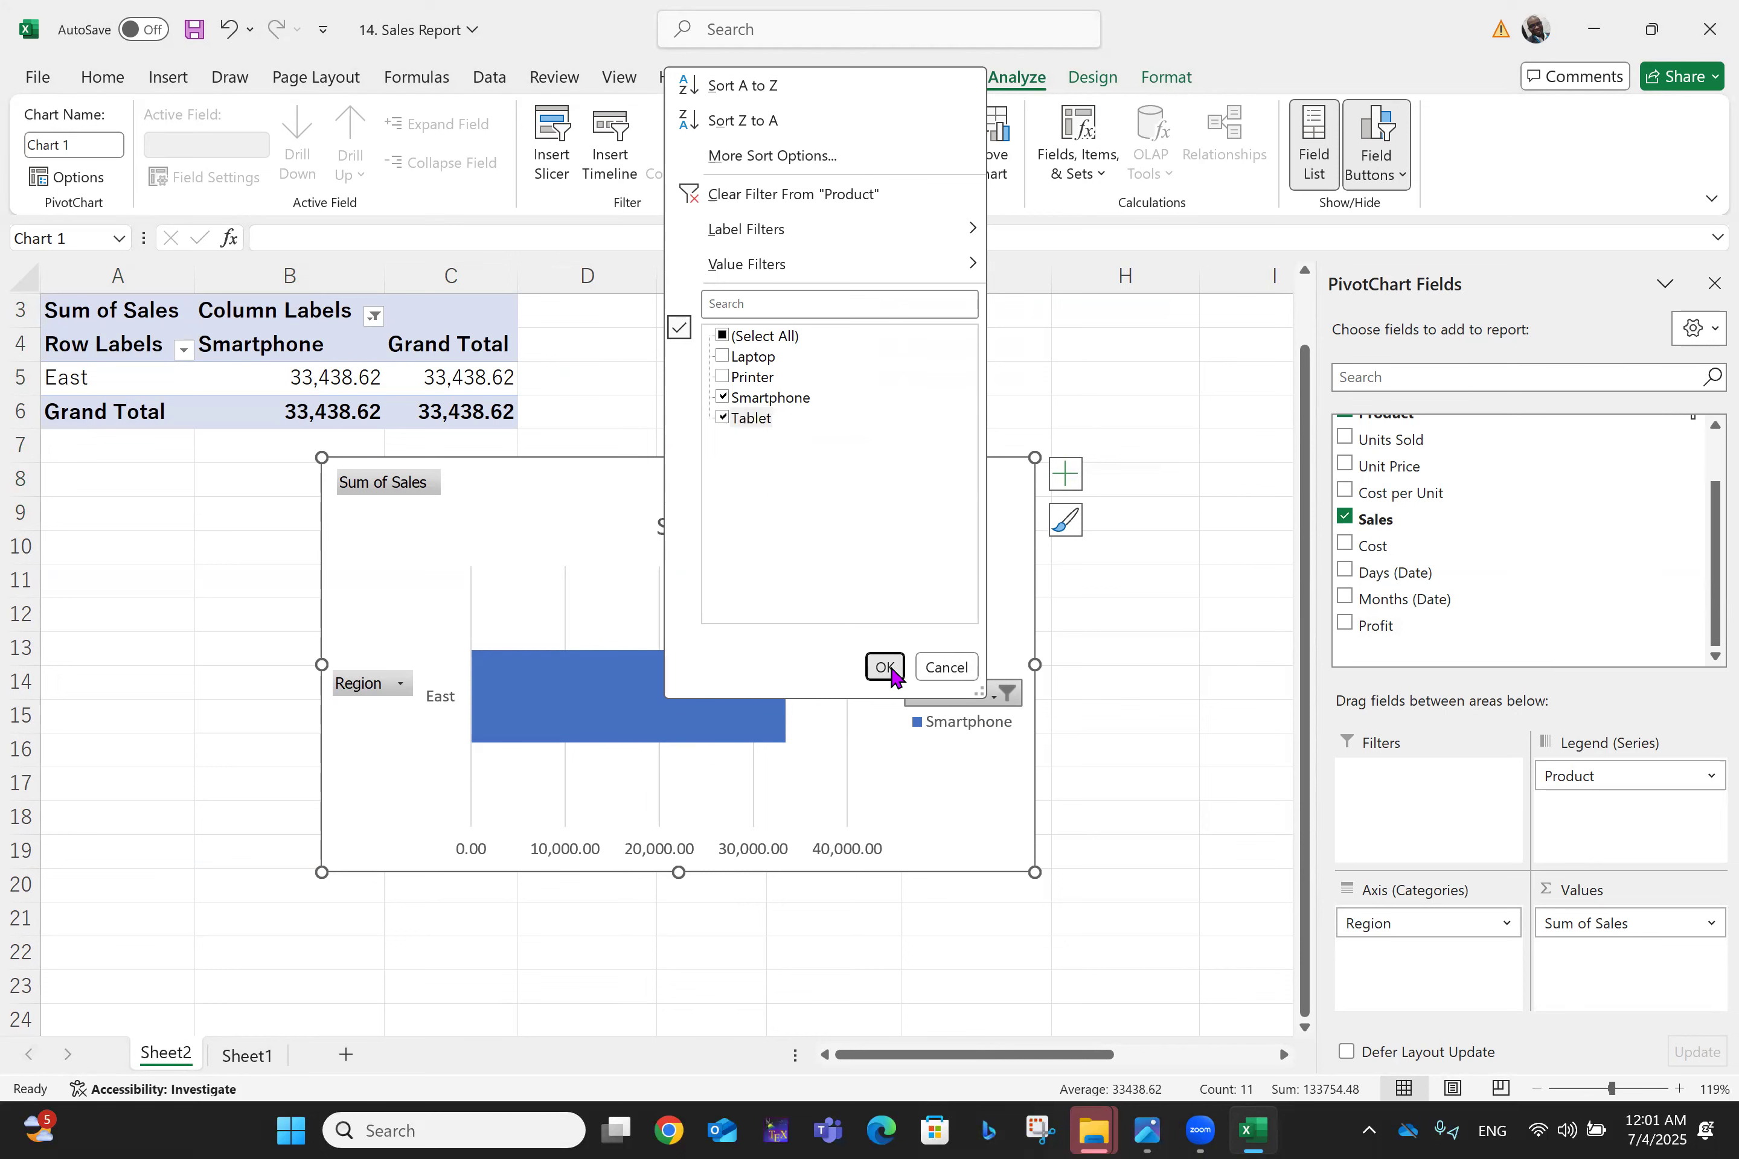
{"action": "left_click", "coordinate": [884, 667]}
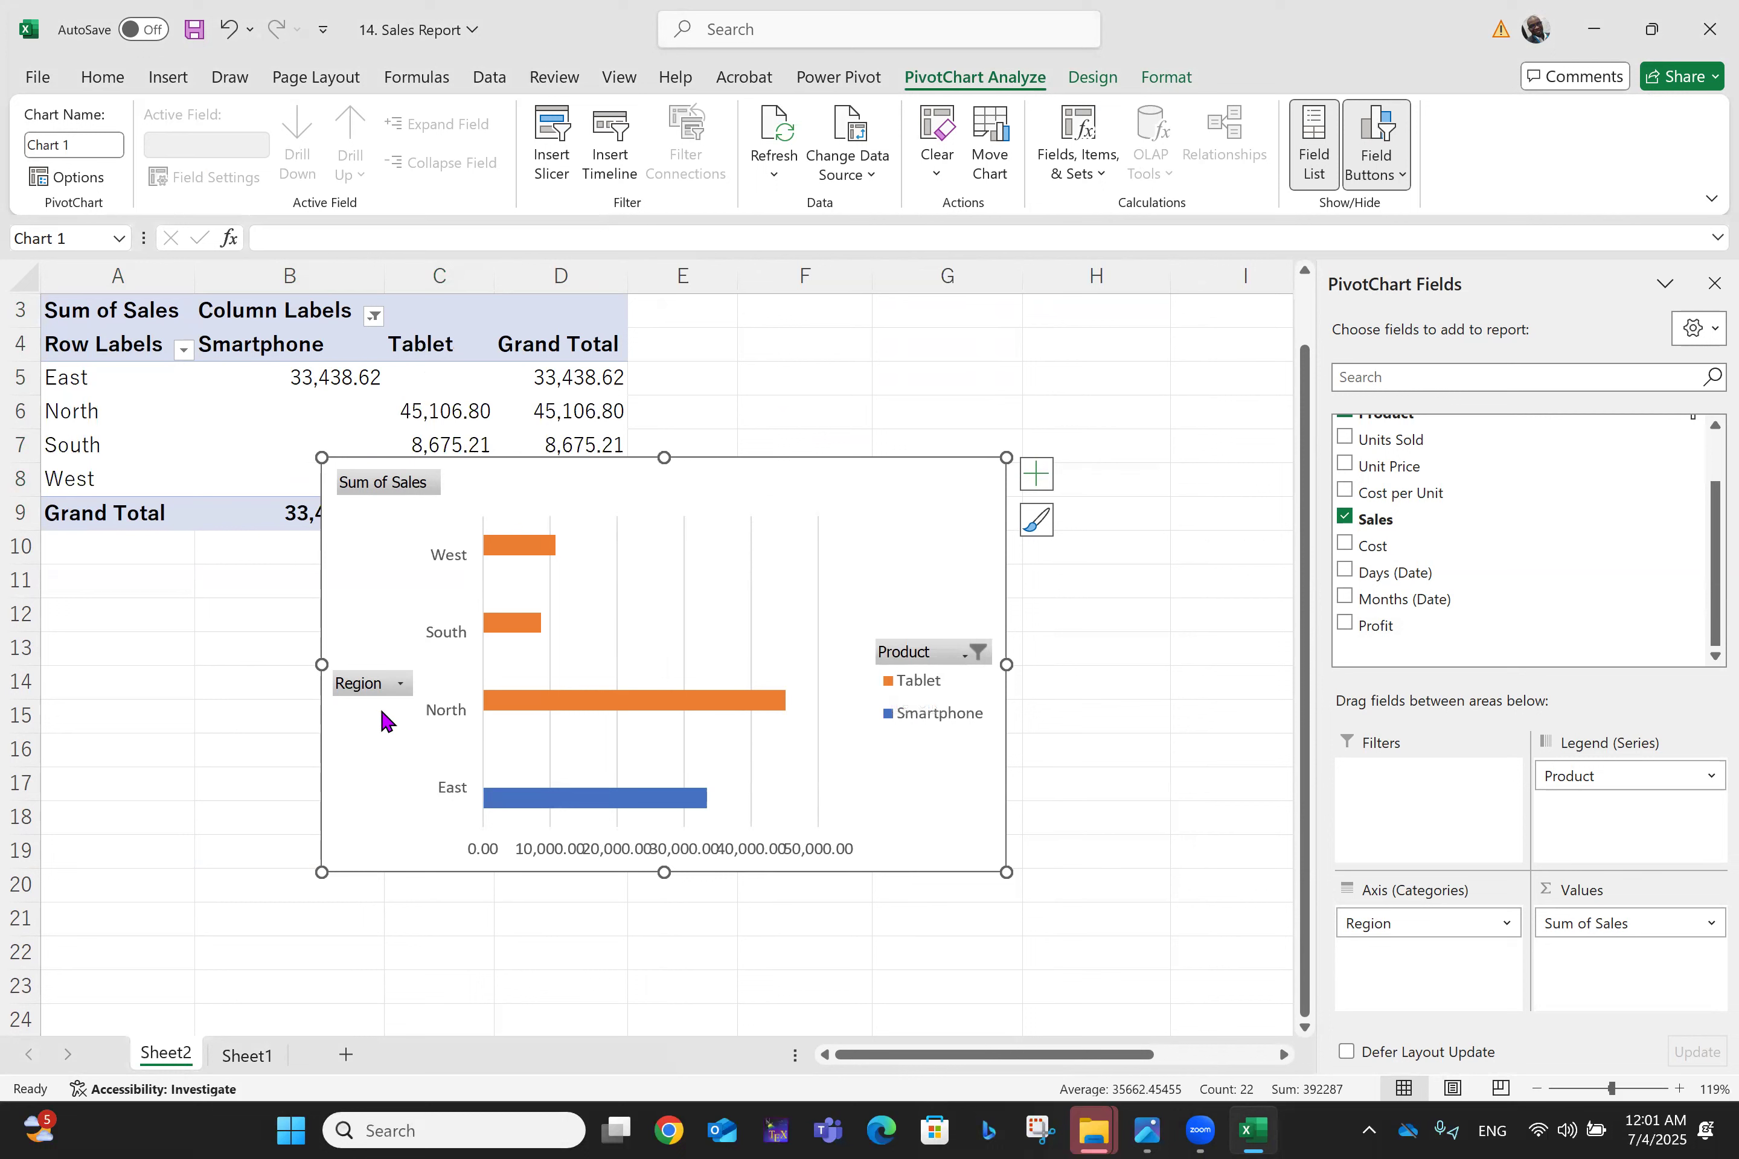
Step: Filter the PivotChart's Region field to show only North and South, excluding East and West
{"action": "left_click", "coordinate": [400, 684]}
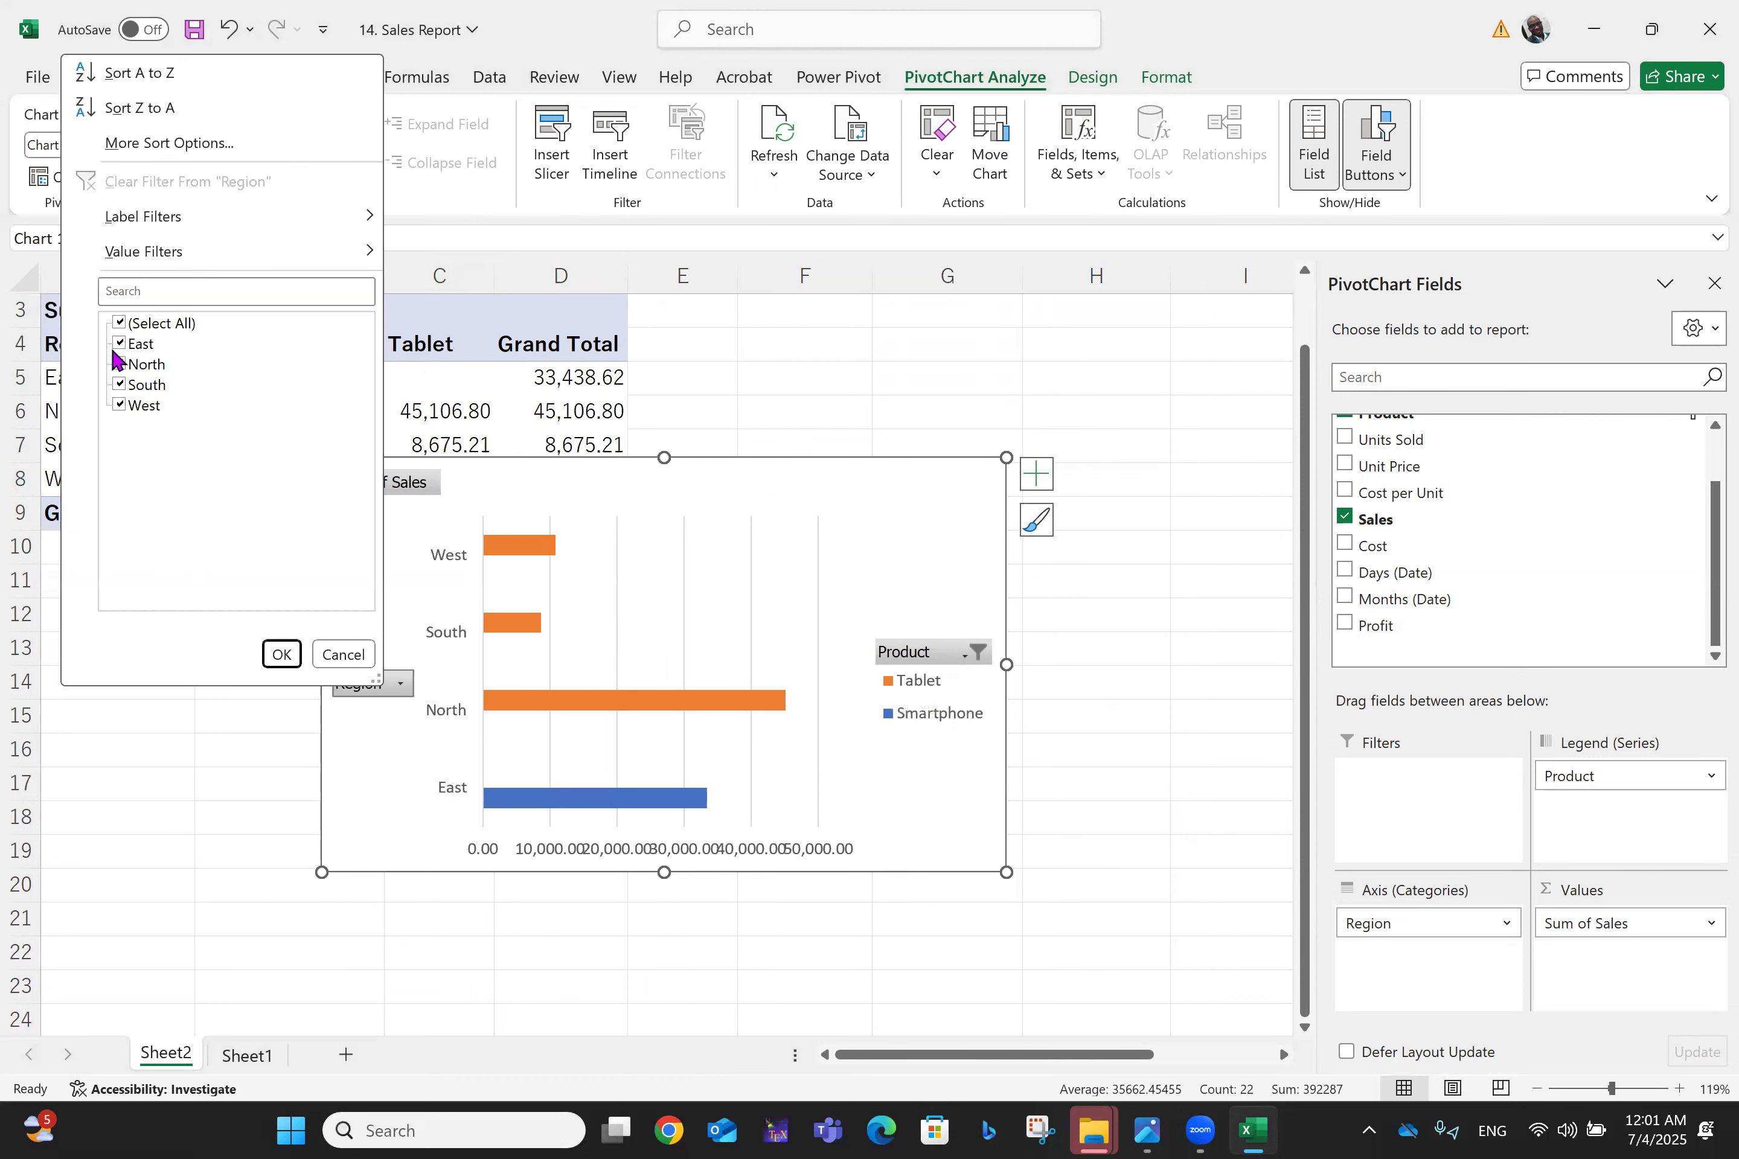
{"action": "left_click", "coordinate": [119, 347]}
{"action": "left_click", "coordinate": [119, 404]}
{"action": "left_click", "coordinate": [282, 654]}
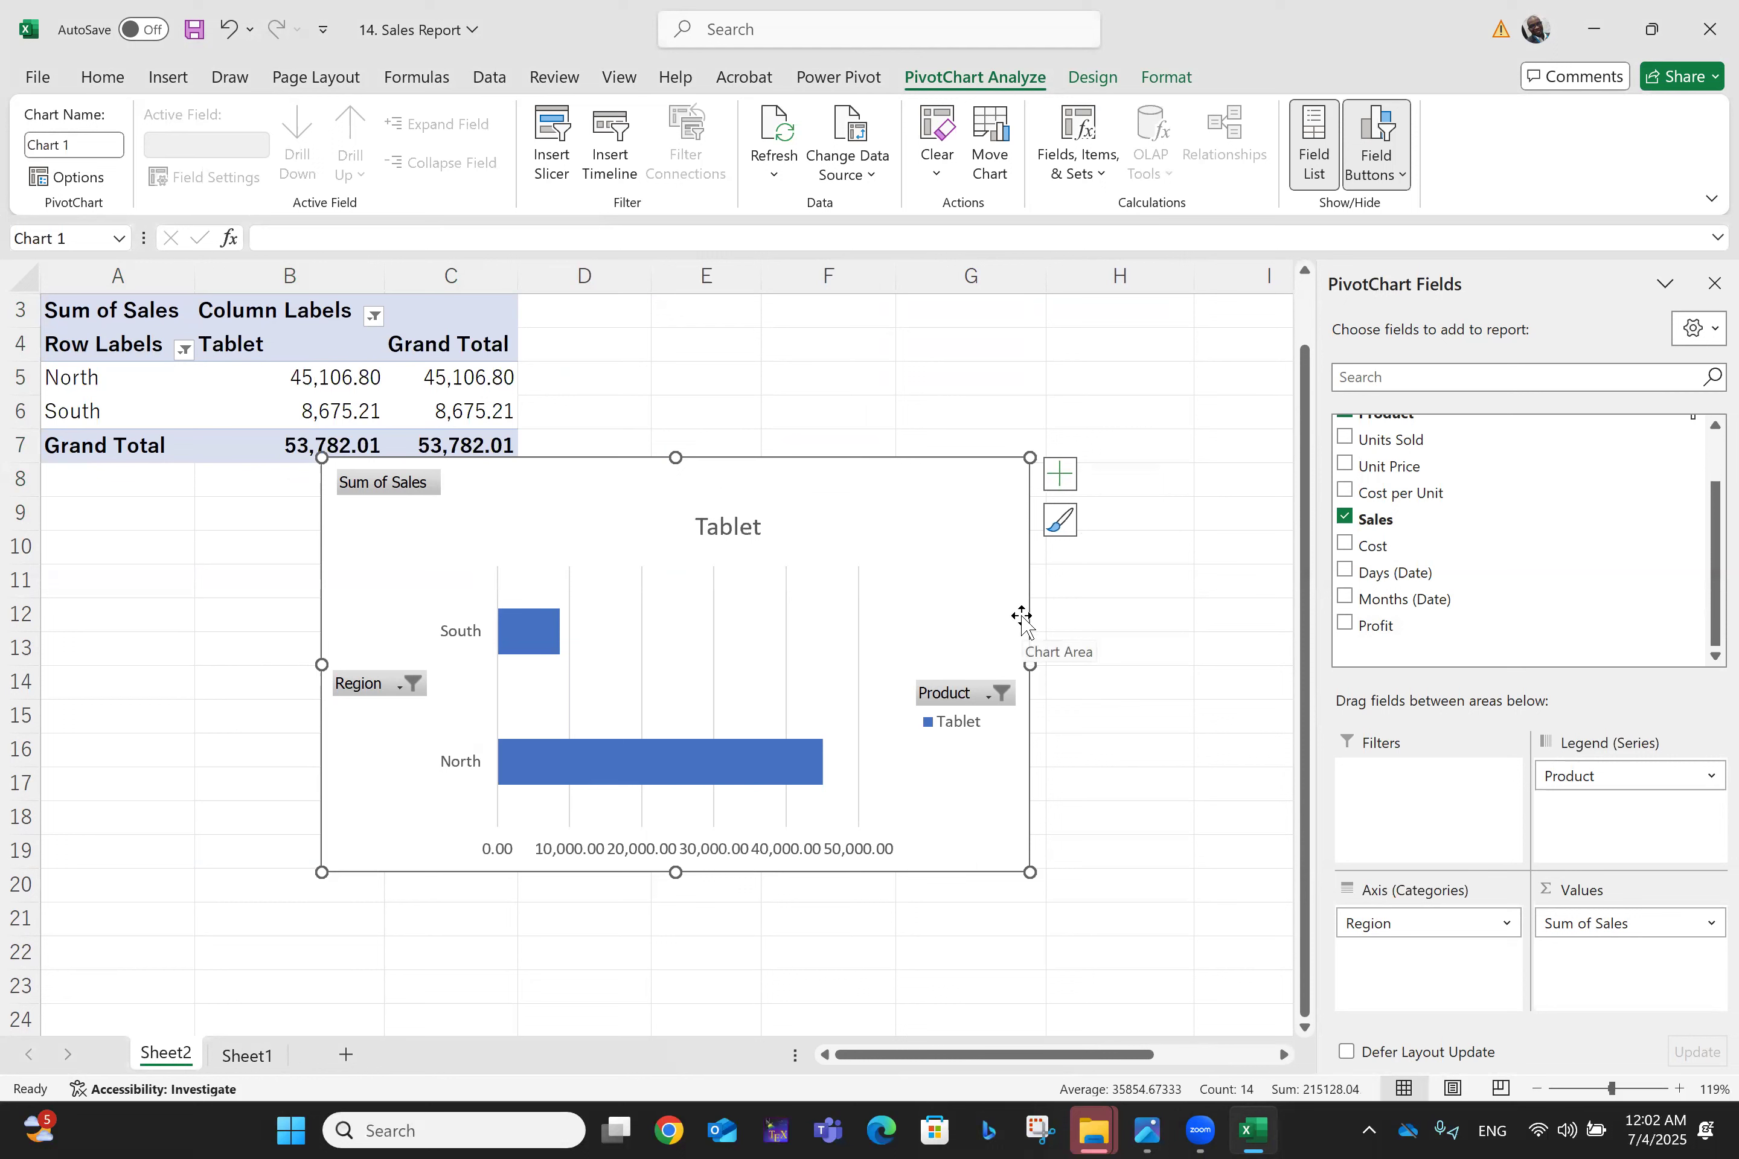
Step: Undo the region filter, both product filter changes and the insertion of the bar PivotChart
{"action": "key", "text": "ctrl+z"}
{"action": "key", "text": "ctrl+z"}
{"action": "key", "text": "ctrl+z"}
{"action": "key", "text": "ctrl+z"}
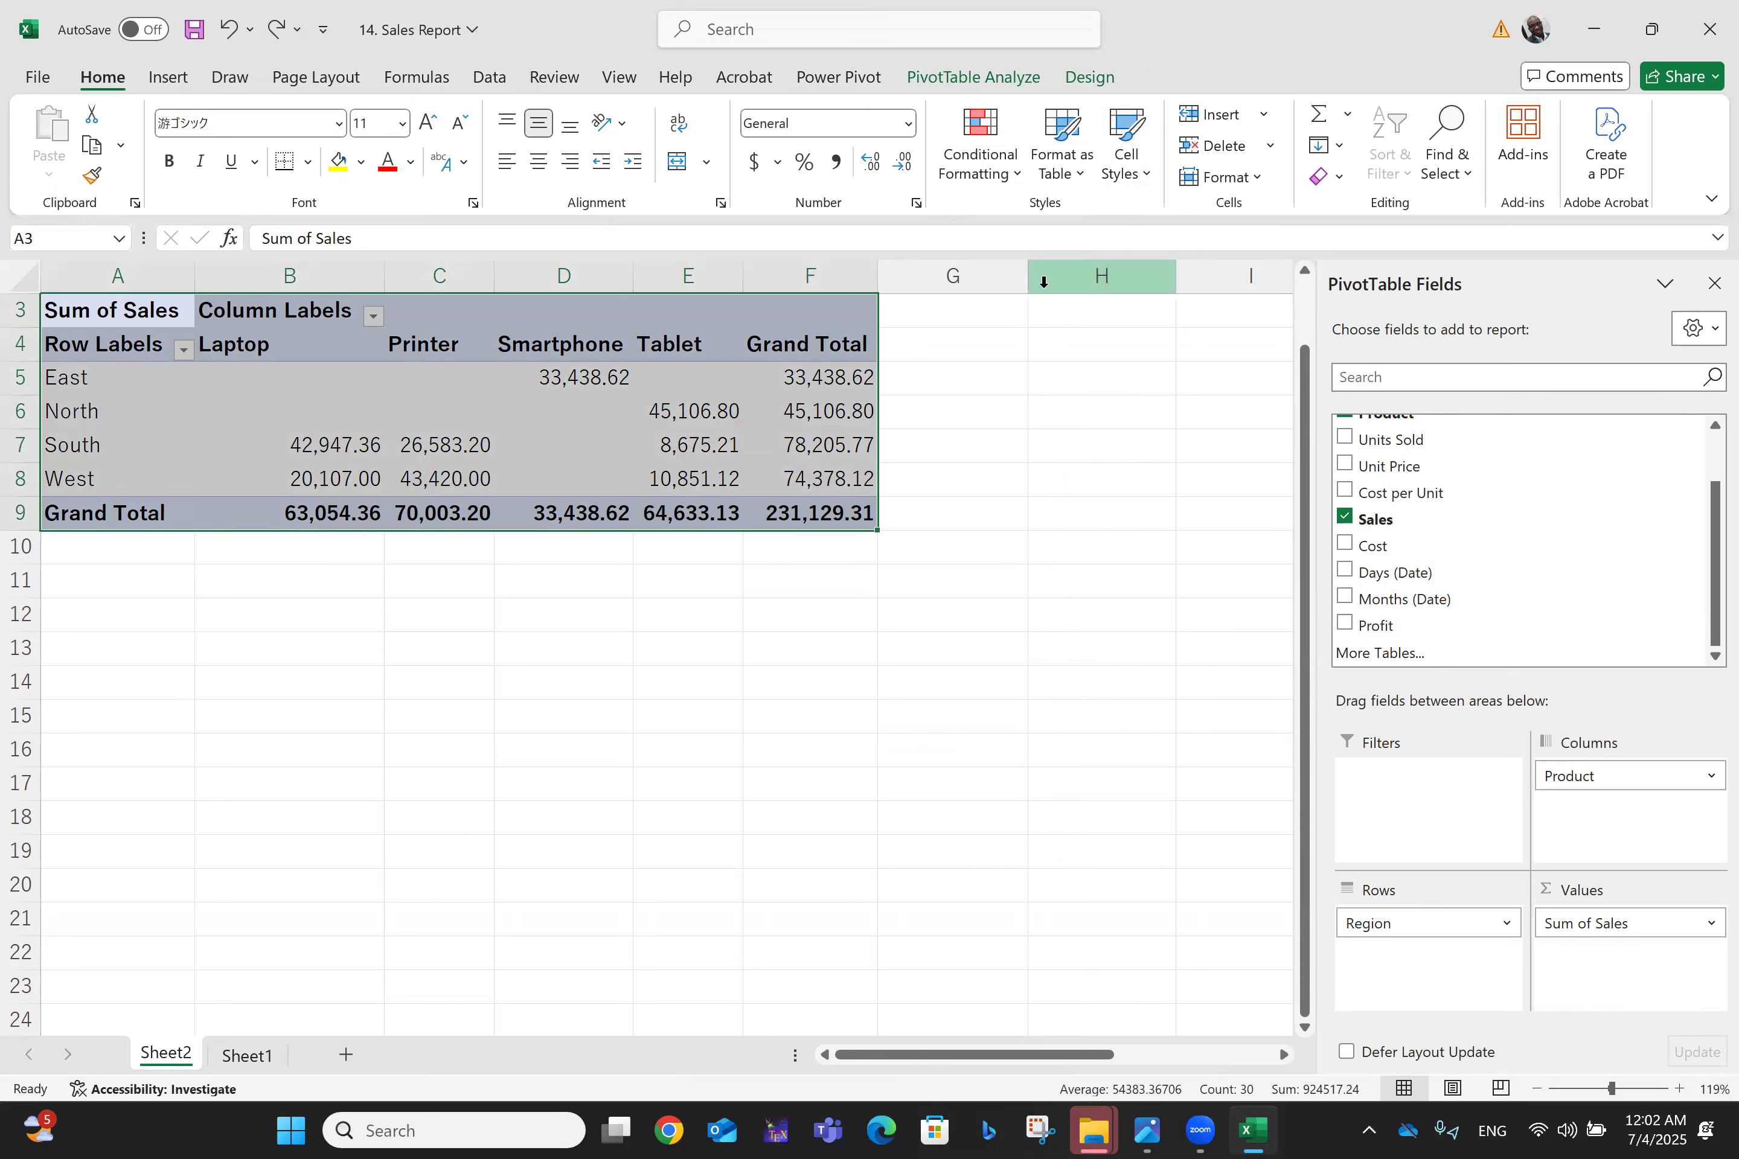
Step: Look through the PivotChart types from Line, Pie and Bar to Scatter, Map and Stock, and close the chart dialog without inserting one
{"action": "left_click", "coordinate": [168, 78]}
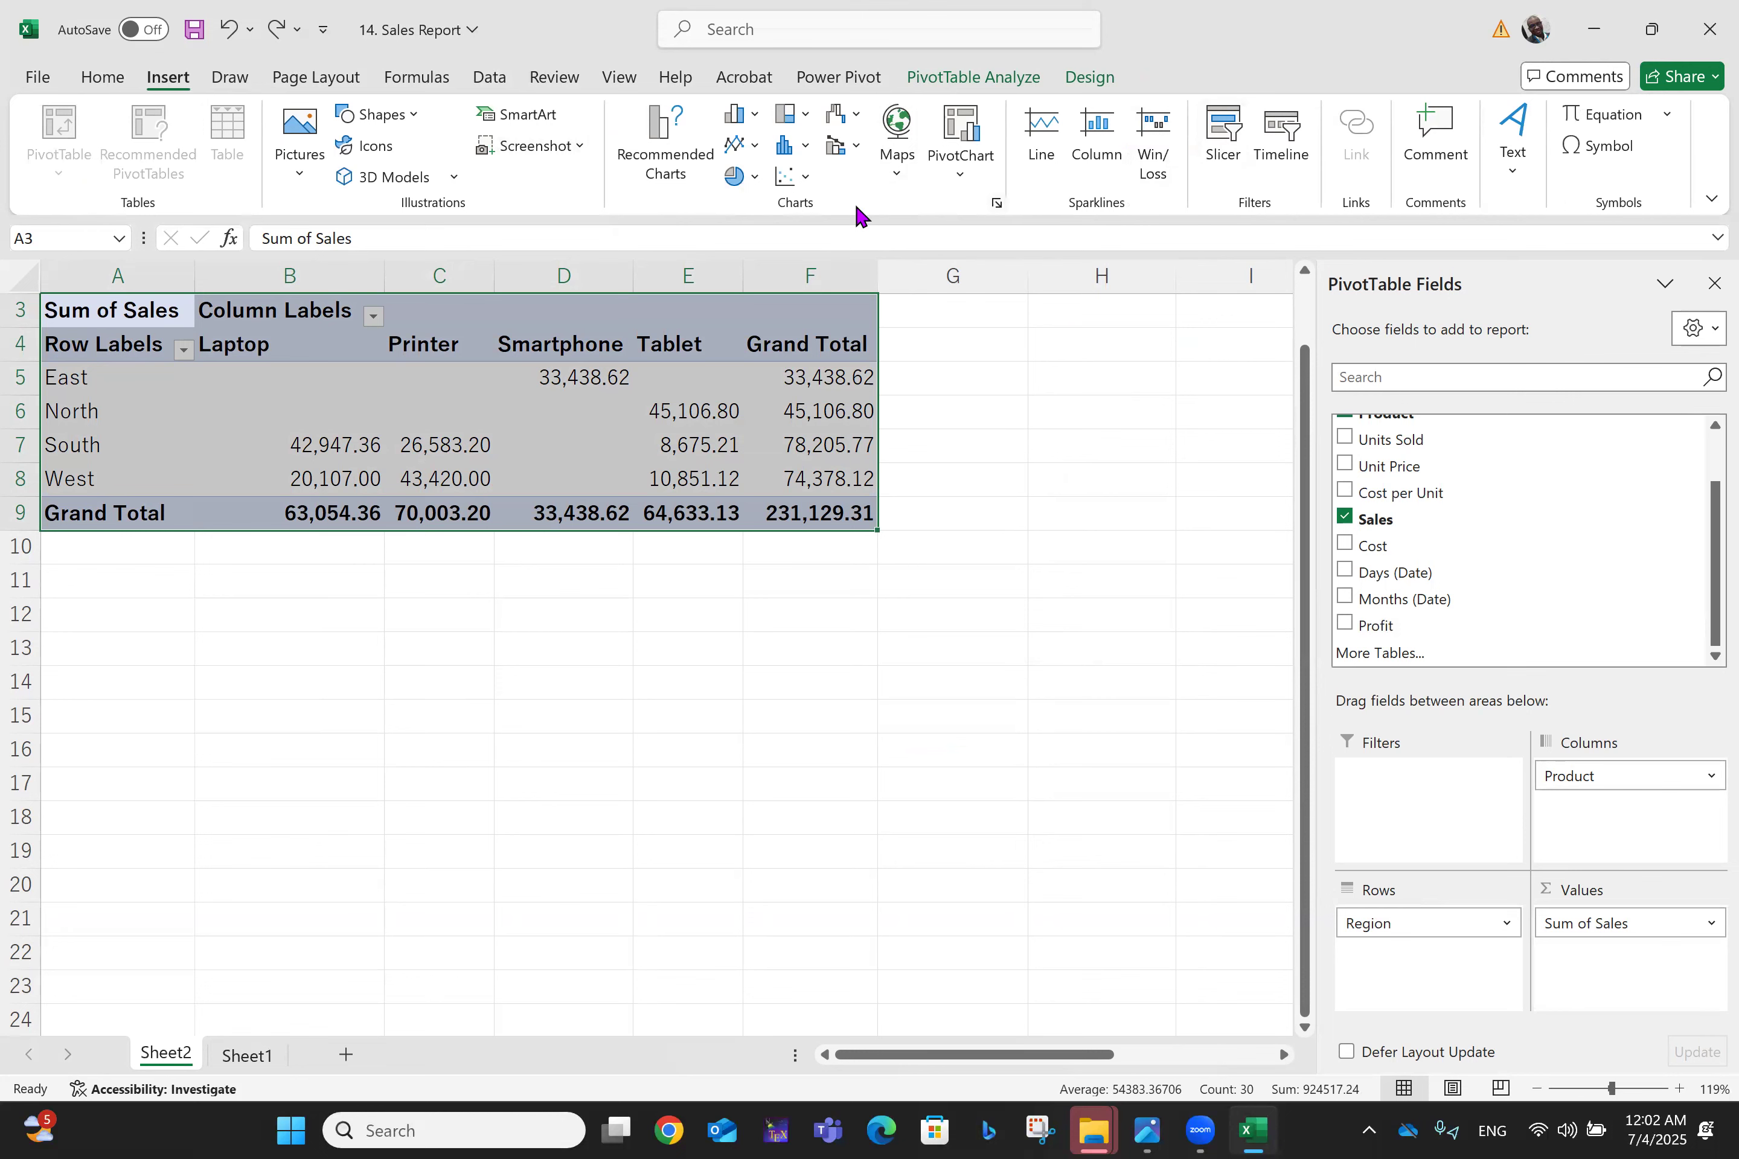
{"action": "left_click", "coordinate": [956, 132]}
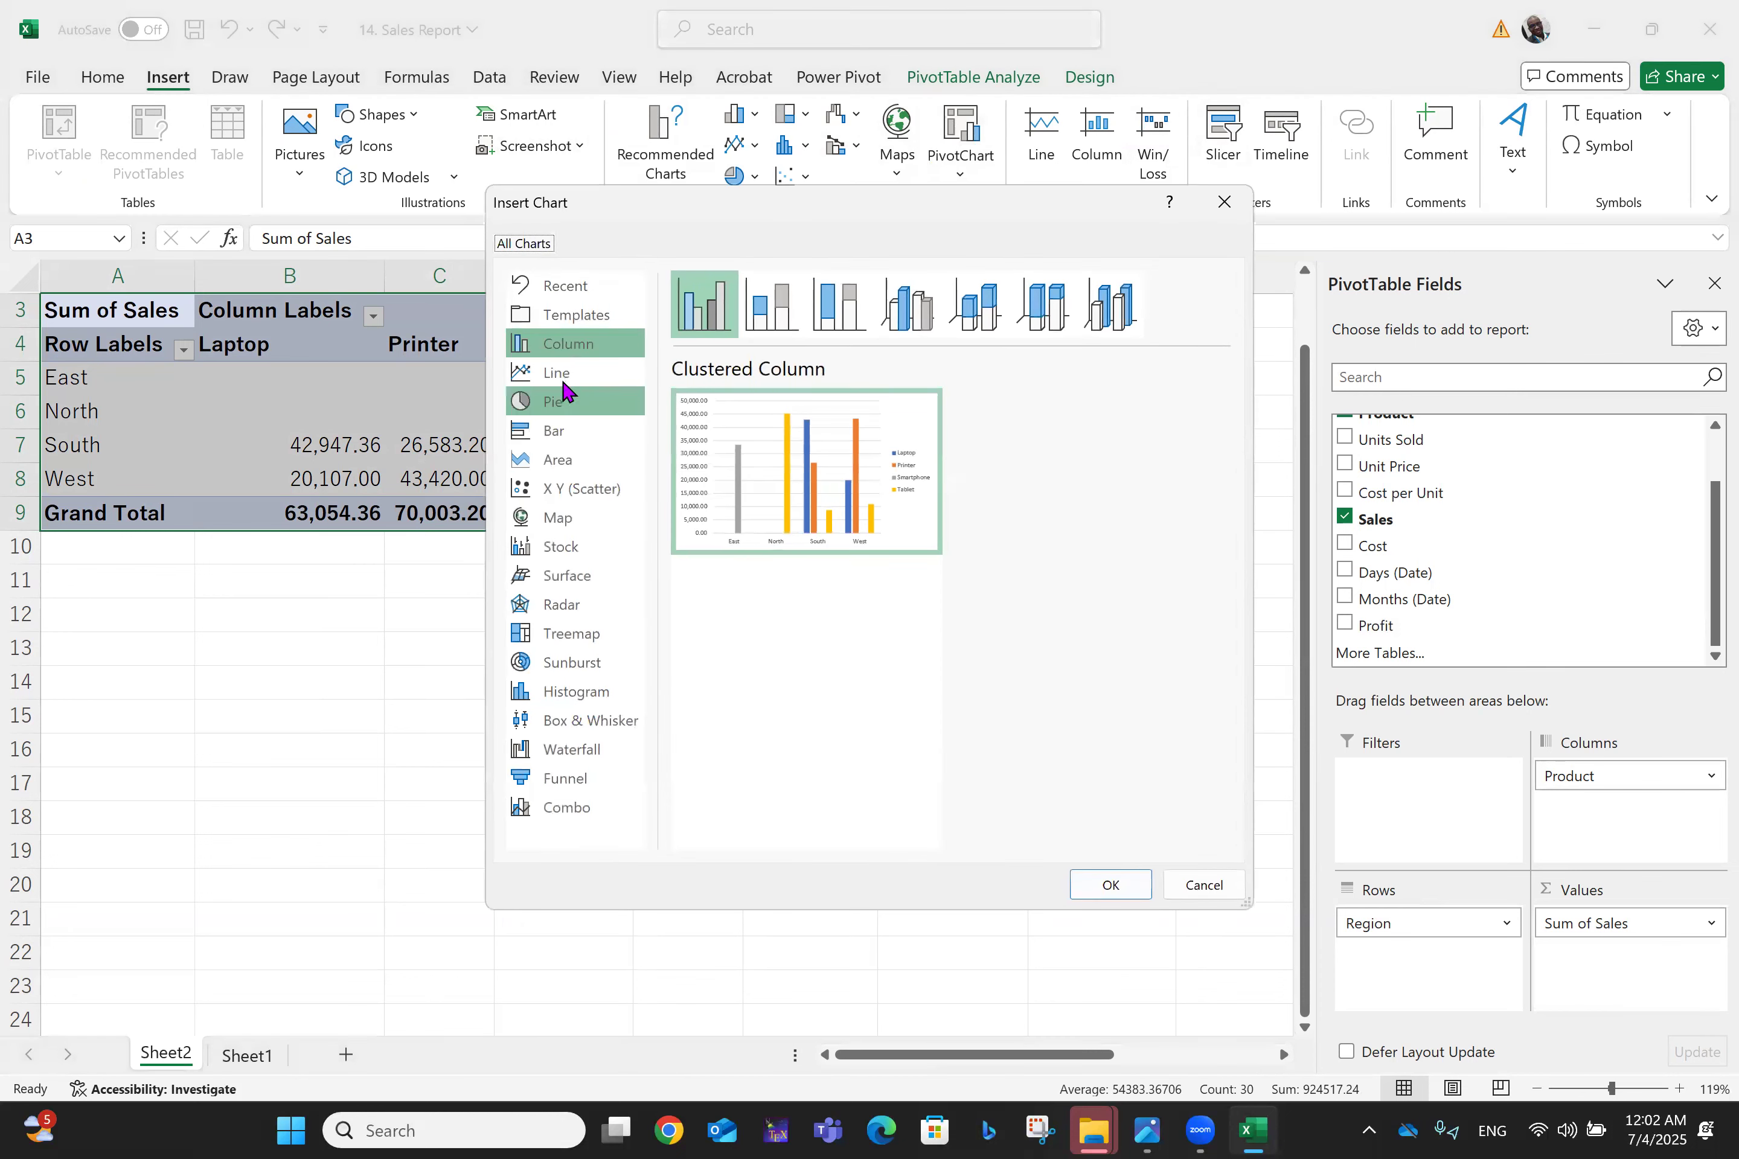
{"action": "left_click", "coordinate": [561, 375]}
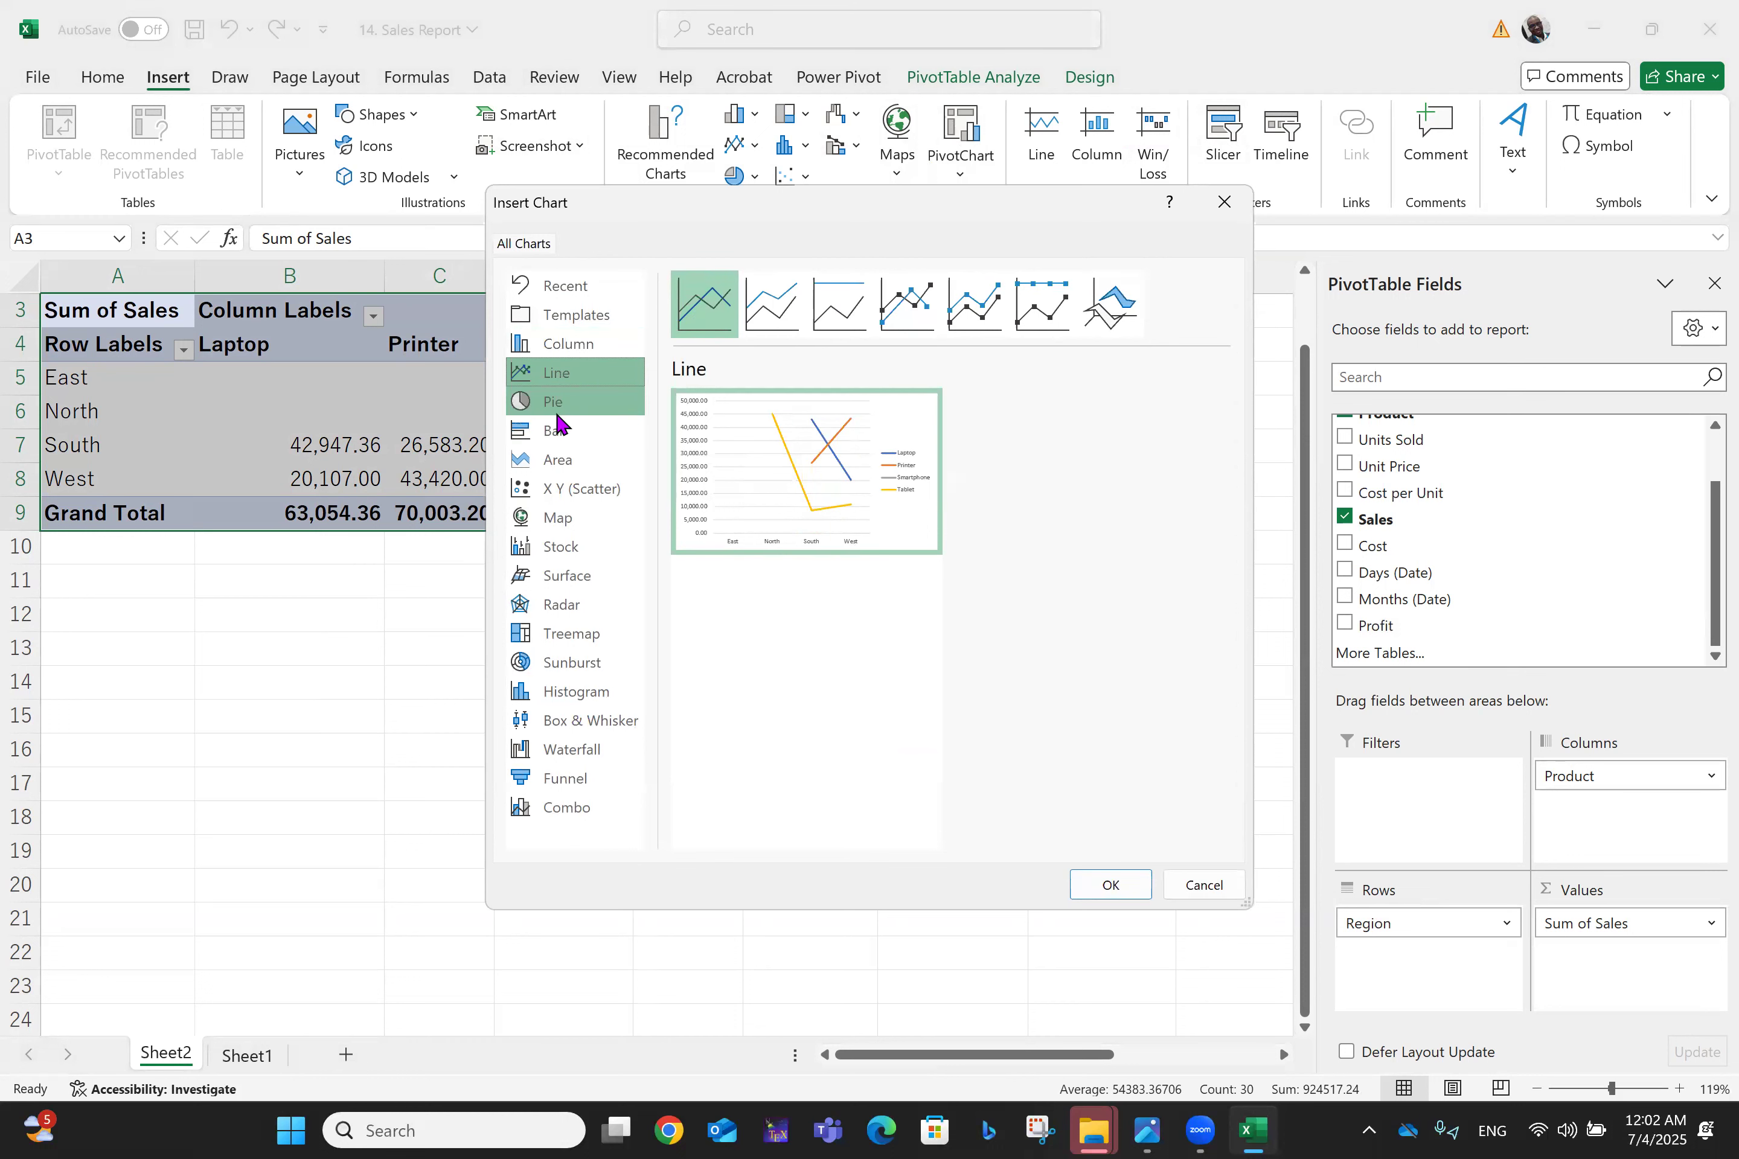
{"action": "left_click", "coordinate": [559, 404]}
{"action": "left_click", "coordinate": [555, 430]}
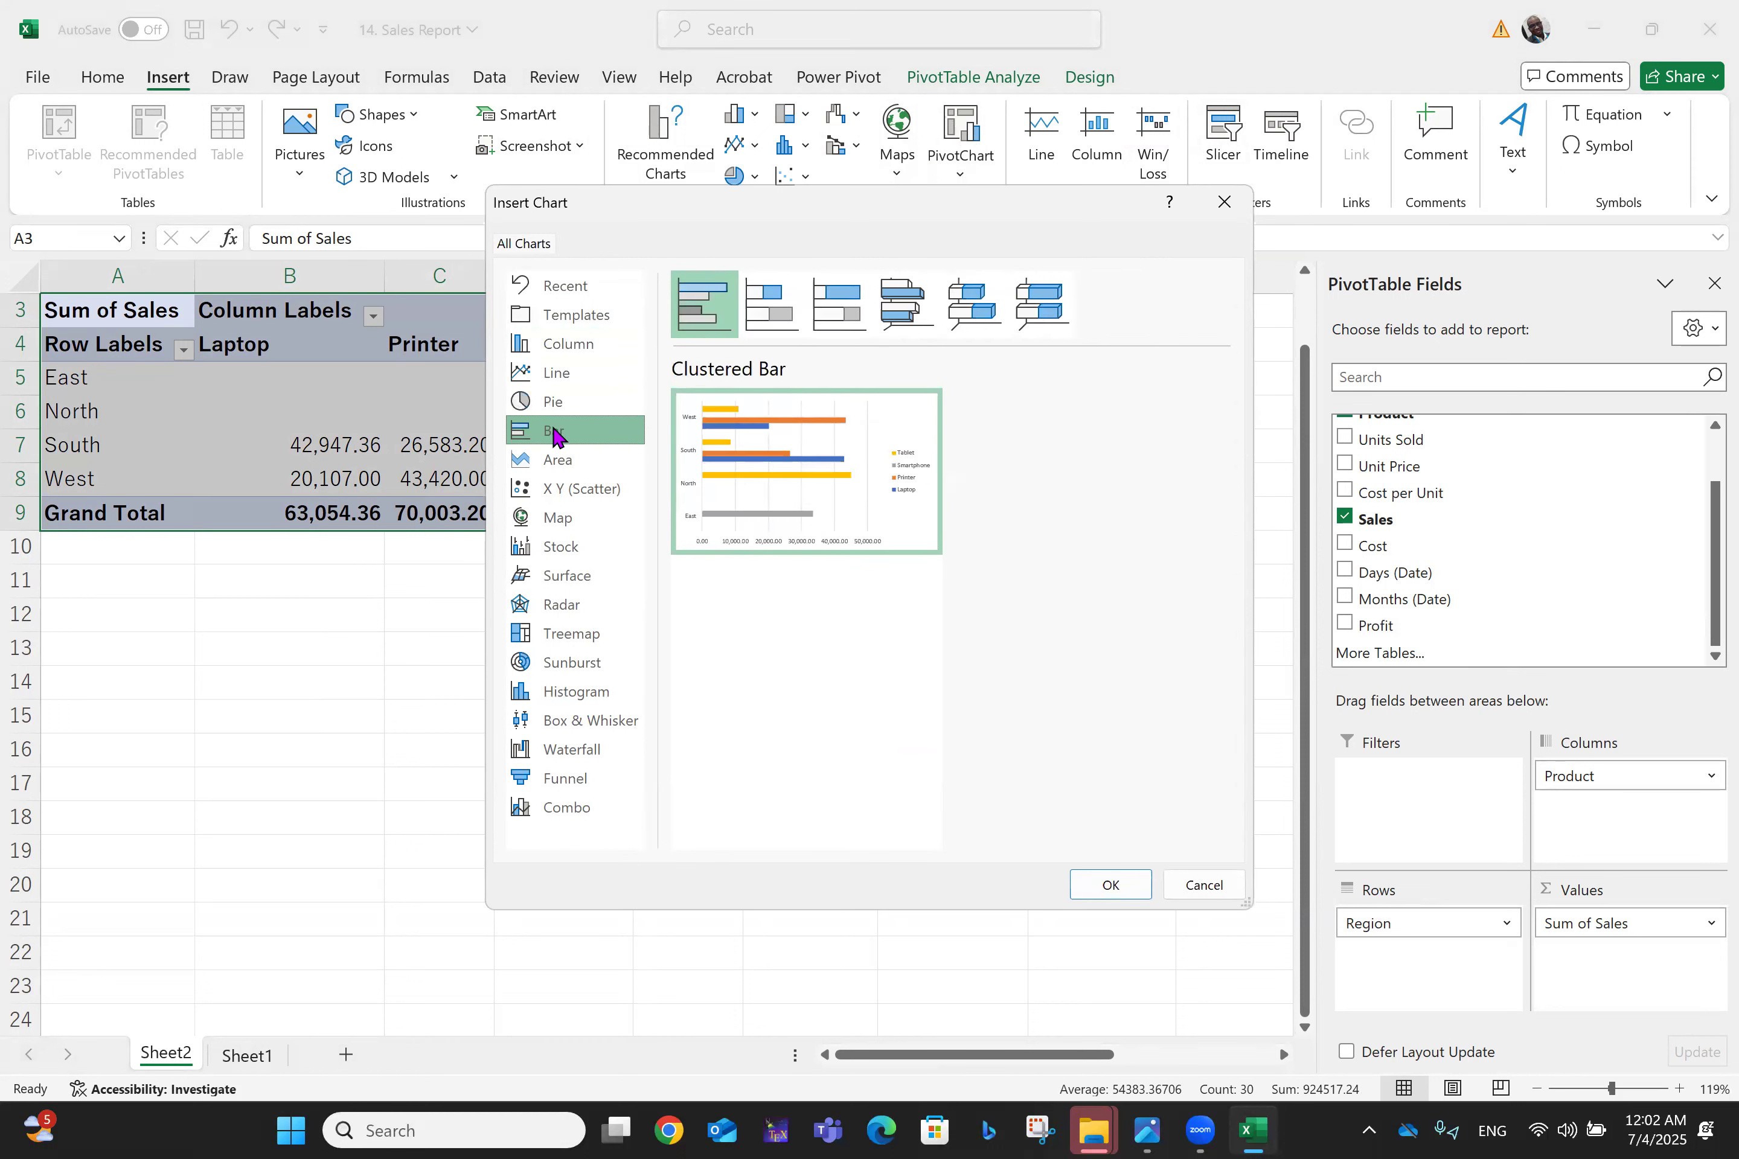
{"action": "left_click", "coordinate": [558, 460]}
{"action": "left_click", "coordinate": [570, 494]}
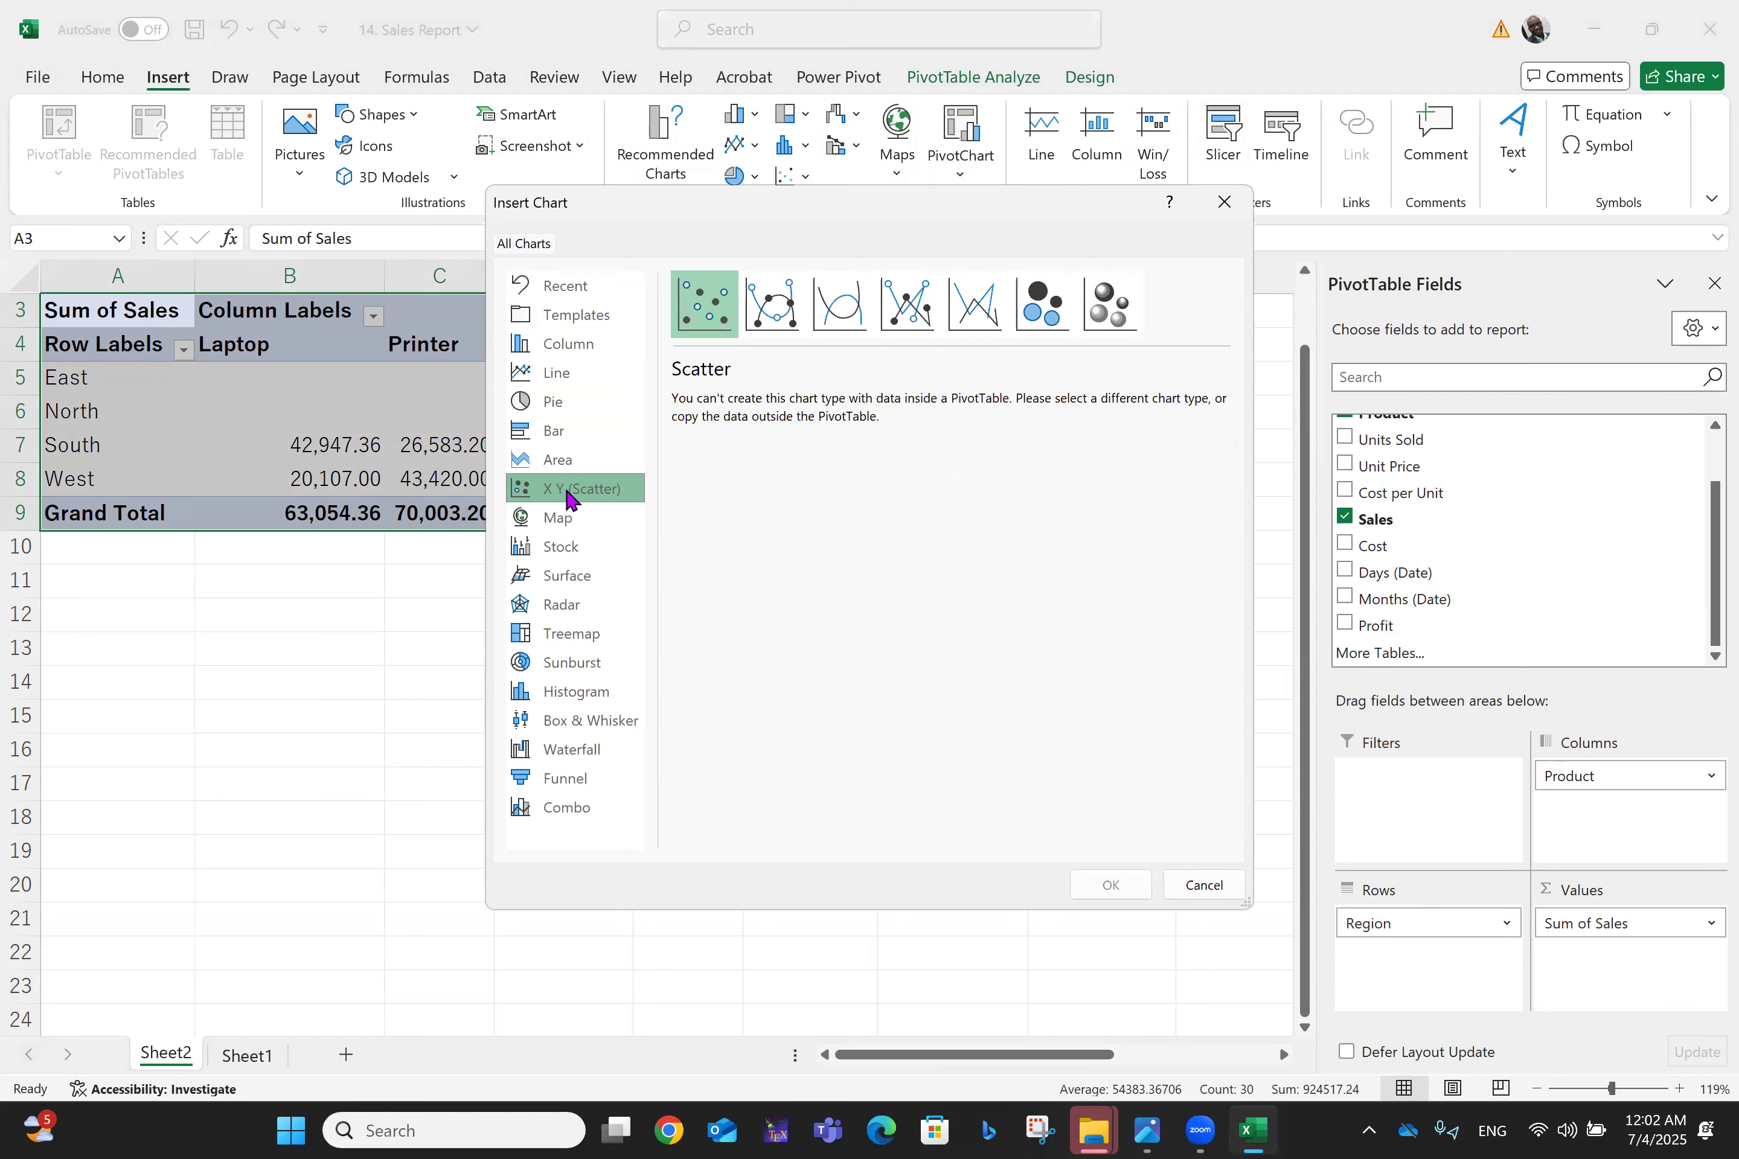
{"action": "left_click", "coordinate": [573, 521]}
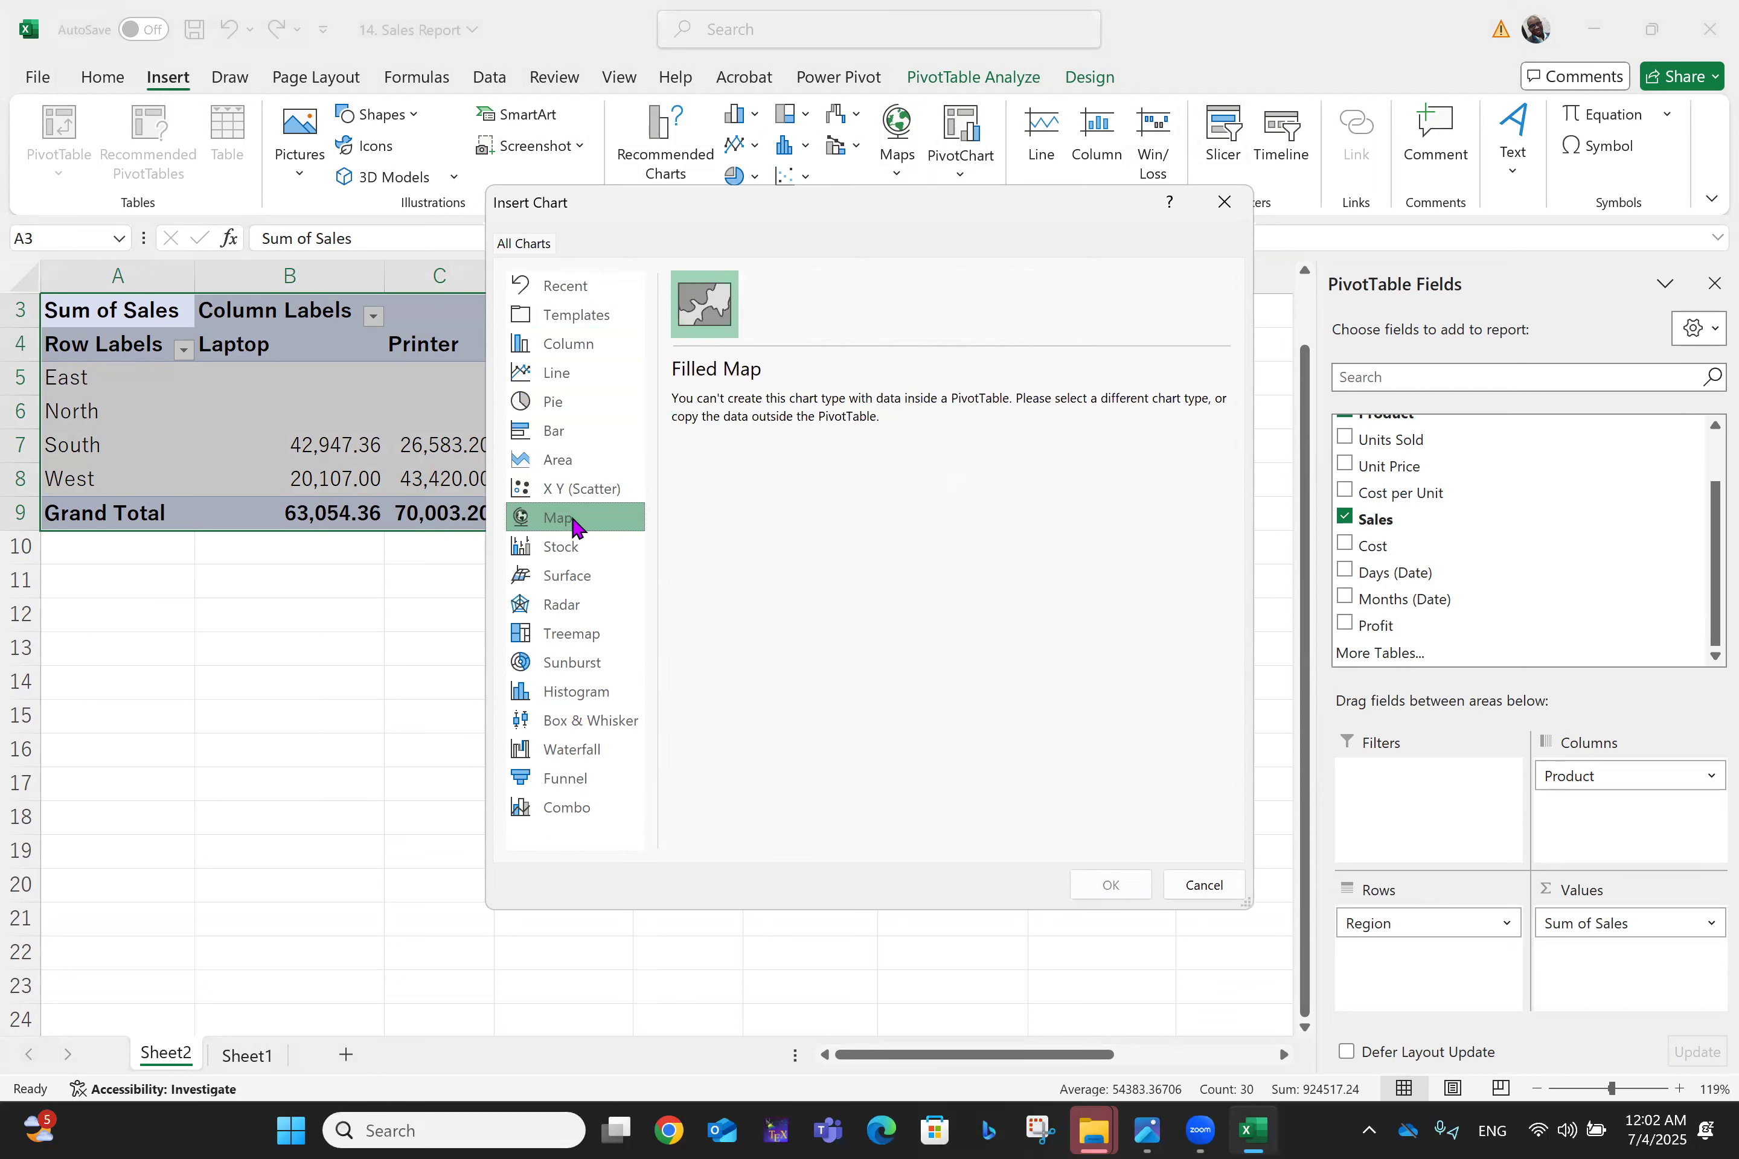
{"action": "left_click", "coordinate": [573, 548]}
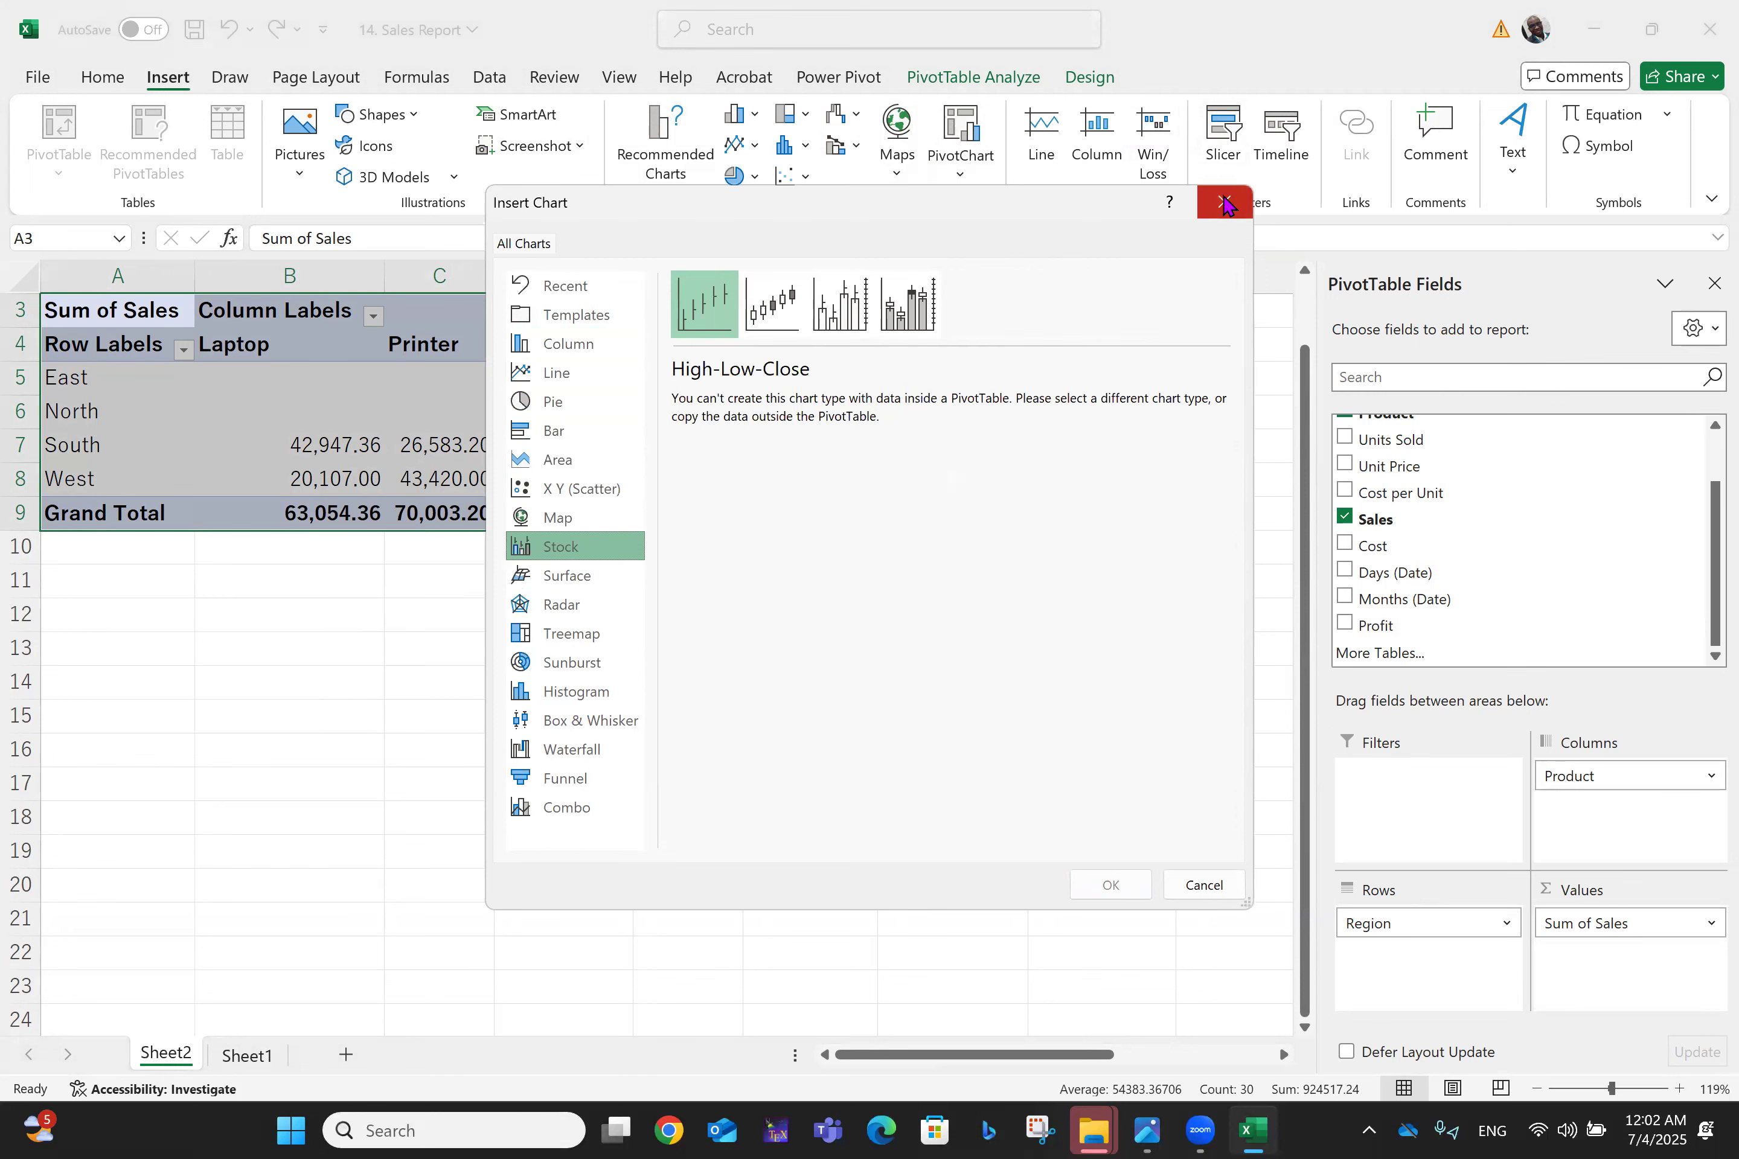
{"action": "left_click", "coordinate": [1224, 202]}
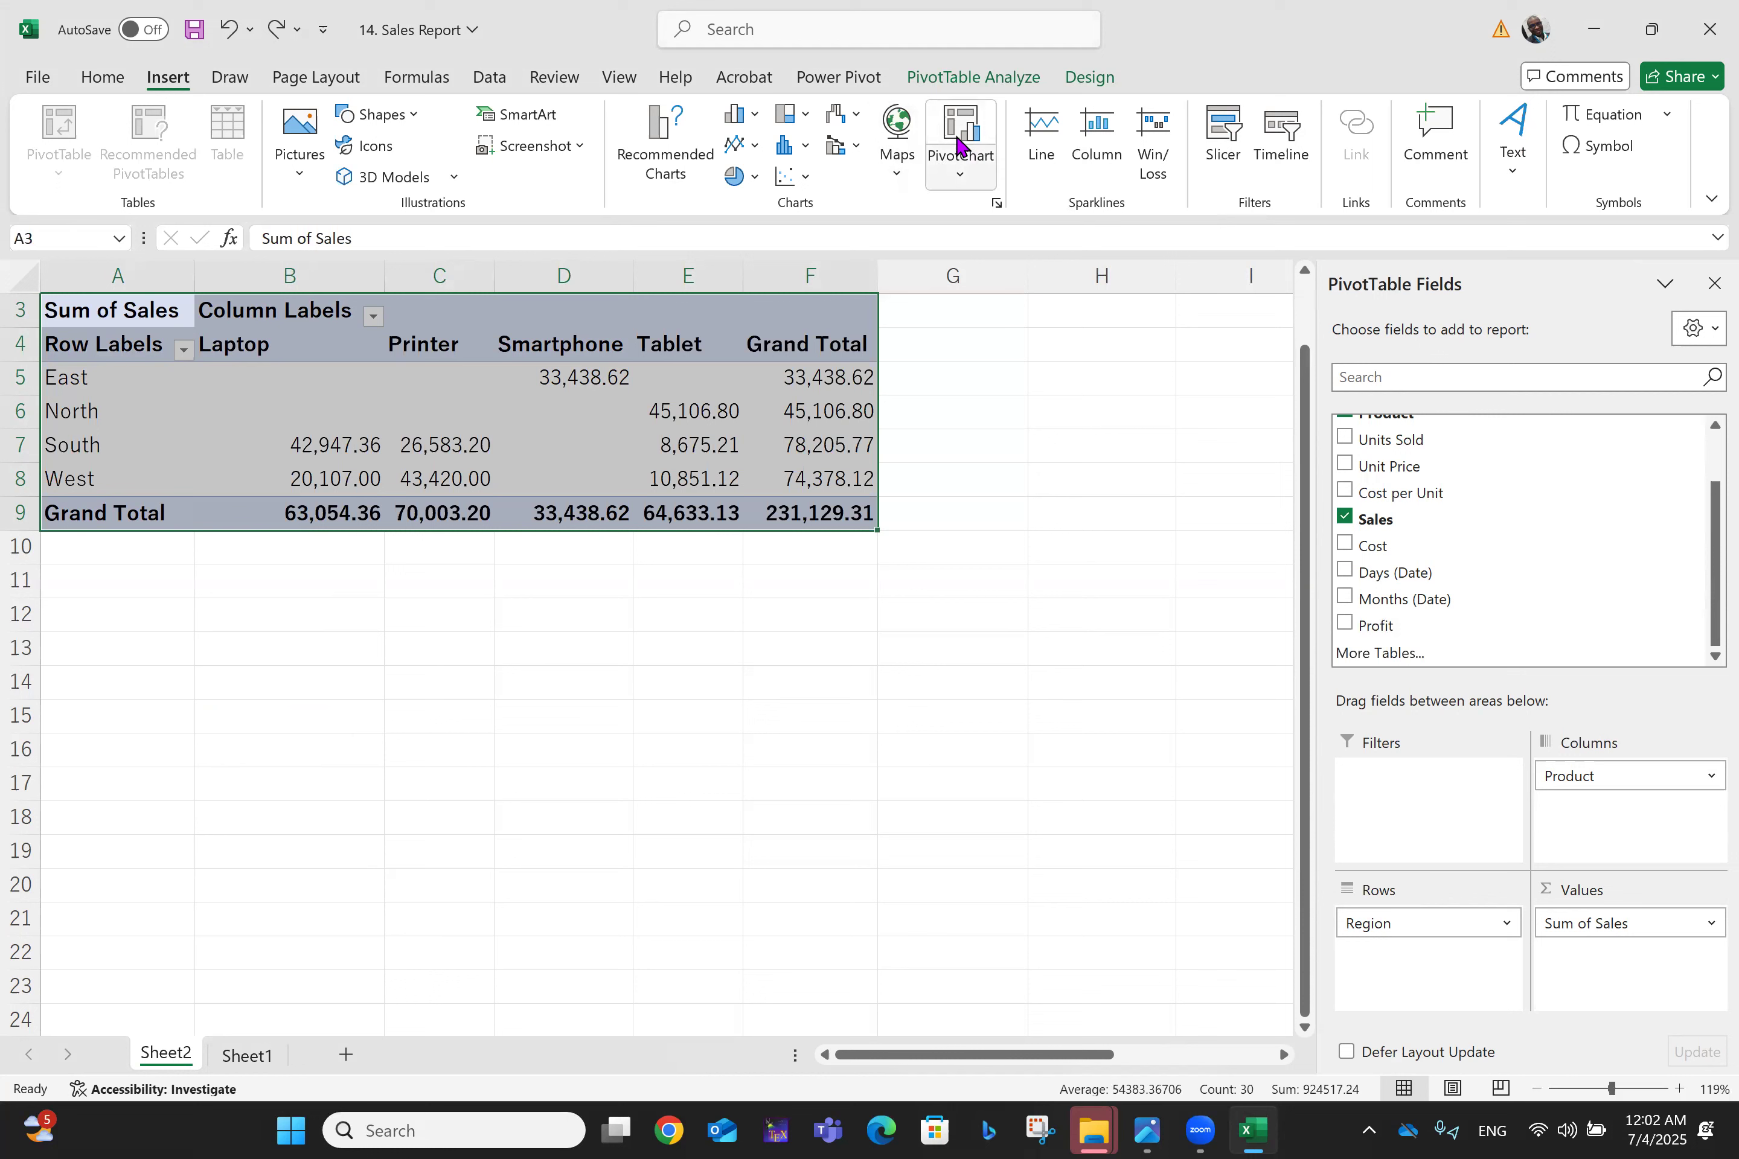
Step: Insert a slicer for the Days (Date) field of the PivotTable
{"action": "left_click", "coordinate": [1224, 134]}
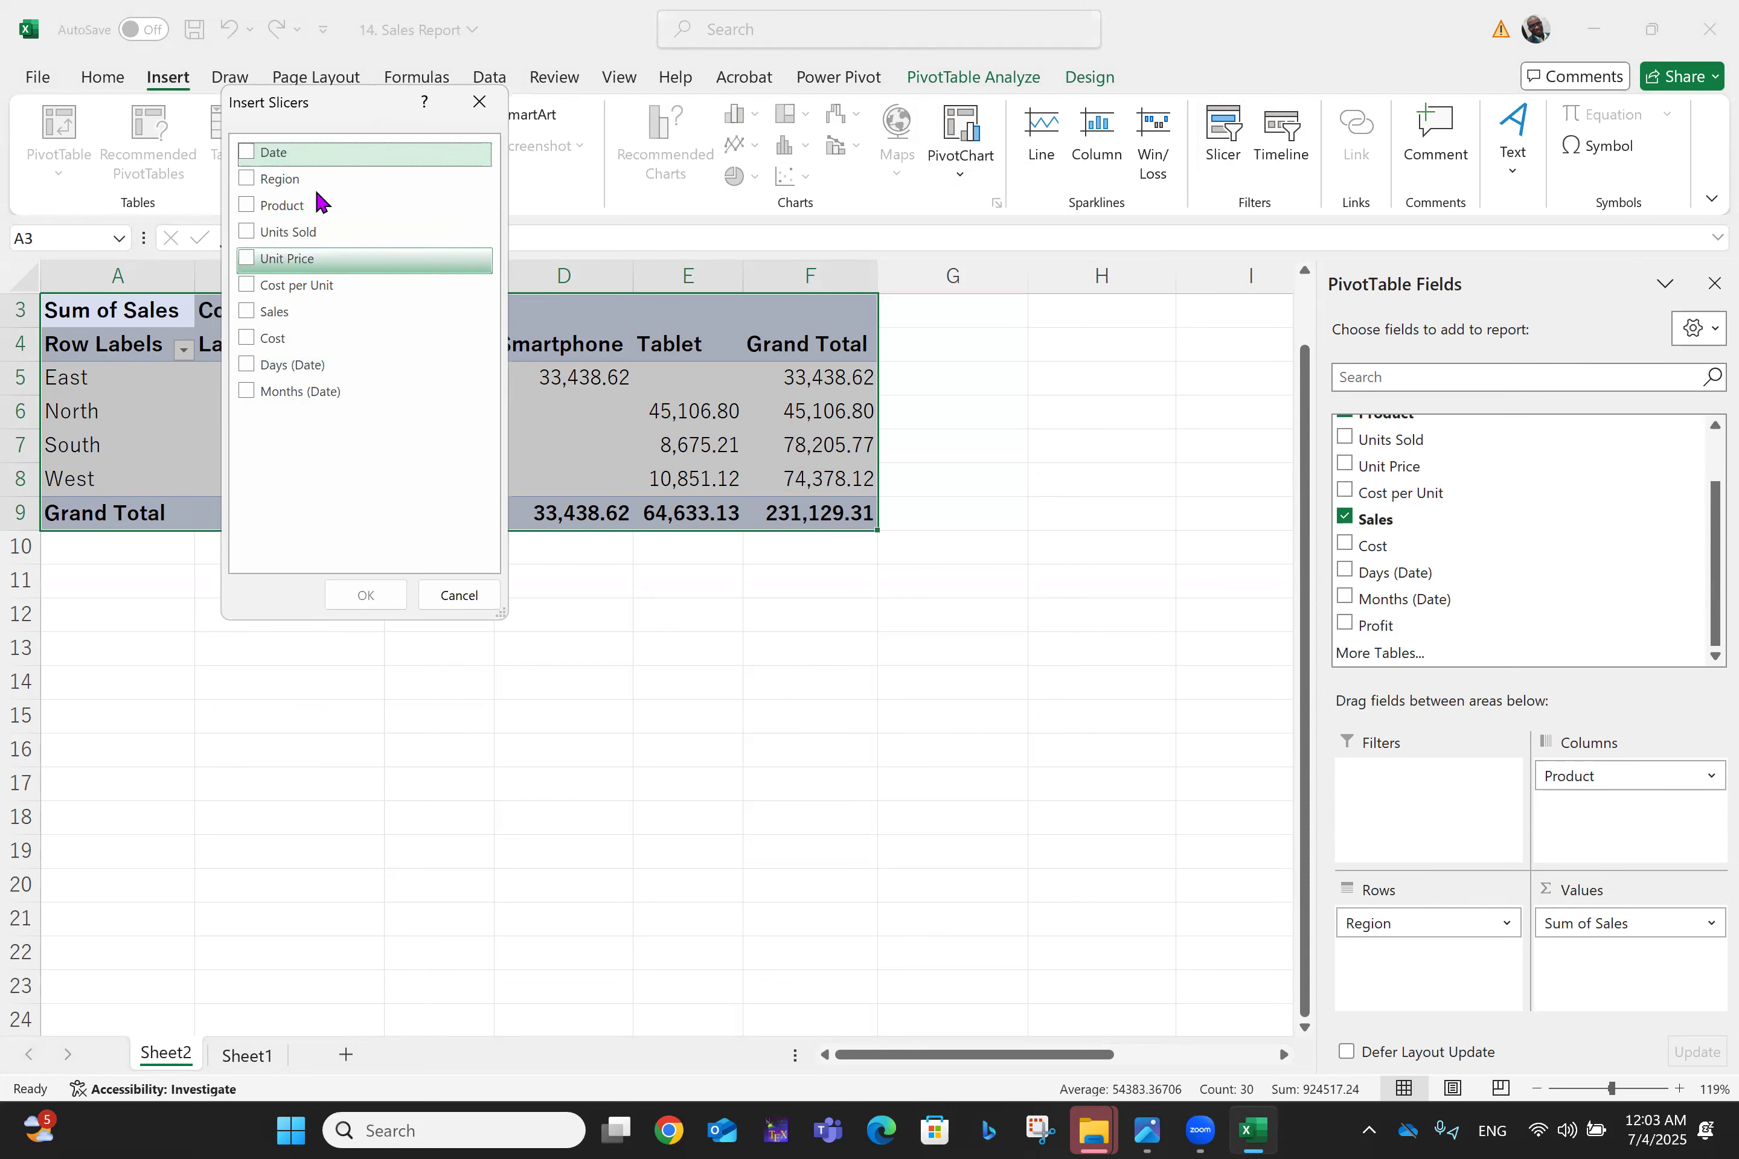
{"action": "left_click", "coordinate": [269, 367]}
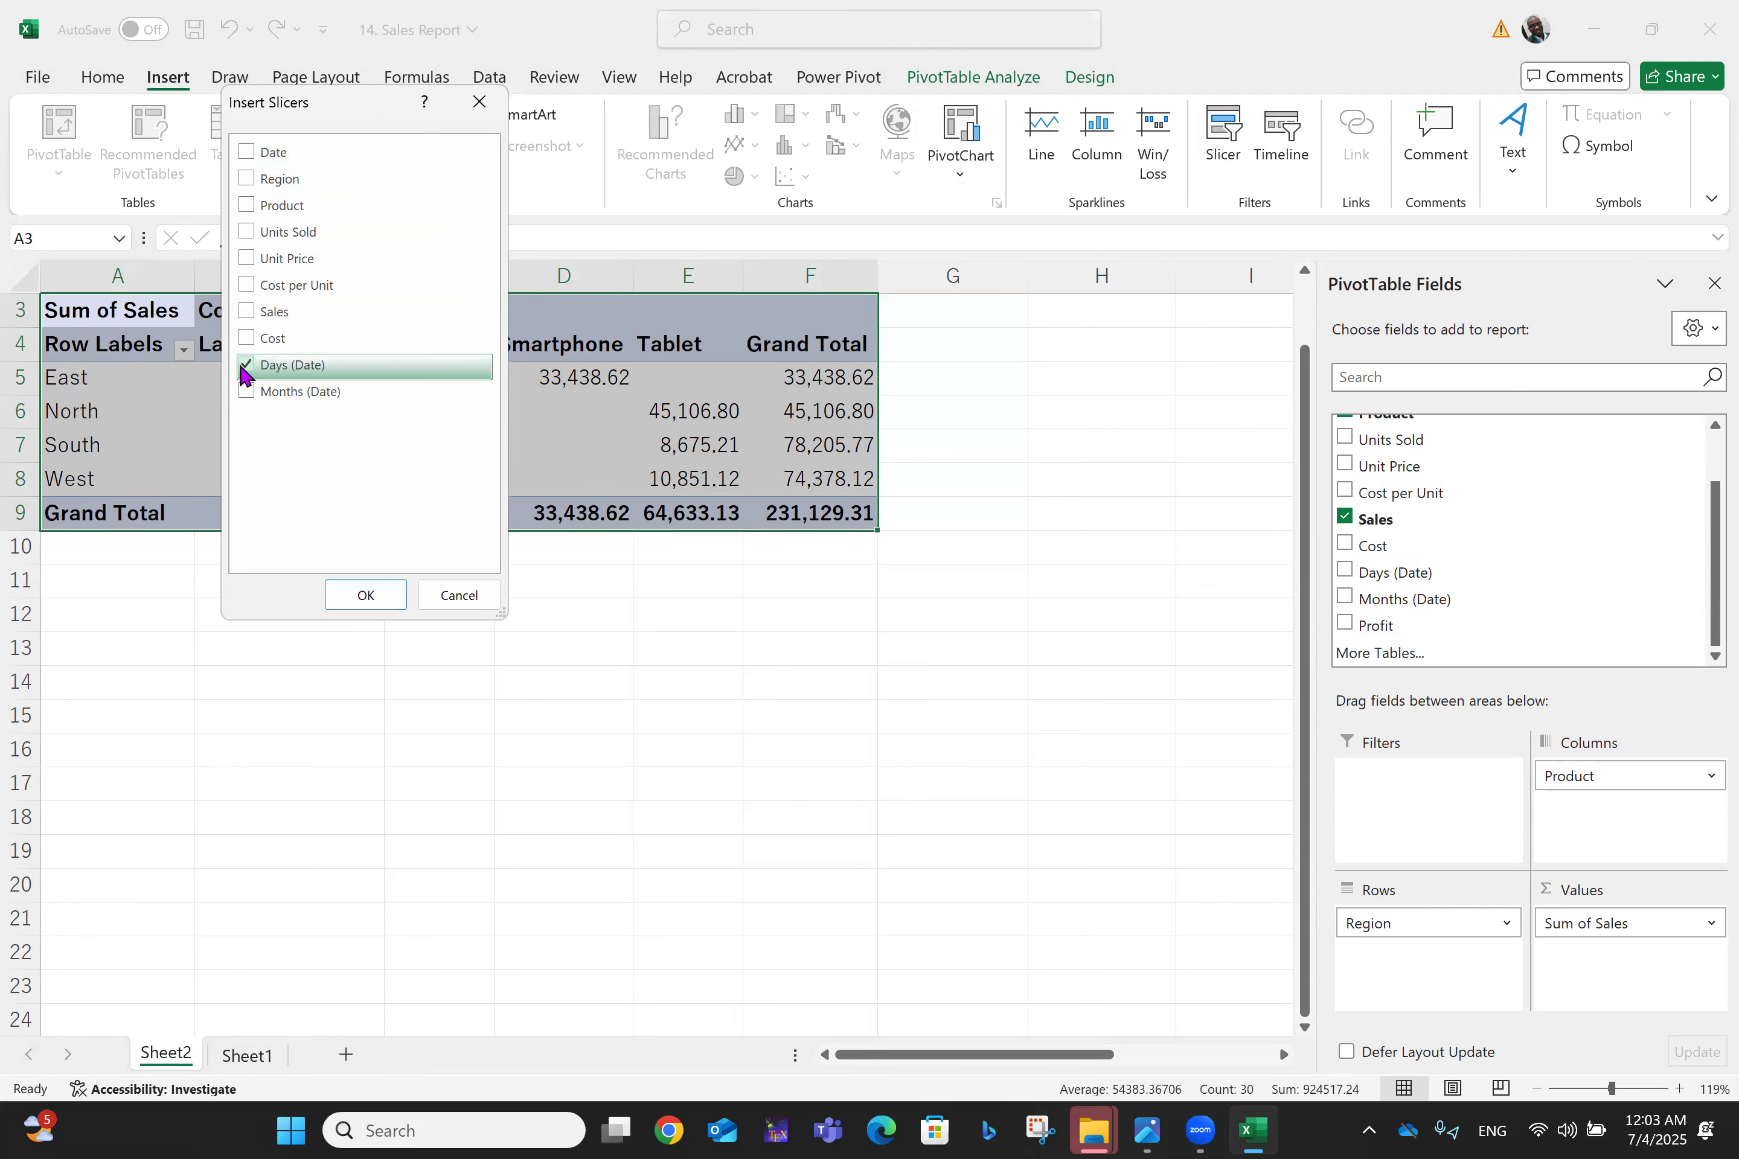
{"action": "left_click", "coordinate": [366, 596]}
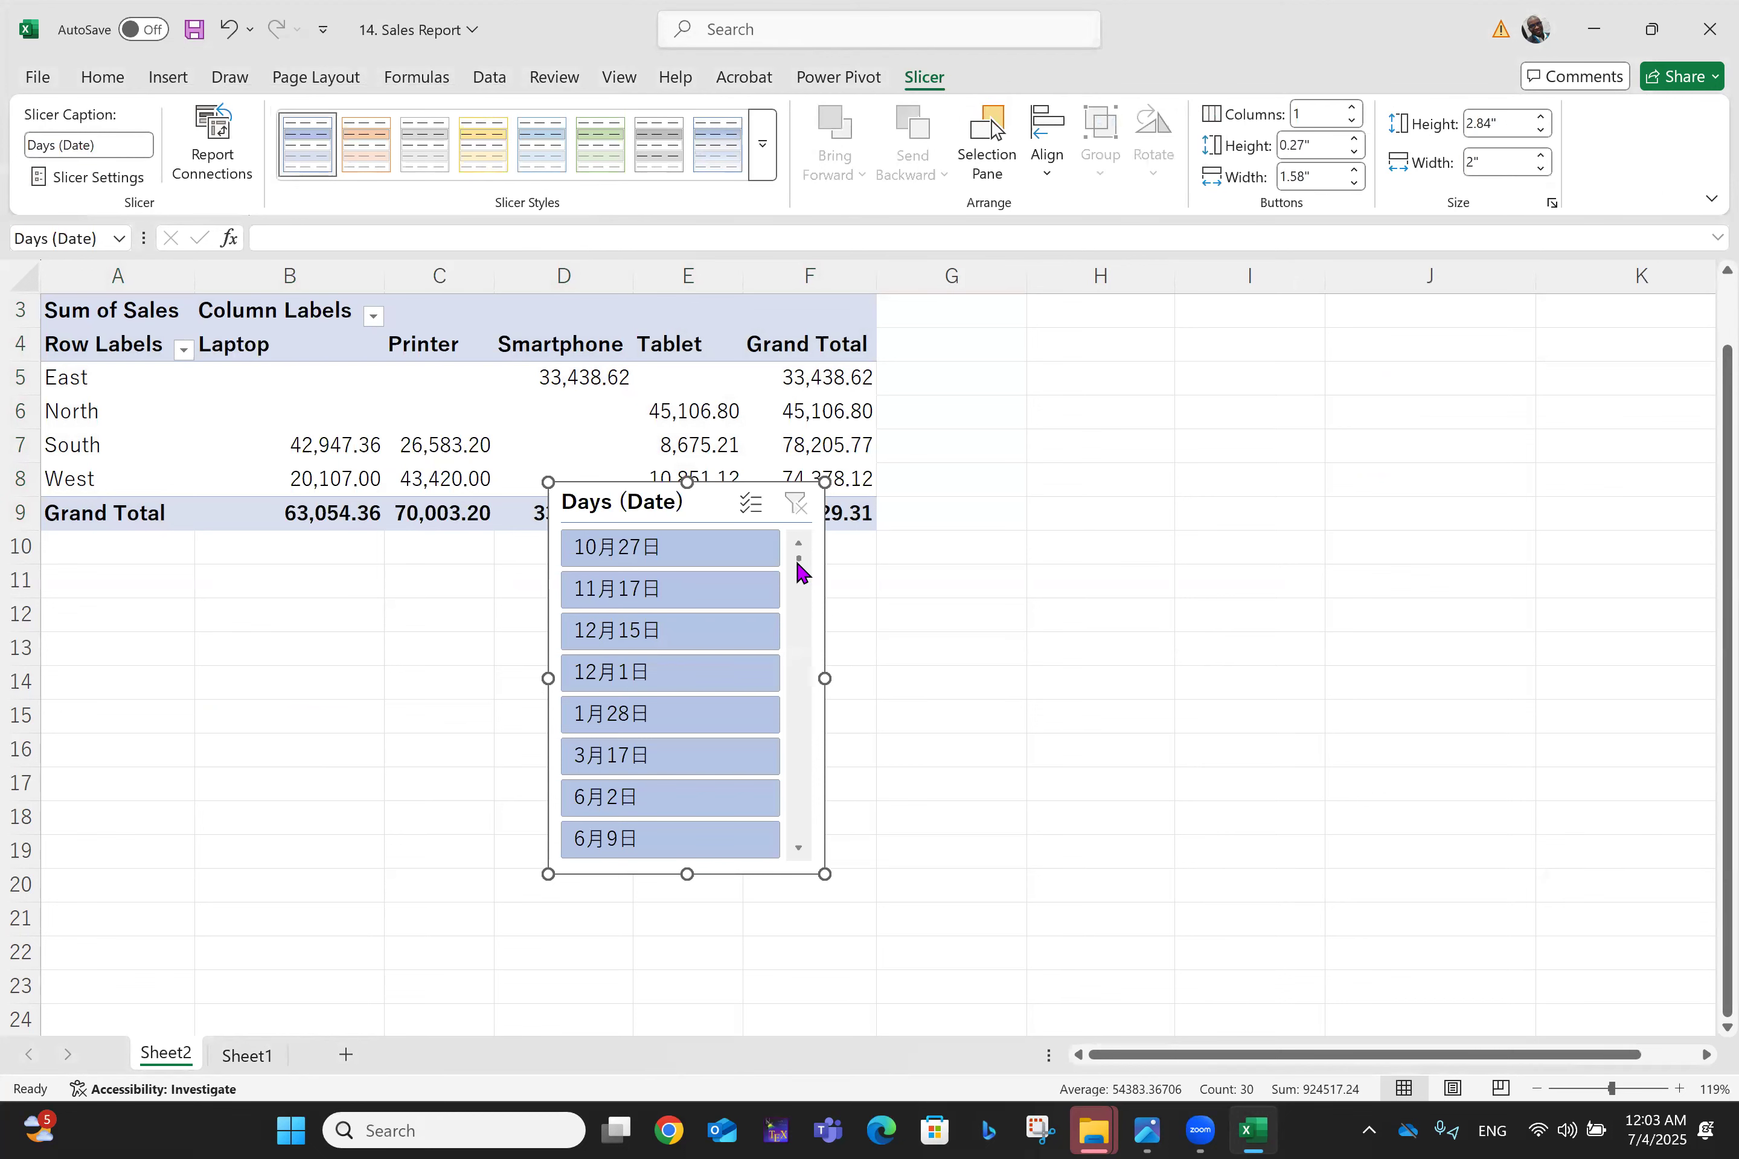
Step: Browse the dates in the Days (Date) slicer and delete the slicer
{"action": "scroll", "coordinate": [801, 572], "scroll_direction": "down", "scroll_amount": 3}
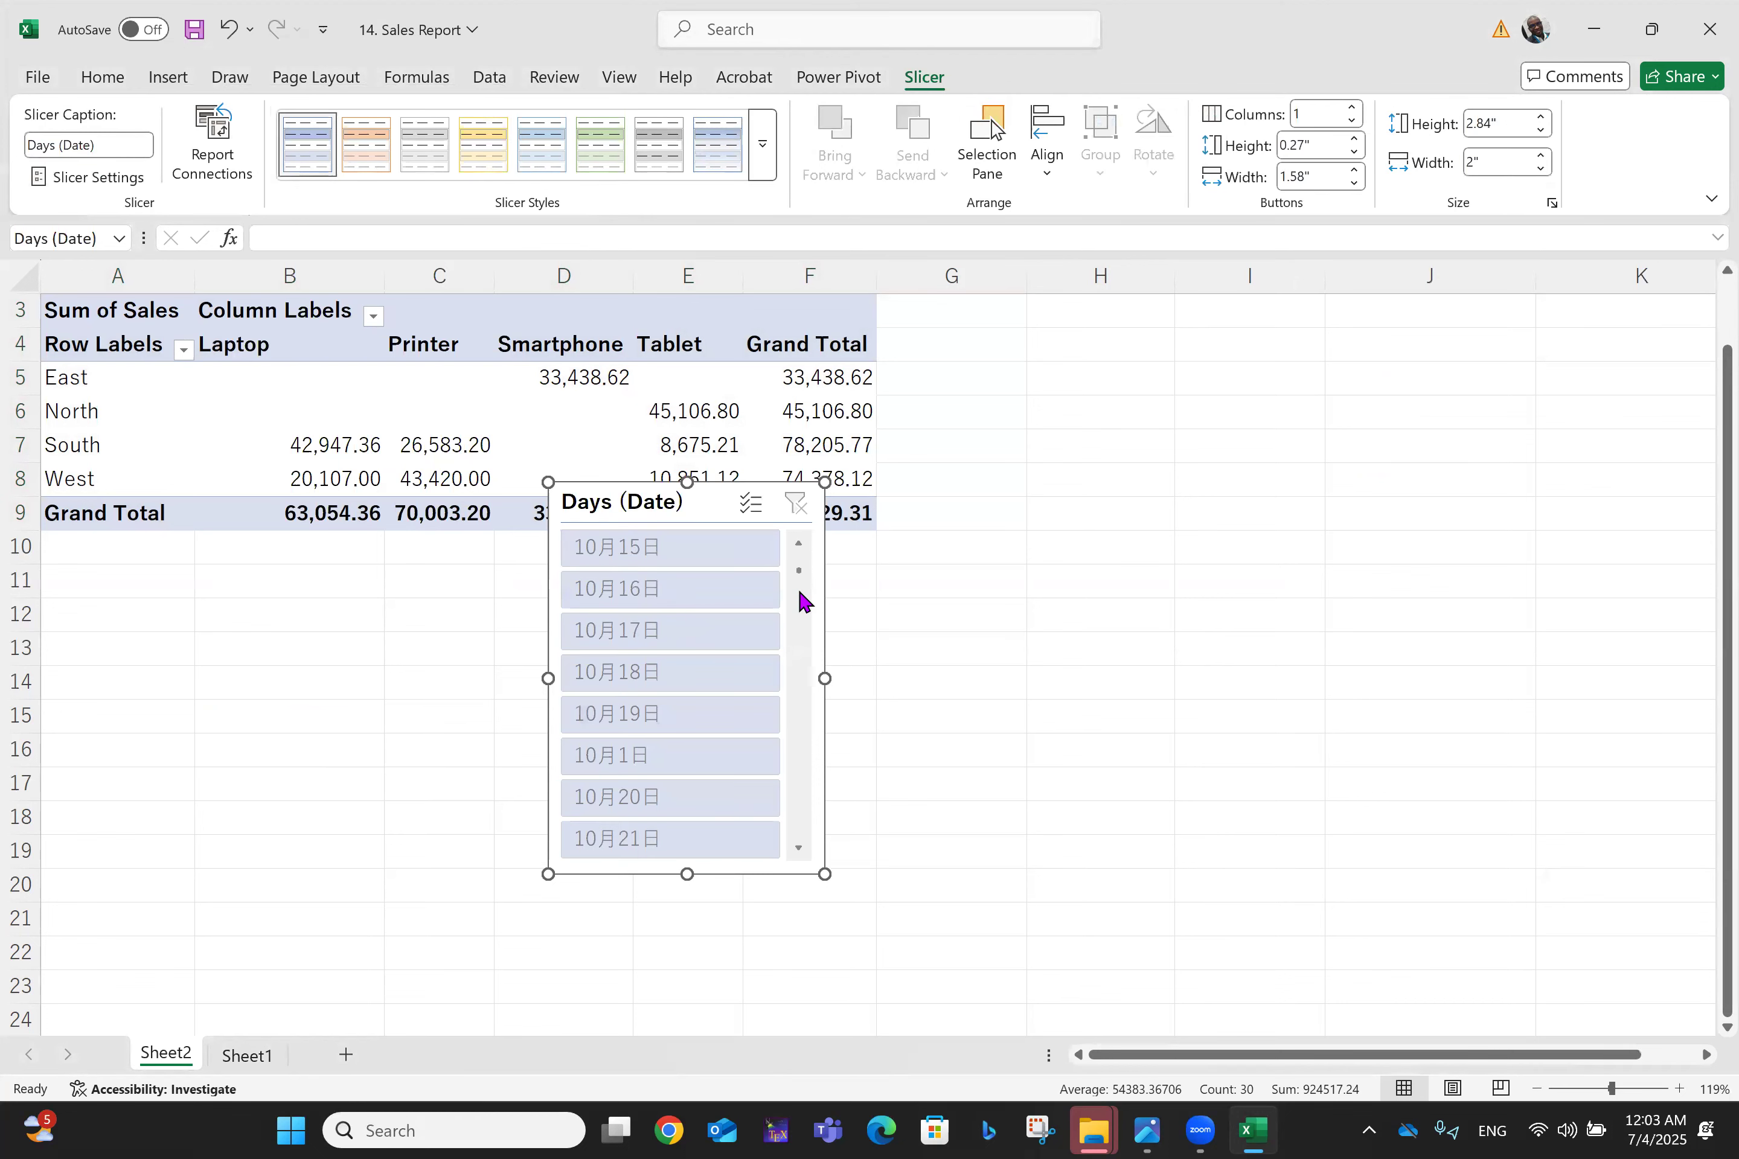
{"action": "left_click", "coordinate": [801, 541]}
{"action": "left_click", "coordinate": [801, 542]}
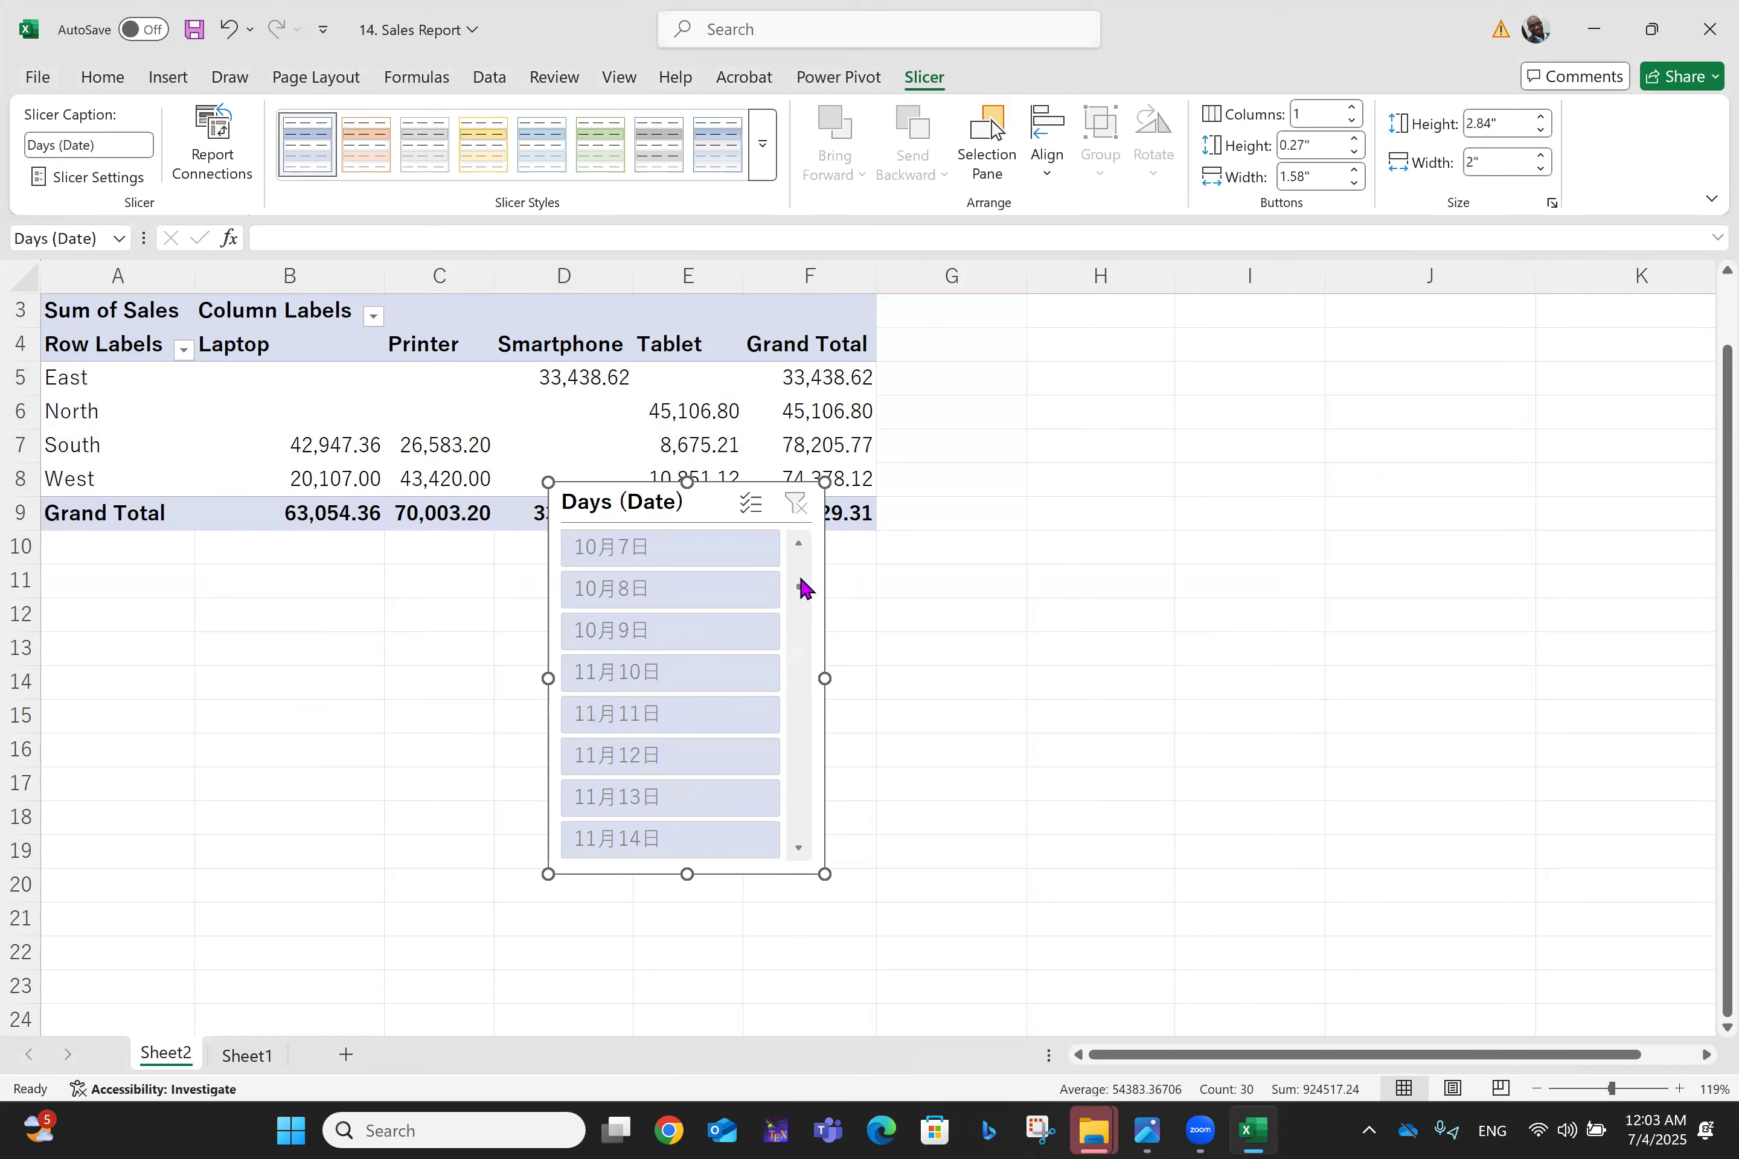
{"action": "left_click_drag", "start_coordinate": [802, 587], "coordinate": [801, 502]}
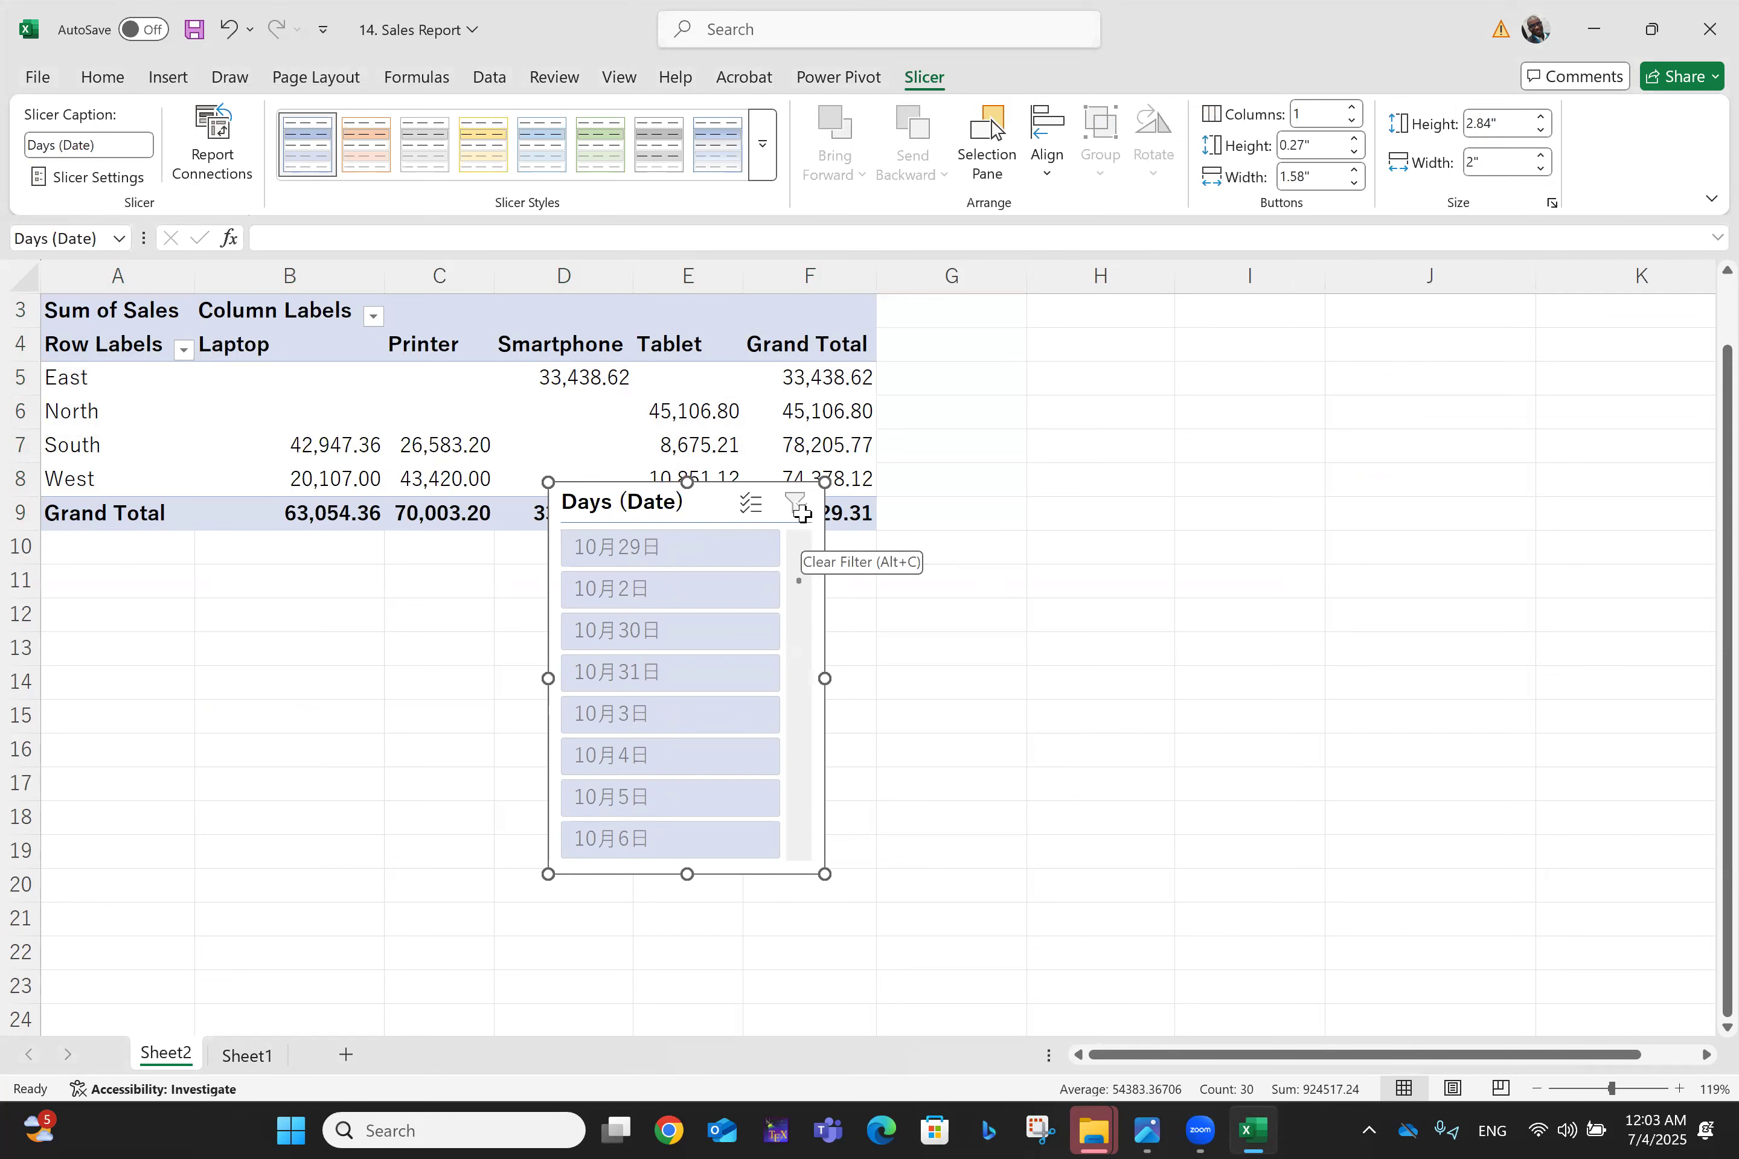
{"action": "key", "text": "Delete"}
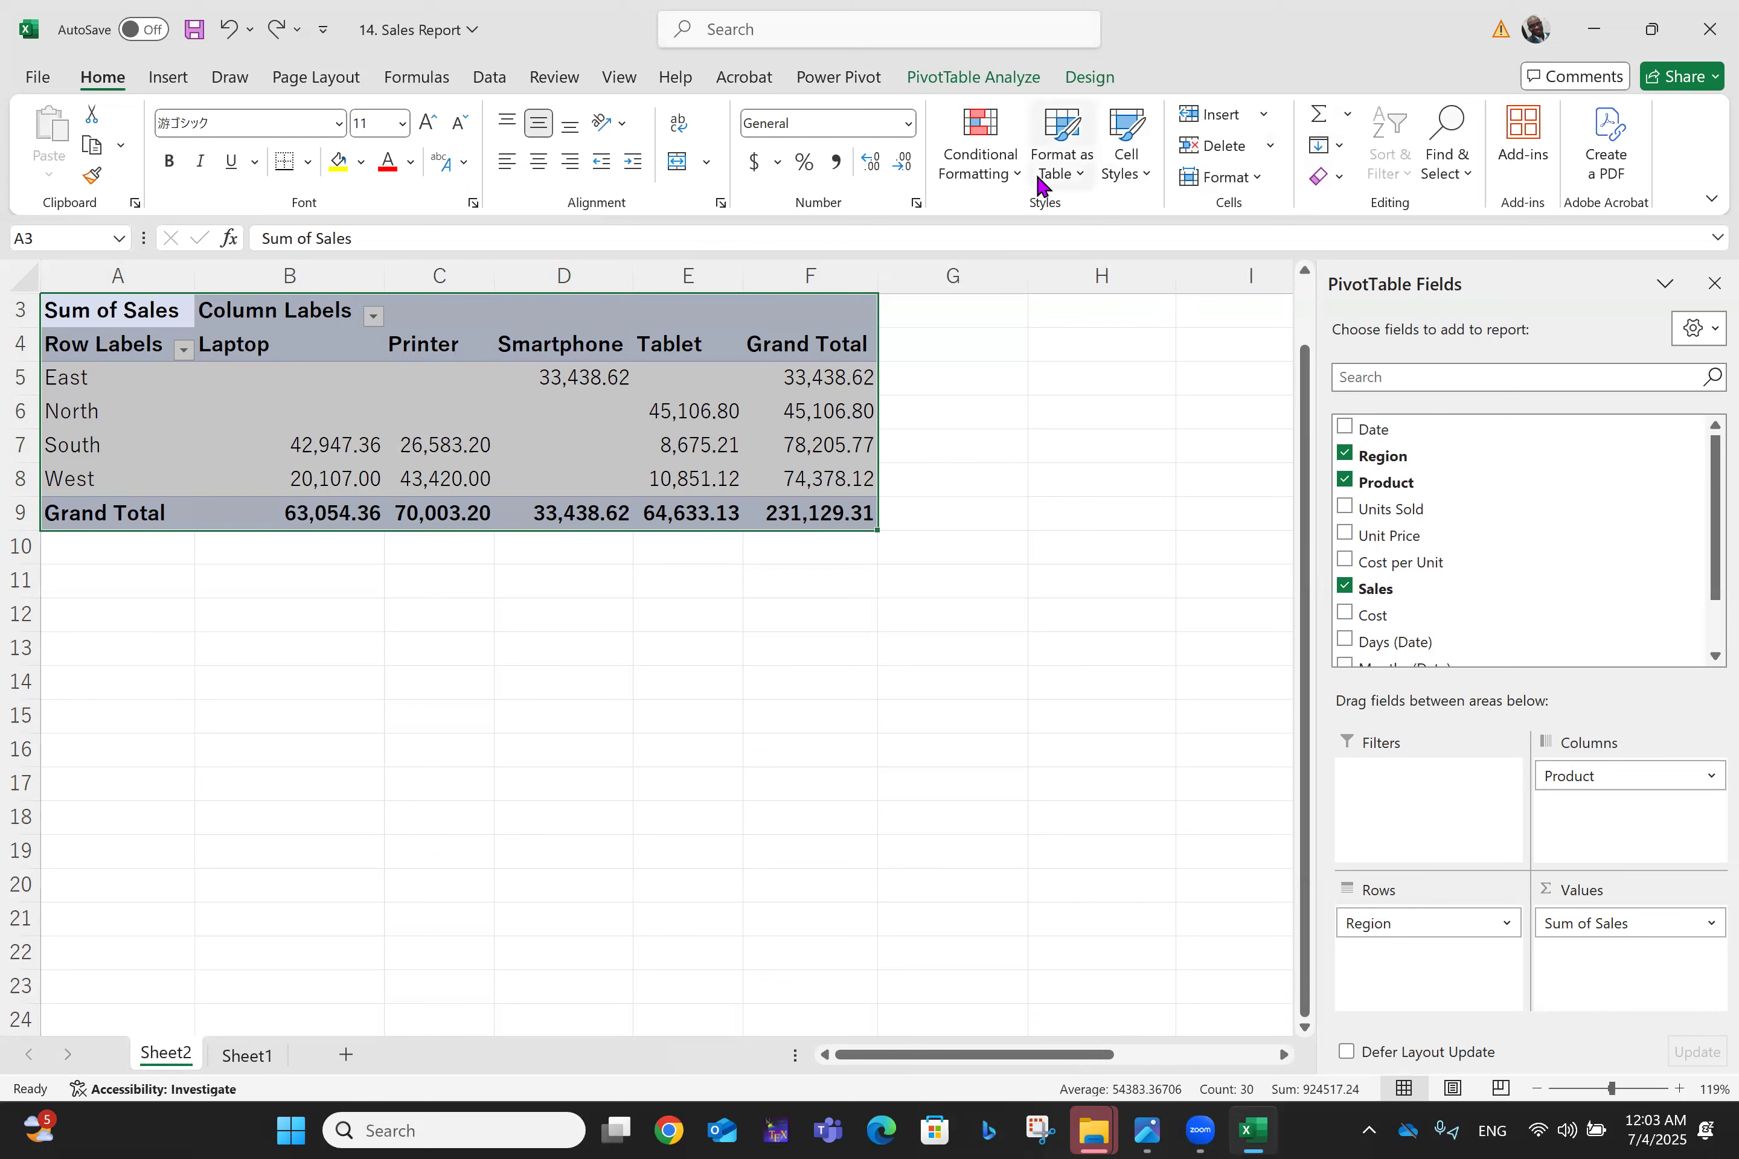
Step: Insert slicers for the Region and Product fields of the PivotTable
{"action": "left_click", "coordinate": [169, 77]}
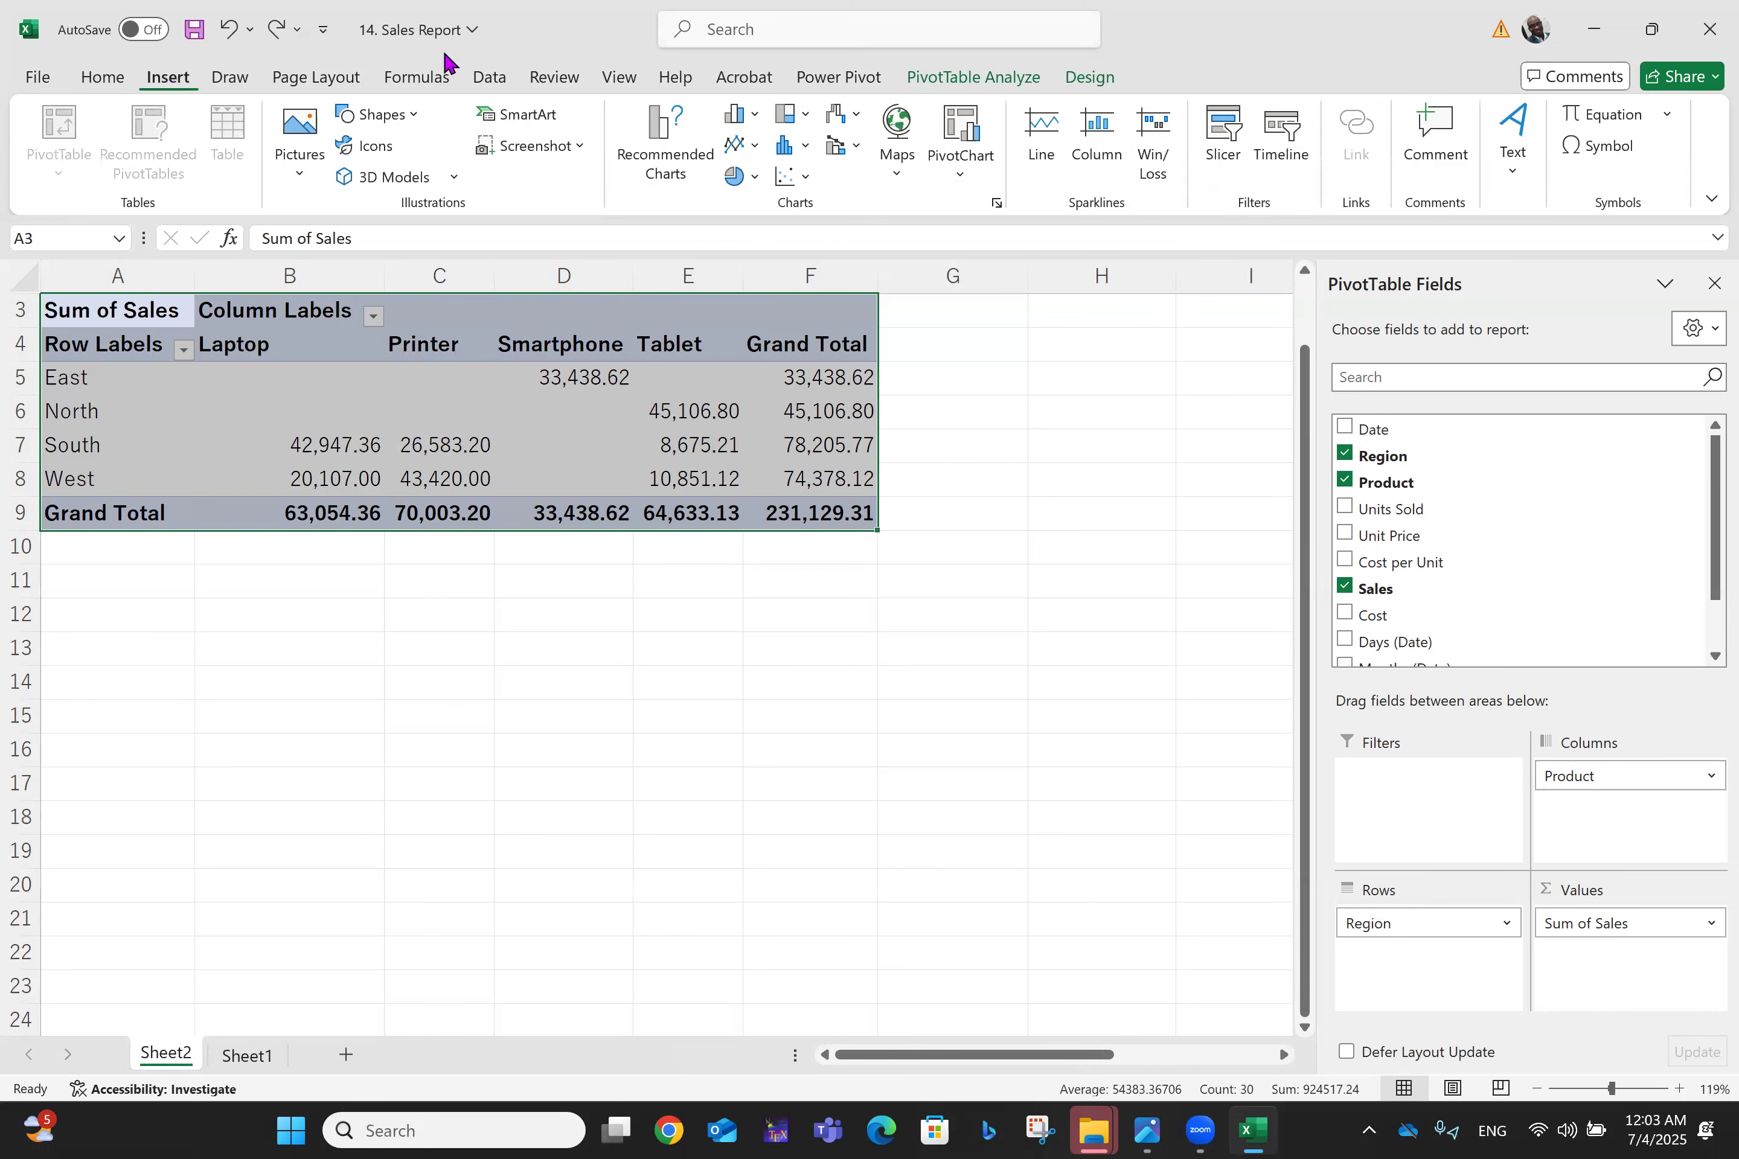
{"action": "left_click", "coordinate": [1235, 150]}
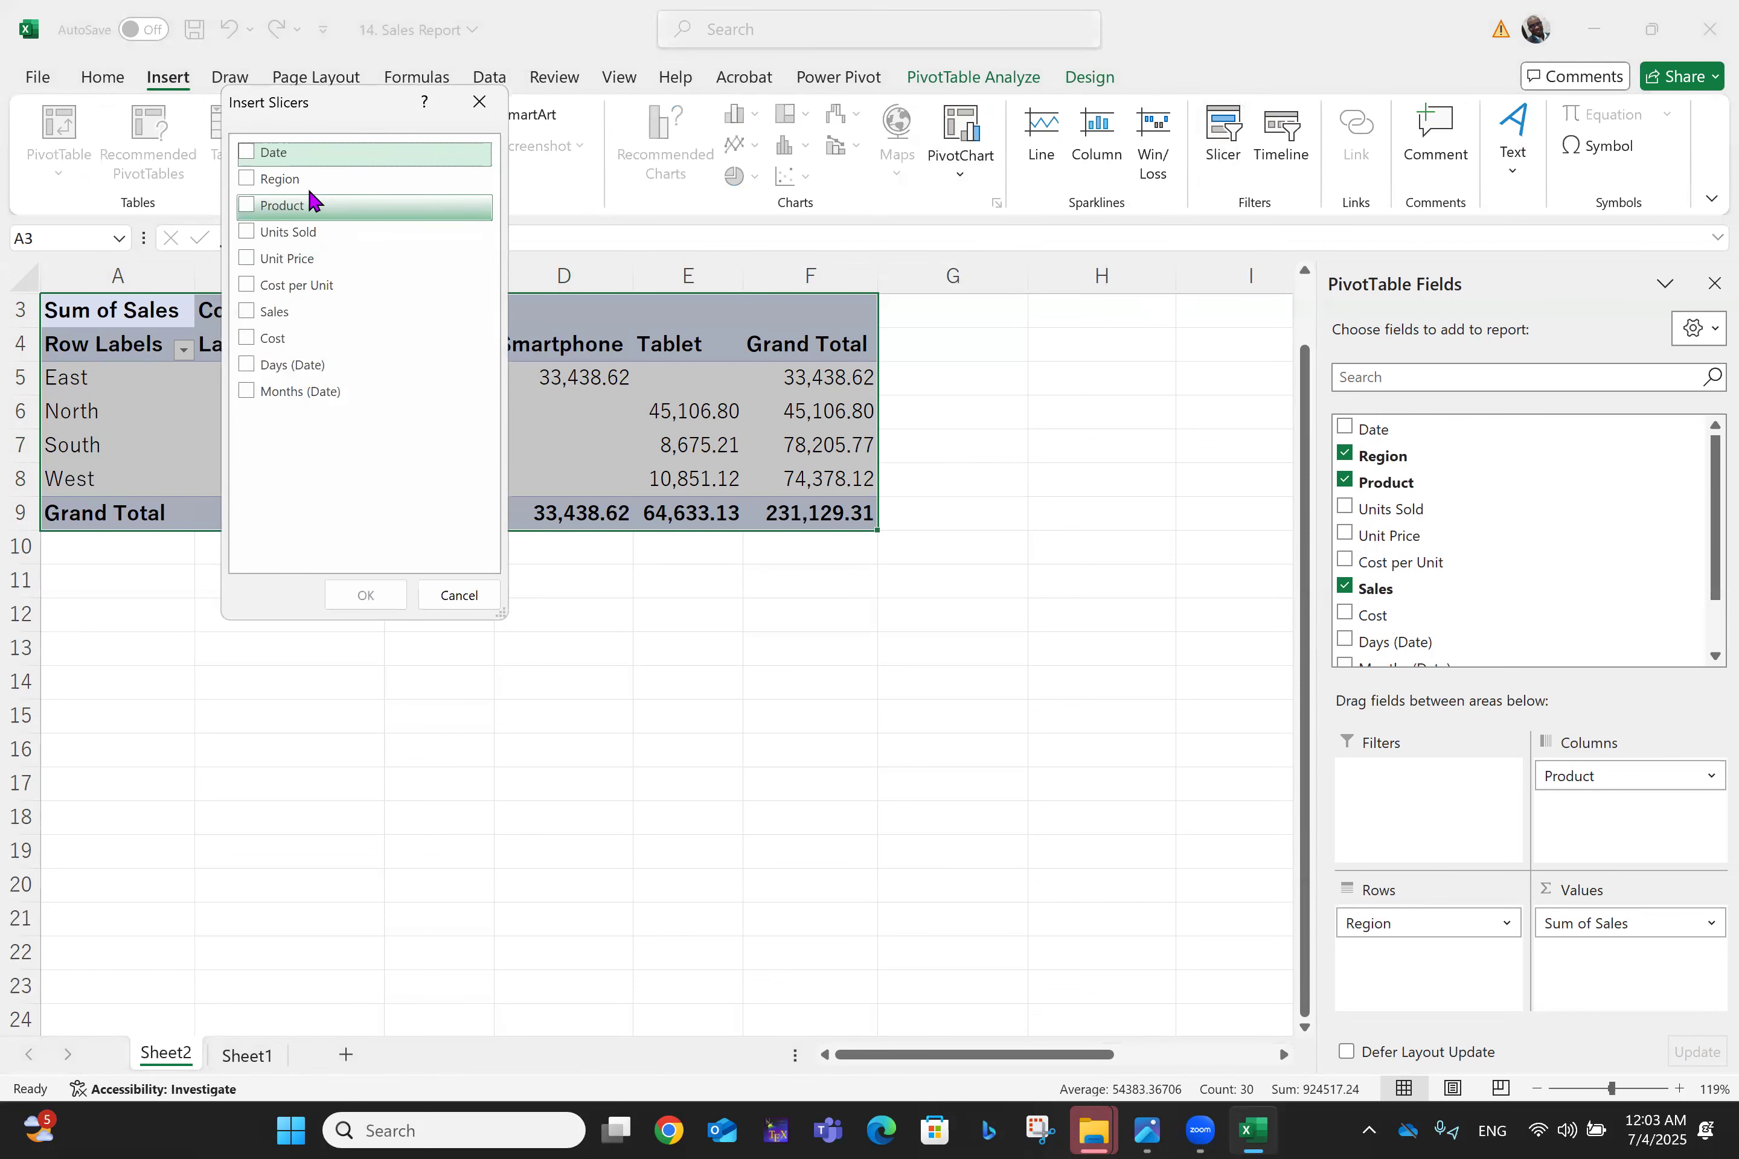
{"action": "left_click", "coordinate": [251, 180]}
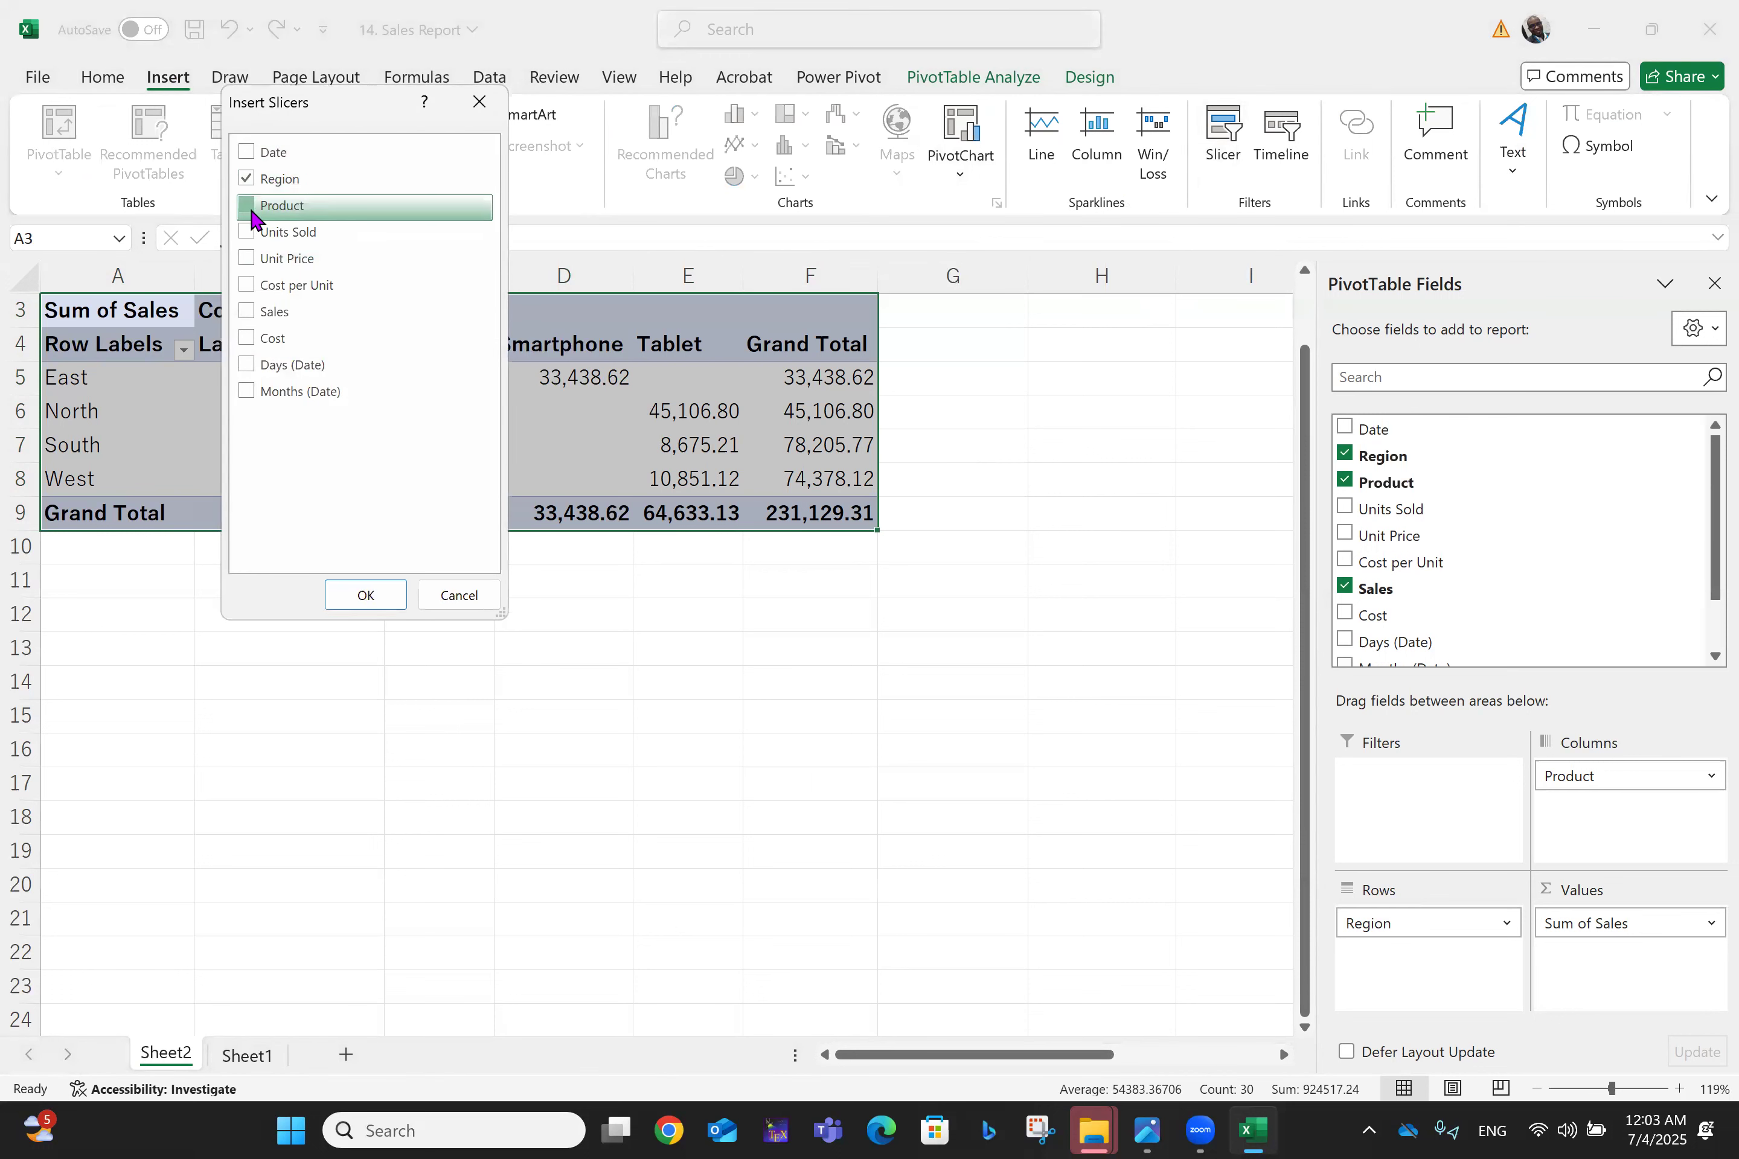
{"action": "left_click", "coordinate": [250, 208]}
{"action": "left_click", "coordinate": [362, 594]}
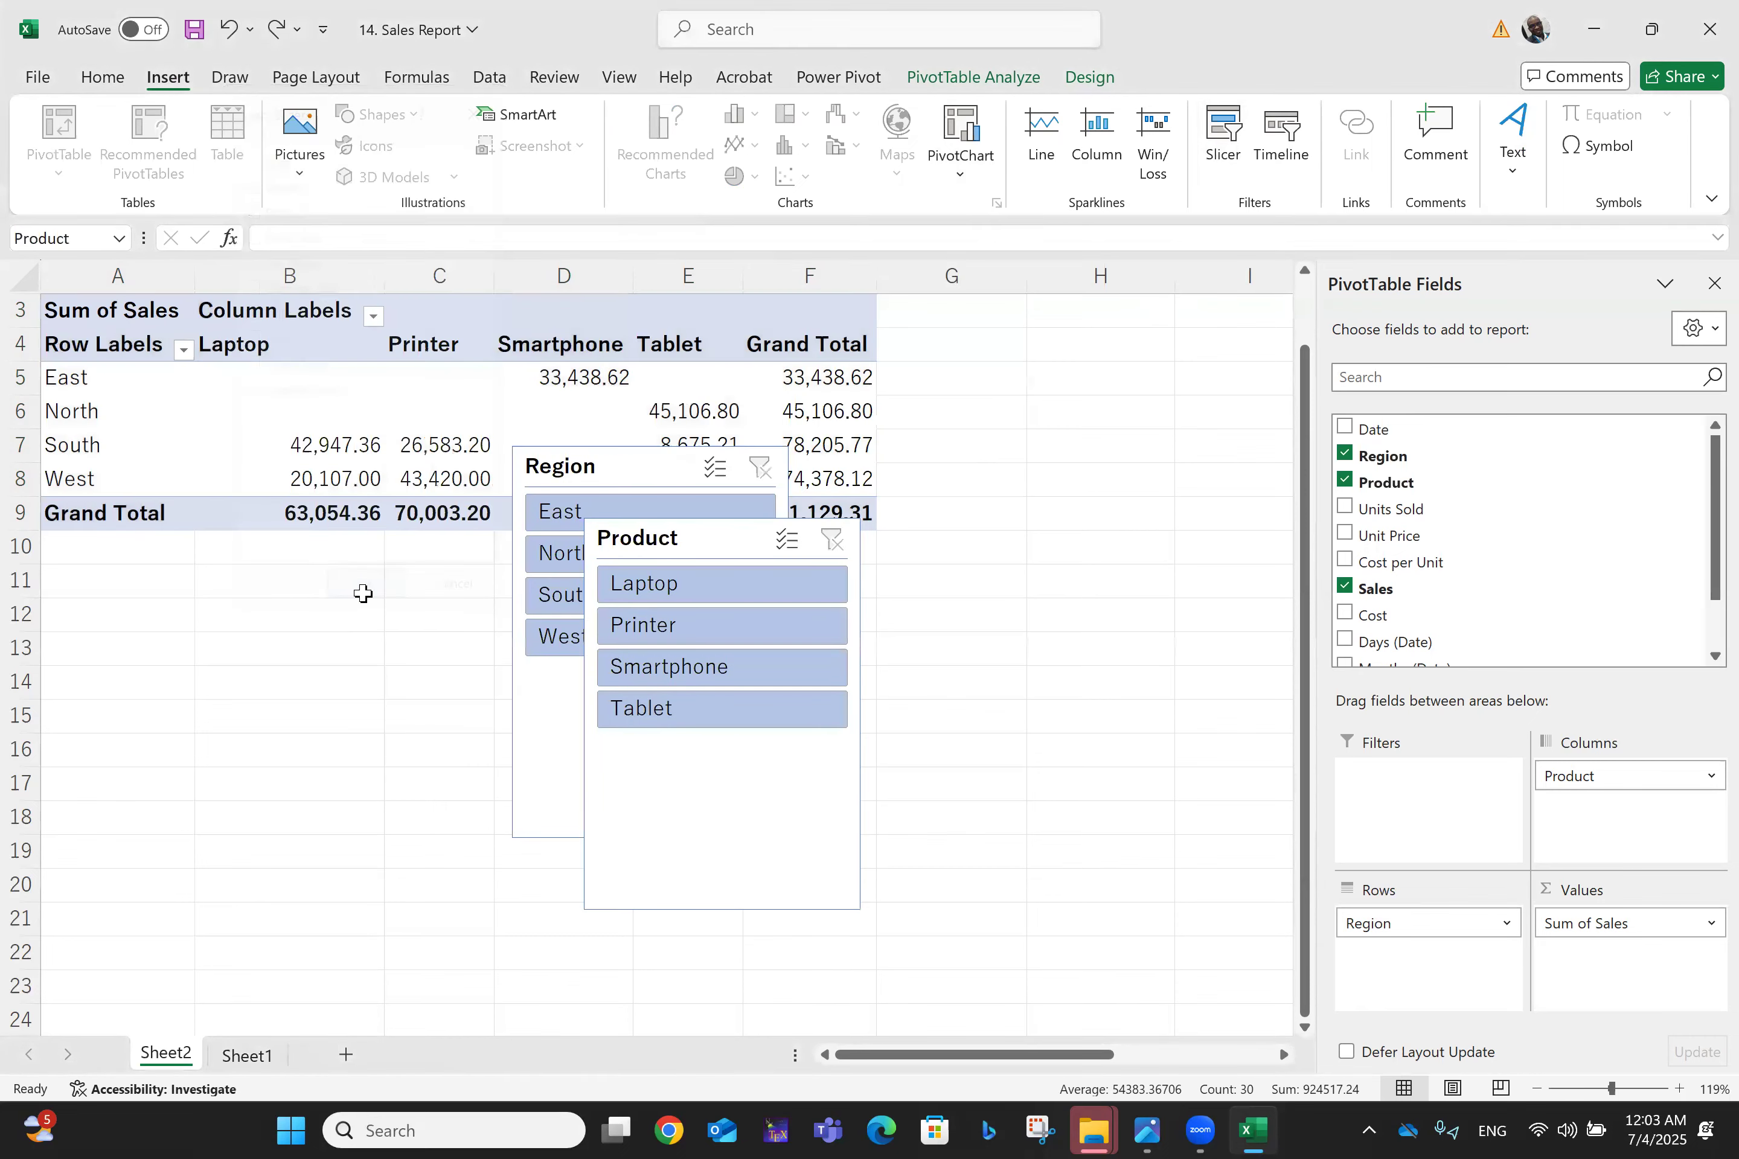
Step: Filter the PivotTable with the Product slicer by Laptop, Printer, Smartphone and Tablet in turn
{"action": "left_click", "coordinate": [701, 589]}
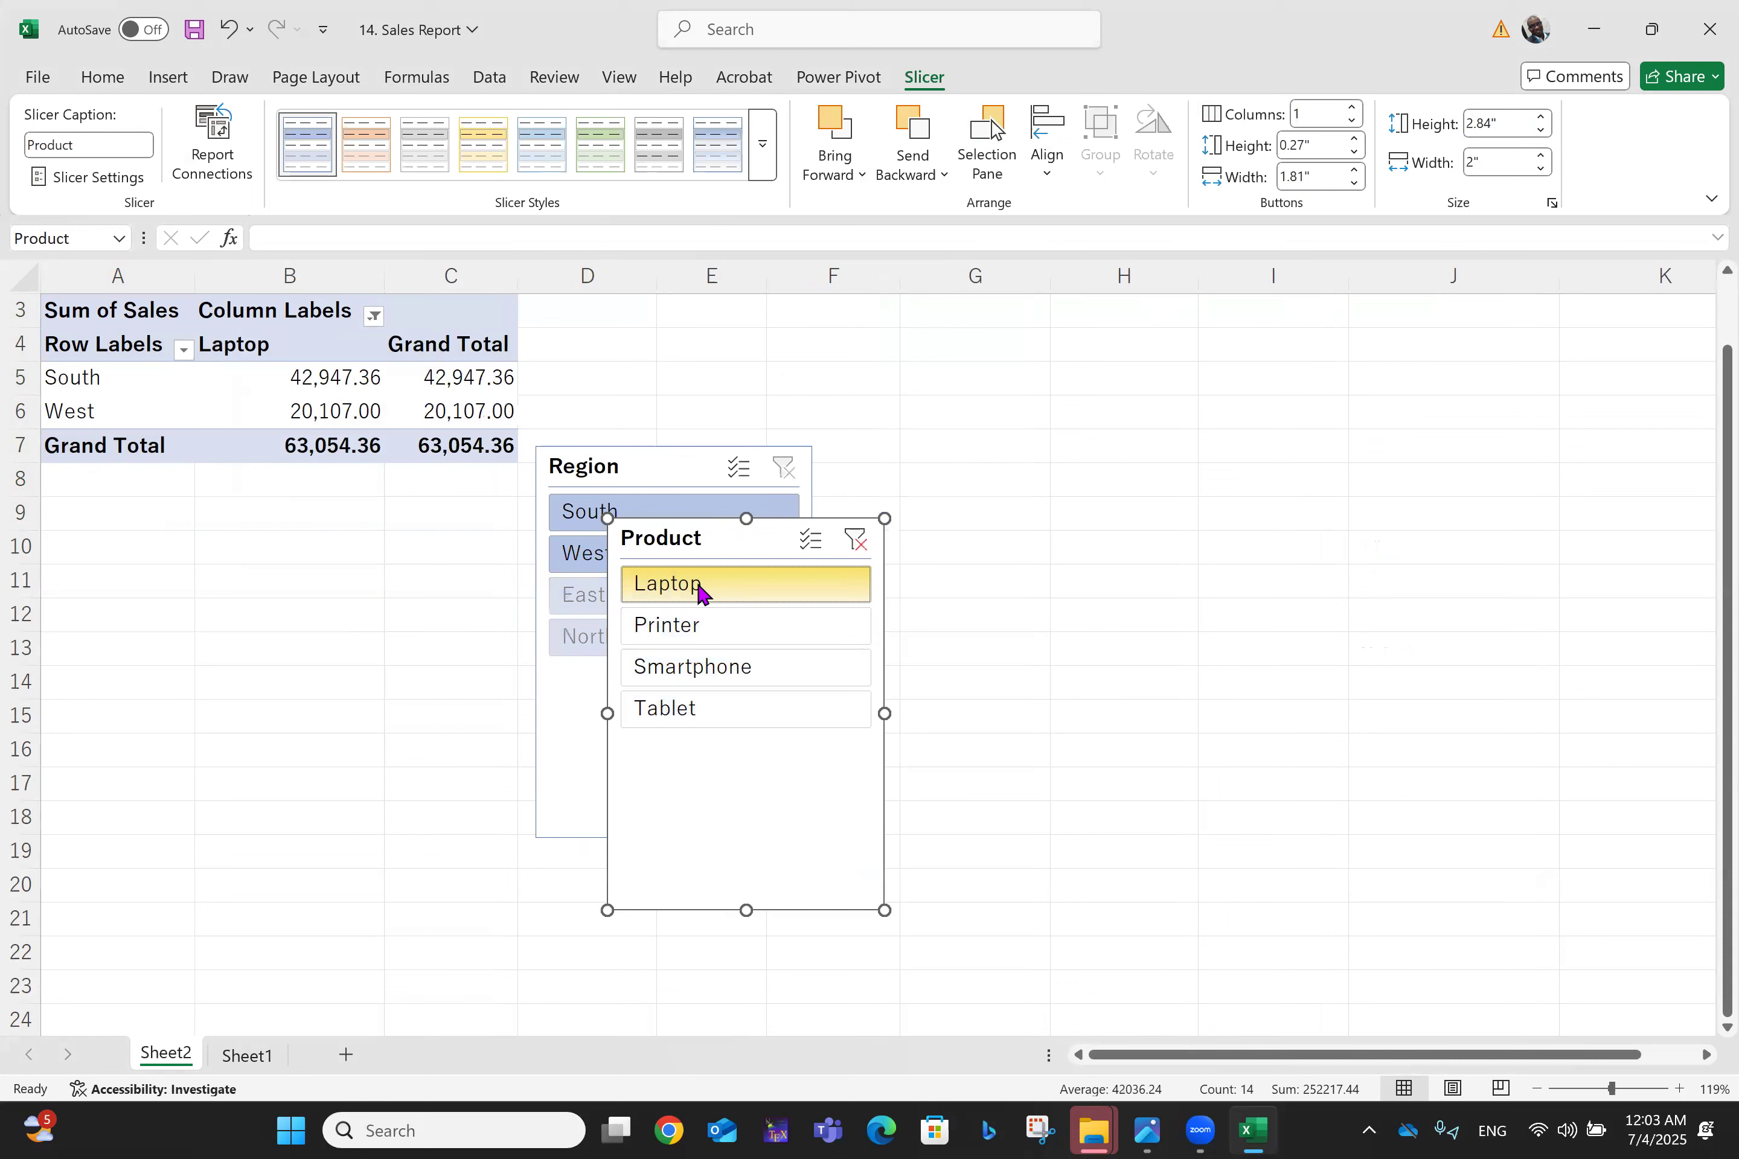
{"action": "left_click", "coordinate": [679, 636]}
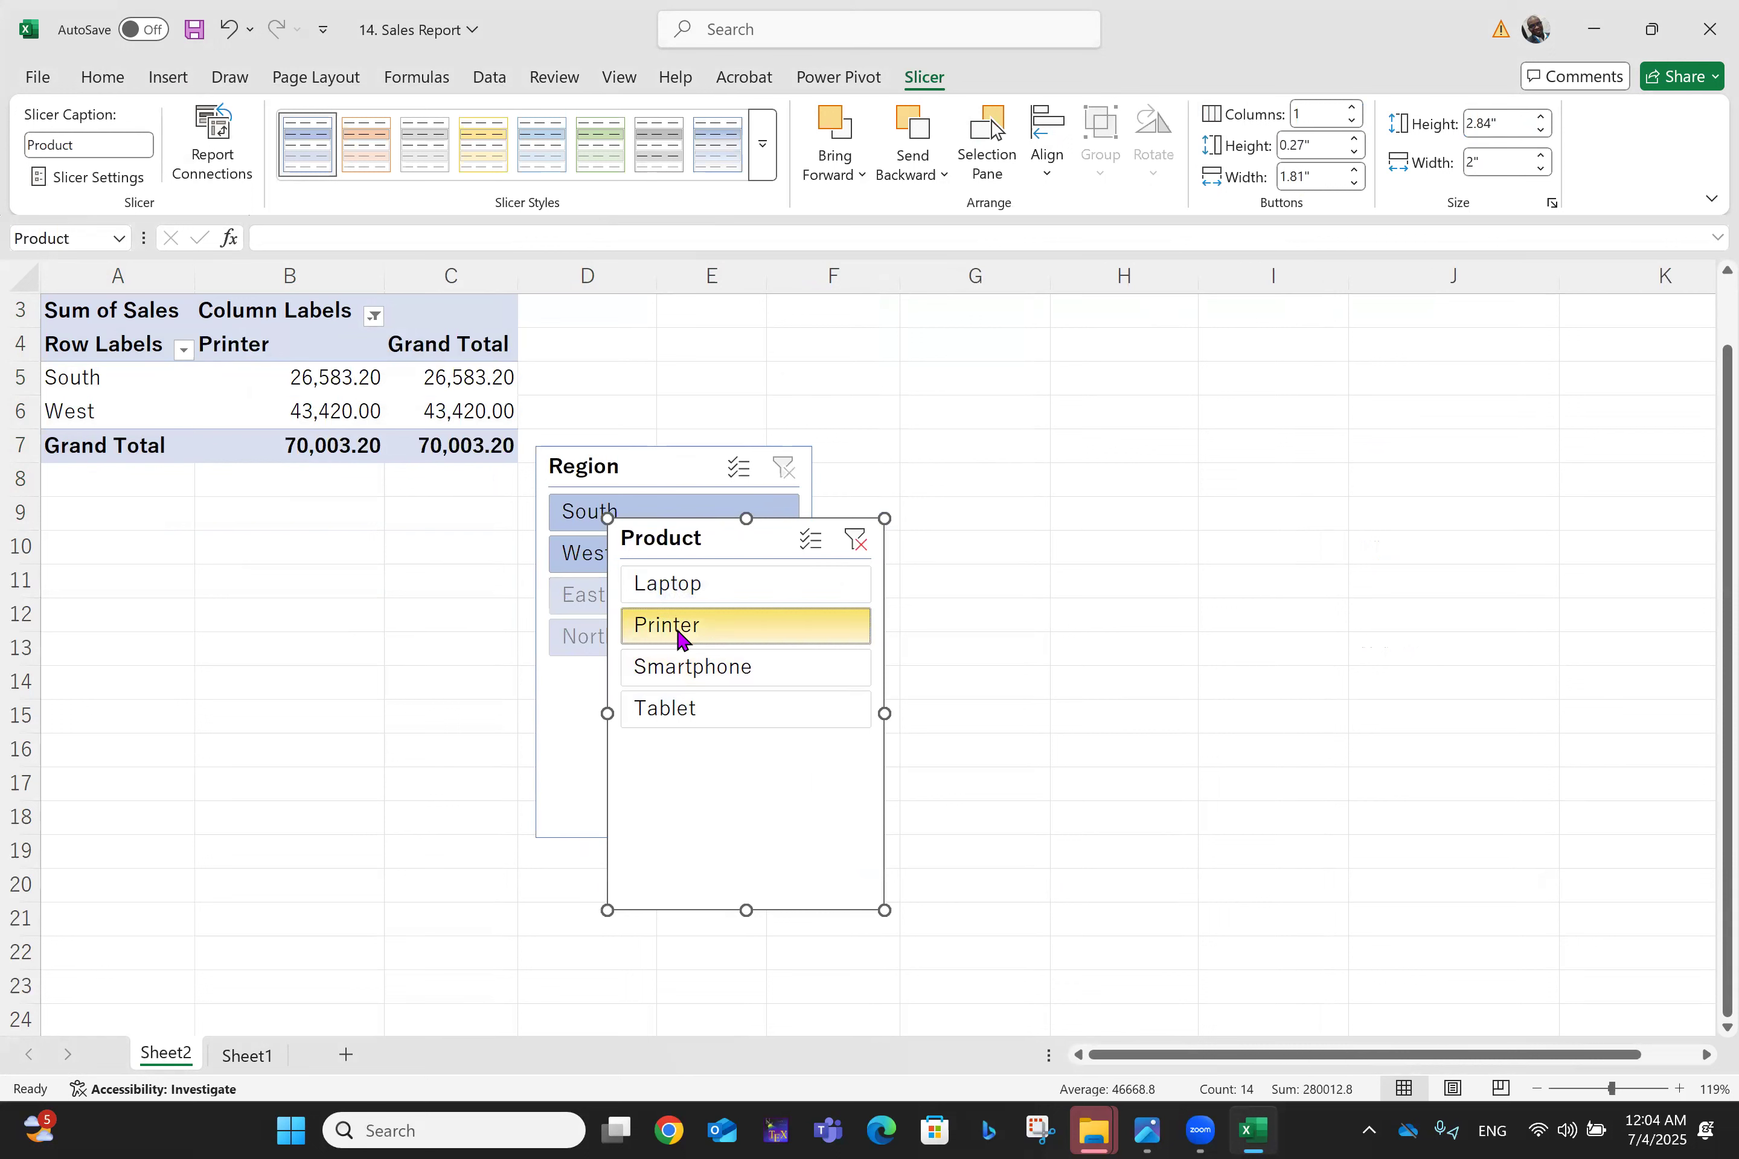
{"action": "left_click", "coordinate": [679, 668]}
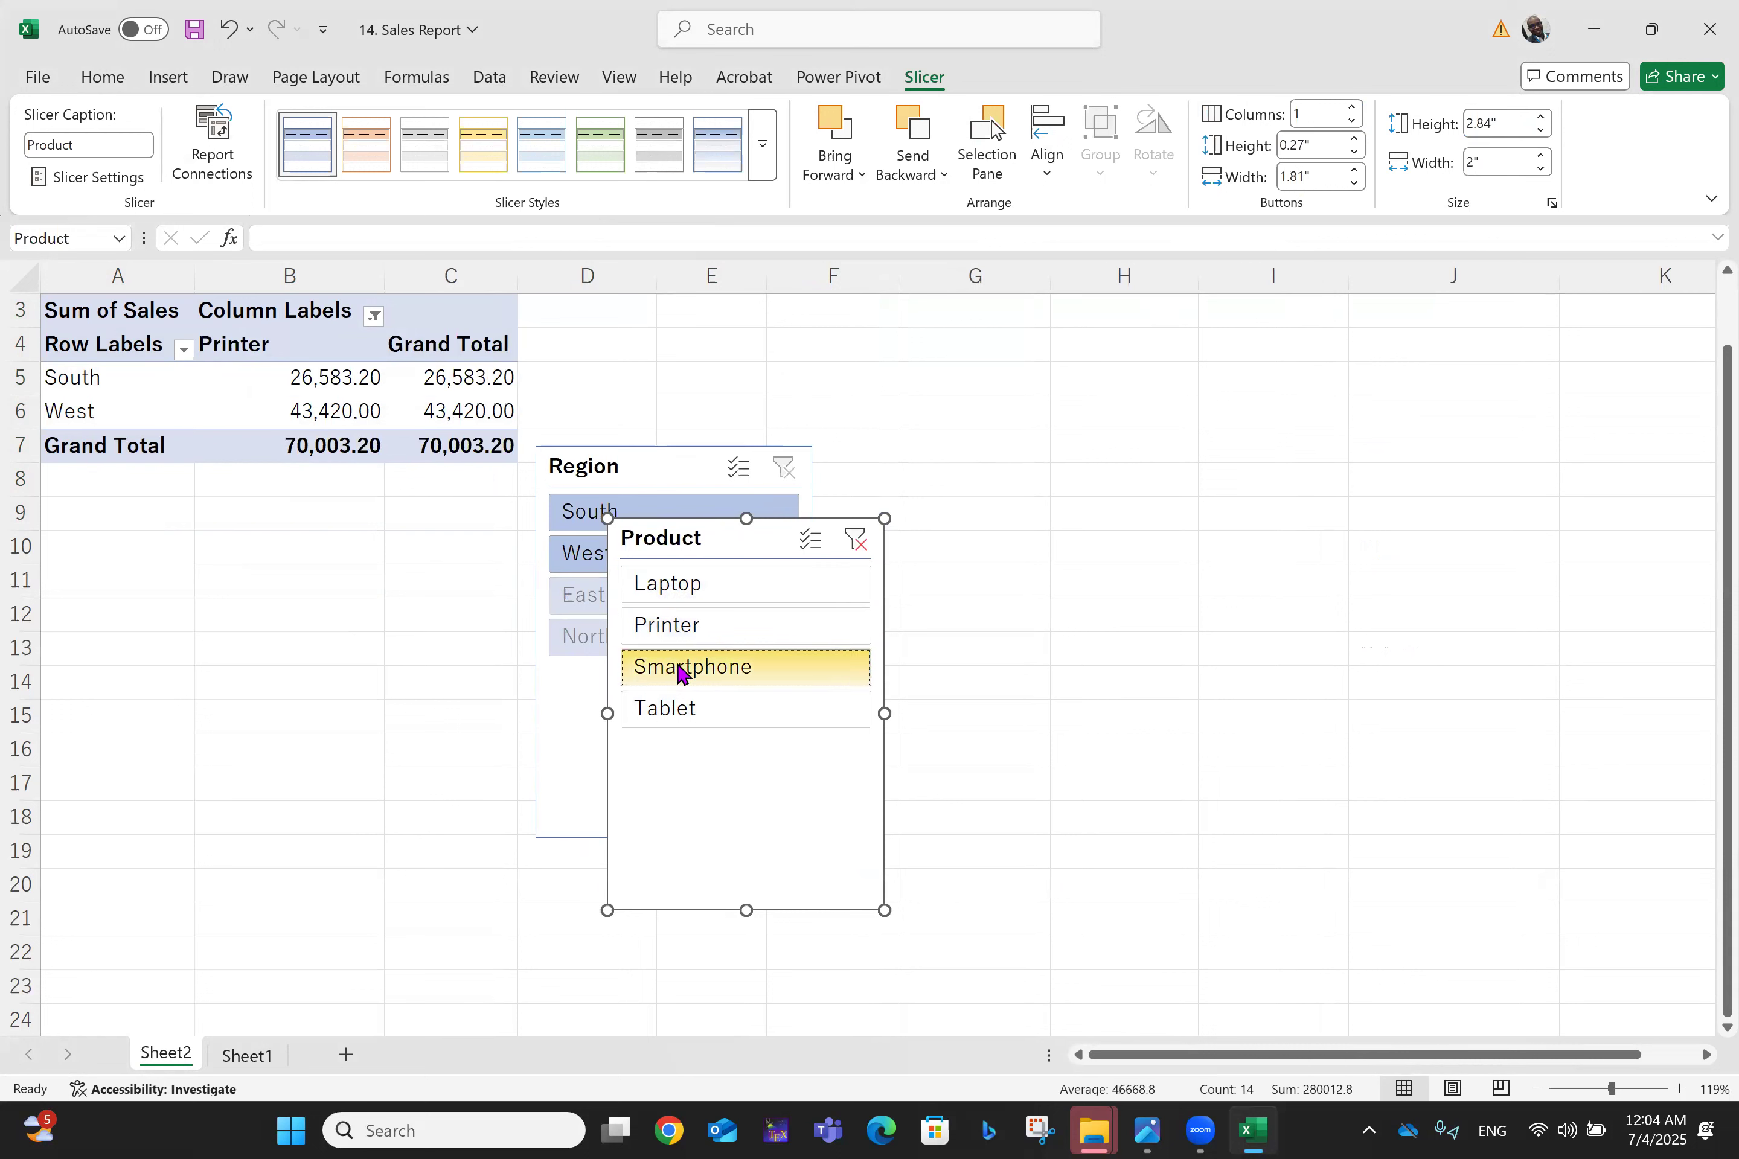
{"action": "left_click", "coordinate": [677, 711]}
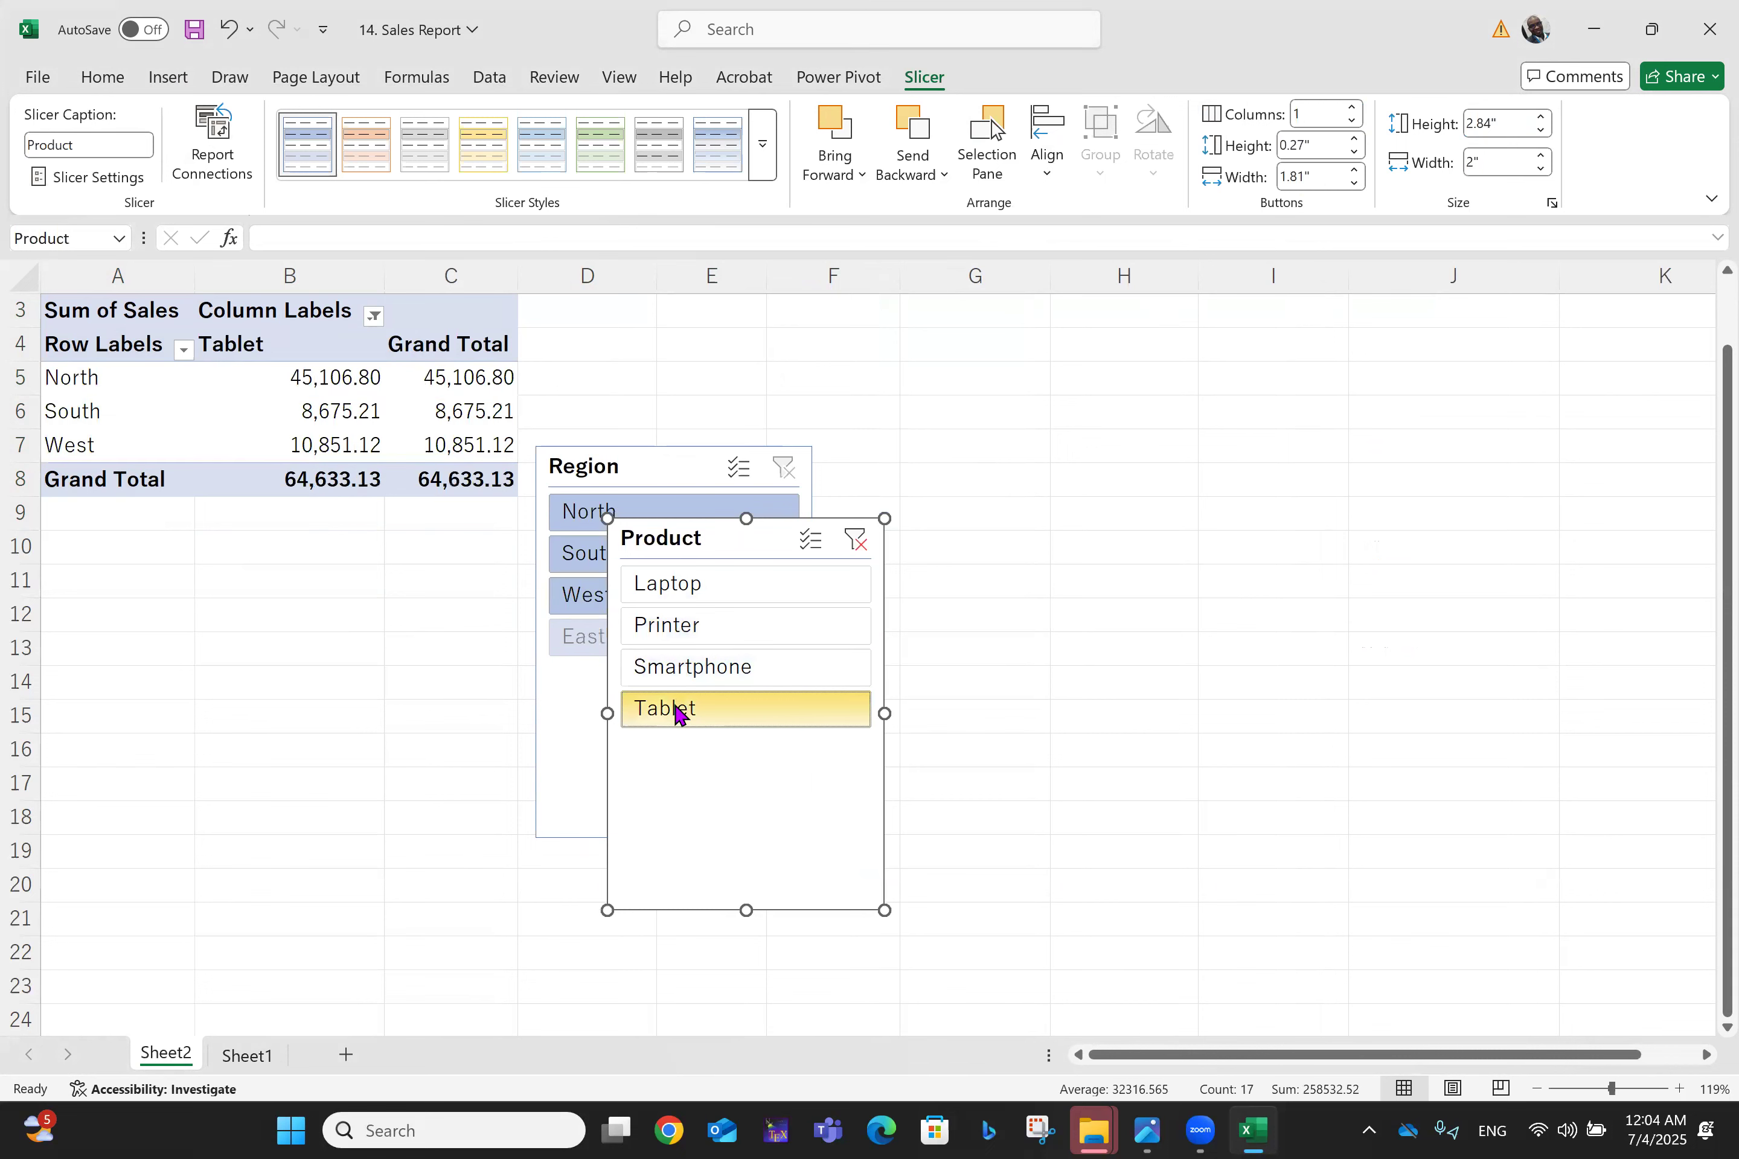
Step: Move the Product slicer clear of the Region slicer and filter by North, South, West and East in turn
{"action": "left_click", "coordinate": [583, 523]}
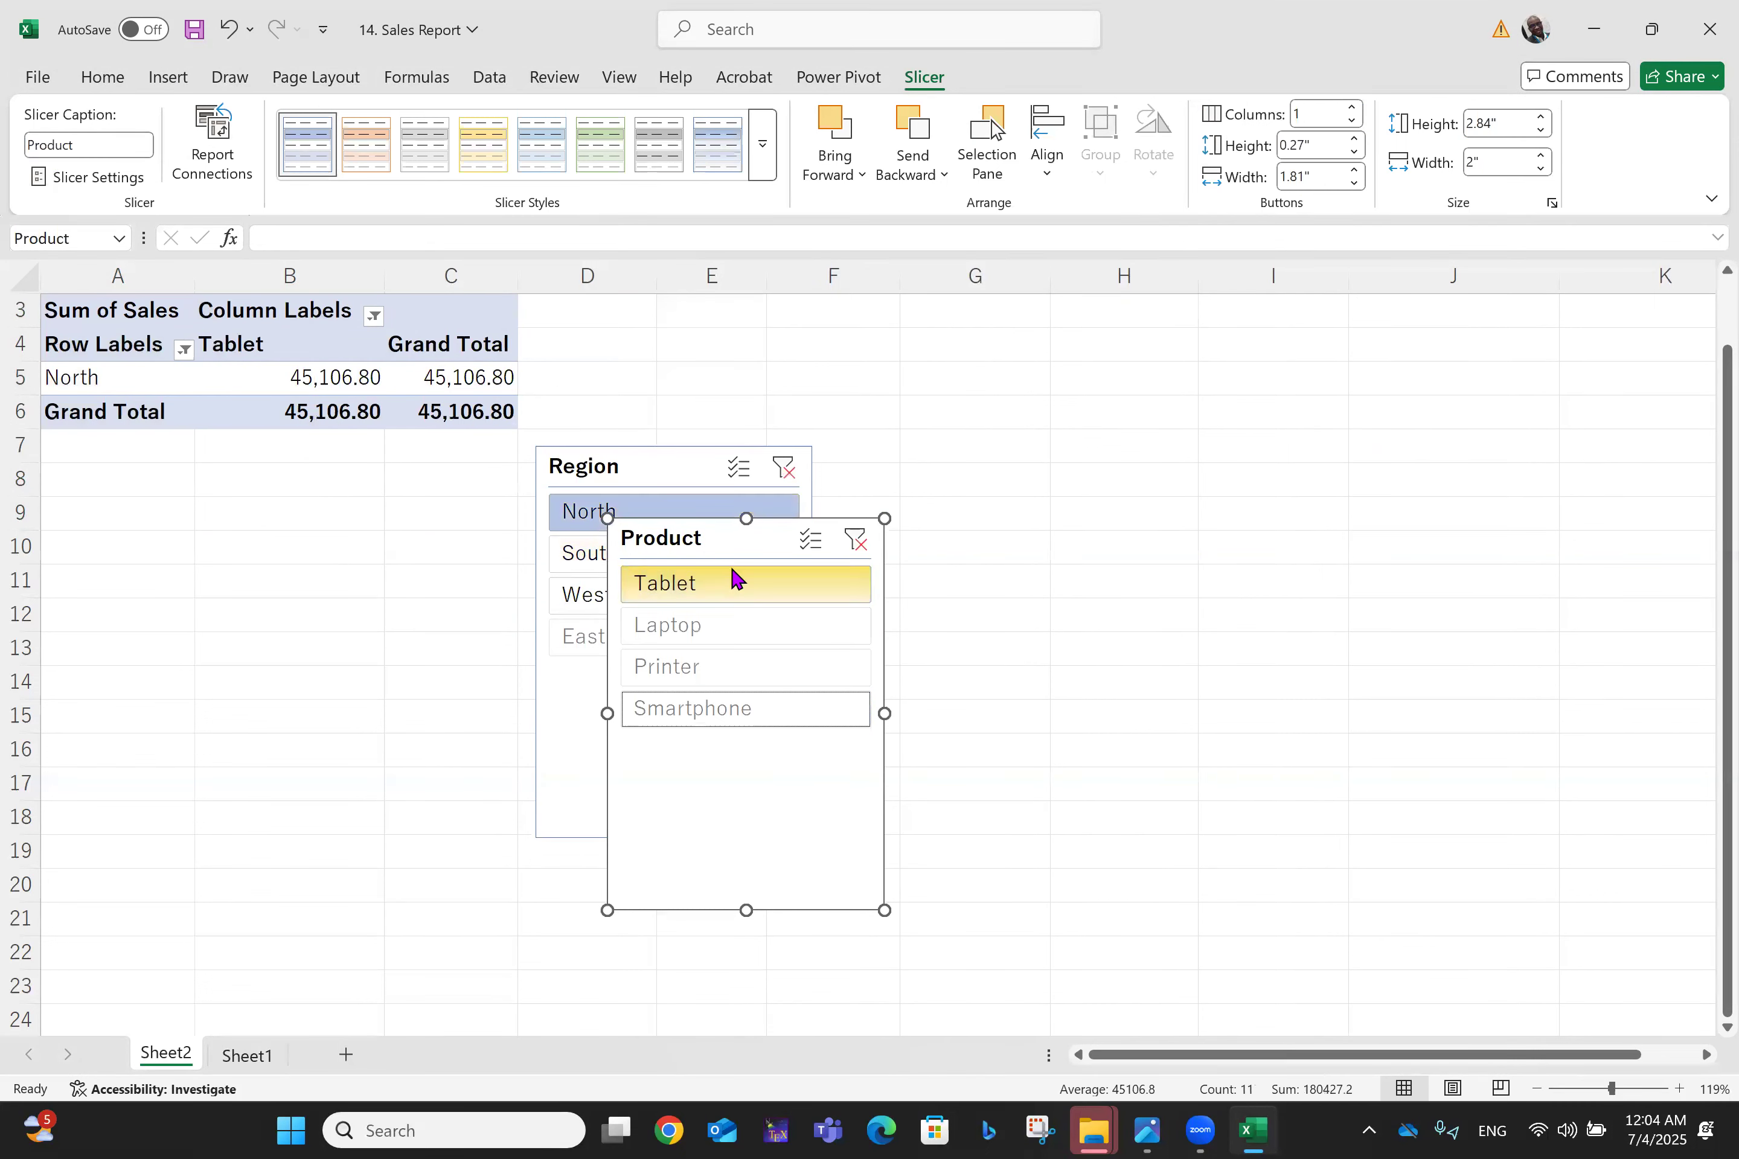
{"action": "left_click_drag", "start_coordinate": [746, 538], "coordinate": [1236, 554]}
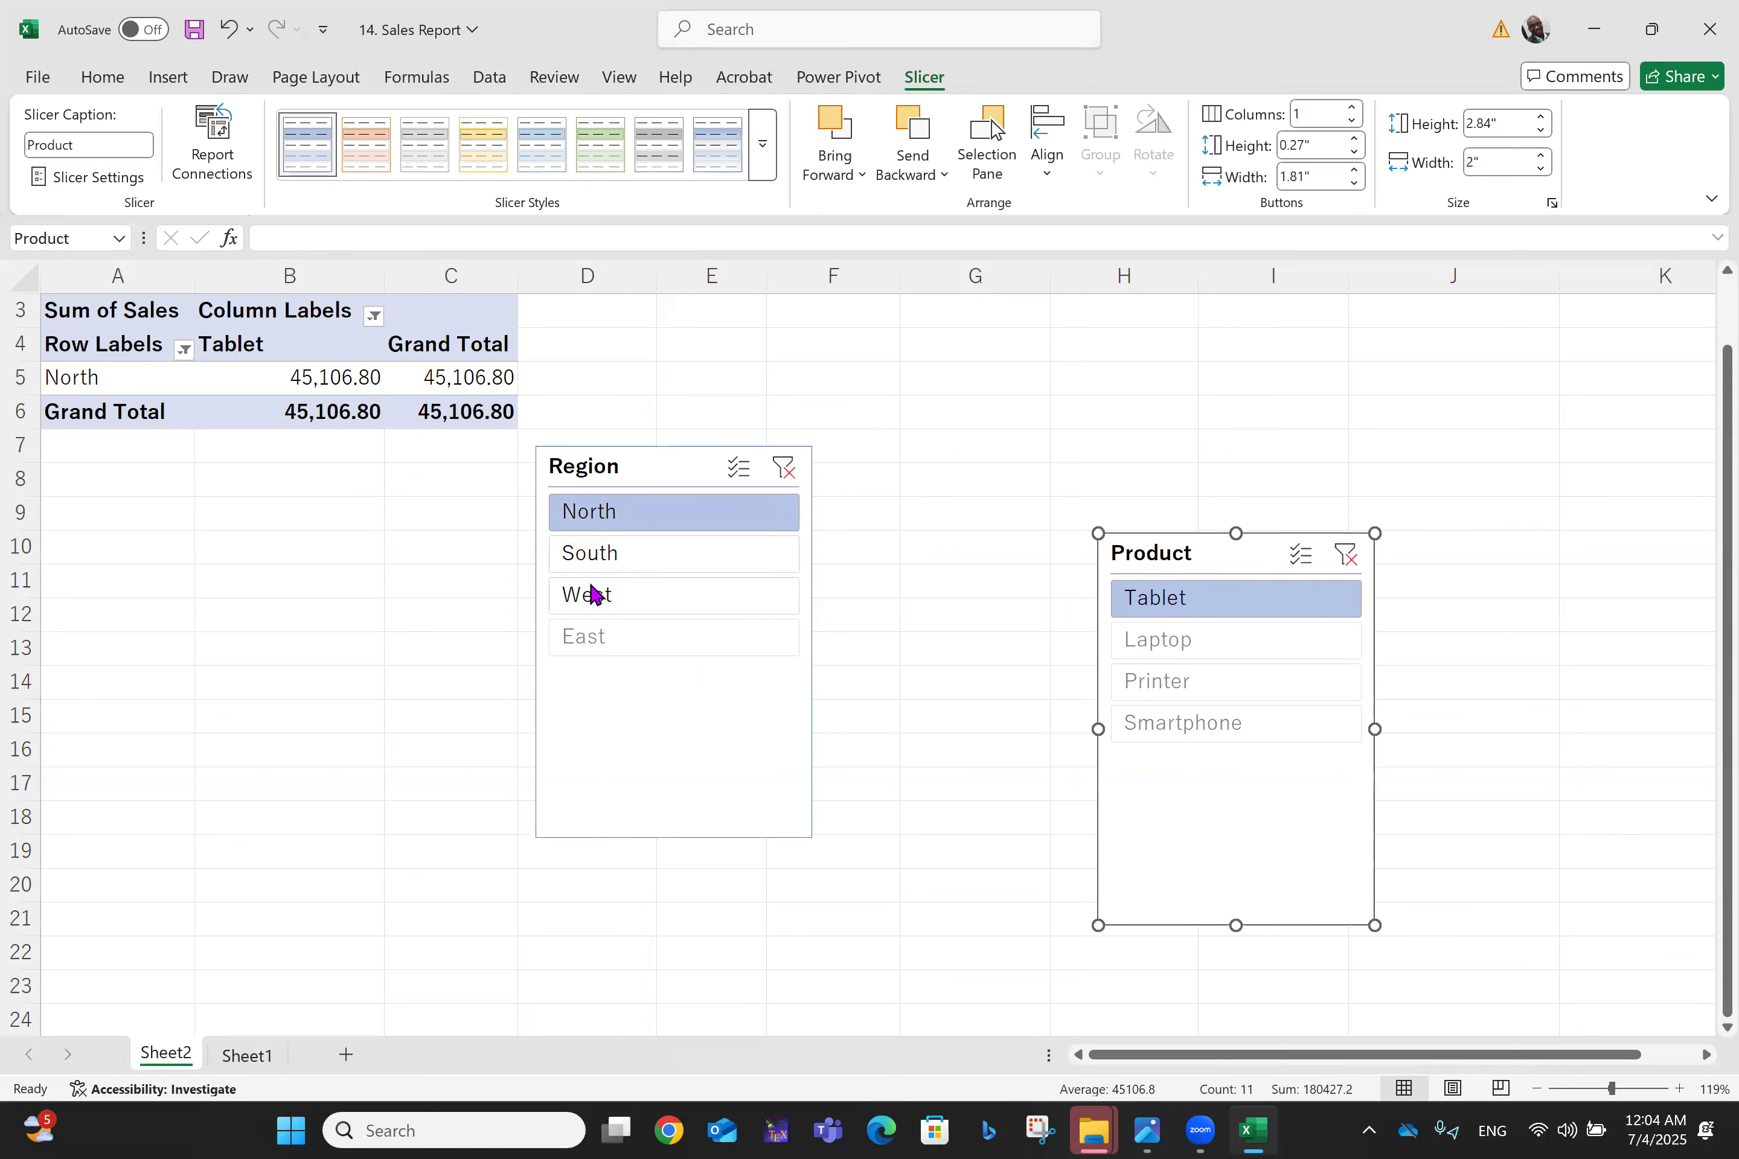
{"action": "left_click", "coordinate": [625, 554]}
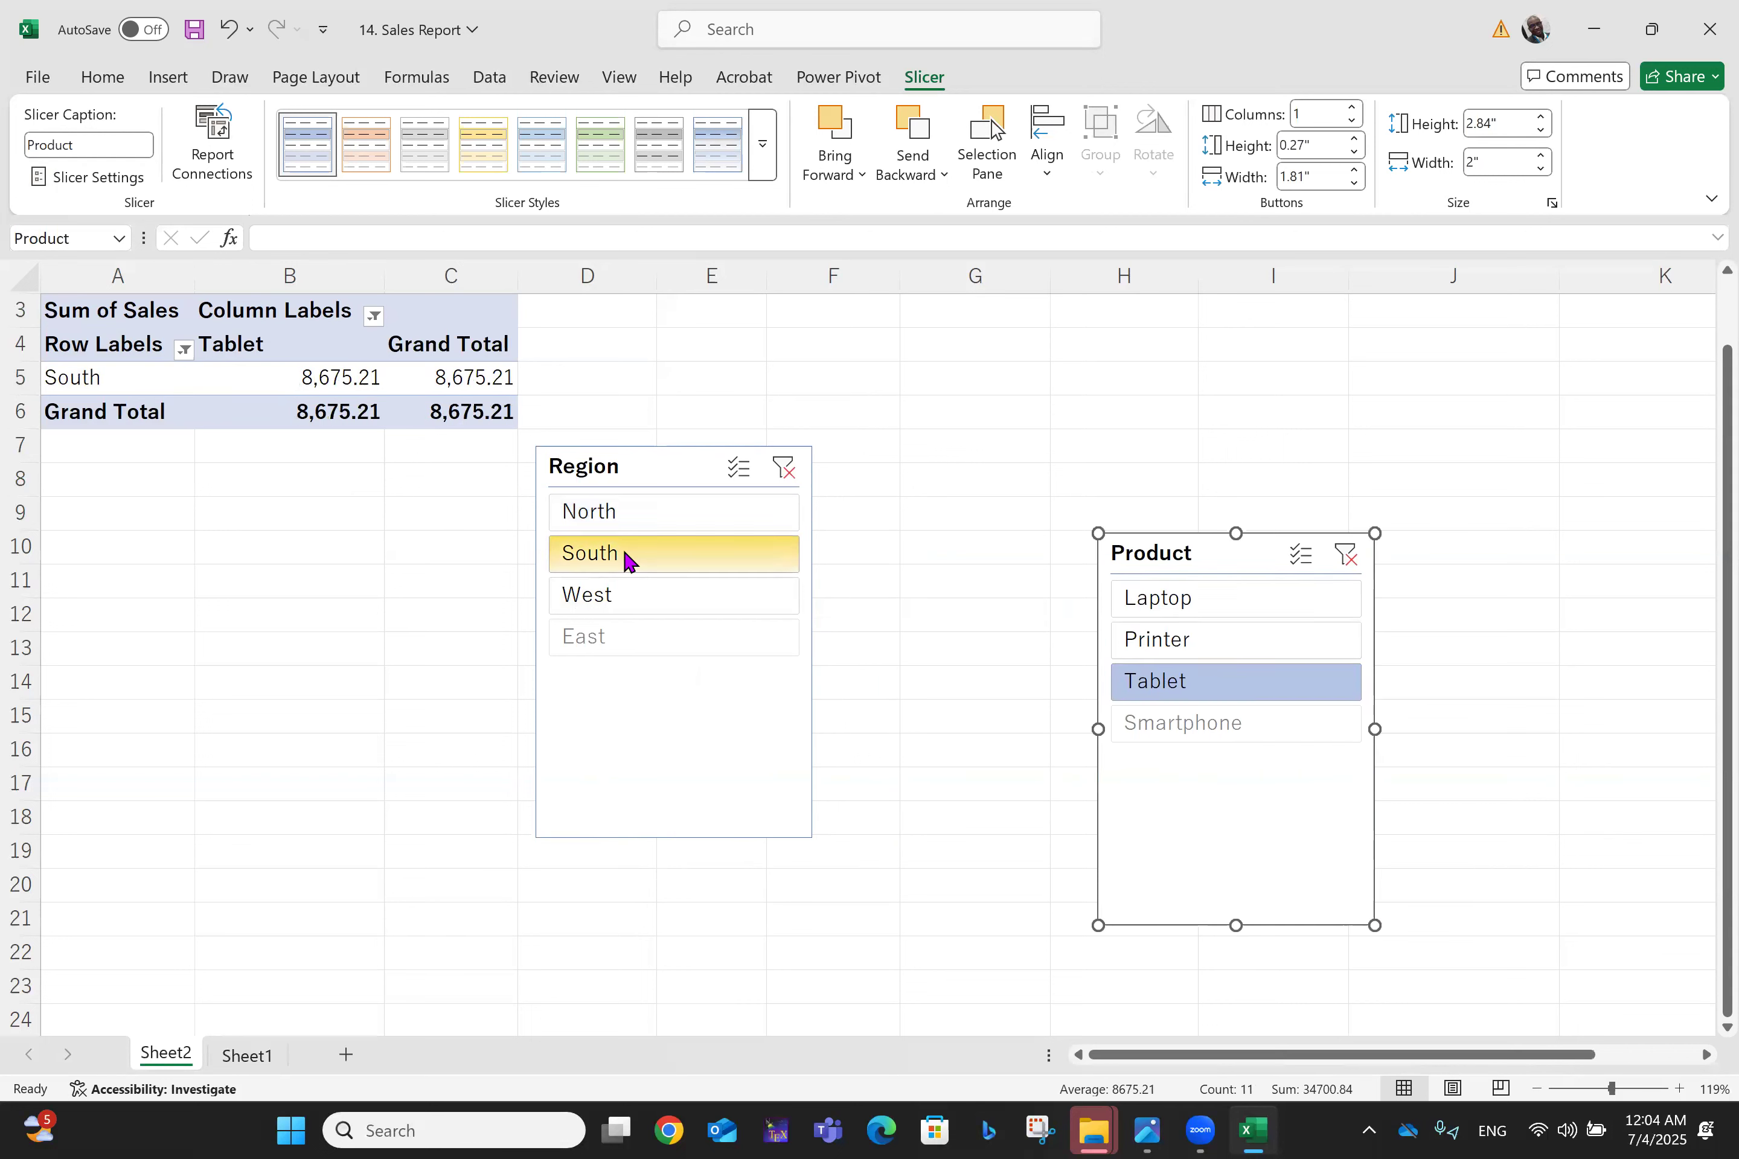
{"action": "left_click", "coordinate": [610, 598]}
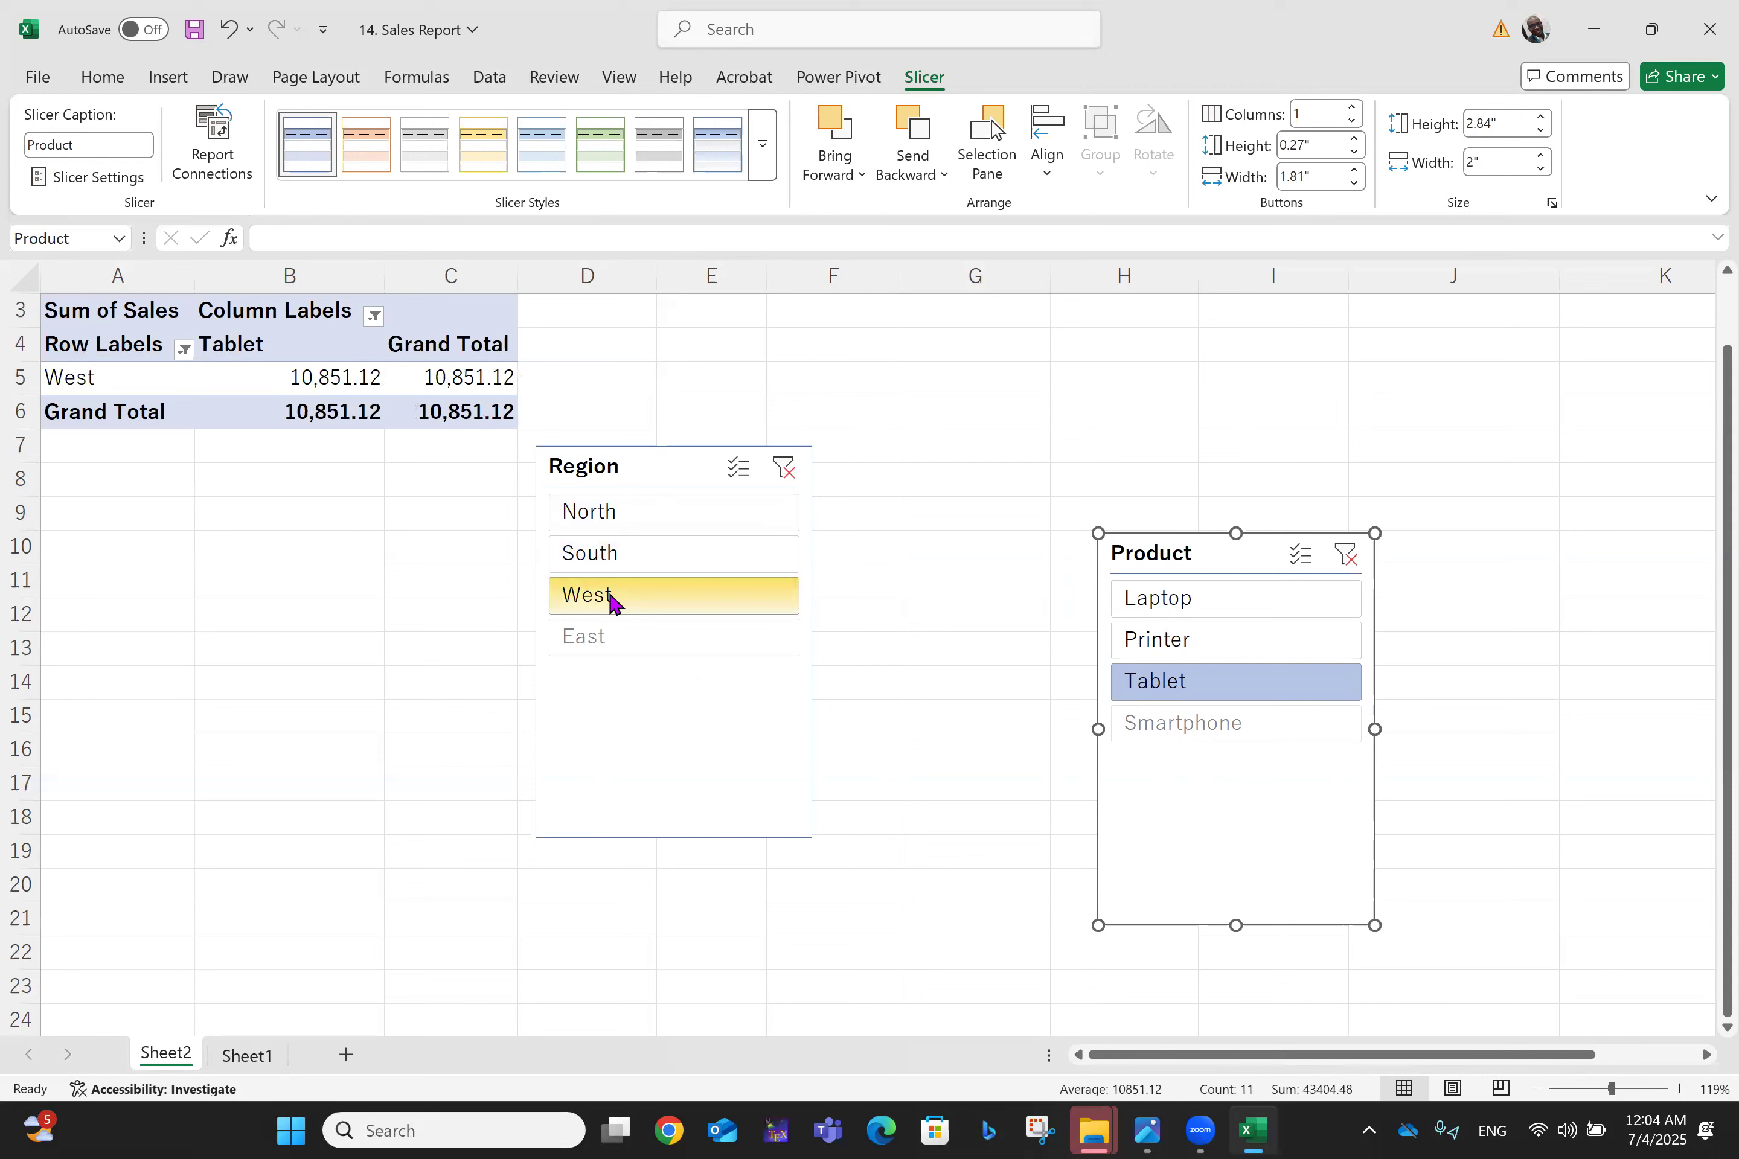
{"action": "left_click", "coordinate": [591, 632]}
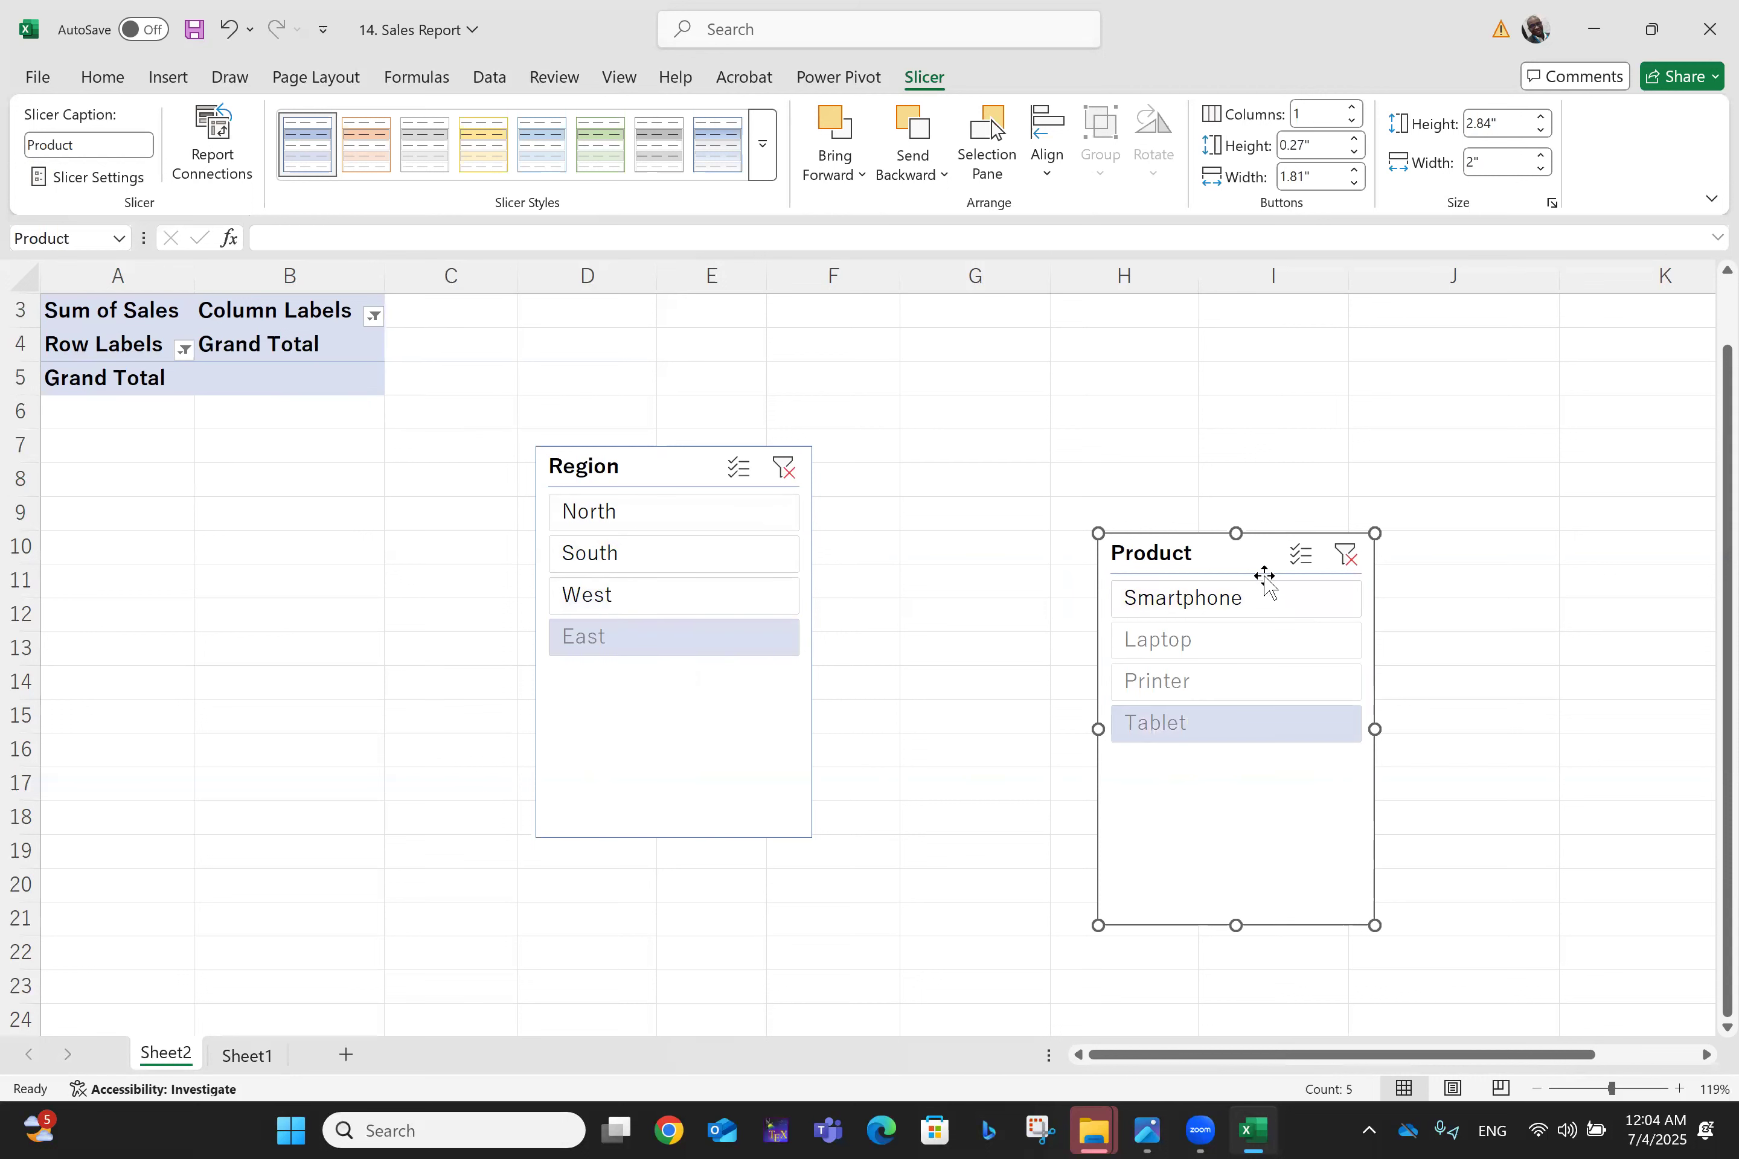
Step: Try slicer combinations: Smartphone with East, North and East again, Laptop with East, and Laptop with North
{"action": "left_click", "coordinate": [1212, 607]}
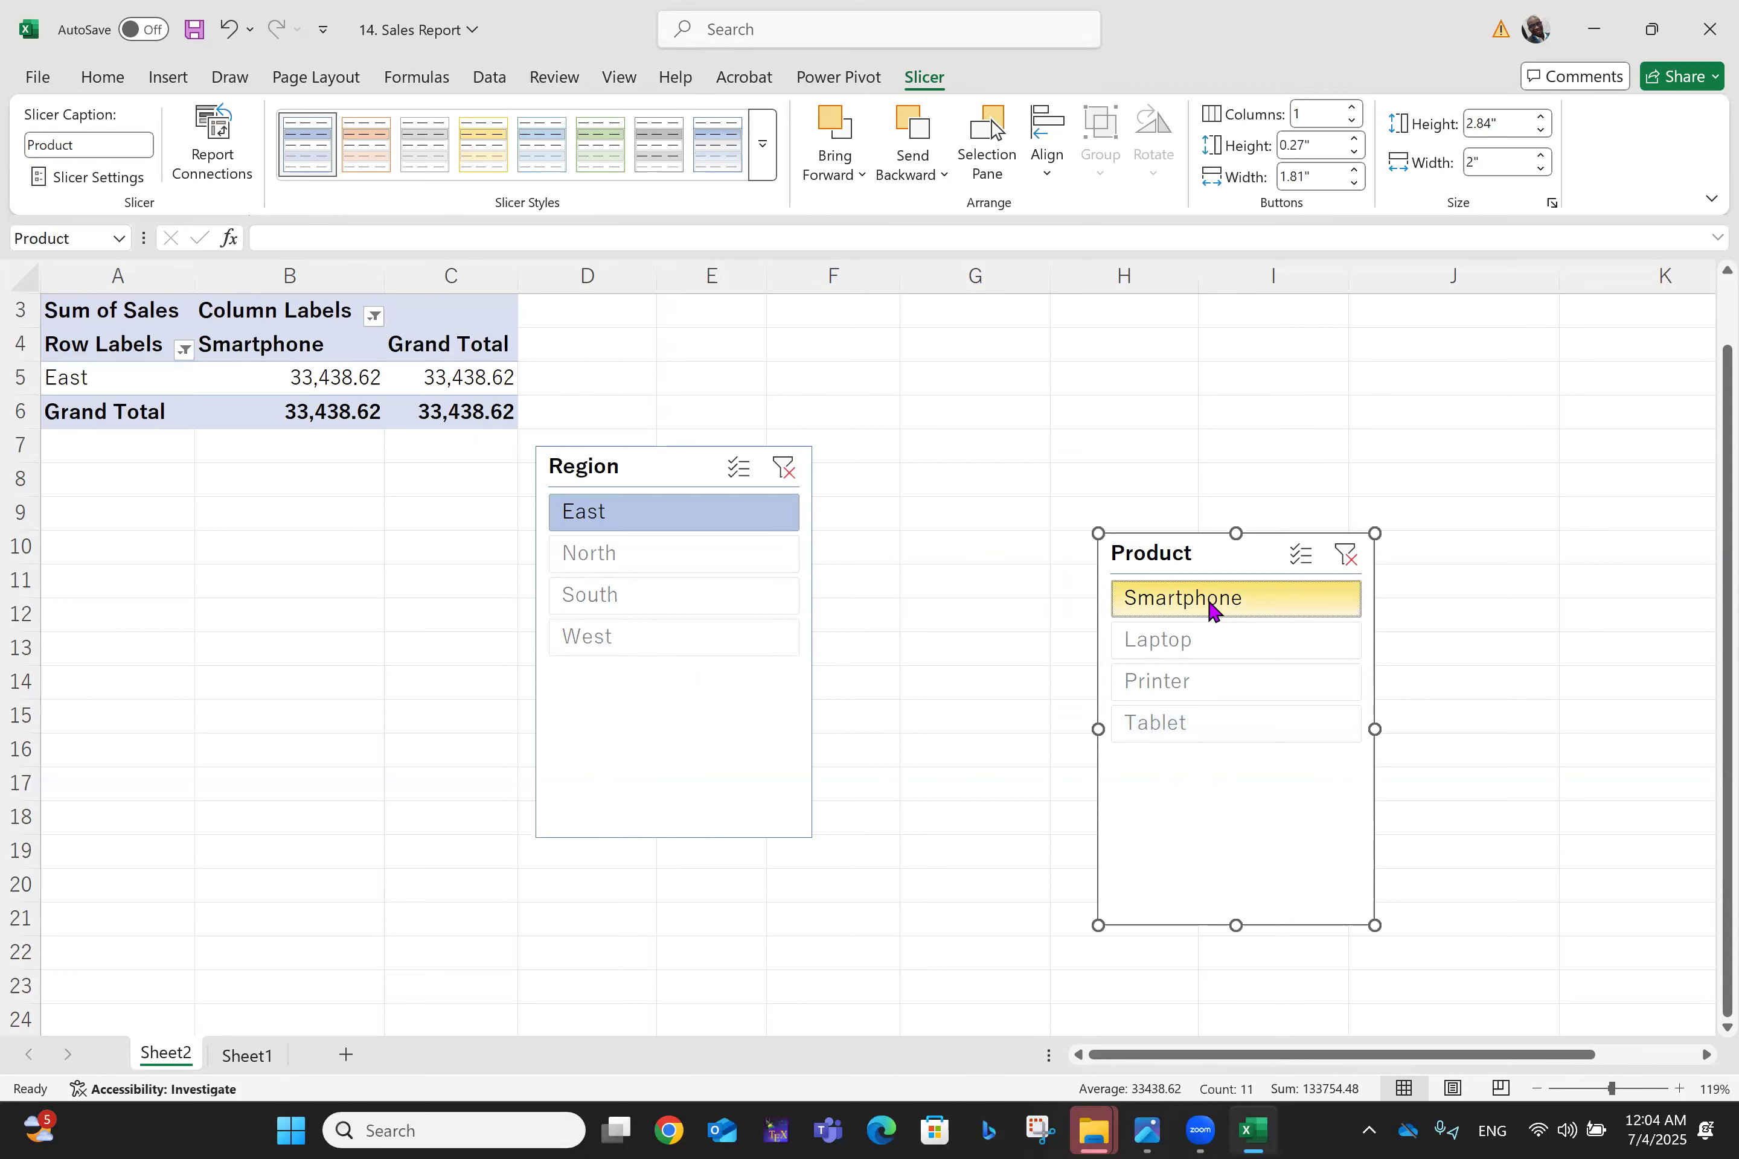
{"action": "left_click", "coordinate": [658, 555]}
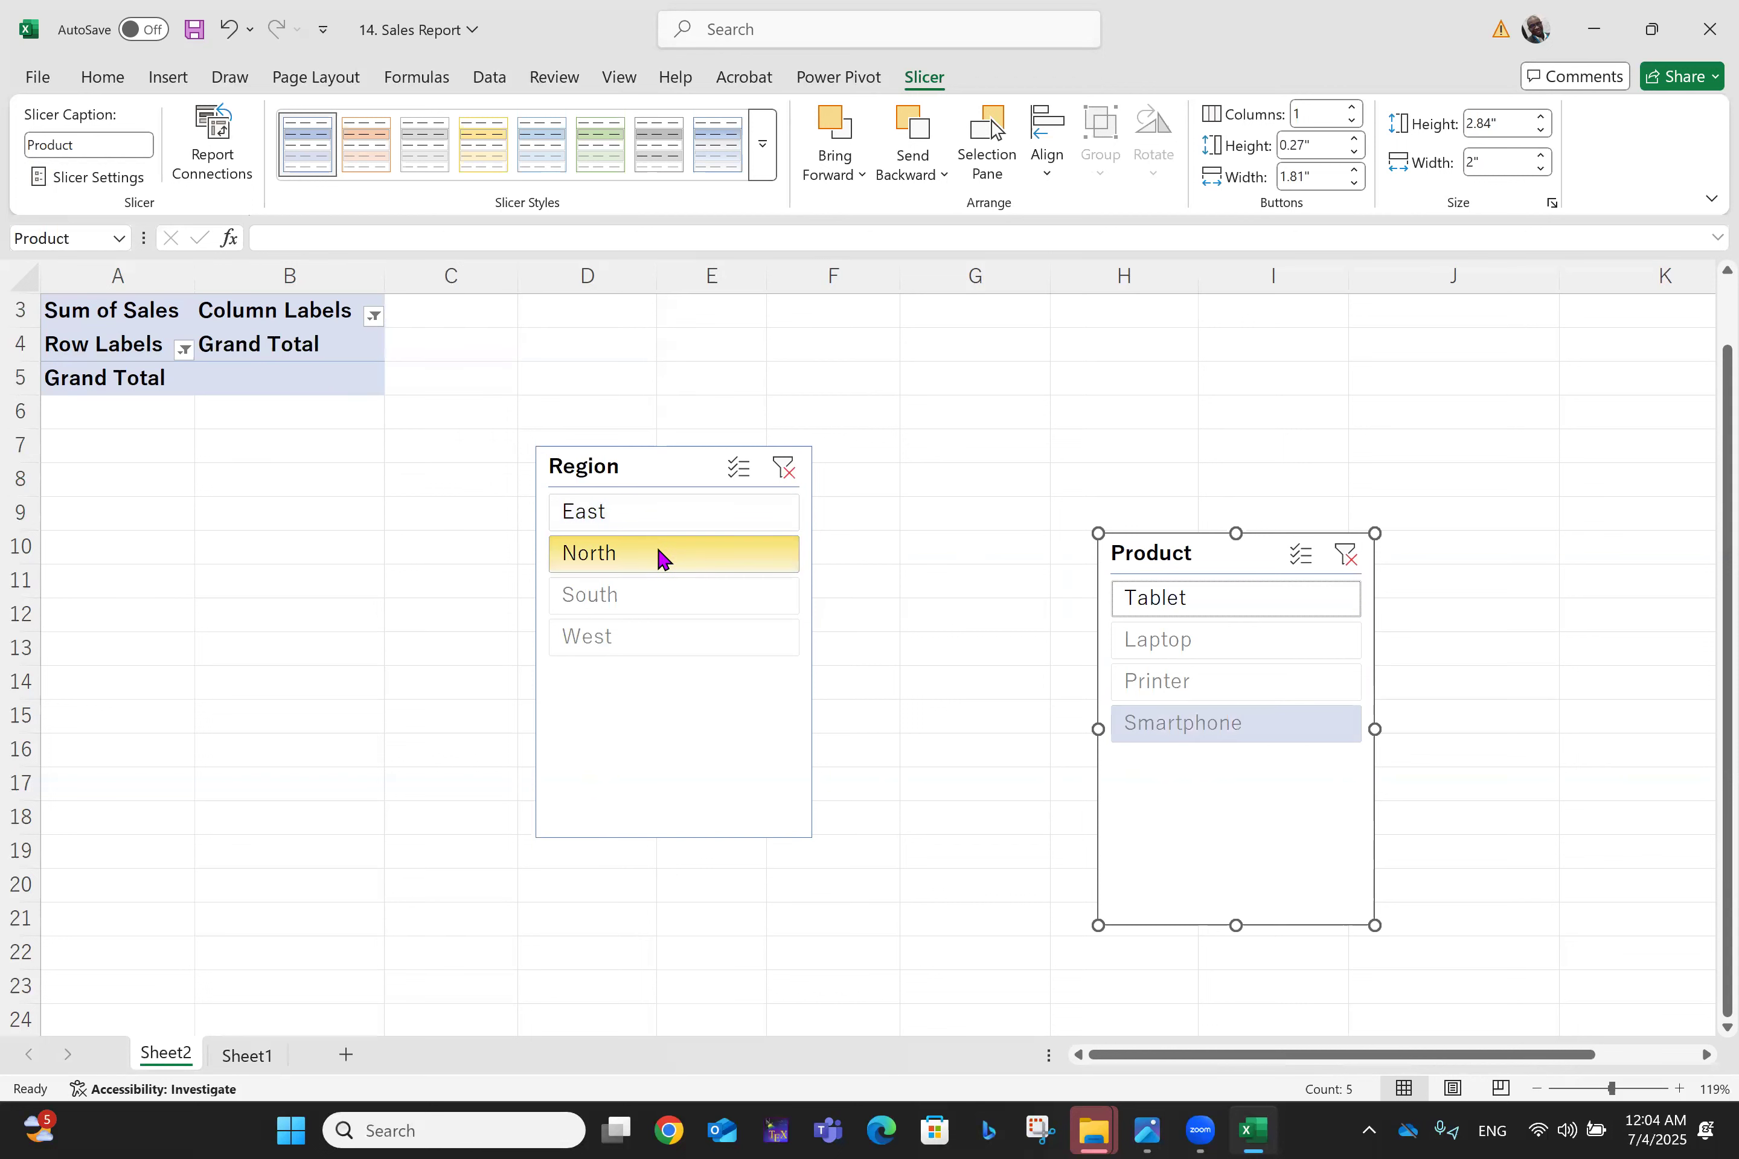
{"action": "left_click", "coordinate": [621, 514]}
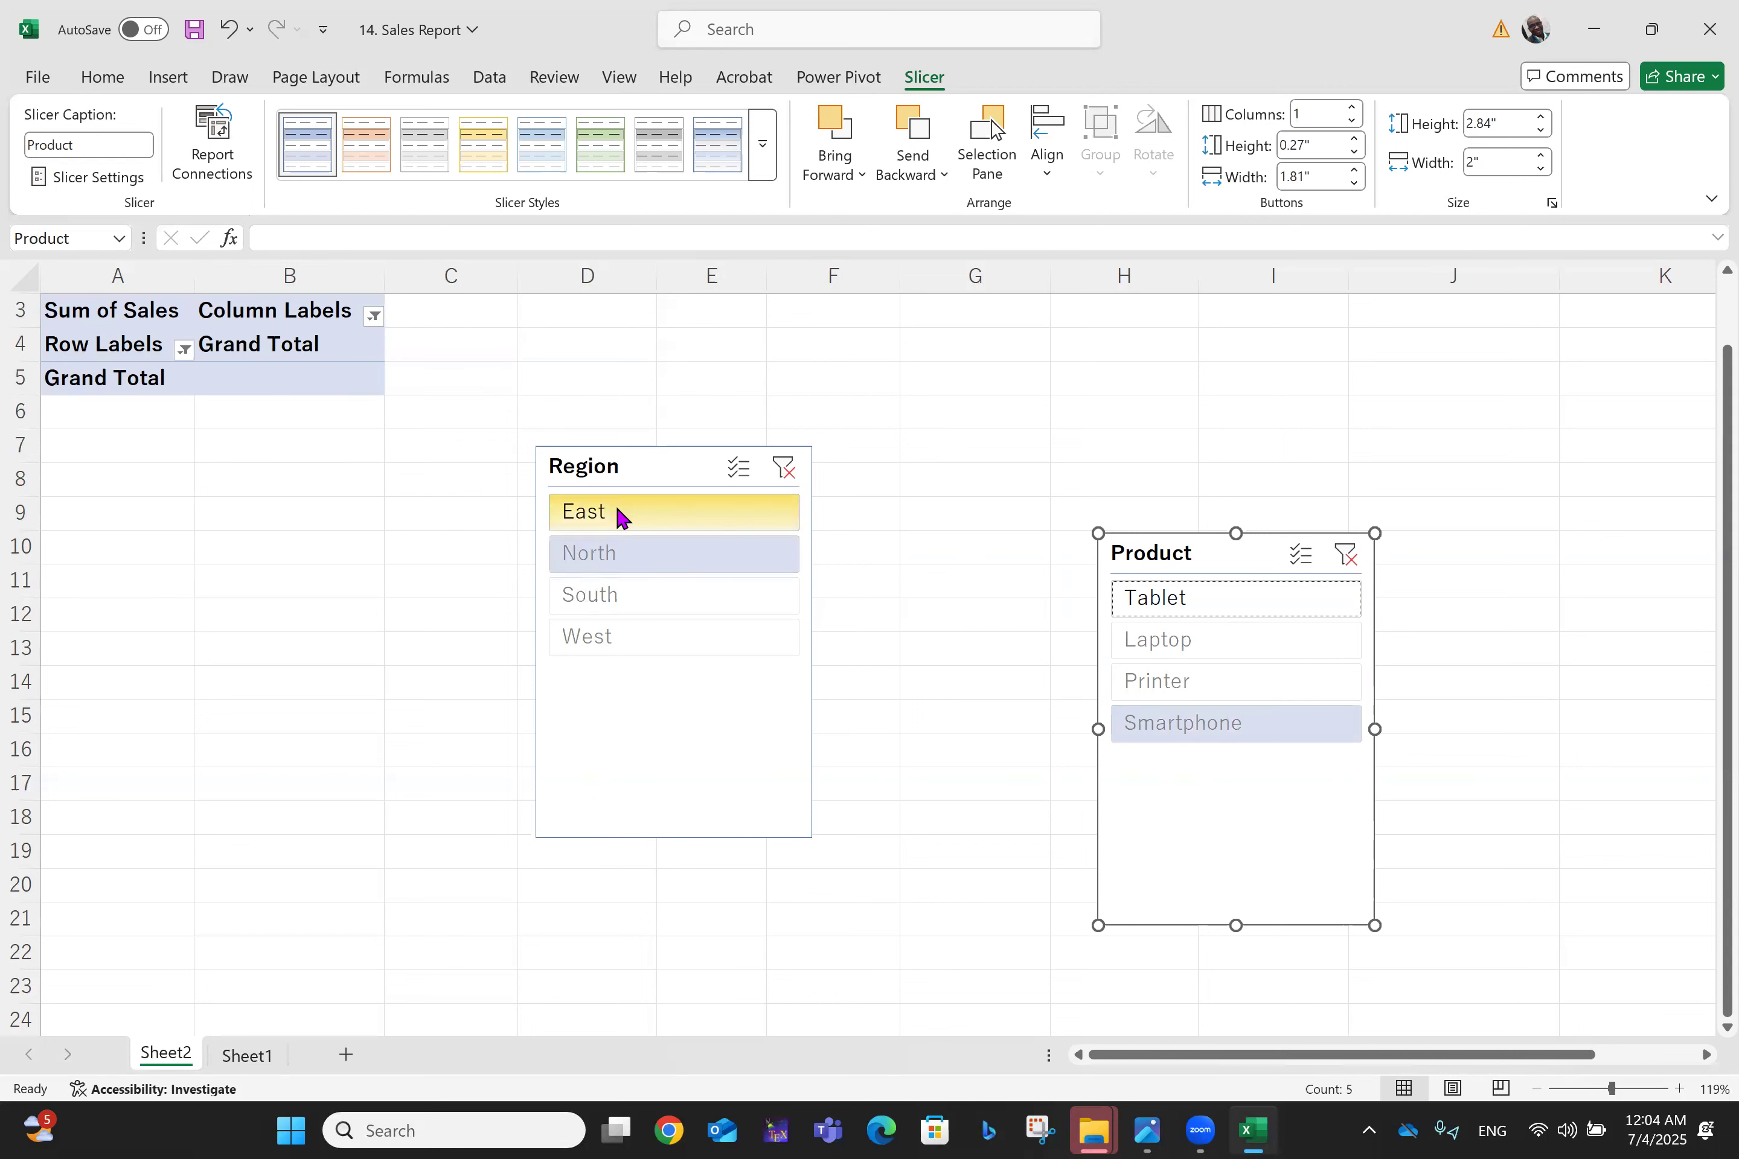
{"action": "left_click", "coordinate": [1174, 640]}
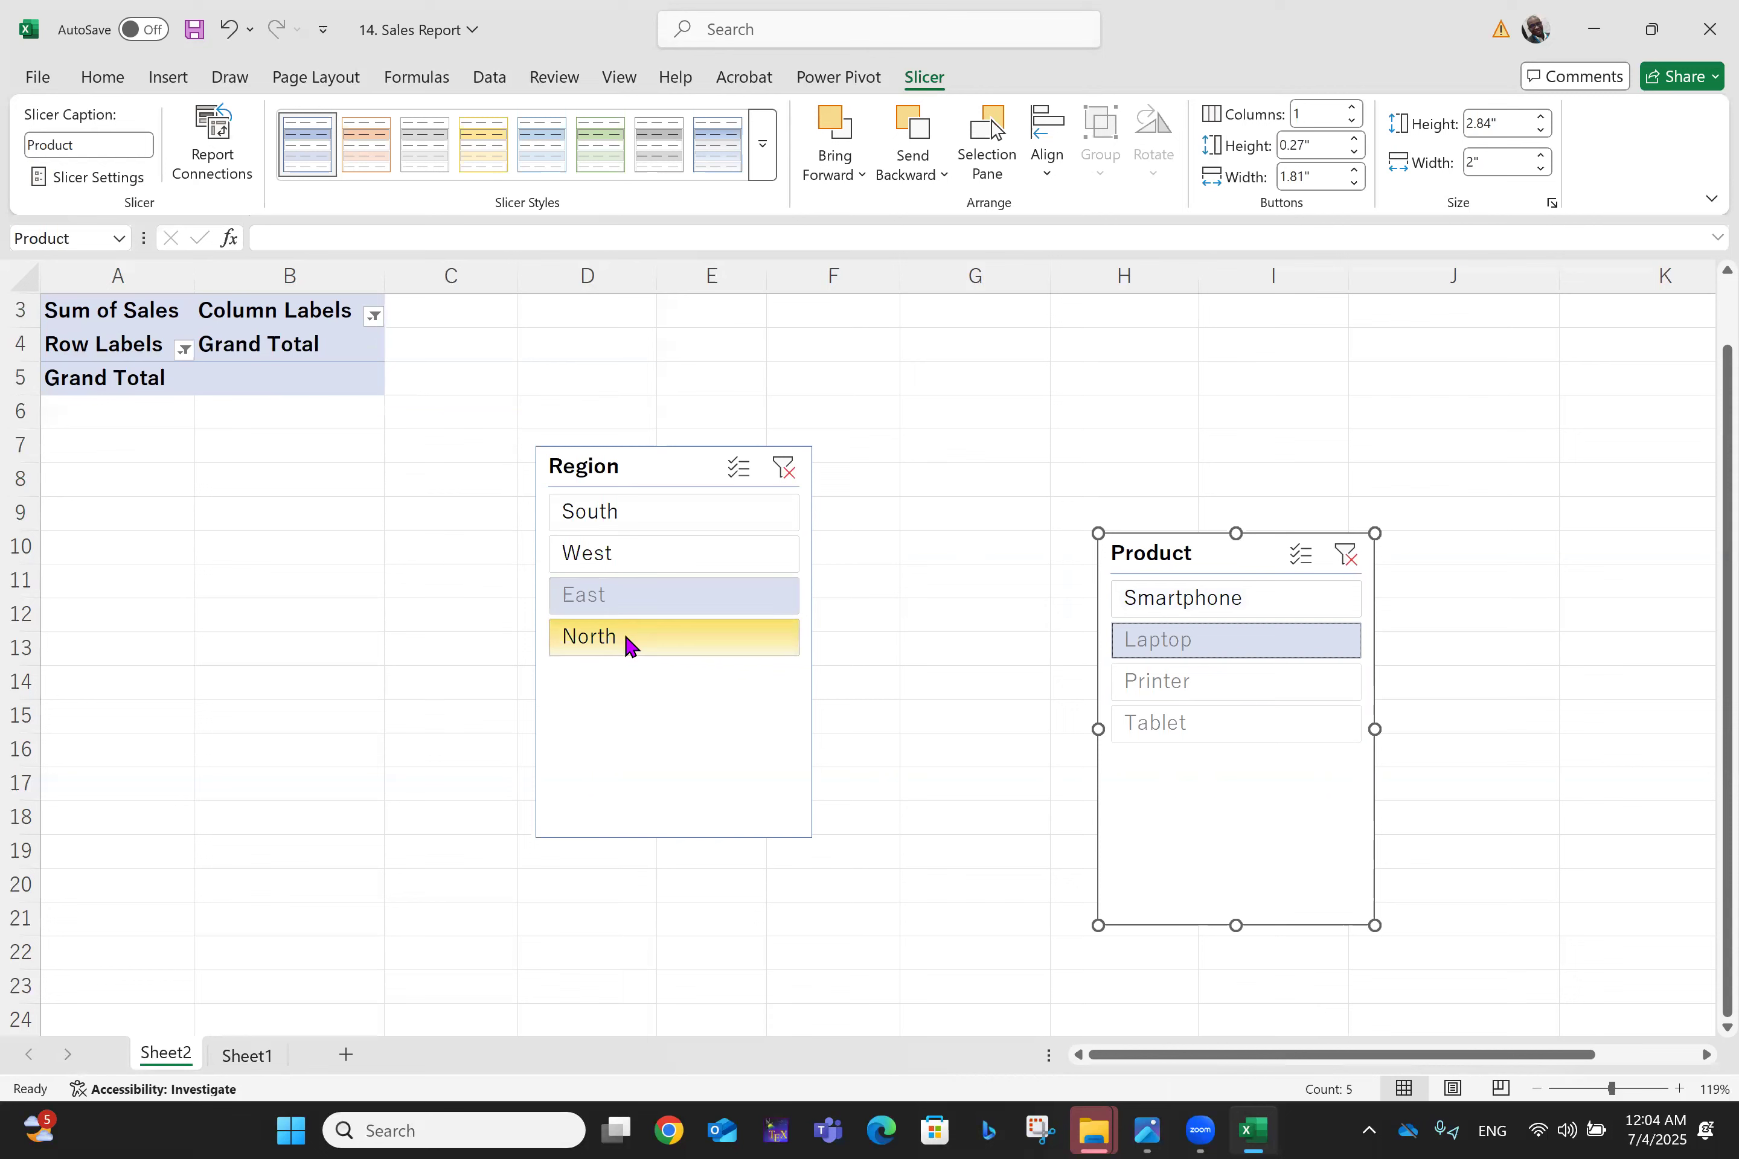
{"action": "left_click", "coordinate": [625, 637]}
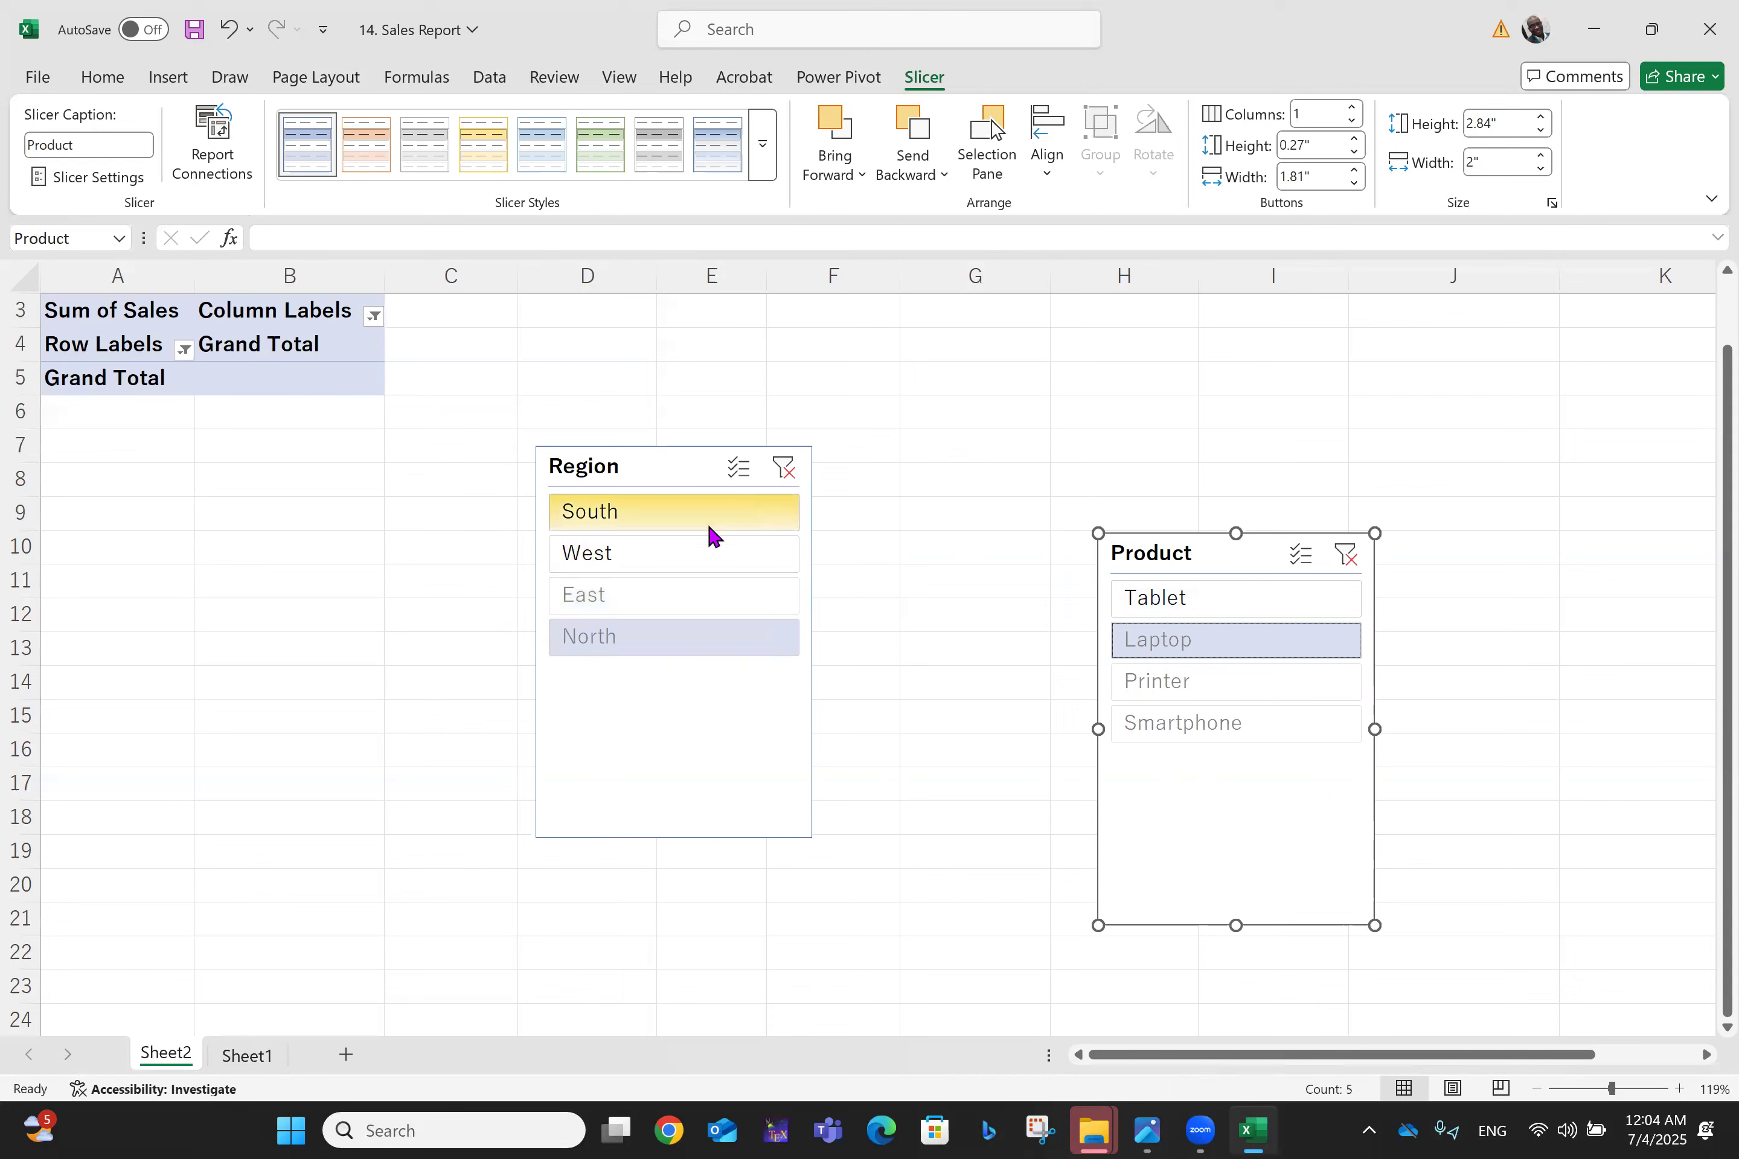
Step: Undo all slicer filtering, the Product slicer's move and the insertion of the Region and Product slicers
{"action": "key", "text": "ctrl+z"}
{"action": "key", "text": "ctrl+z"}
{"action": "key", "text": "ctrl+z"}
{"action": "key", "text": "ctrl+y"}
{"action": "key", "text": "ctrl+z"}
{"action": "key", "text": "ctrl+z"}
{"action": "key", "text": "ctrl+z"}
{"action": "key", "text": "ctrl+z"}
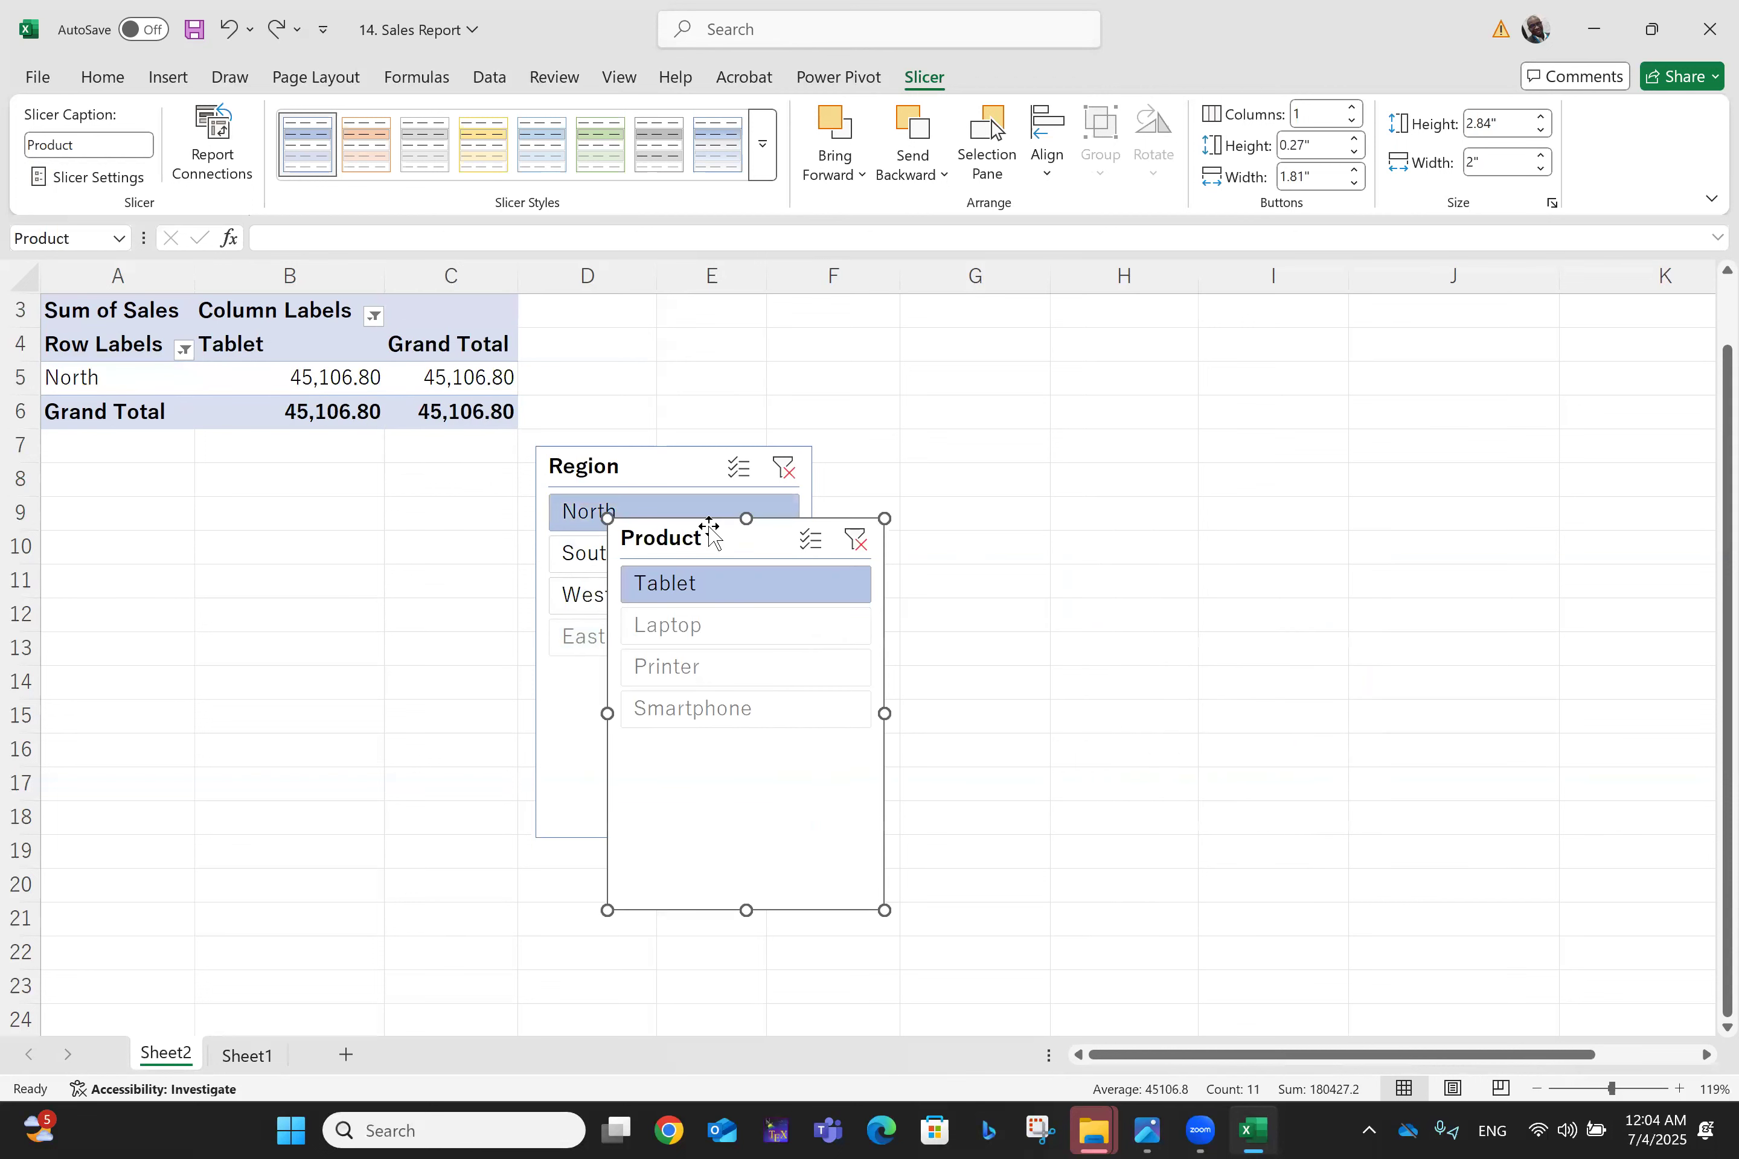
{"action": "key", "text": "ctrl+z"}
{"action": "key", "text": "ctrl+z"}
{"action": "key", "text": "ctrl+z"}
{"action": "key", "text": "ctrl+z"}
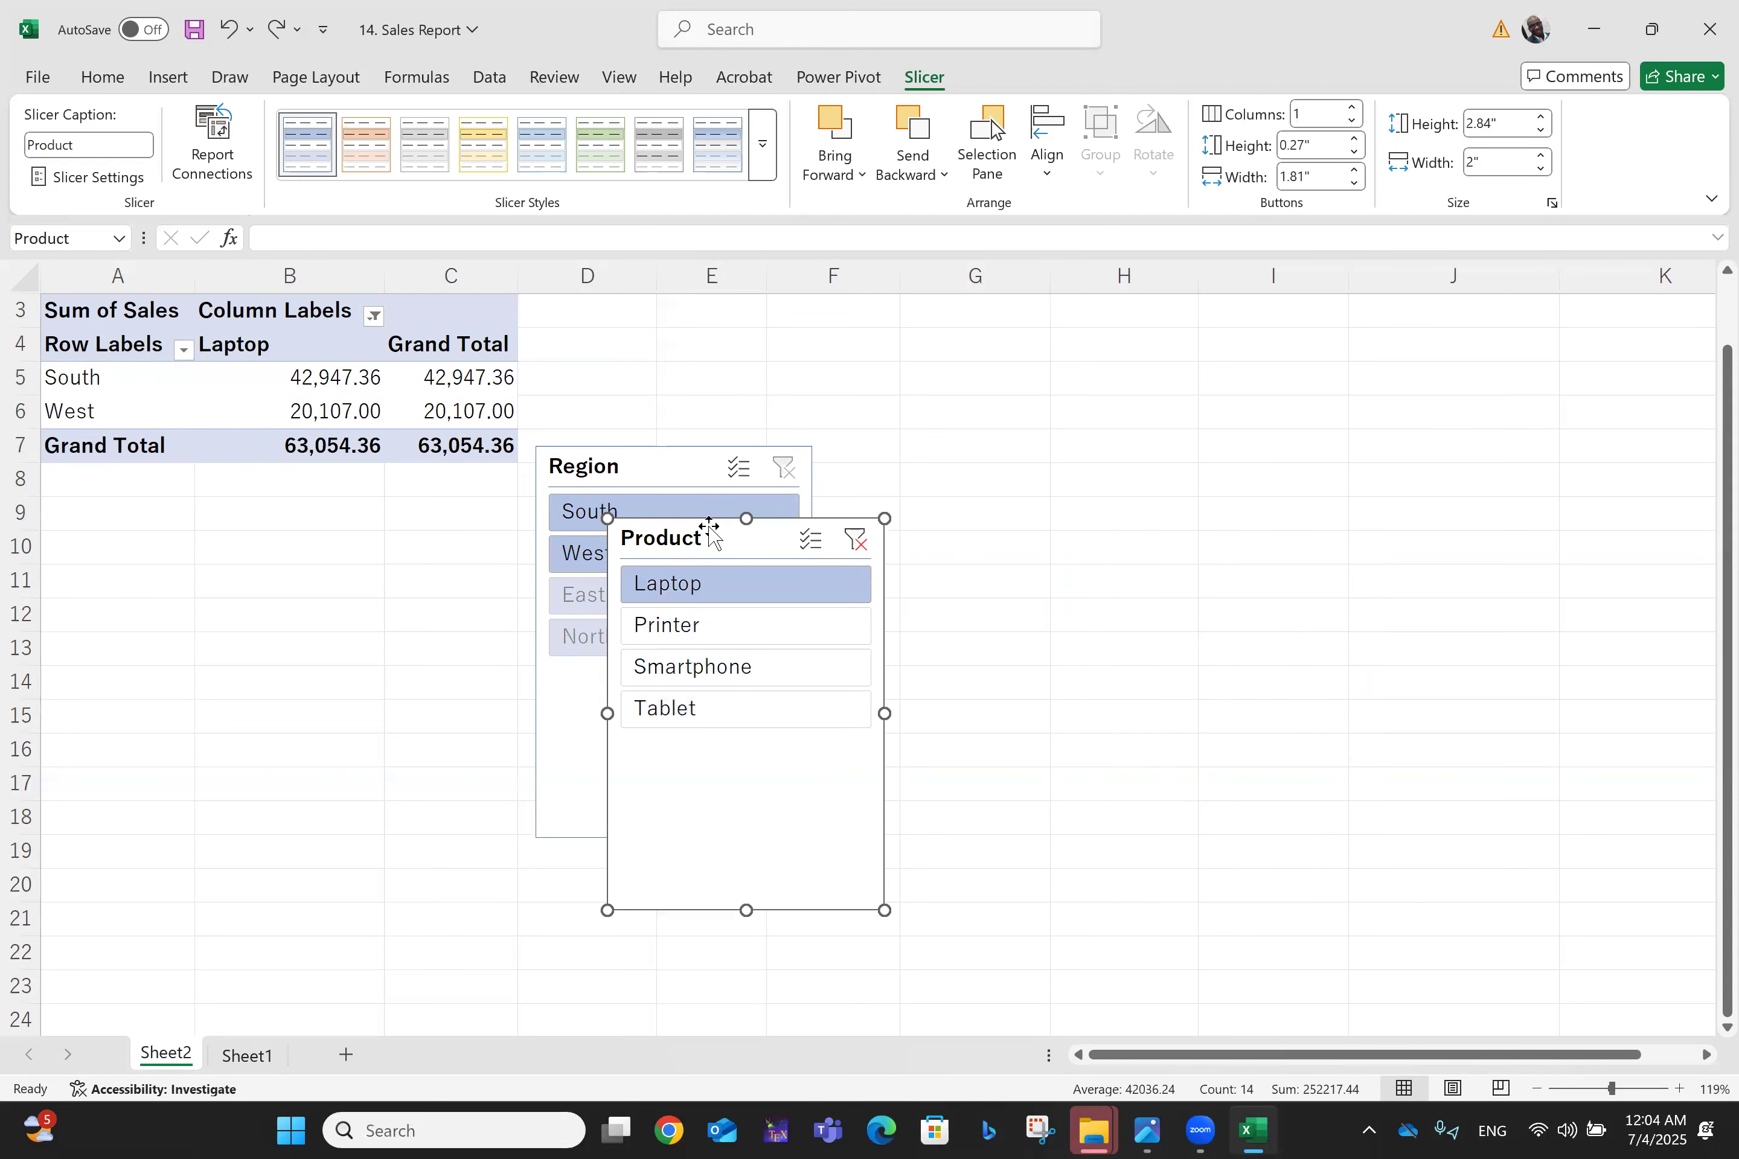
{"action": "key", "text": "ctrl+z"}
{"action": "key", "text": "ctrl+z"}
{"action": "key", "text": "ctrl+z"}
{"action": "key", "text": "ctrl+z"}
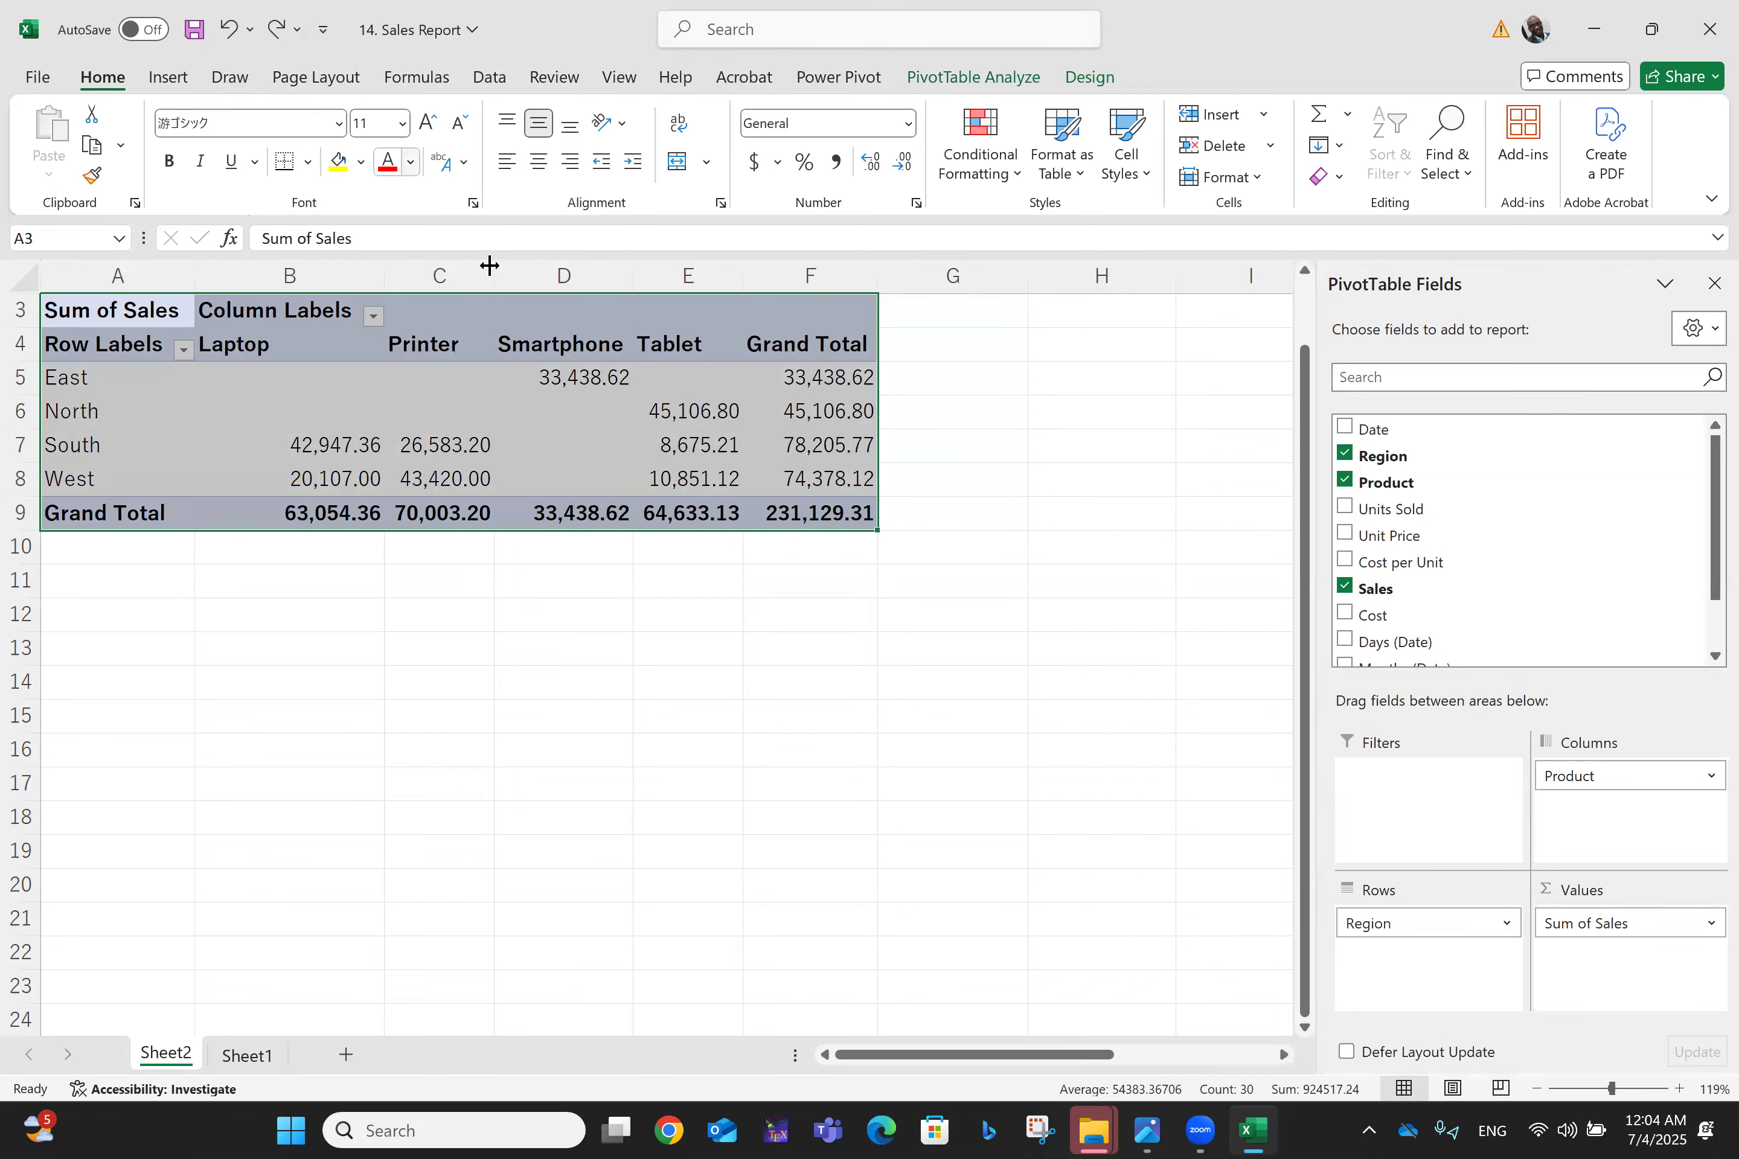
Step: Insert a timeline for the Date field of the PivotTable
{"action": "mouse_move", "coordinate": [591, 391]}
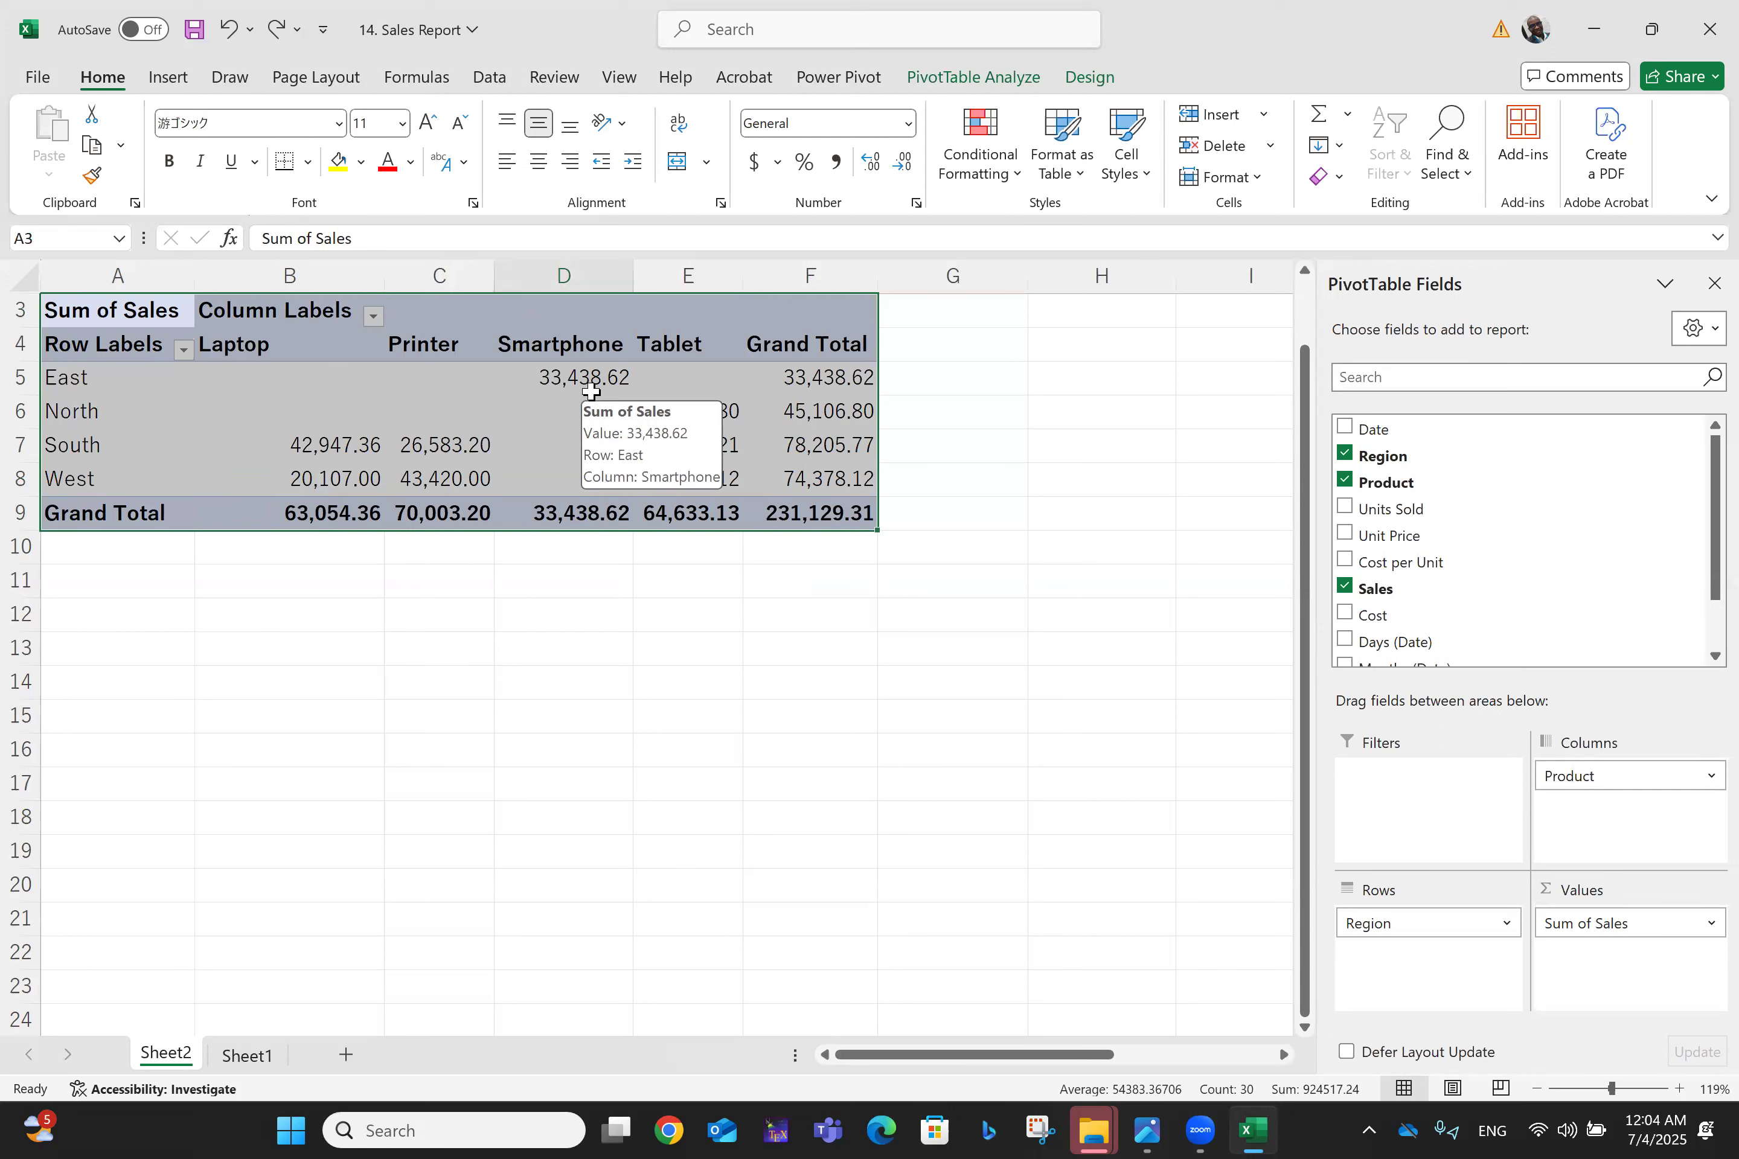
{"action": "left_click", "coordinate": [165, 77]}
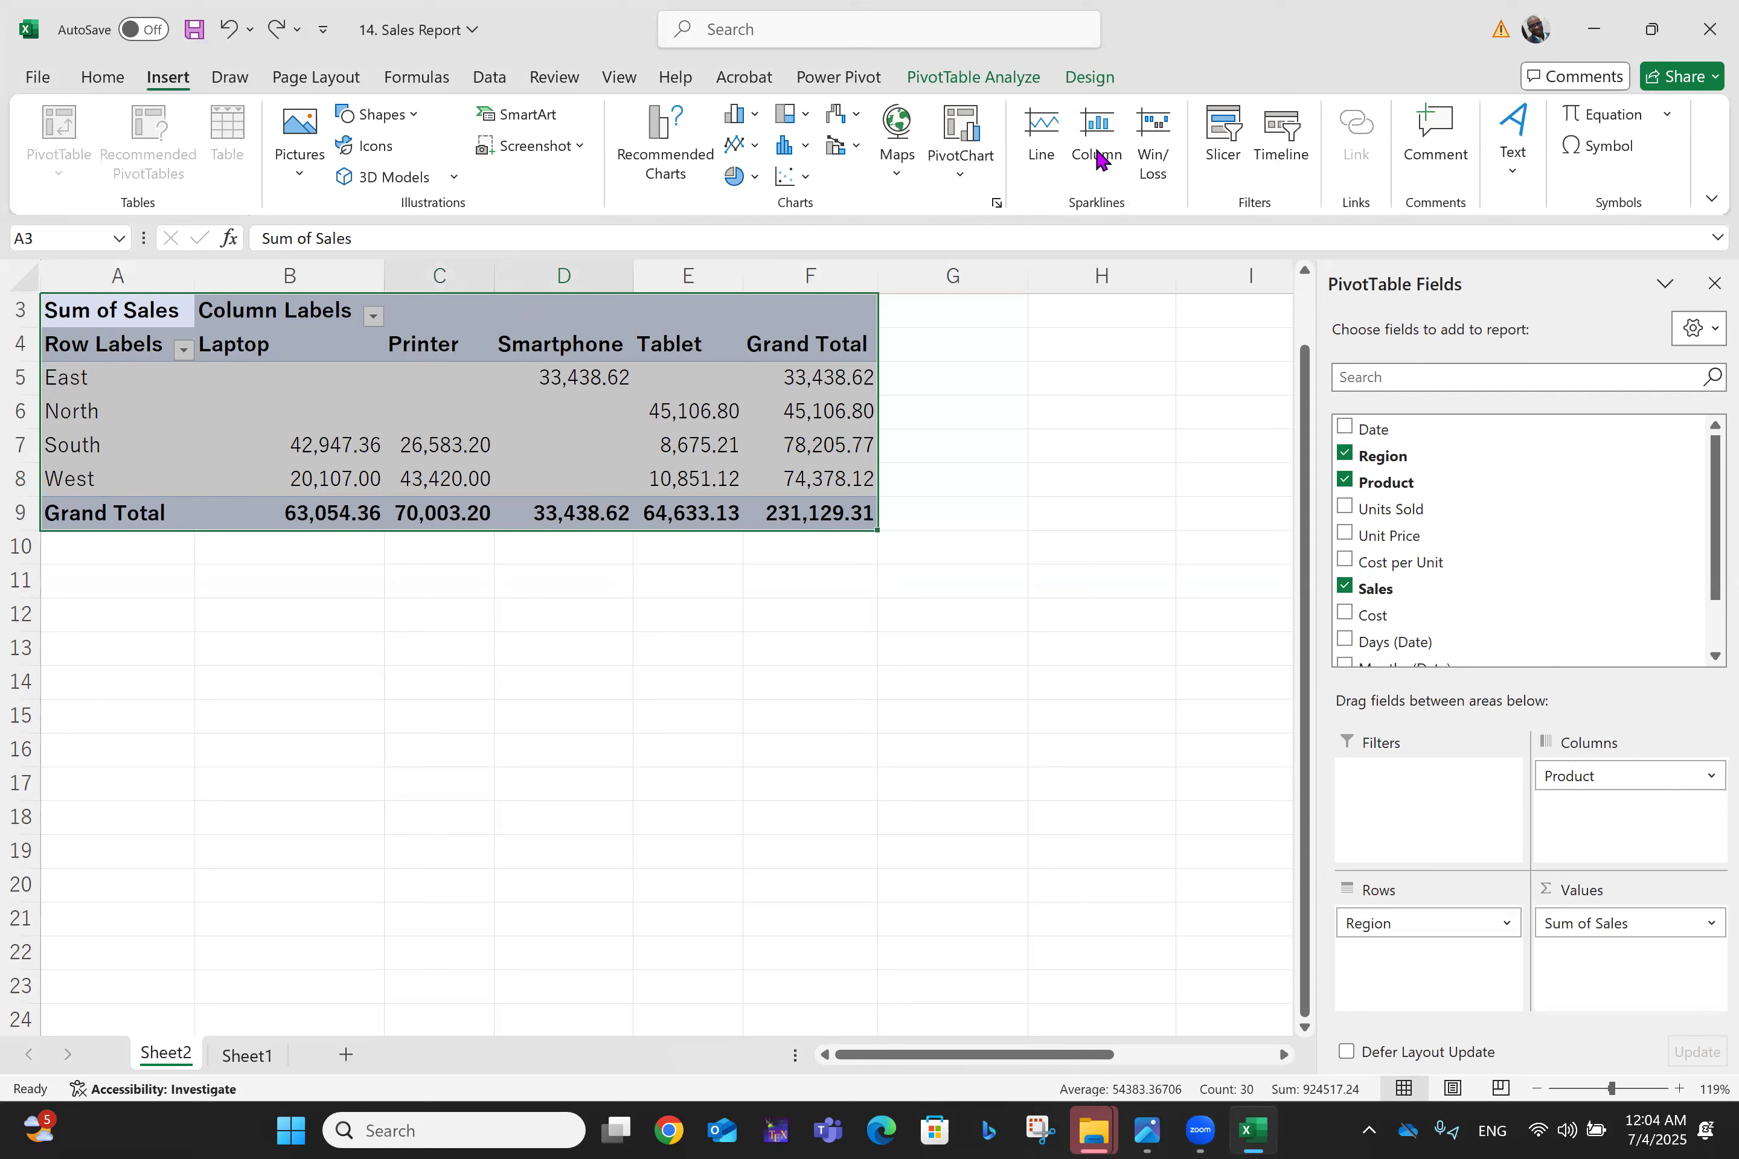
{"action": "left_click", "coordinate": [1279, 161]}
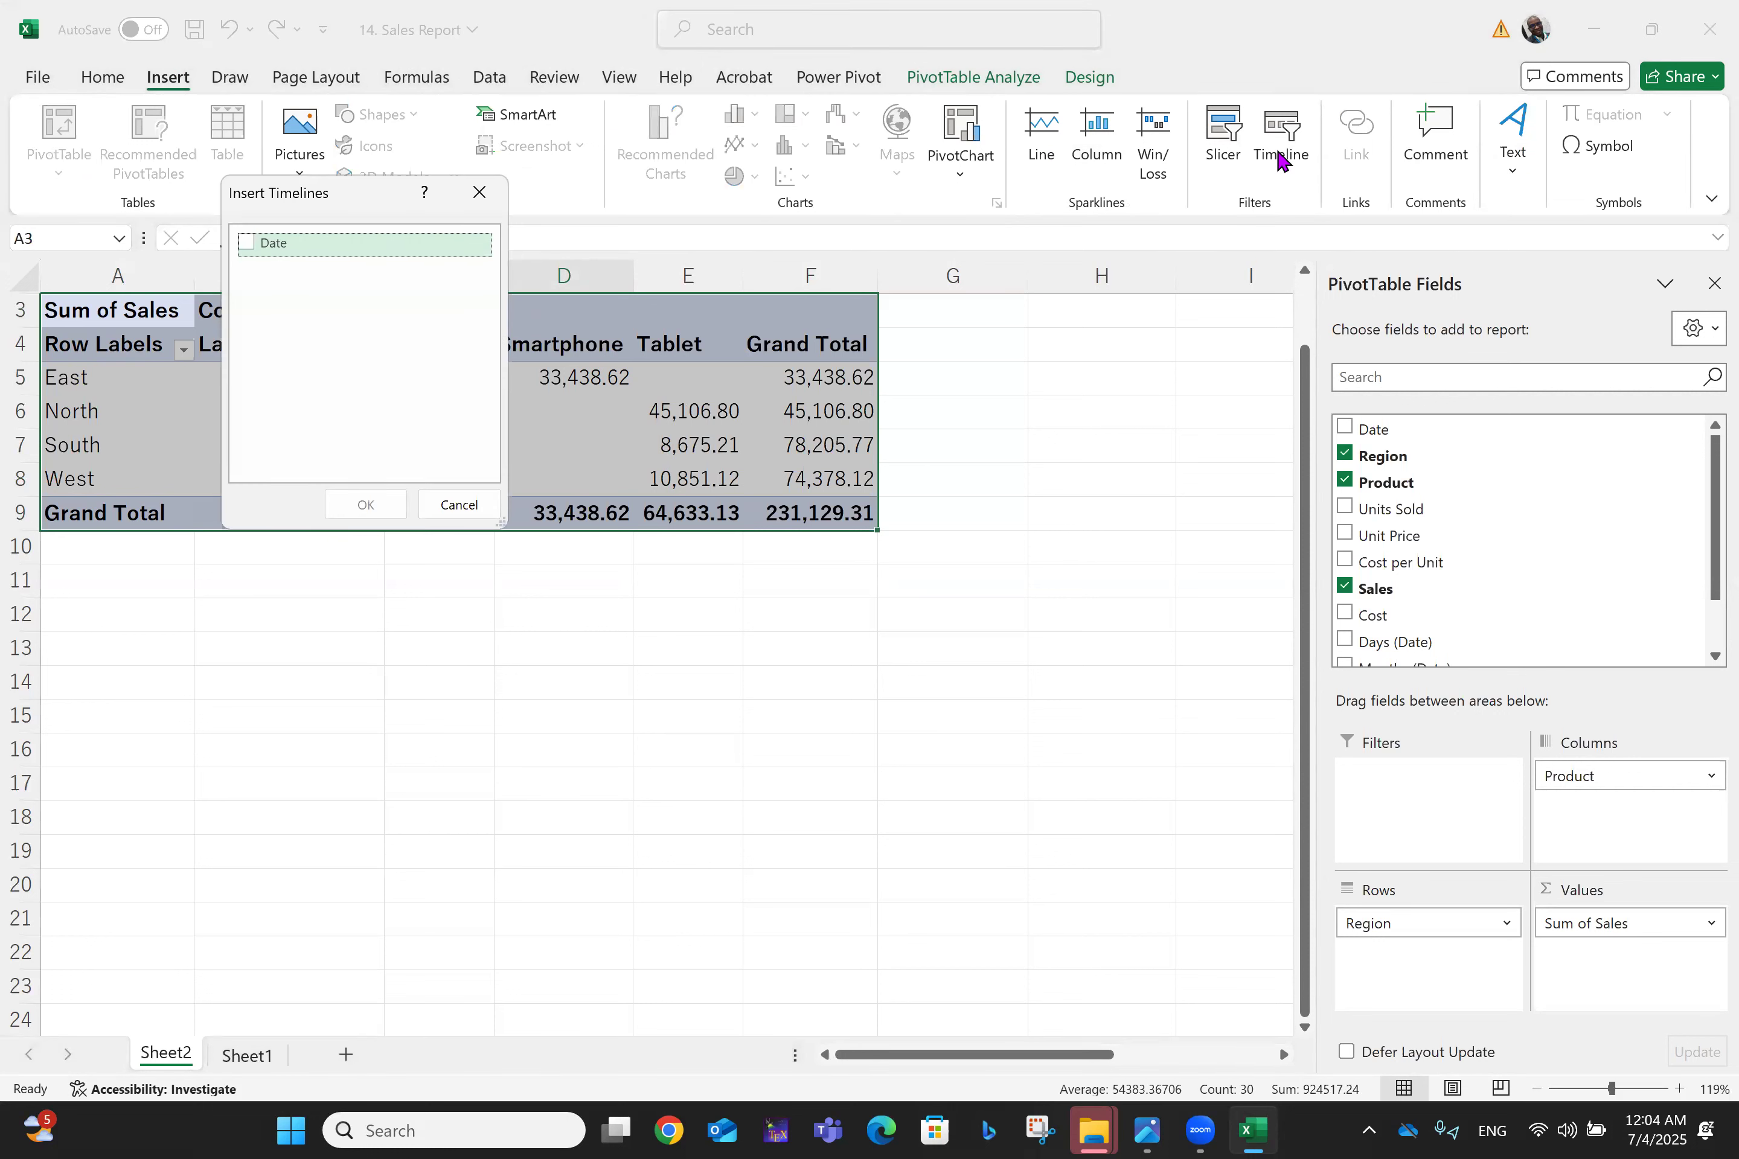
{"action": "left_click", "coordinate": [246, 243]}
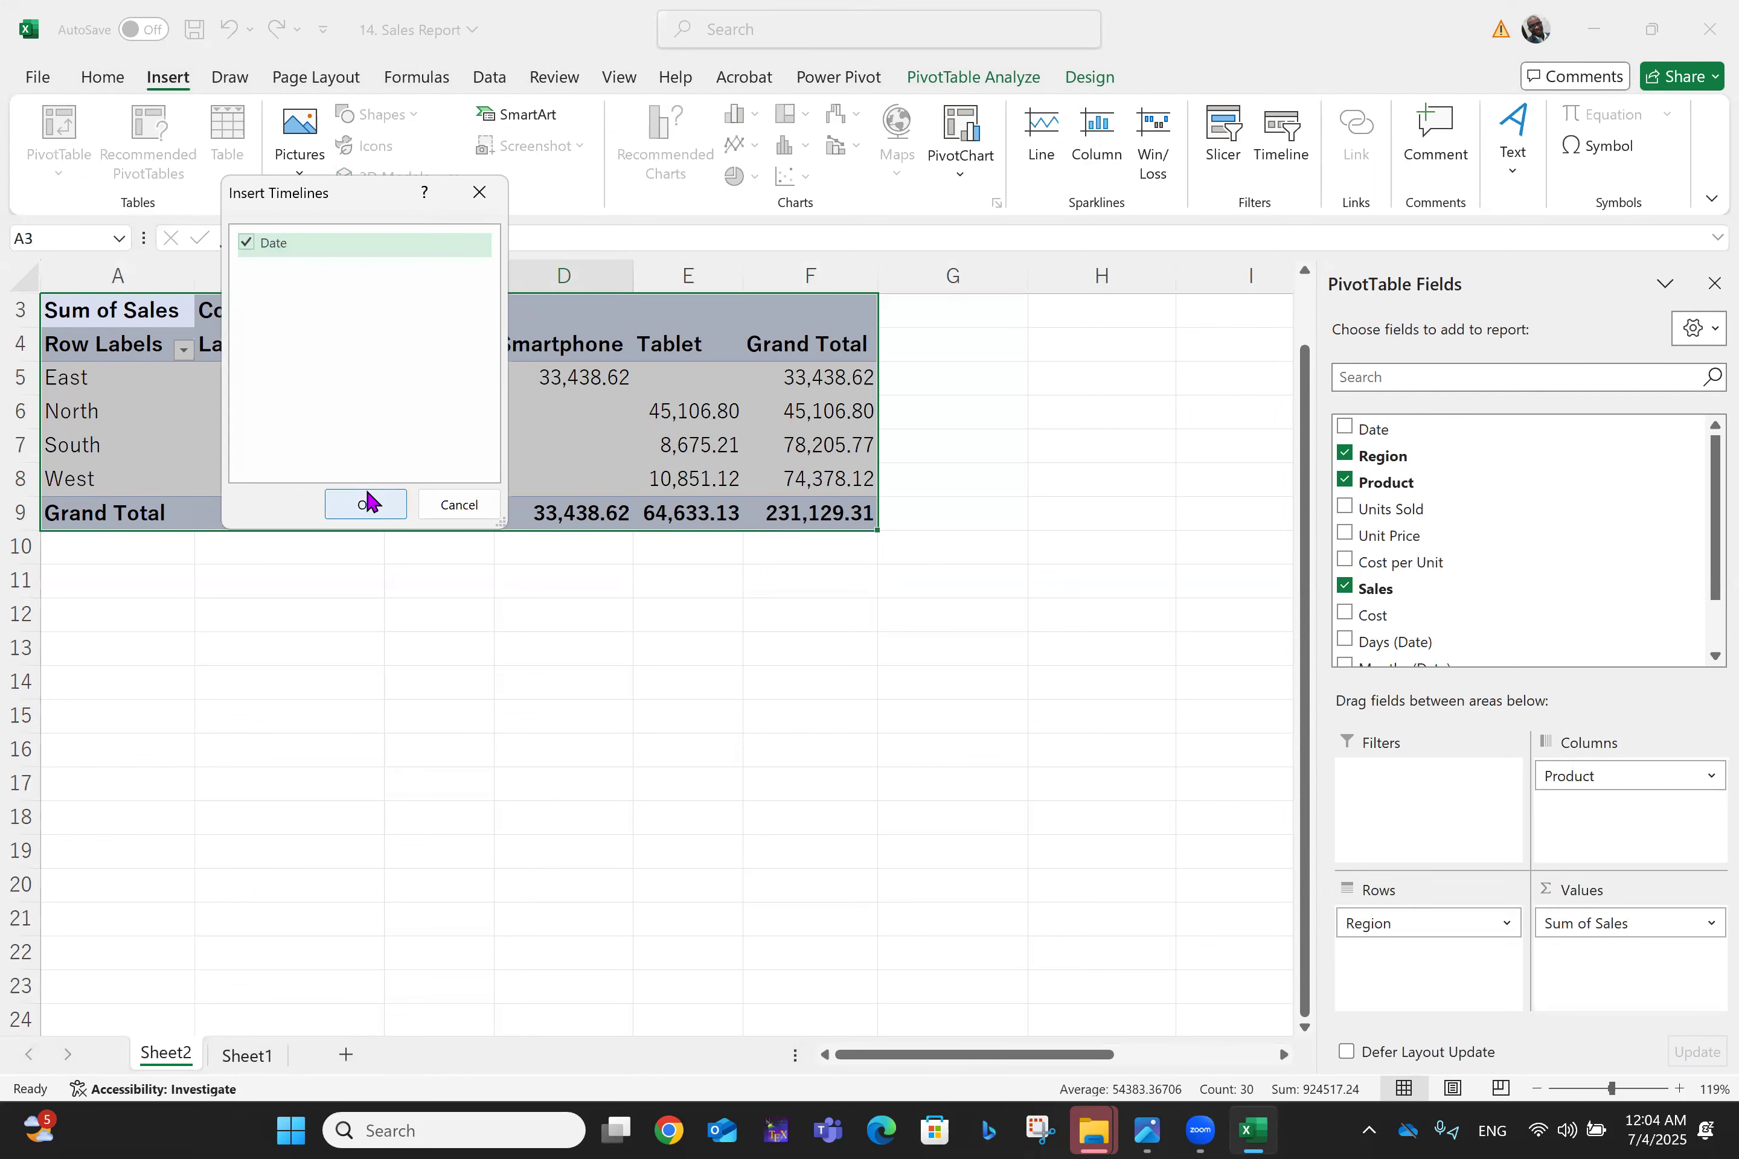
{"action": "left_click", "coordinate": [367, 502]}
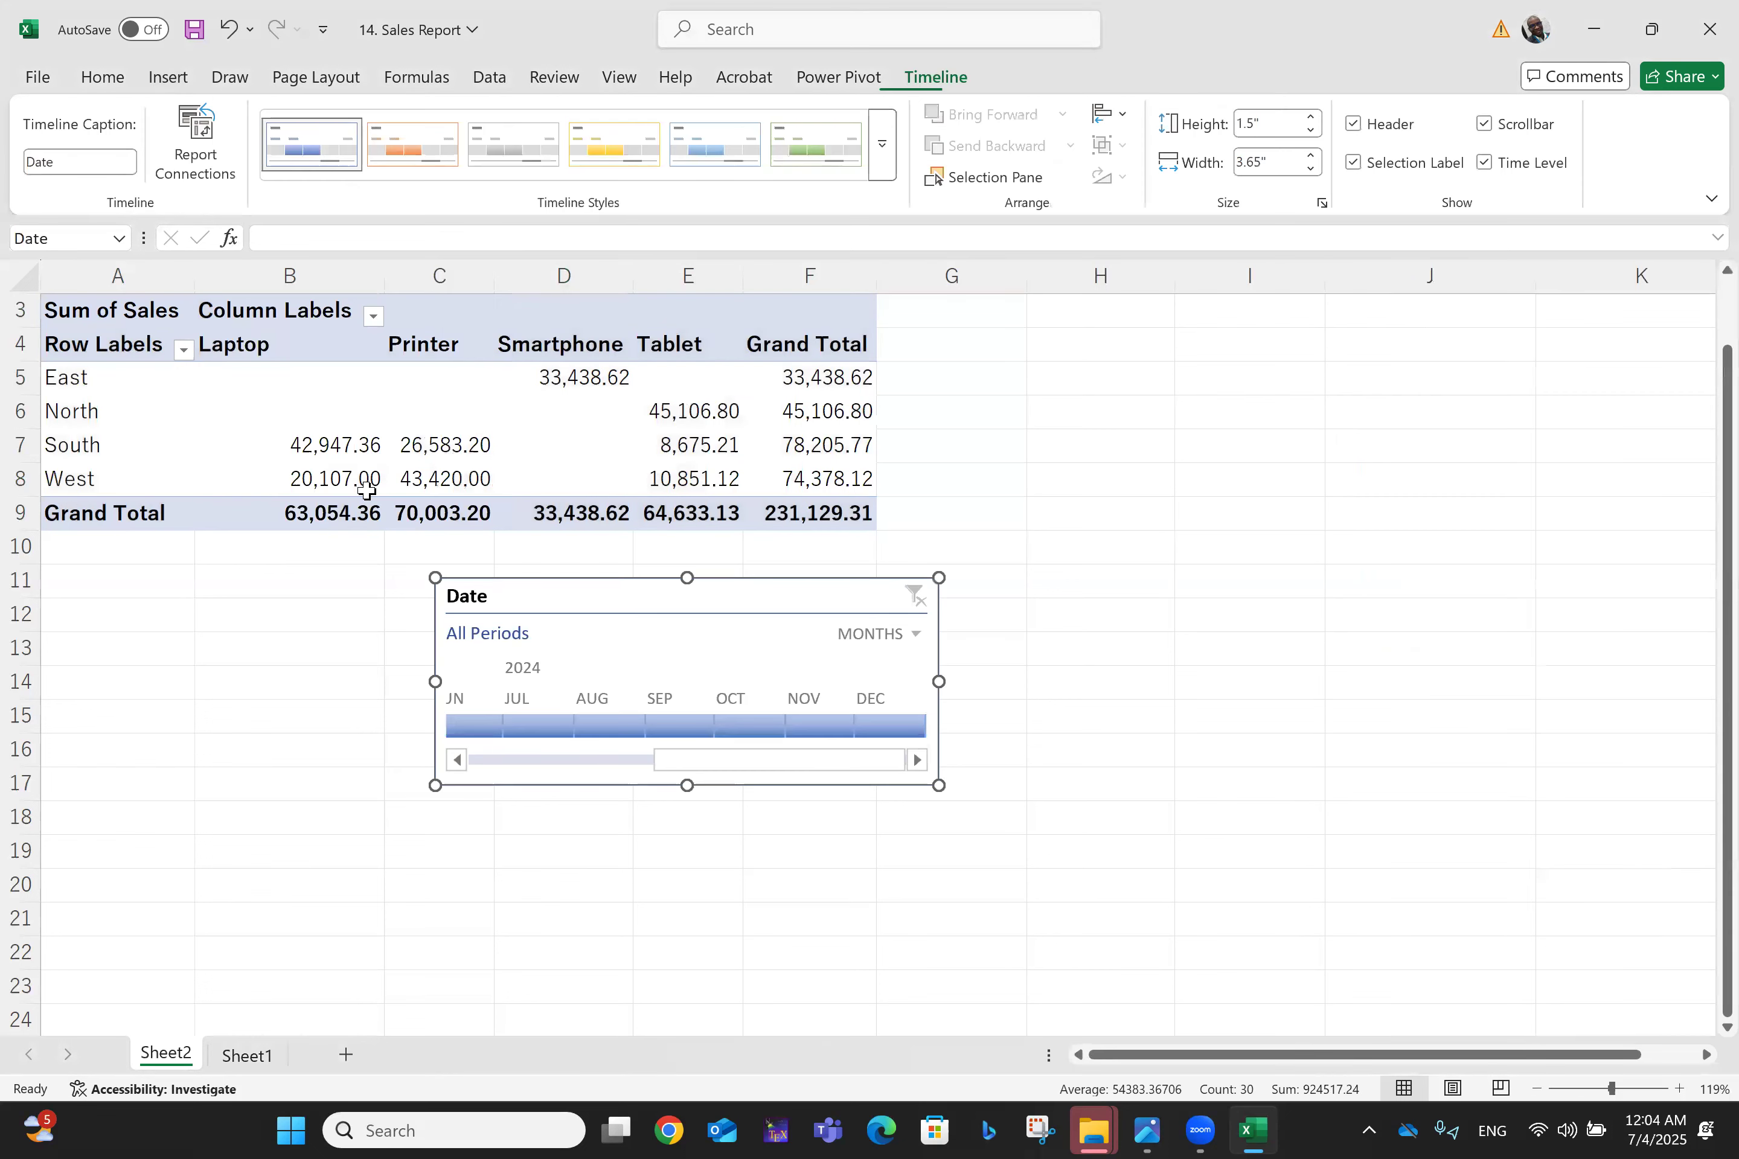
Step: Filter the PivotTable with the Date timeline to Aug 2024 and switch the period to Sep 2024
{"action": "left_click", "coordinate": [616, 733]}
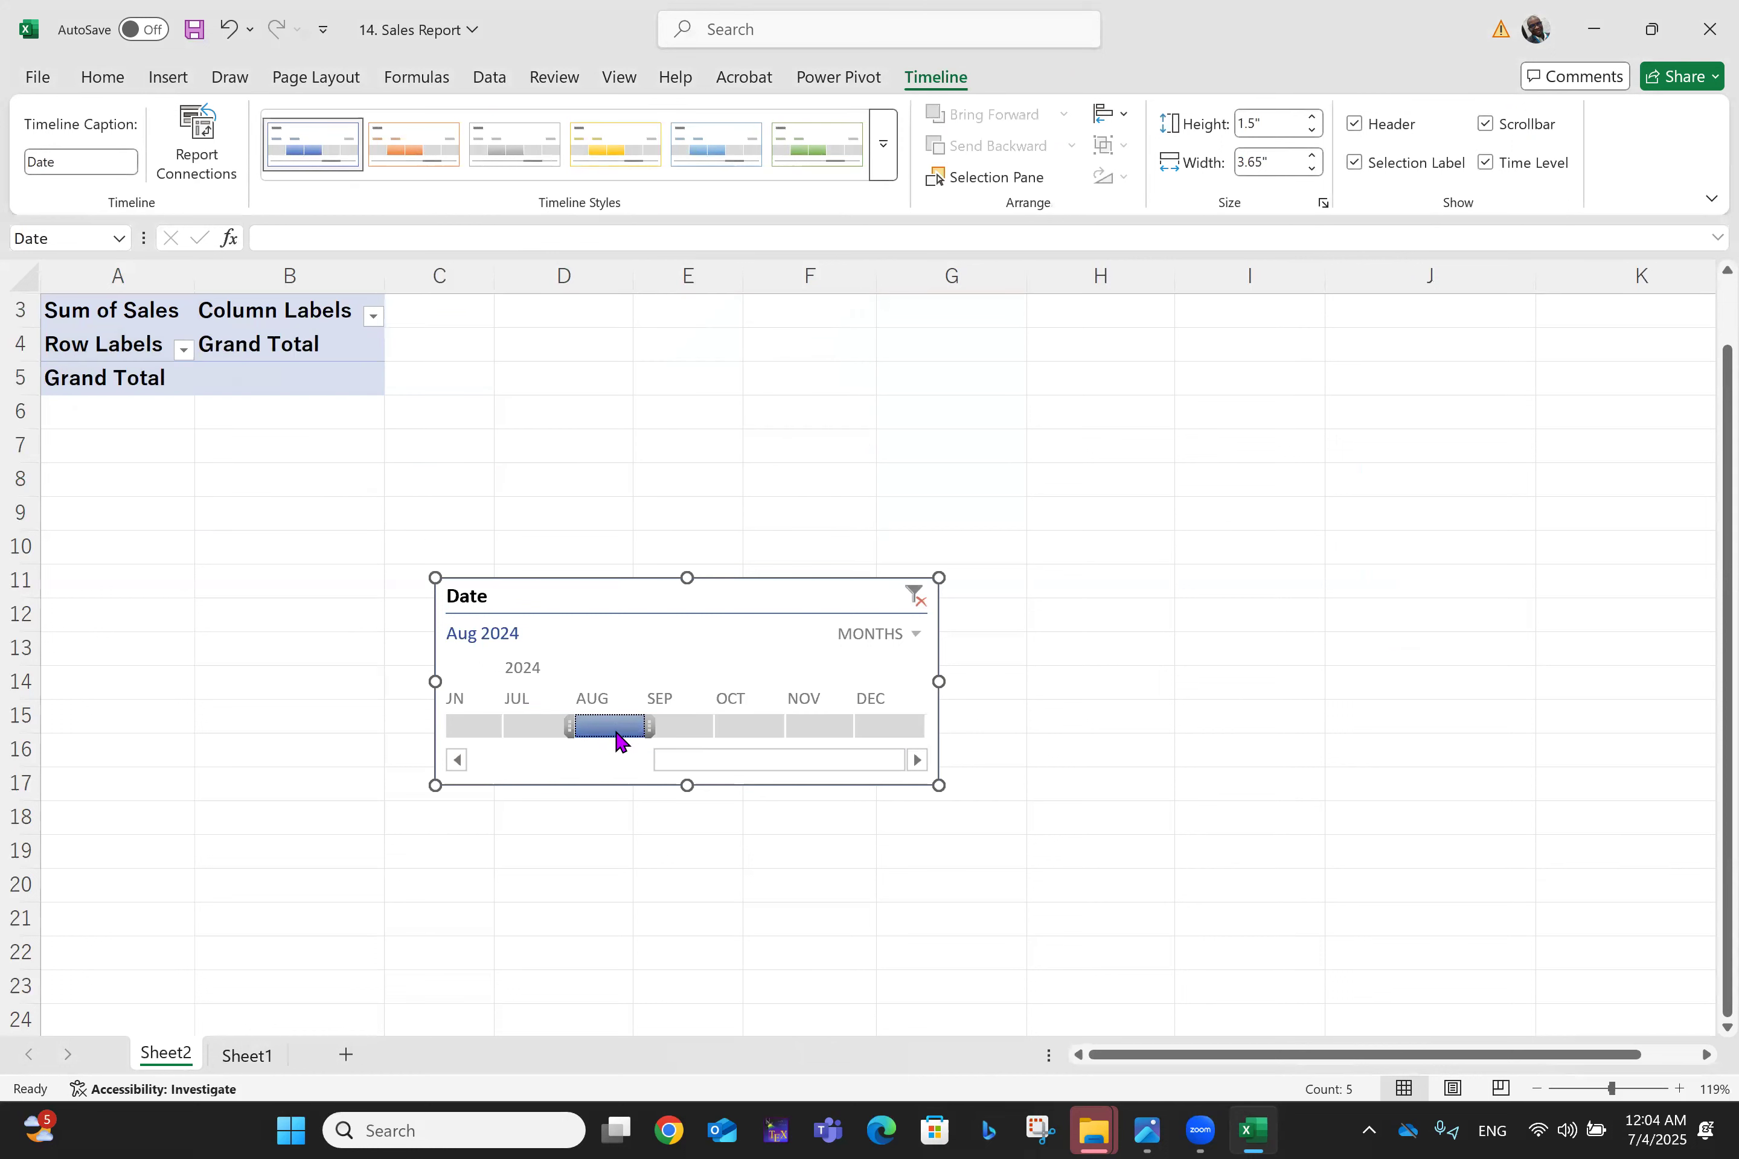
{"action": "left_click", "coordinate": [678, 726]}
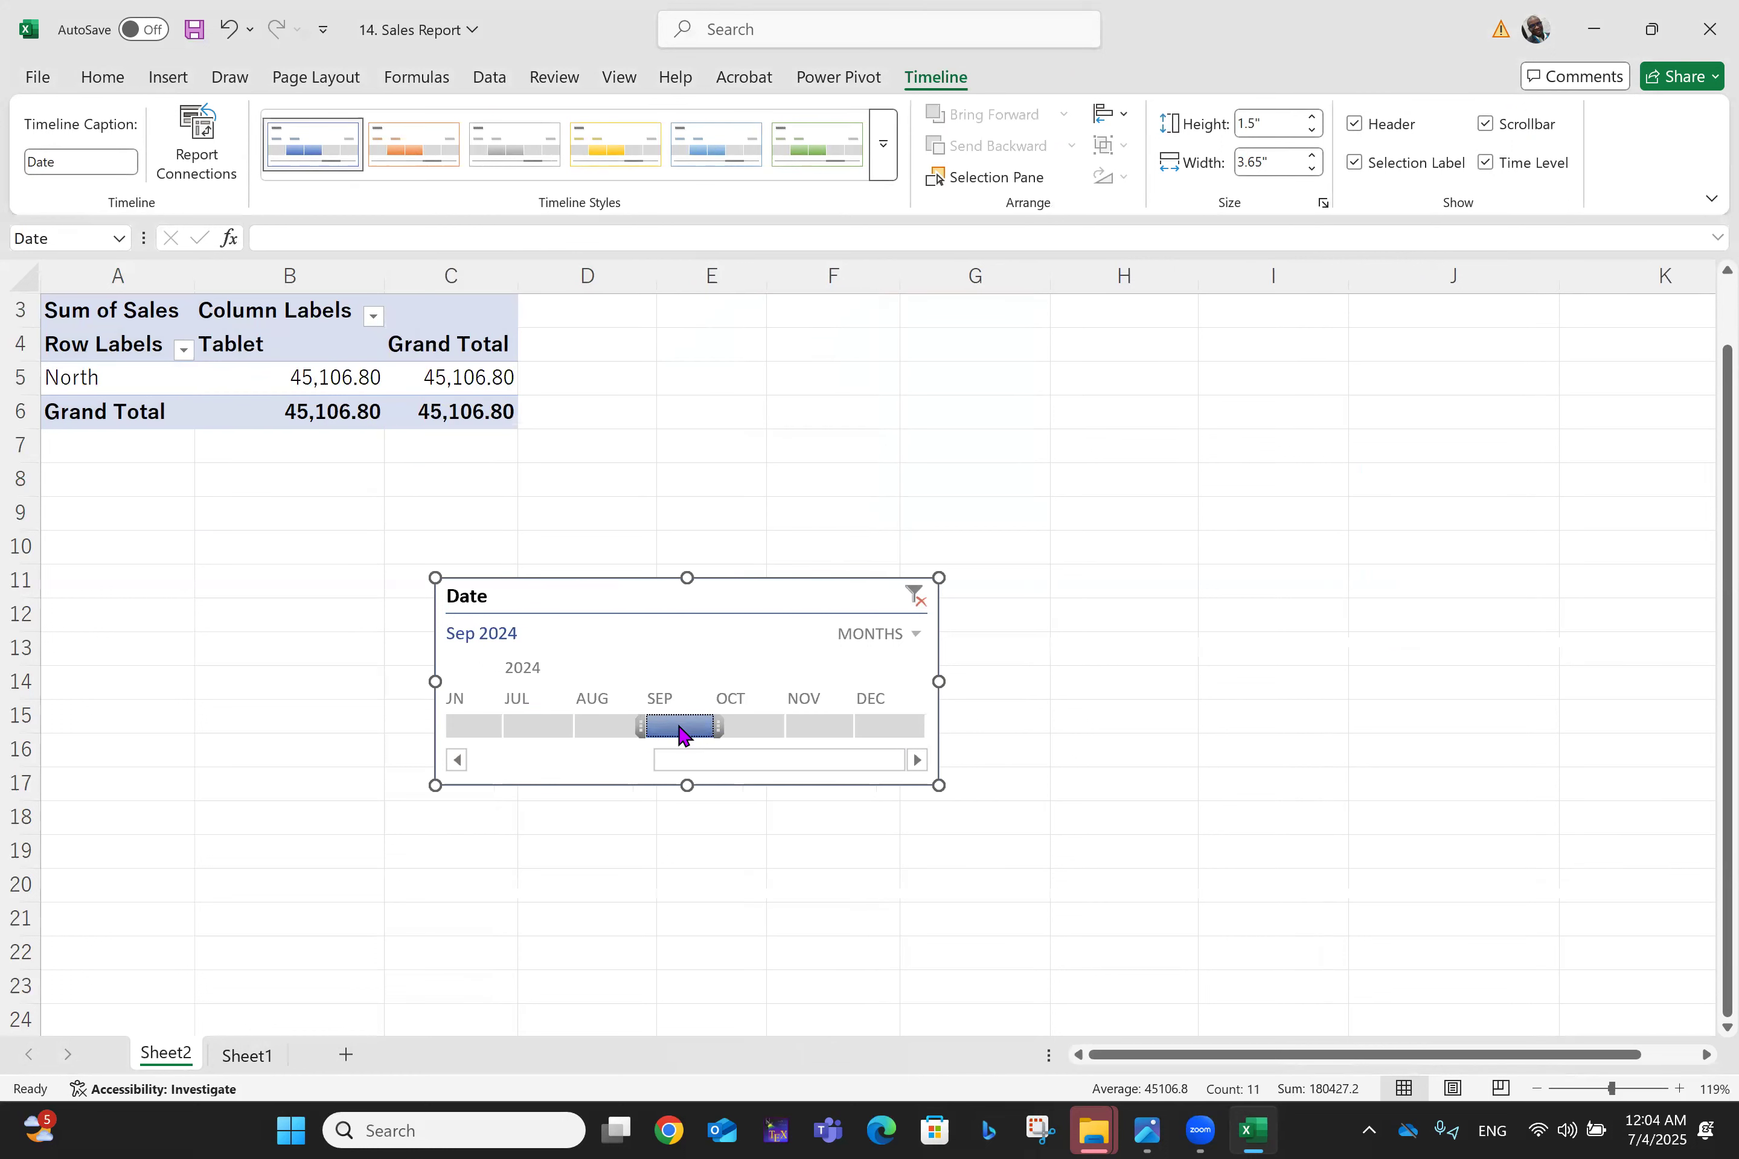
Step: Filter the PivotTable month by month with the Date timeline, including Jul, Aug, Sep and Nov 2024, and end on Dec 2024
{"action": "left_click", "coordinate": [466, 726]}
{"action": "left_click", "coordinate": [539, 727]}
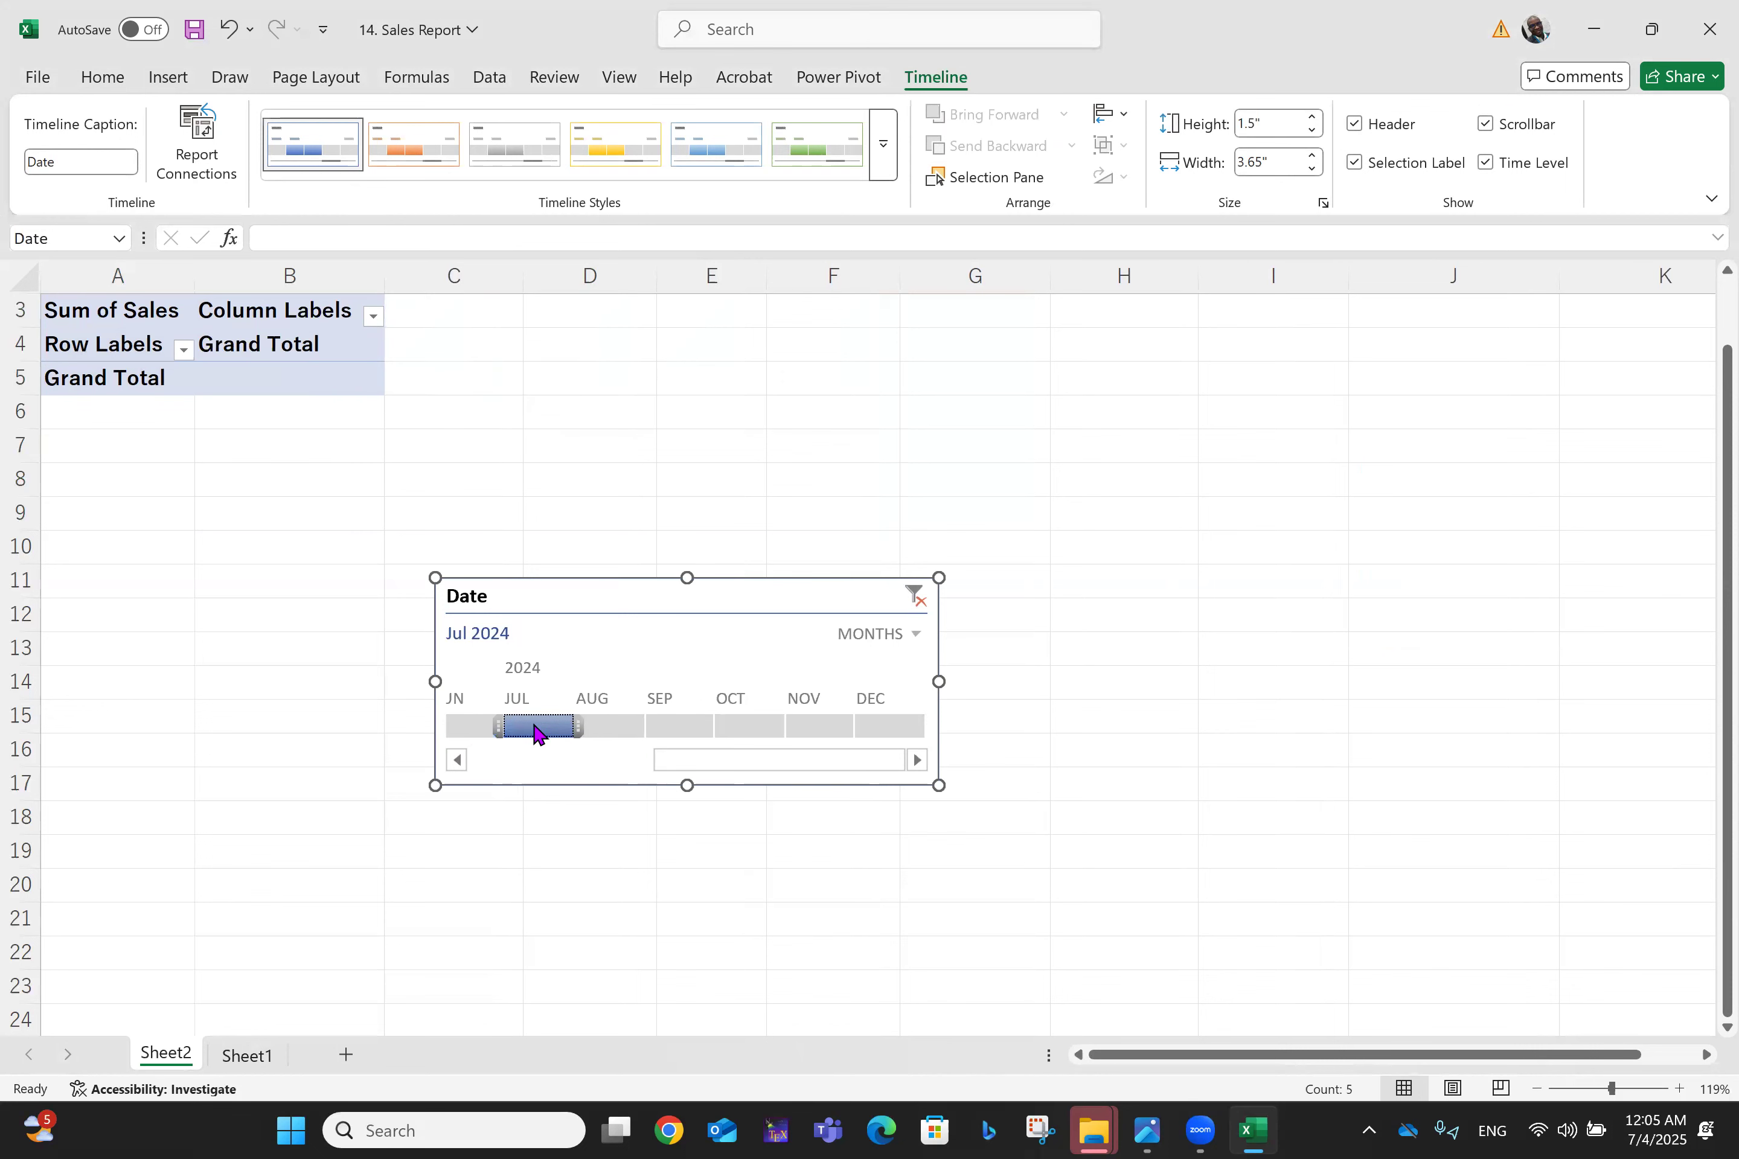
{"action": "left_click", "coordinate": [612, 727]}
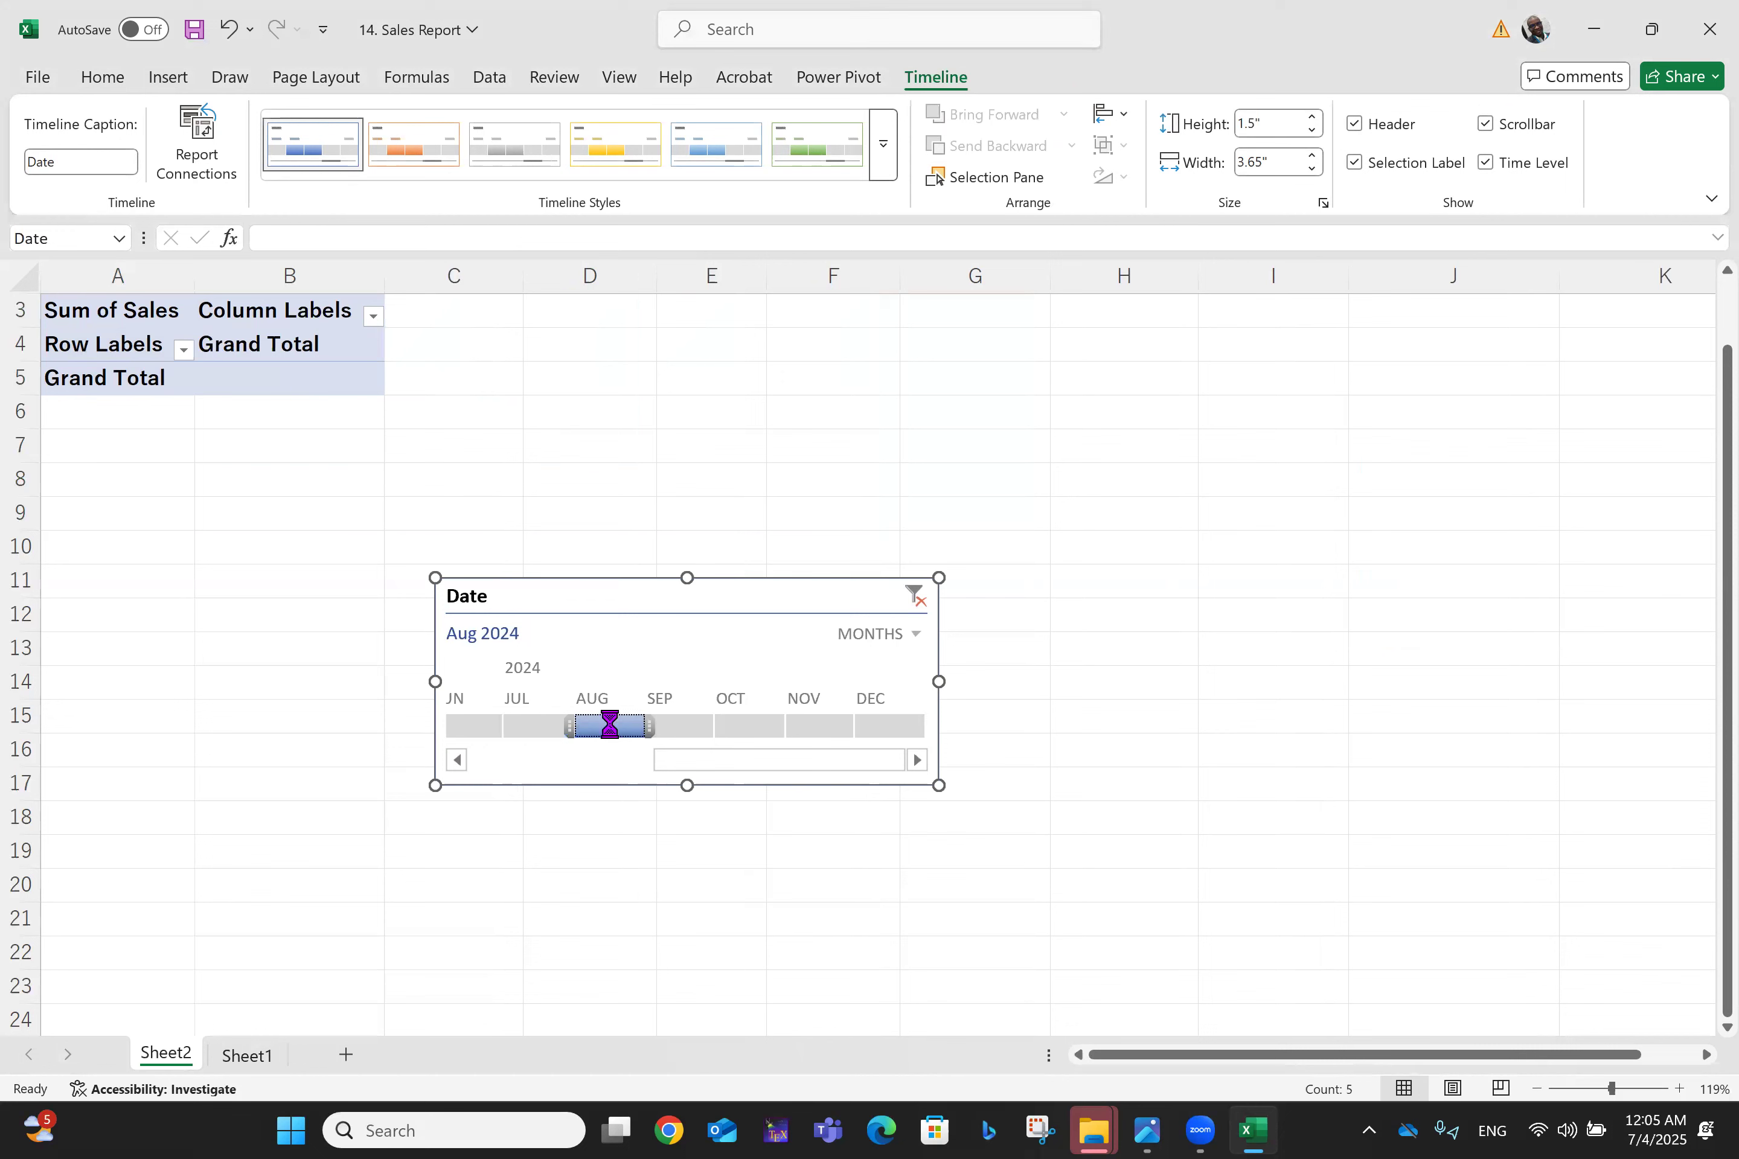
{"action": "left_click", "coordinate": [679, 727]}
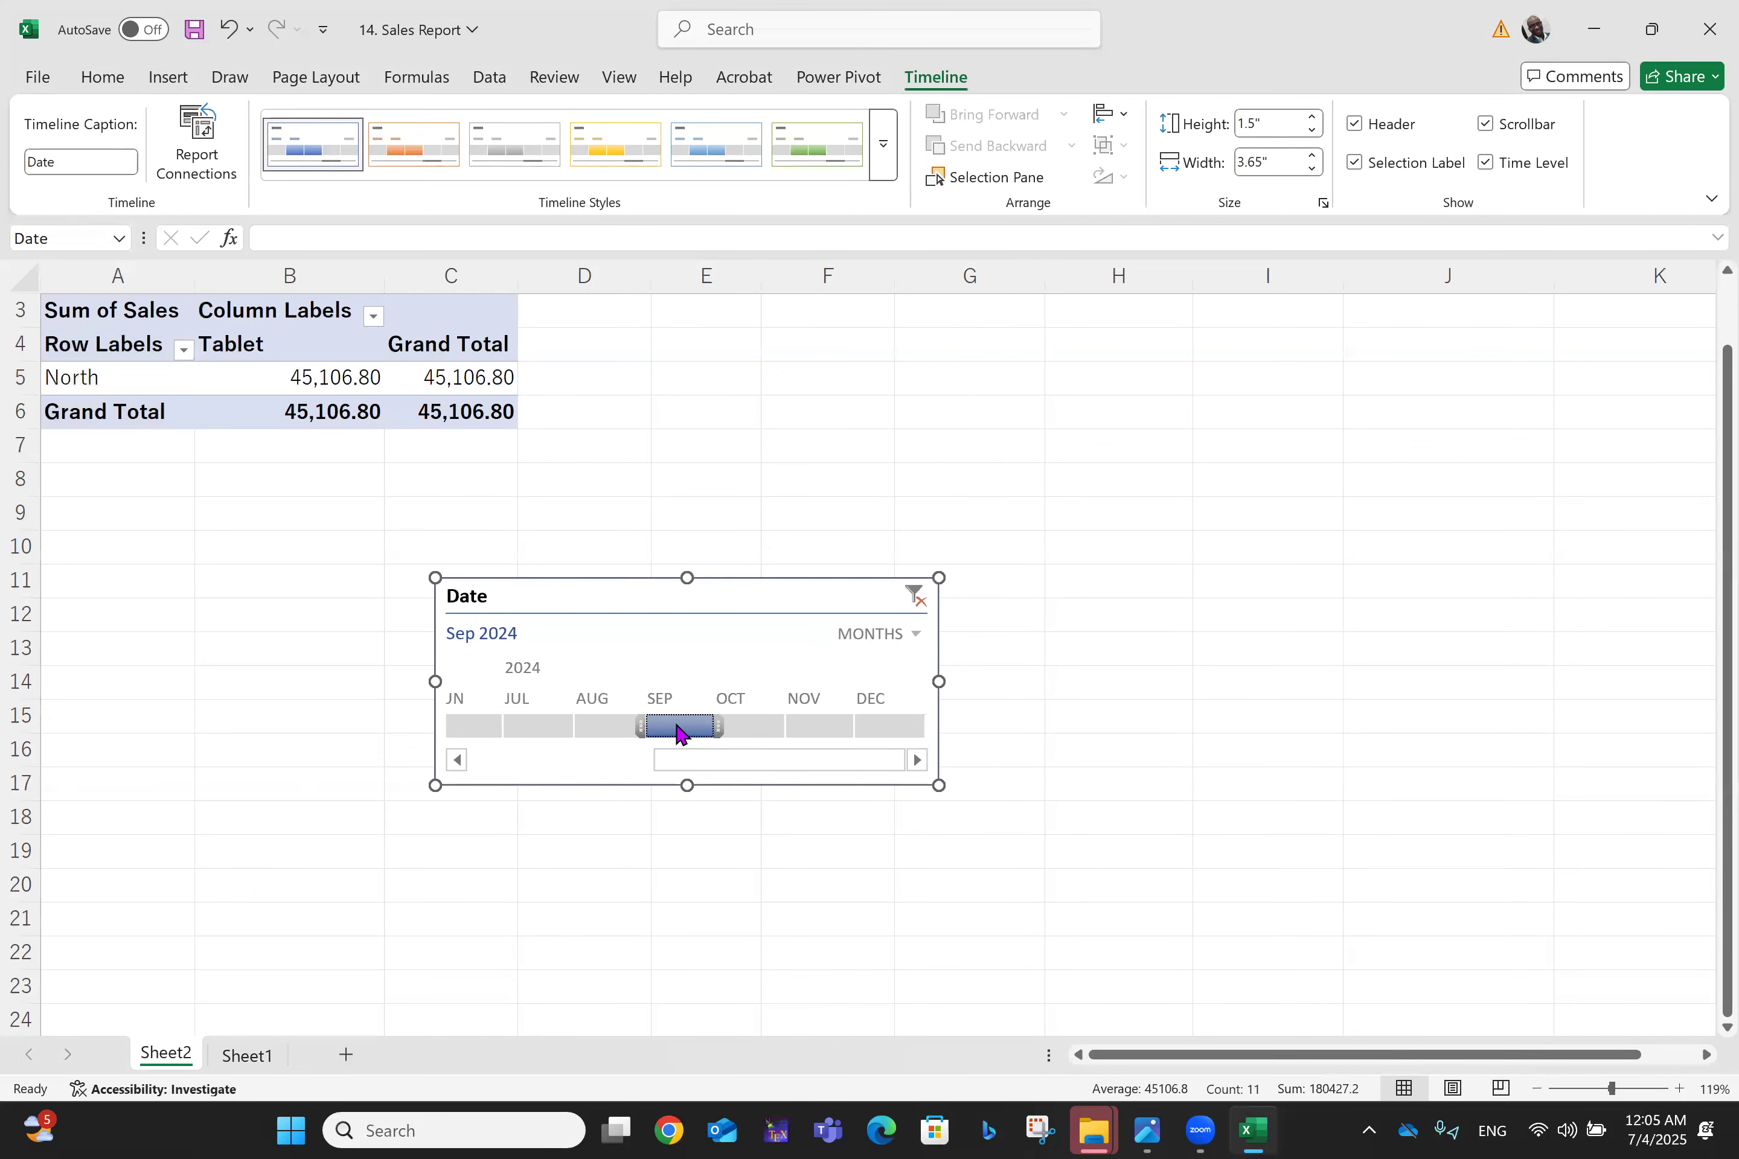
{"action": "left_click", "coordinate": [763, 727]}
{"action": "left_click", "coordinate": [814, 727]}
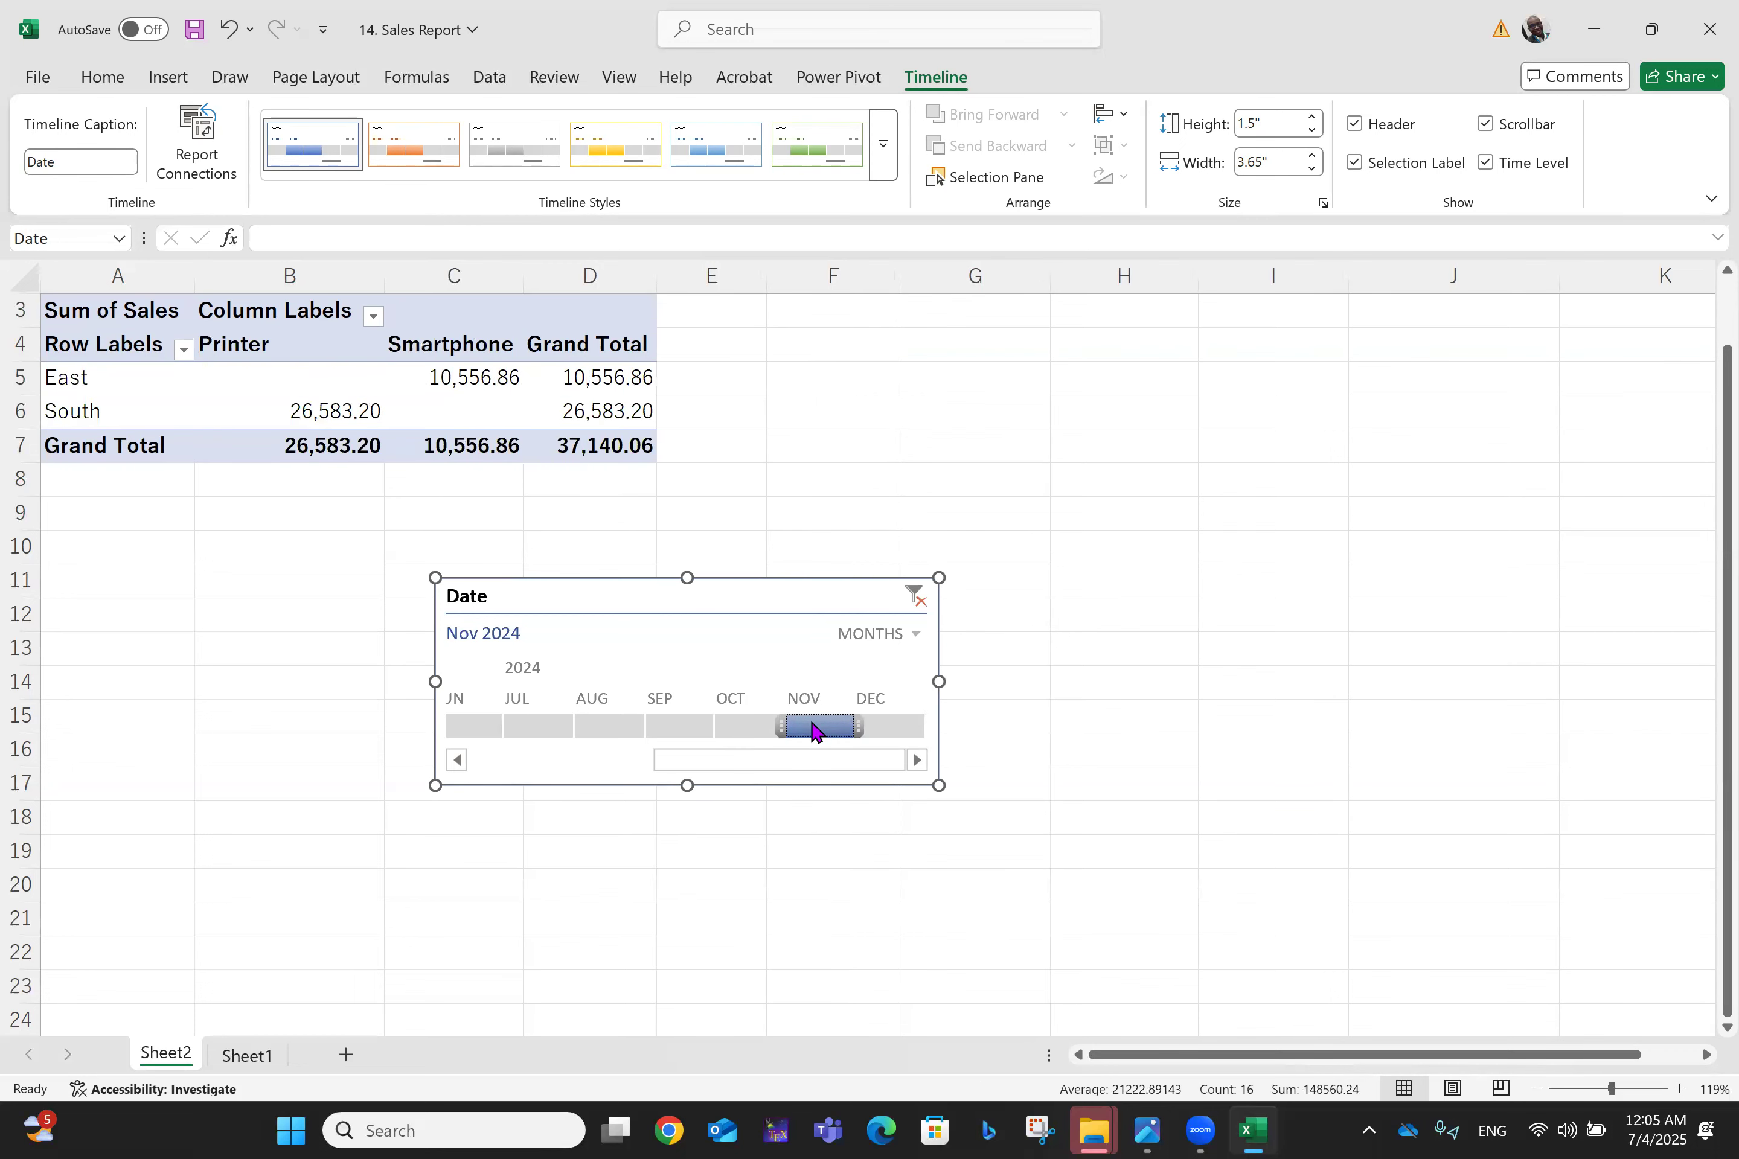
{"action": "left_click", "coordinate": [885, 727]}
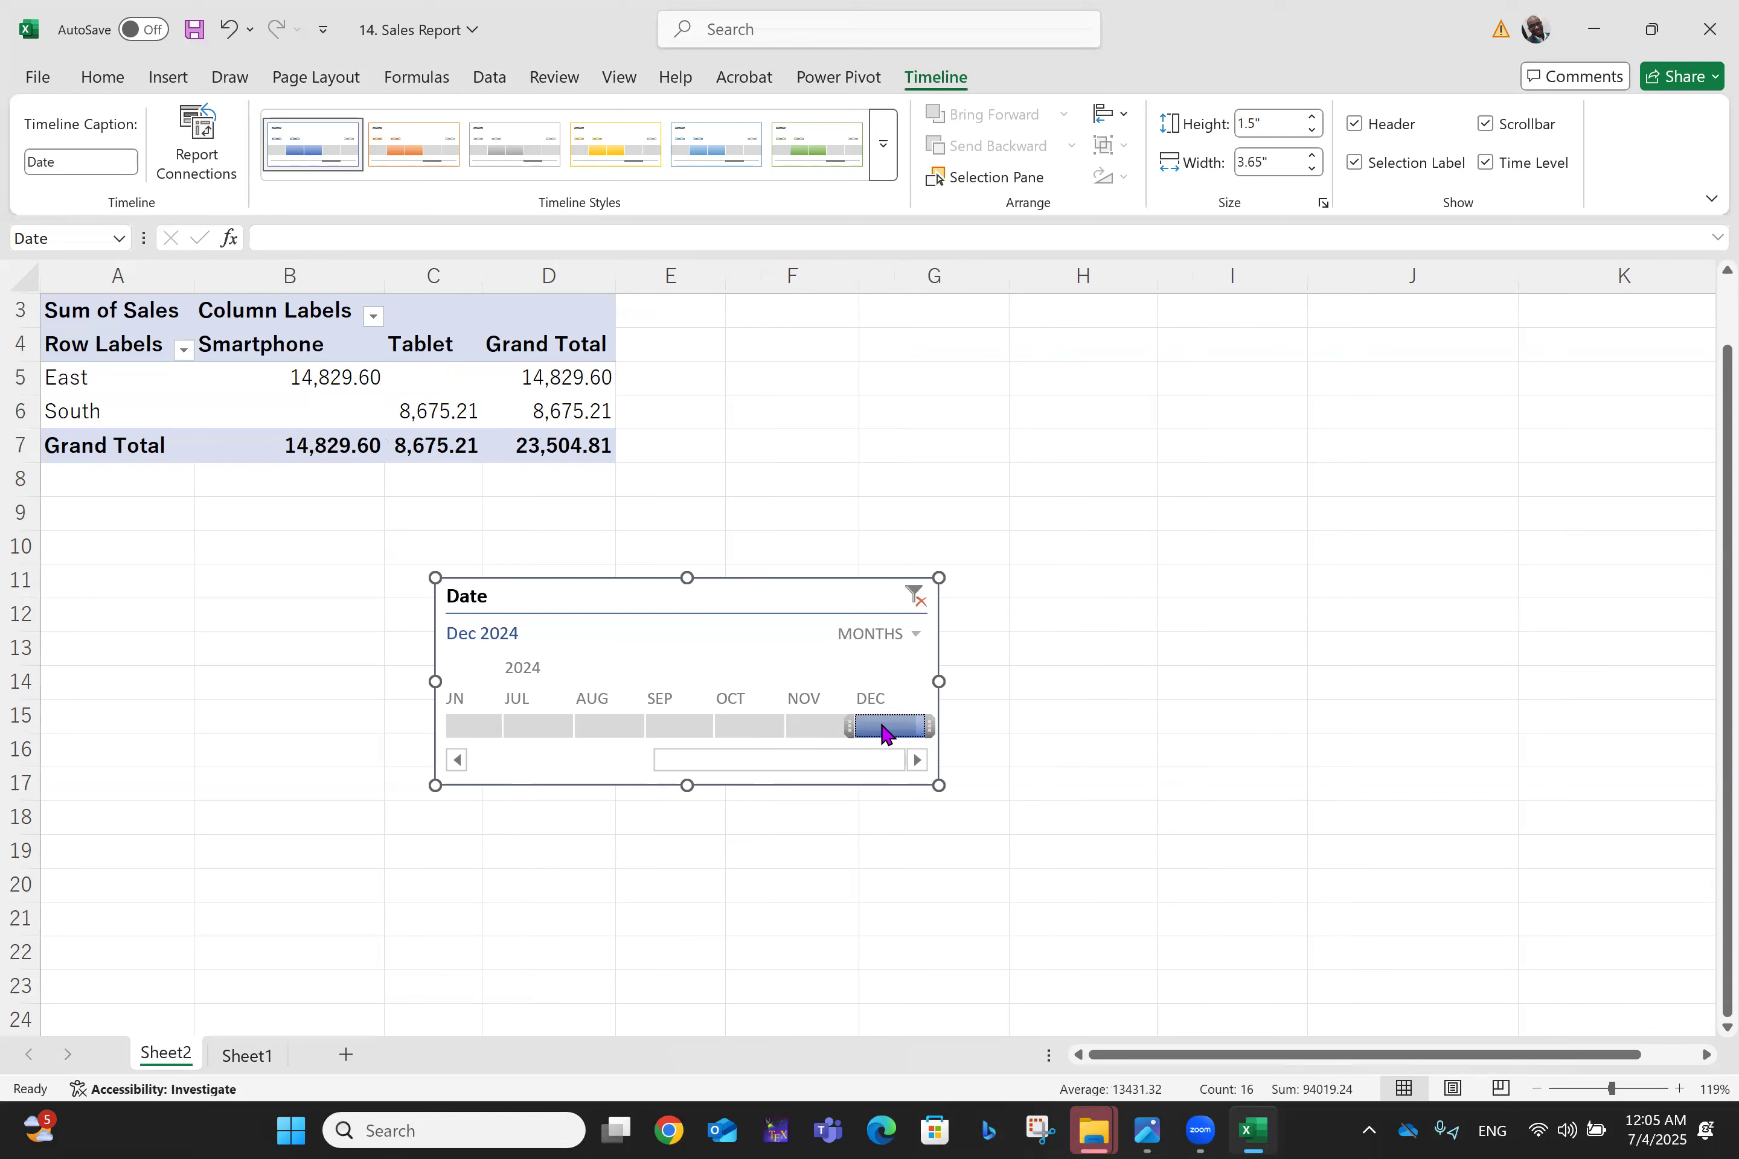
{"action": "left_click", "coordinate": [918, 754]}
Step: Start a new record in row 12 of the Sheet1 sales table with date 1/07/2025, region East and product Laptop
{"action": "left_click", "coordinate": [244, 1061]}
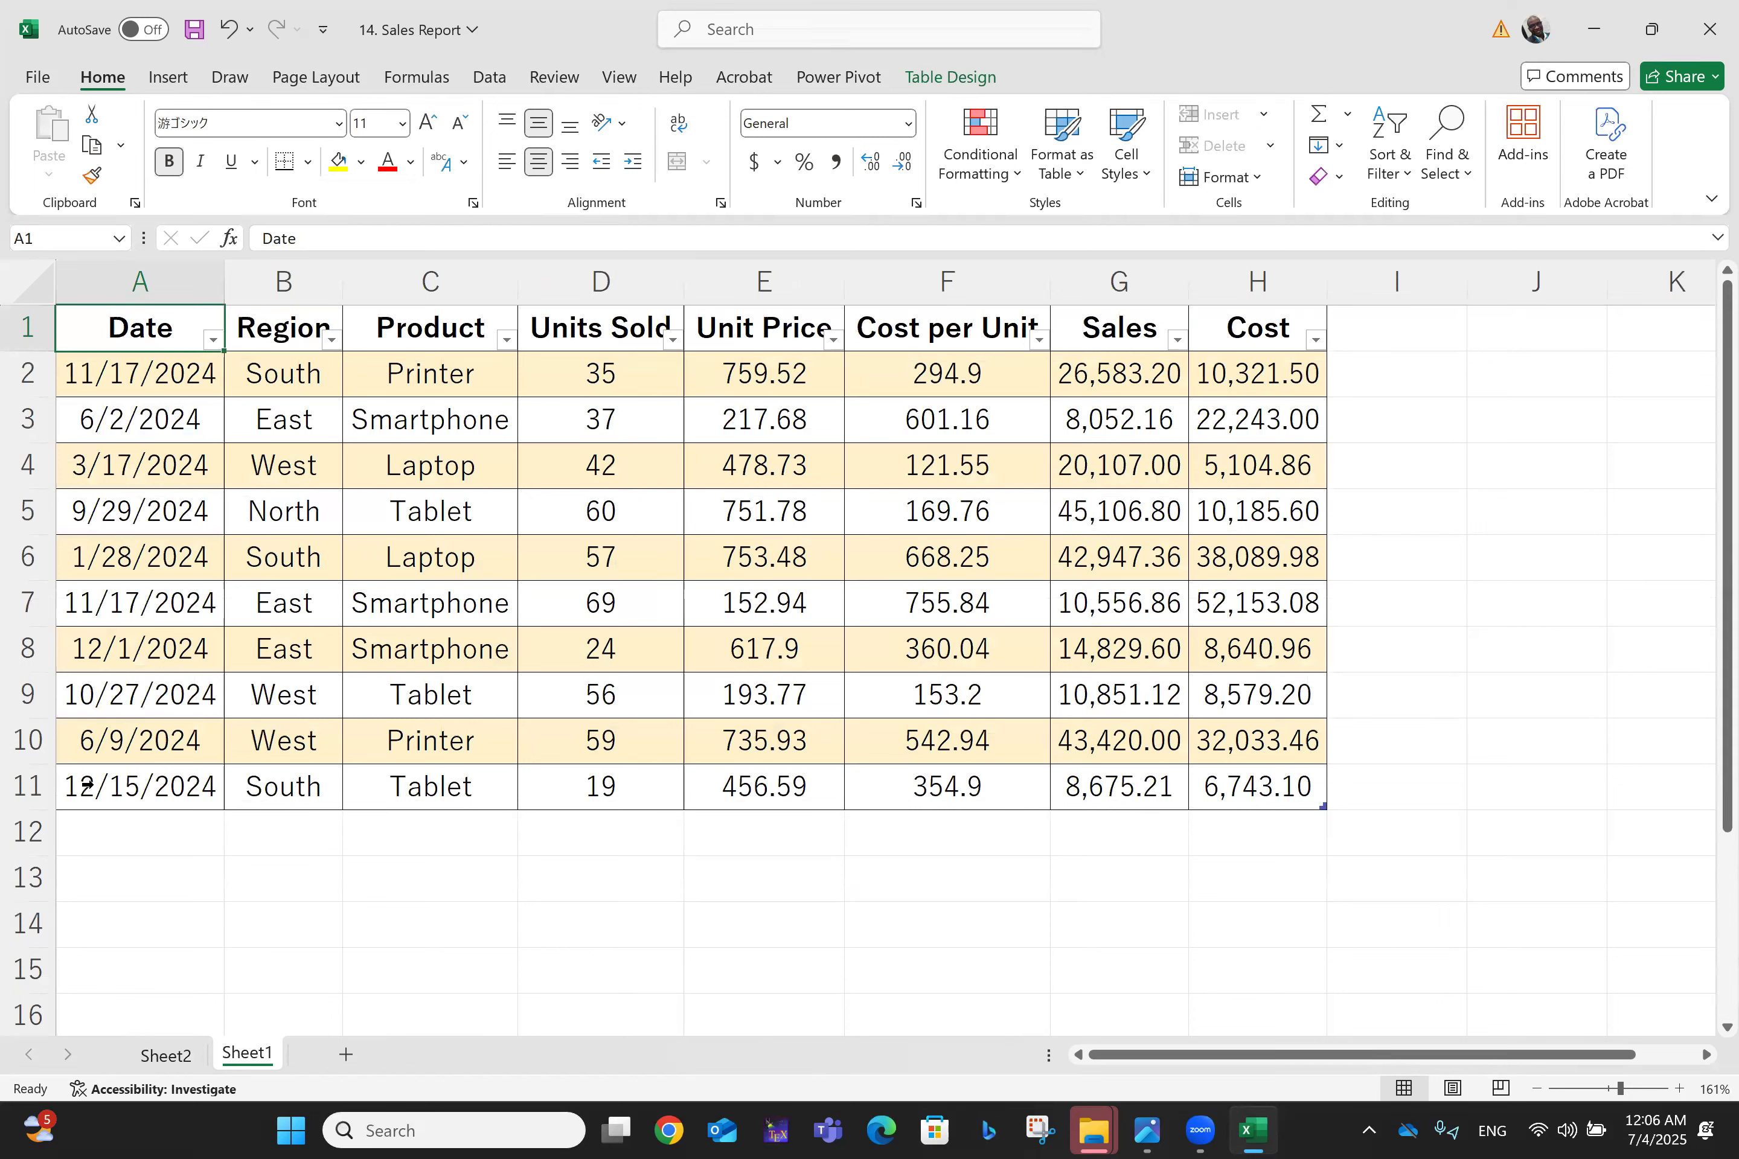
{"action": "left_click", "coordinate": [112, 842]}
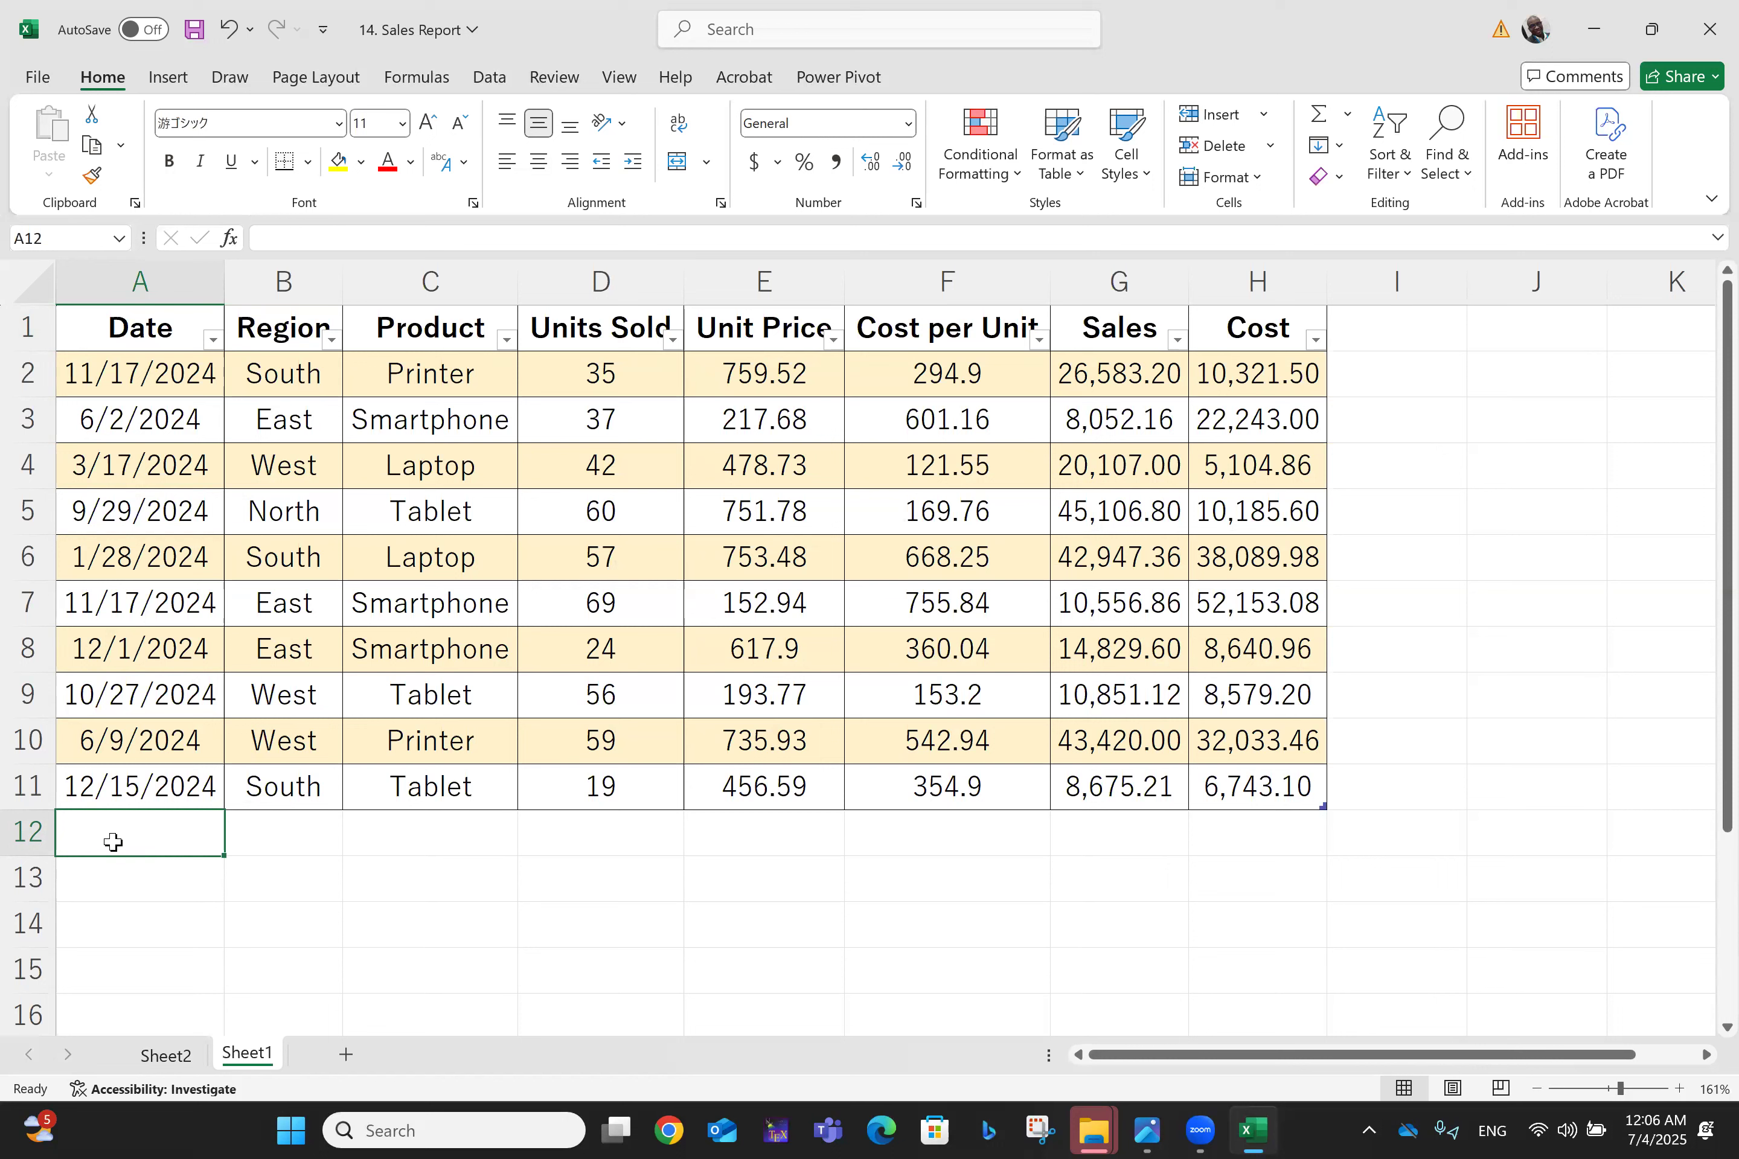
{"action": "type", "text": "1/07/2025"}
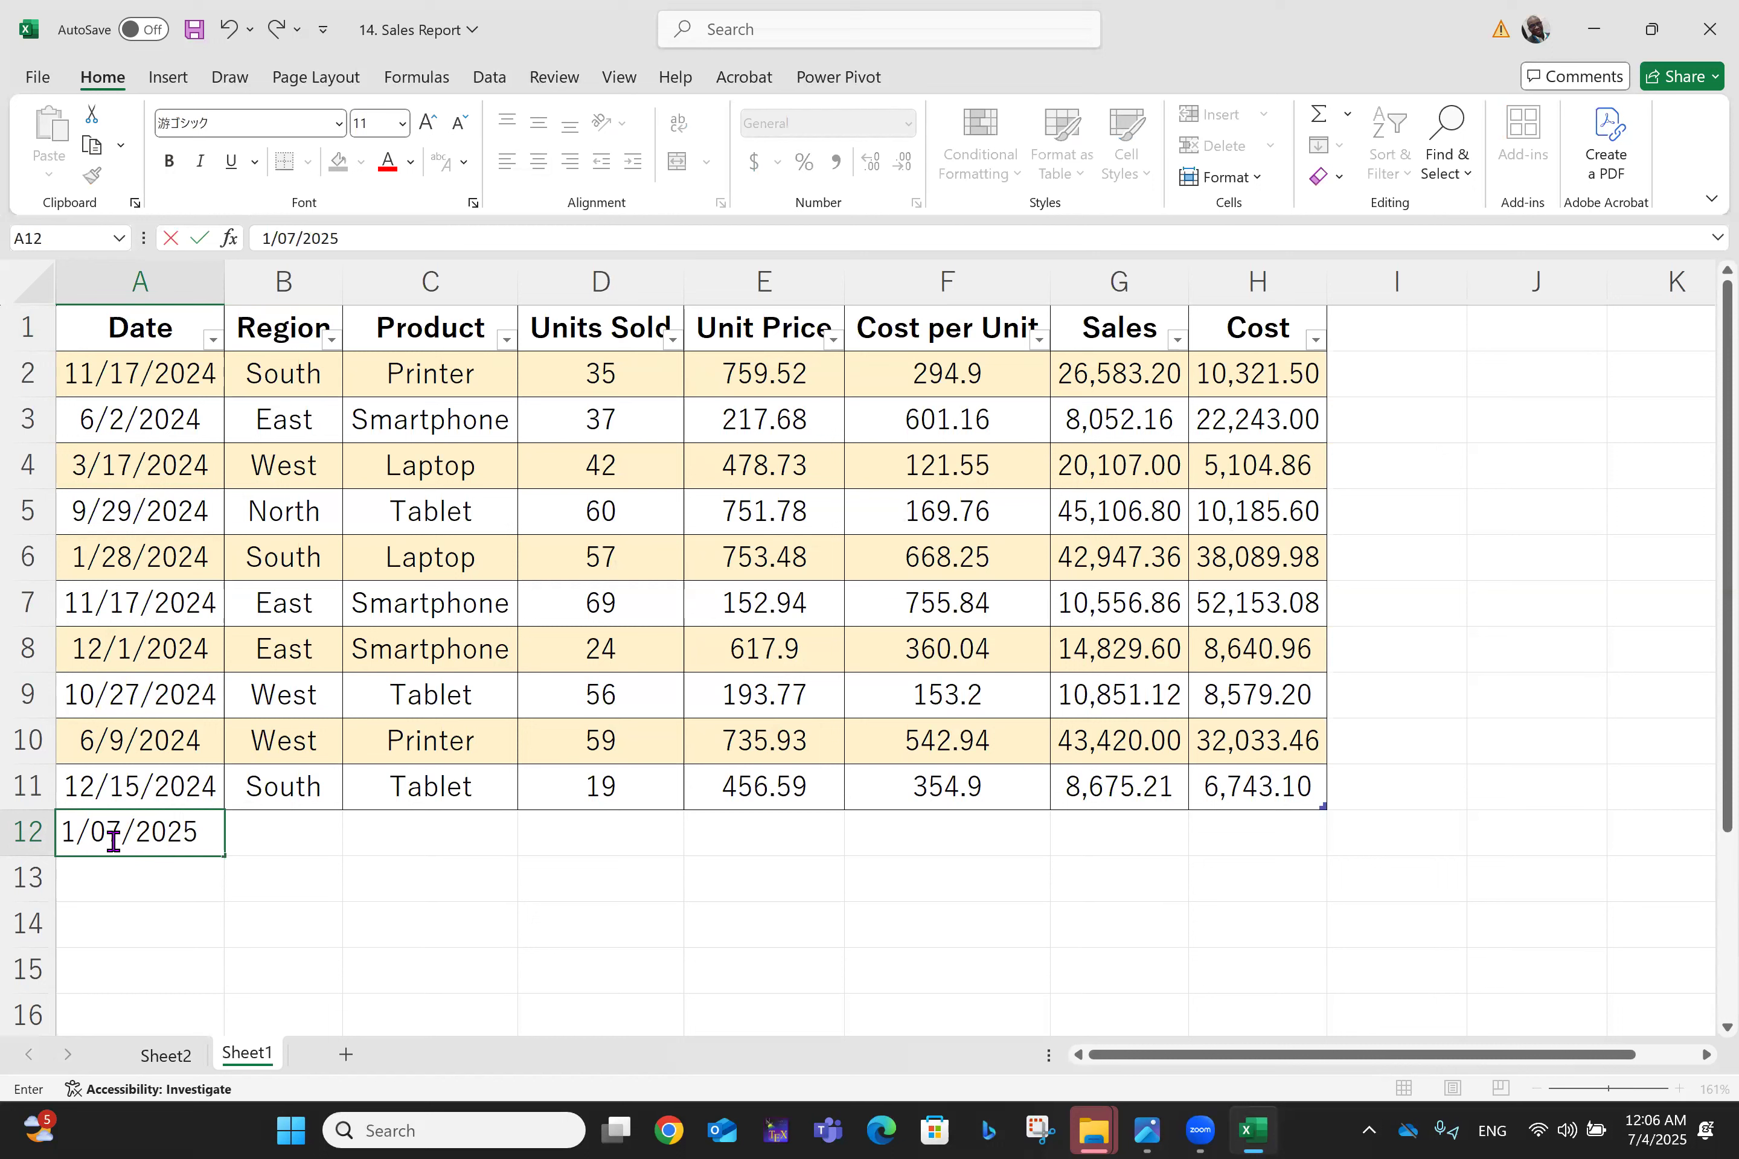
{"action": "key", "text": "Tab"}
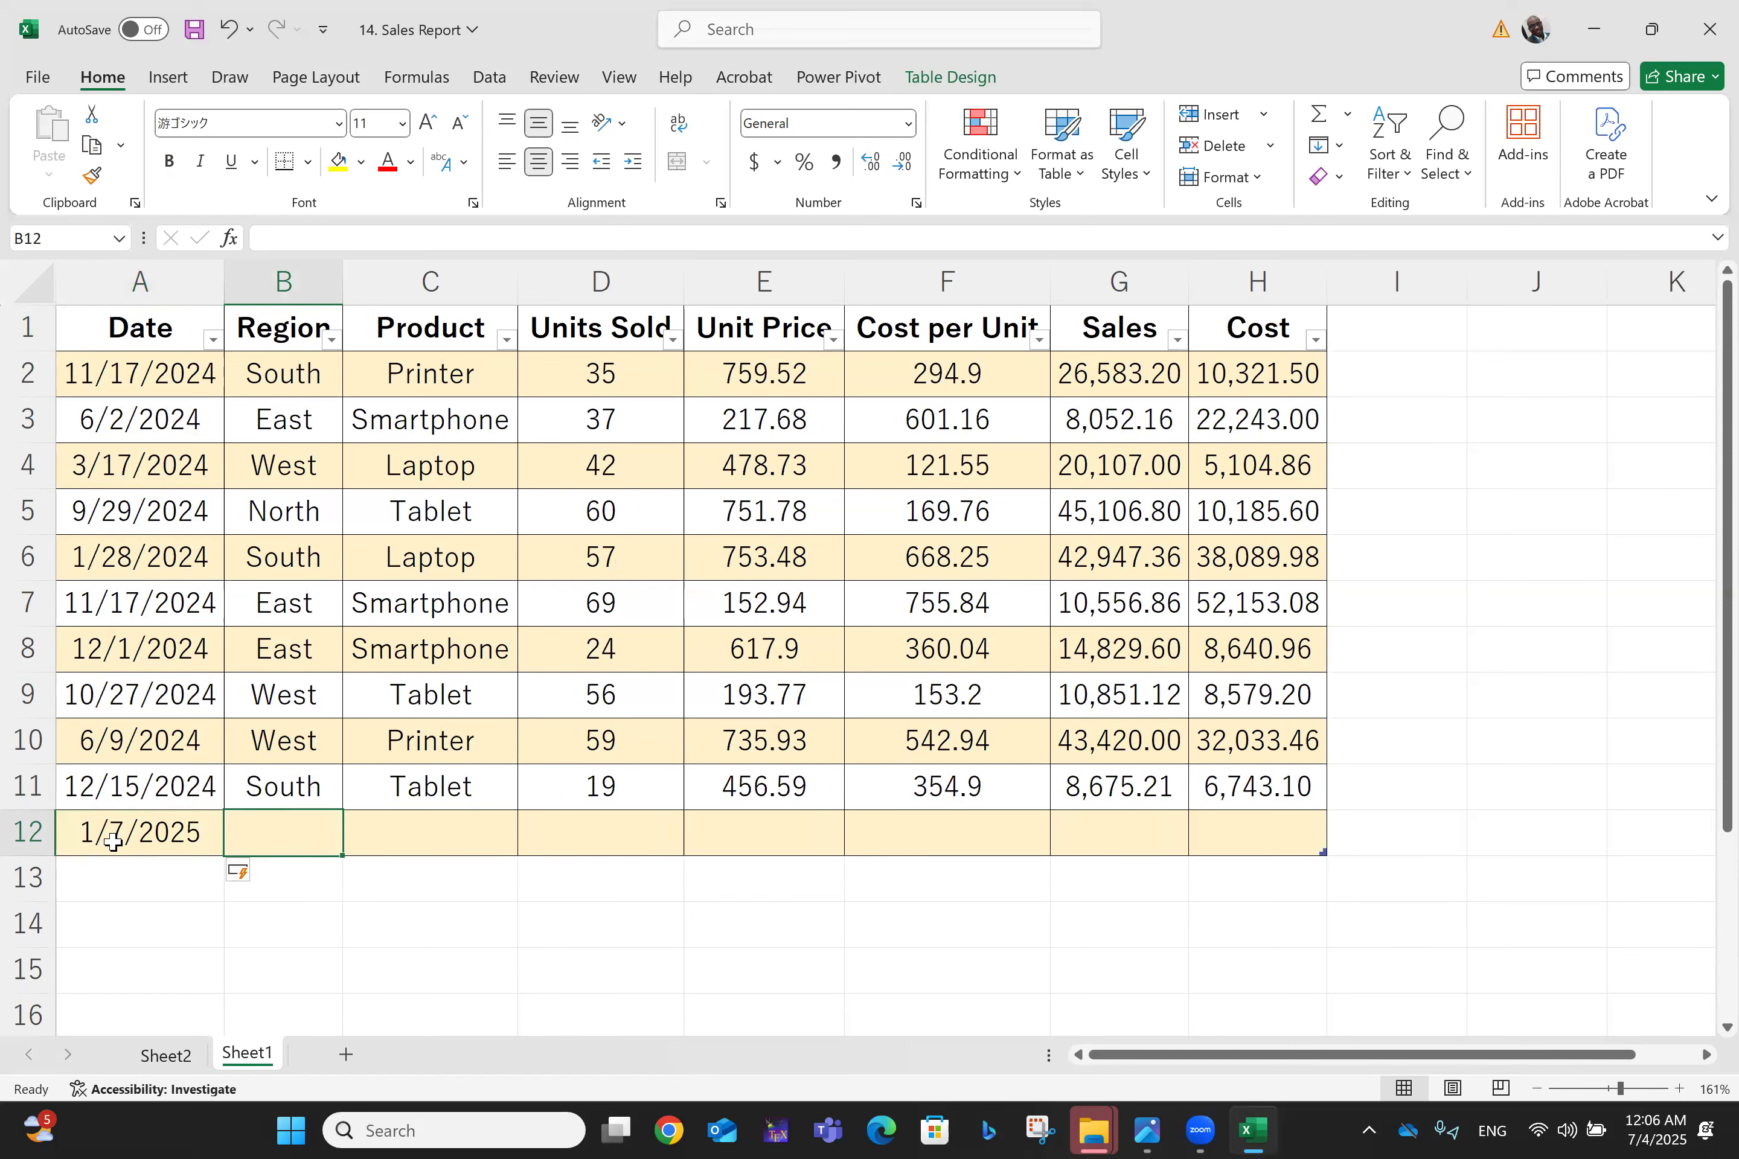
{"action": "type", "text": "East"}
{"action": "key", "text": "Tab"}
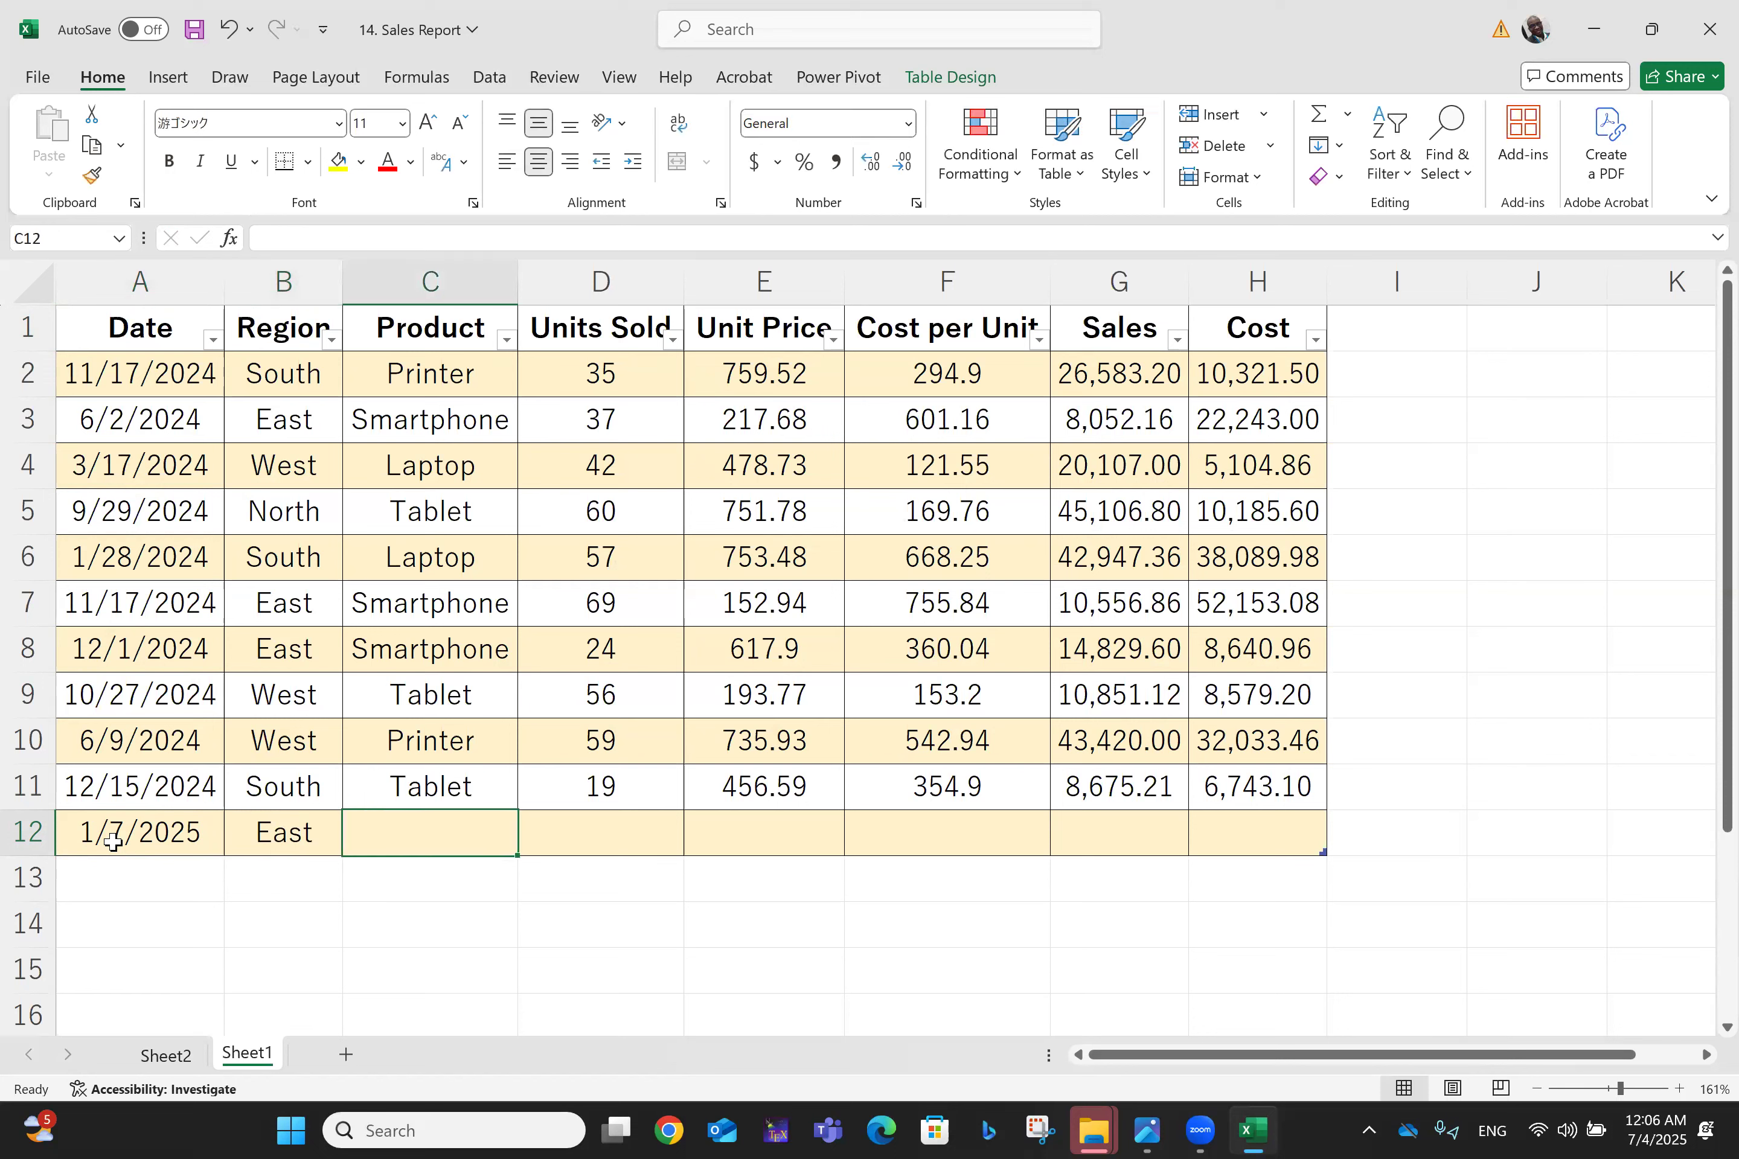
{"action": "type", "text": "Laptop"}
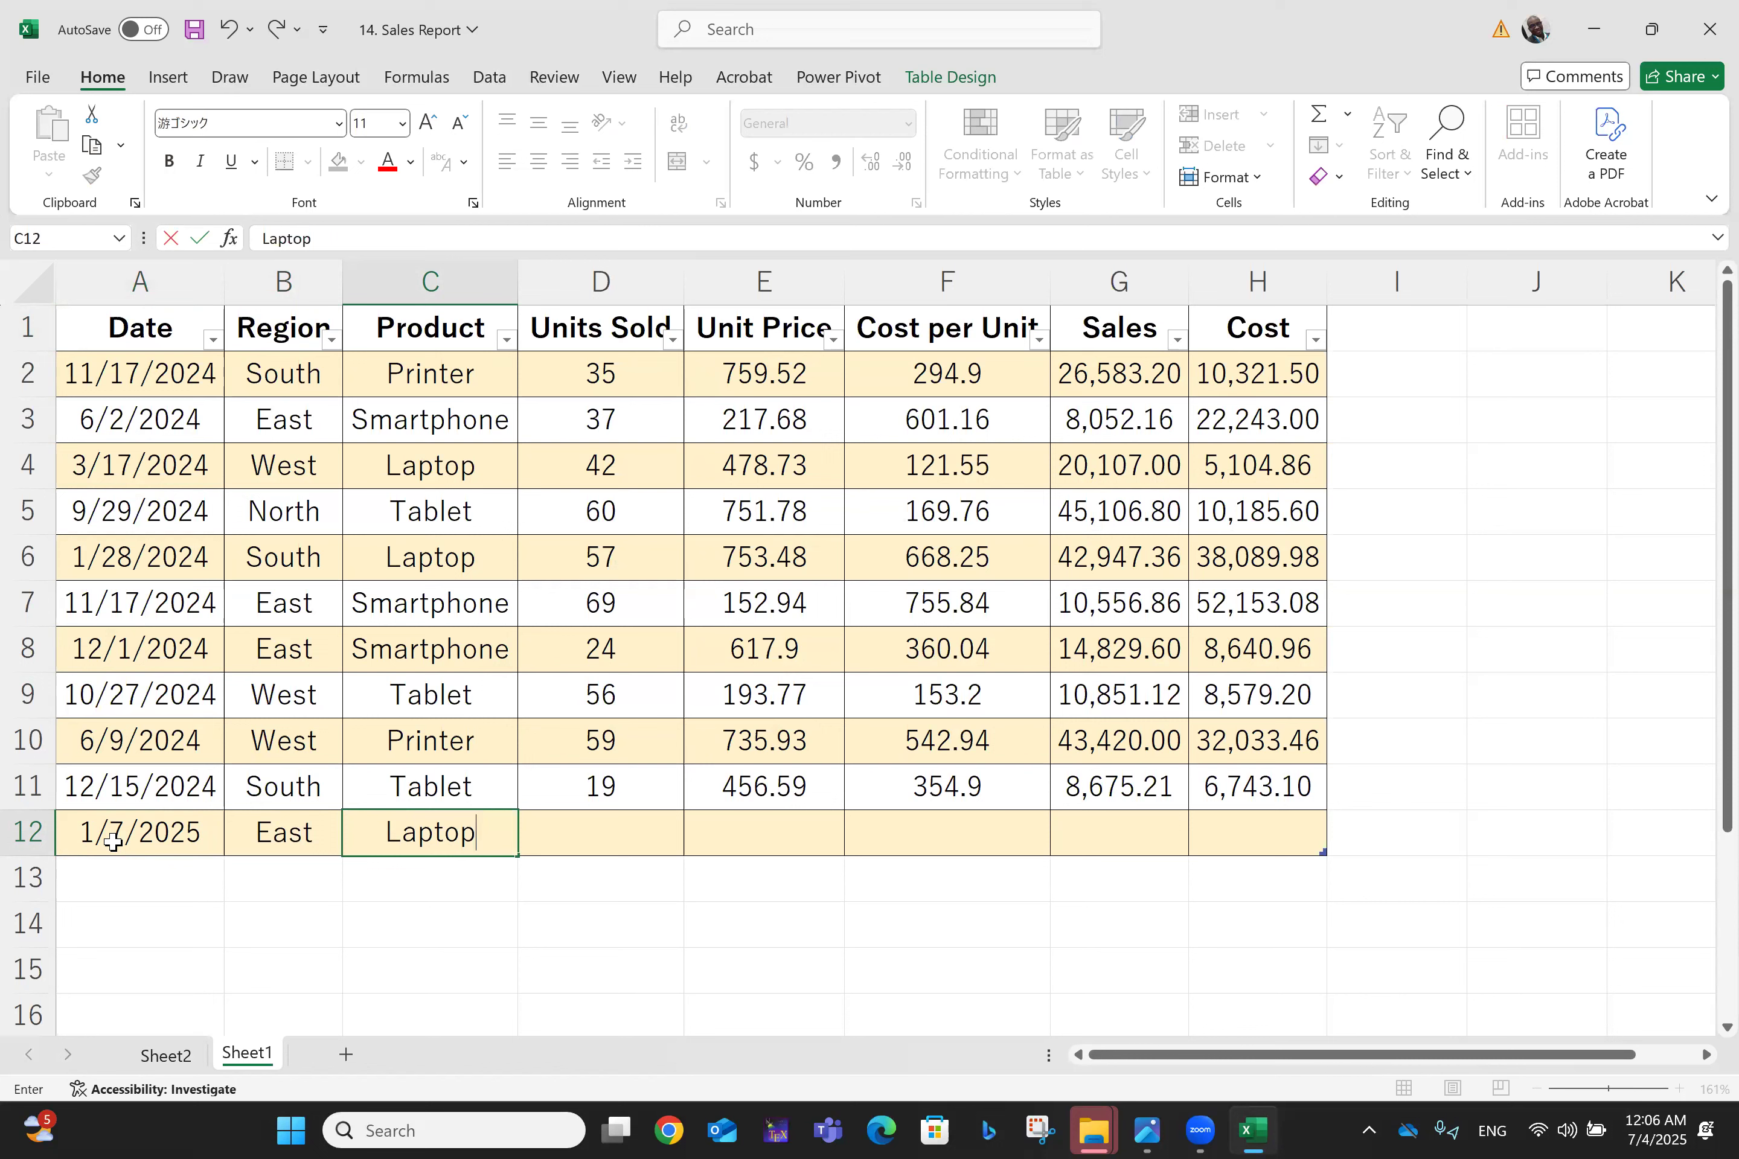
{"action": "key", "text": "Tab"}
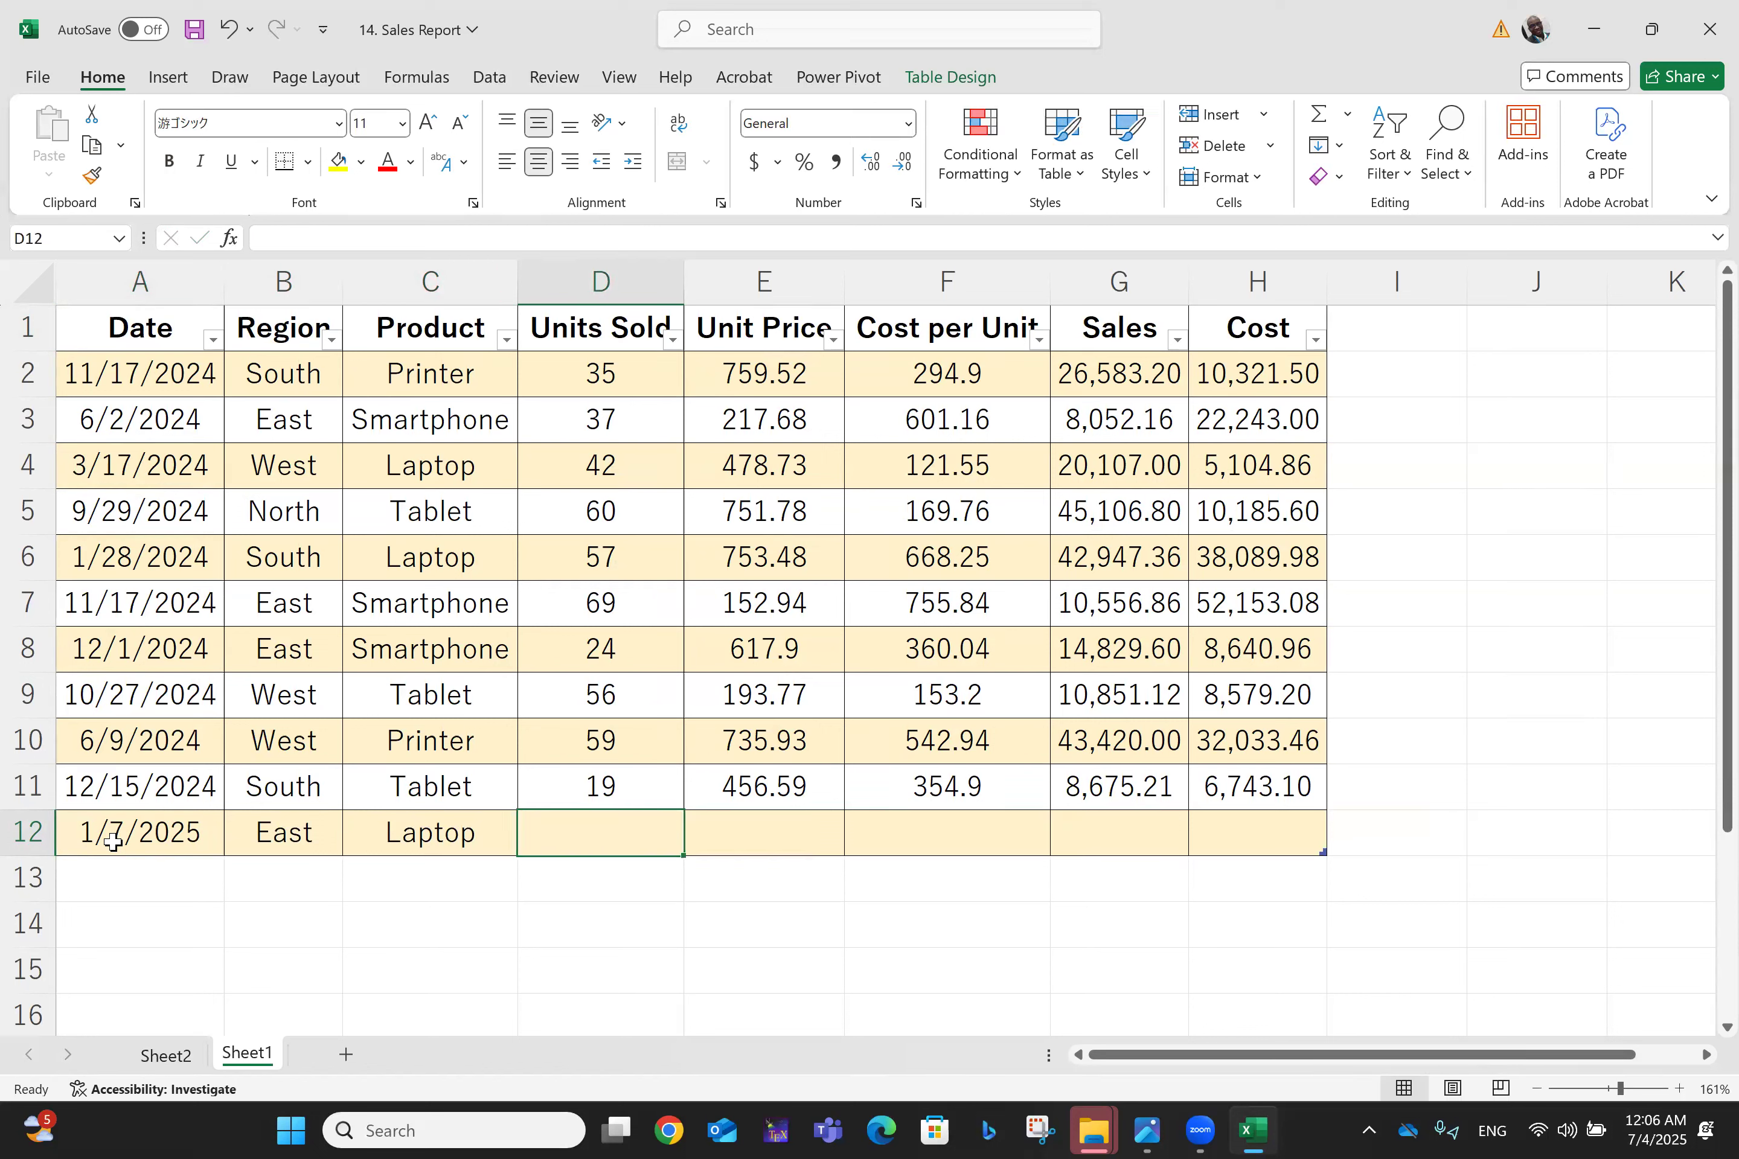
Step: Enter 27 units sold, a unit price of 1045.43 and a cost per unit of 890.54 in row 12
{"action": "type", "text": "27"}
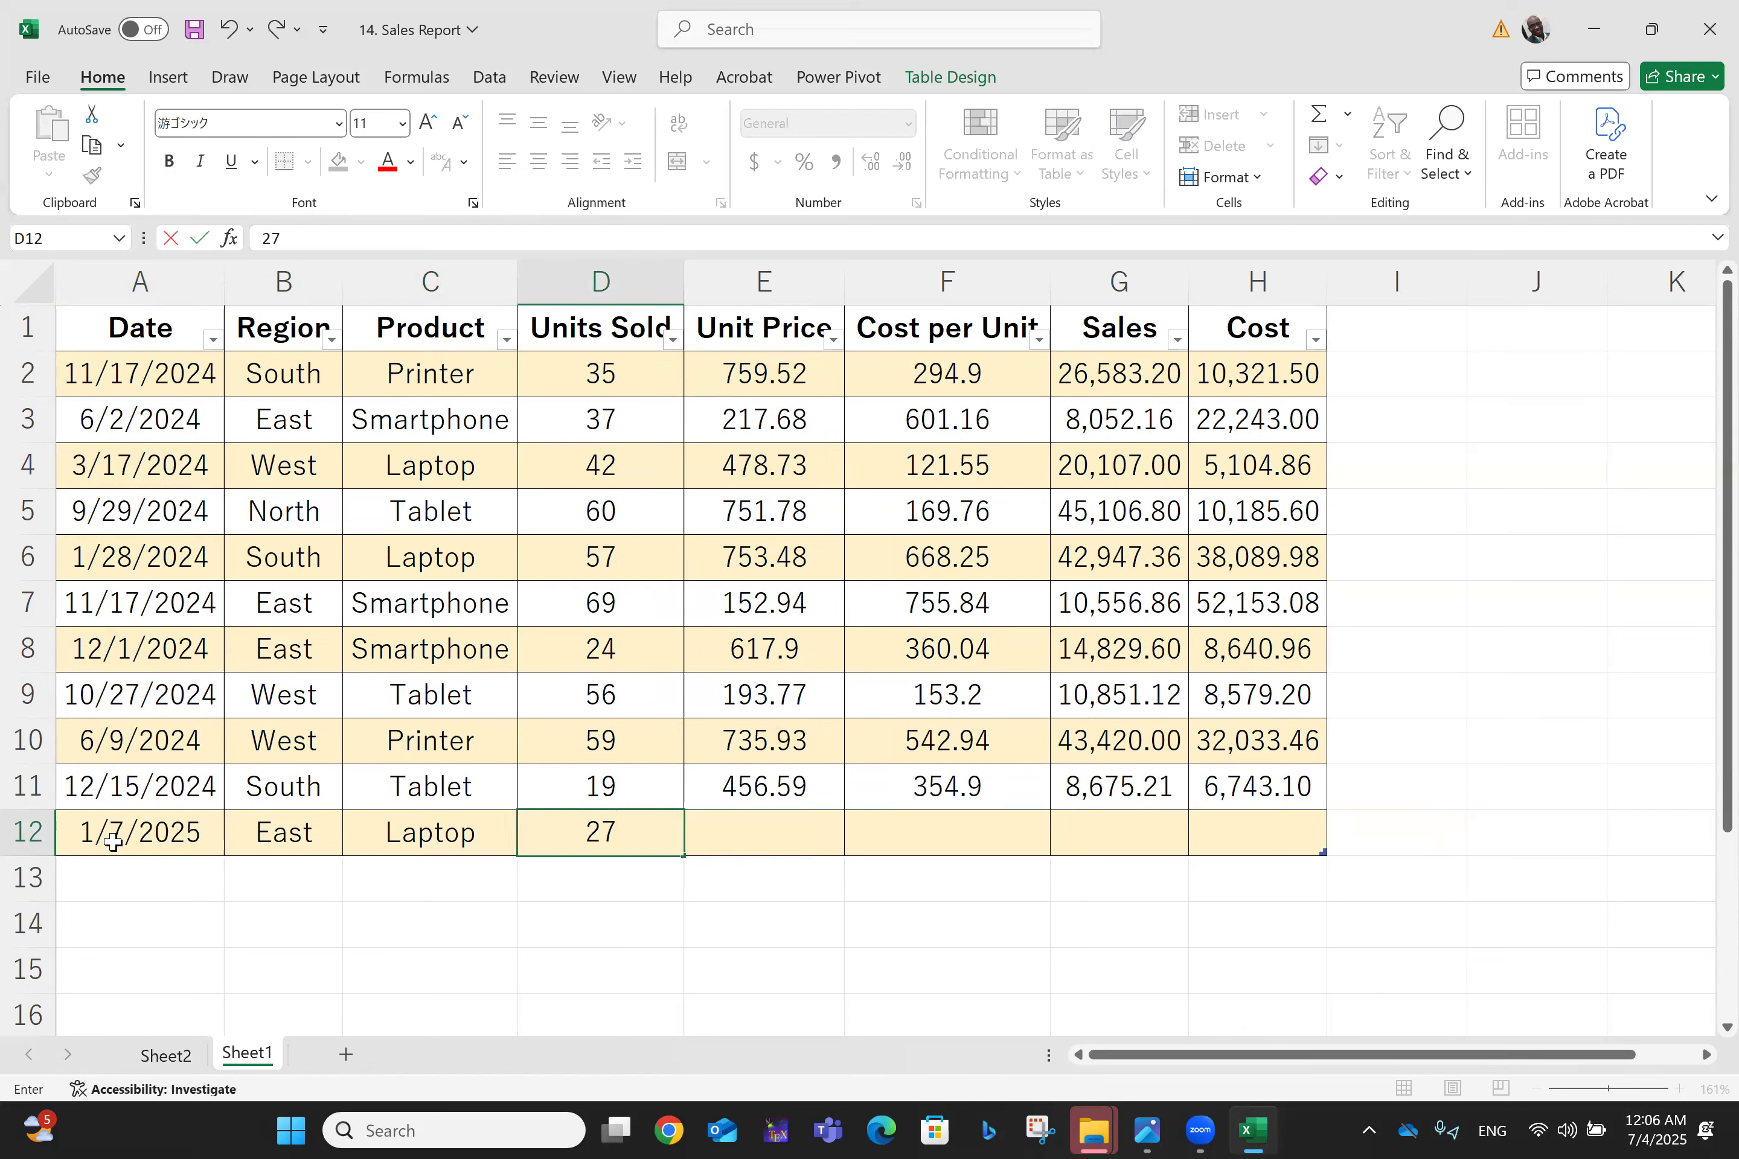
{"action": "key", "text": "Tab"}
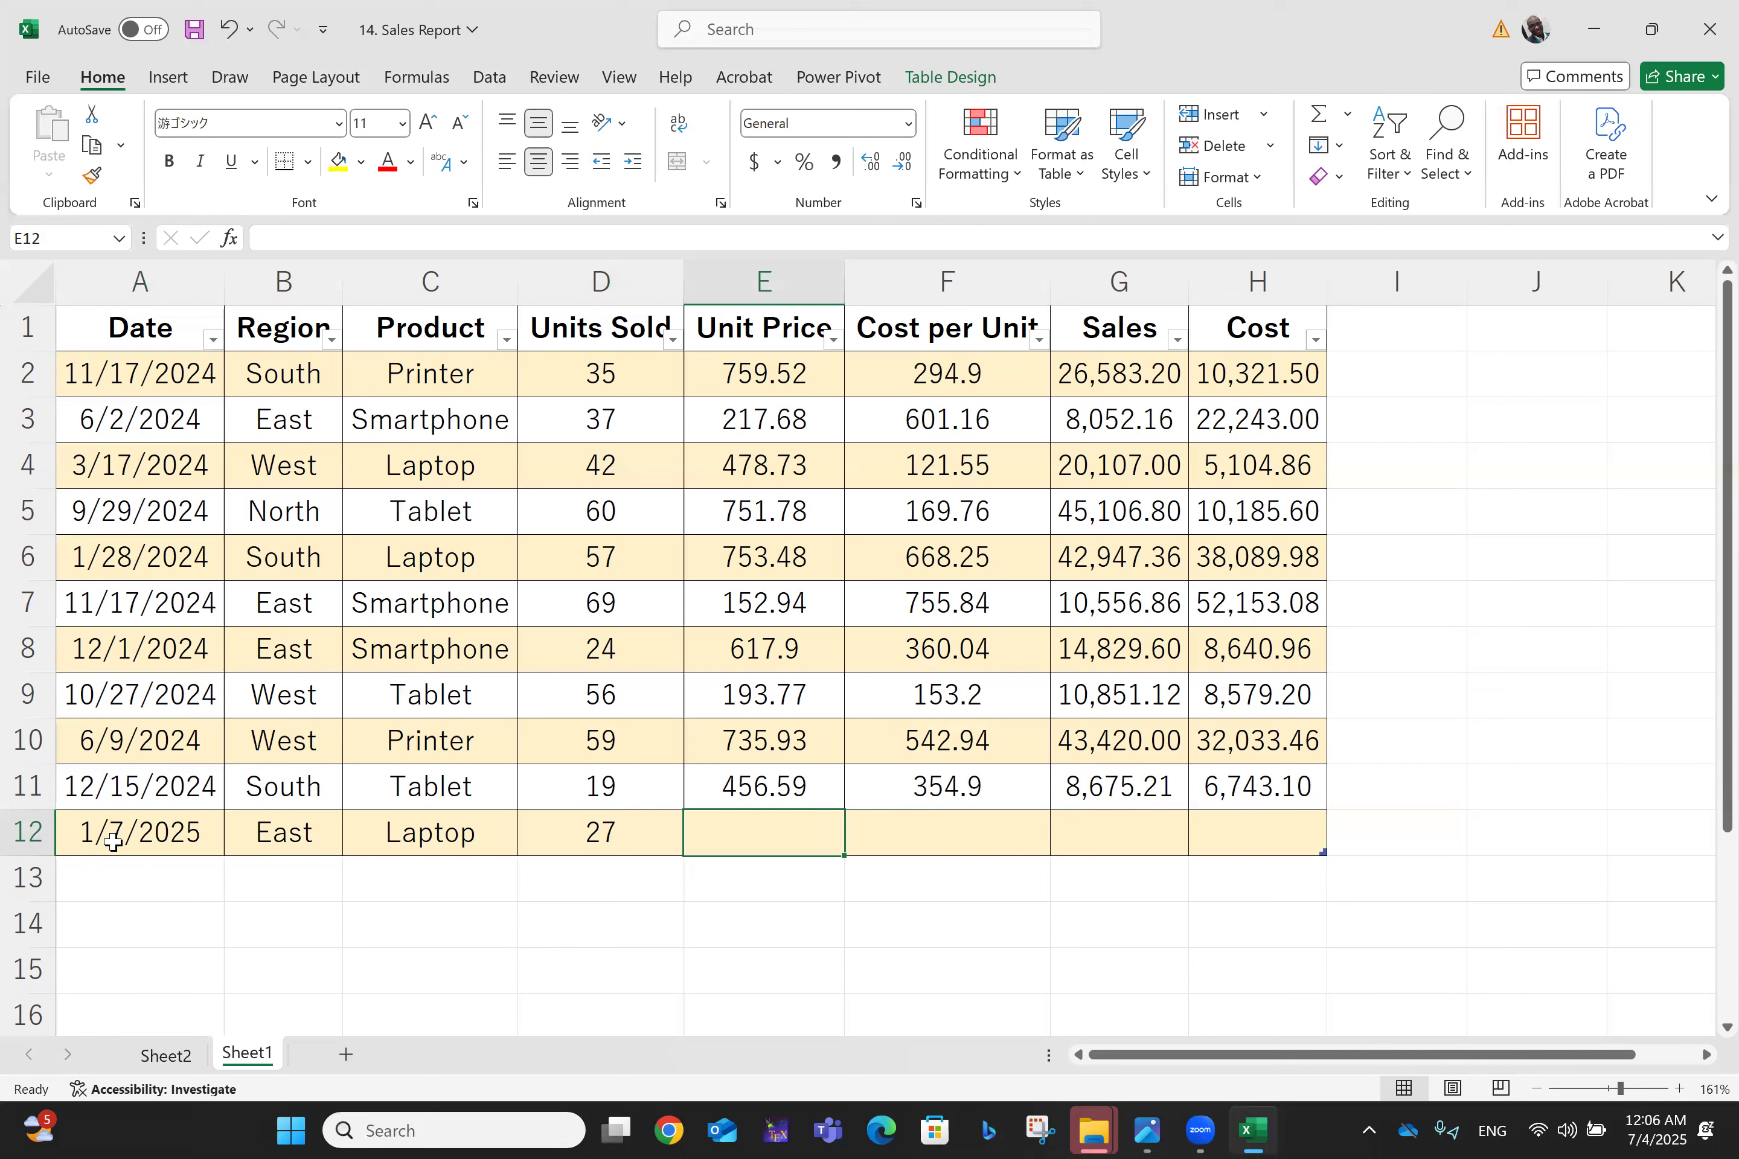
{"action": "type", "text": "1"}
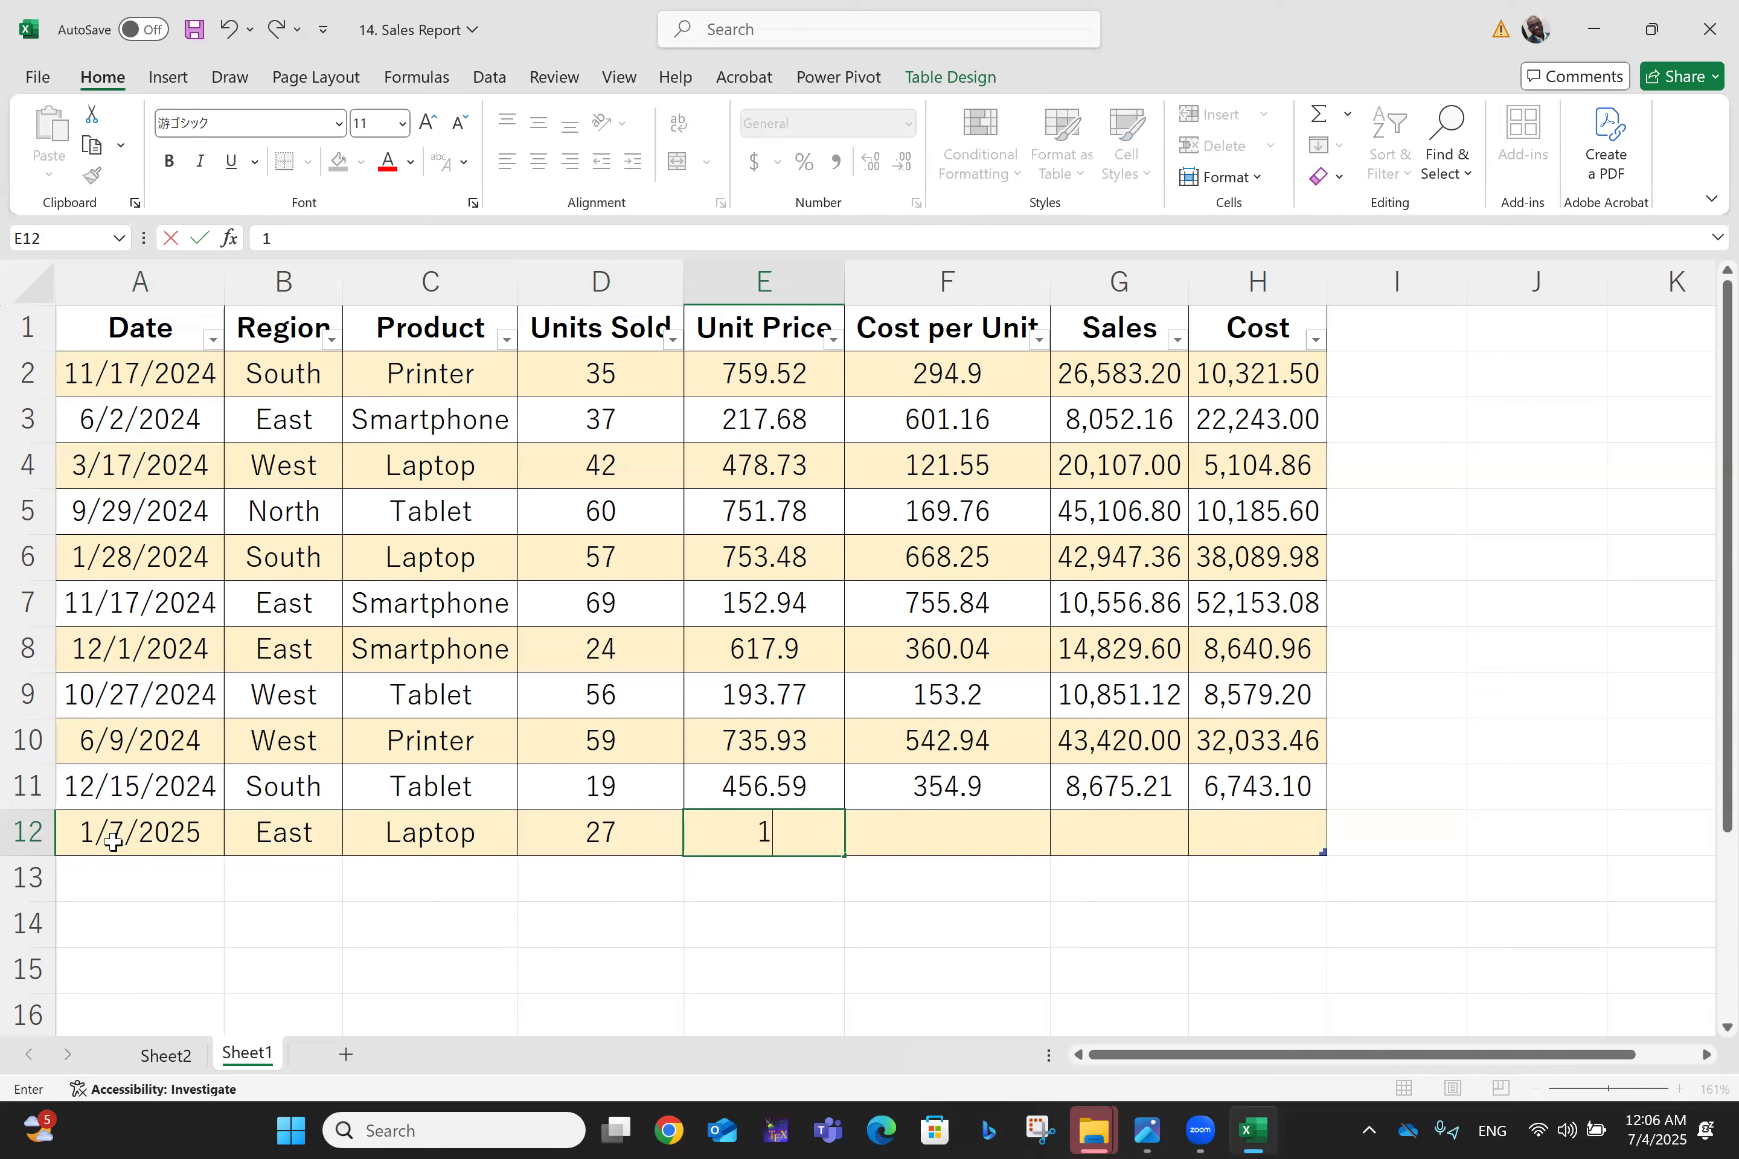
{"action": "type", "text": "045.43"}
{"action": "key", "text": "Tab"}
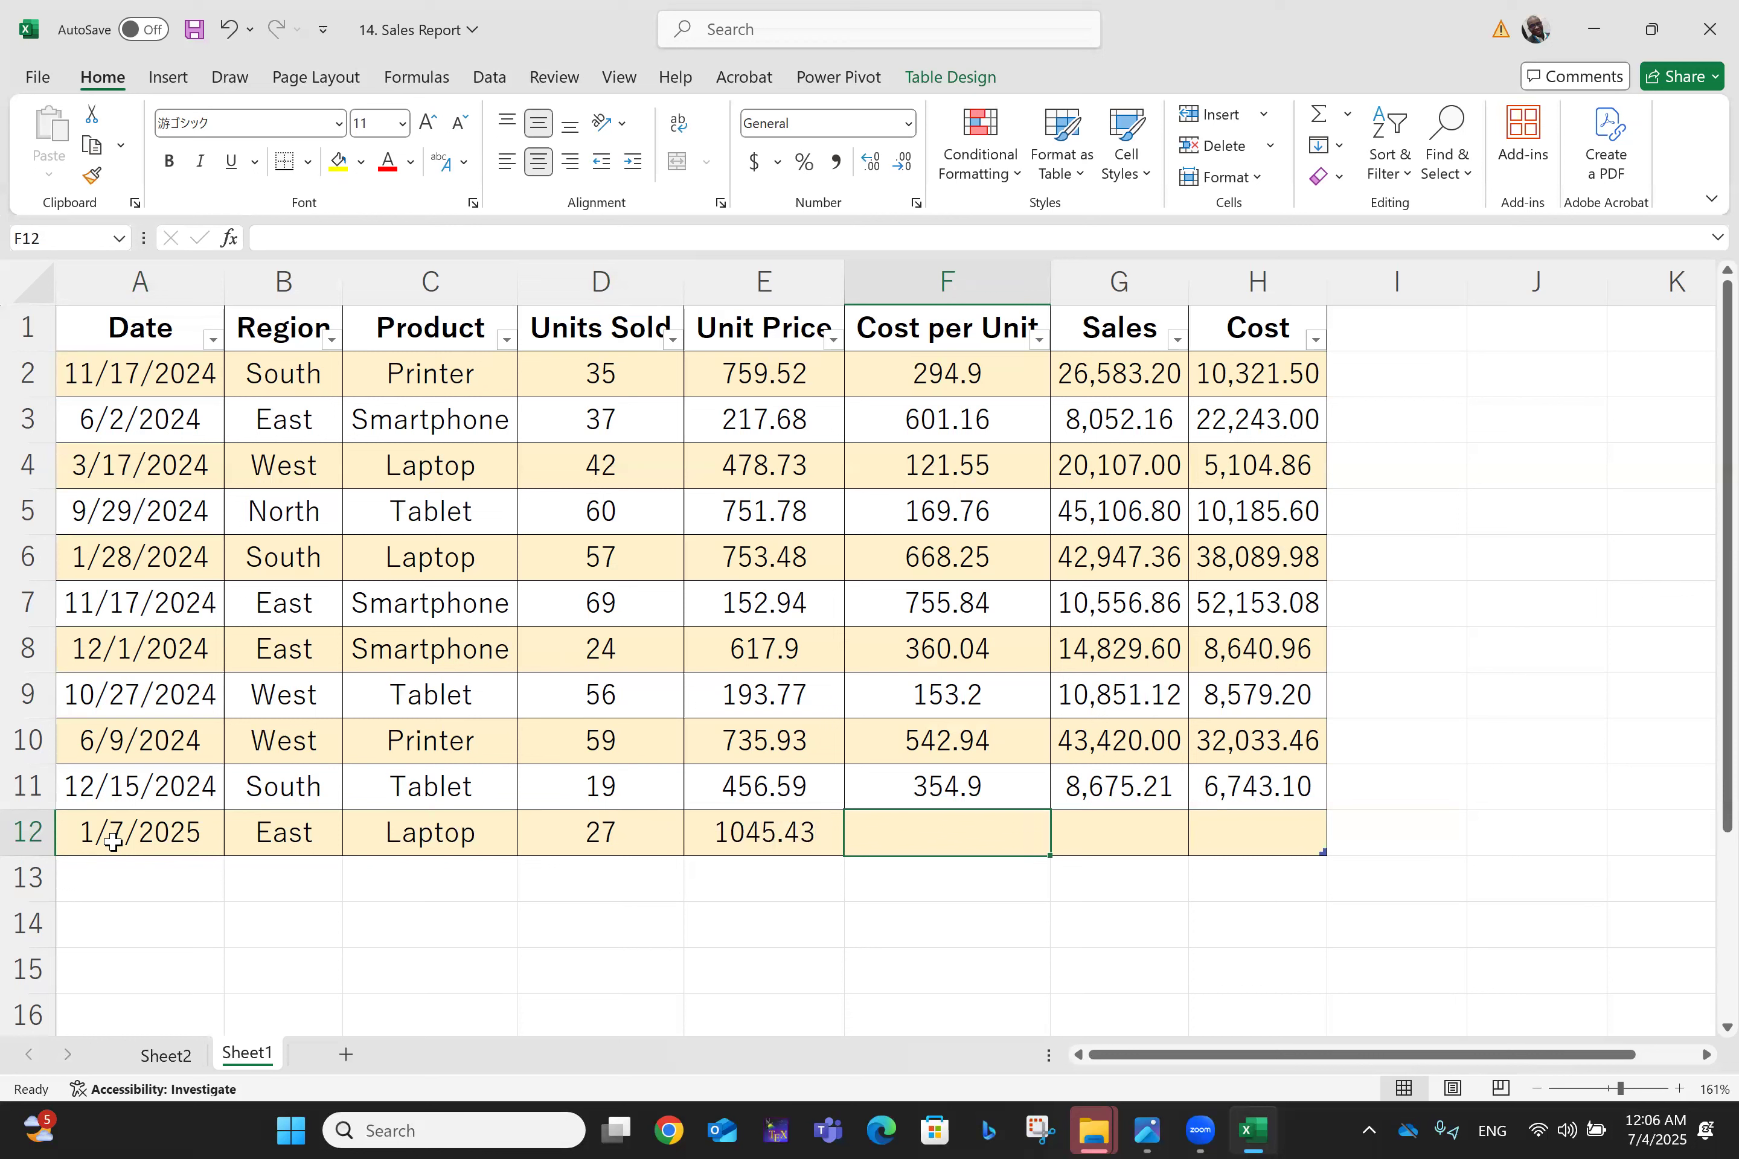
{"action": "type", "text": "8"}
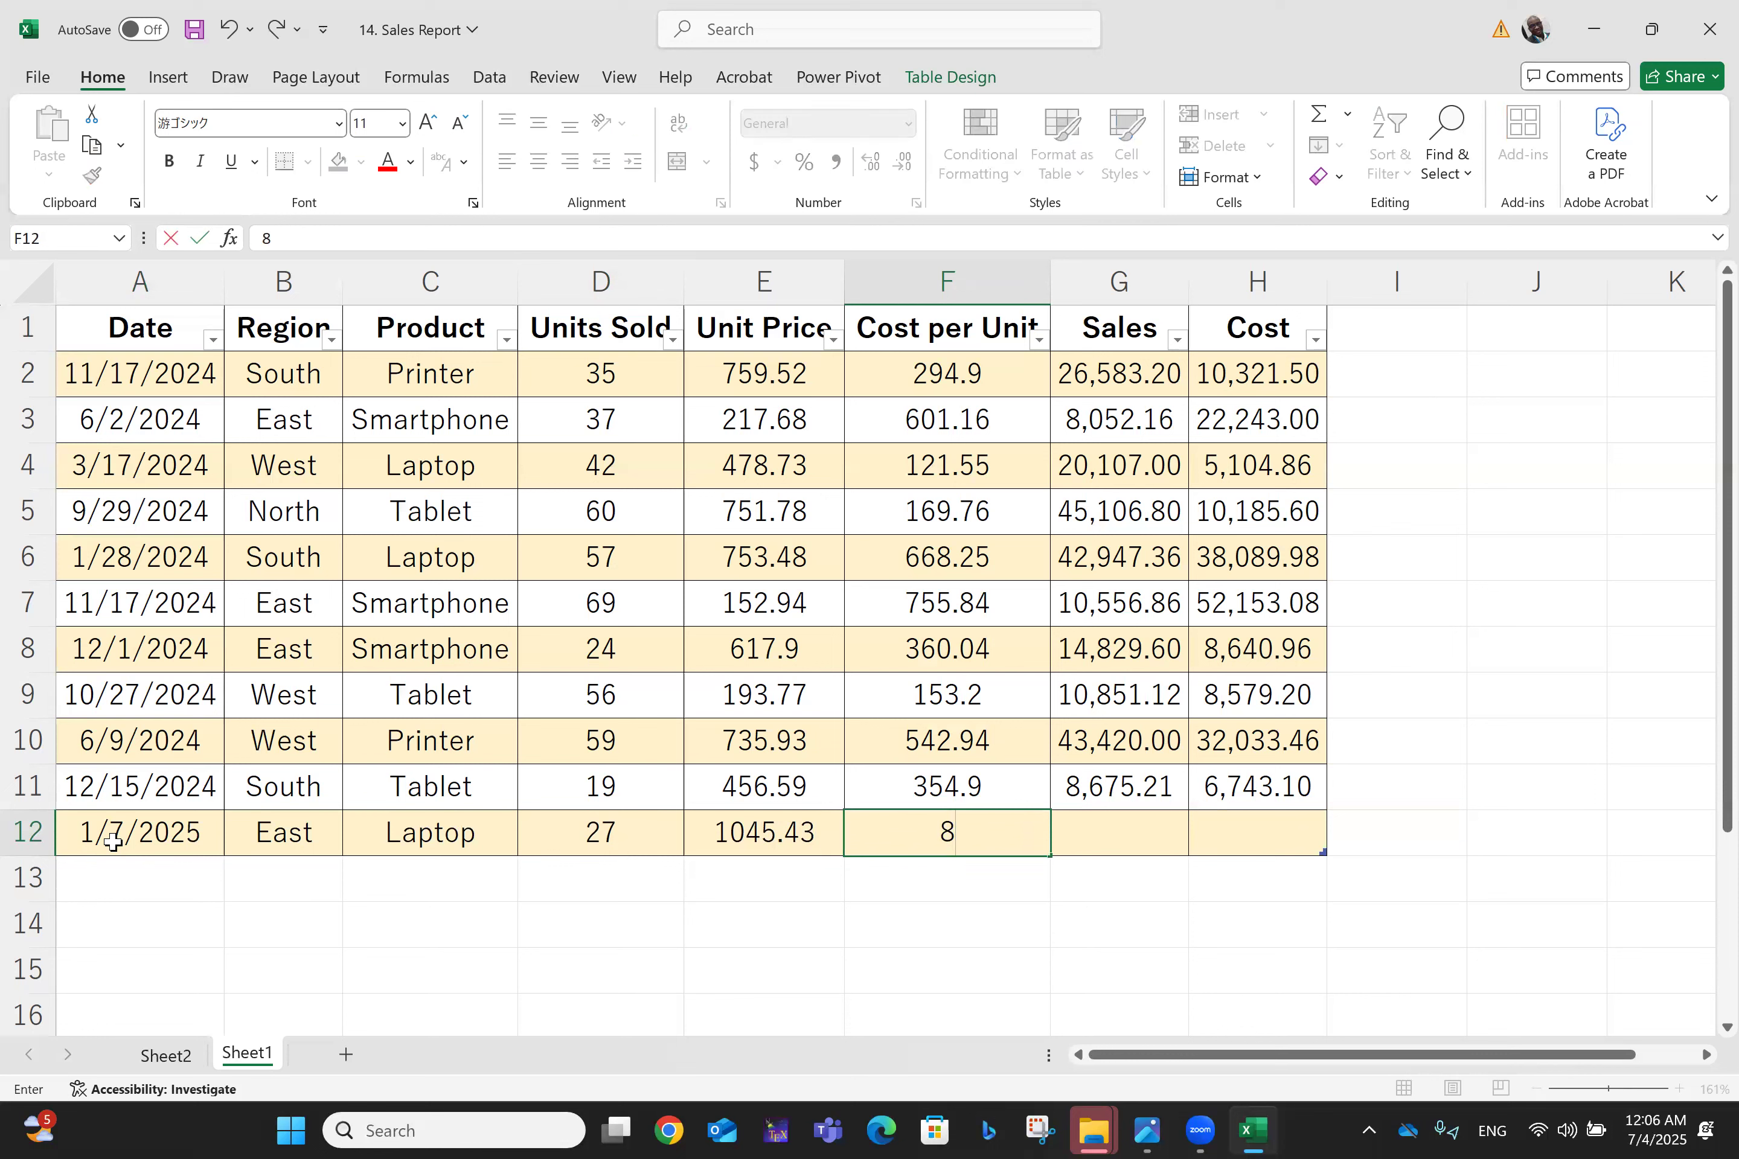
{"action": "type", "text": "90.54"}
{"action": "key", "text": "Tab"}
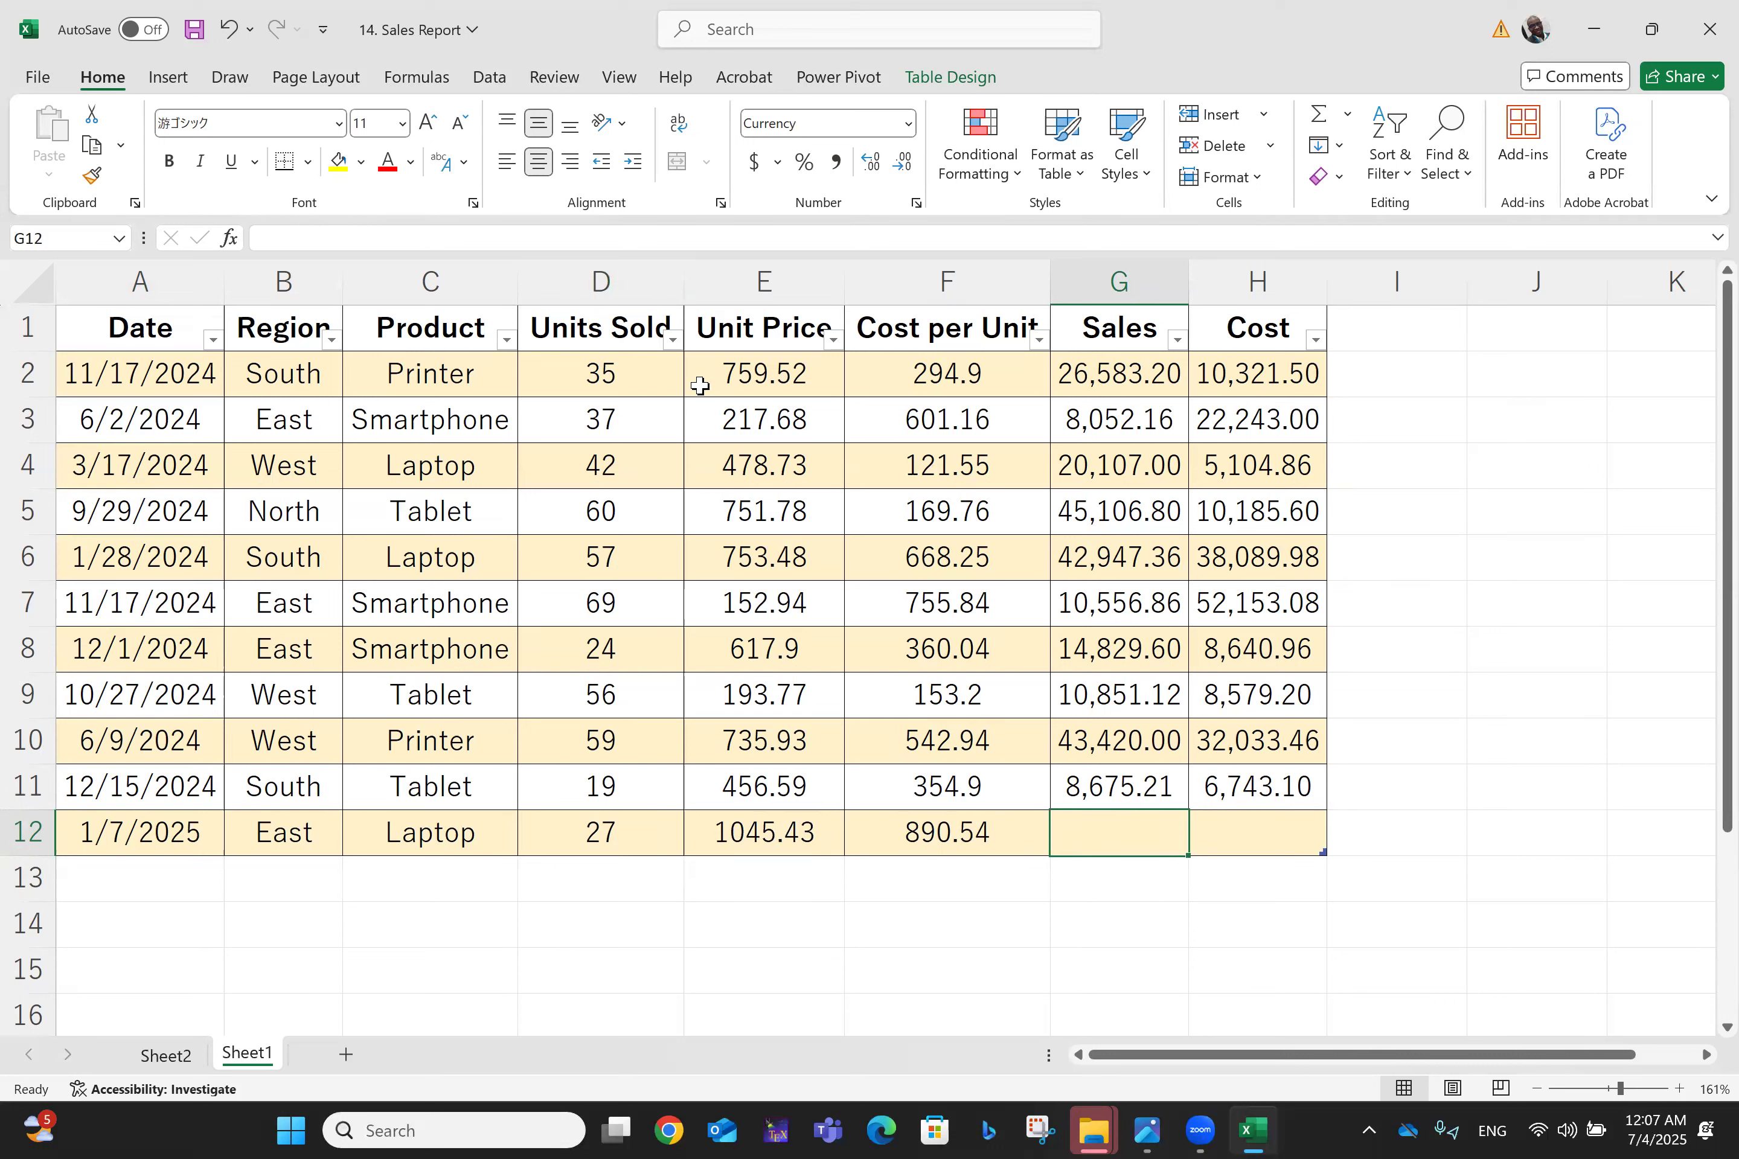
Step: Calculate Sales in G12 with a formula multiplying the row's Units Sold by its Unit Price
{"action": "left_click", "coordinate": [597, 377]}
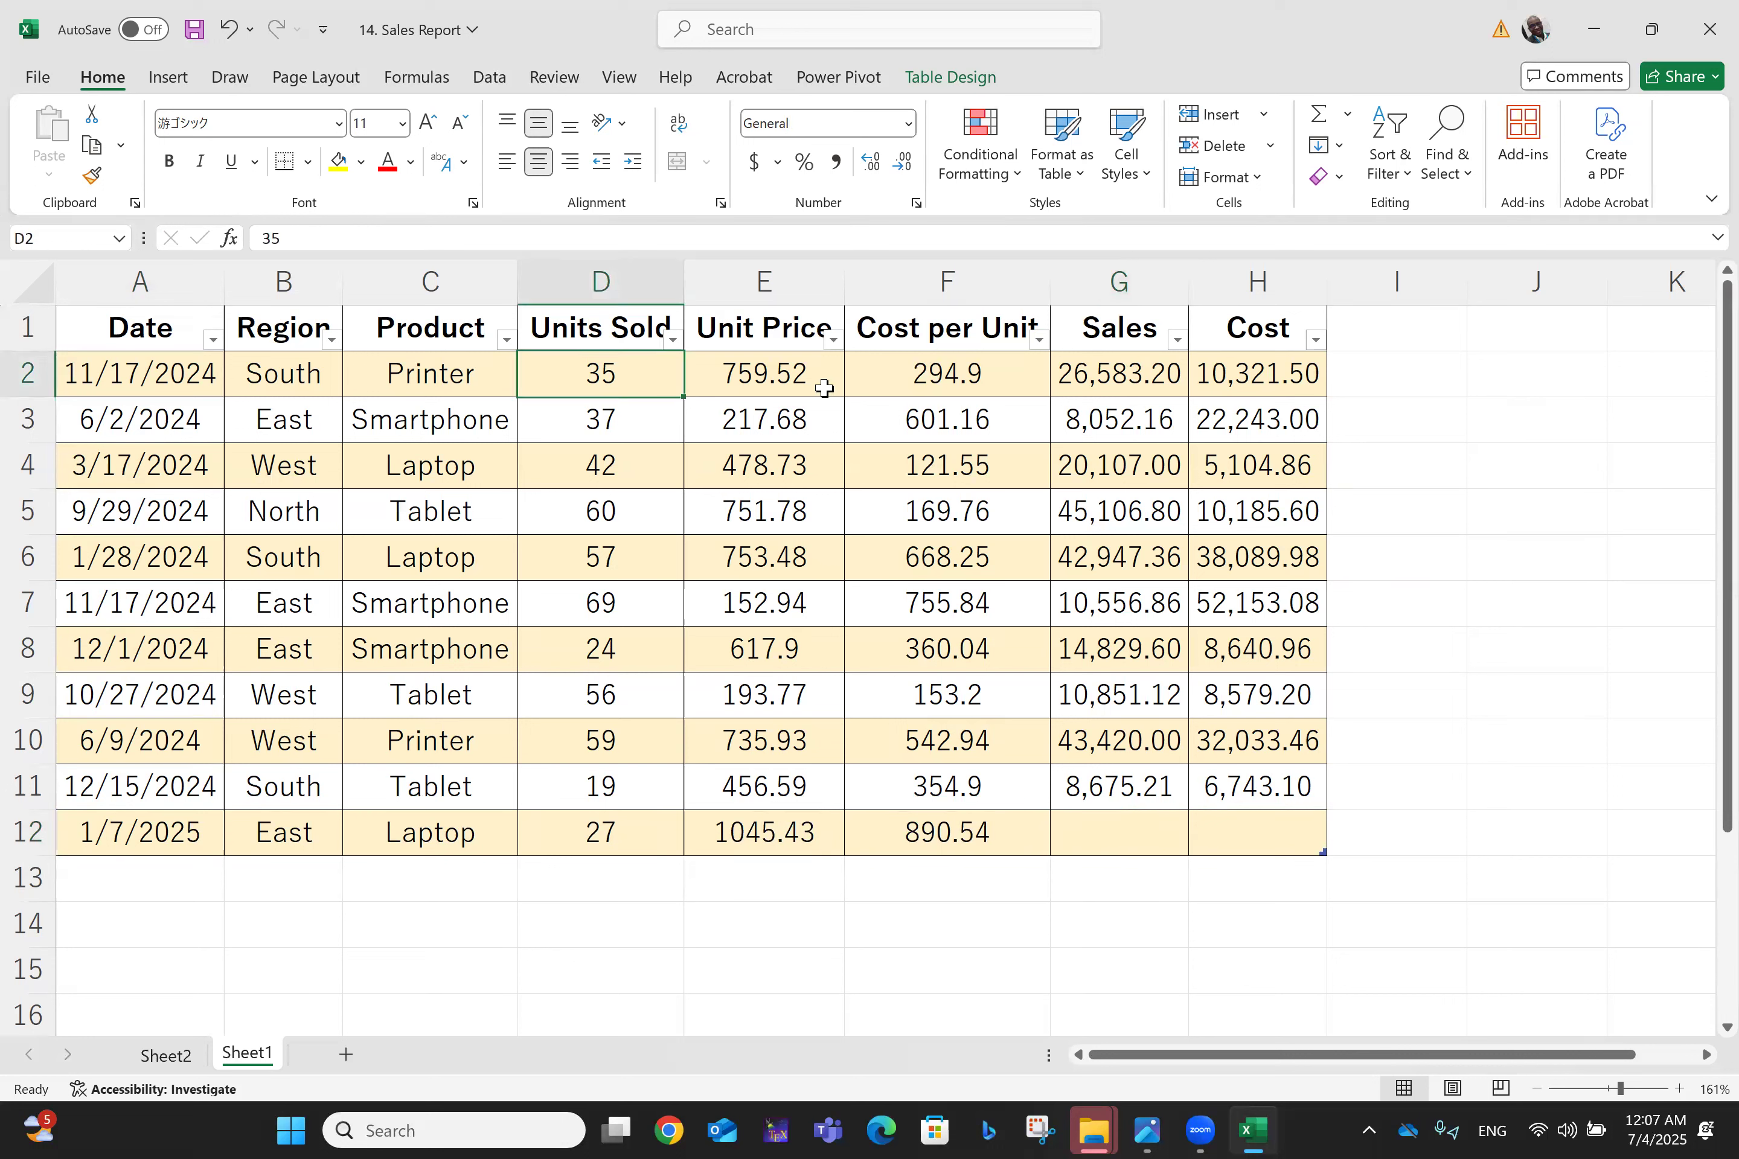
{"action": "left_click", "coordinate": [772, 378]}
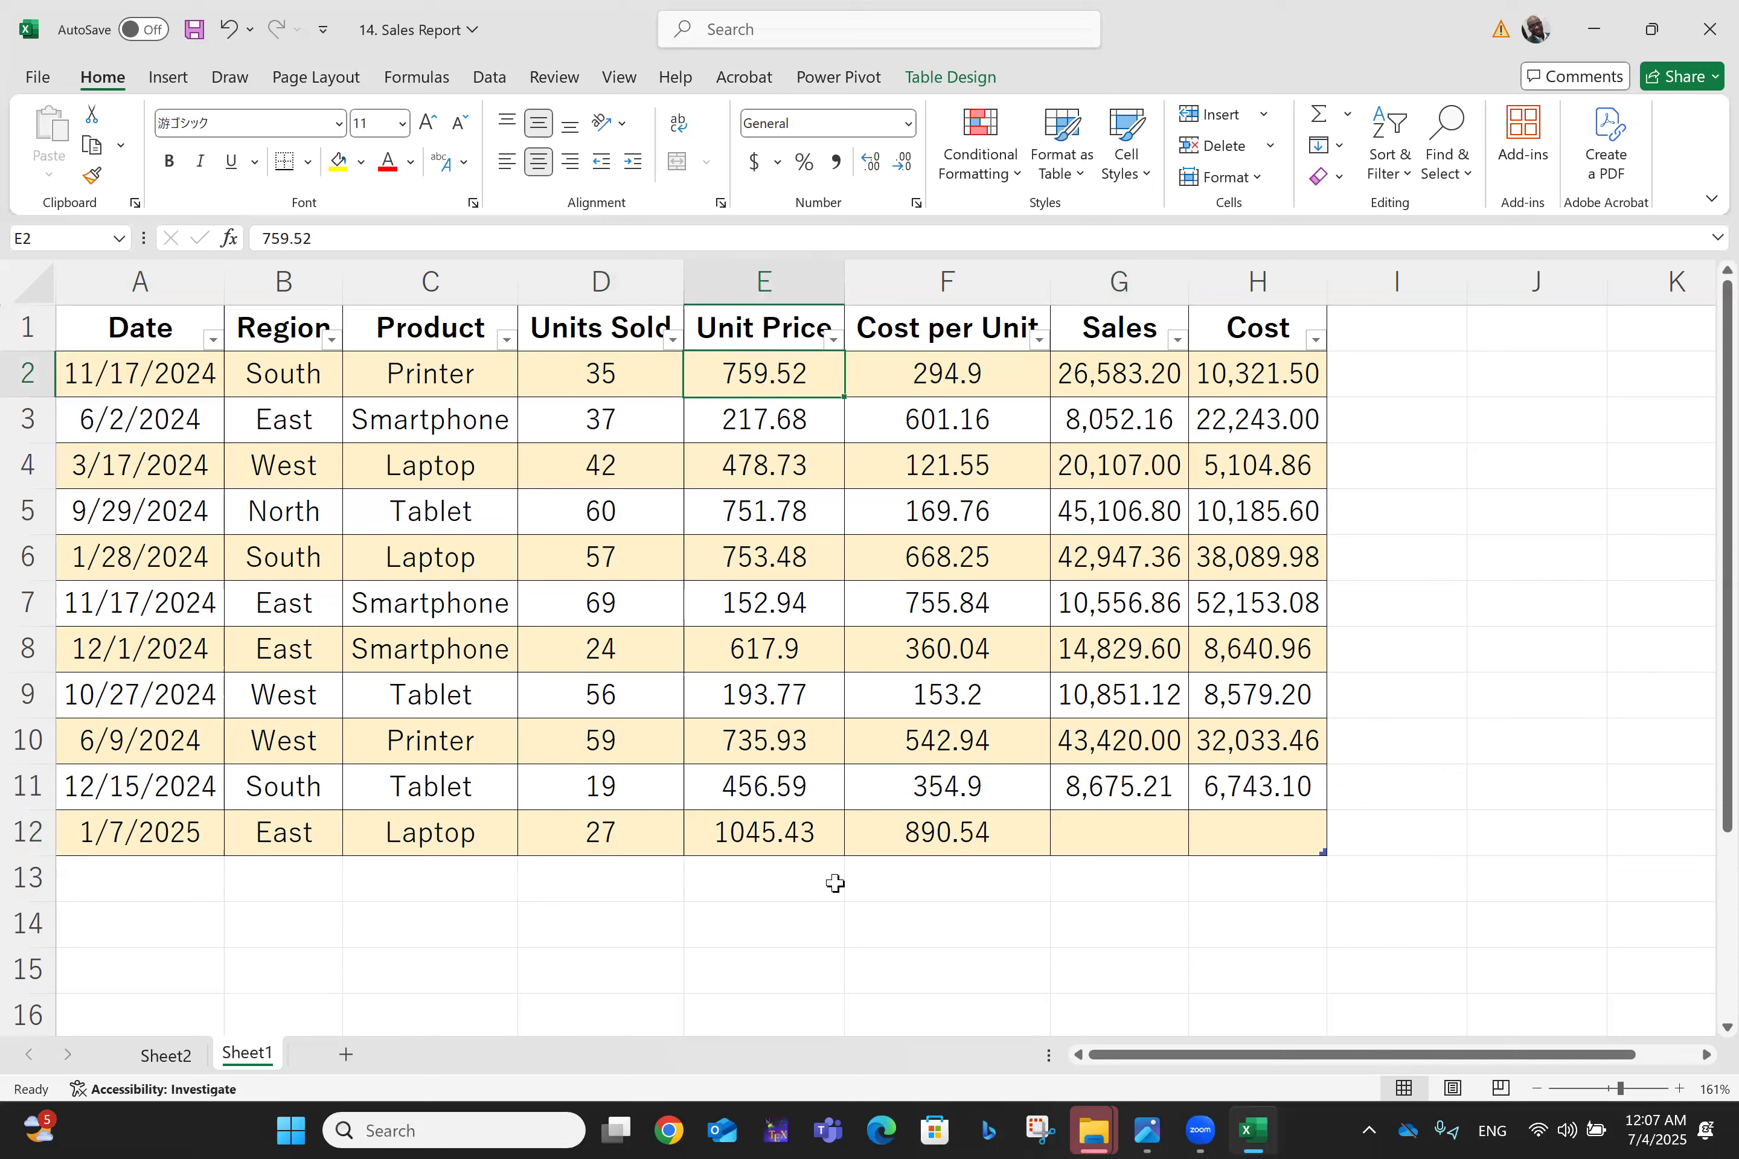
{"action": "left_click", "coordinate": [1119, 792]}
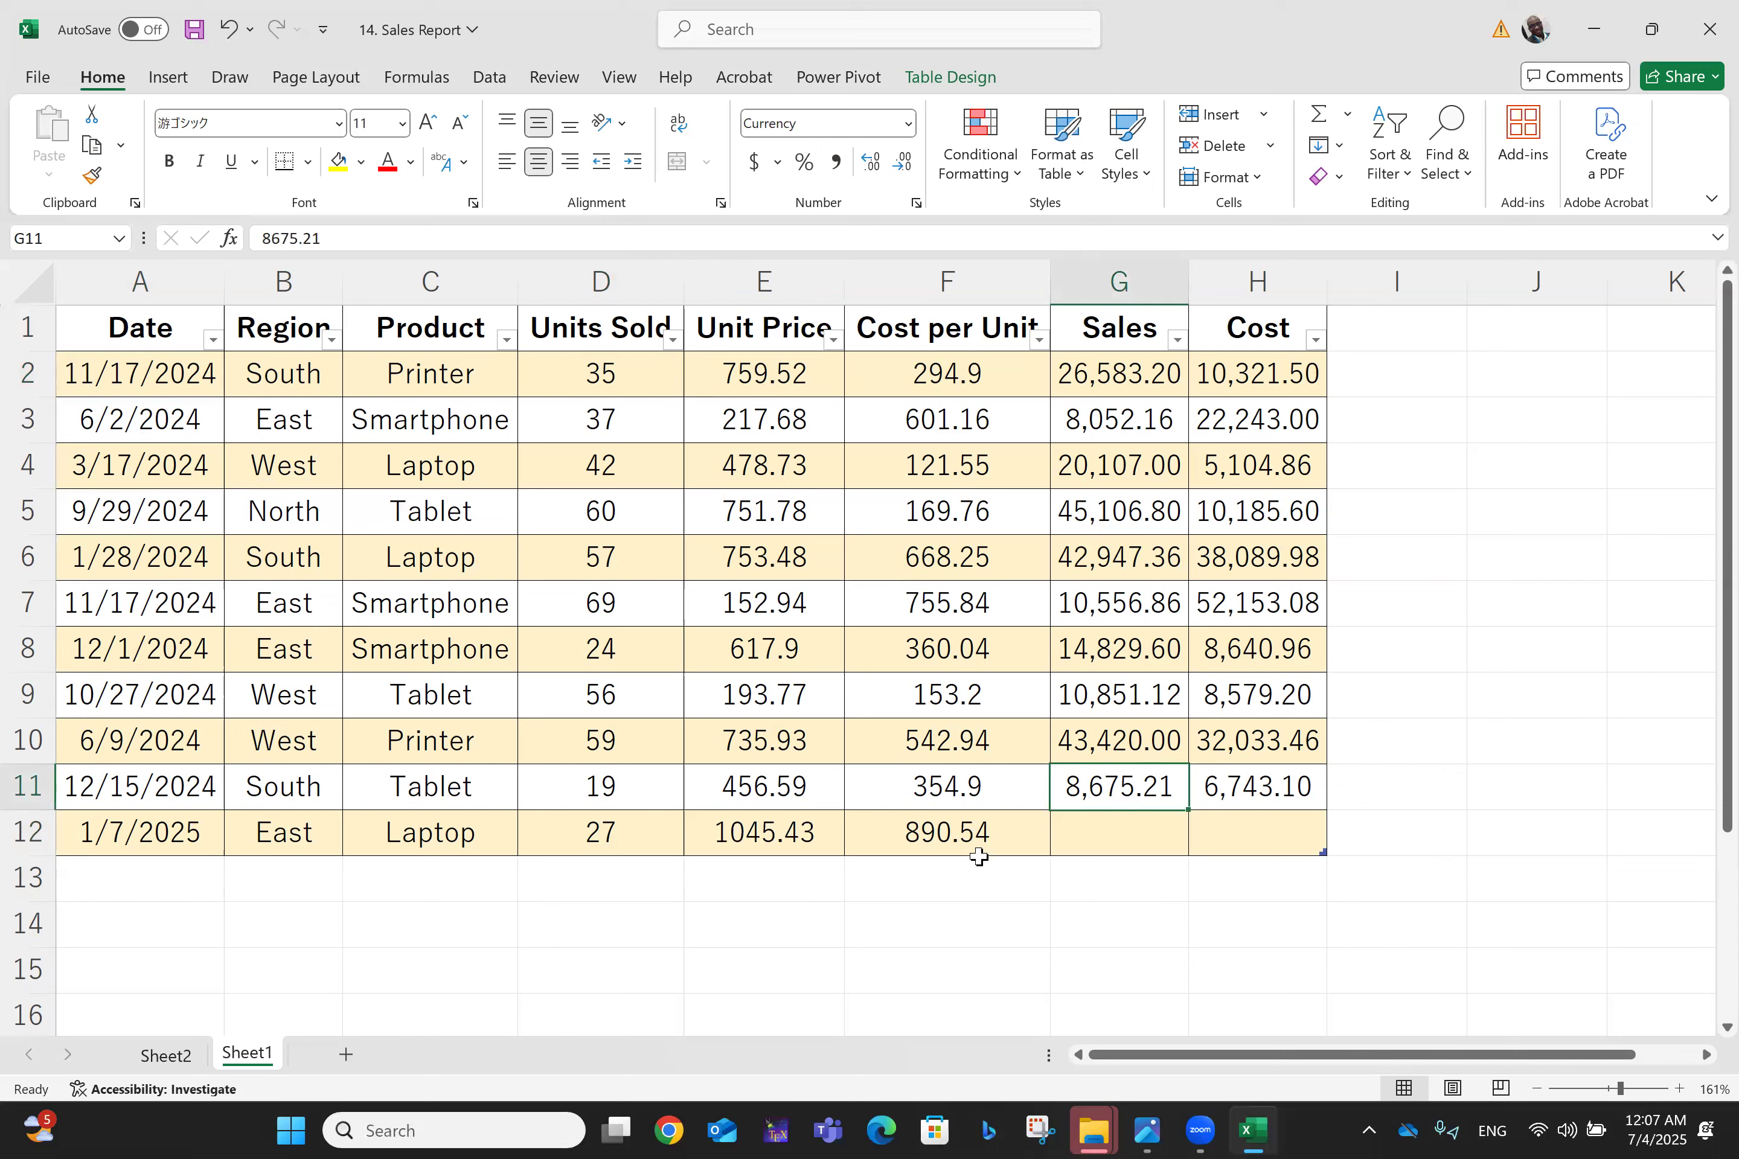
{"action": "left_click", "coordinate": [1073, 835]}
{"action": "type", "text": "="}
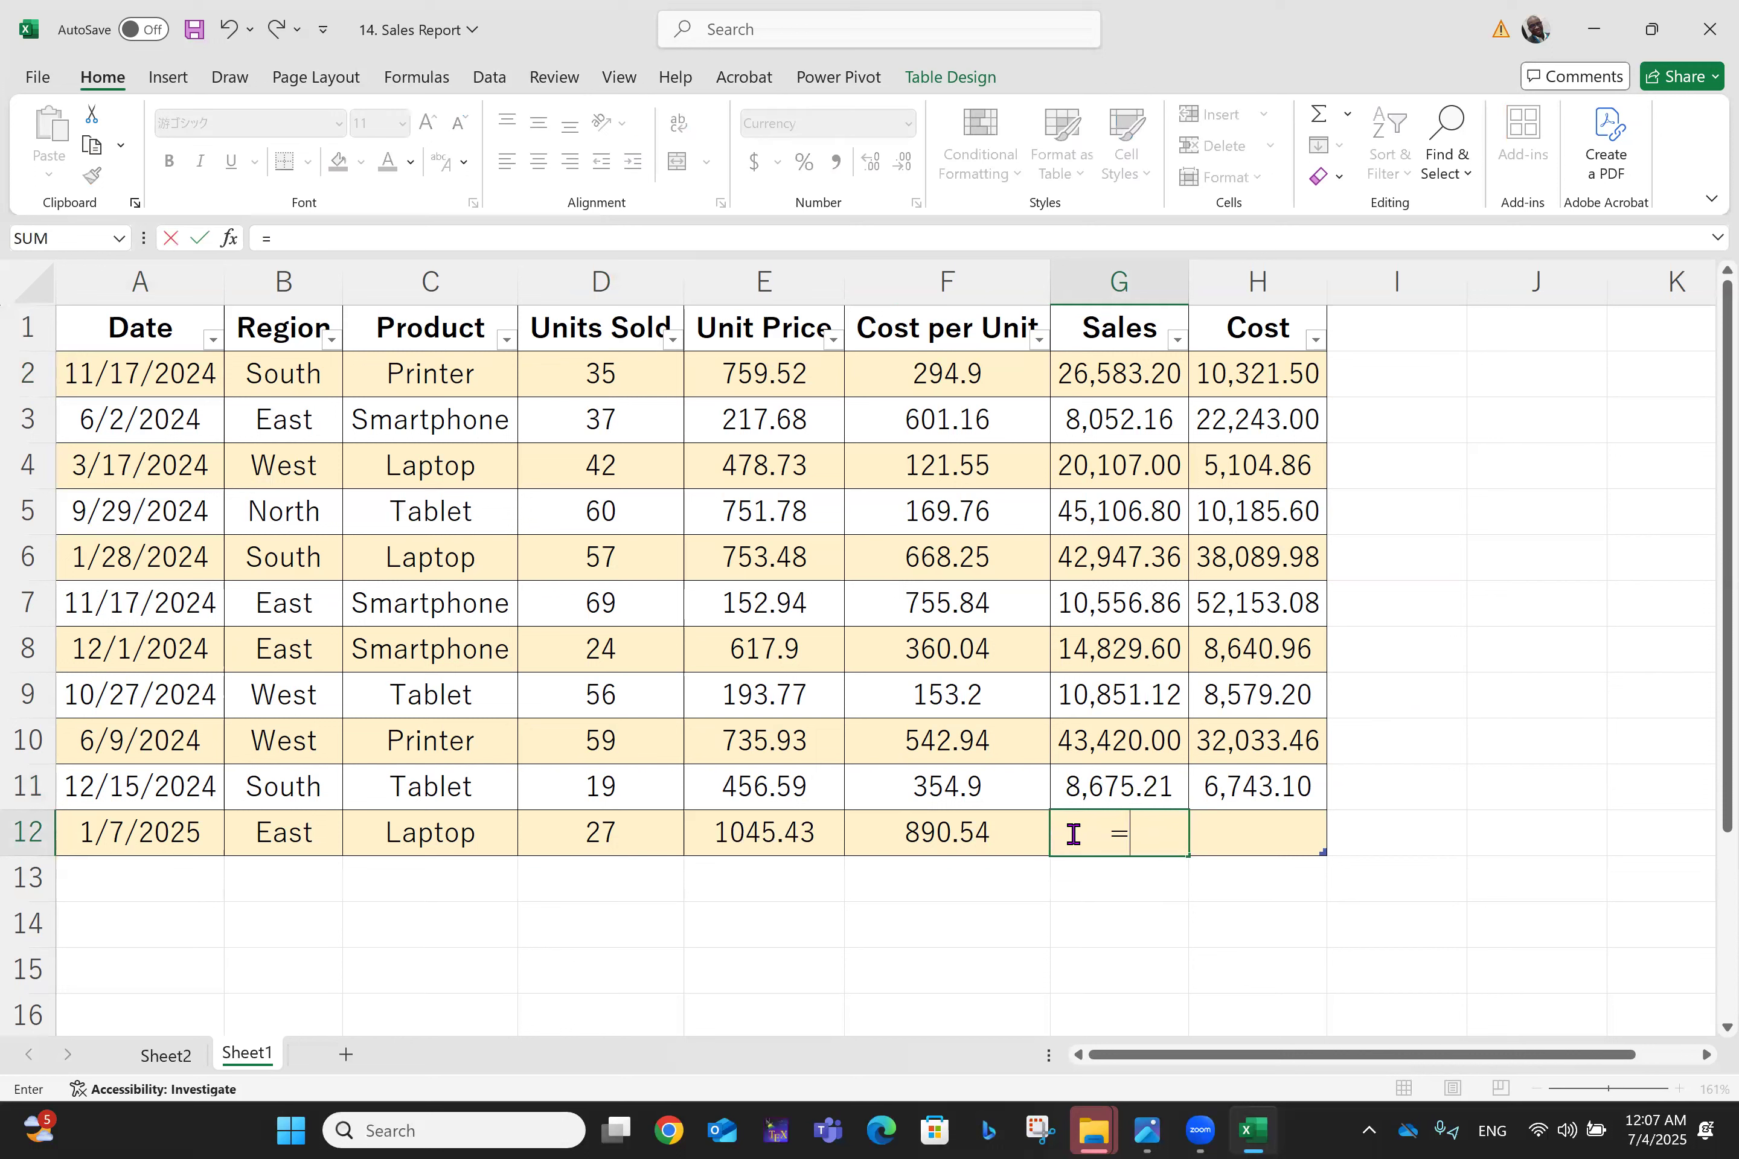
{"action": "left_click", "coordinate": [585, 840]}
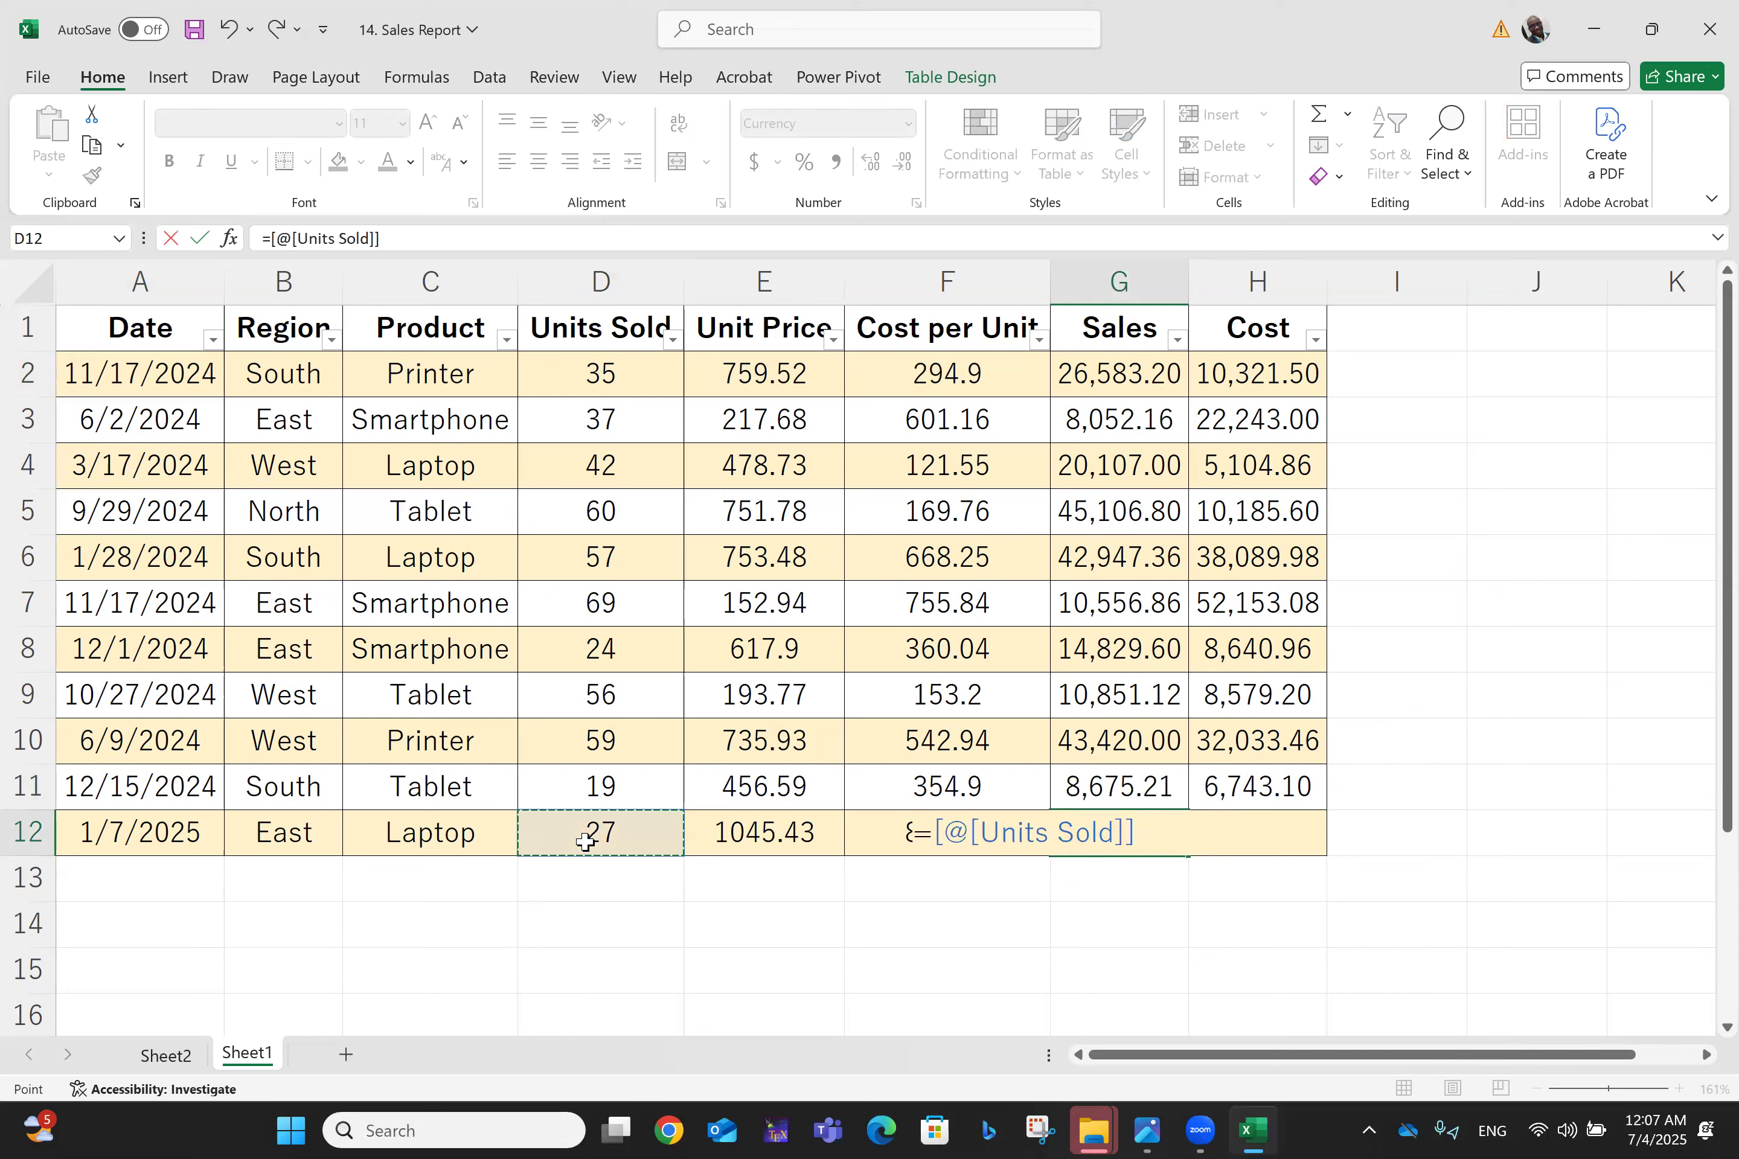
{"action": "type", "text": "*"}
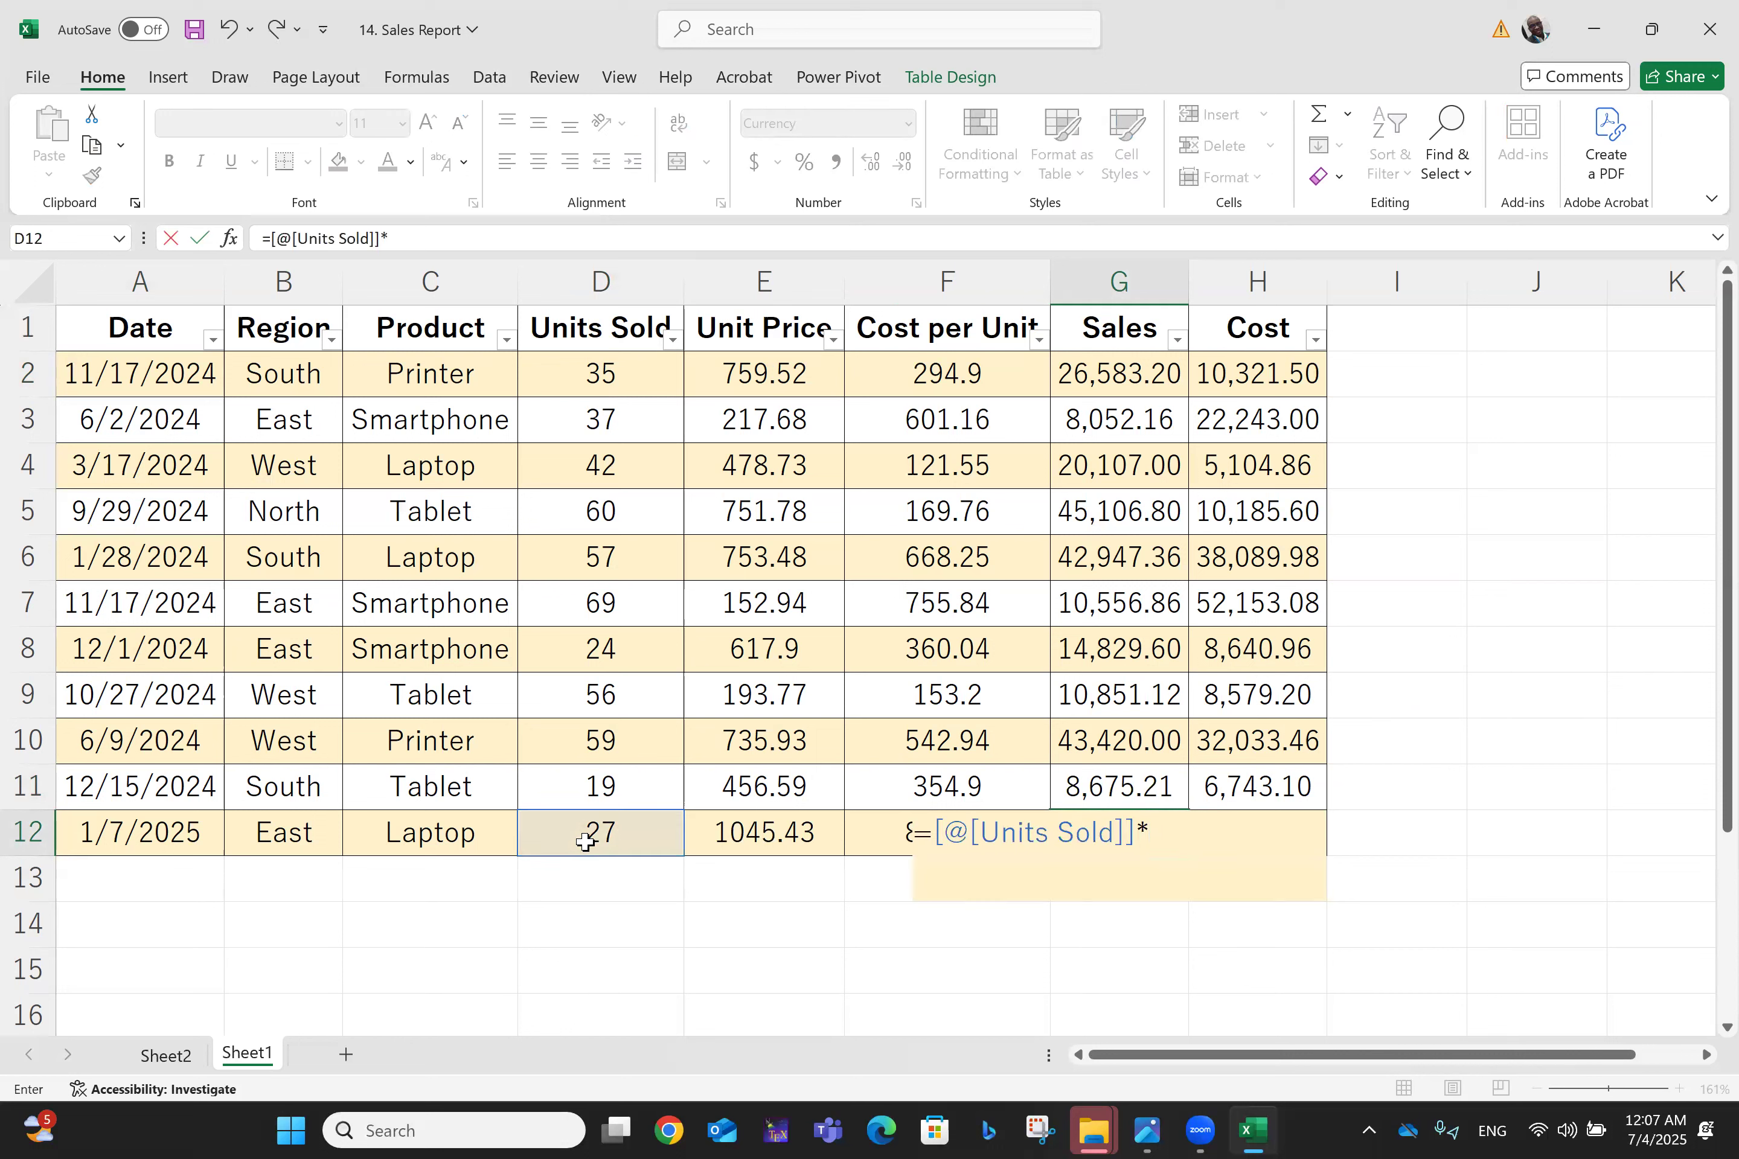
{"action": "left_click", "coordinate": [766, 840]}
{"action": "key", "text": "Return"}
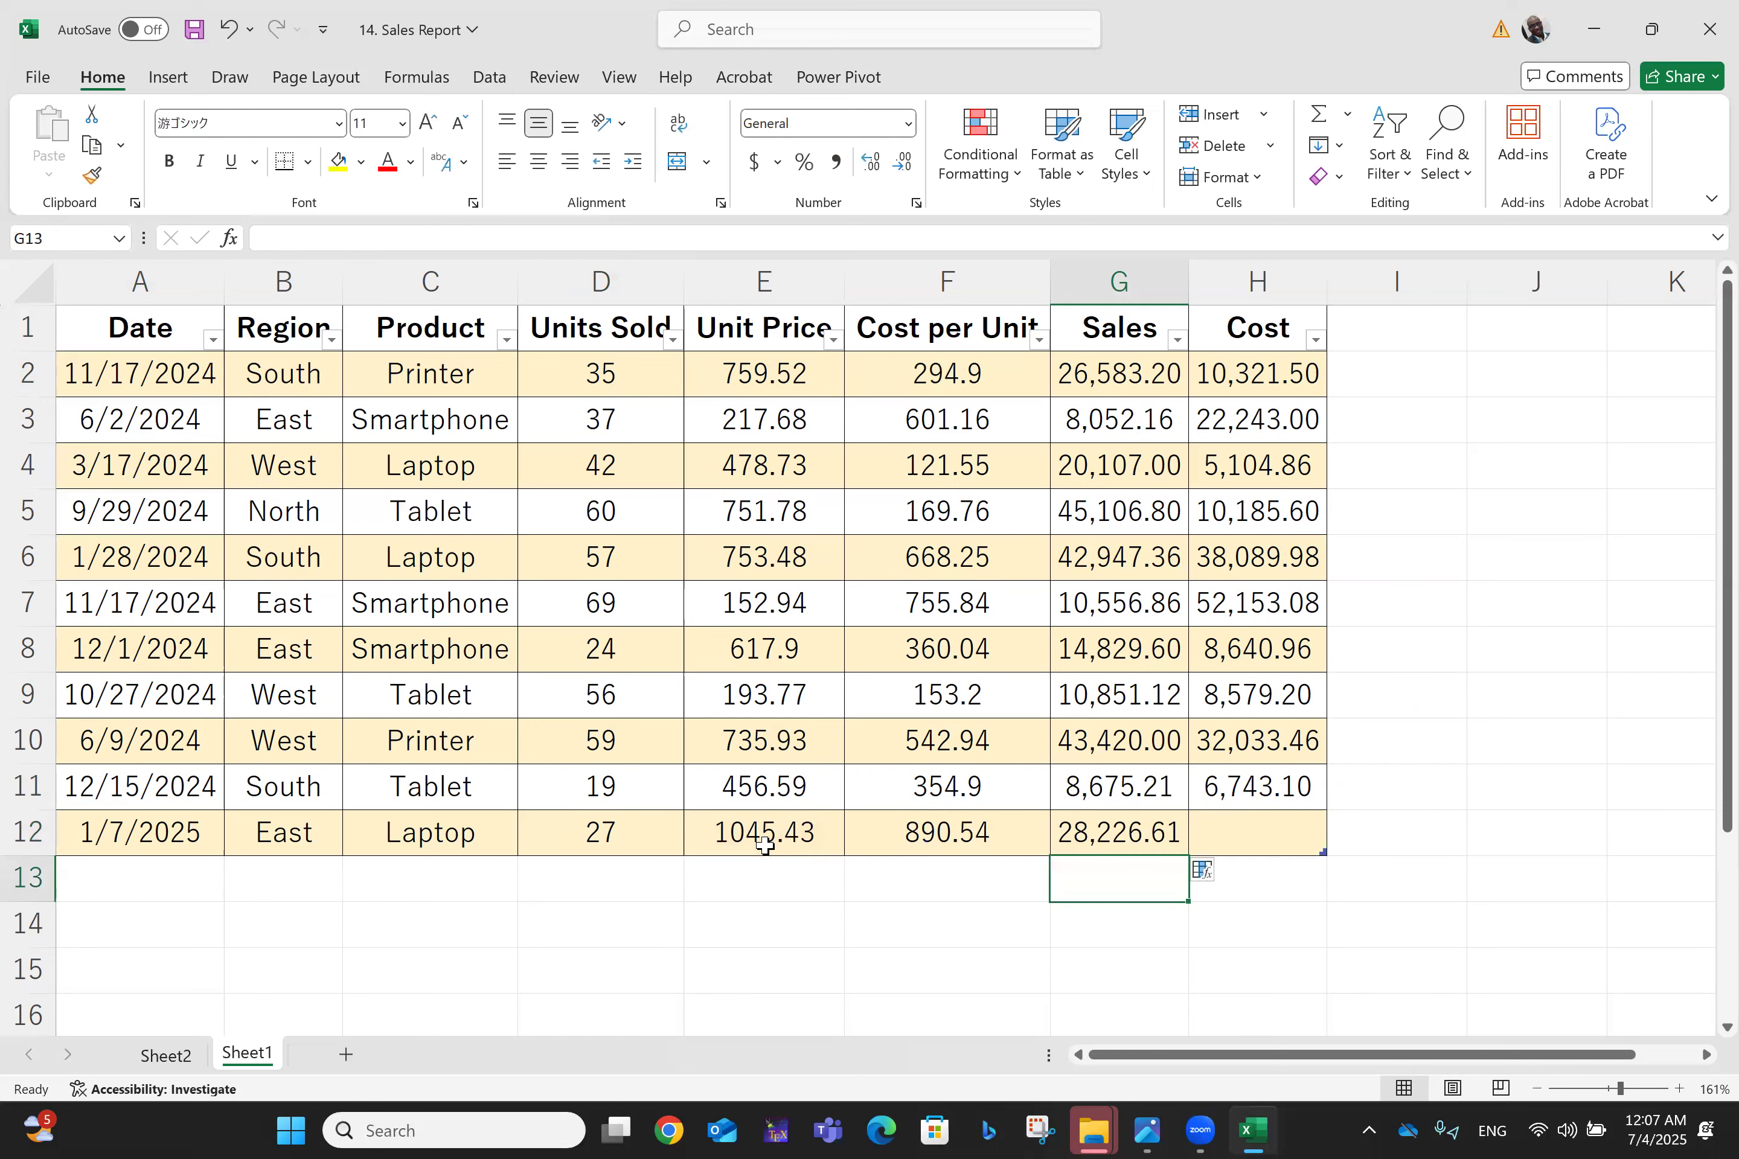
Step: Calculate Cost in H12 with a formula multiplying the row's Units Sold by its Cost per Unit
{"action": "key", "text": "Up"}
{"action": "key", "text": "Right"}
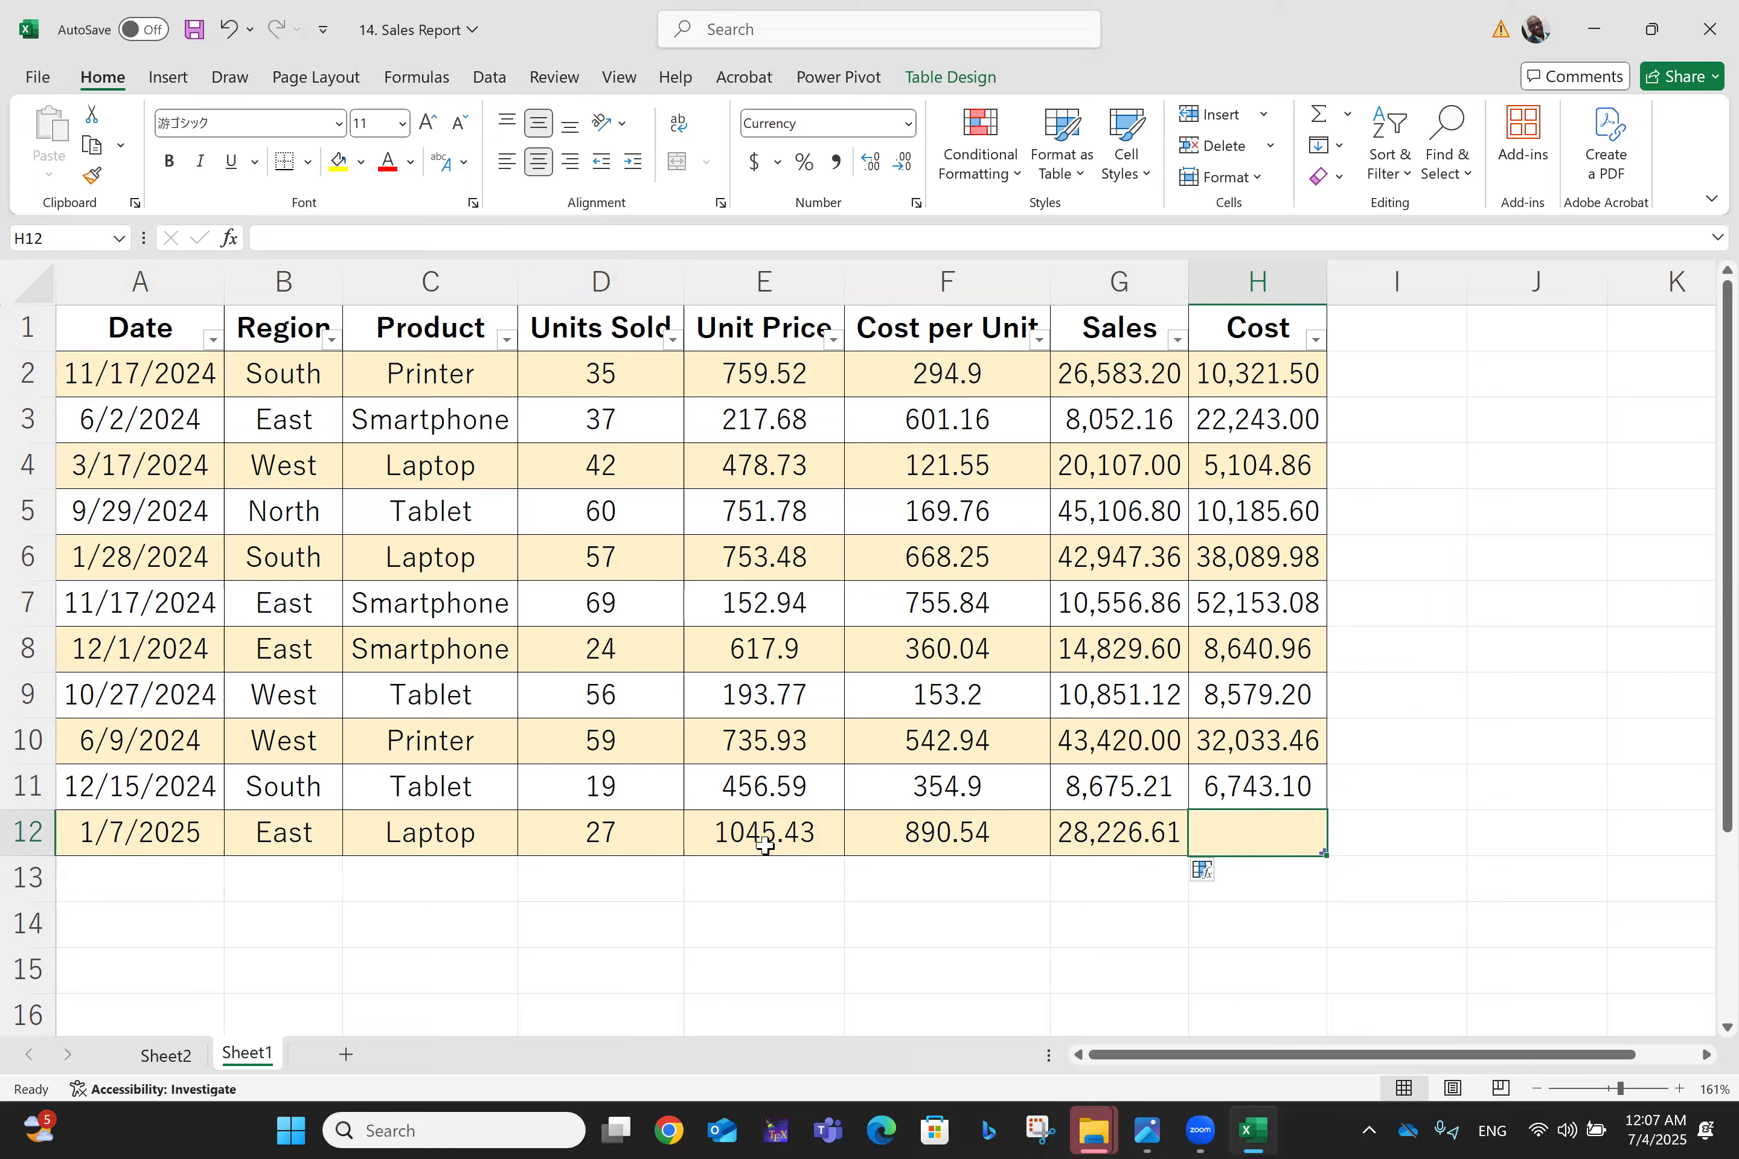
{"action": "type", "text": "="}
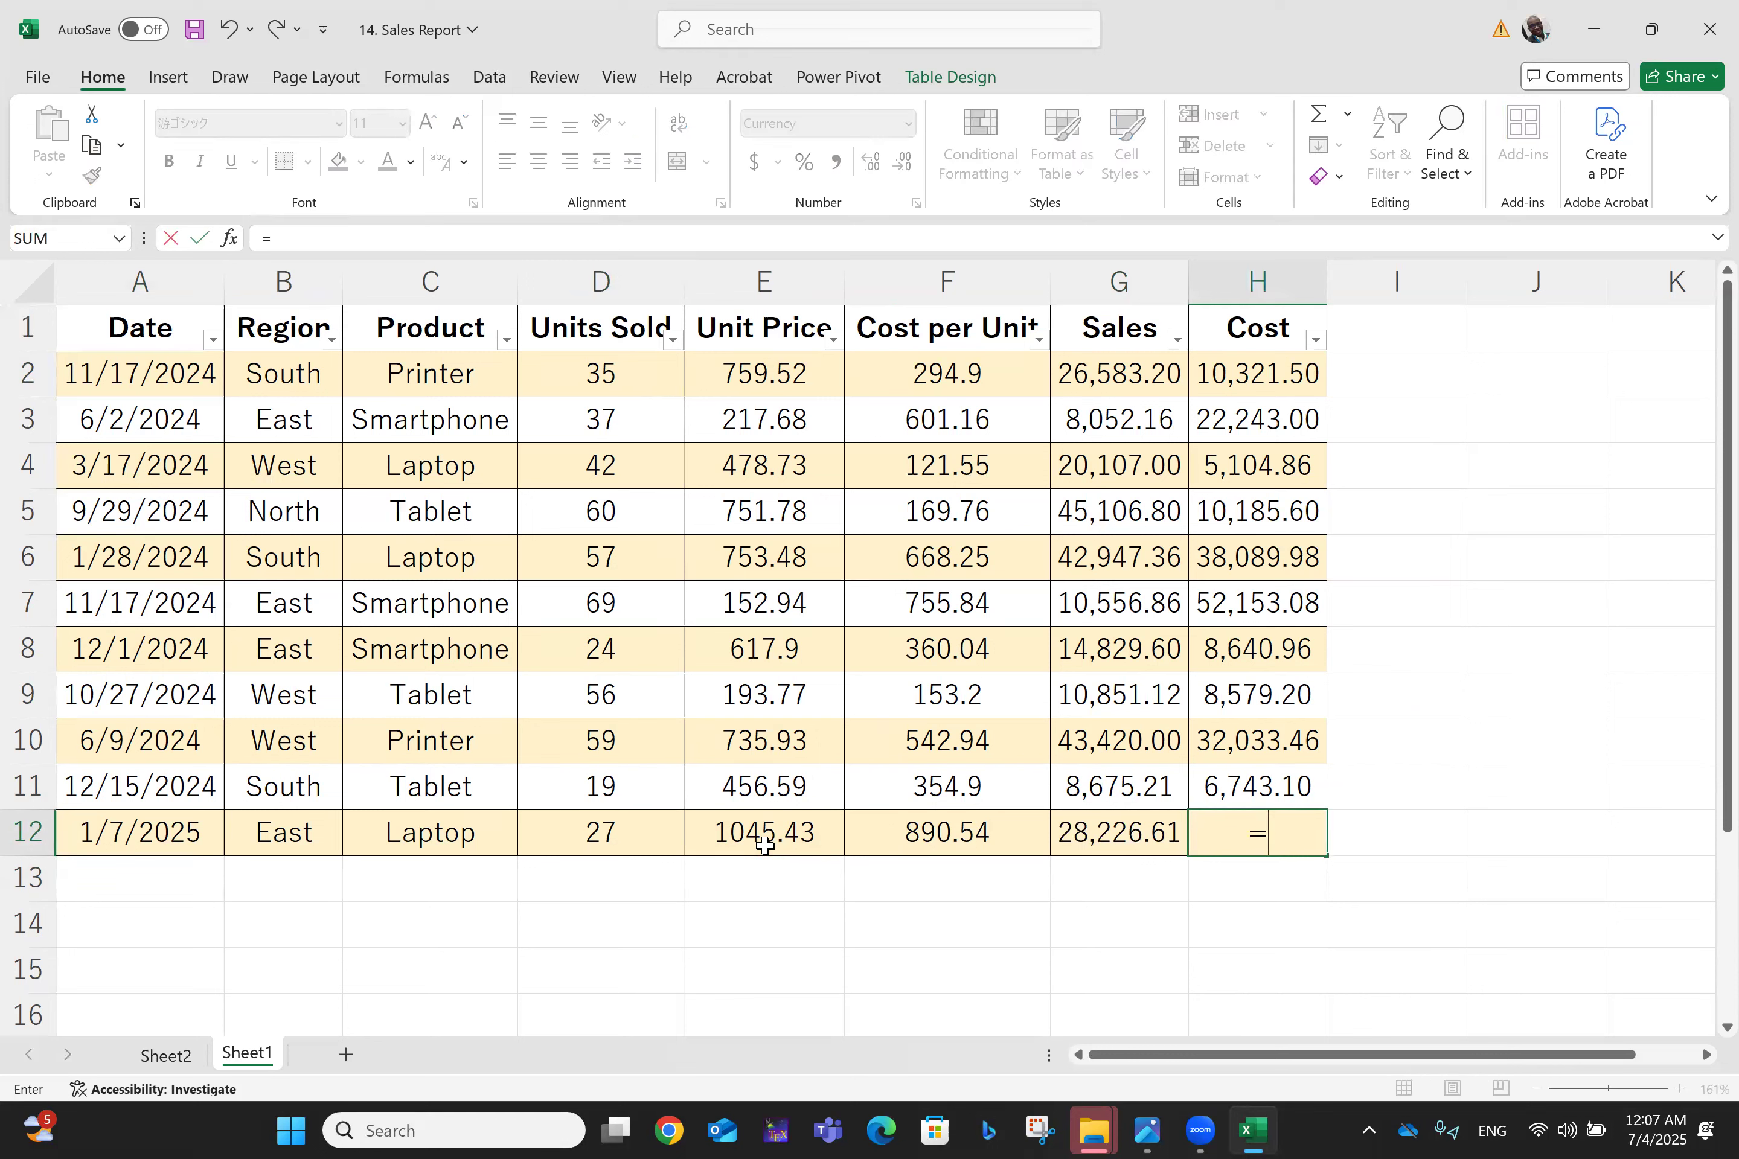
{"action": "left_click", "coordinate": [581, 840]}
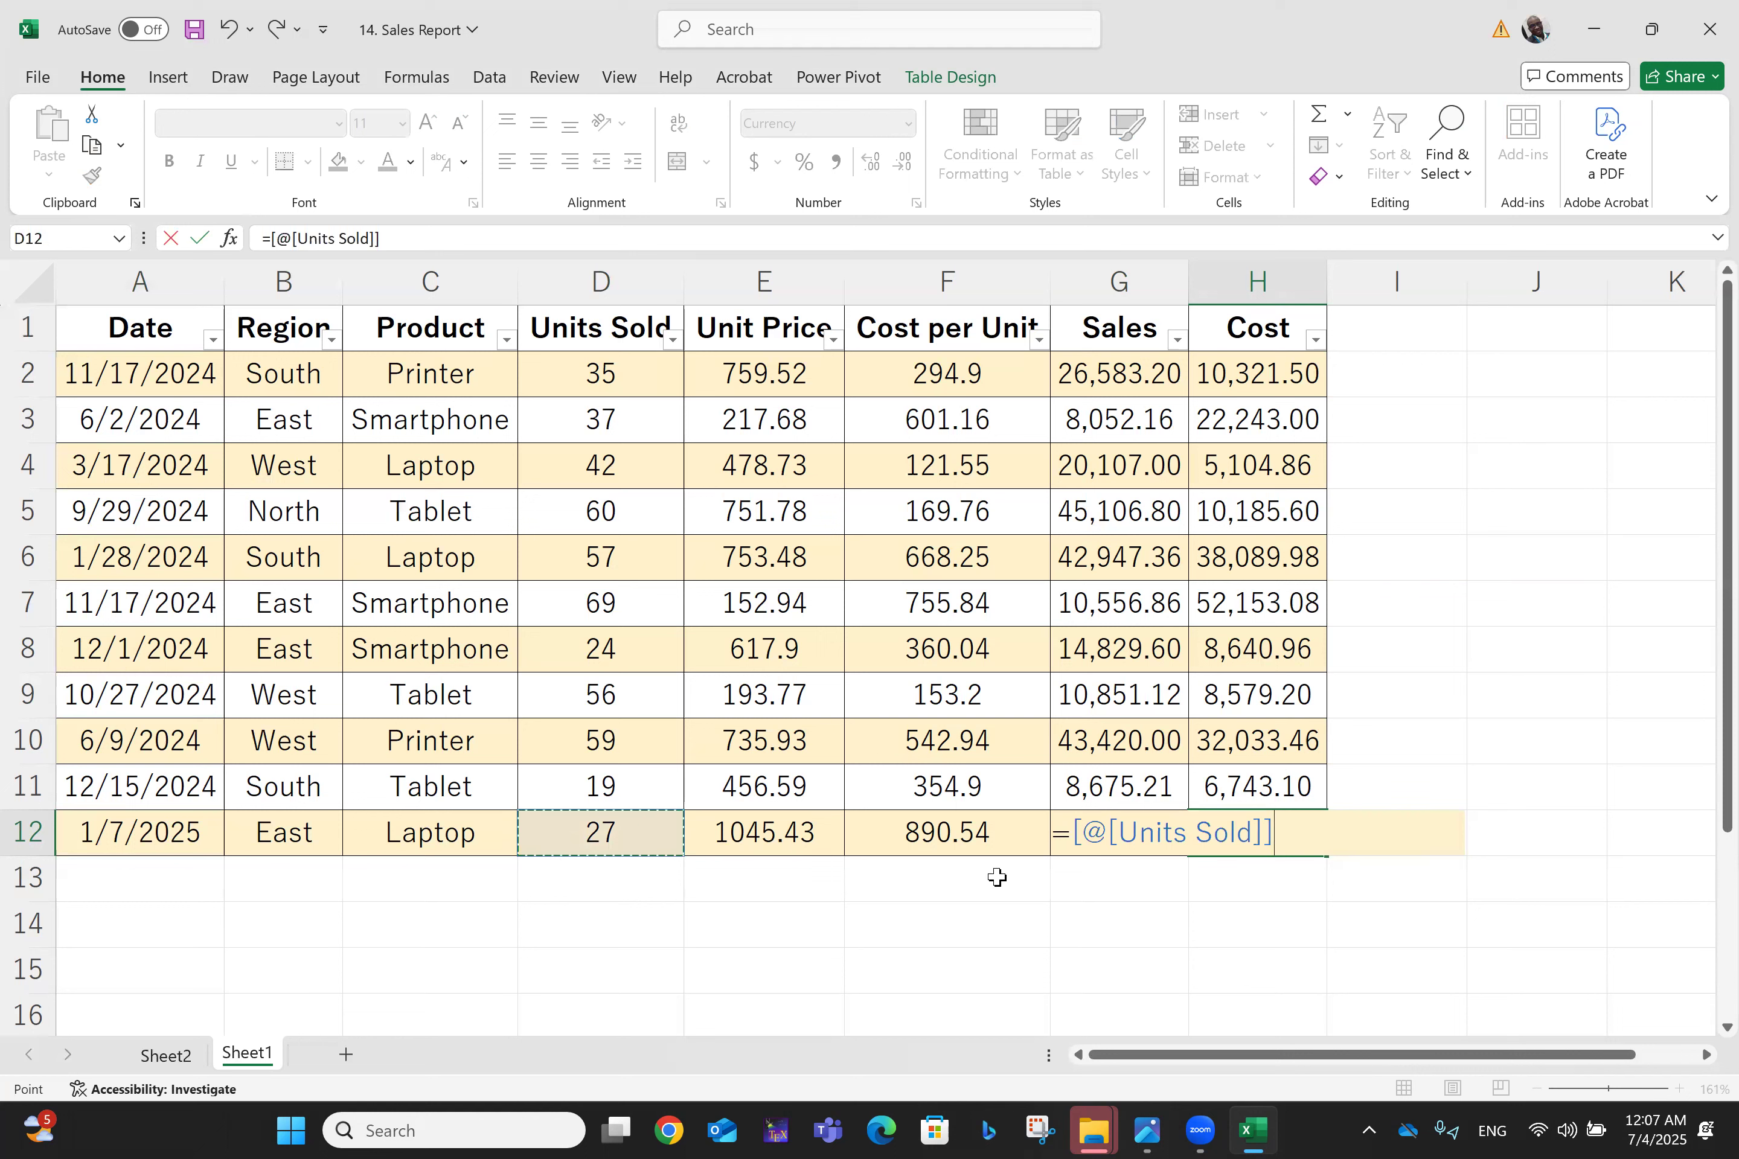
{"action": "type", "text": "*"}
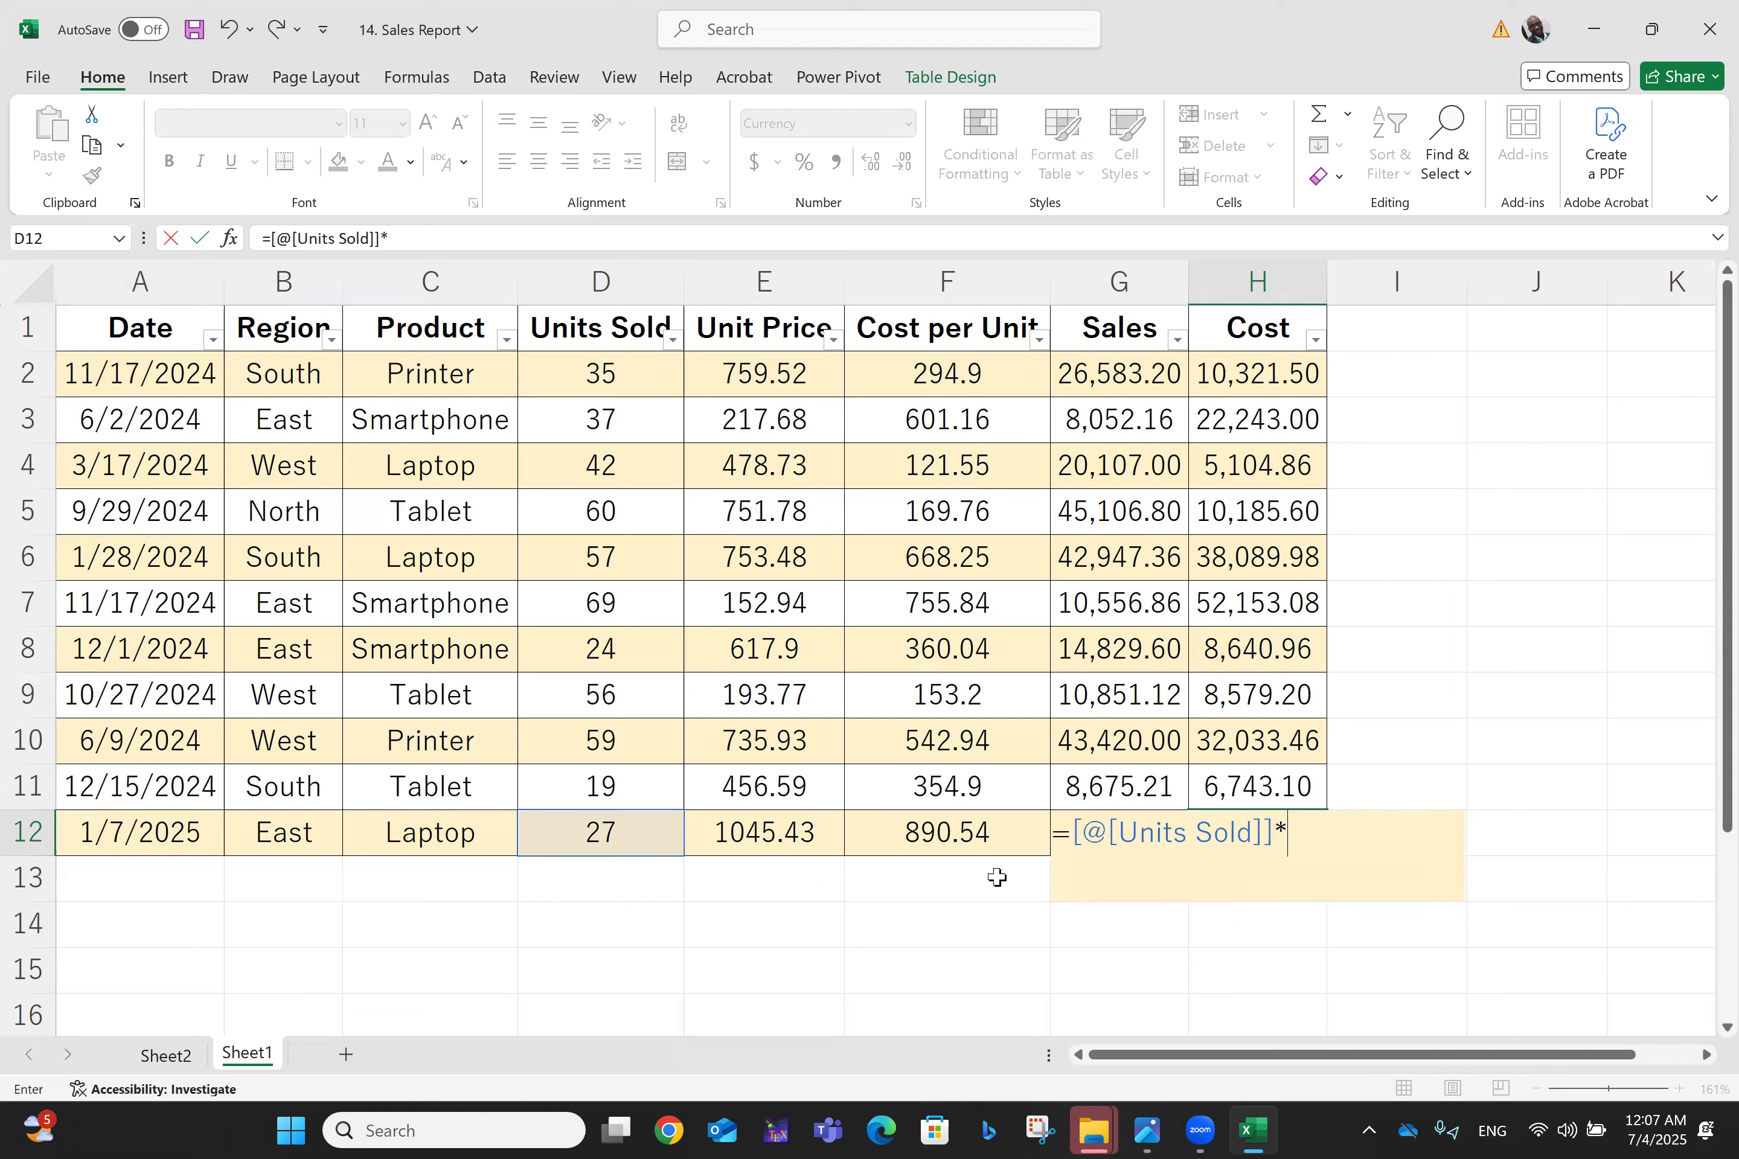
{"action": "left_click", "coordinate": [950, 837]}
{"action": "key", "text": "Return"}
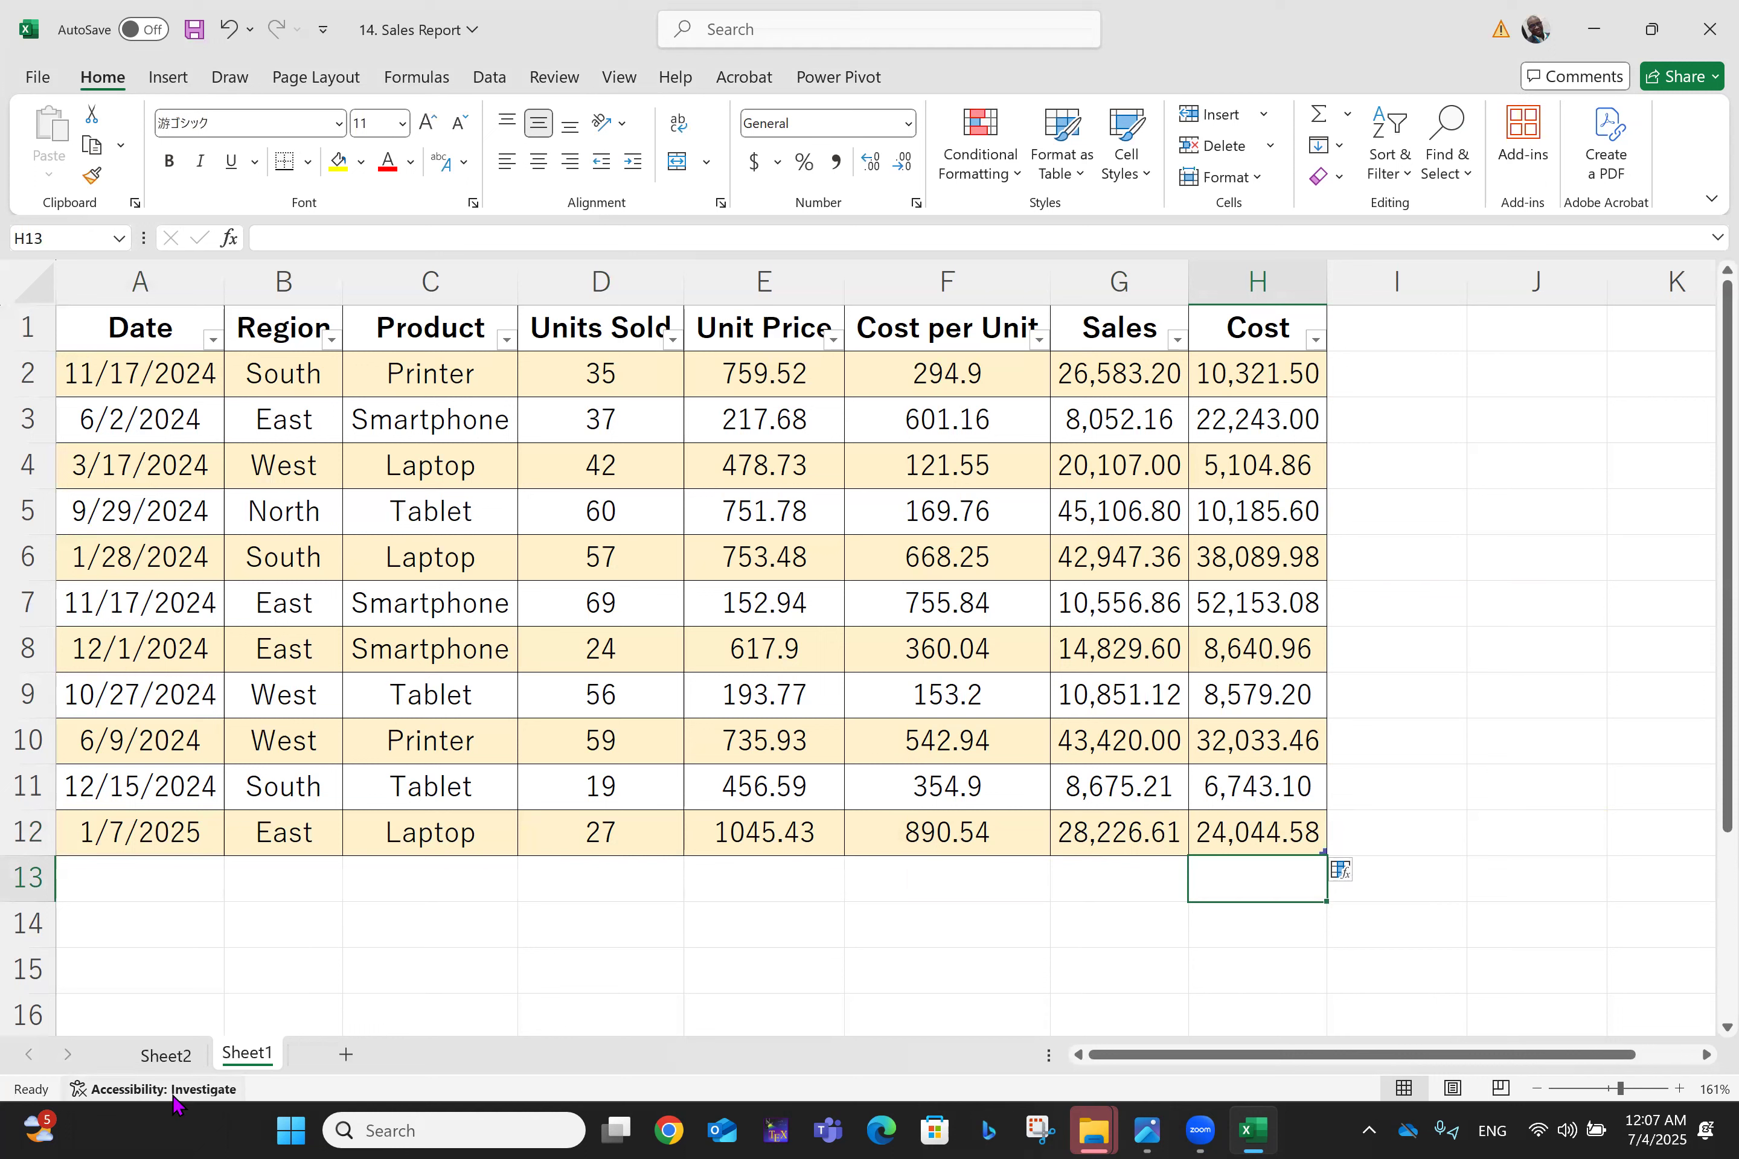
Step: Look through the timeline, PivotTable, Power Pivot and chart commands on Sheet2 for a way to update the PivotTable
{"action": "left_click", "coordinate": [147, 1069]}
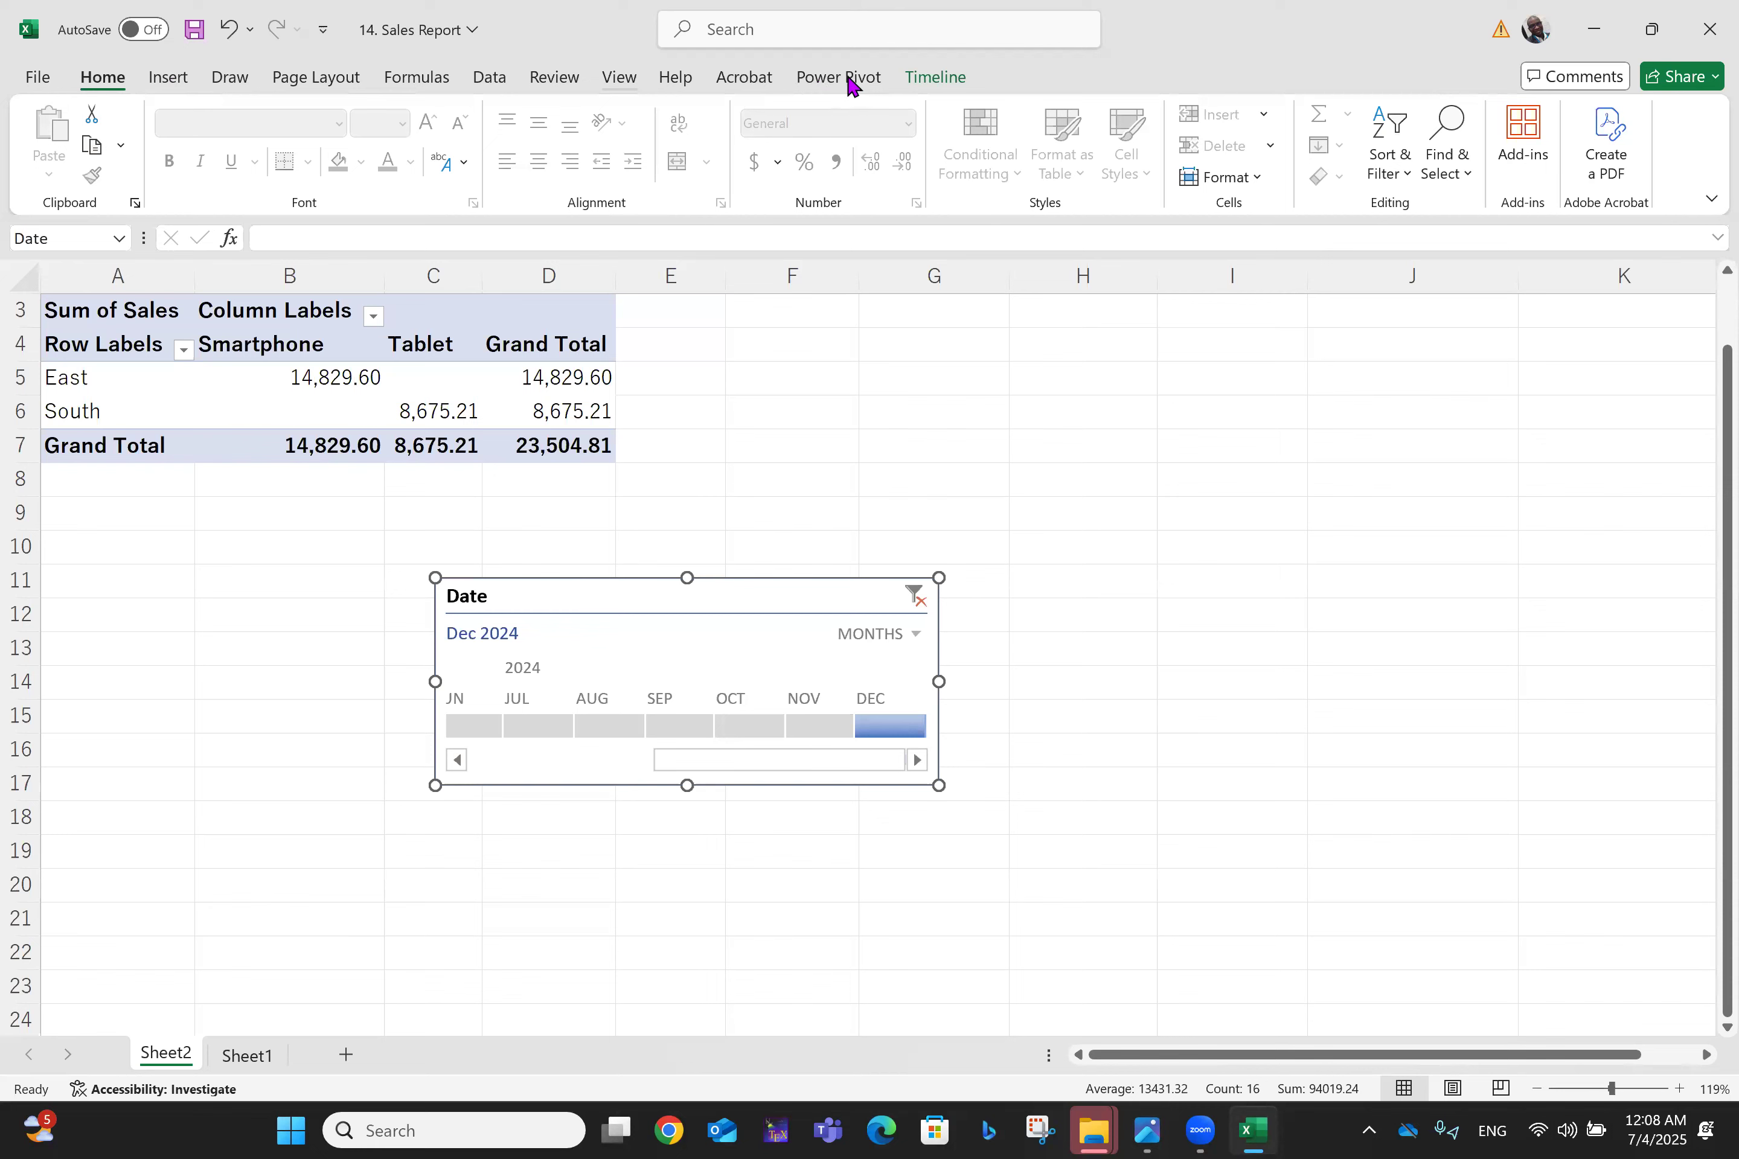
{"action": "left_click", "coordinate": [944, 76]}
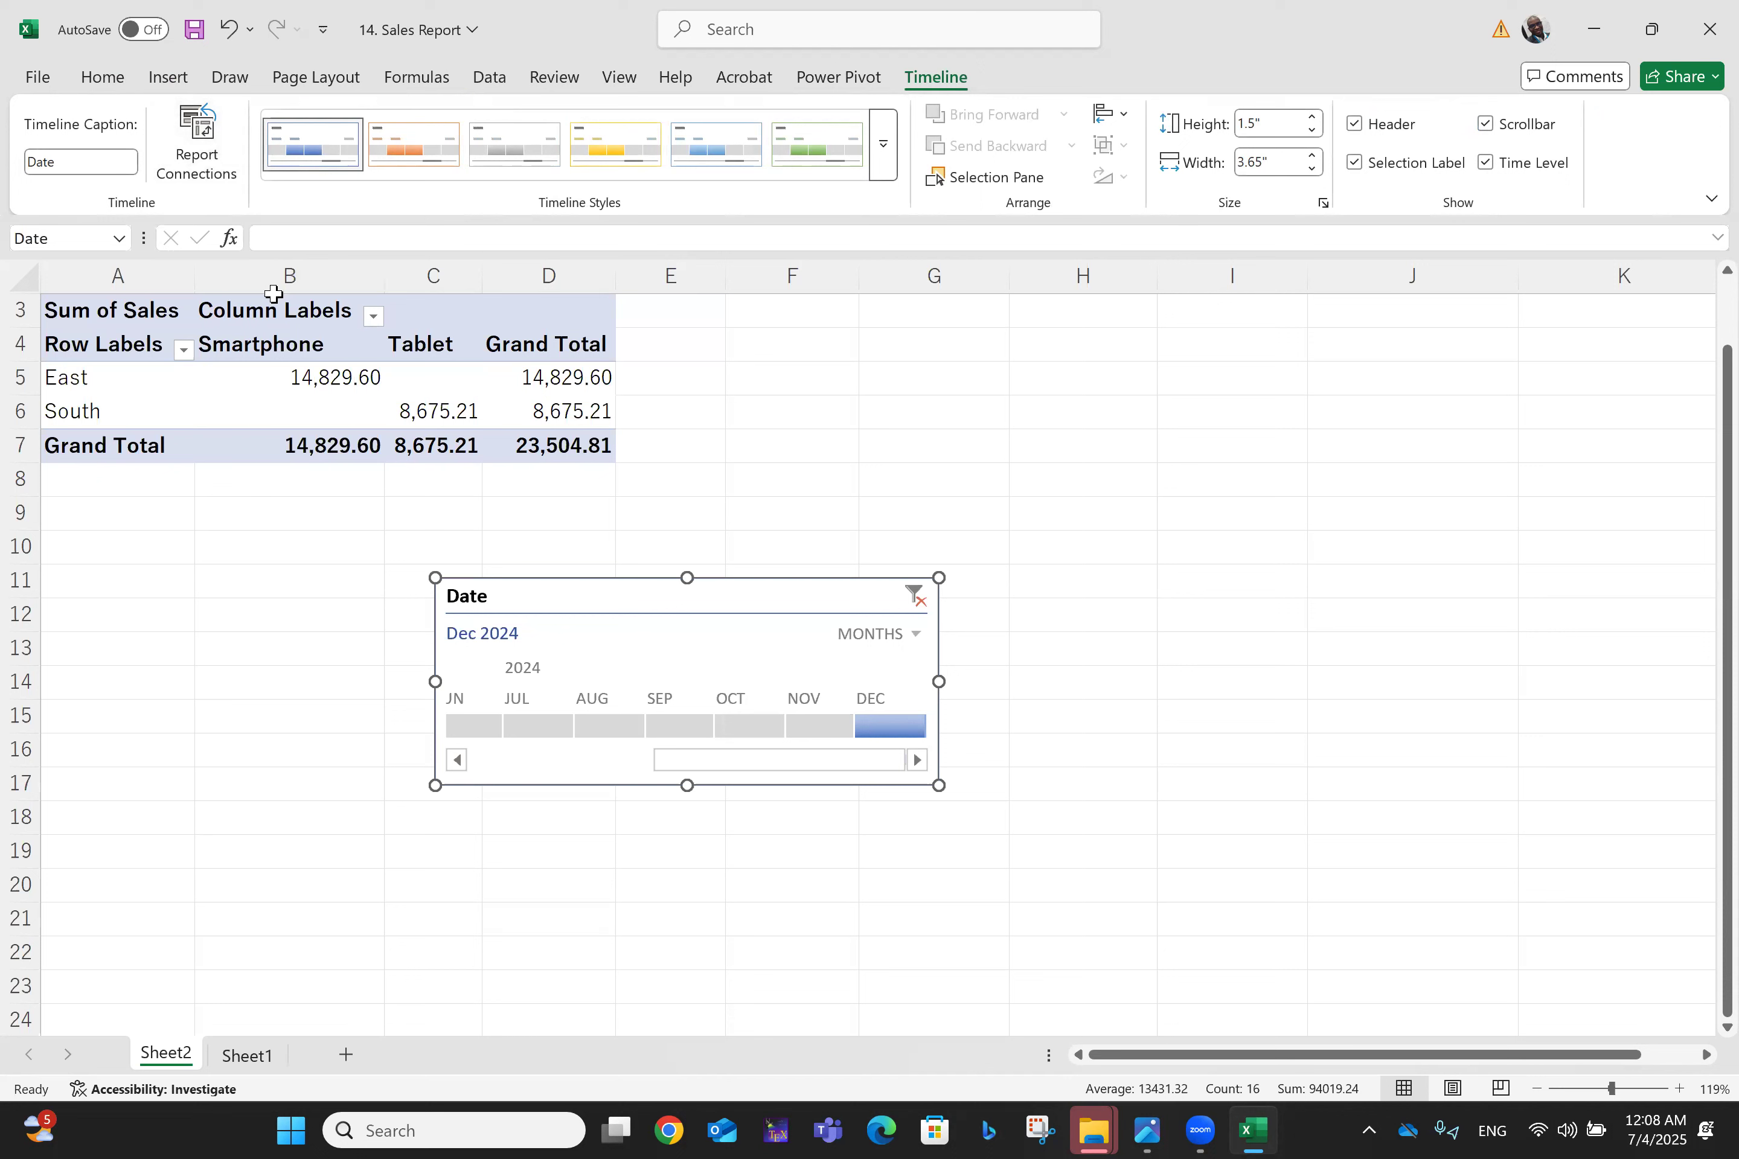
{"action": "left_click", "coordinate": [37, 81]}
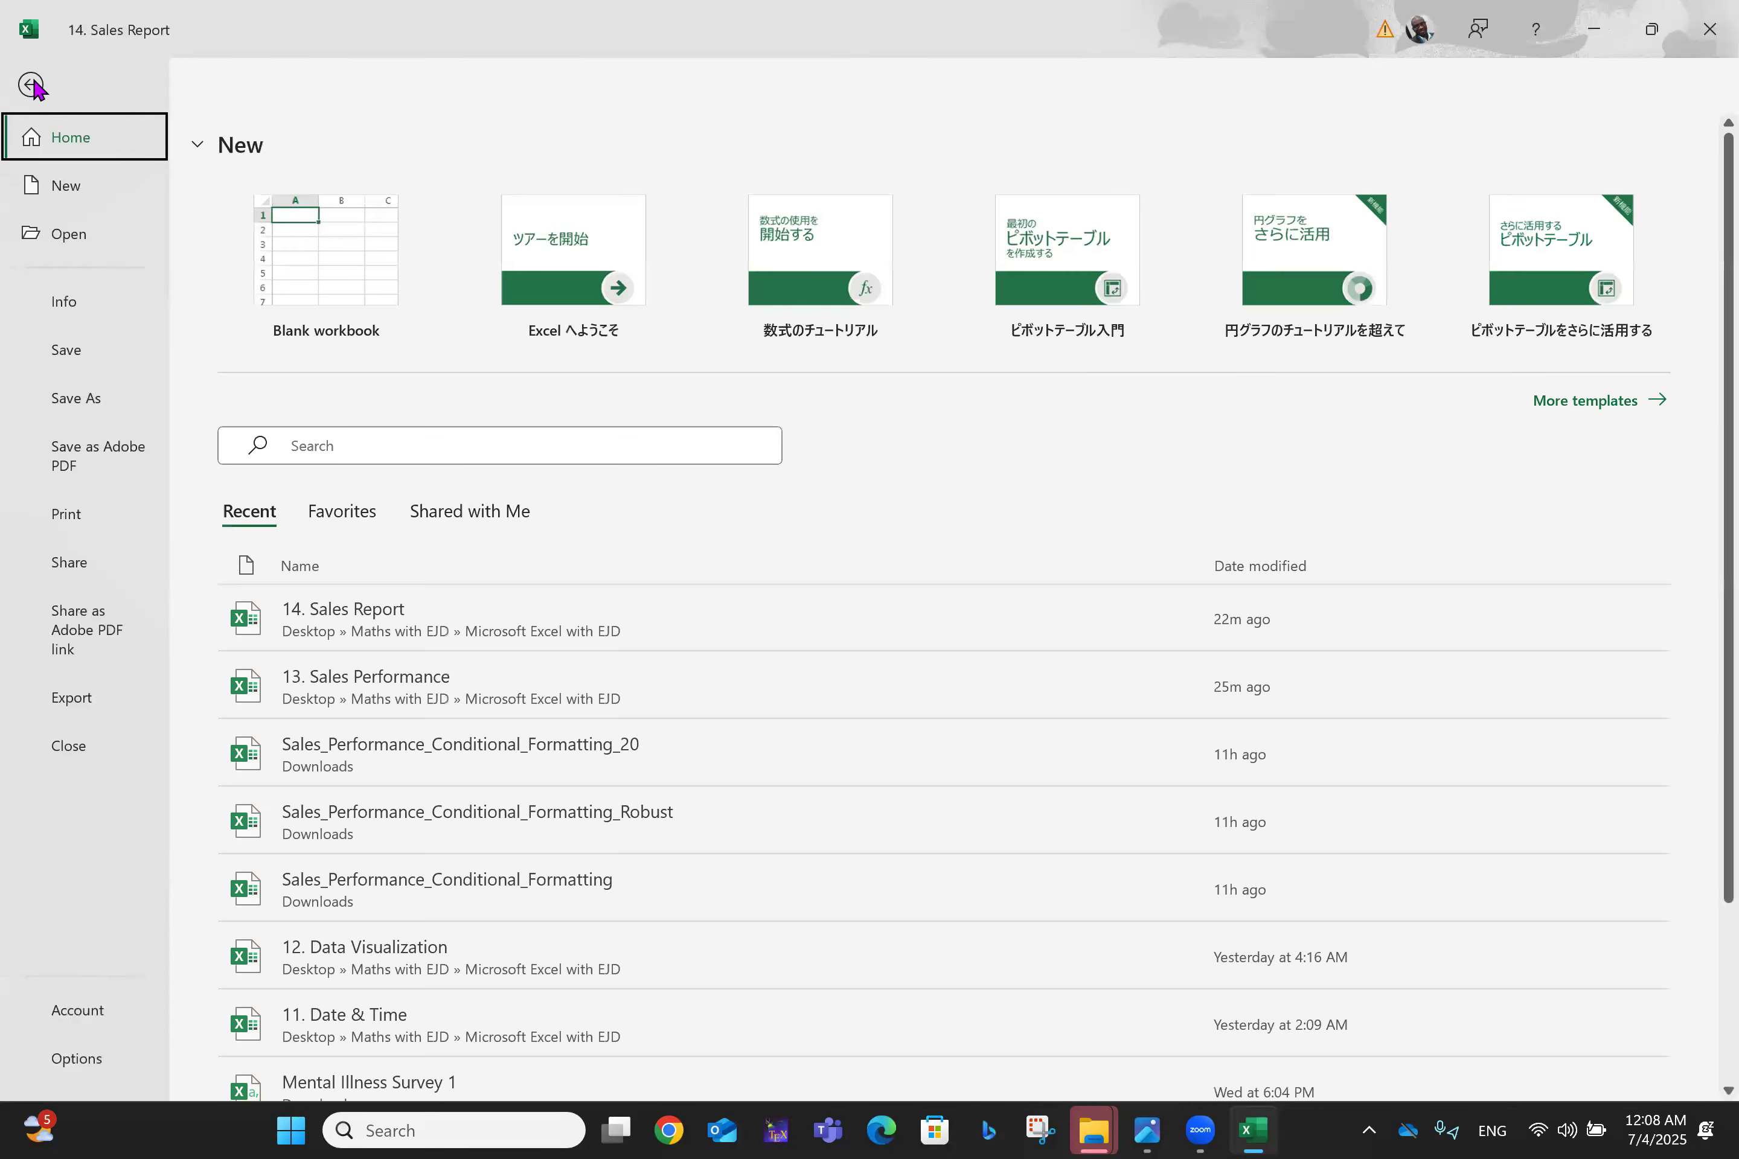
{"action": "left_click", "coordinate": [34, 86]}
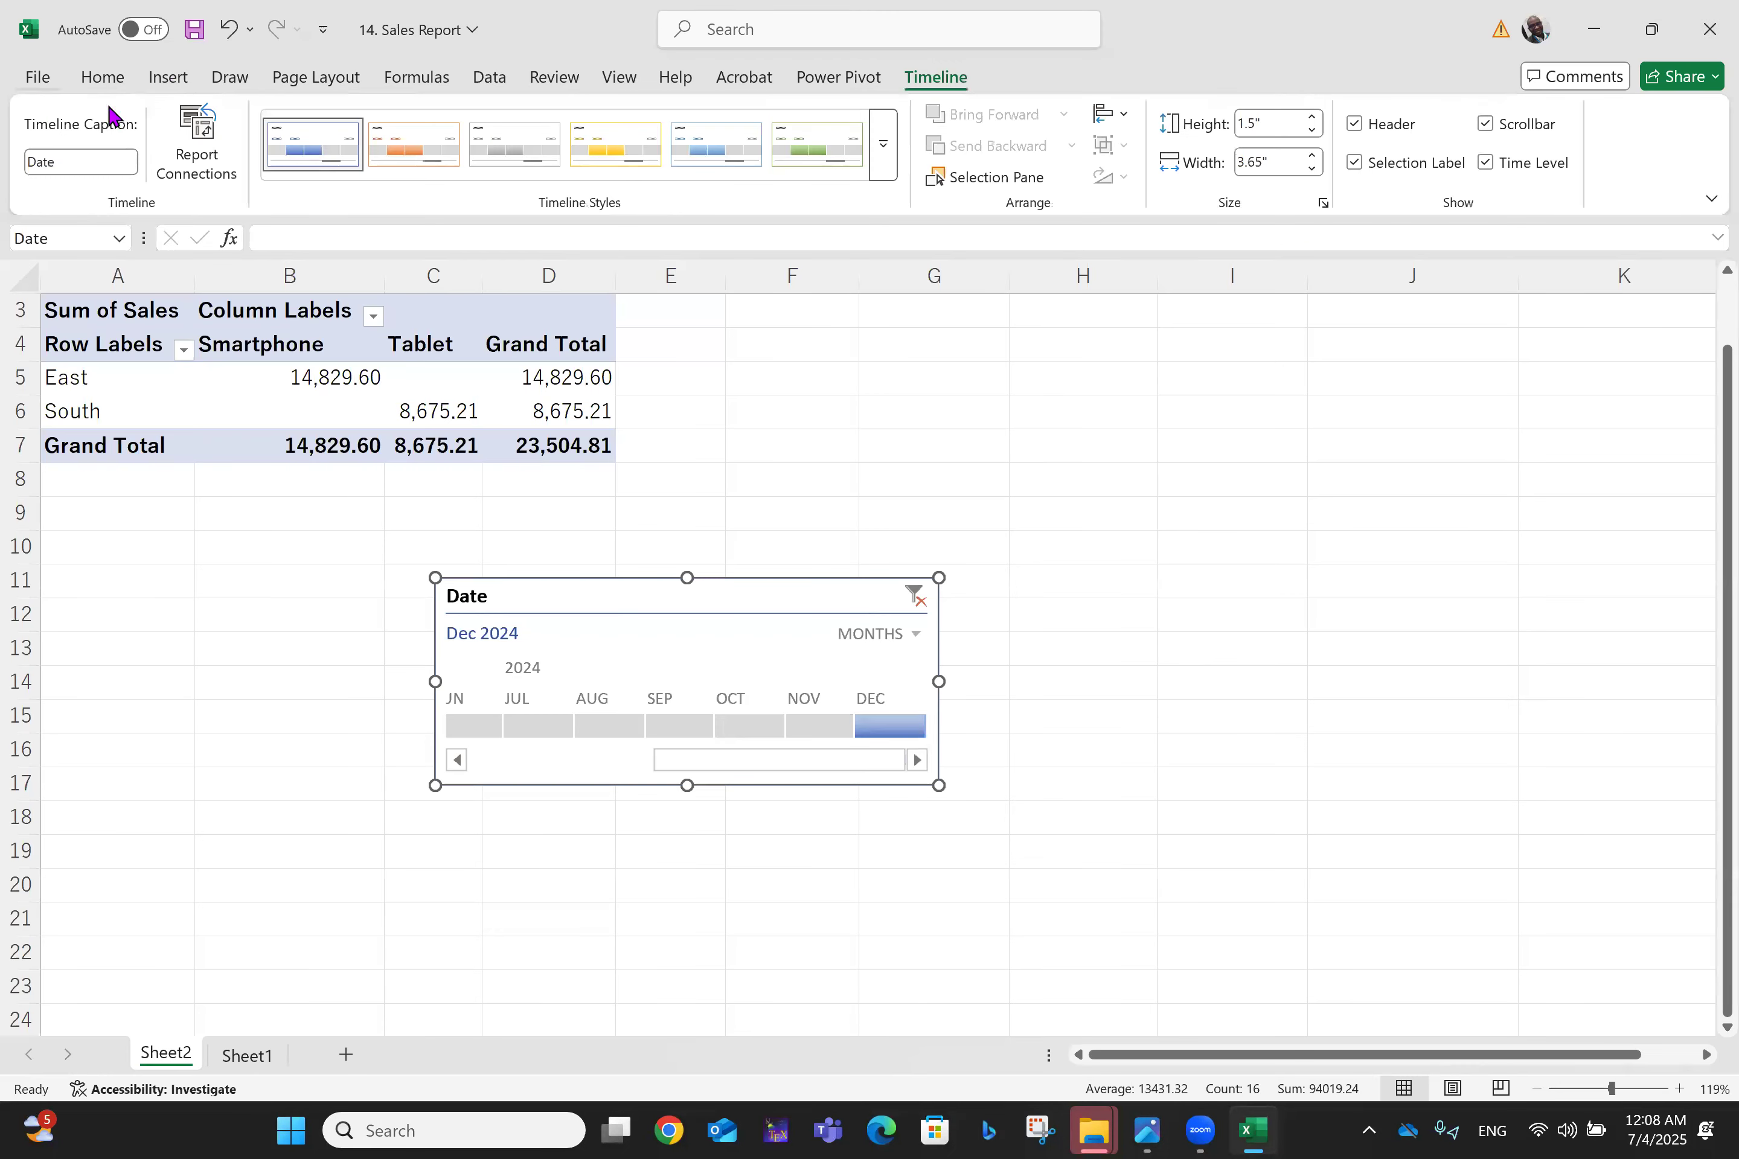
{"action": "left_click", "coordinate": [160, 94]}
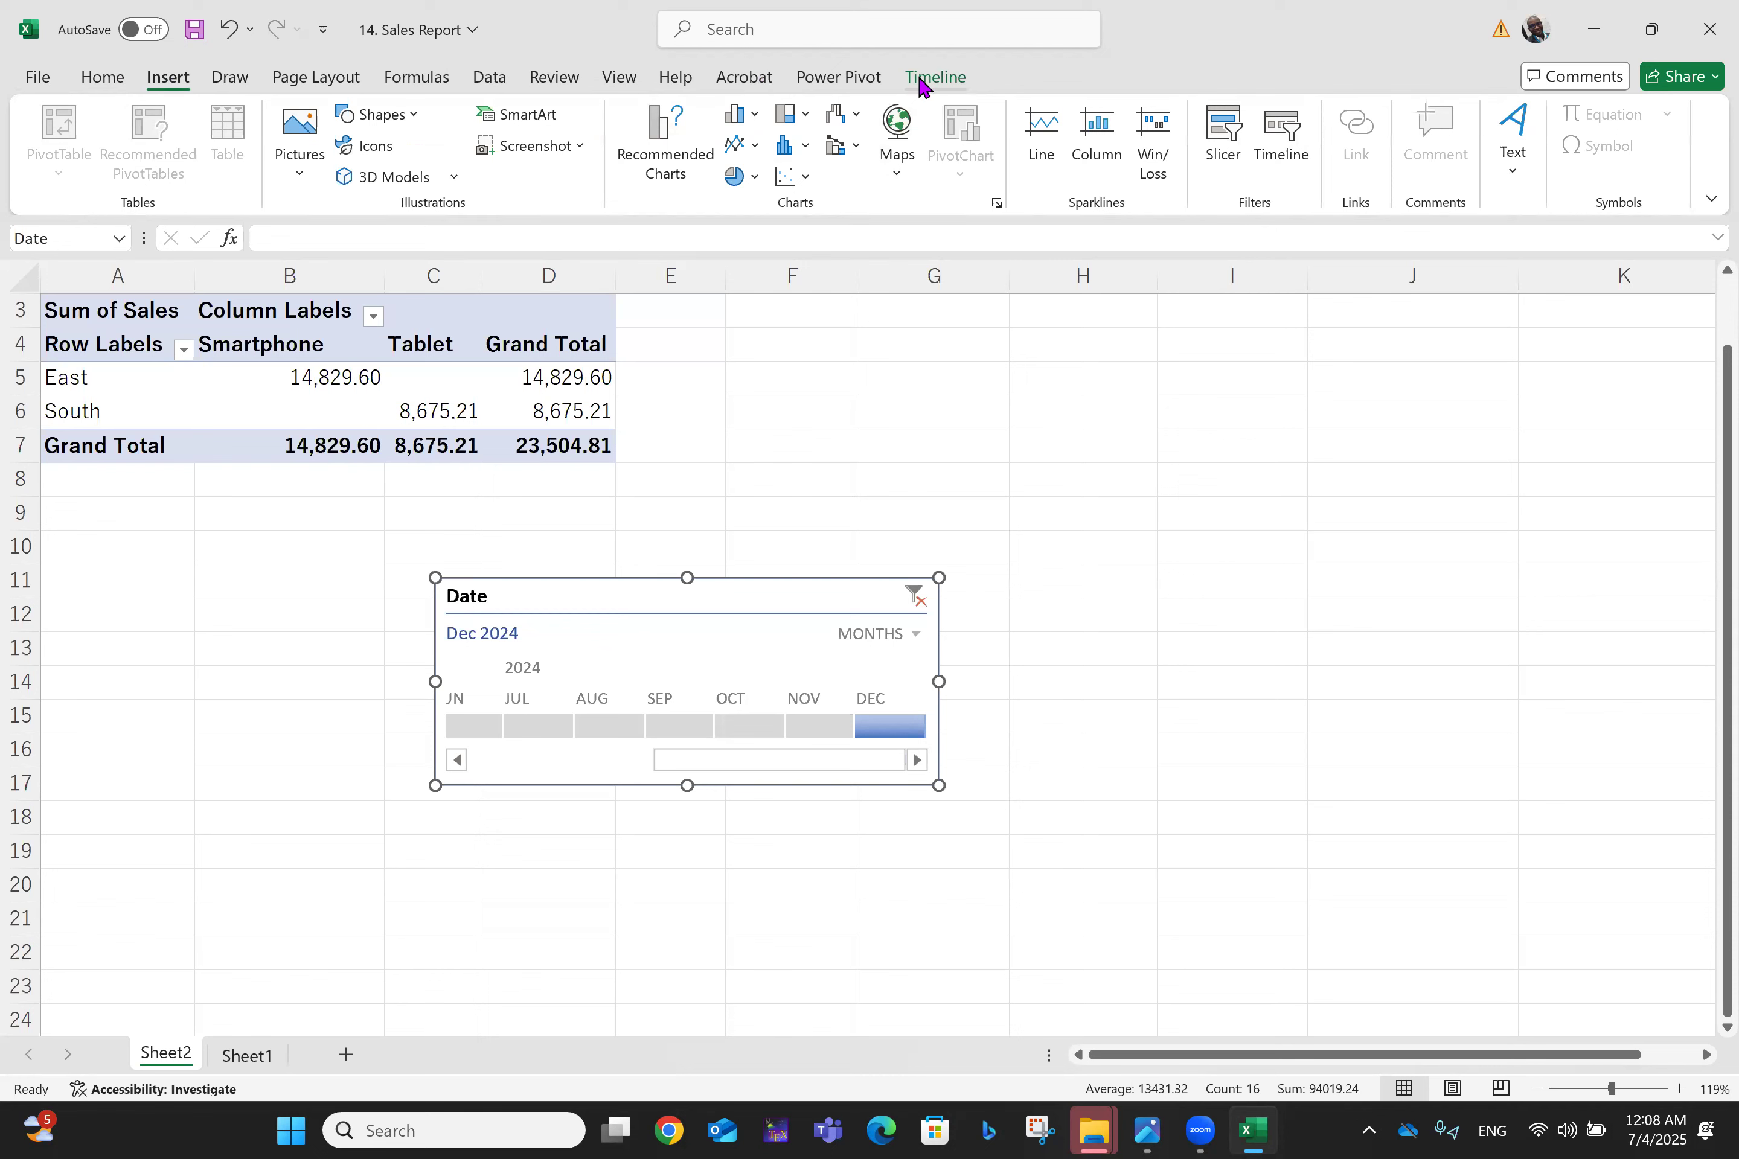
{"action": "left_click", "coordinate": [500, 371]}
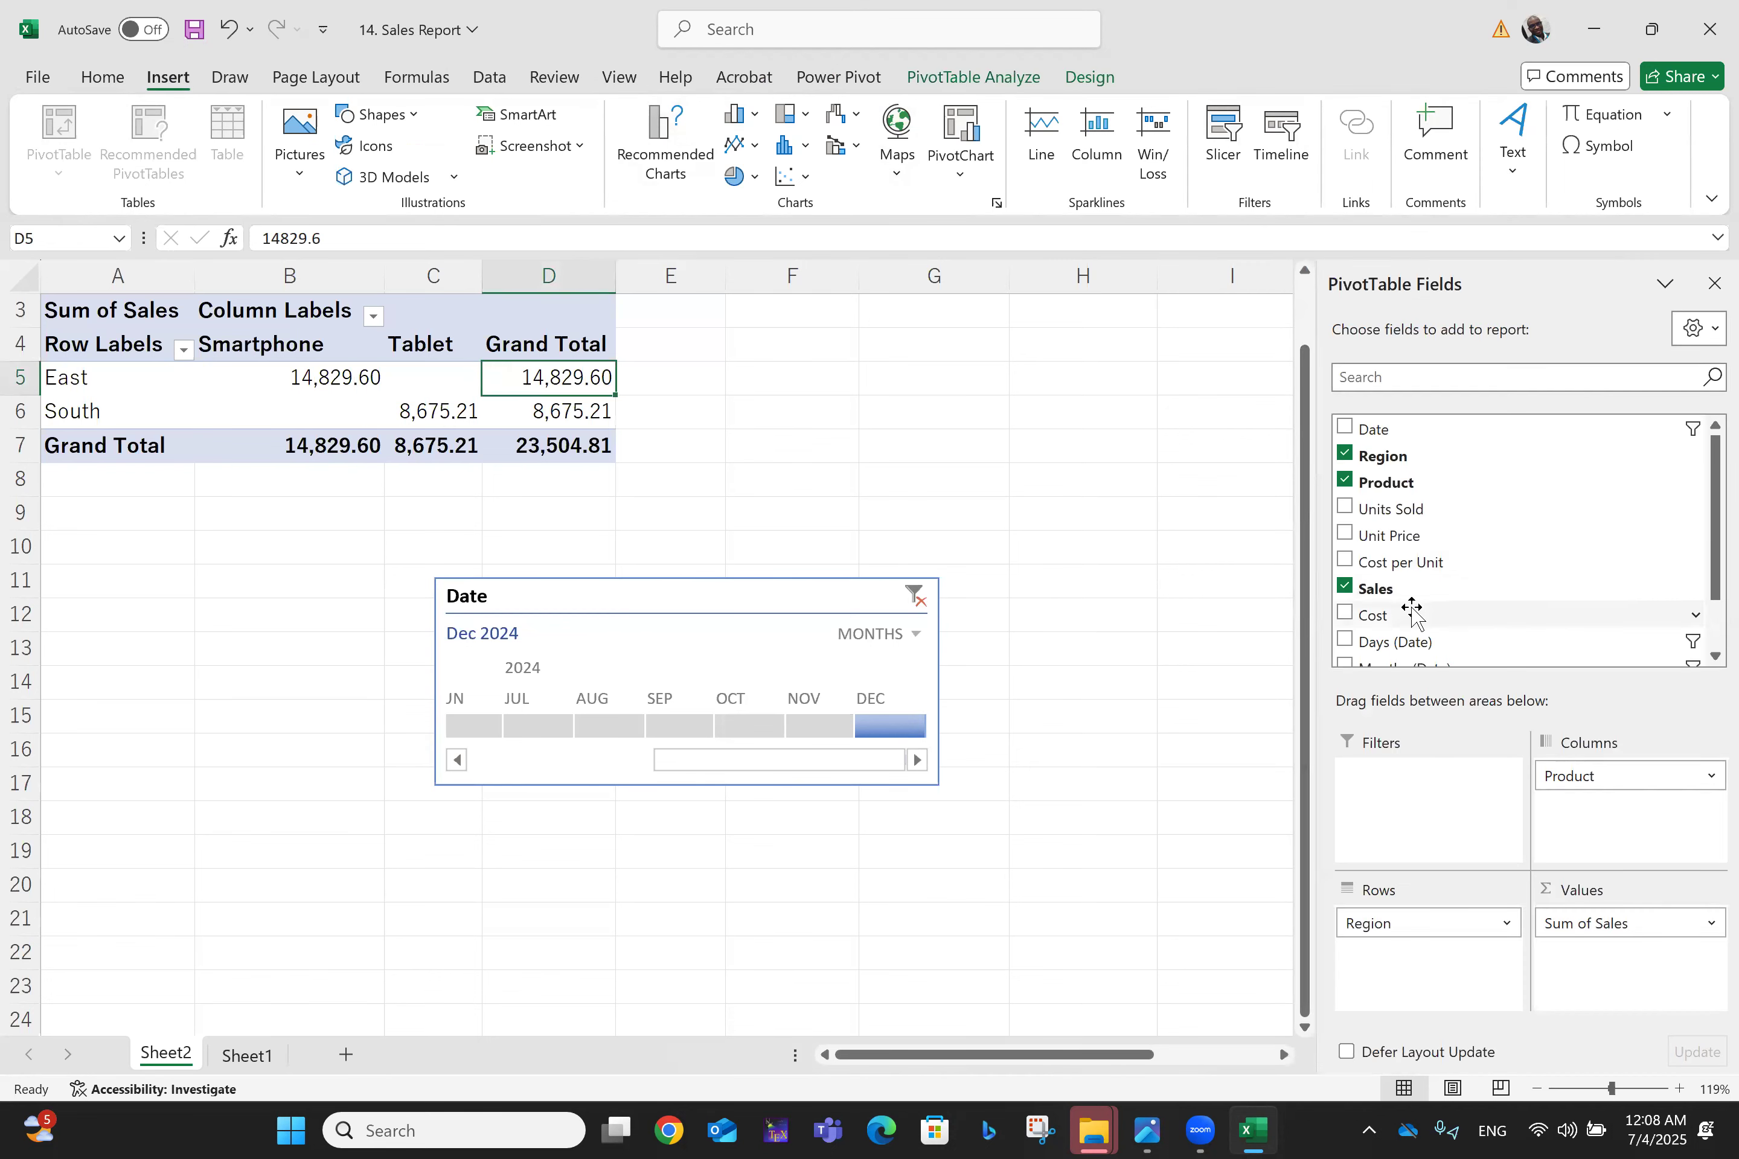
{"action": "left_click", "coordinate": [1547, 426]}
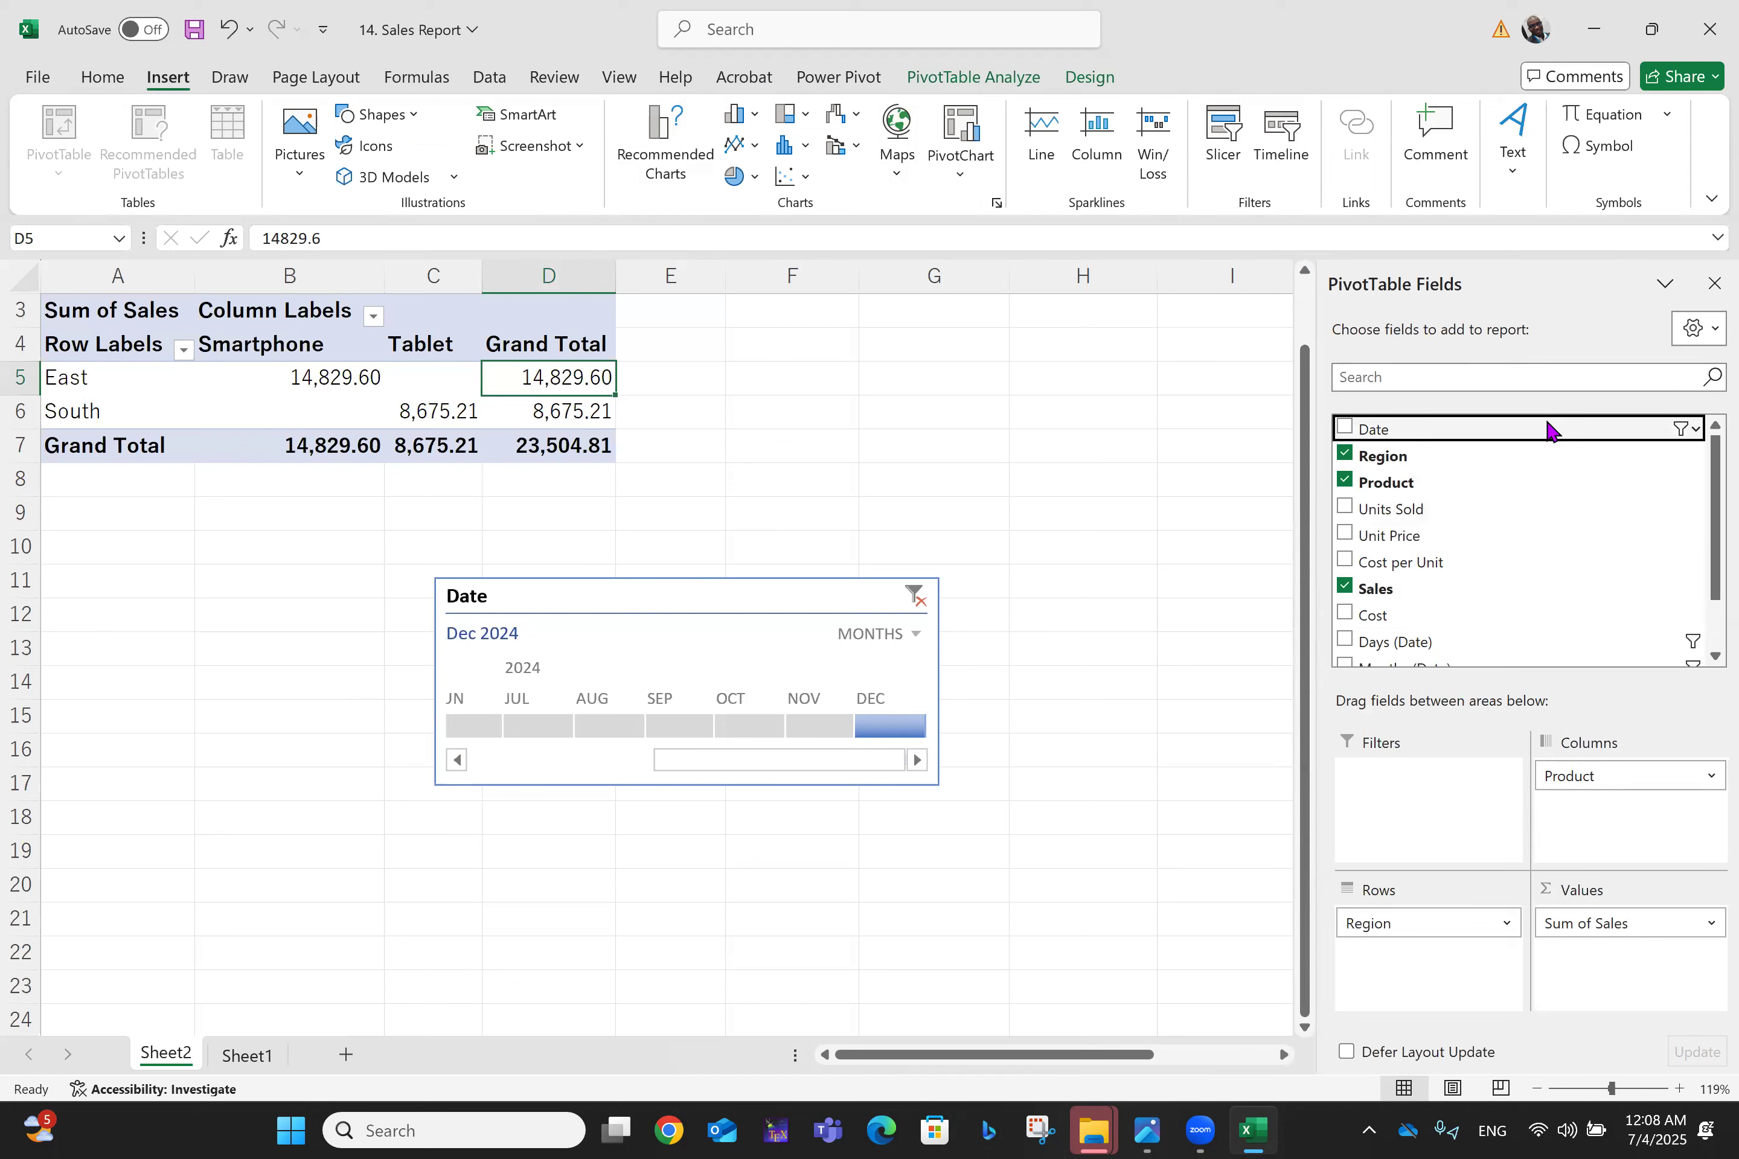
{"action": "left_click", "coordinate": [1700, 330]}
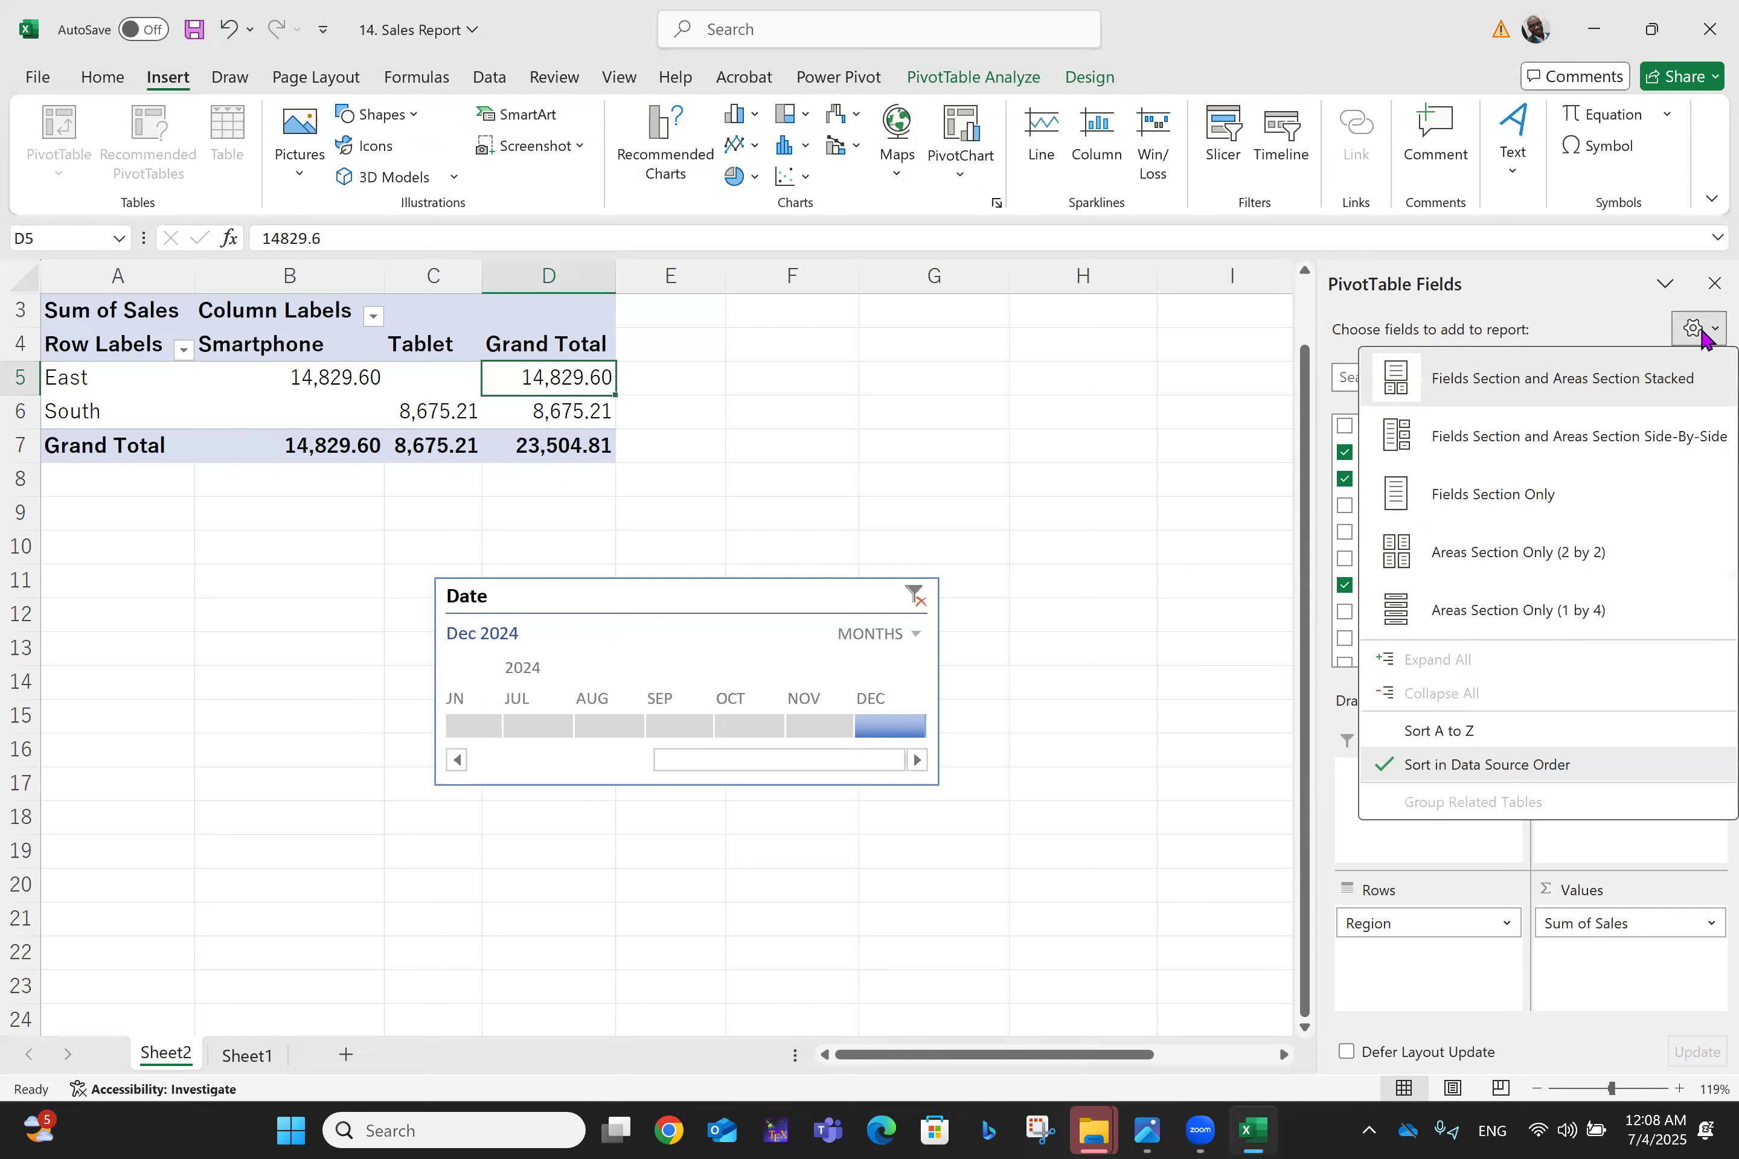
{"action": "left_click", "coordinate": [1122, 583]}
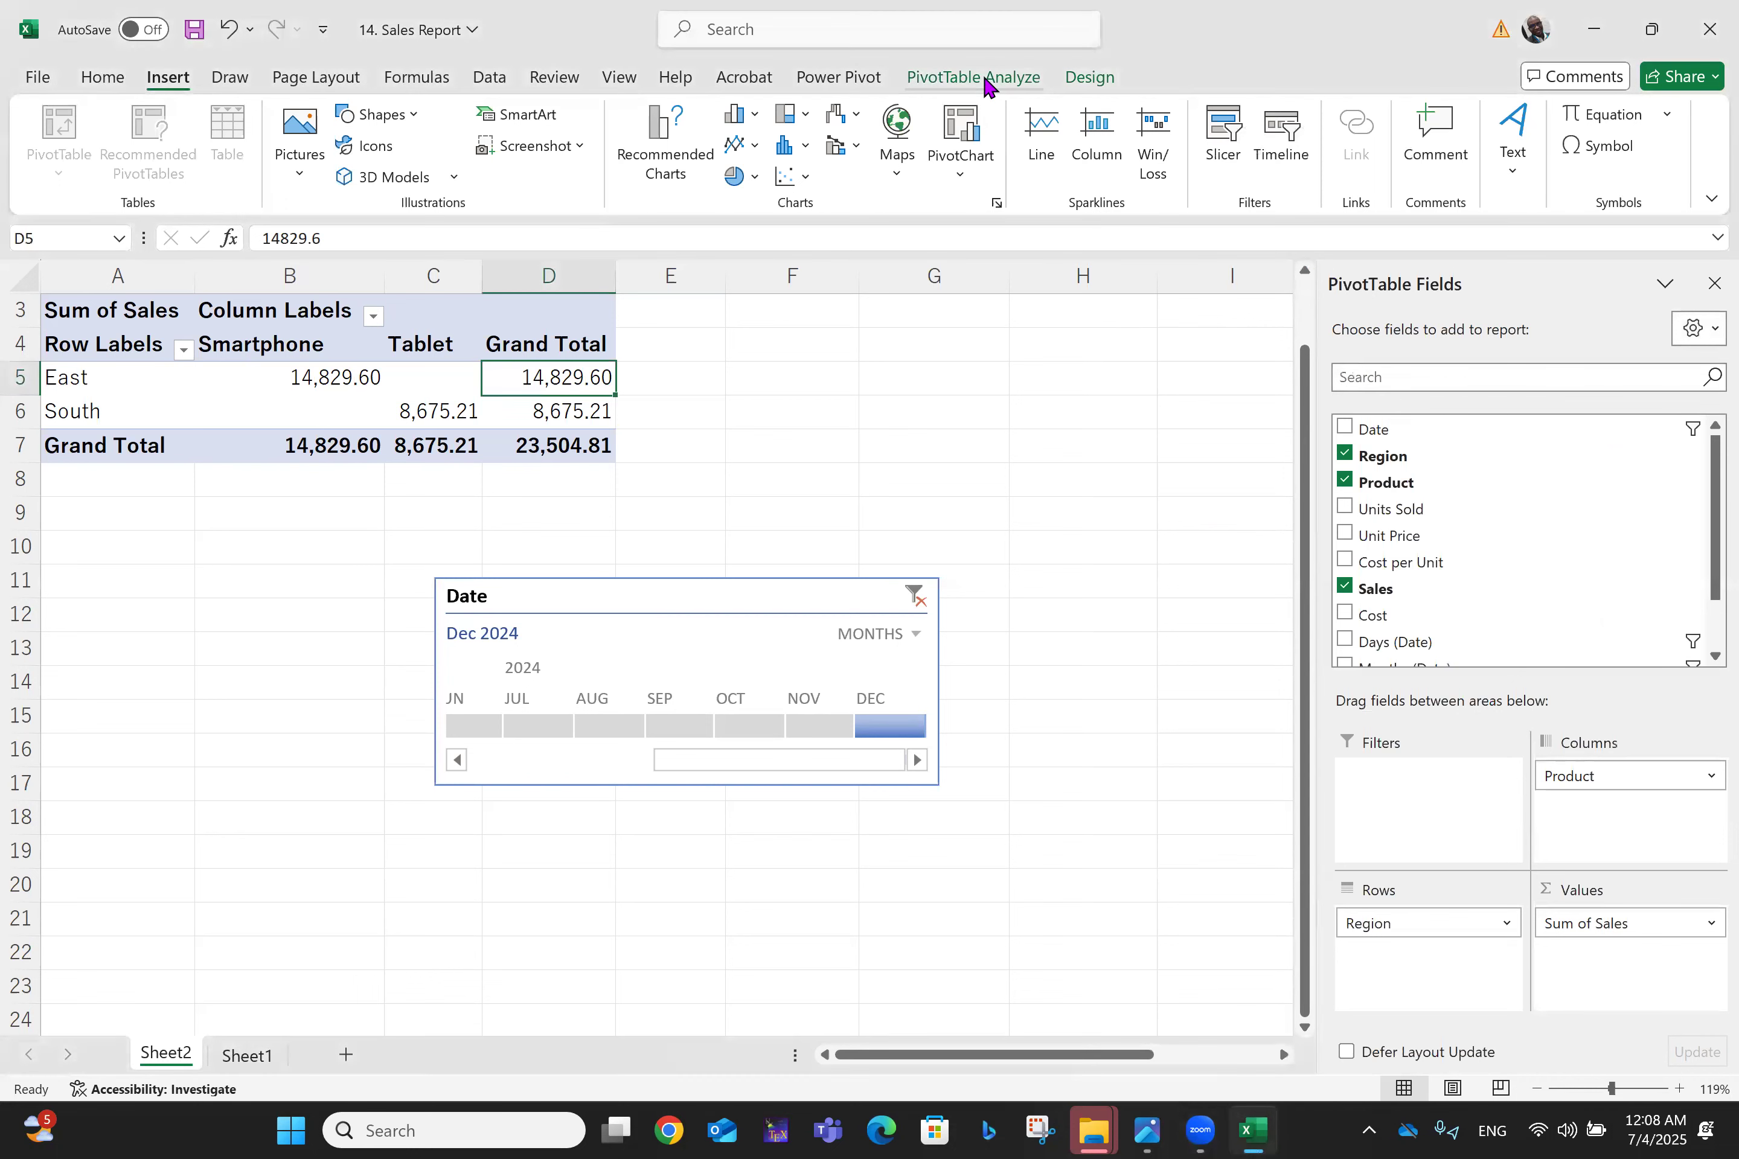
{"action": "left_click", "coordinate": [1089, 82]}
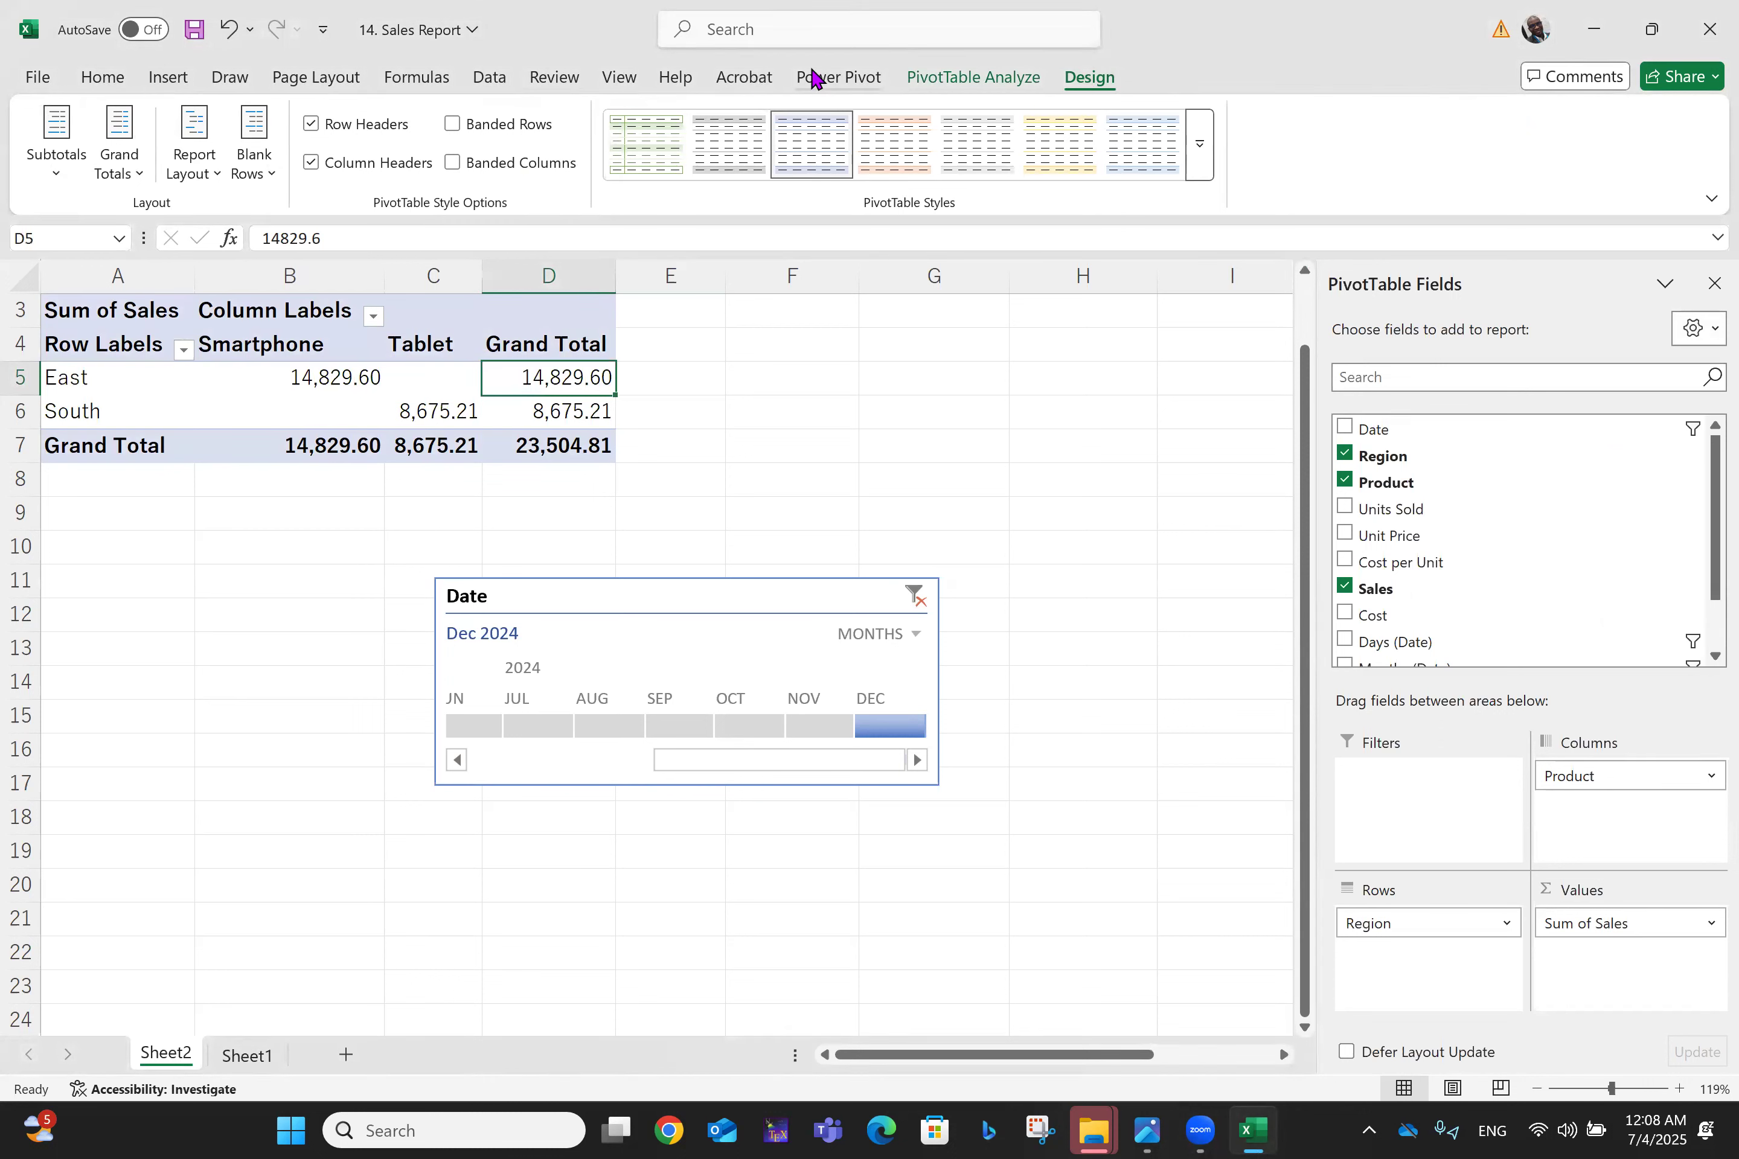
{"action": "left_click", "coordinate": [831, 82]}
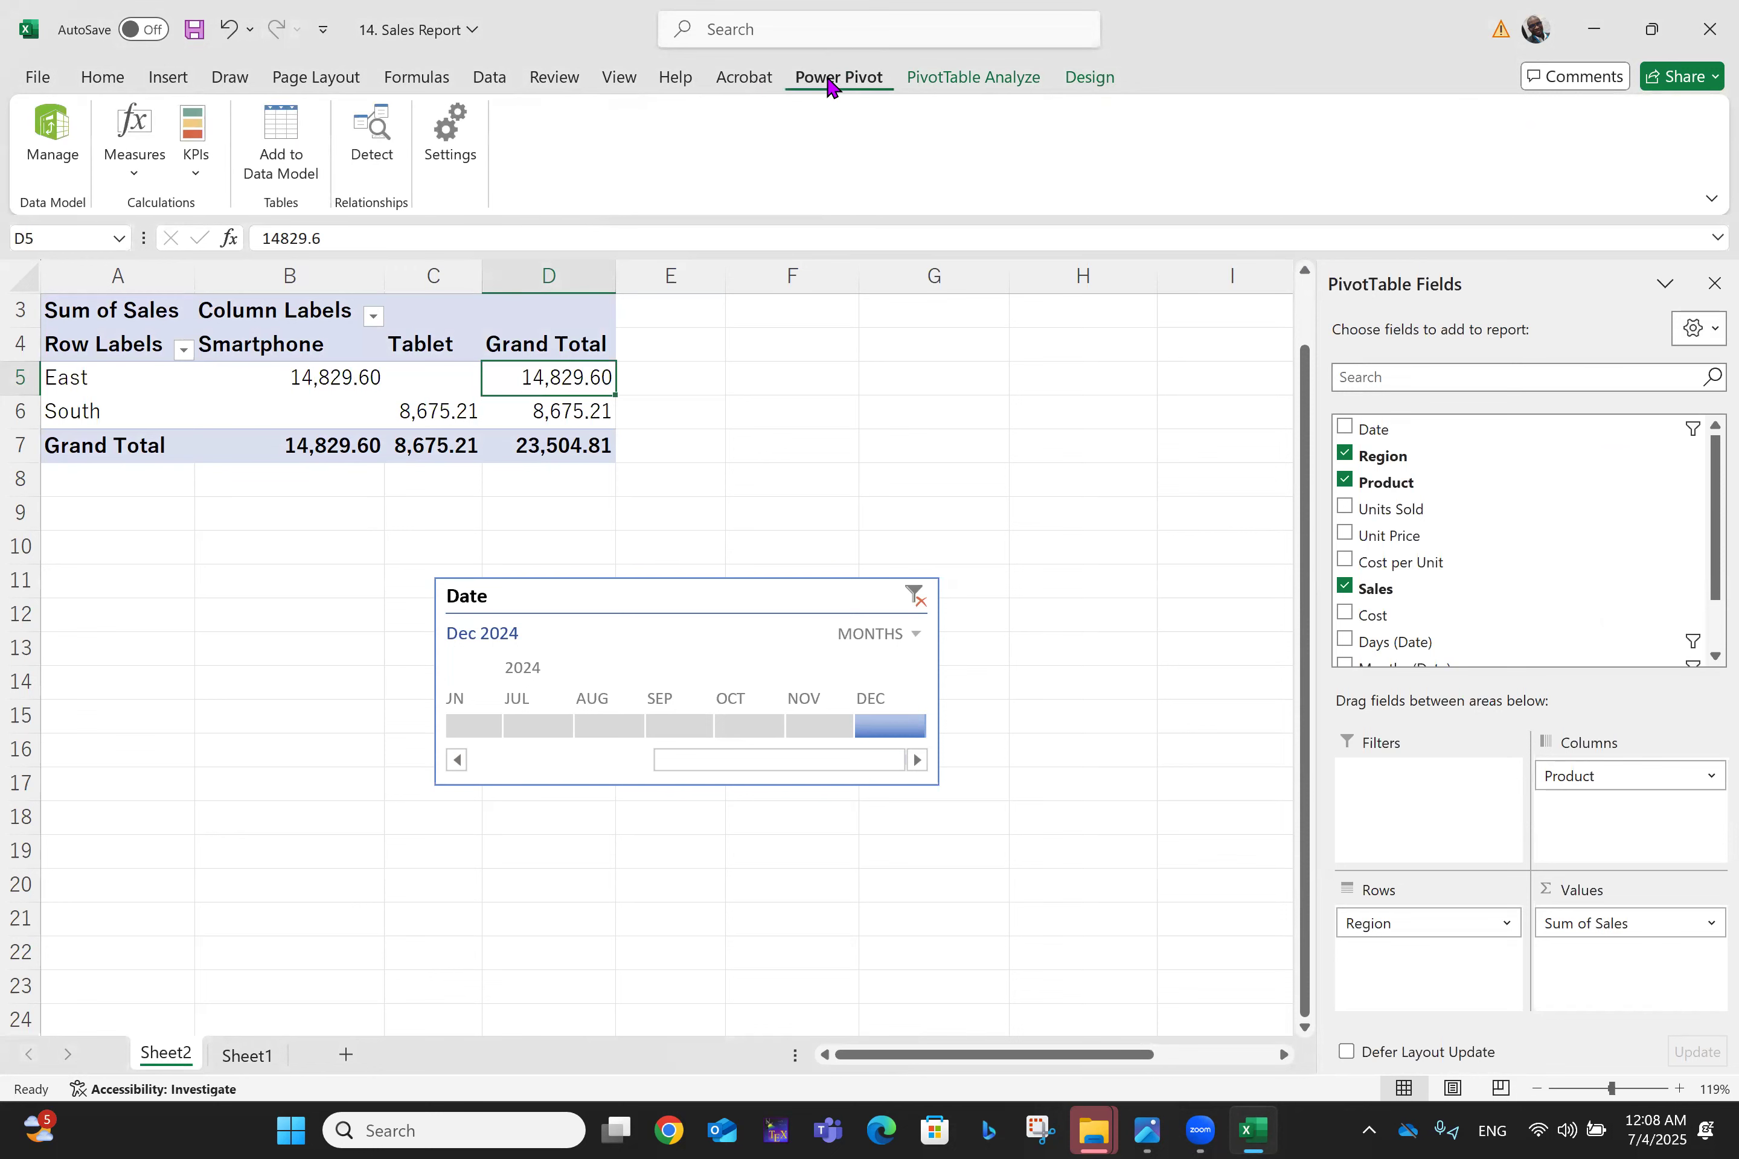
{"action": "left_click", "coordinate": [947, 78]}
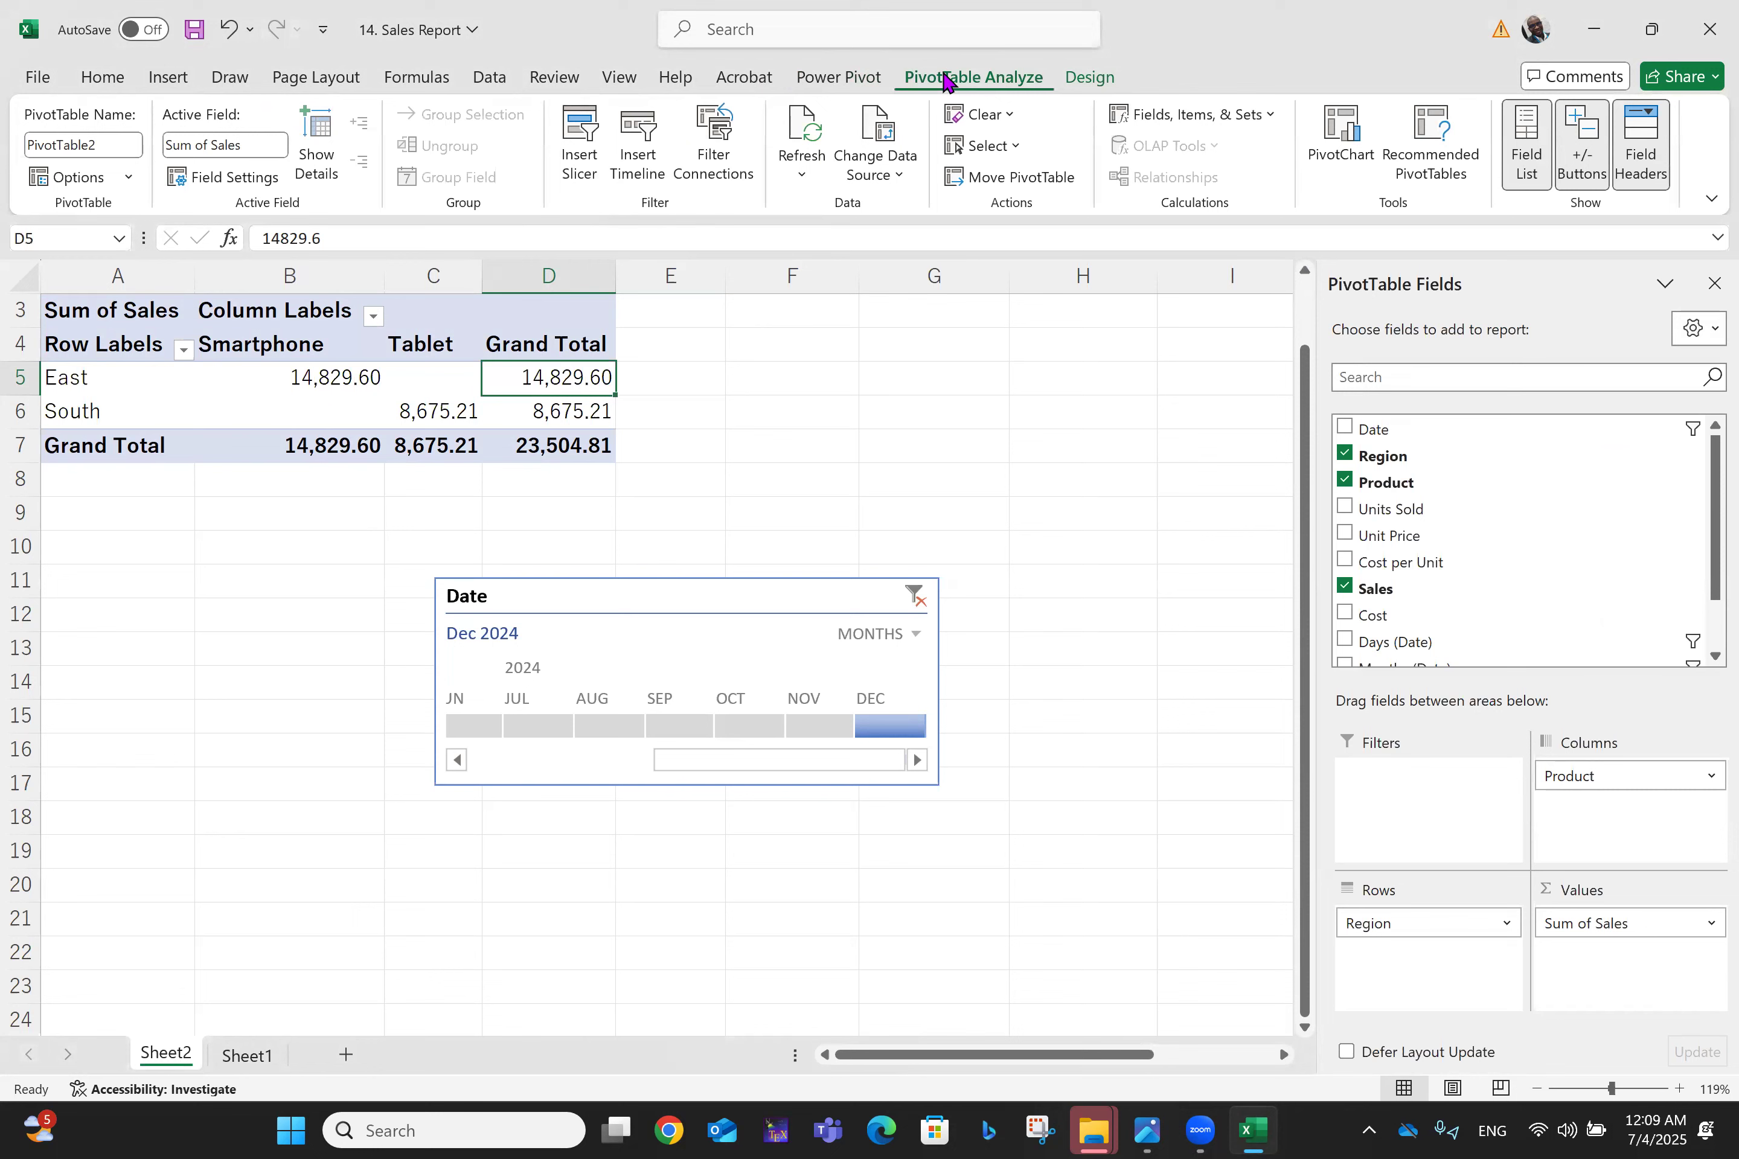
{"action": "left_click", "coordinate": [156, 88]}
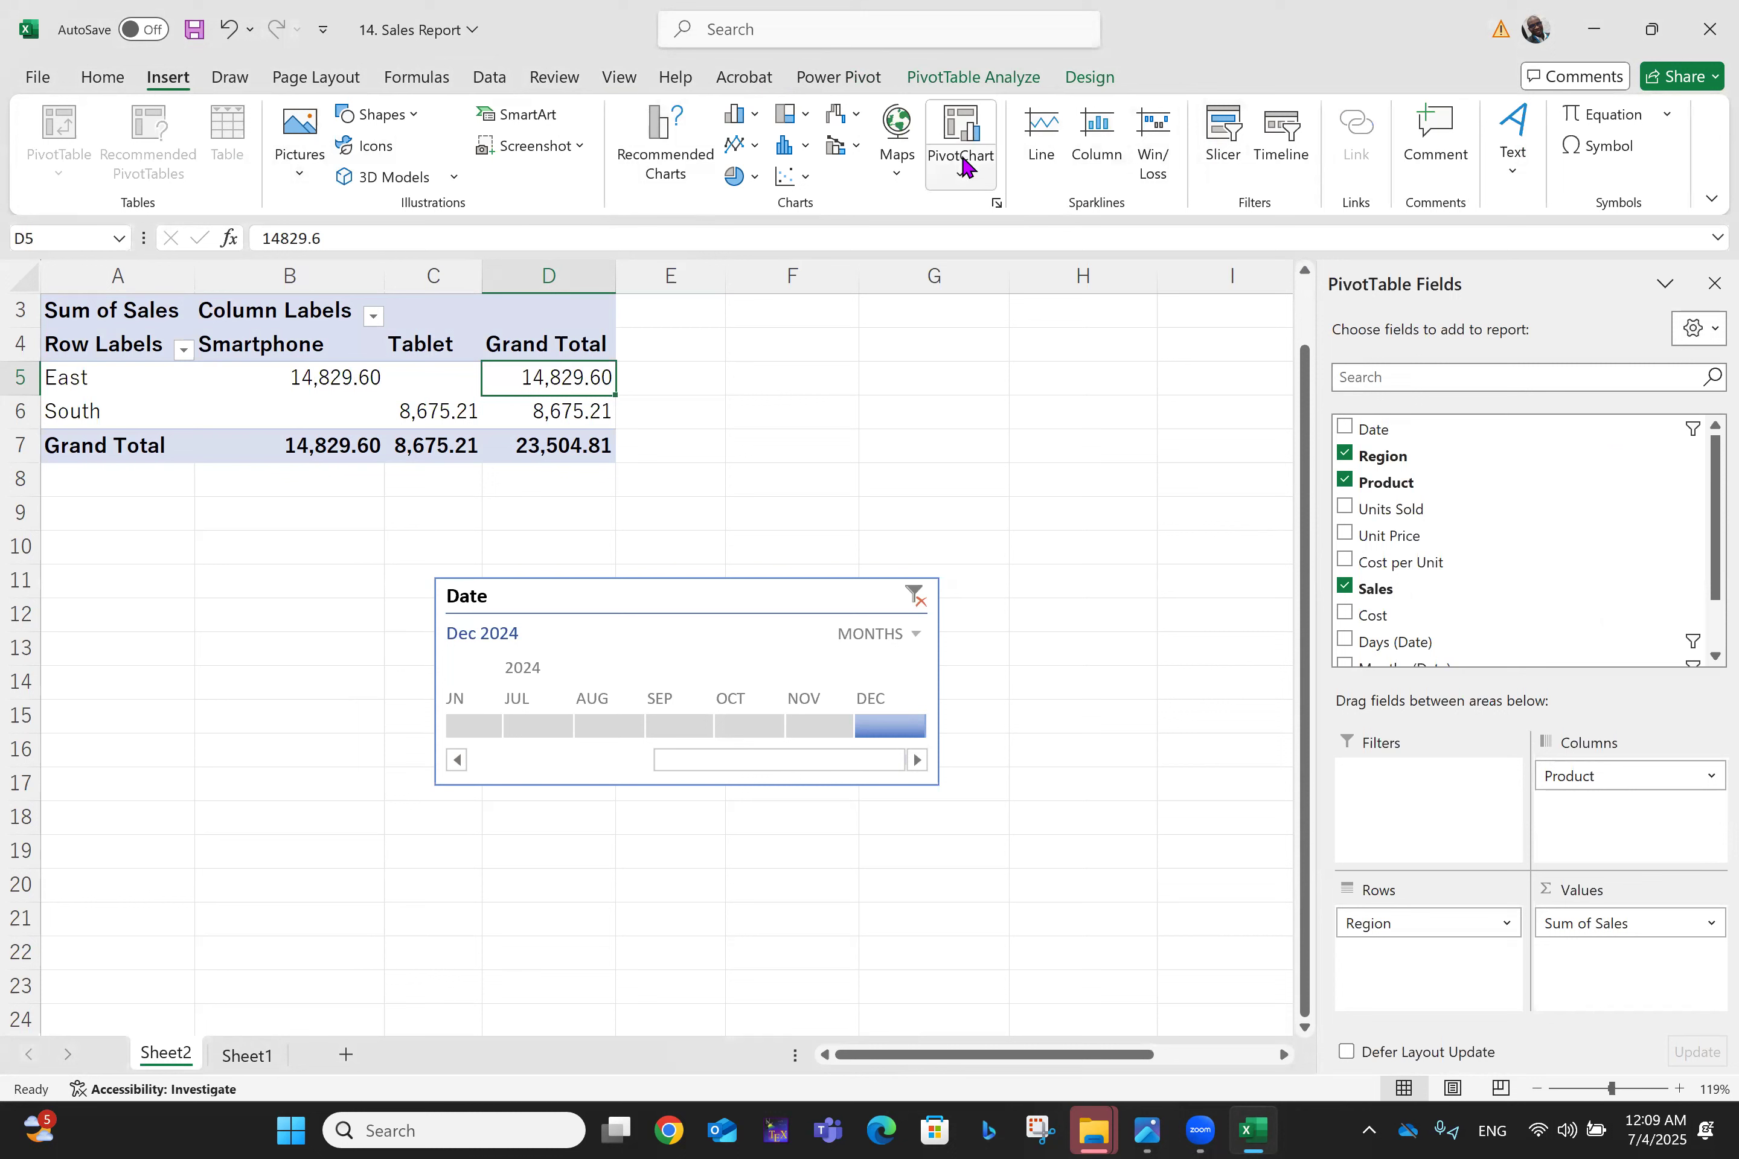
{"action": "left_click", "coordinate": [964, 166]}
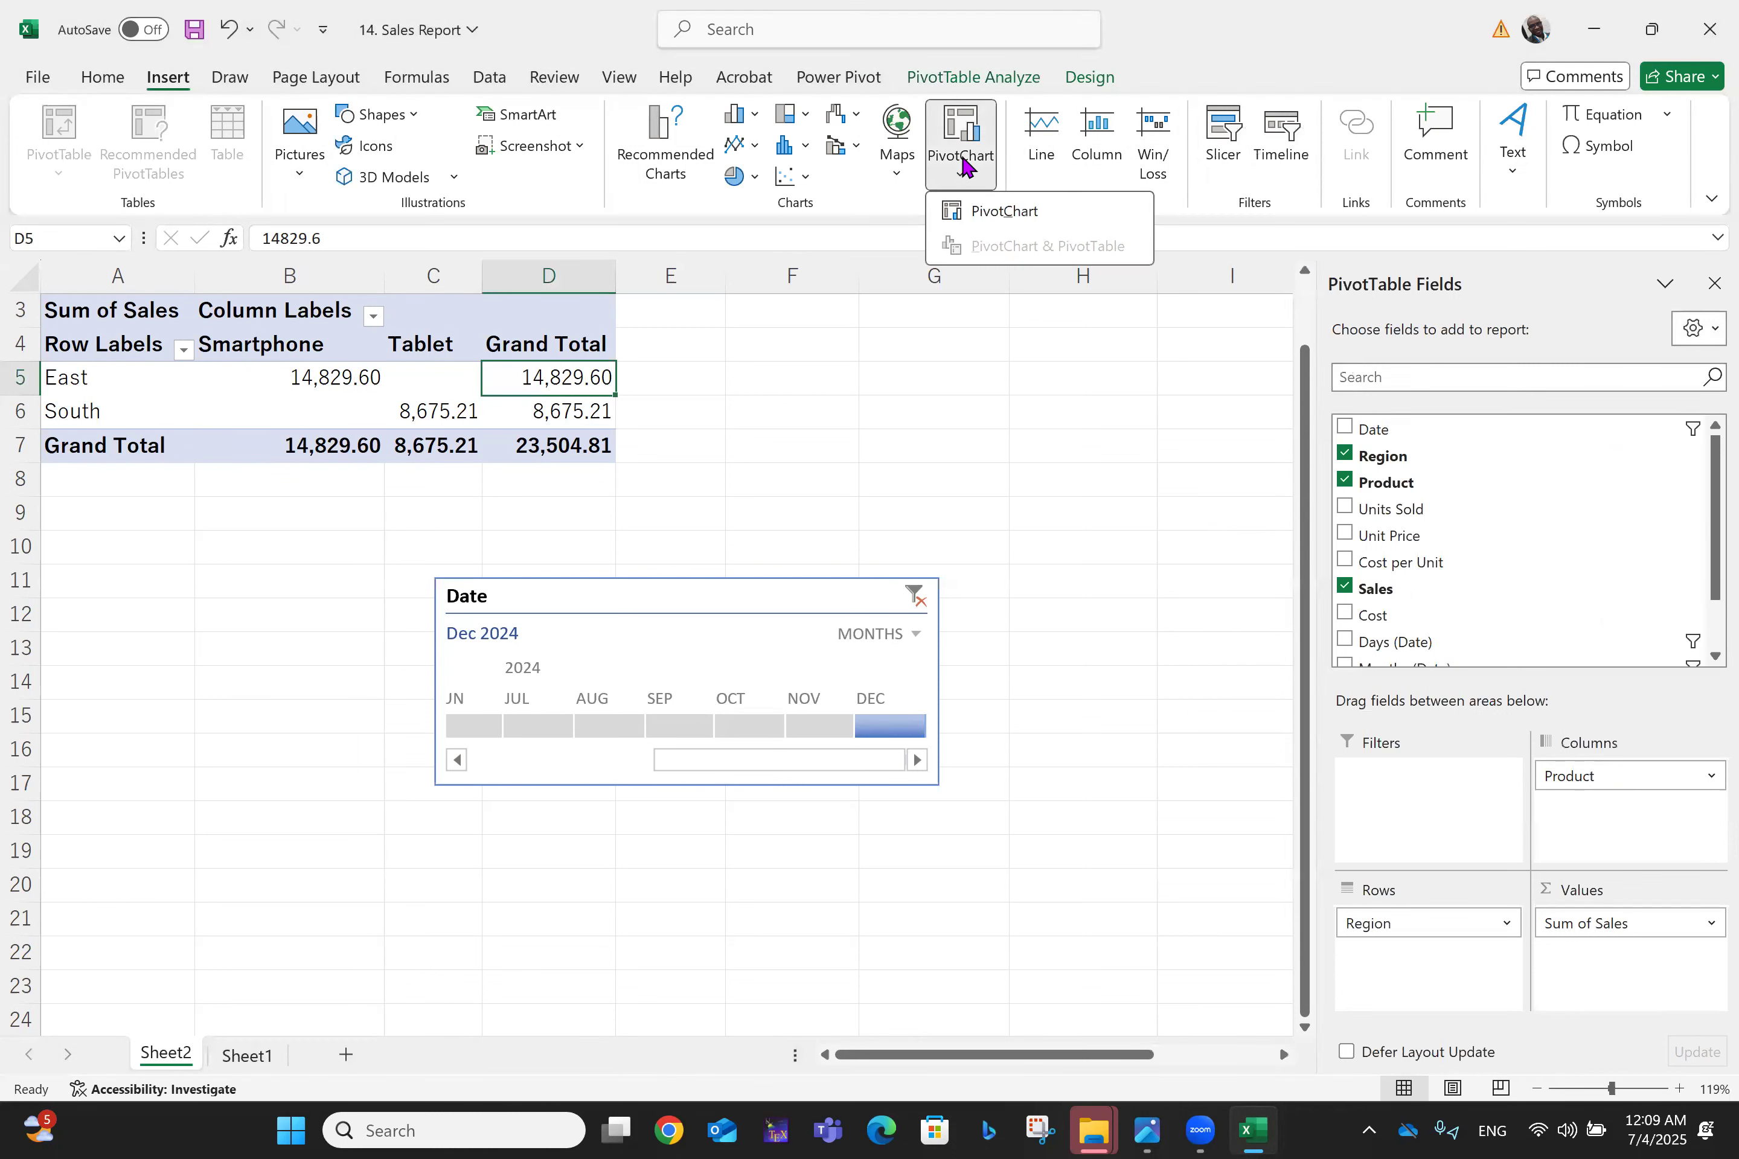
{"action": "left_click", "coordinate": [842, 254]}
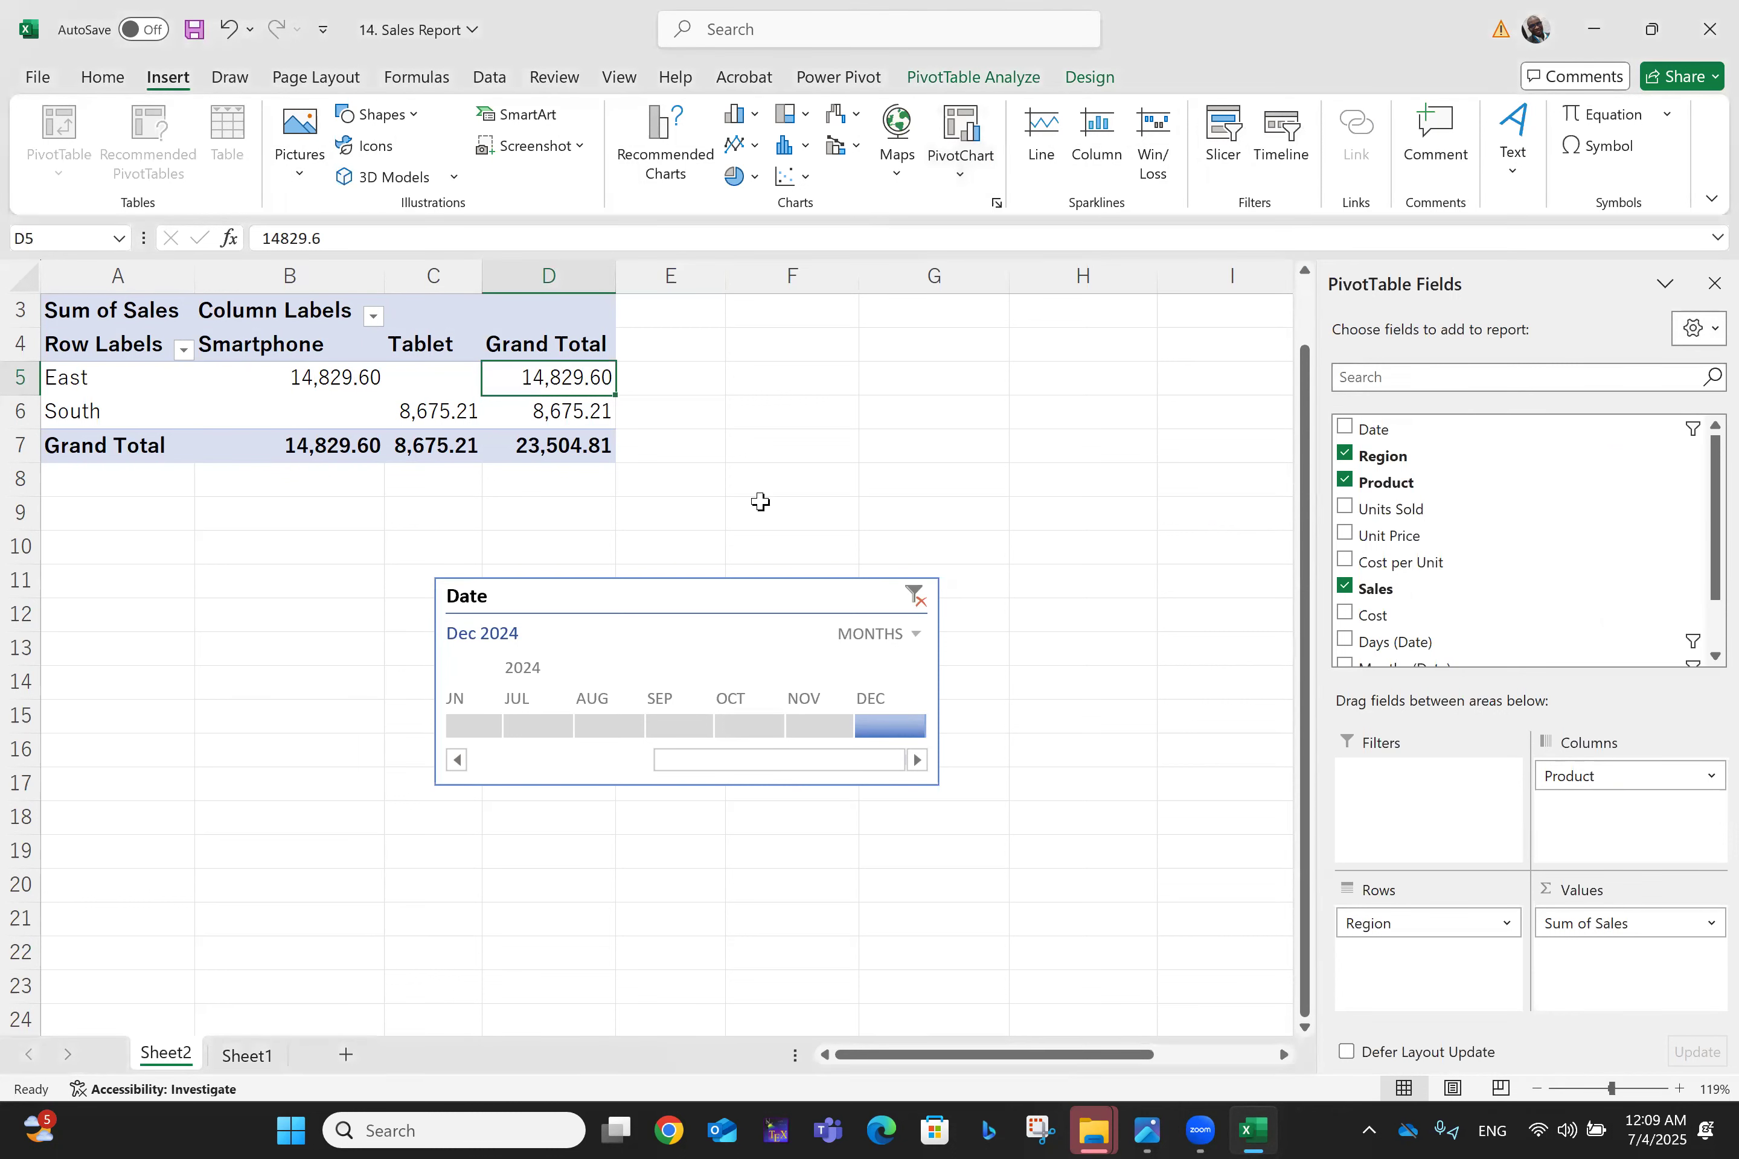
Step: Examine the source table's design options on Sheet1 and the PivotTable's full field list on Sheet2
{"action": "left_click", "coordinate": [266, 1062]}
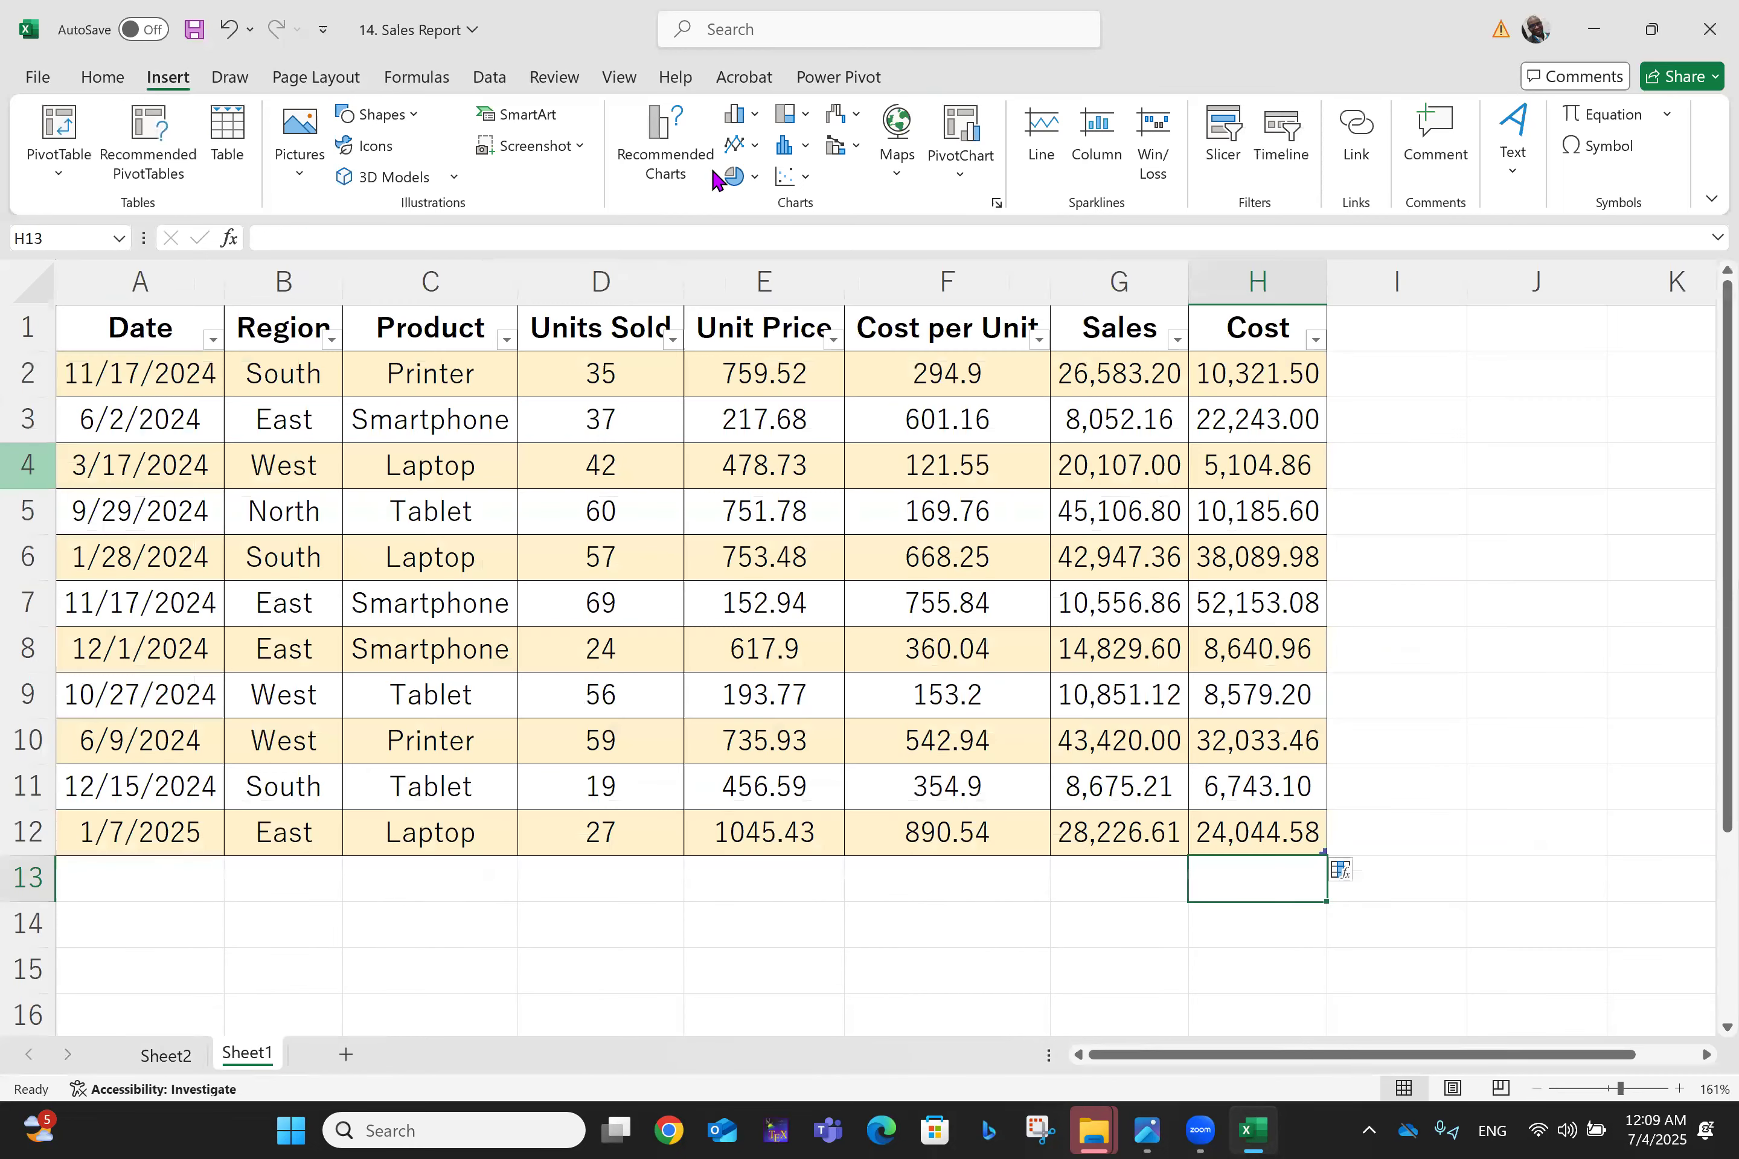
{"action": "left_click", "coordinate": [147, 328]}
{"action": "left_click", "coordinate": [950, 77]}
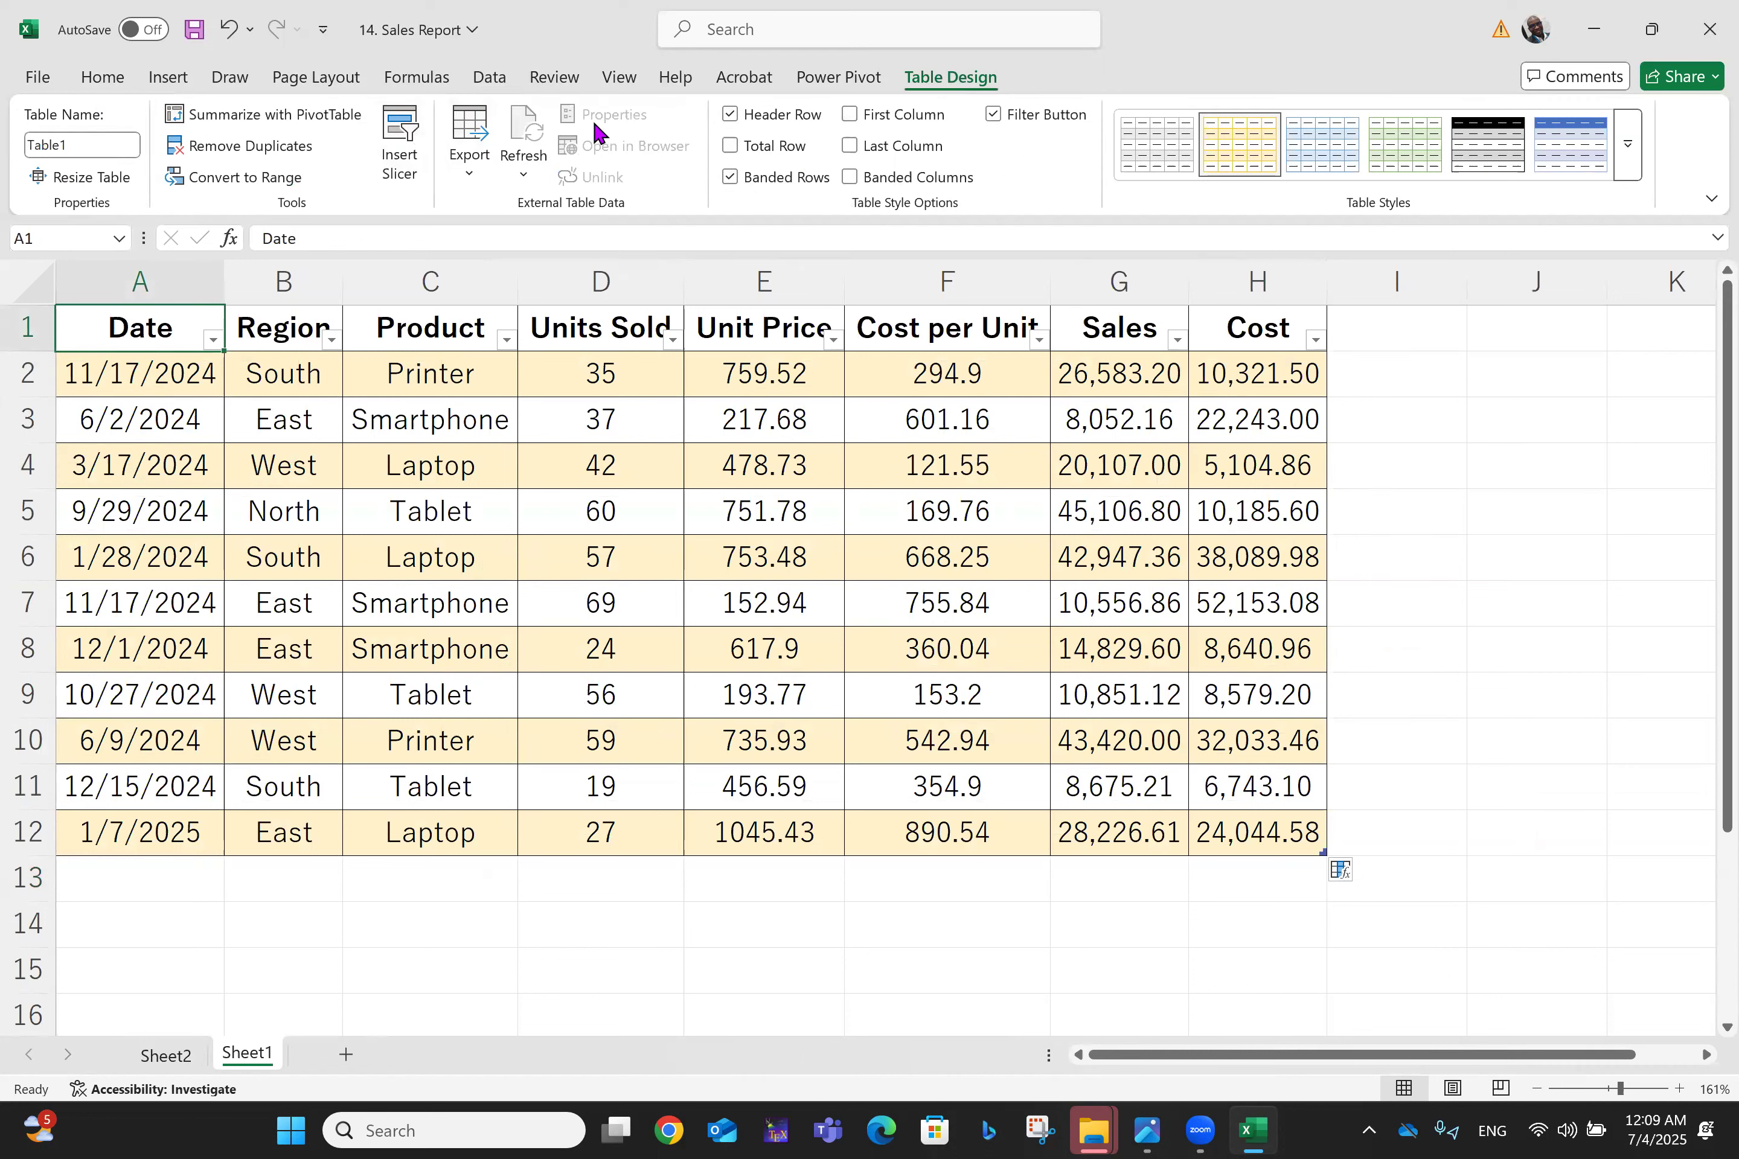
{"action": "left_click", "coordinate": [185, 1055]}
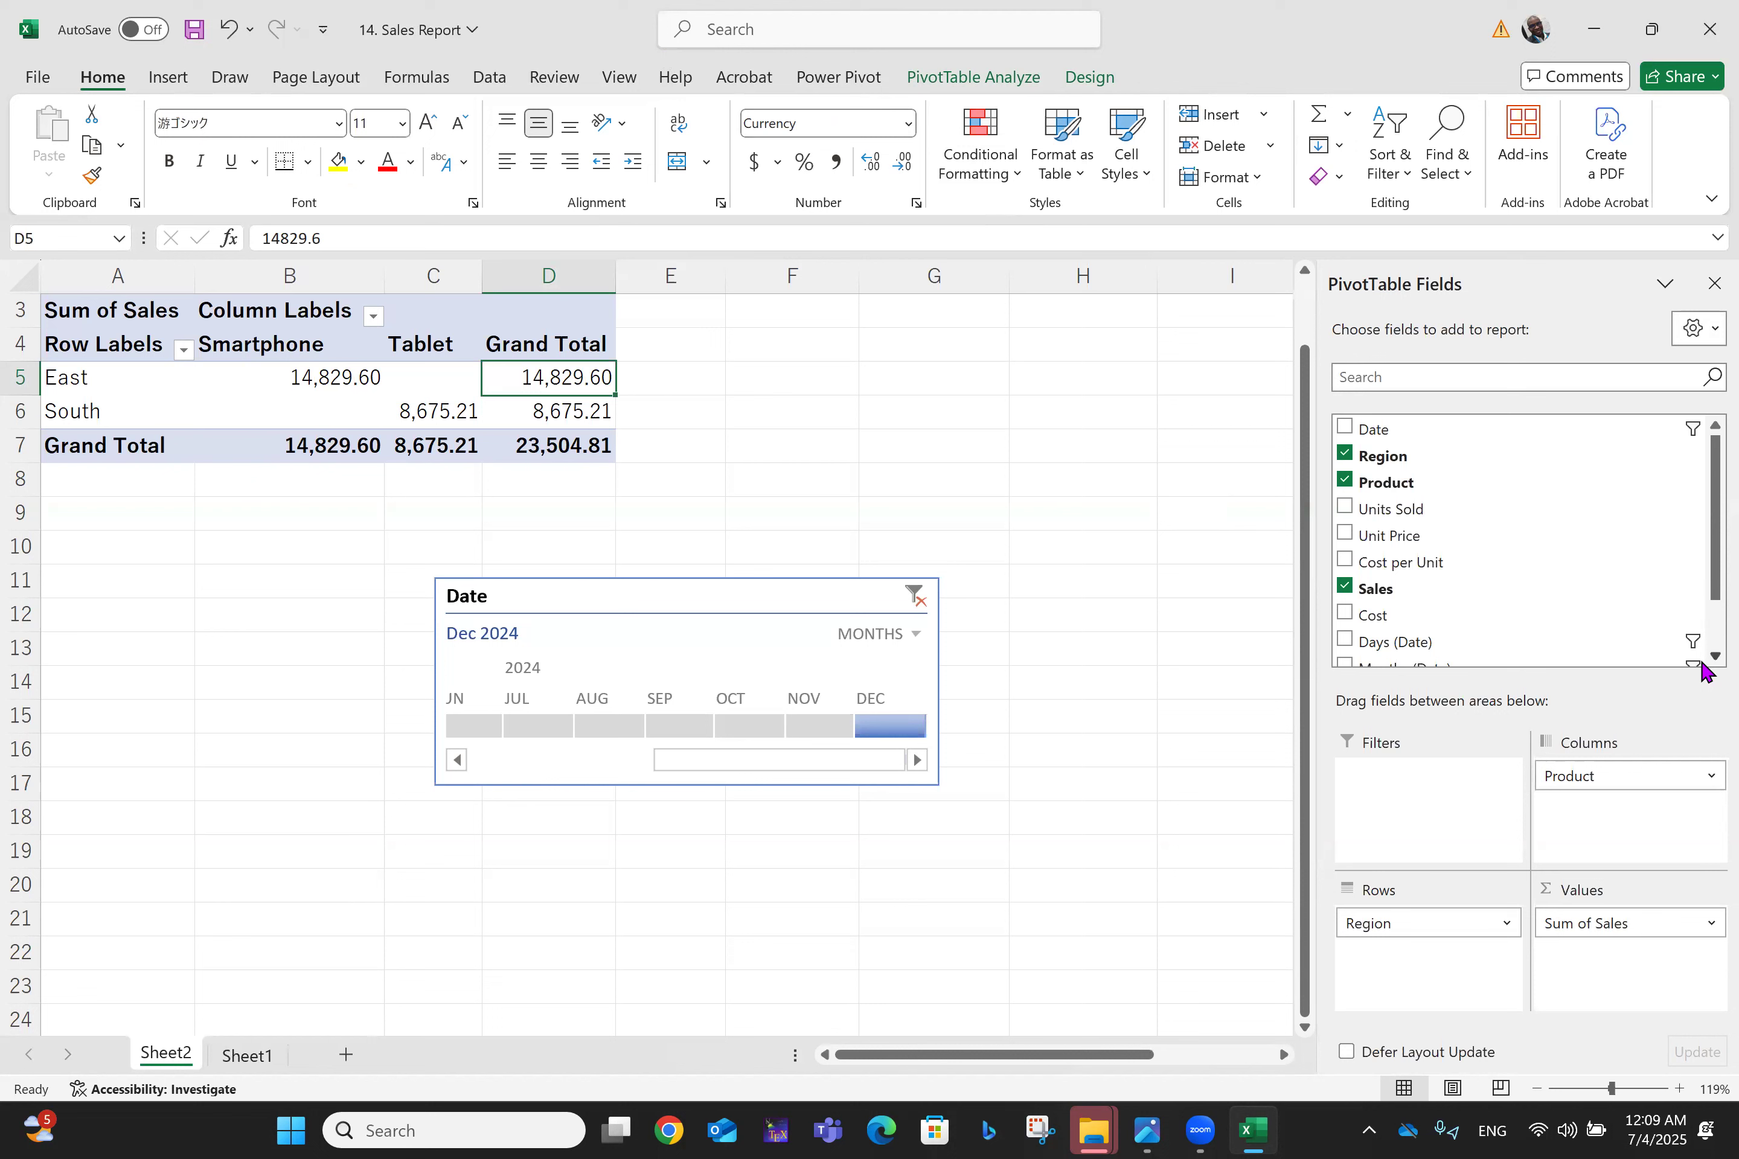
{"action": "scroll", "coordinate": [1702, 657], "scroll_direction": "down", "scroll_amount": 1}
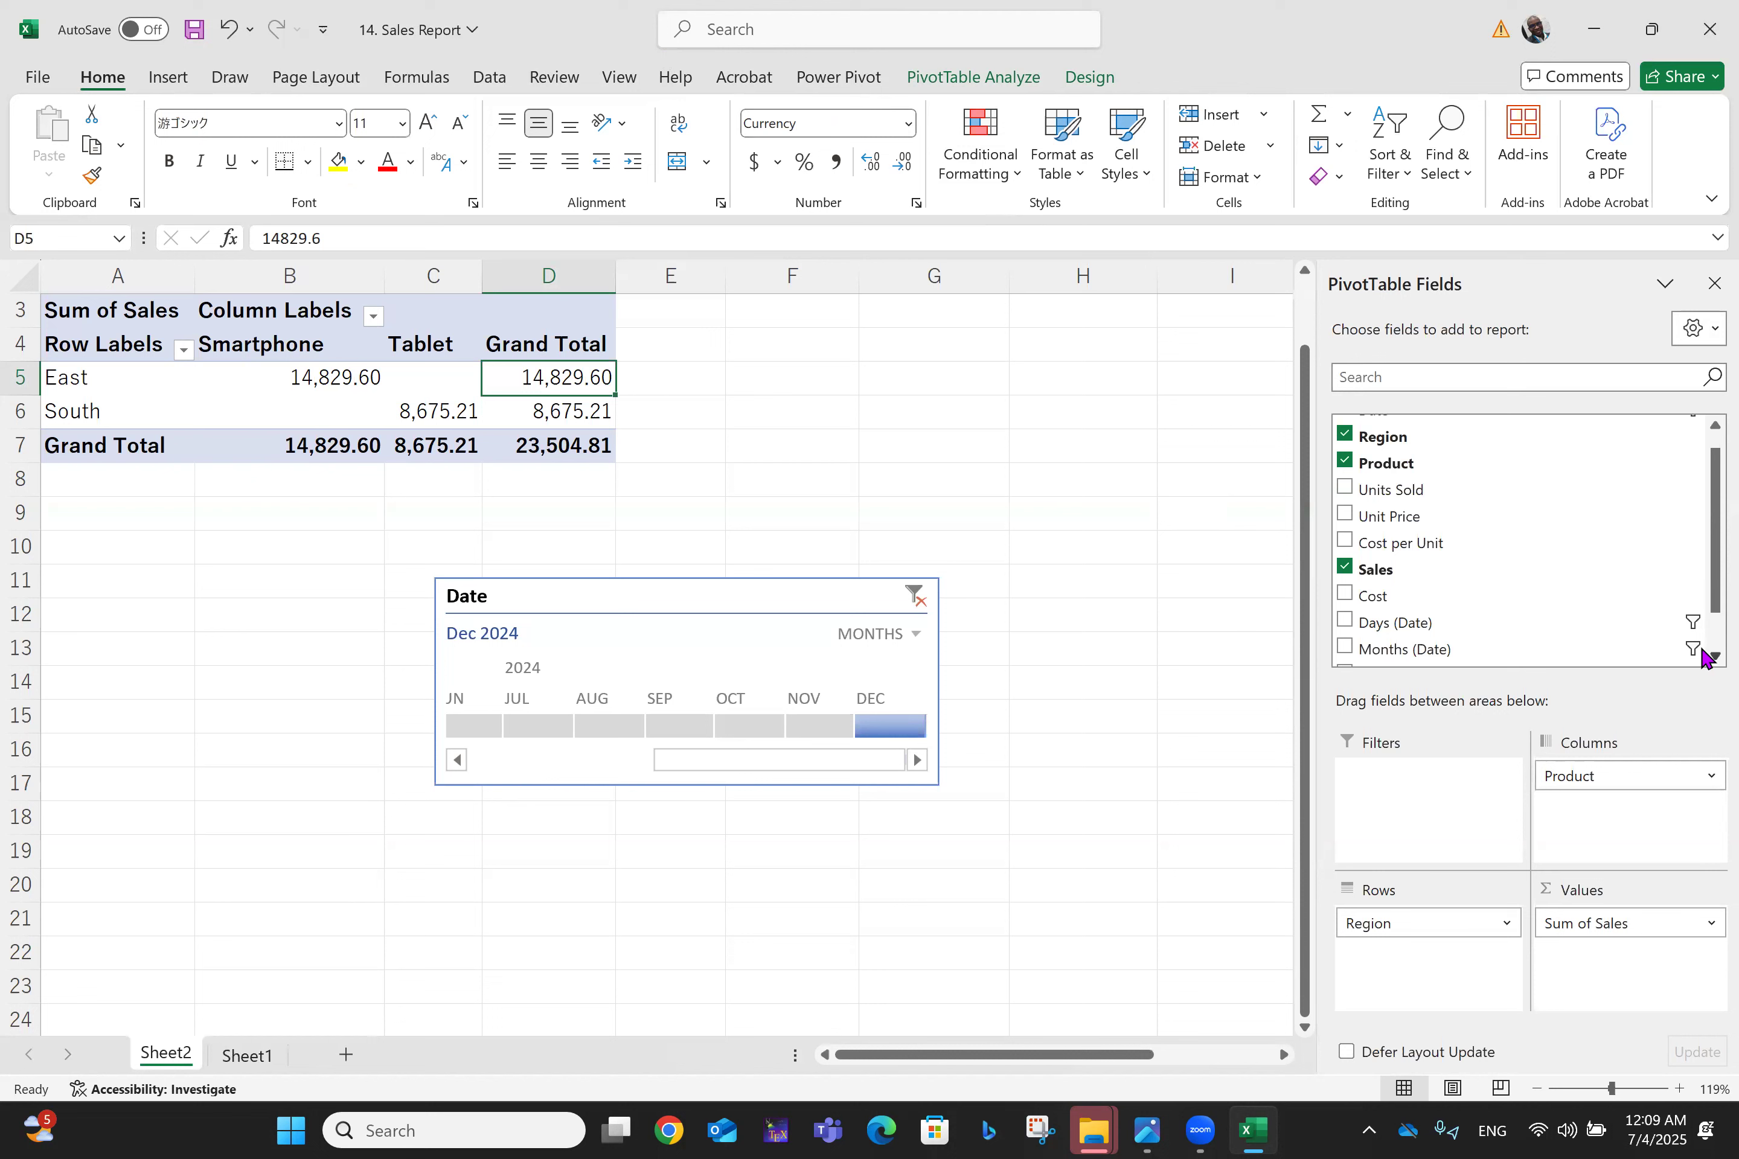
{"action": "scroll", "coordinate": [1702, 657], "scroll_direction": "down", "scroll_amount": 2}
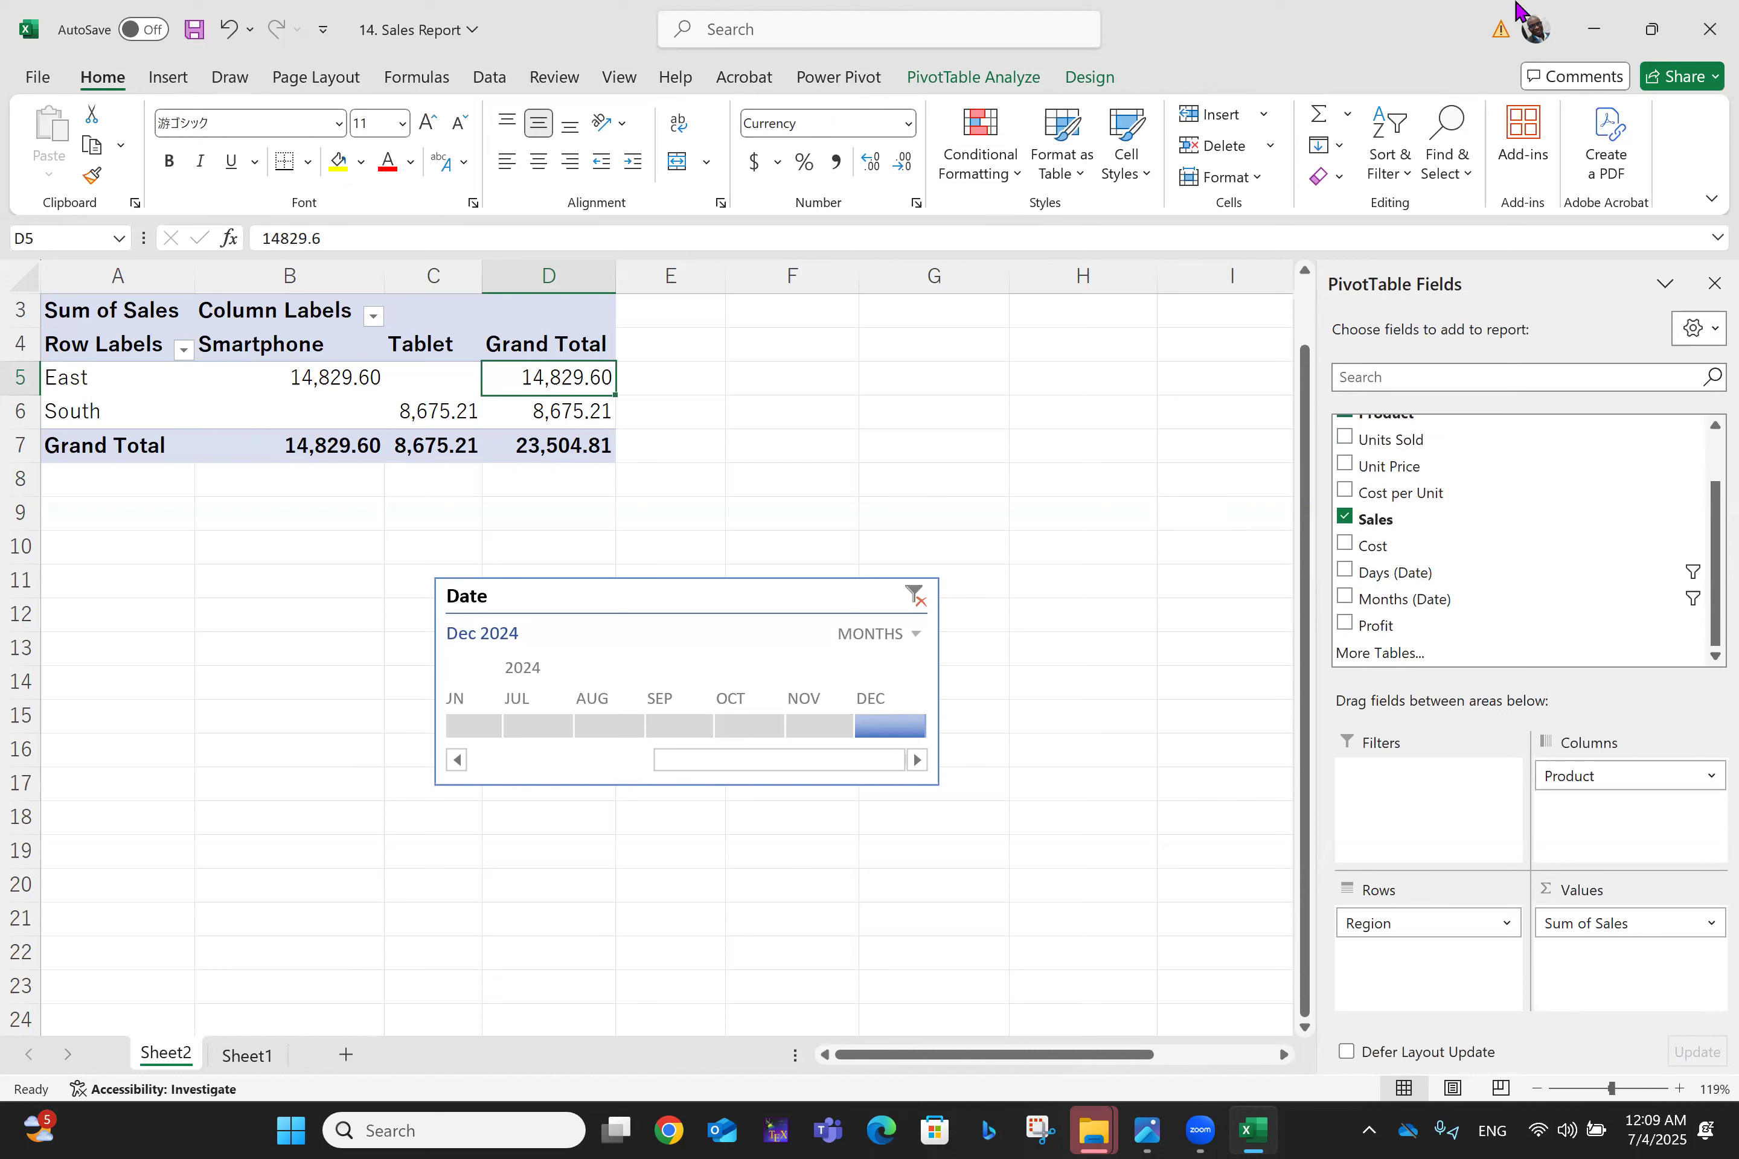
{"action": "scroll", "coordinate": [1703, 430], "scroll_direction": "up", "scroll_amount": 2}
{"action": "scroll", "coordinate": [1703, 432], "scroll_direction": "up", "scroll_amount": 1}
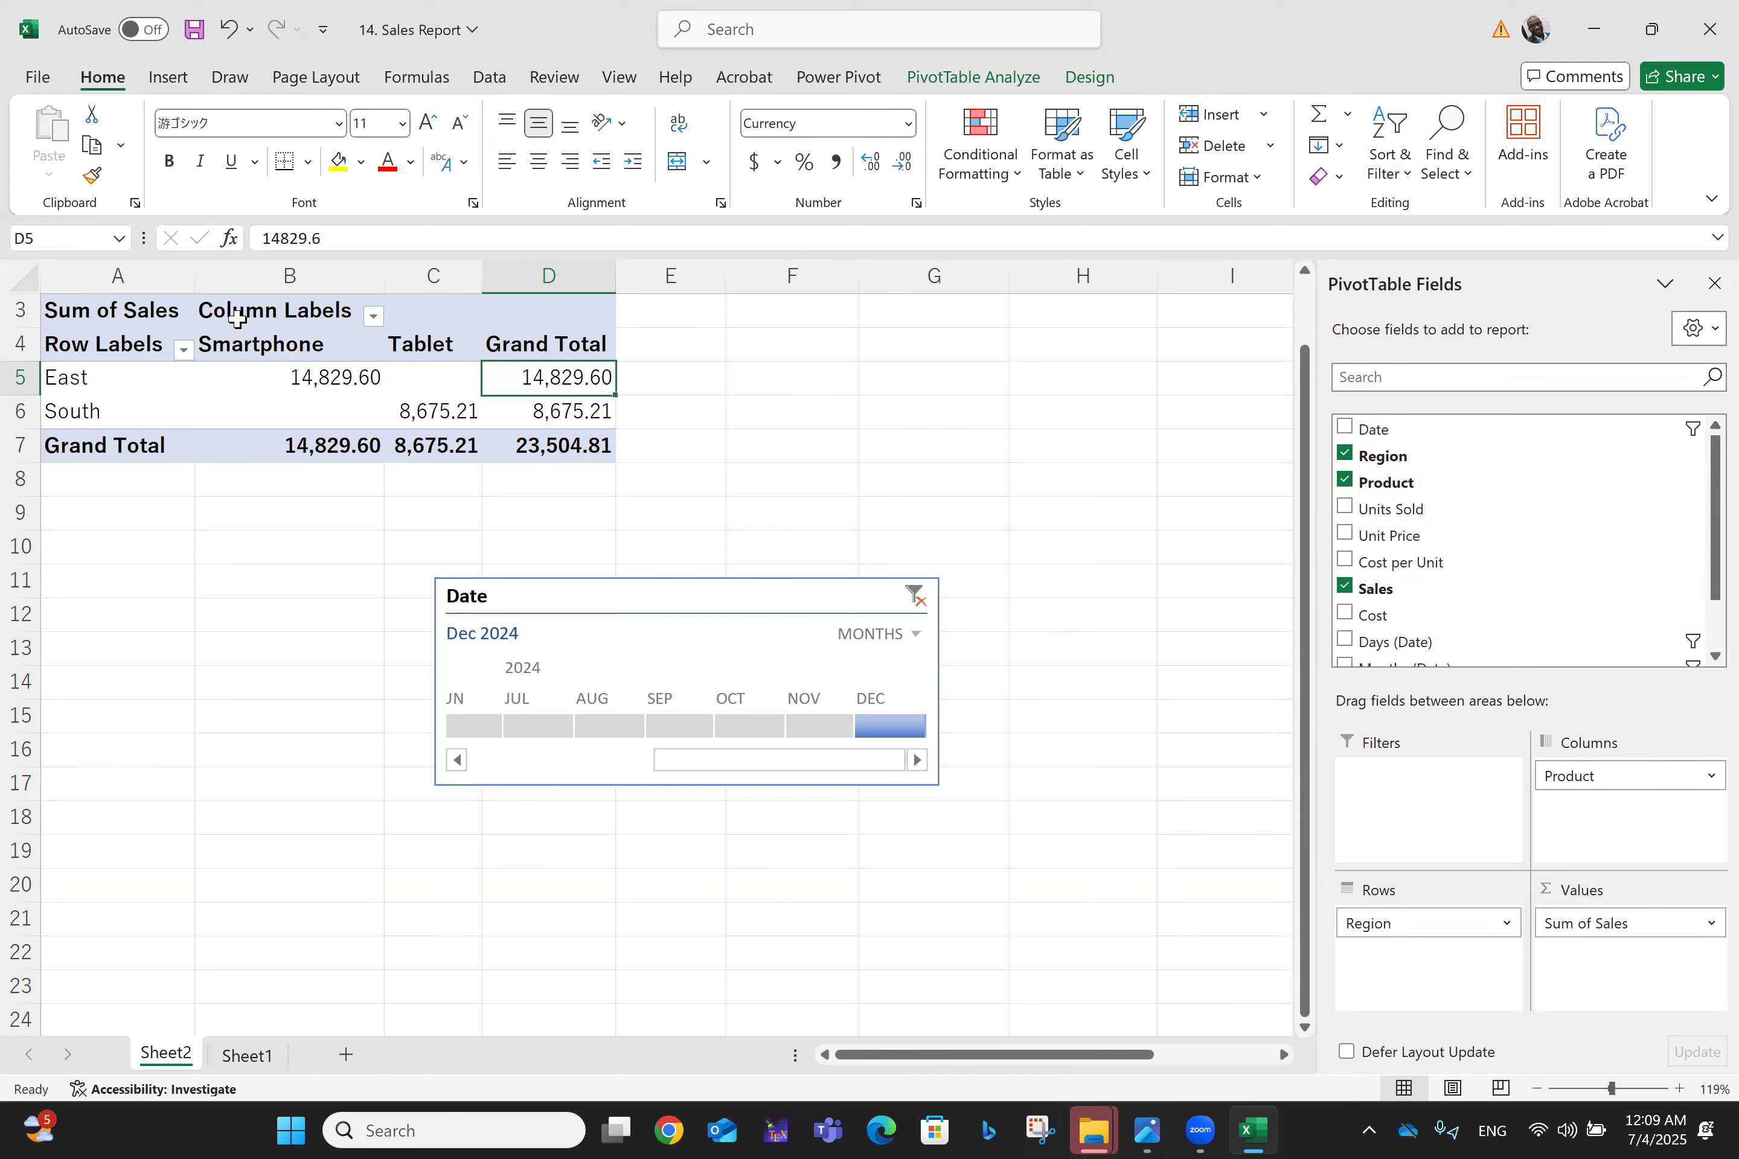
Step: Refresh the PivotTable on Sheet2 and filter it to October 2024 with the Date timeline
{"action": "left_click", "coordinate": [158, 297]}
{"action": "right_click", "coordinate": [122, 309]}
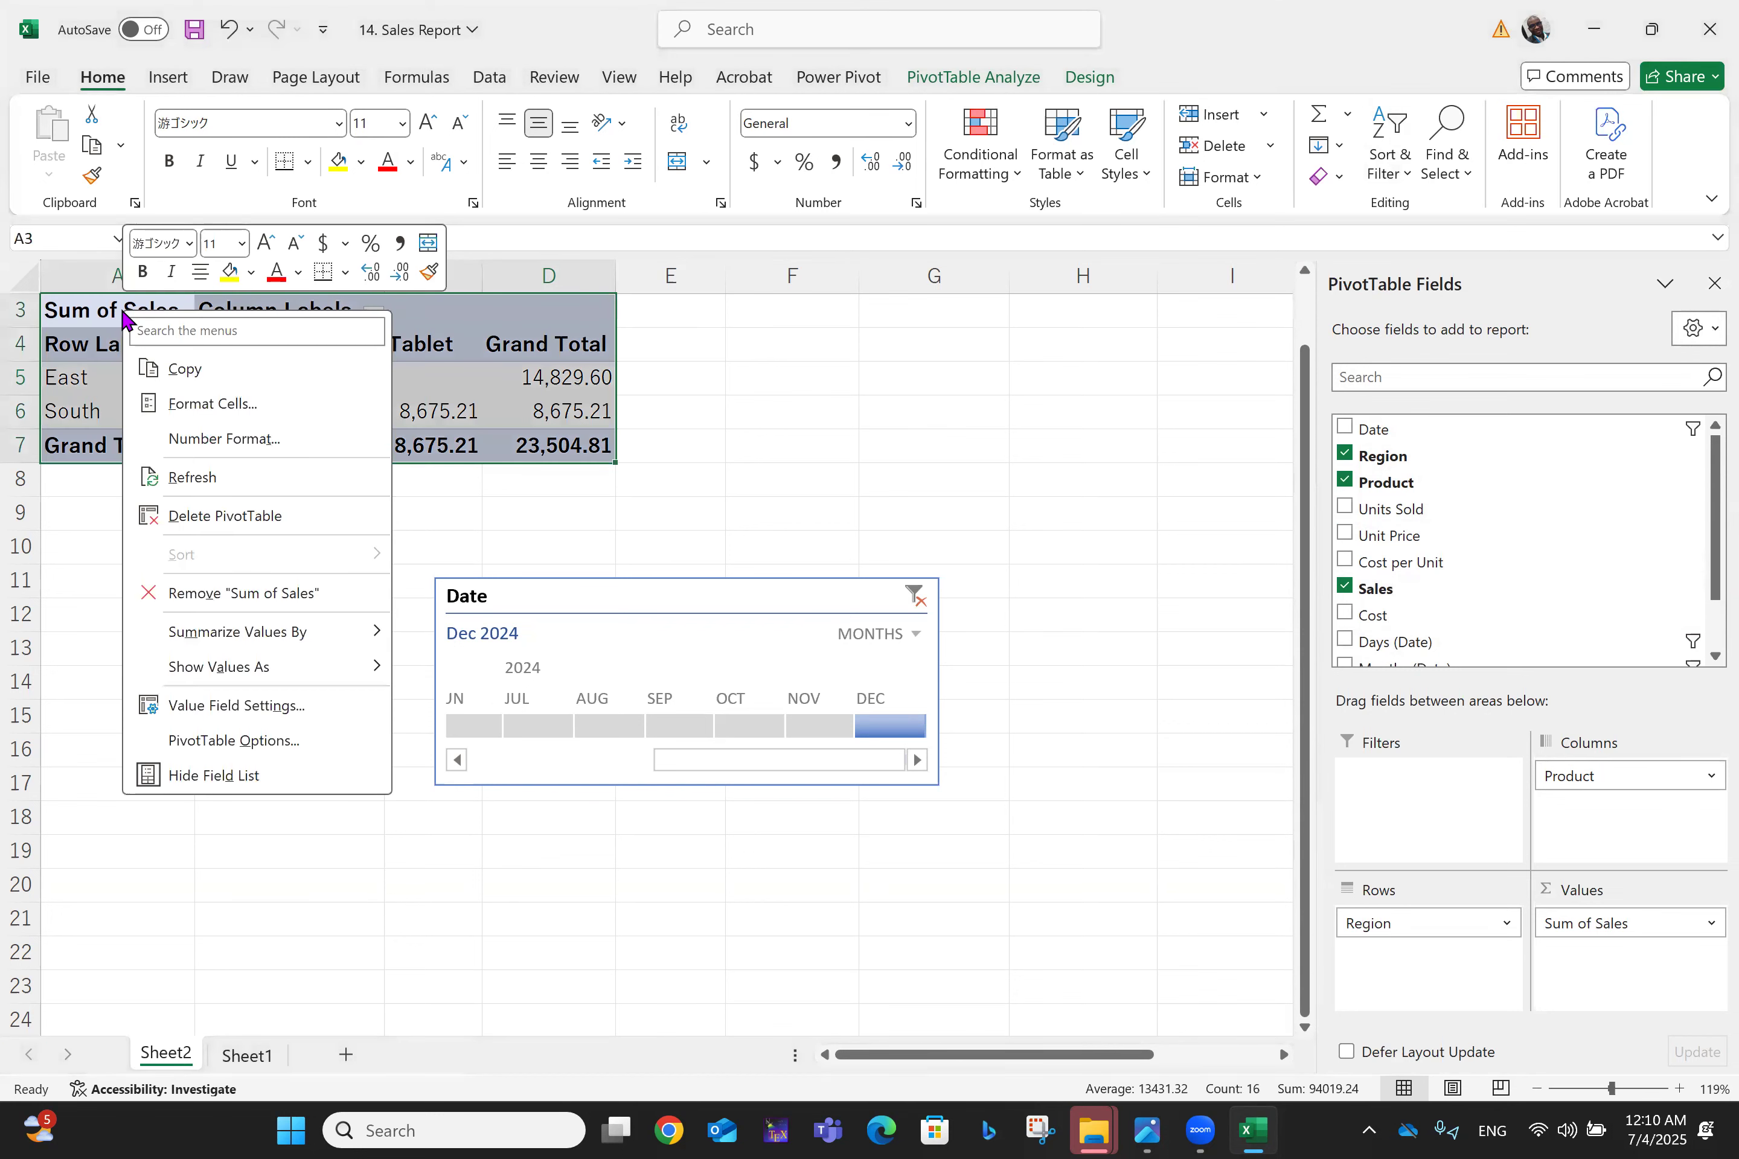
{"action": "left_click", "coordinate": [193, 477]}
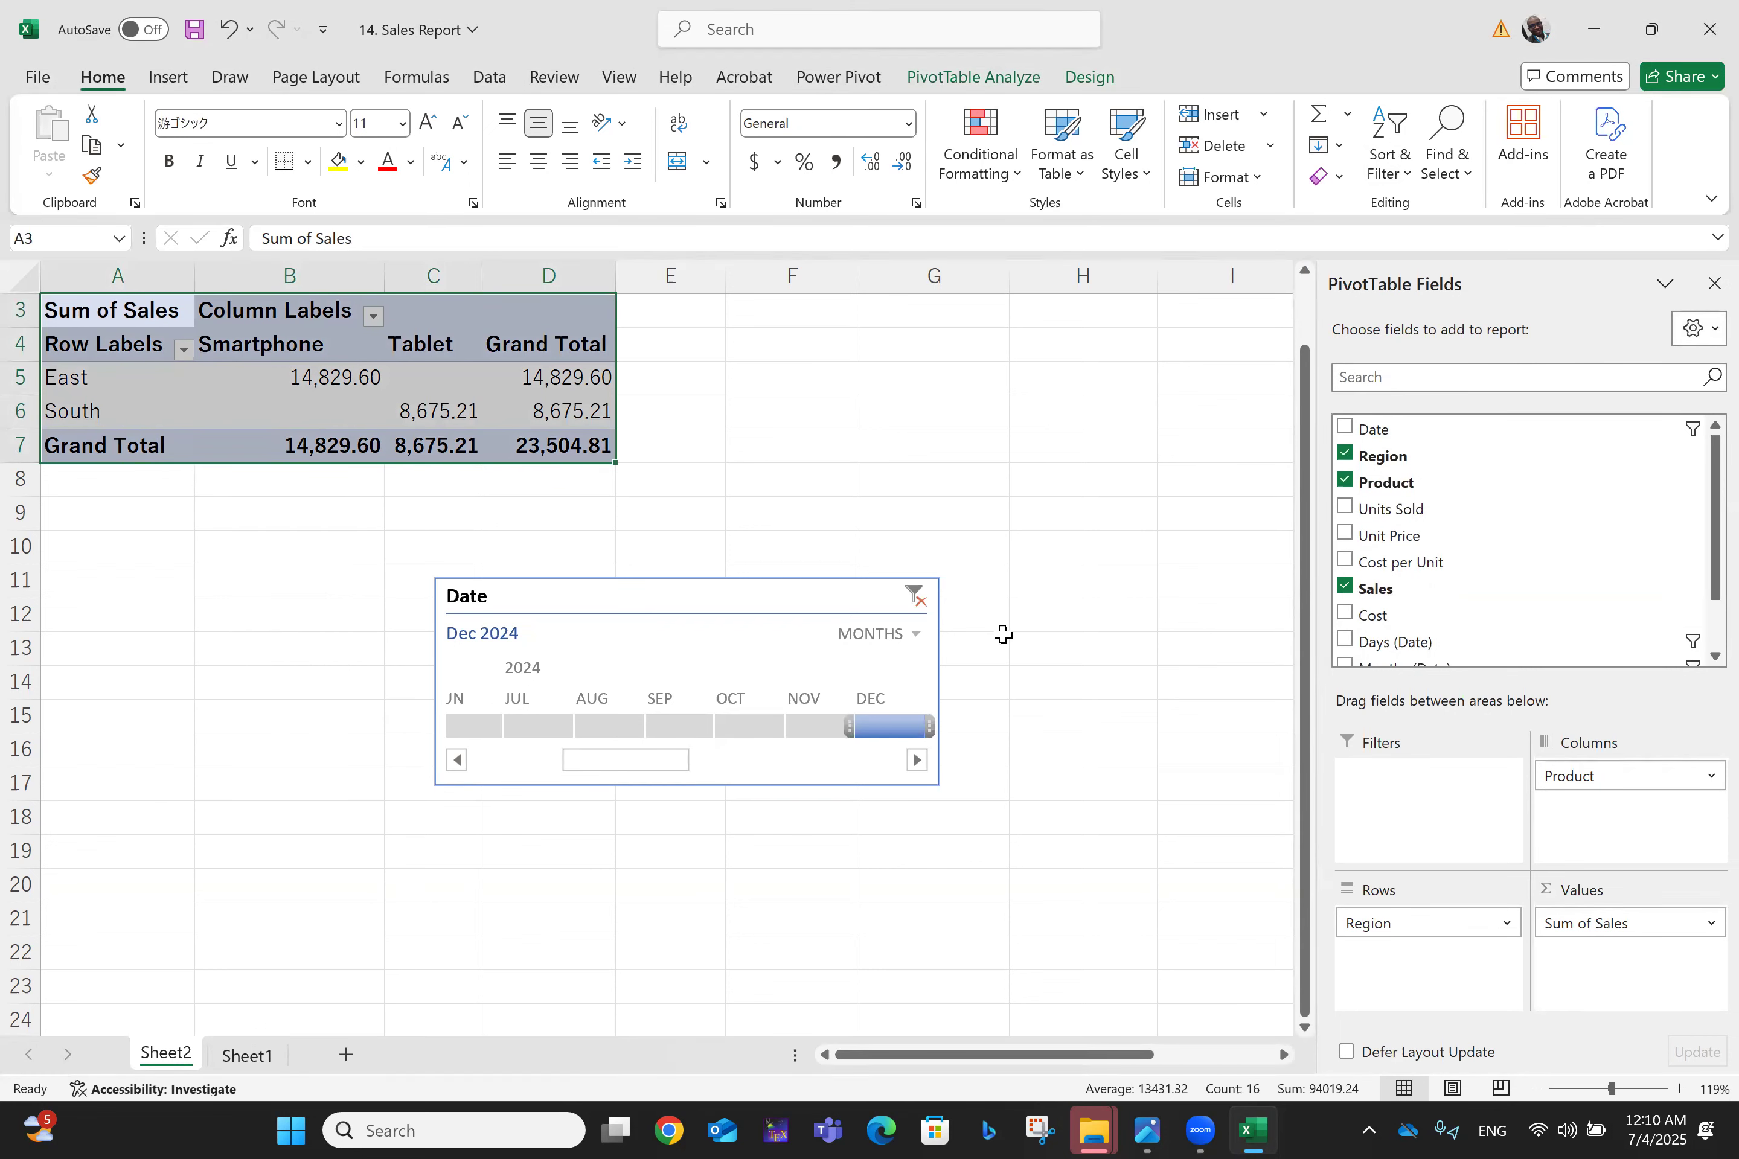
{"action": "left_click", "coordinate": [769, 726]}
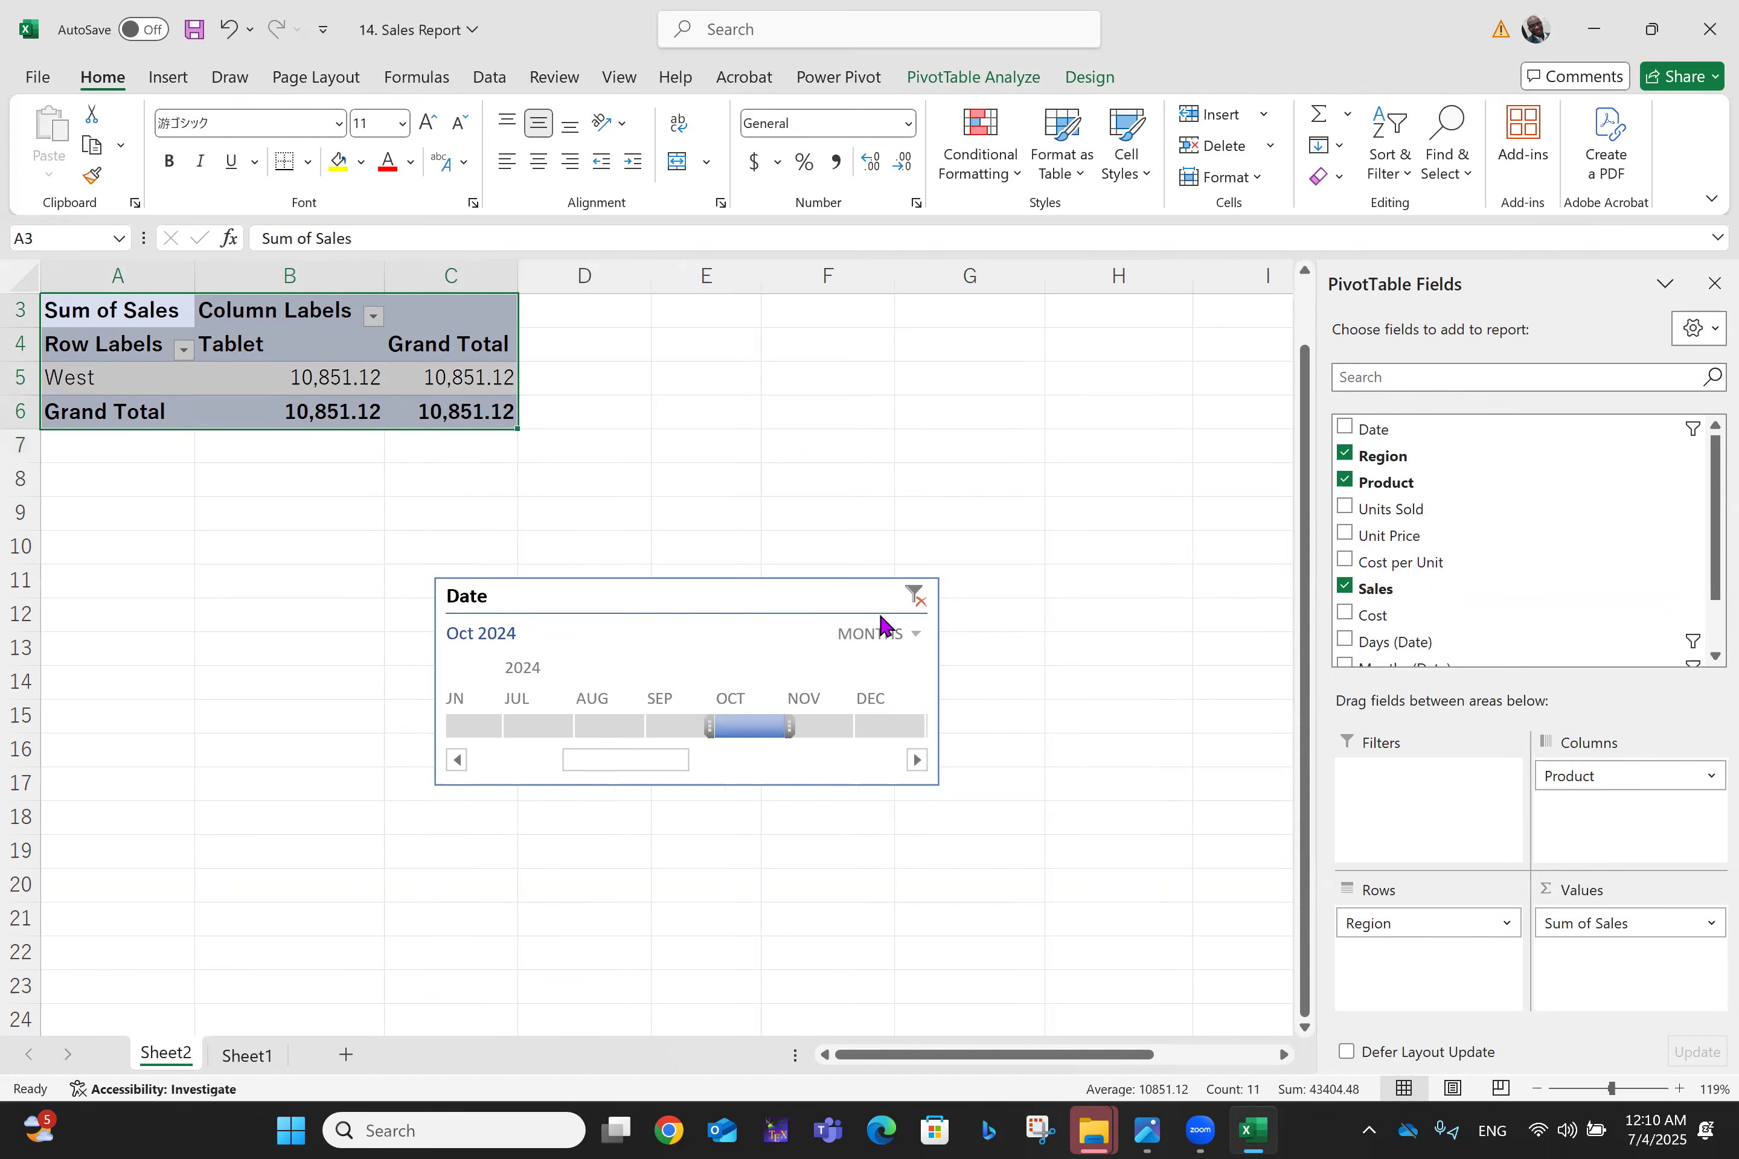
Step: Undo the October timeline filter and the PivotTable refresh, keeping the Cost formula in H12 of Sheet1
{"action": "key", "text": "ctrl+z"}
{"action": "key", "text": "ctrl+z"}
{"action": "key", "text": "ctrl+z"}
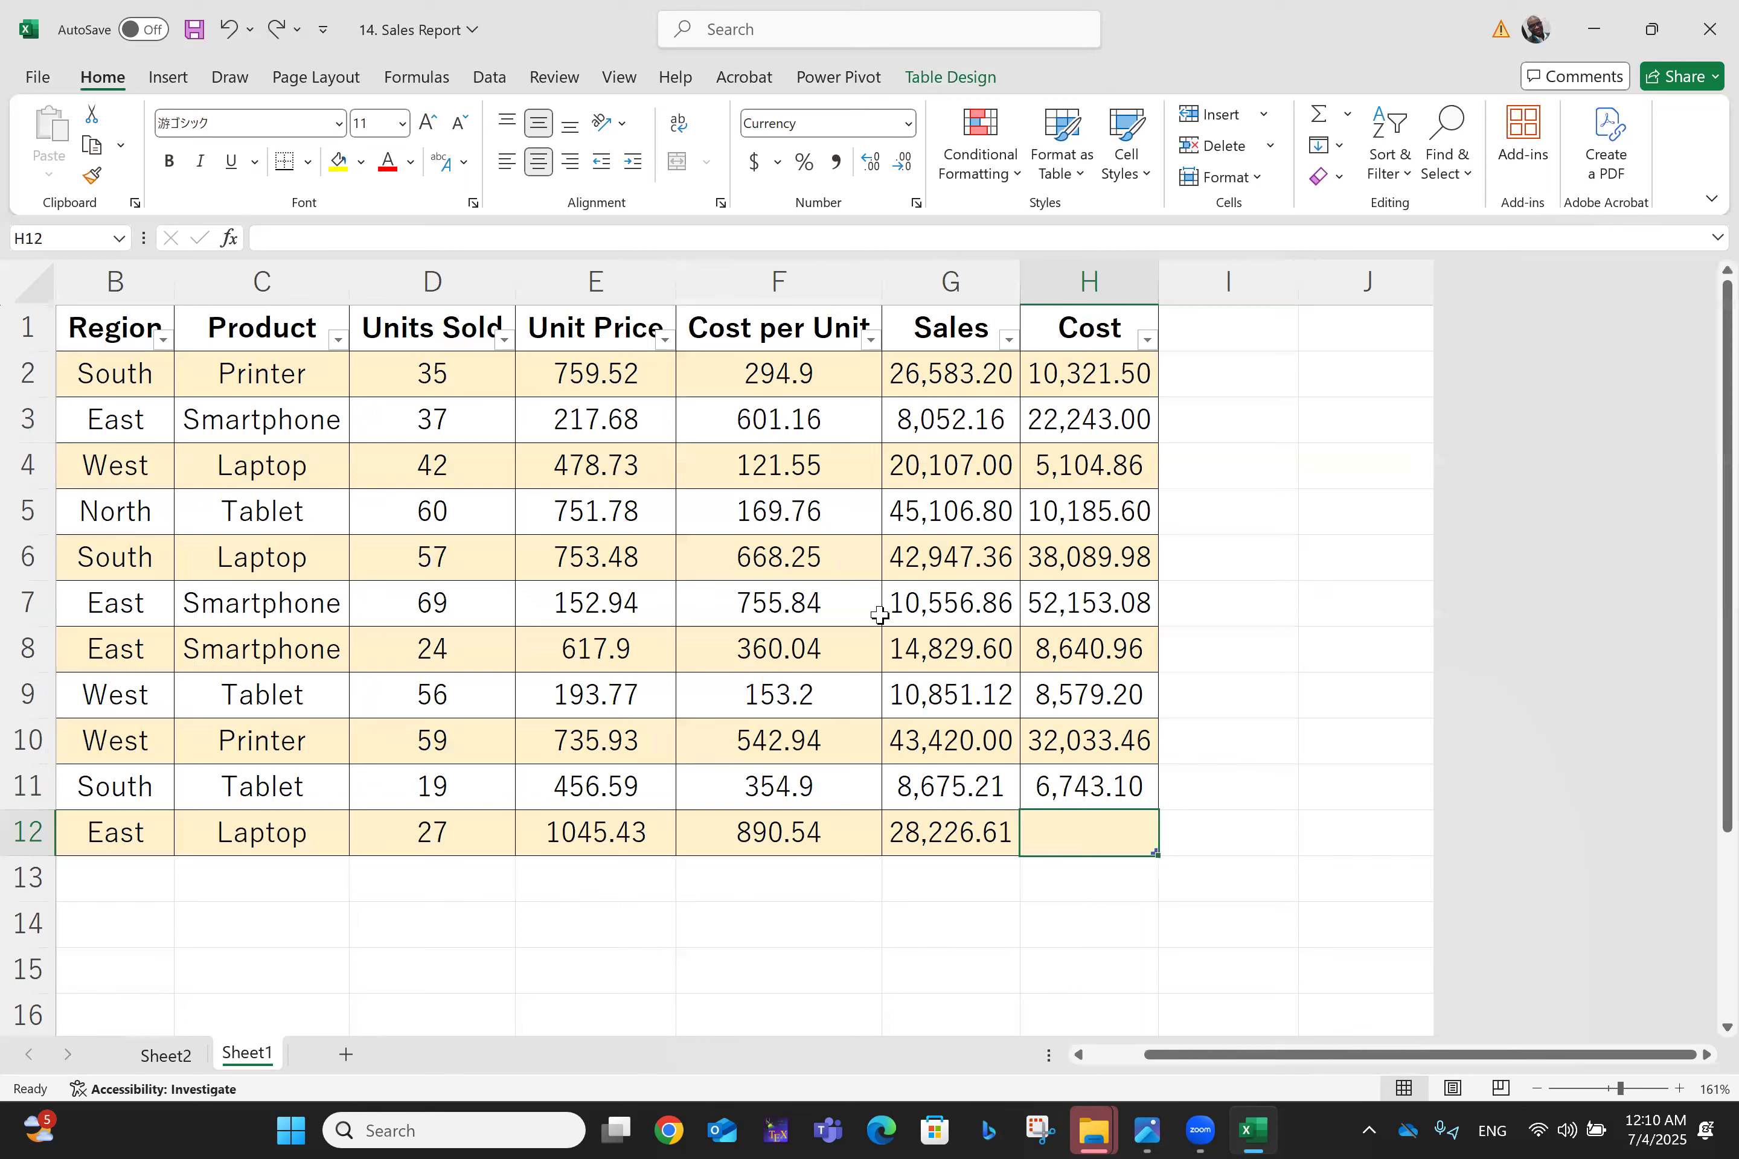
{"action": "key", "text": "ctrl+y"}
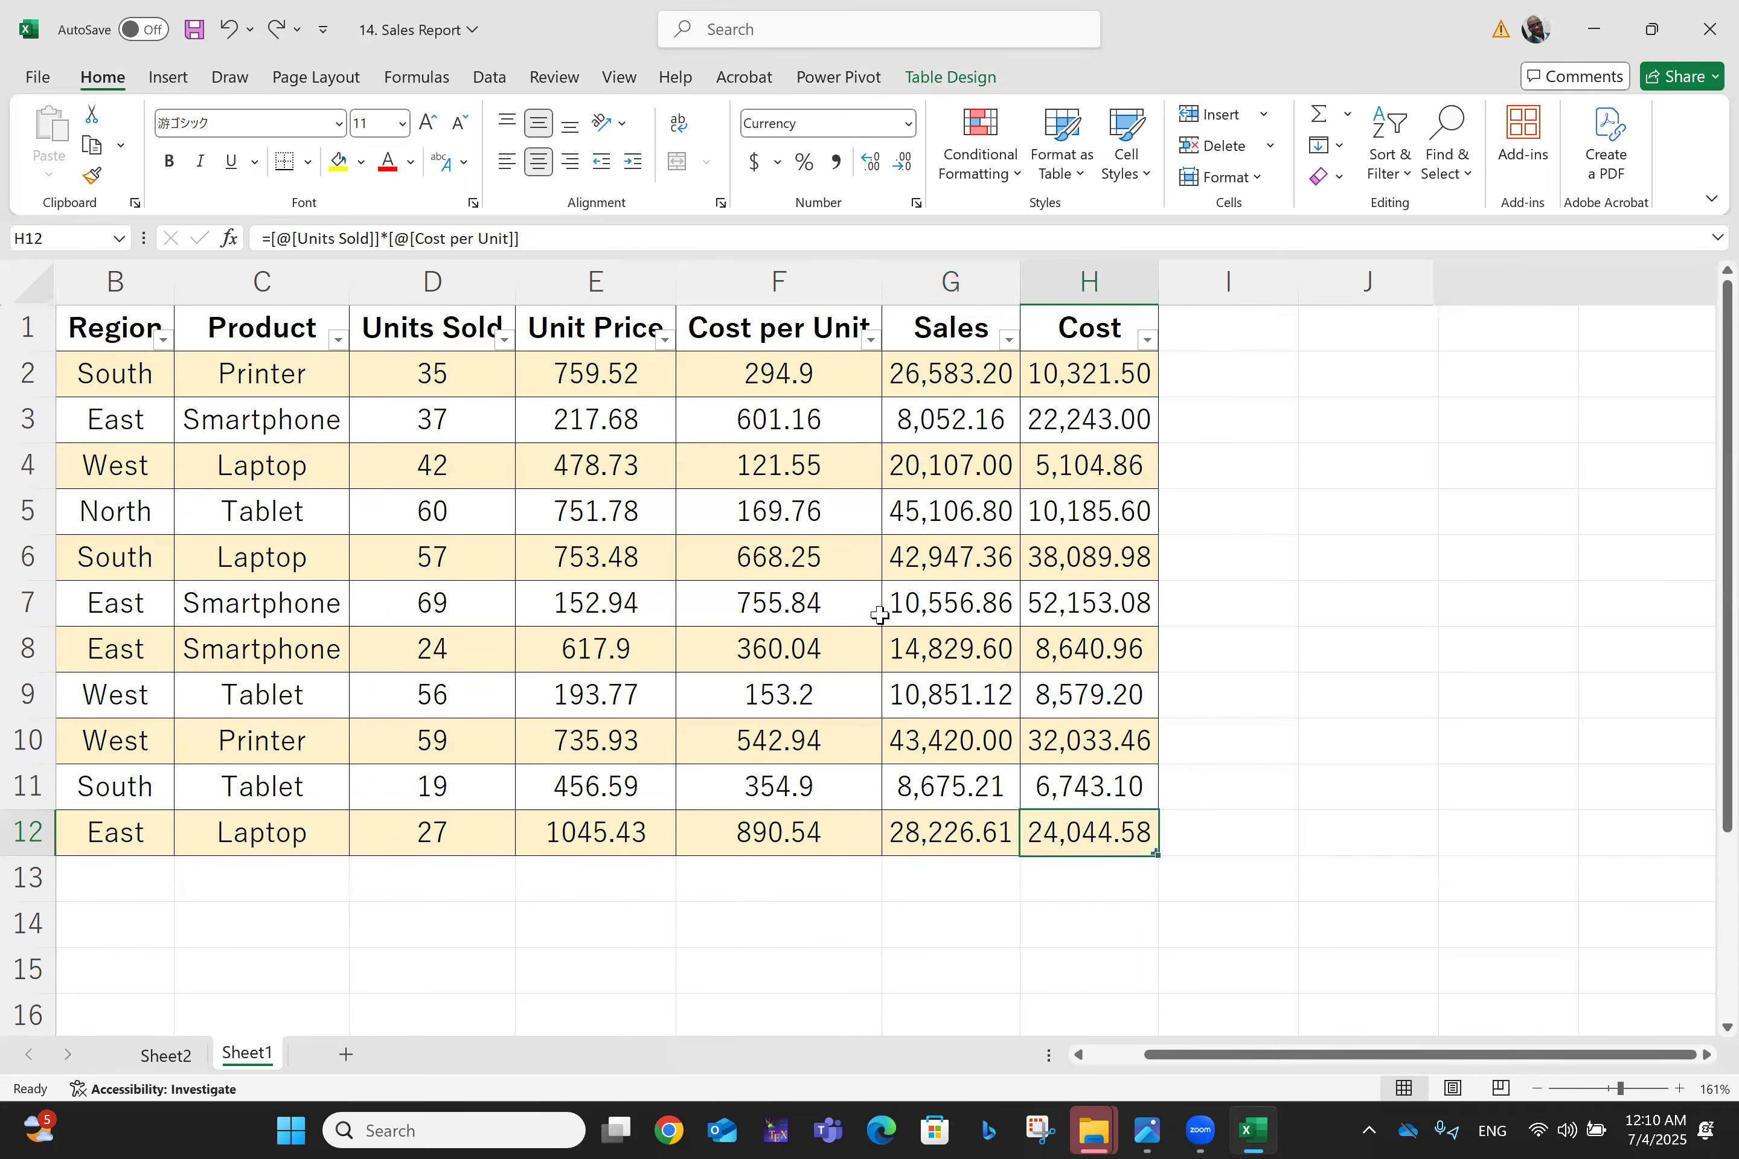
Step: Remove the Date timeline and its filter on Sheet2, and refresh the PivotTable to include the new East laptop sale
{"action": "left_click", "coordinate": [163, 1054]}
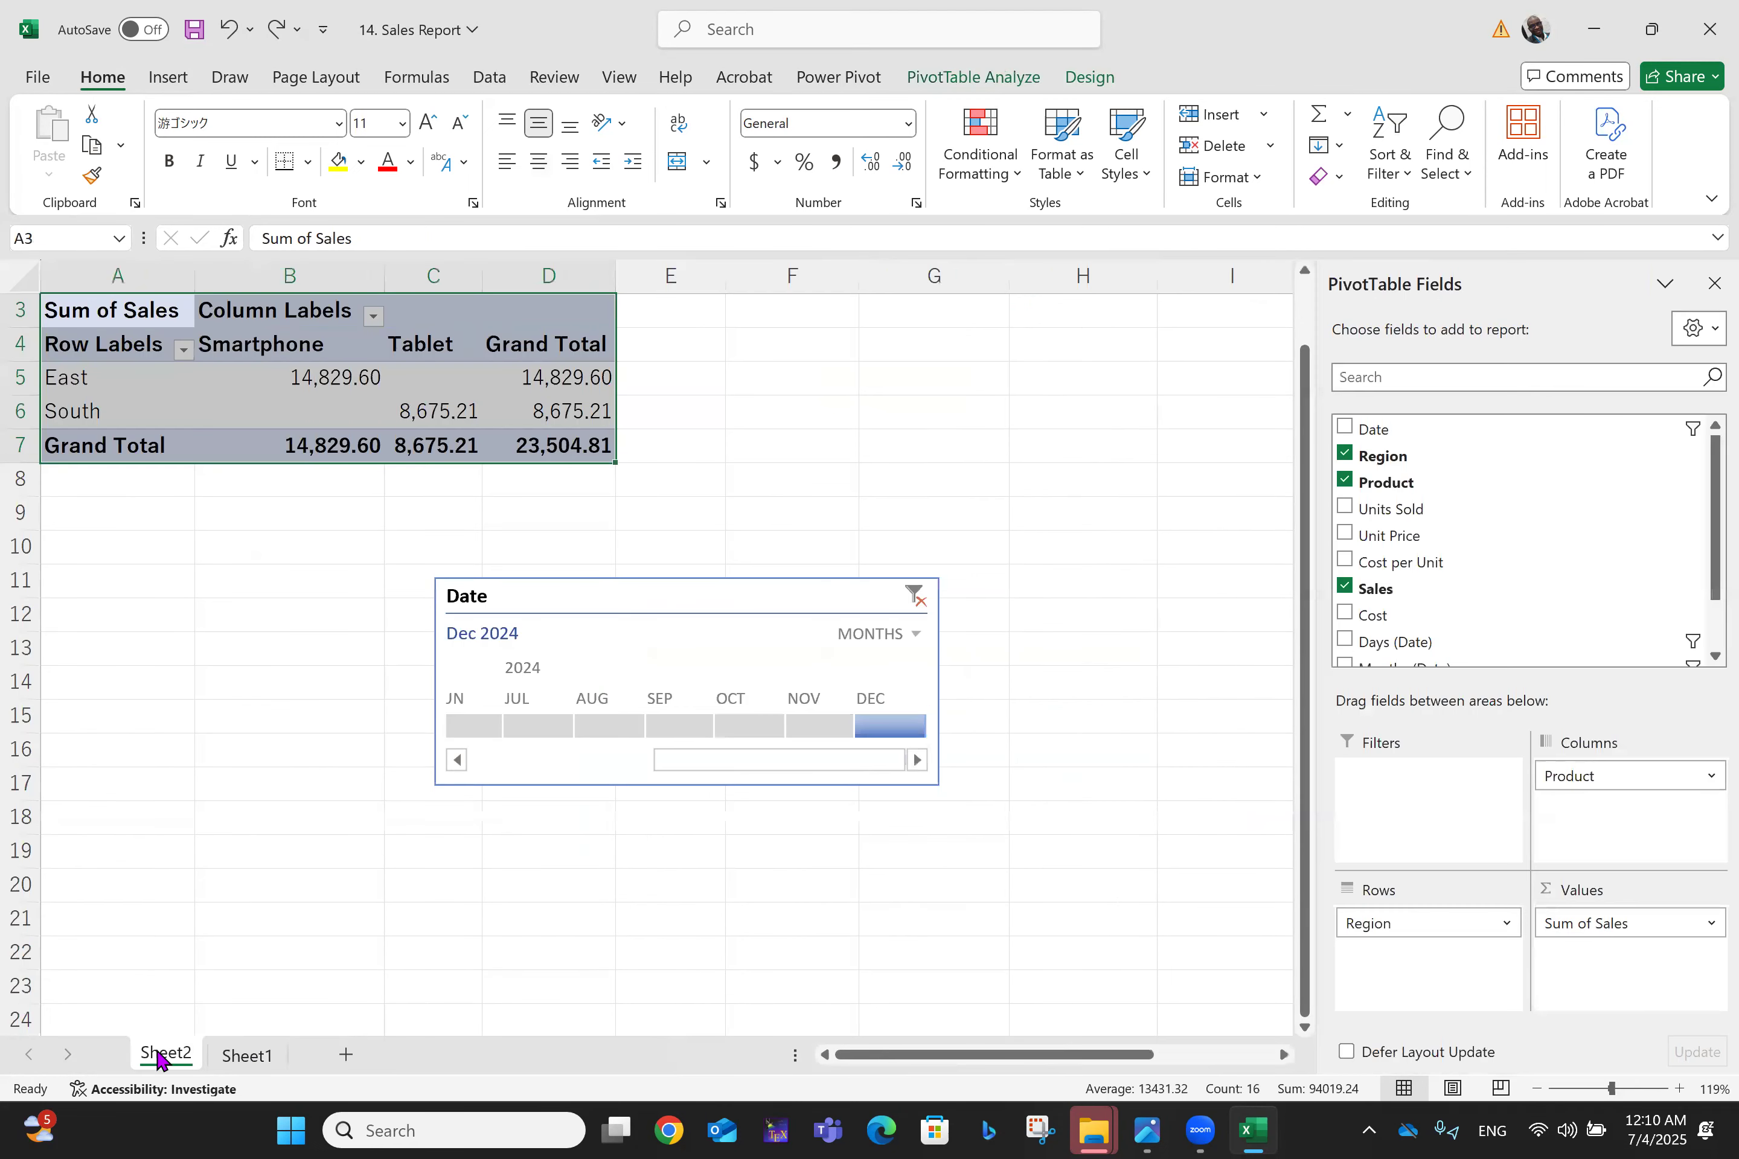
{"action": "left_click", "coordinate": [921, 602]}
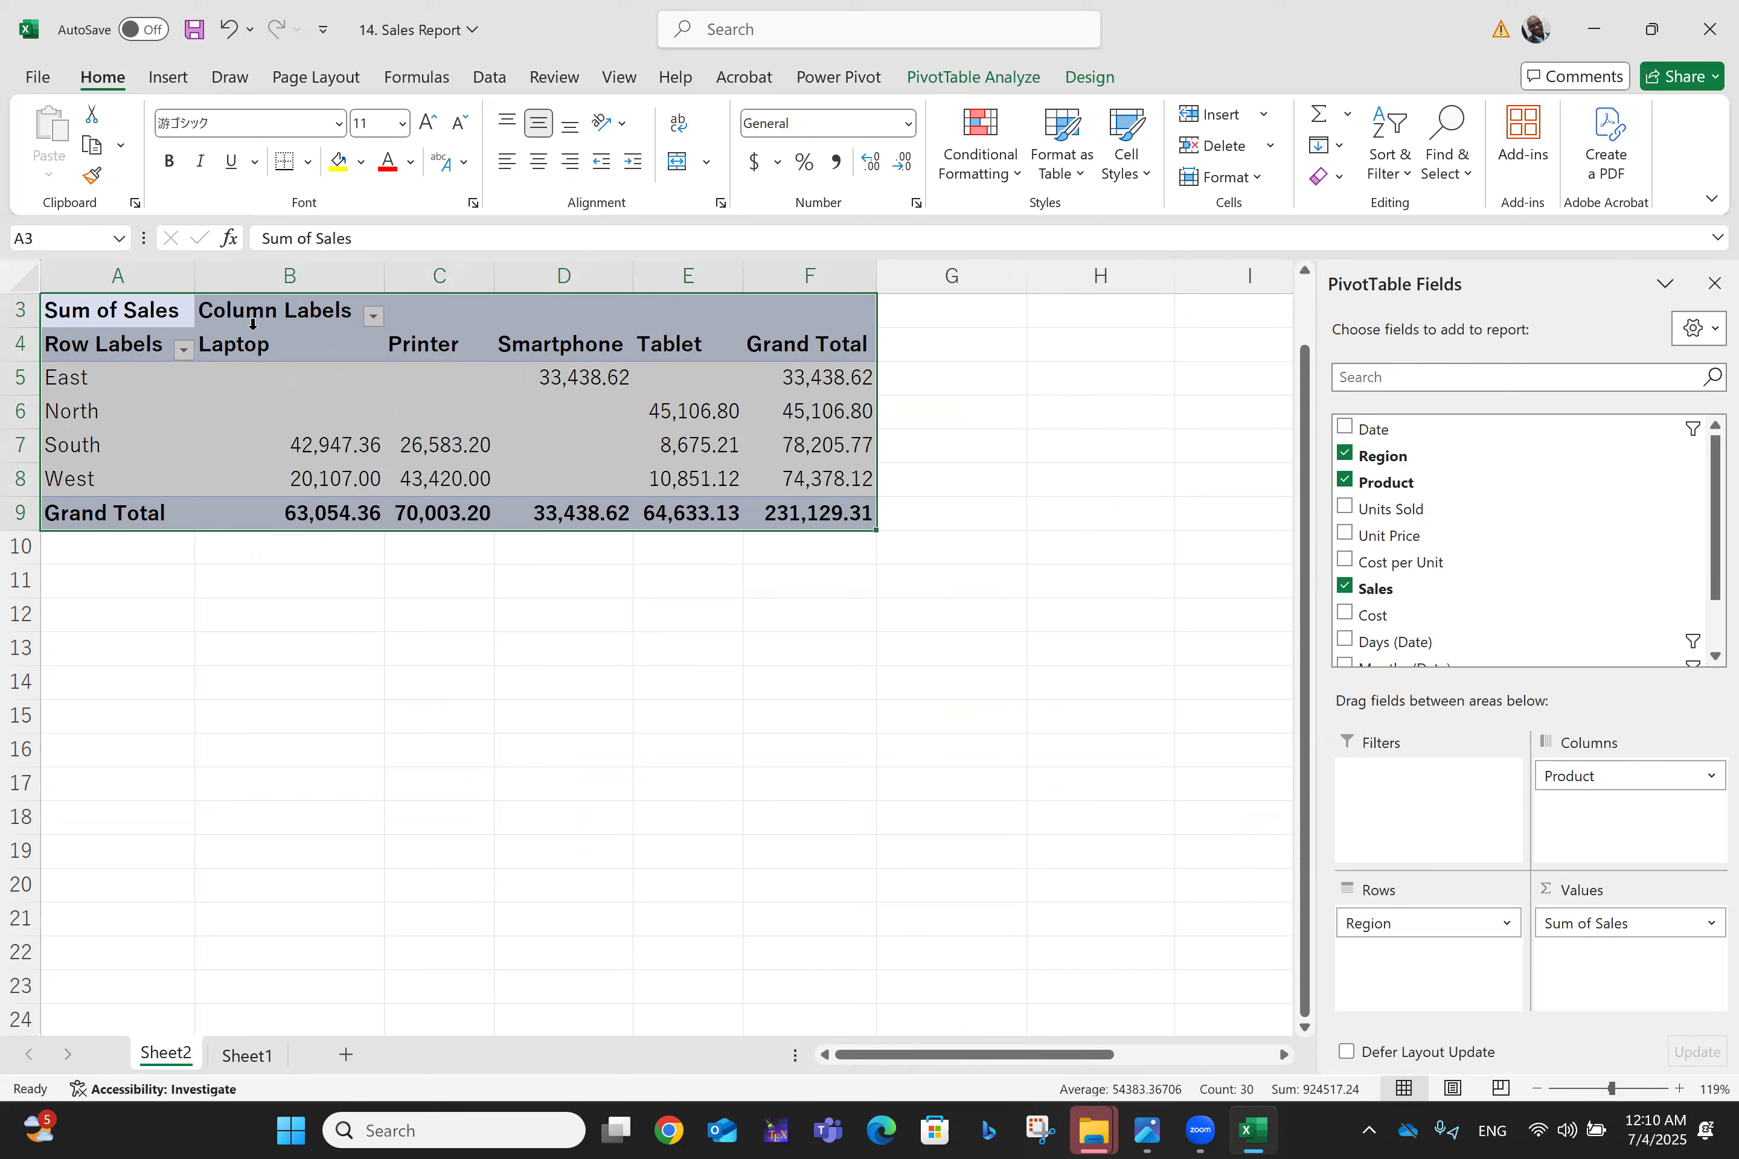
{"action": "right_click", "coordinate": [160, 413]}
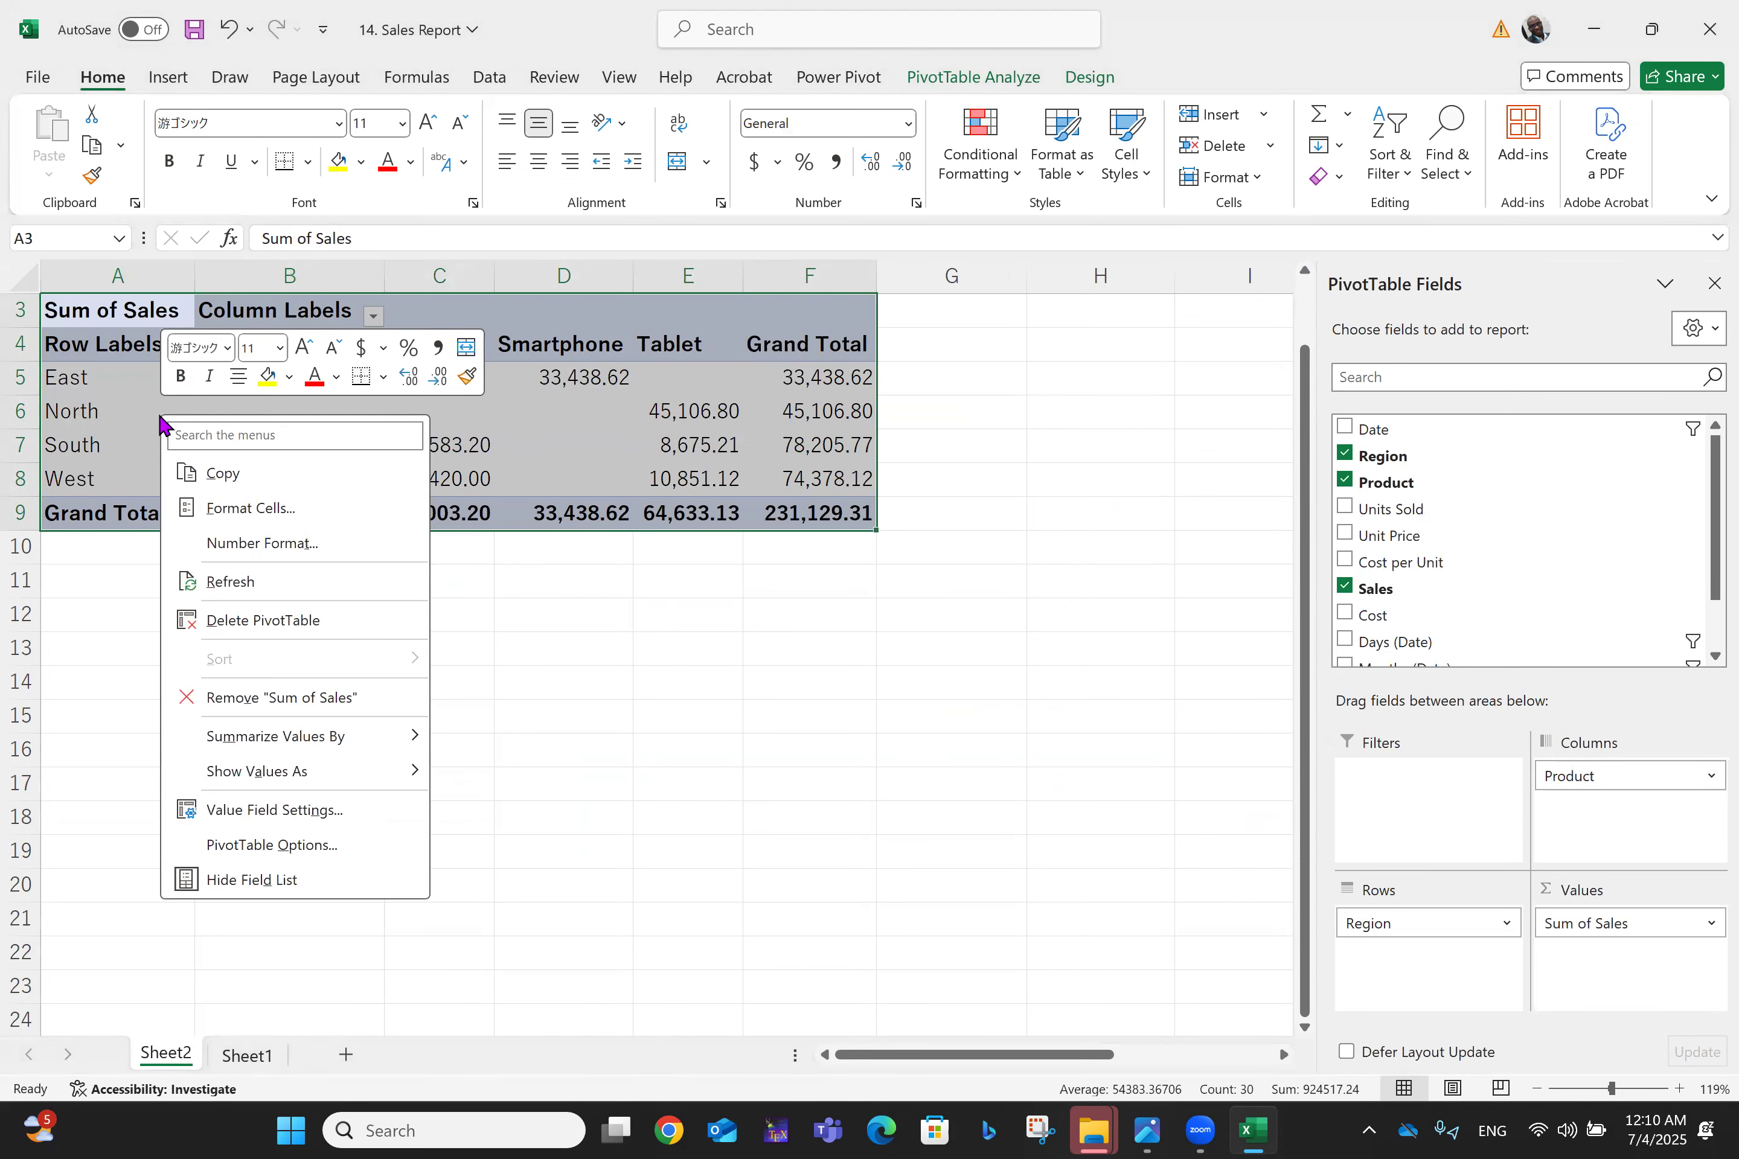
{"action": "left_click", "coordinate": [248, 580]}
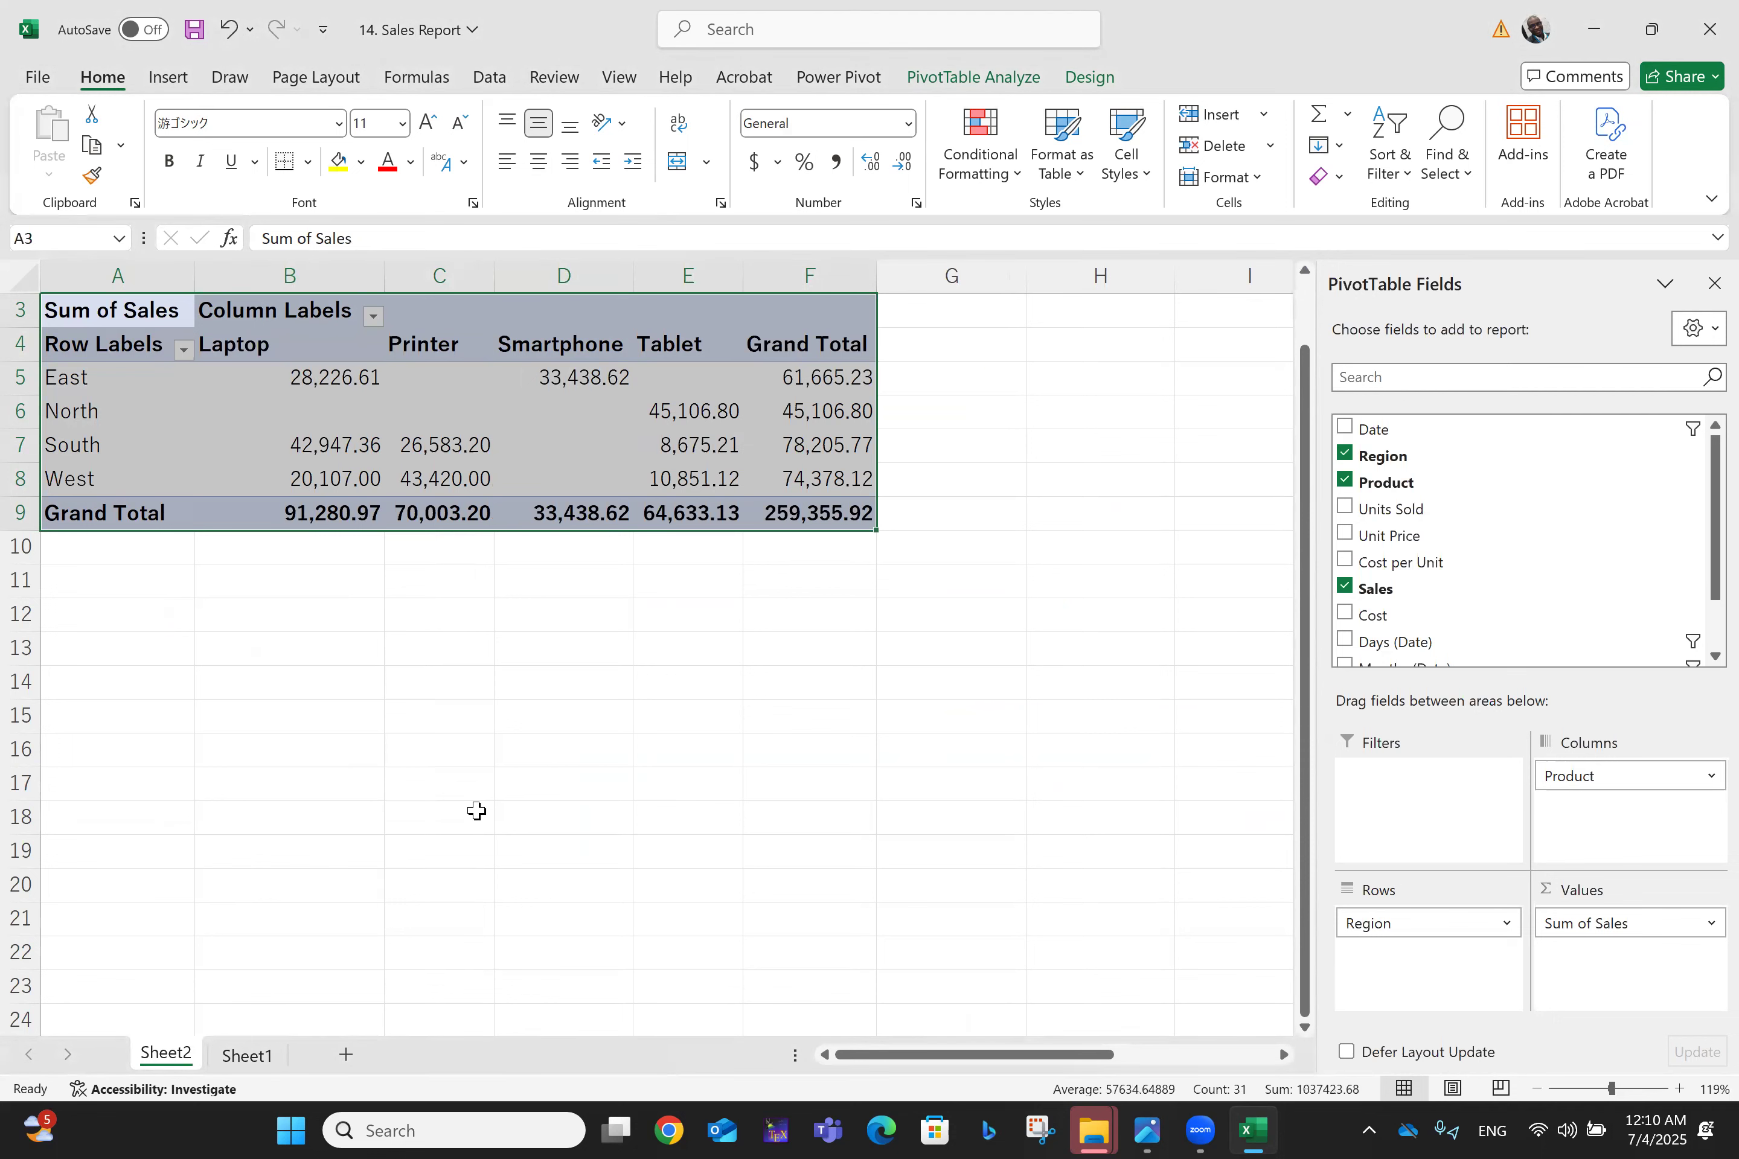
{"action": "left_click", "coordinate": [247, 1055]}
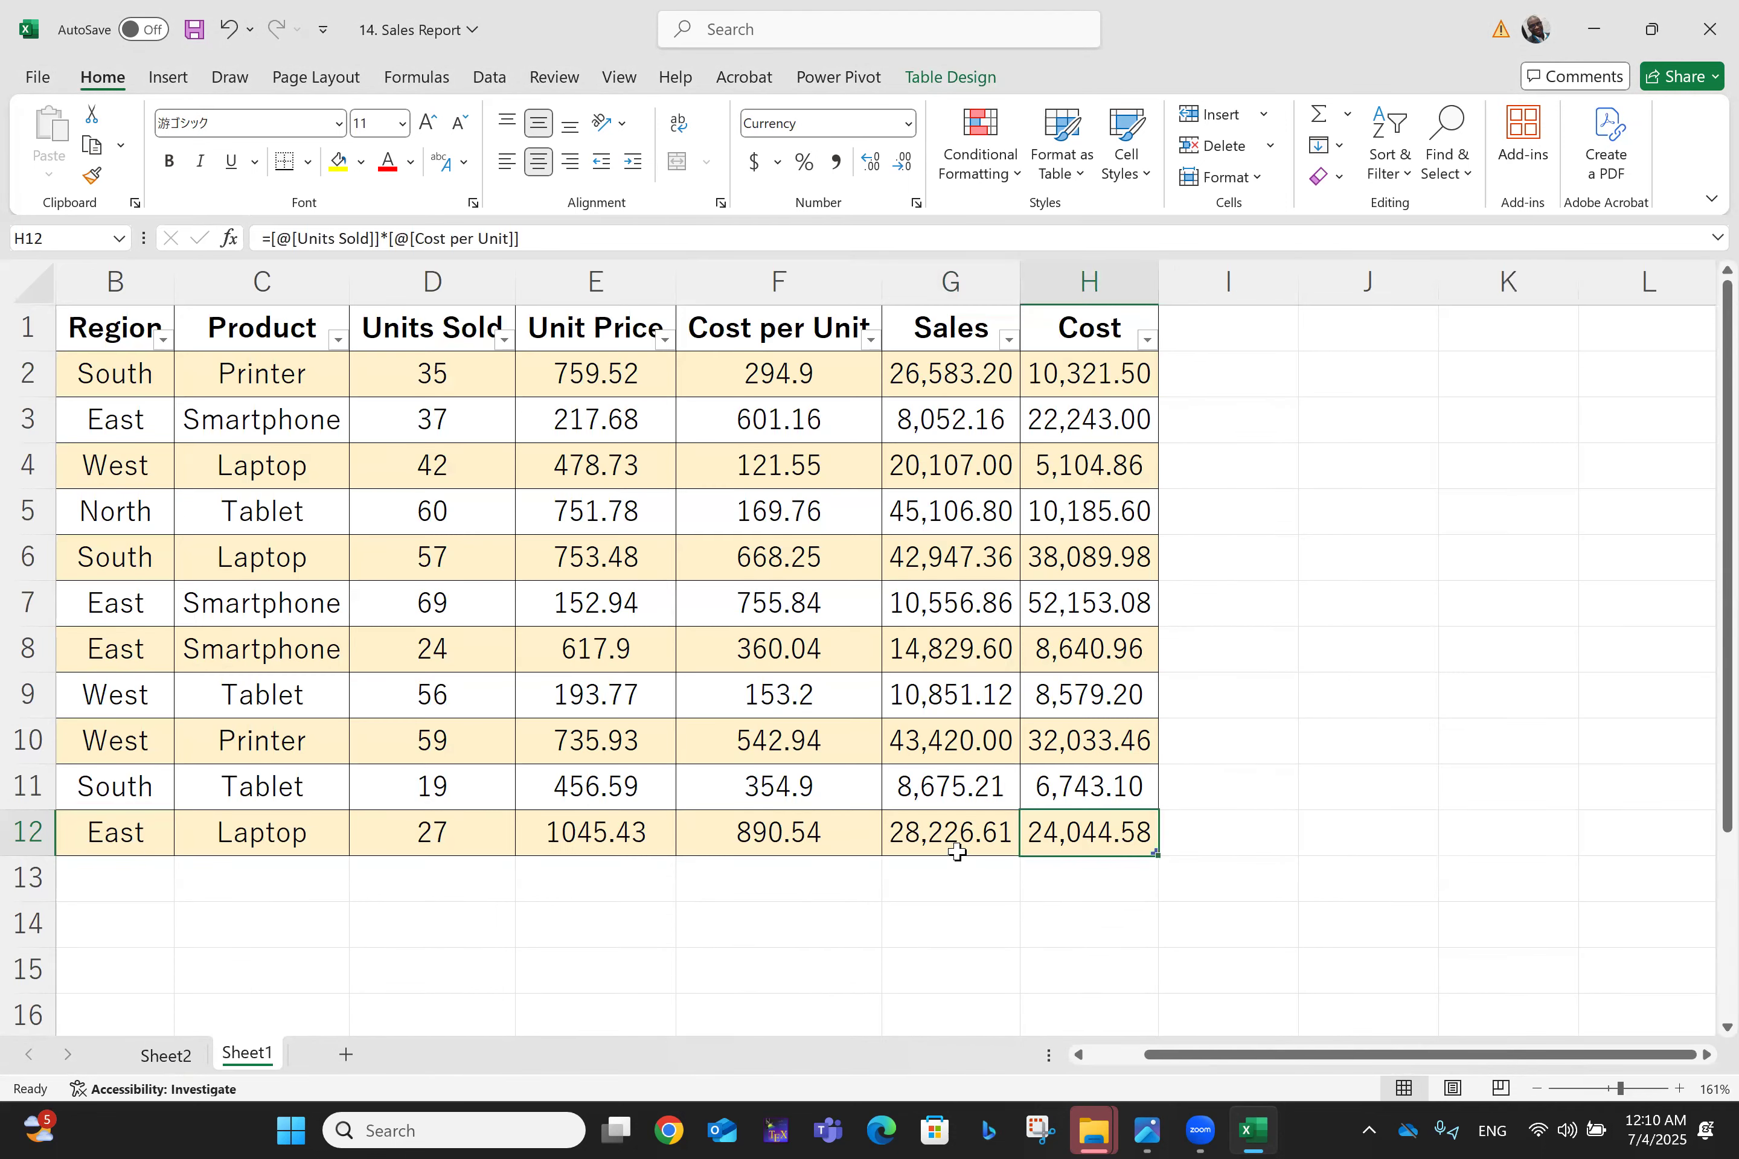
{"action": "left_click", "coordinate": [157, 1055]}
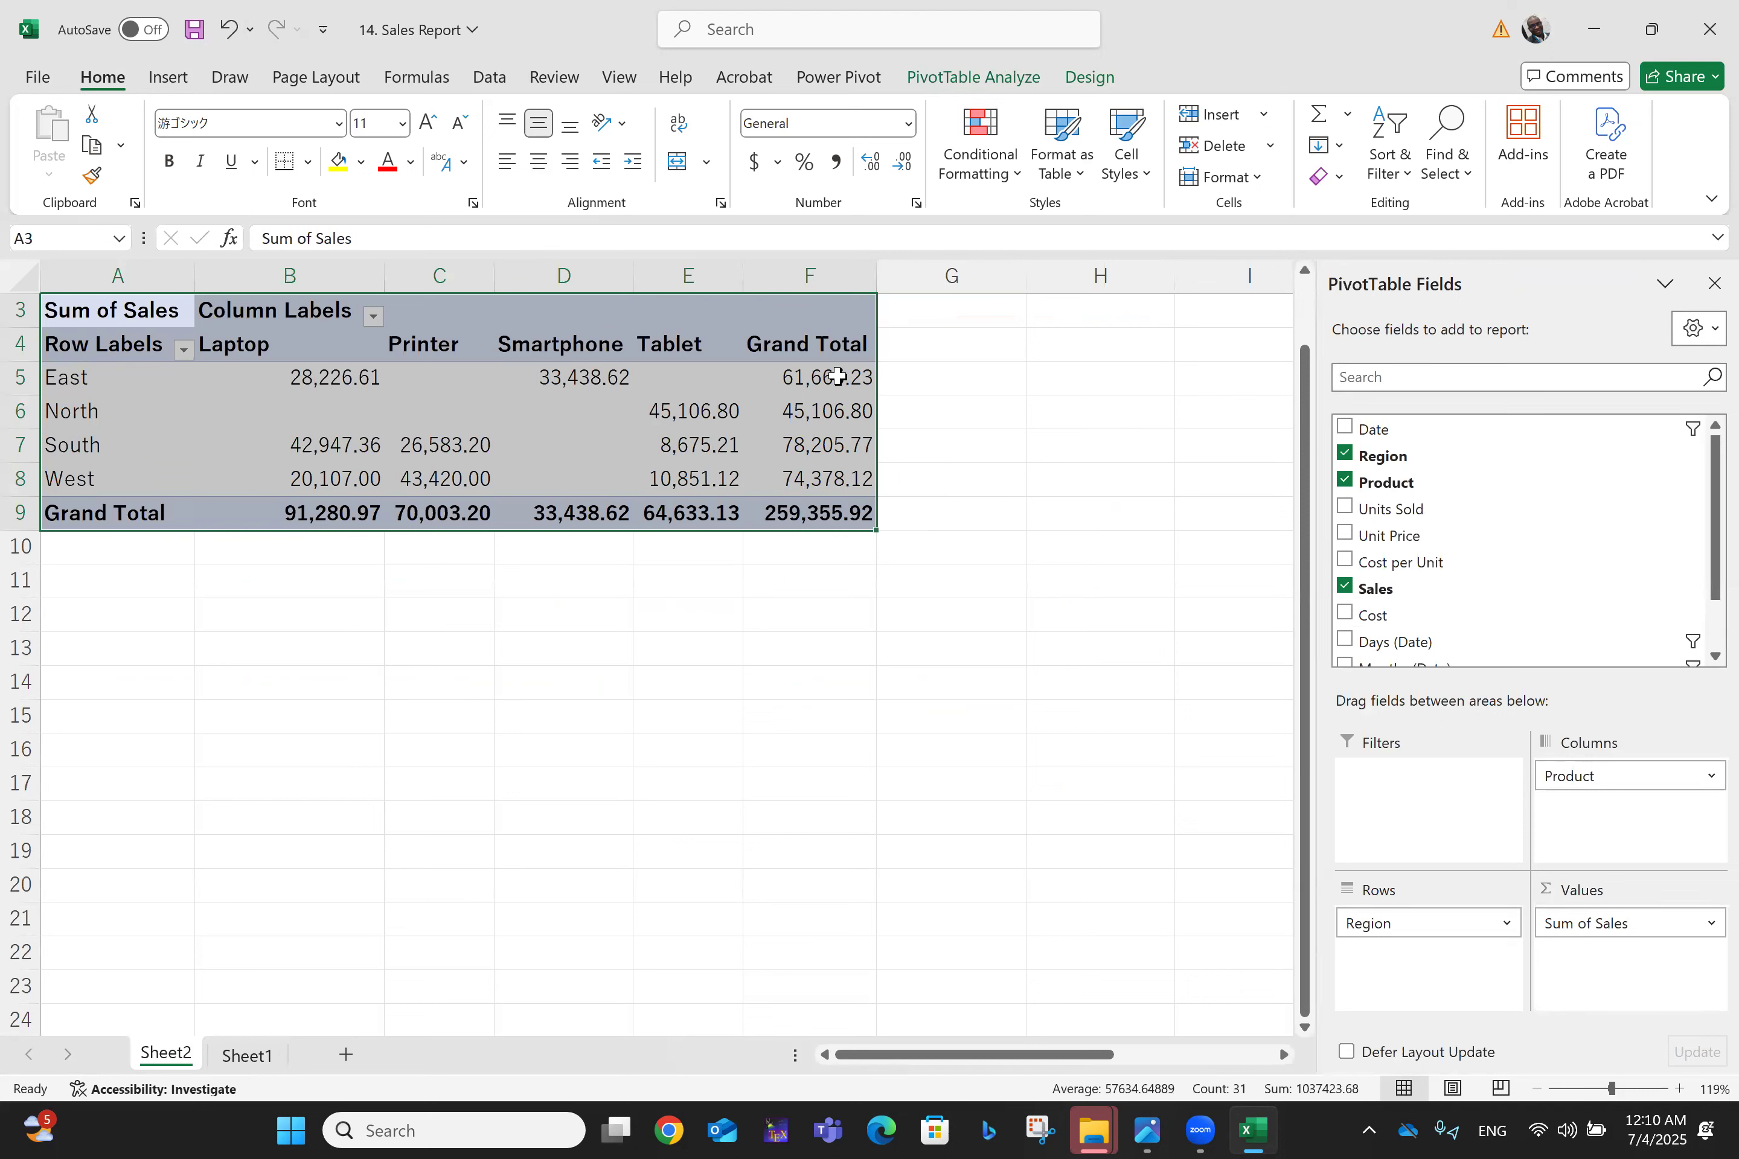
{"action": "mouse_move", "coordinate": [836, 376]}
Step: Add the Profit field to the PivotTable's values alongside Sum of Sales
{"action": "scroll", "coordinate": [1699, 652], "scroll_direction": "down", "scroll_amount": 2}
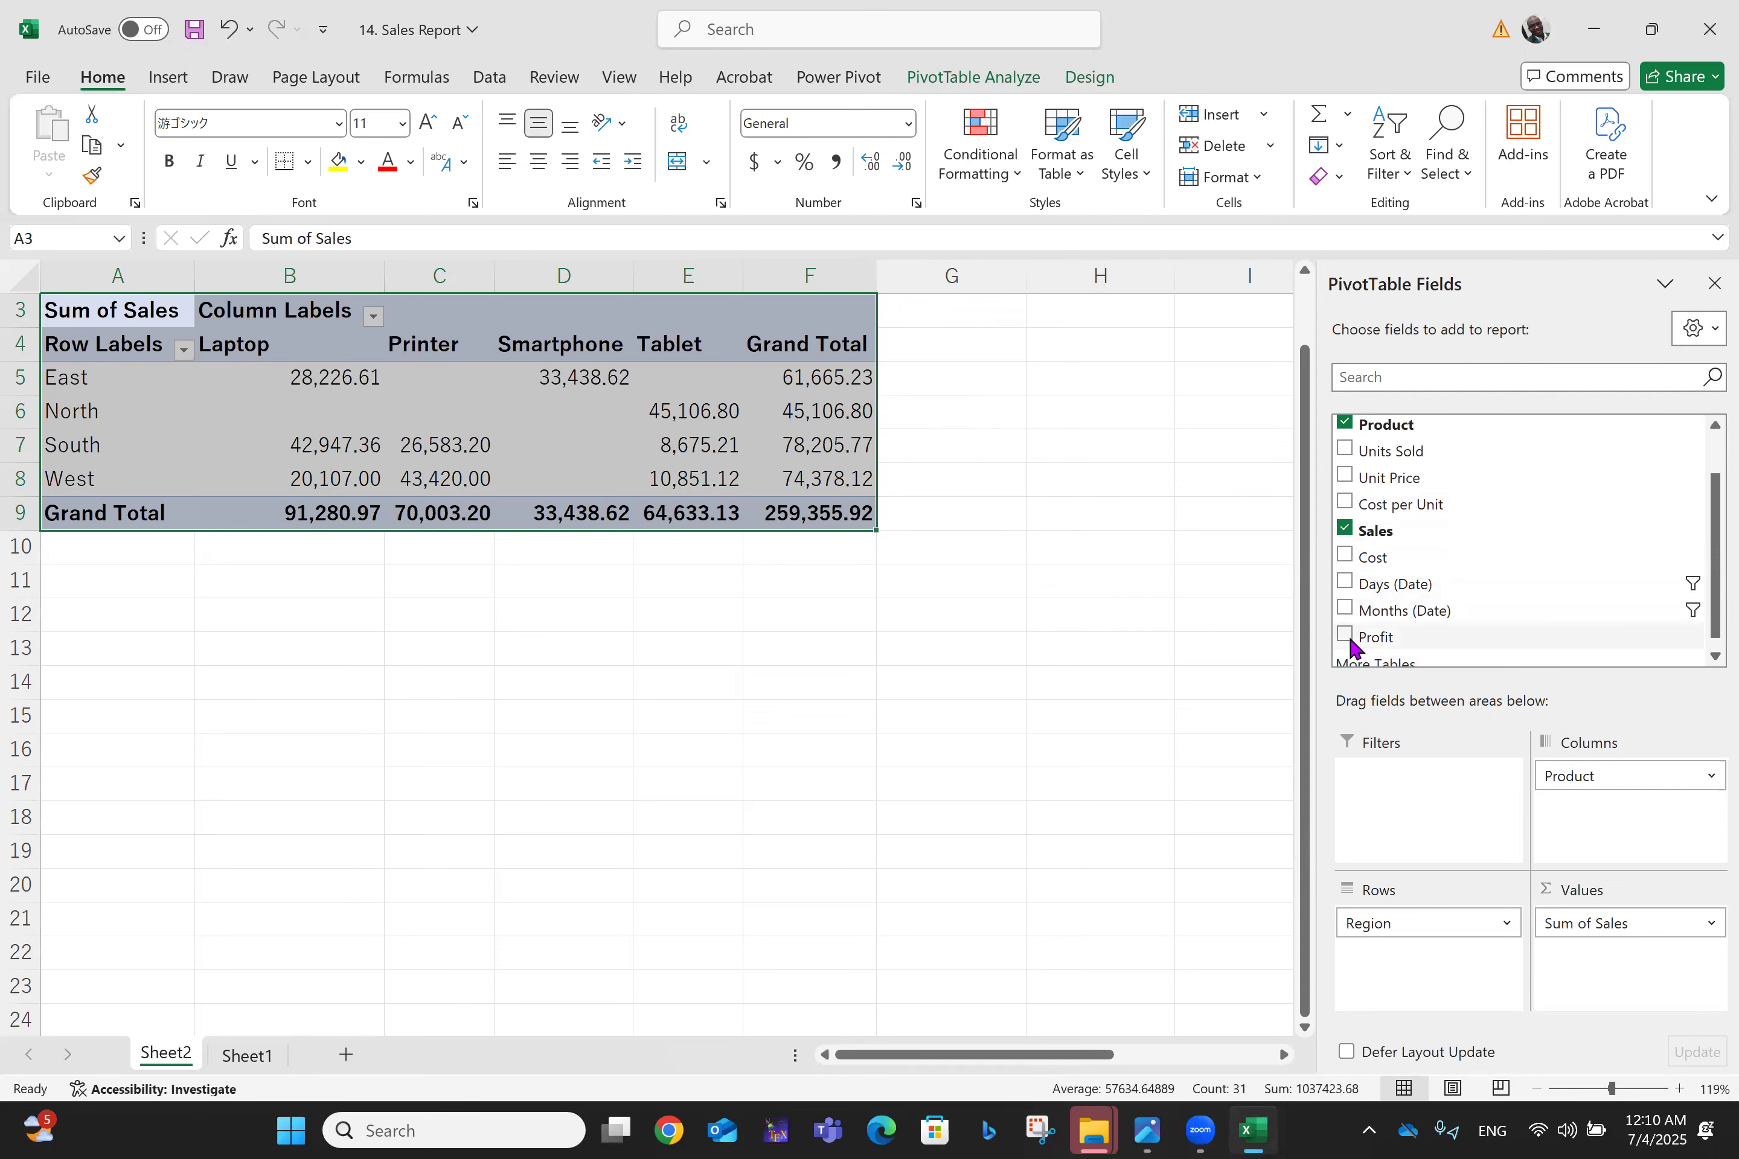
{"action": "left_click", "coordinate": [1350, 640]}
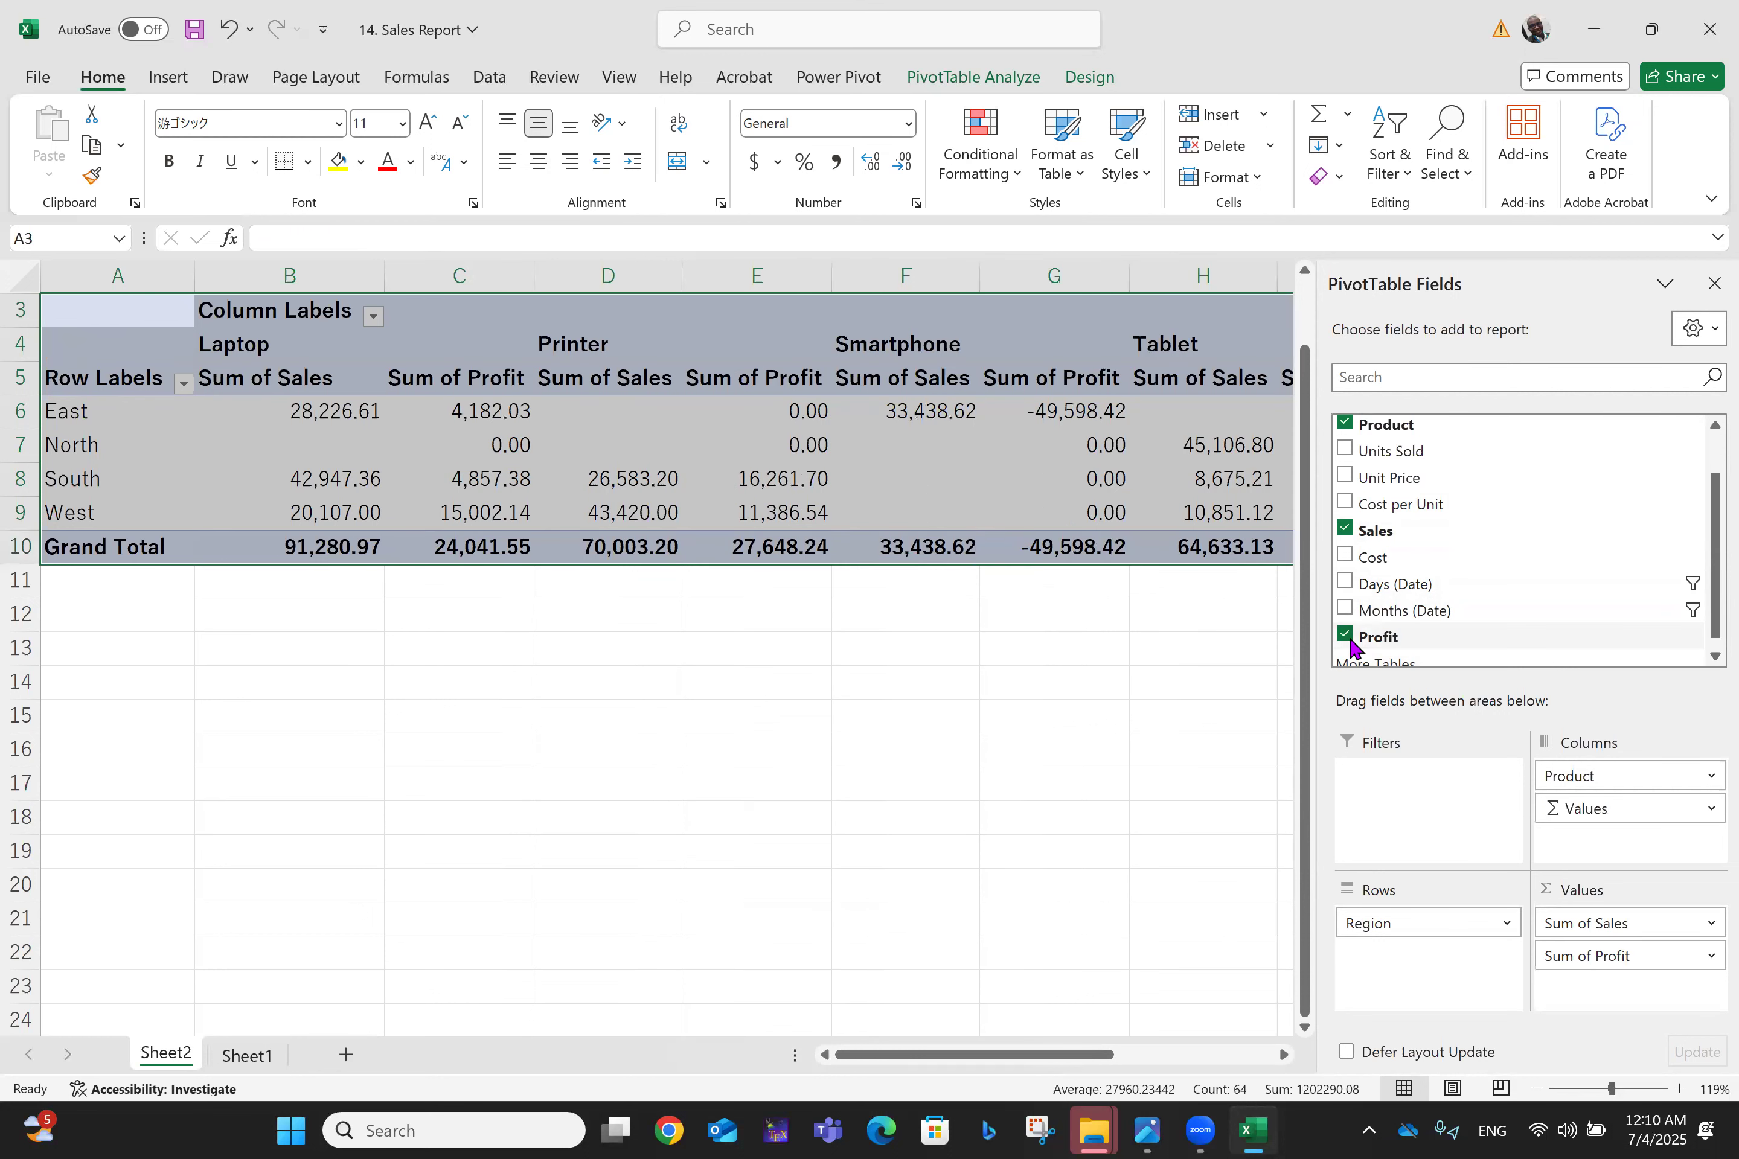
{"action": "scroll", "coordinate": [1349, 642], "scroll_direction": "right", "scroll_amount": 5}
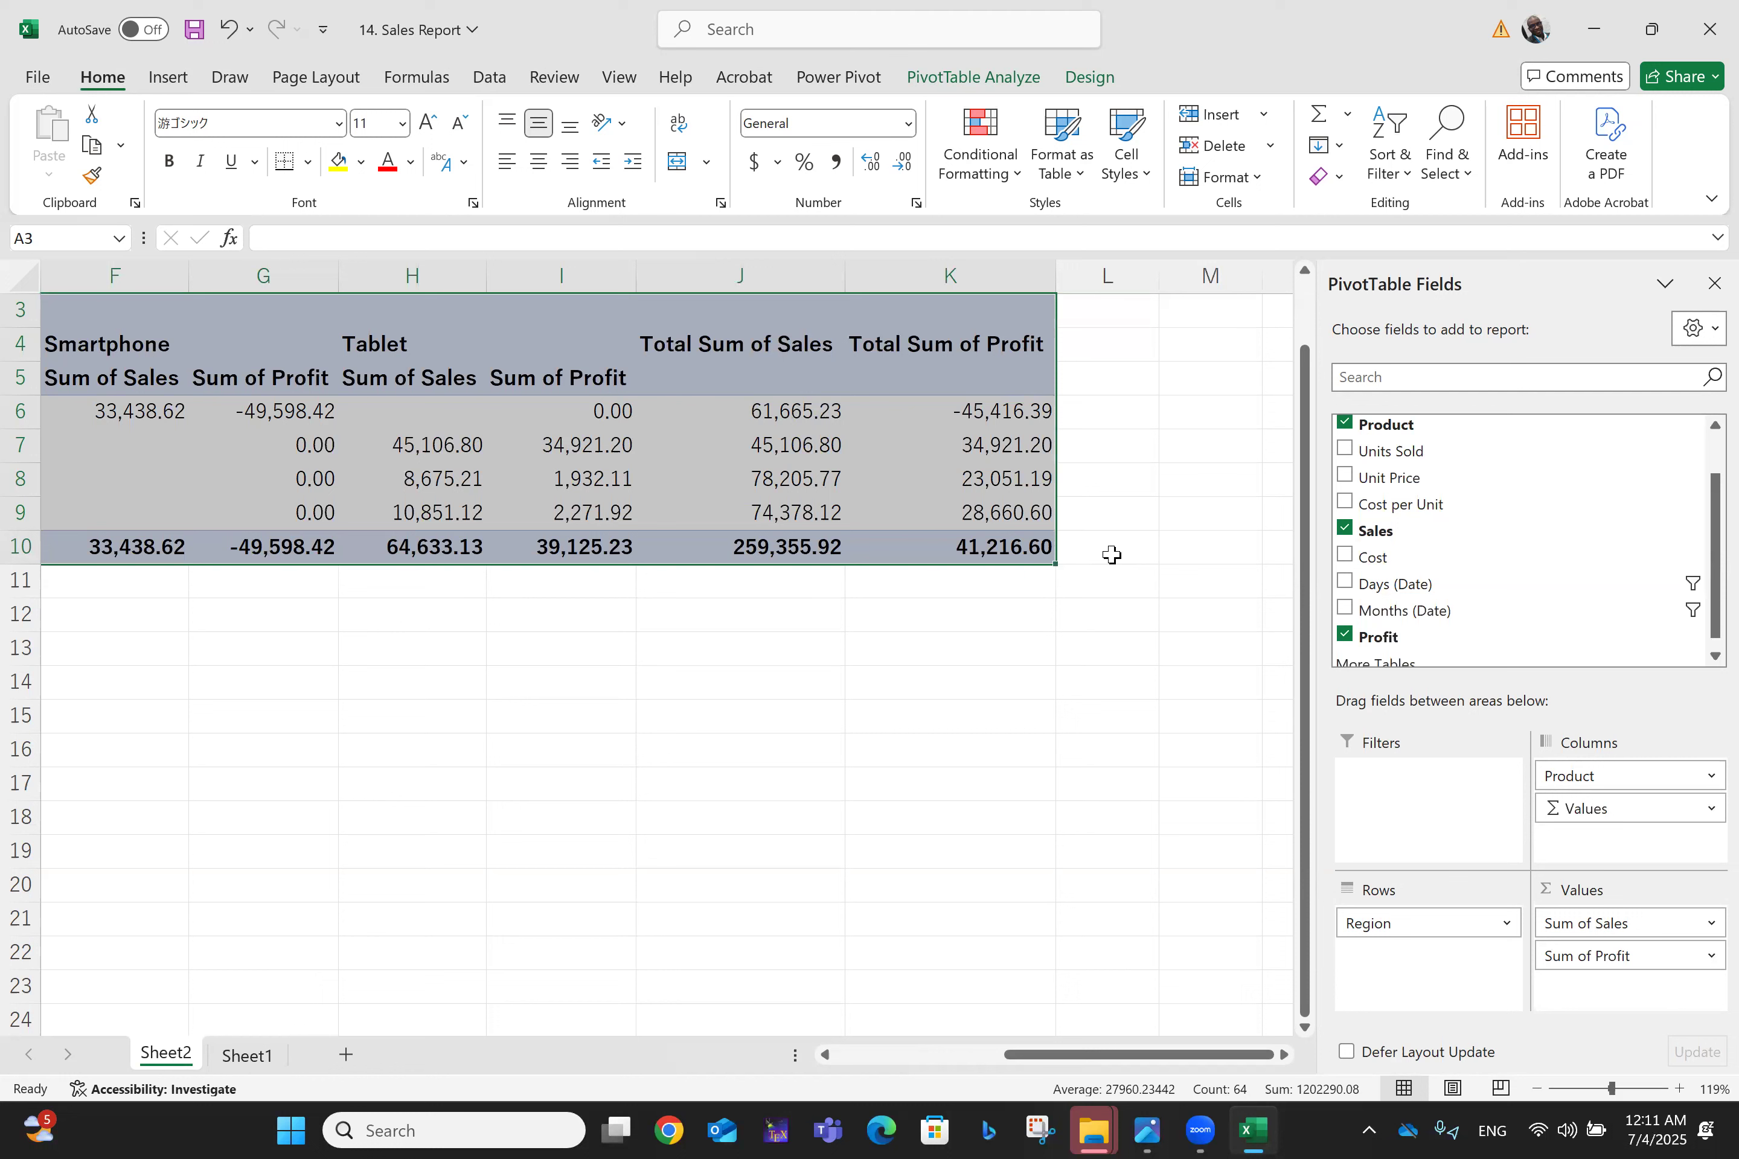
Step: Check the source data on Sheet1, and remove the Profit field from the PivotTable on Sheet2
{"action": "left_click", "coordinate": [241, 1068]}
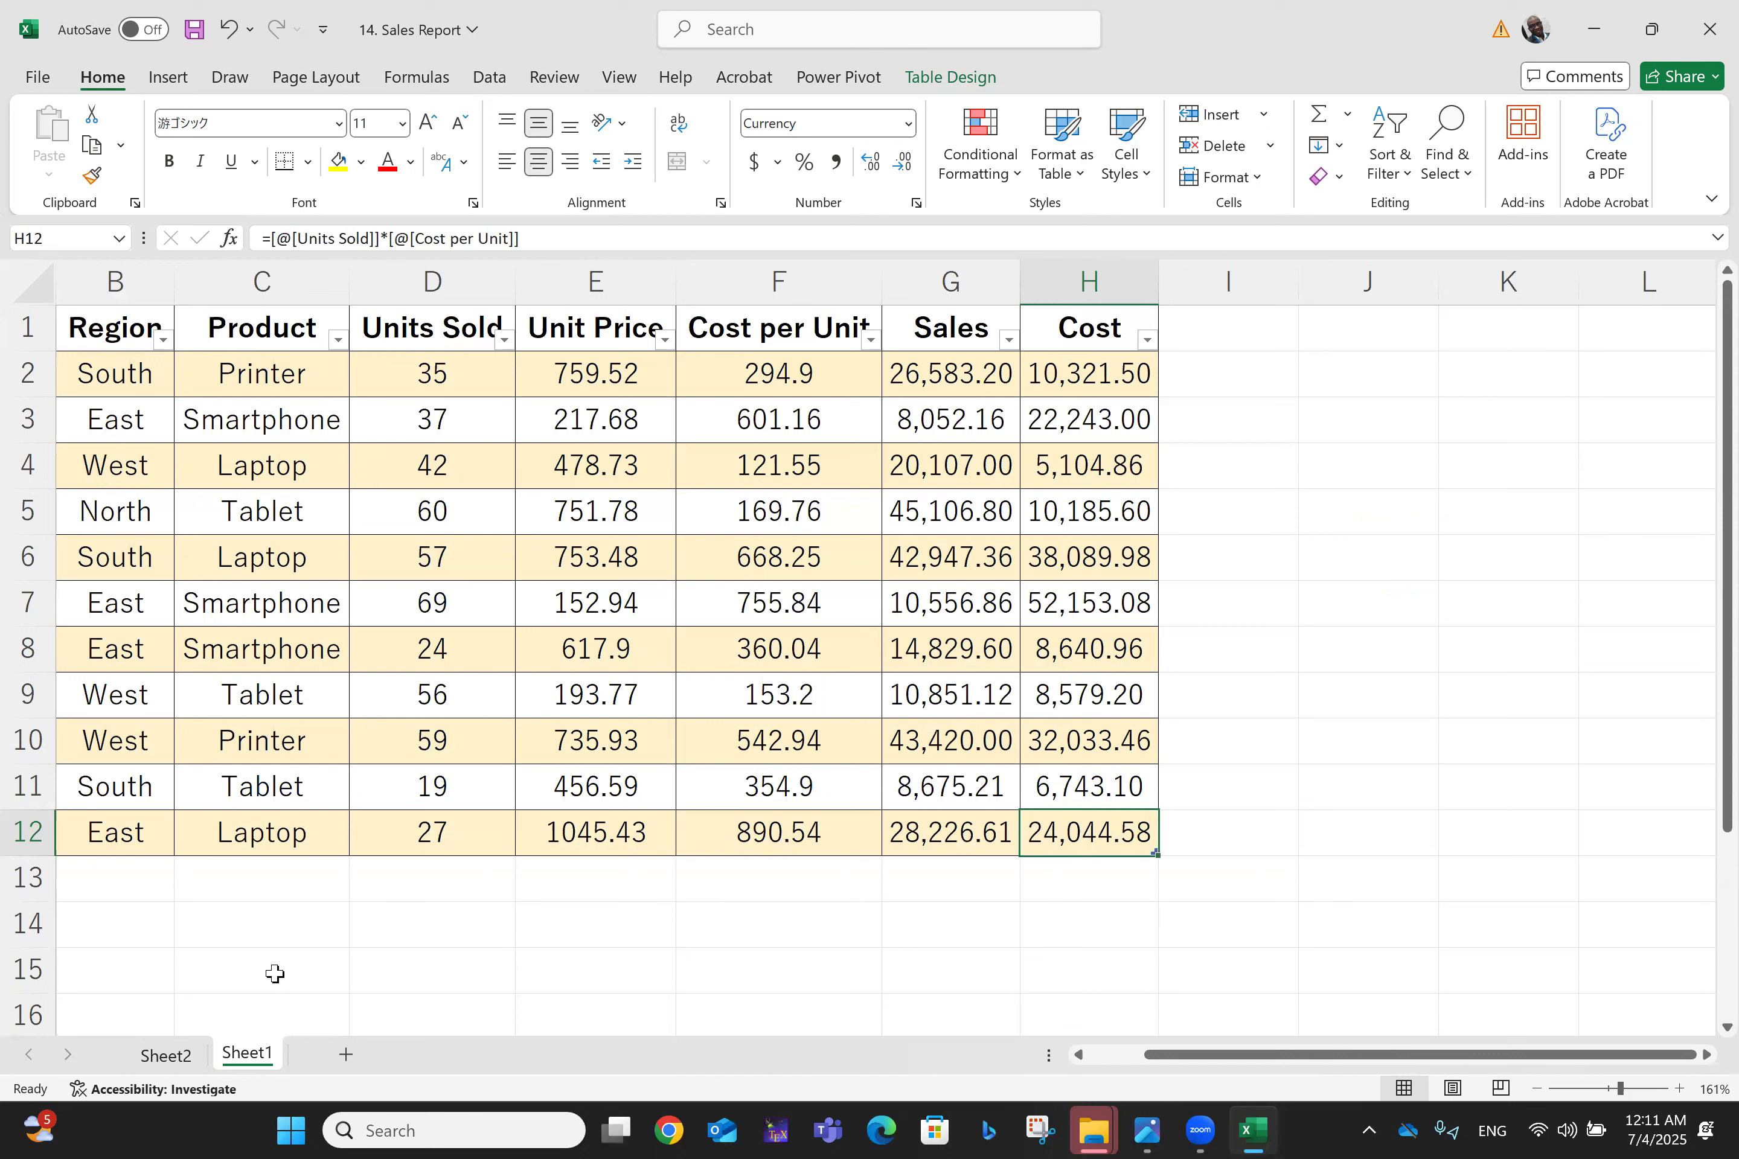
{"action": "left_click", "coordinate": [151, 1055]}
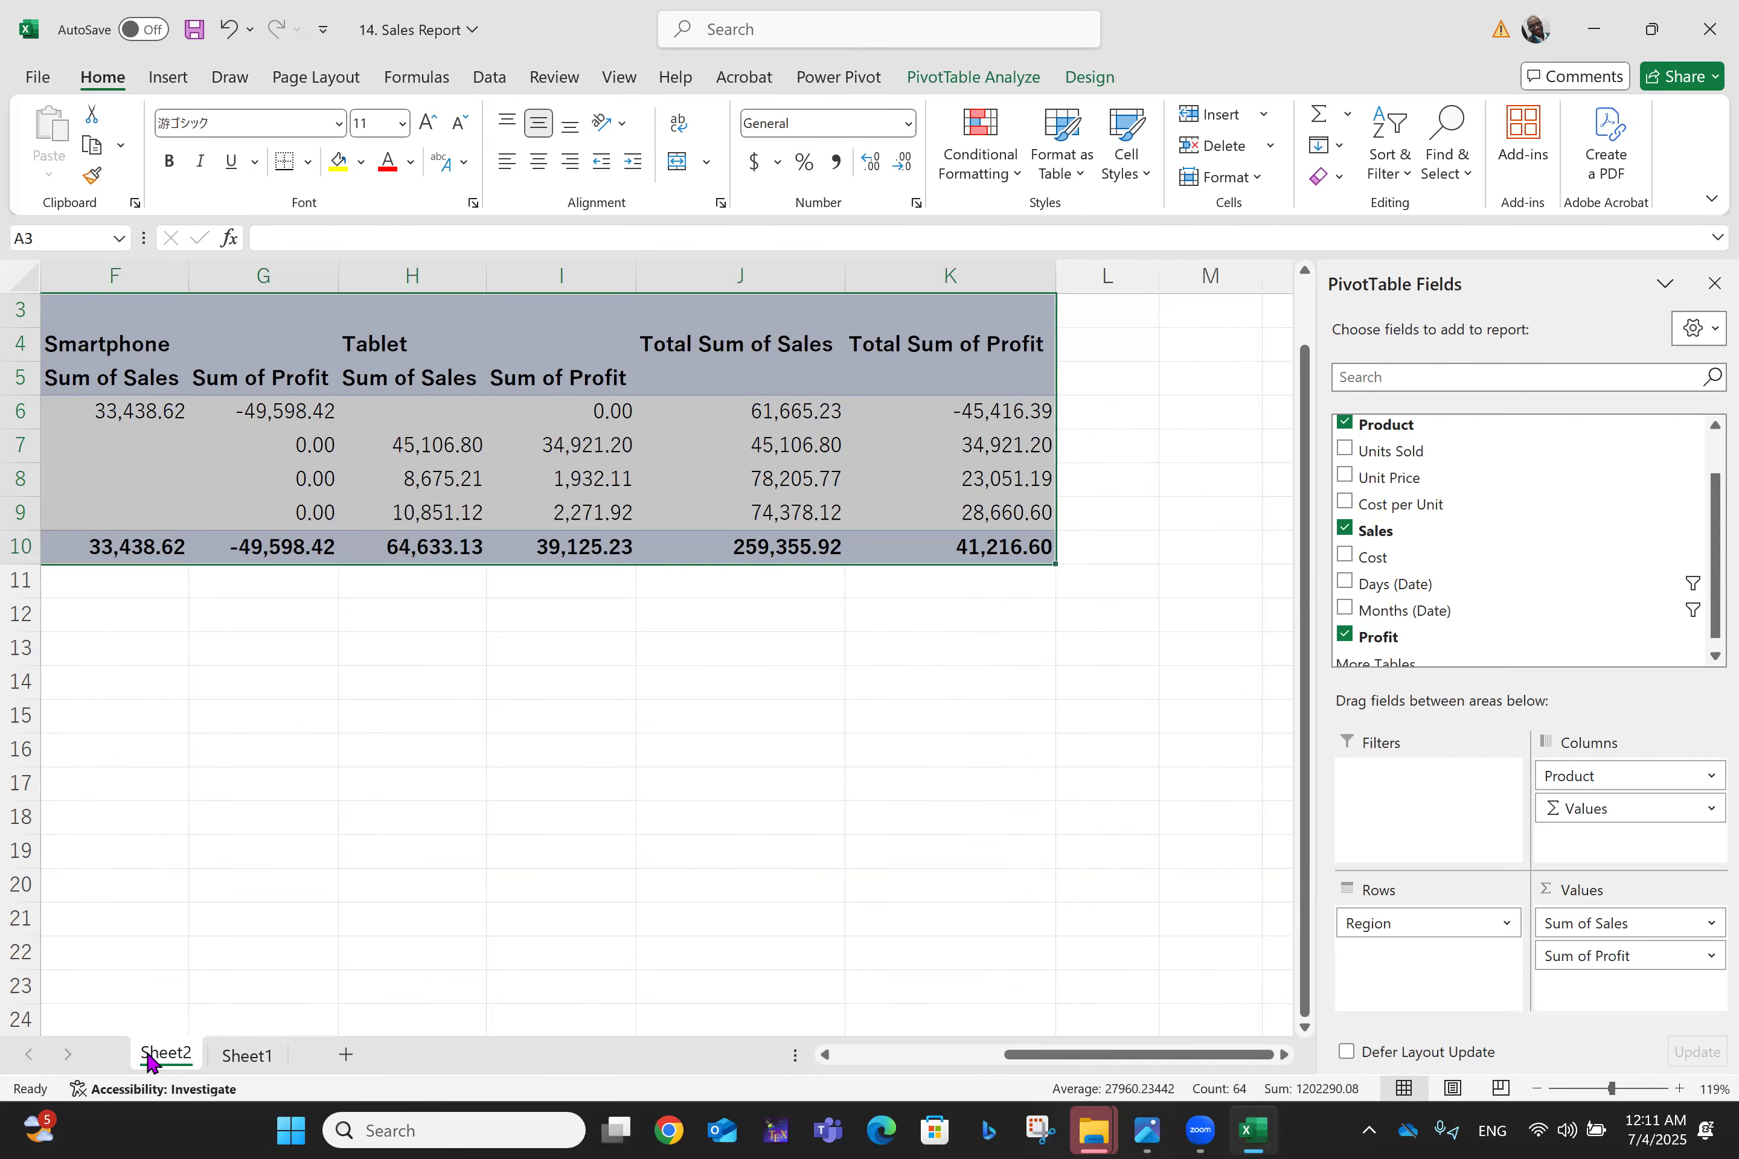
{"action": "left_click", "coordinate": [1345, 635]}
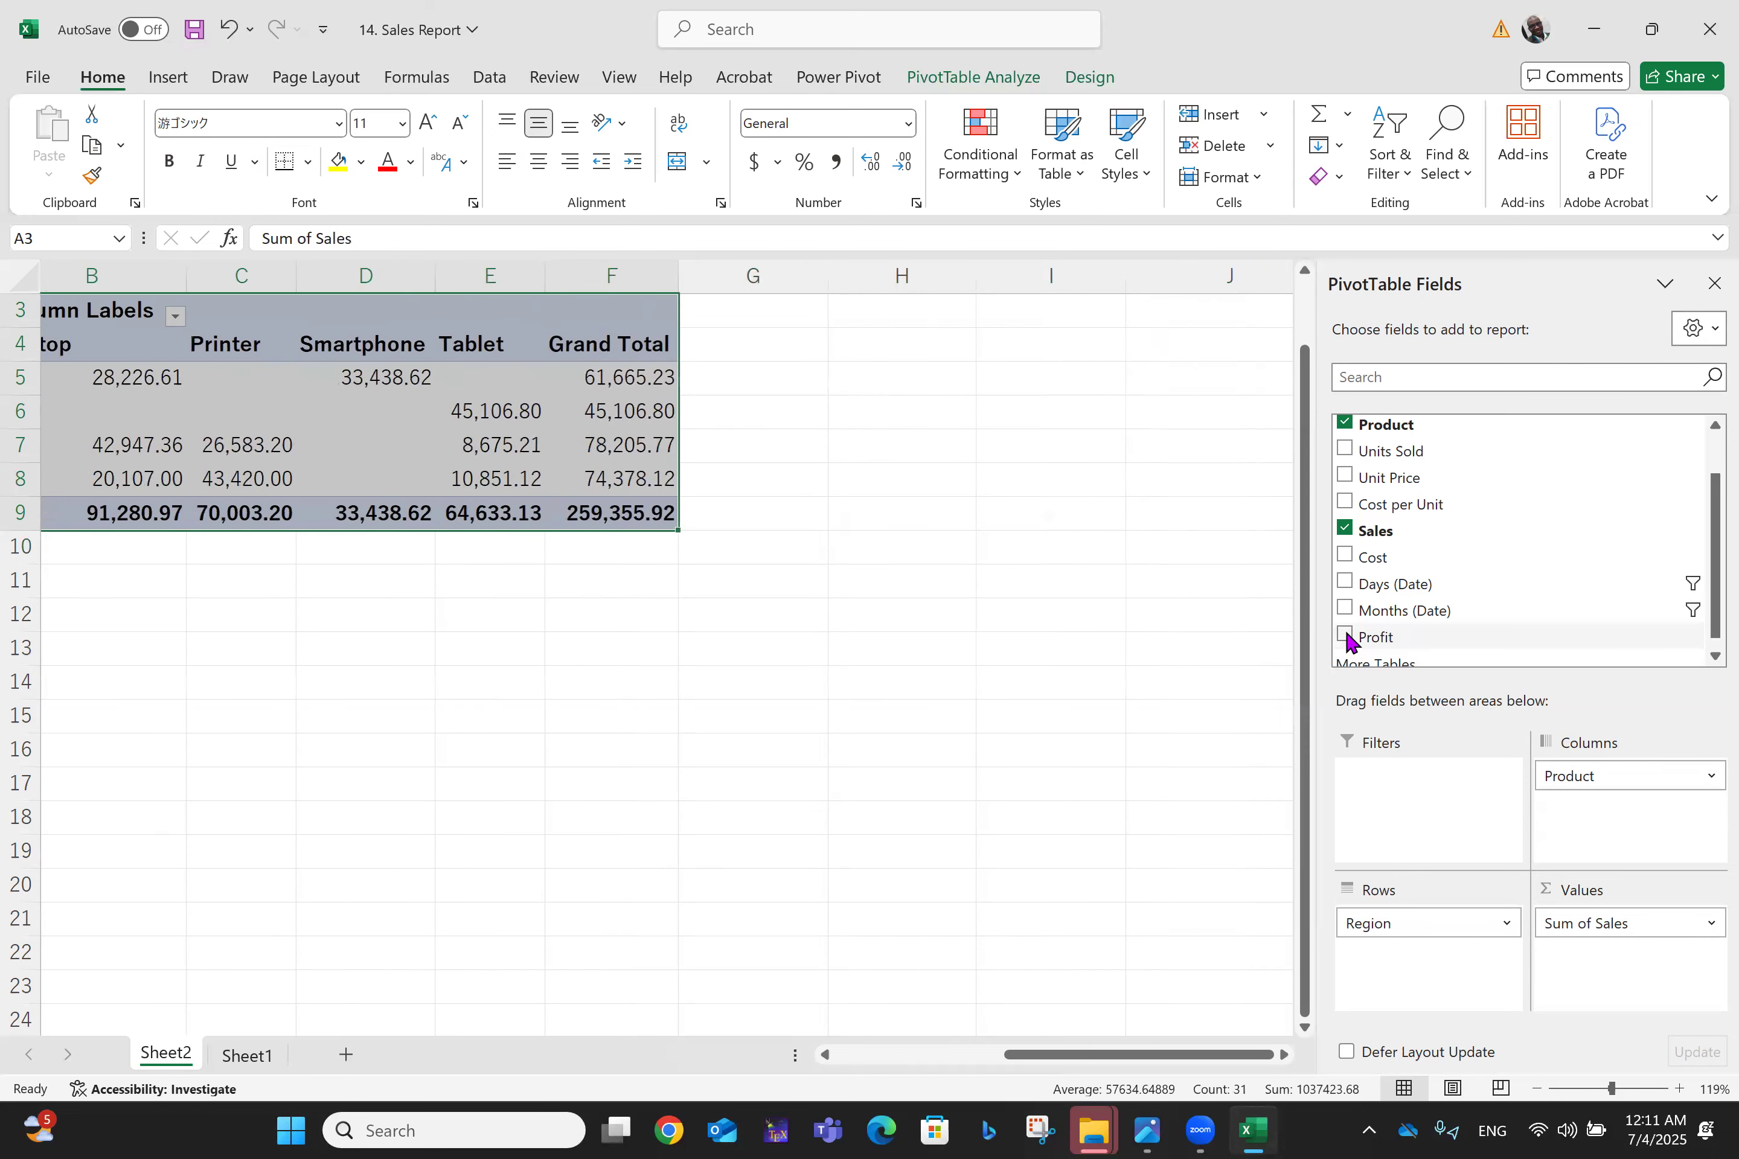
{"action": "scroll", "coordinate": [1345, 634], "scroll_direction": "up", "scroll_amount": 4}
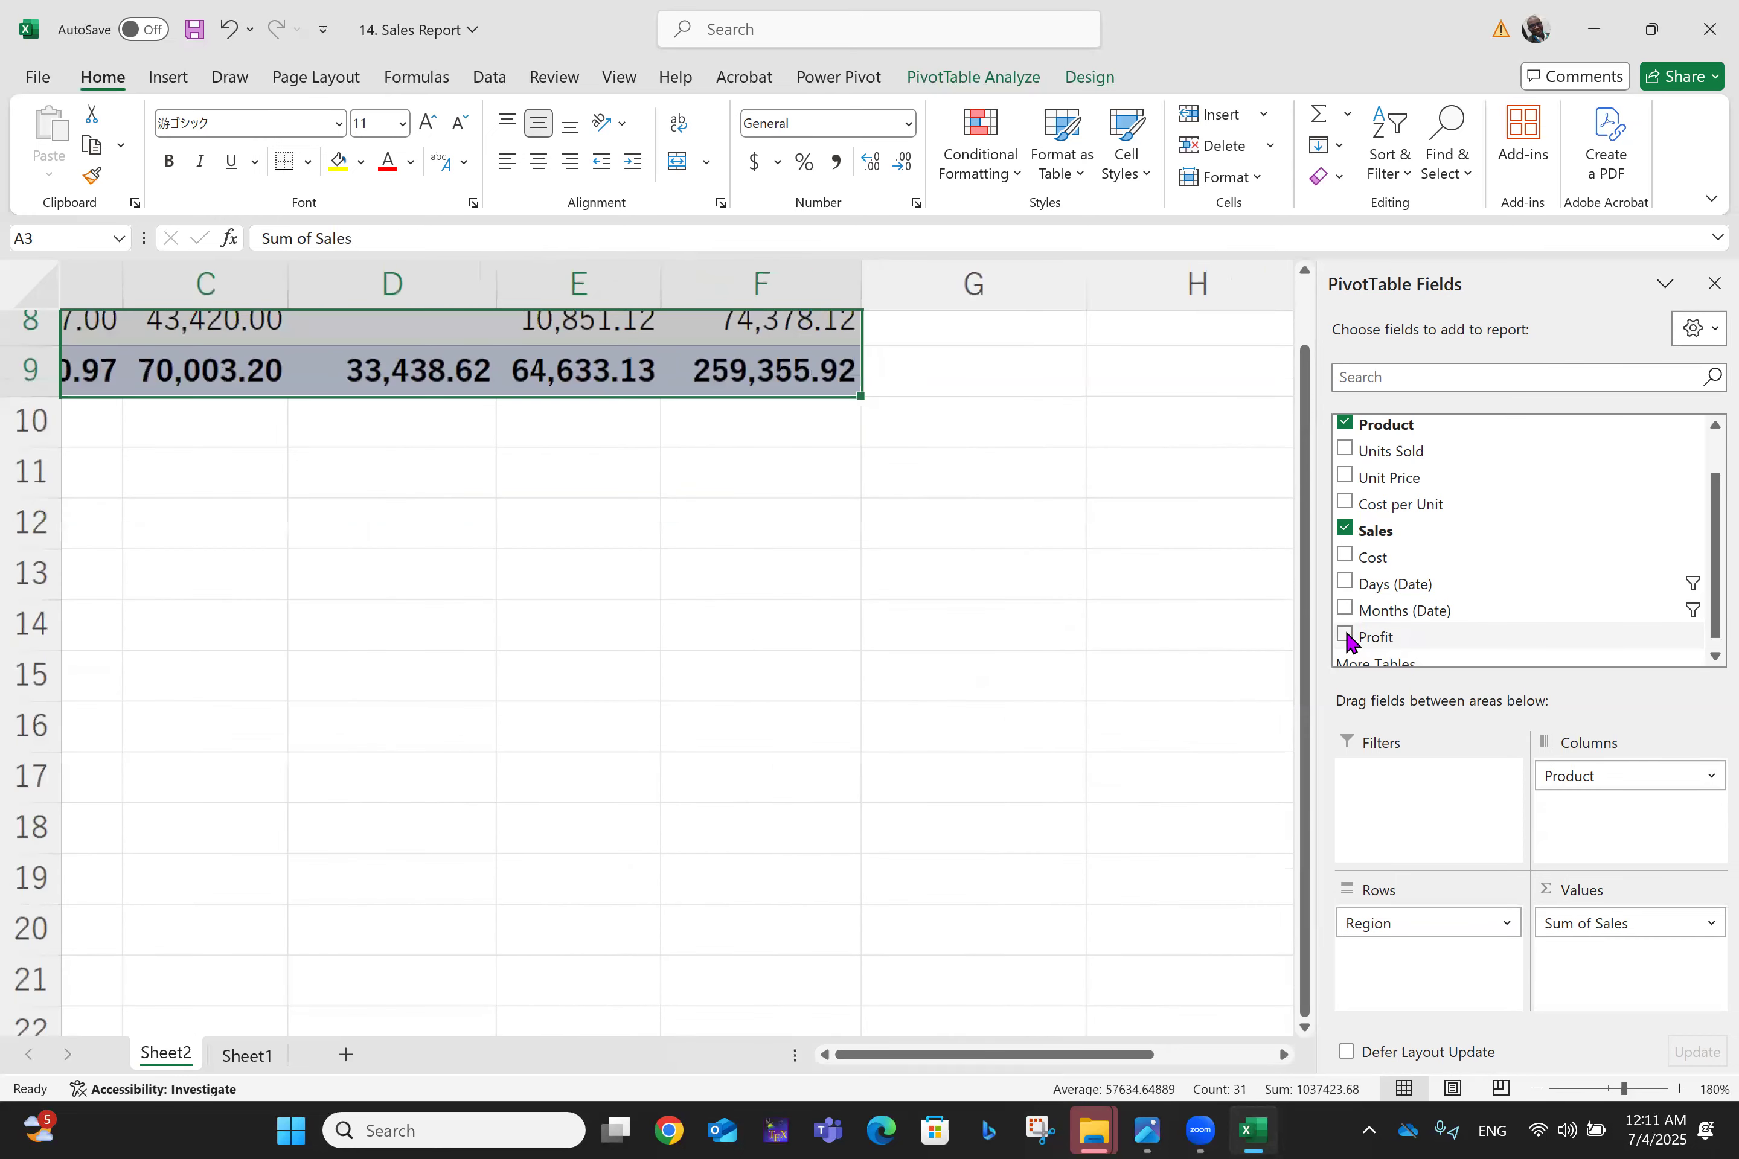
{"action": "scroll", "coordinate": [1345, 633], "scroll_direction": "up", "scroll_amount": 3}
{"action": "scroll", "coordinate": [1345, 633], "scroll_direction": "left", "scroll_amount": 2}
{"action": "scroll", "coordinate": [1345, 633], "scroll_direction": "left", "scroll_amount": 3}
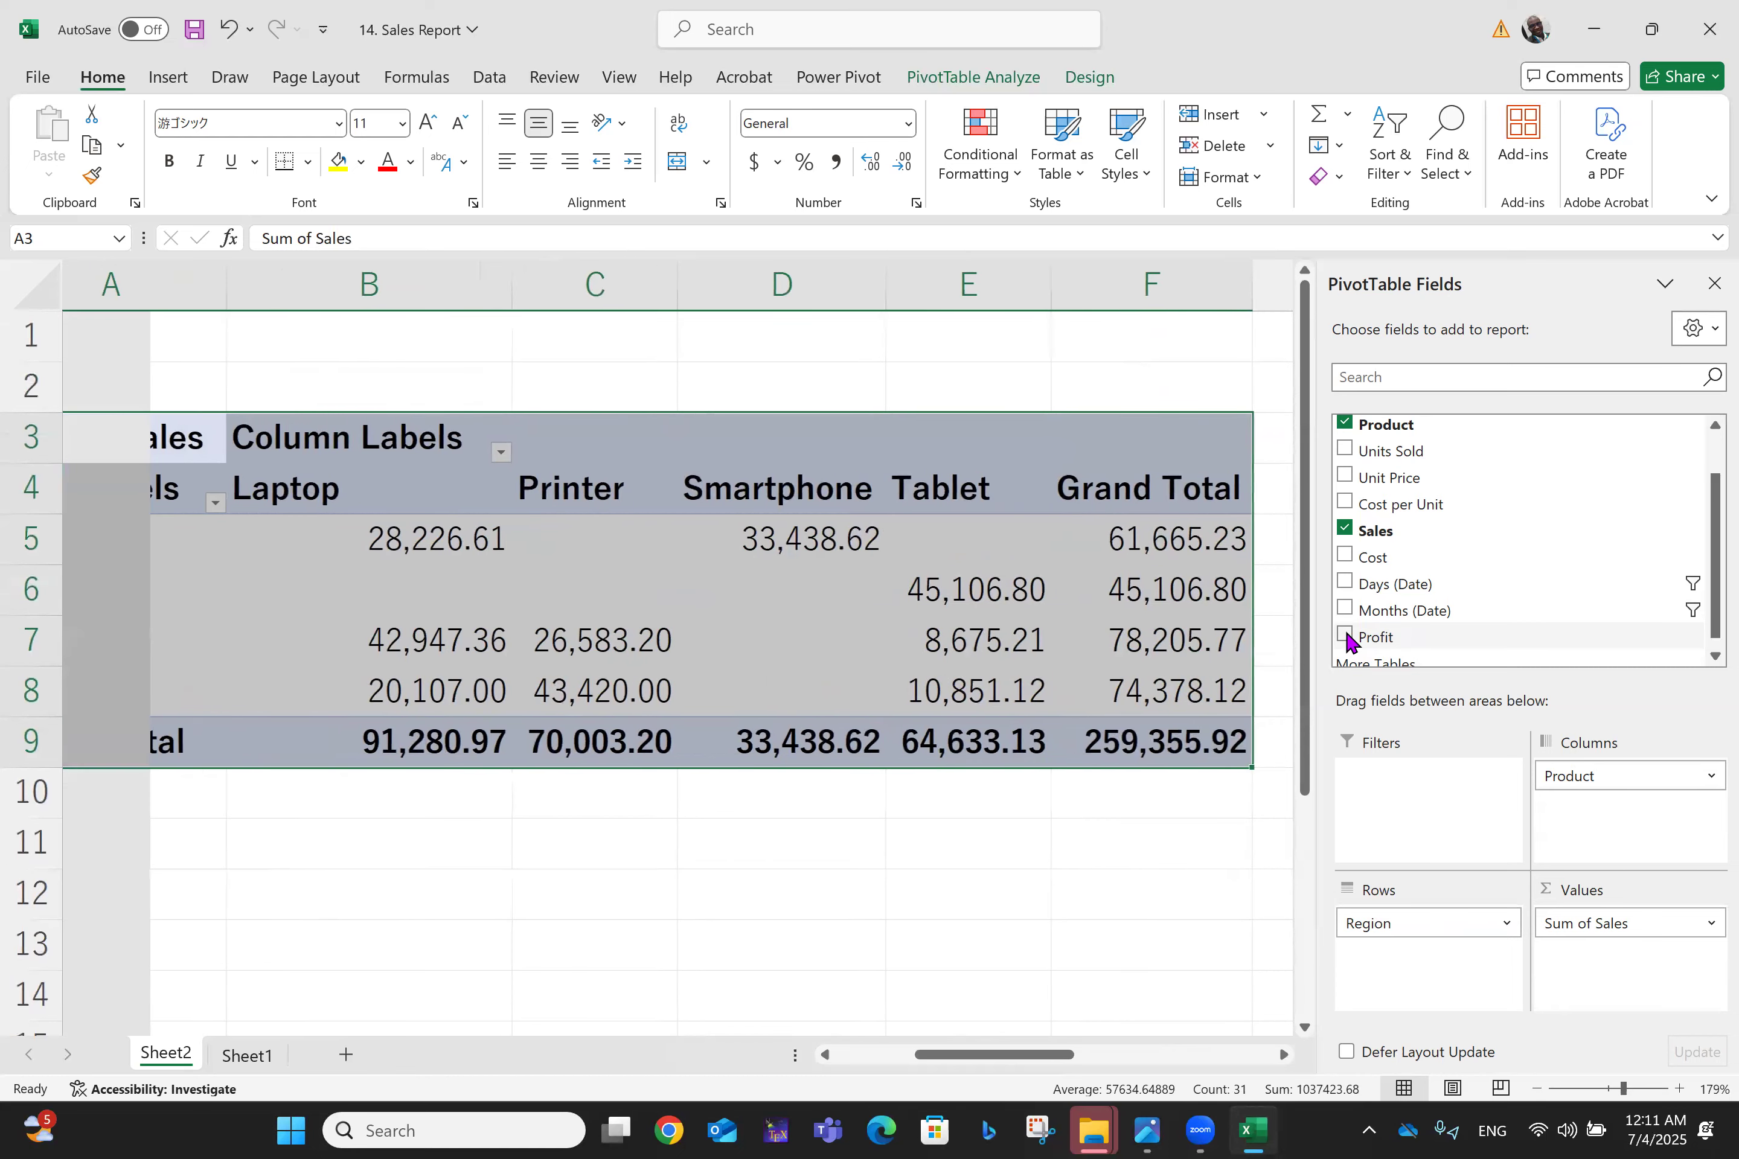
{"action": "scroll", "coordinate": [1345, 634], "scroll_direction": "right", "scroll_amount": 2}
{"action": "scroll", "coordinate": [647, 647], "scroll_direction": "down", "scroll_amount": 3}
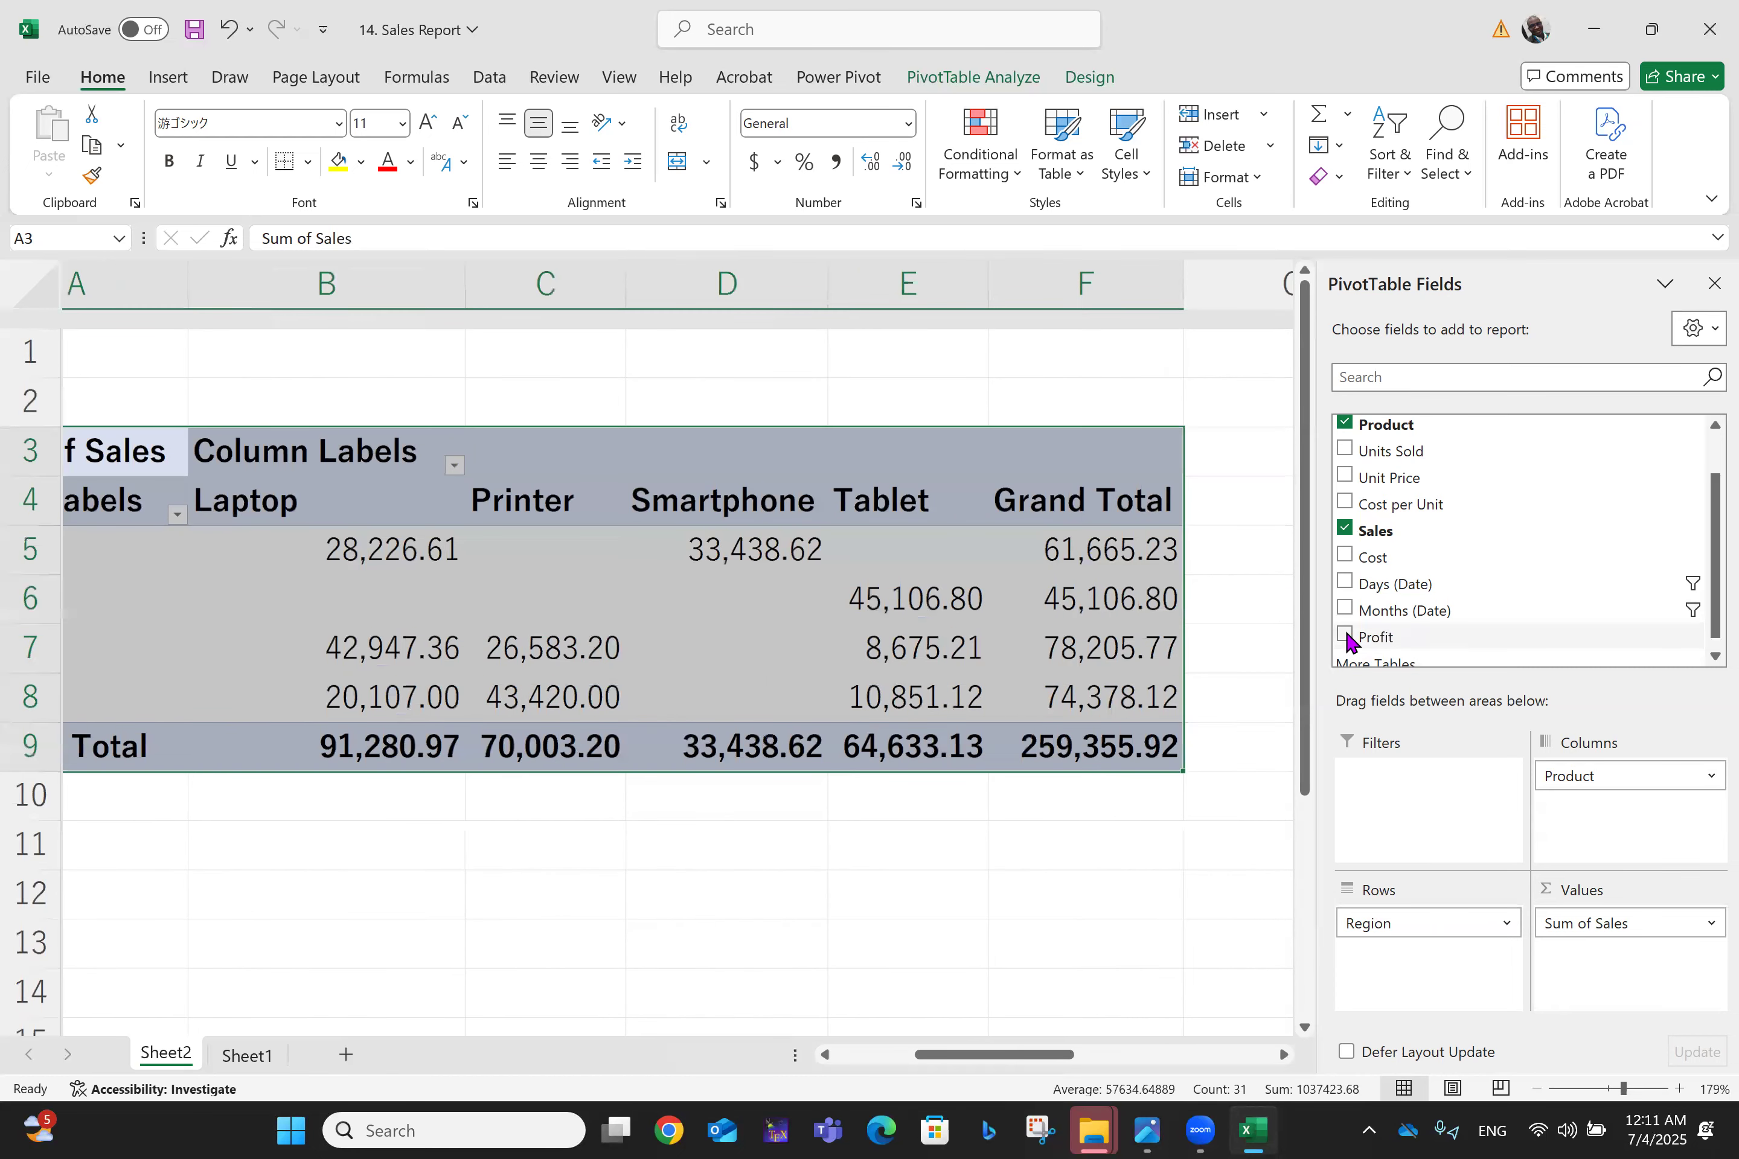
Step: Deselect the PivotTable on Sheet2 and make cell A1 the active cell
{"action": "left_click", "coordinate": [1182, 828]}
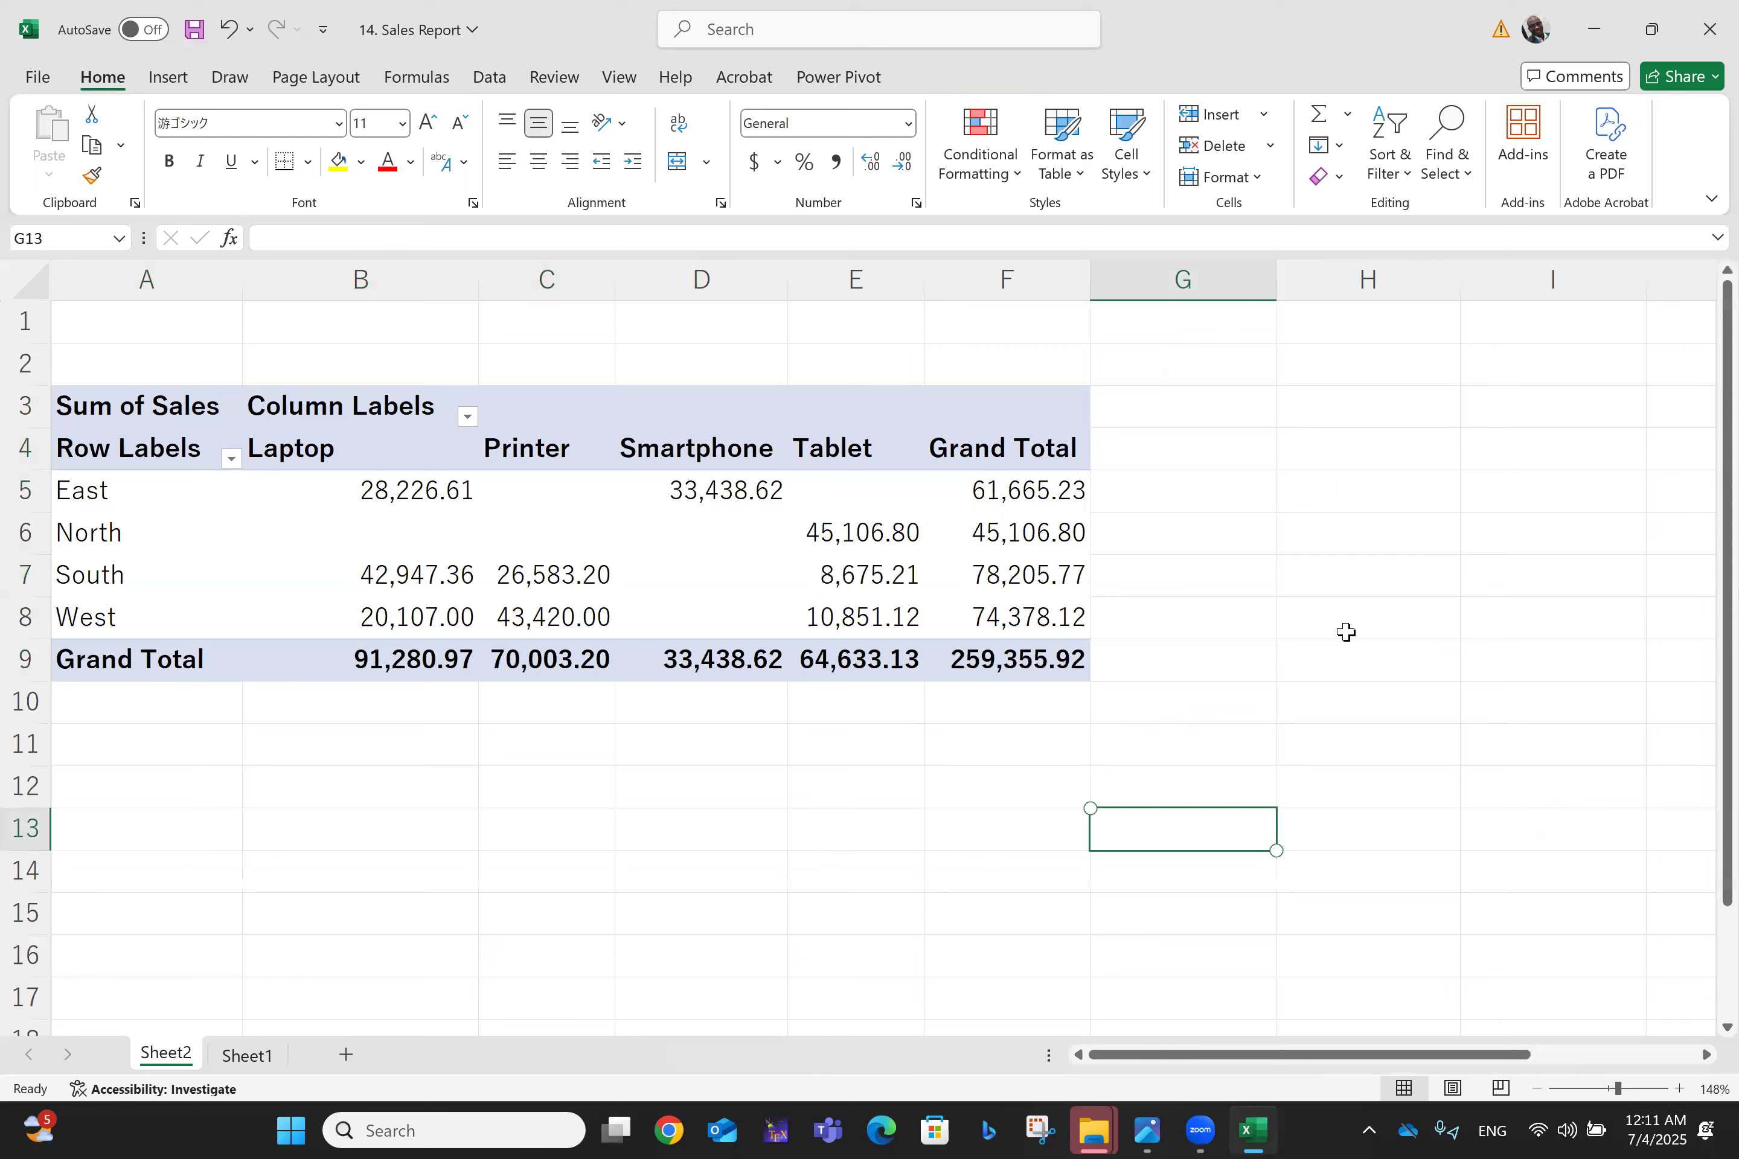
{"action": "key", "text": "Up"}
{"action": "key", "text": "Up"}
{"action": "key", "text": "Up"}
{"action": "key", "text": "Up"}
{"action": "key", "text": "Up"}
{"action": "key", "text": "Up"}
{"action": "key", "text": "Up"}
{"action": "key", "text": "Up"}
{"action": "key", "text": "Up"}
{"action": "key", "text": "Up"}
{"action": "key", "text": "Up"}
{"action": "key", "text": "Up"}
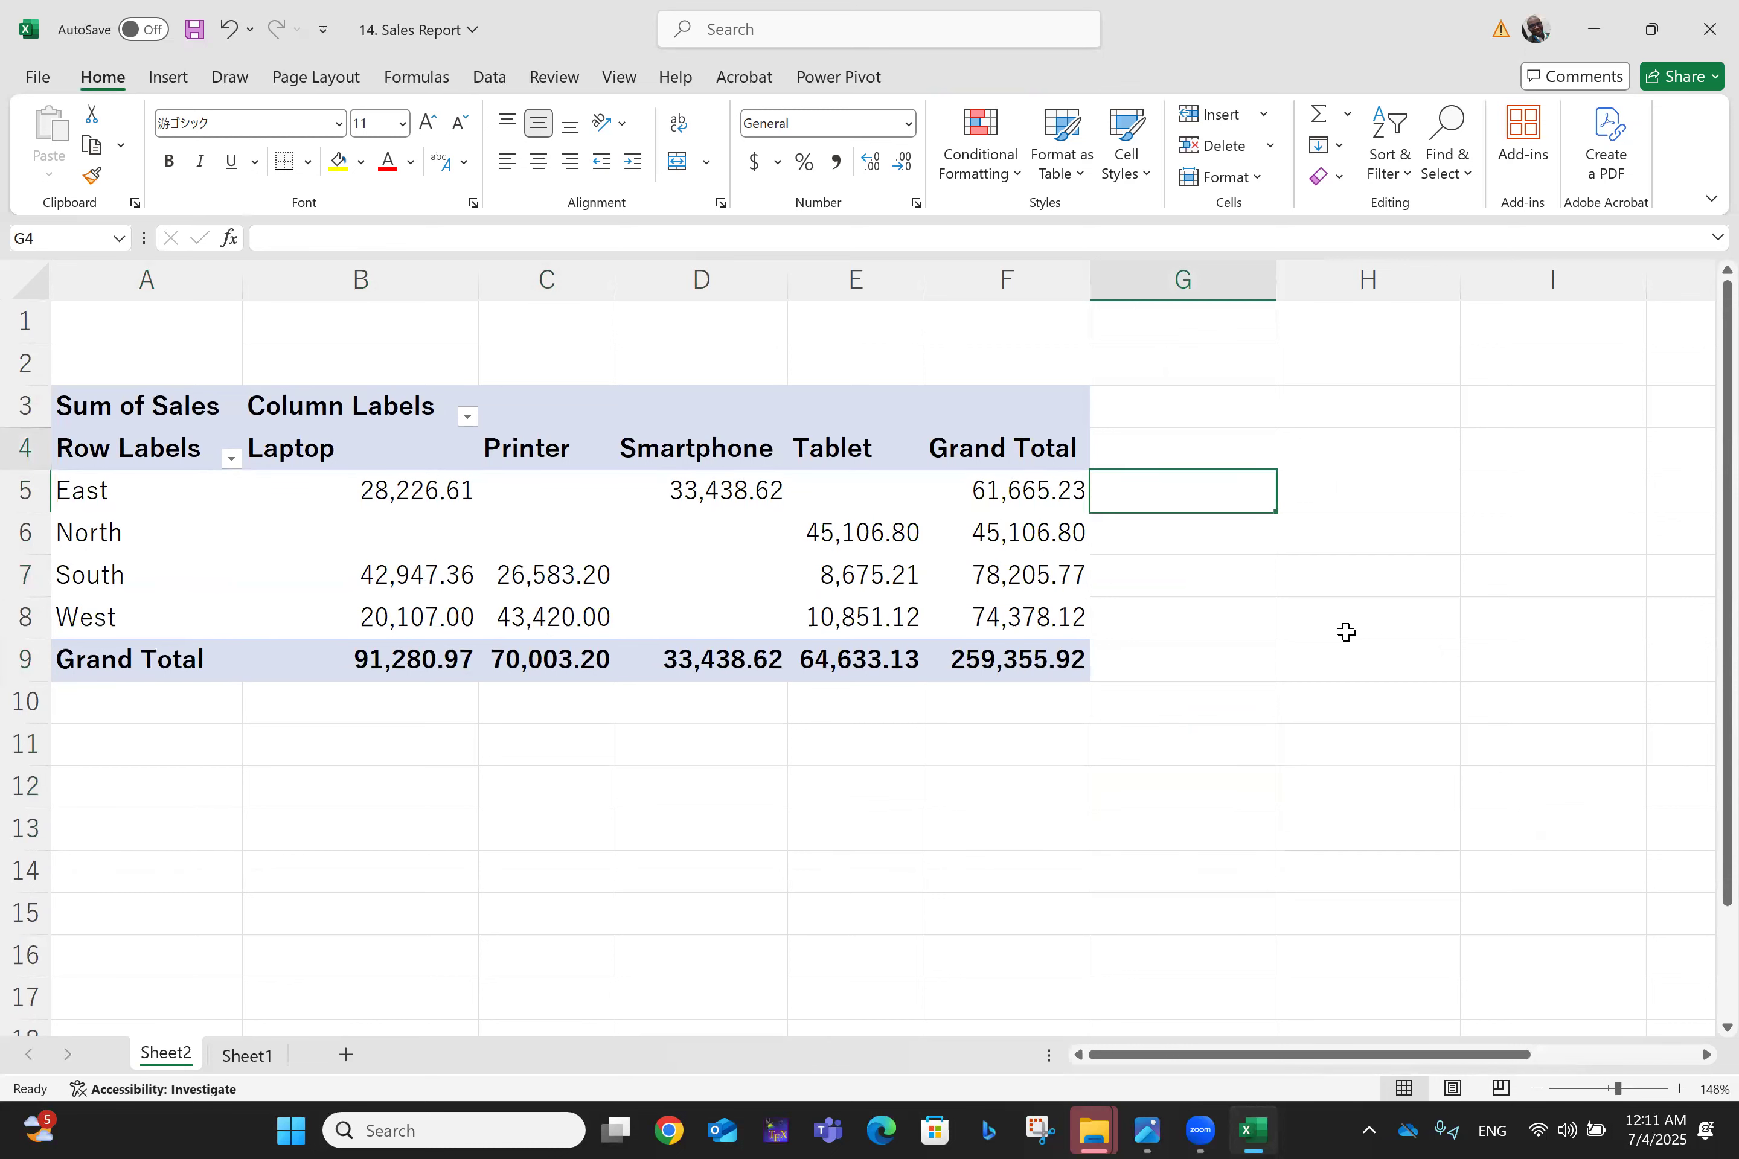
{"action": "key", "text": "Left"}
{"action": "key", "text": "Home"}
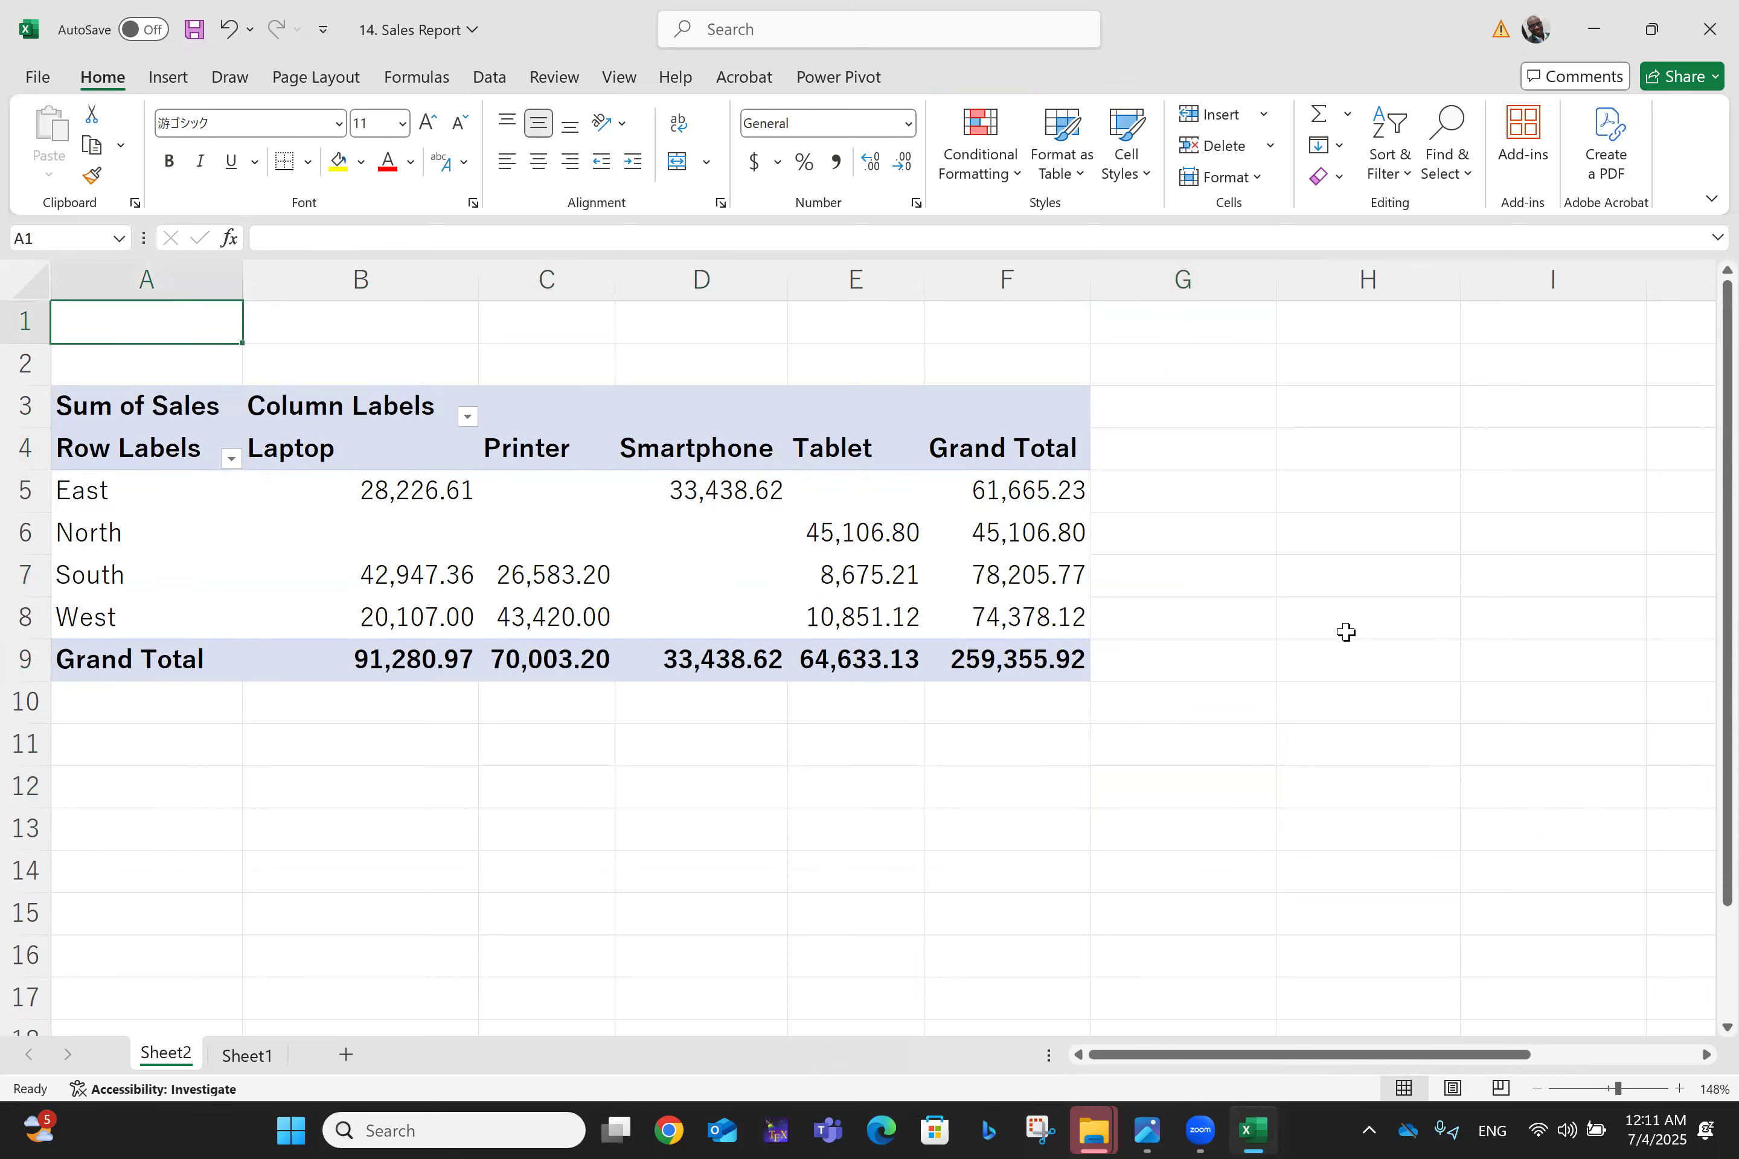